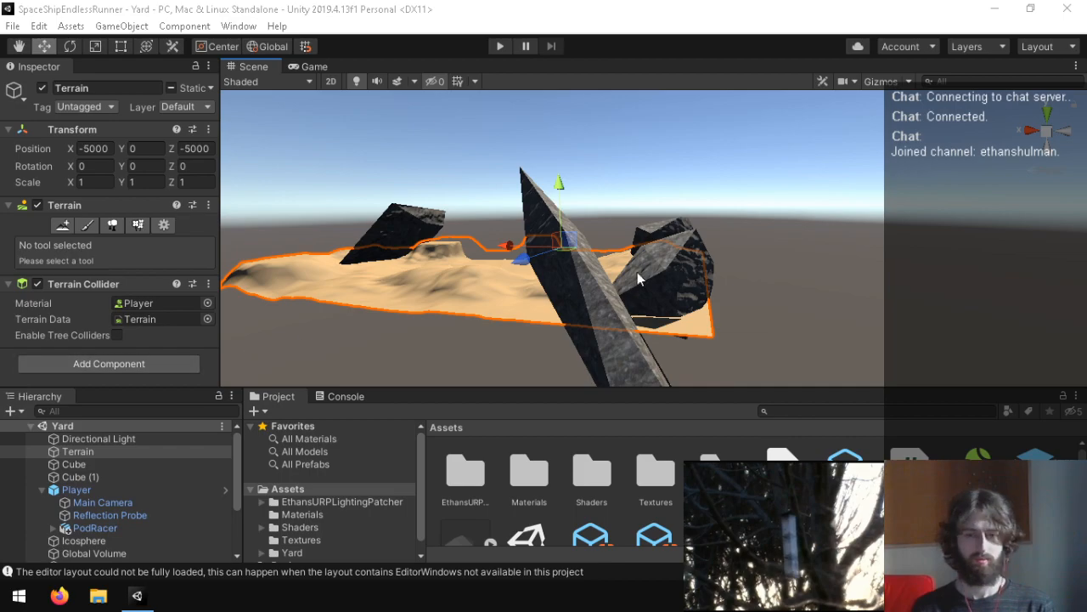
Step: Examine the terrain's settings, especially its mesh resolution, and the Cube objects in the hierarchy
key(w)
right_drag(651, 246, 518, 454)
click(164, 226)
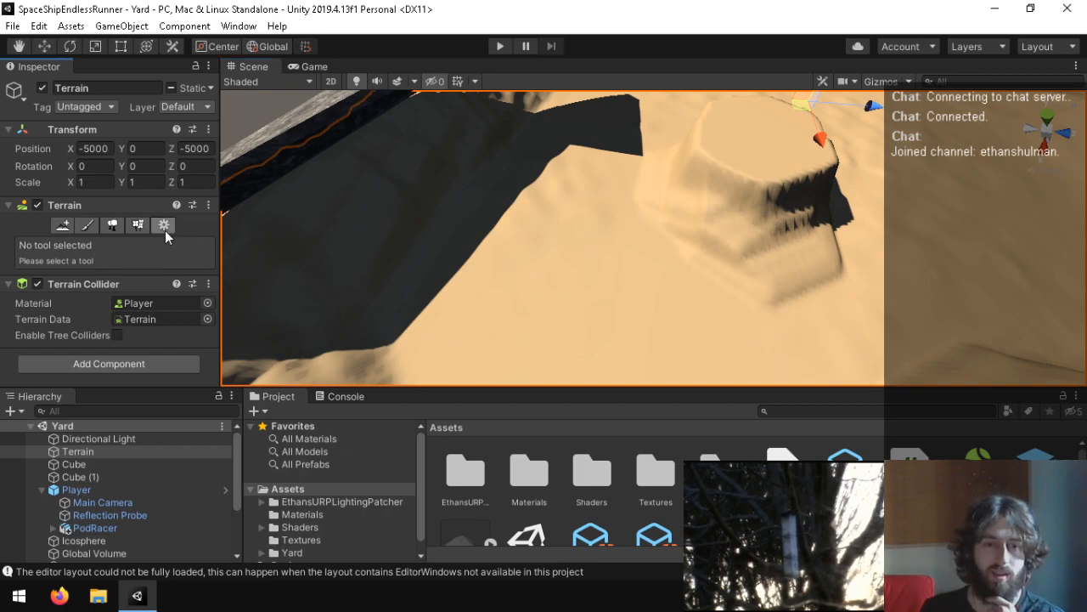
scroll(85, 306, down, 5)
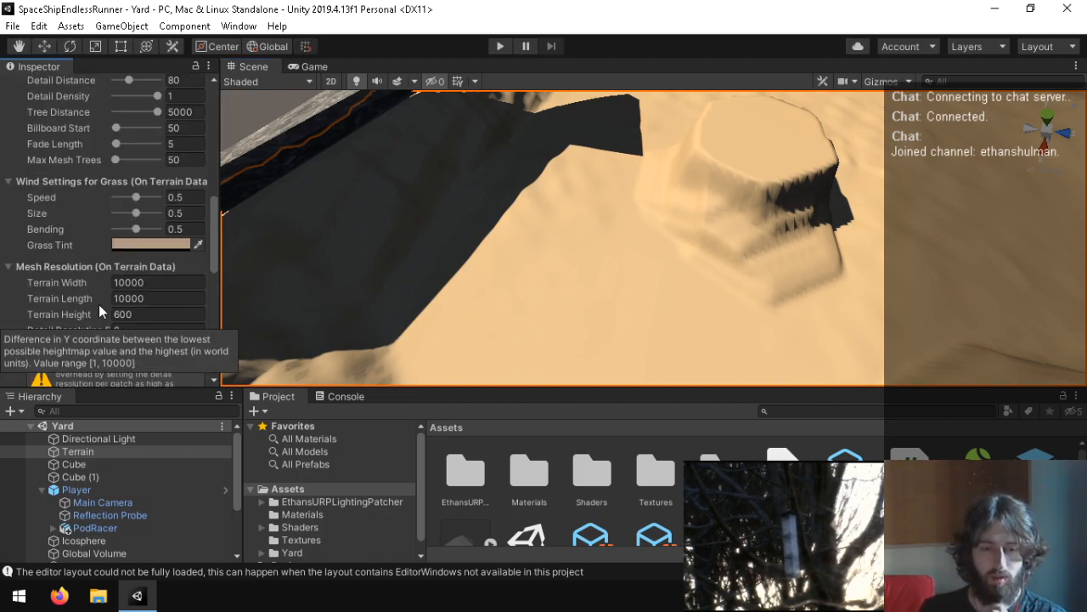
click(92, 466)
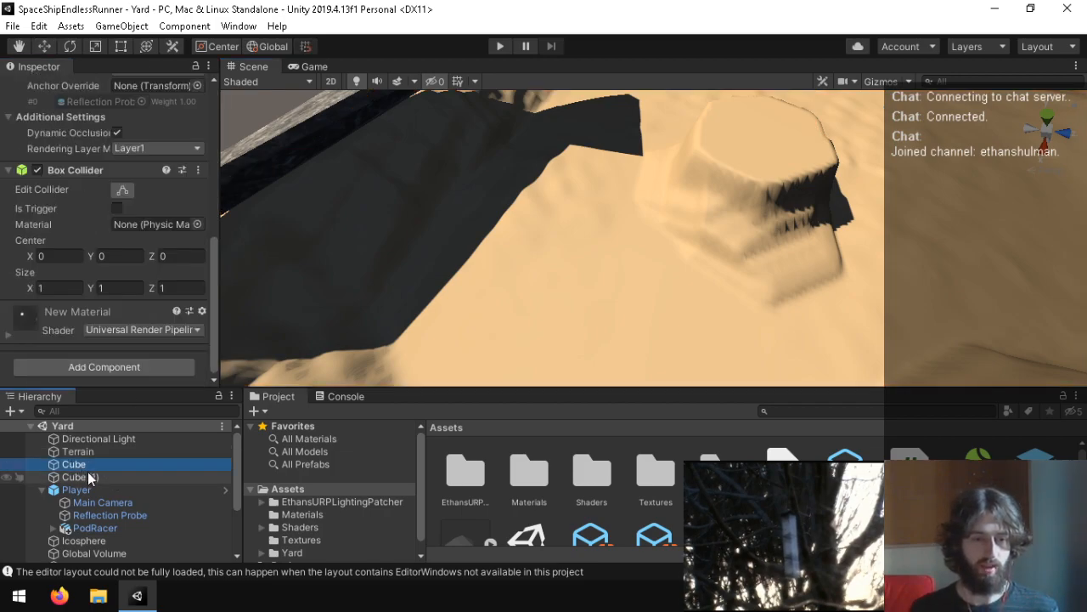
scroll(128, 452, down, 3)
click(86, 542)
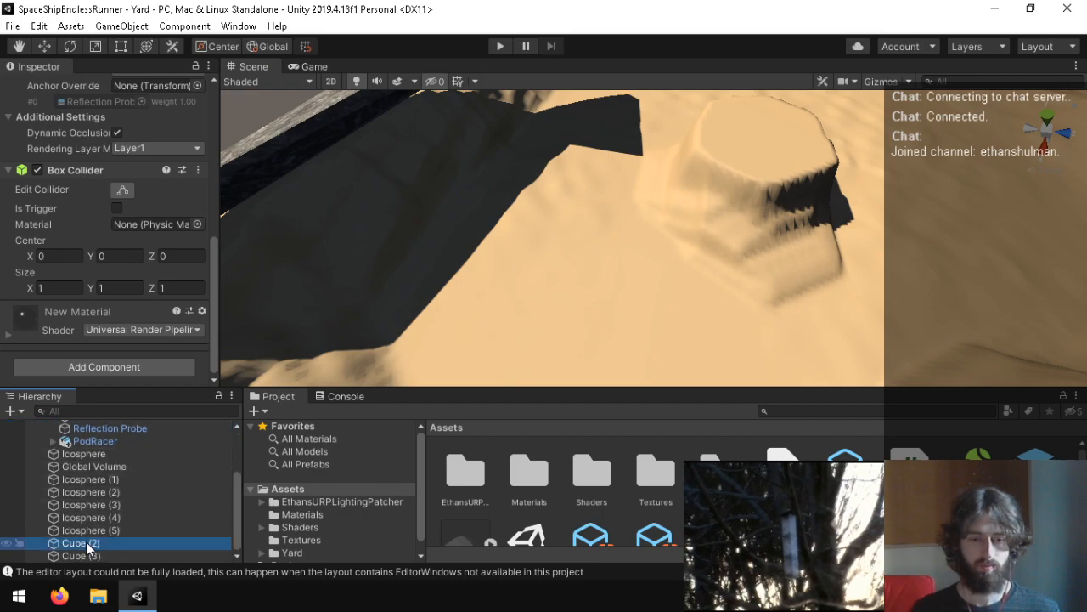
scroll(116, 466, up, 3)
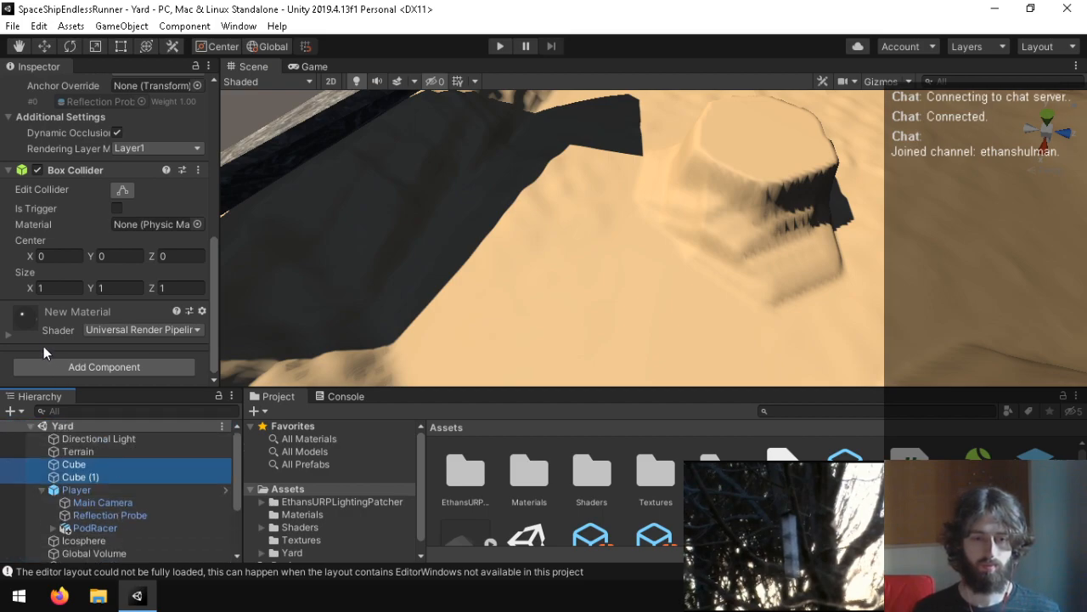
click(72, 464)
click(124, 451)
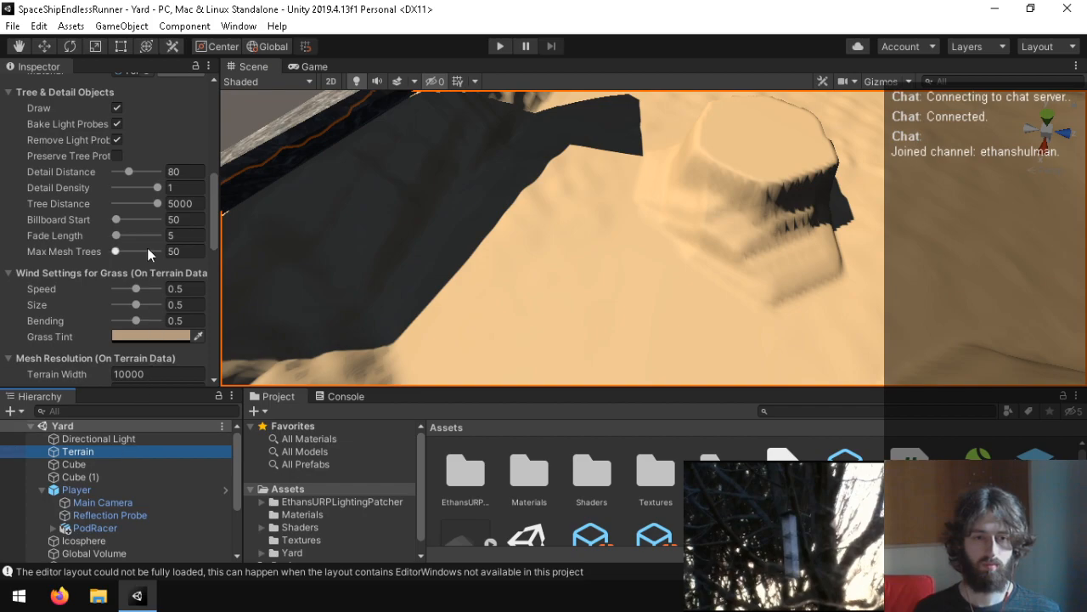
Step: Set the terrain's width and length to 1000 in its mesh resolution settings
right_drag(656, 268, 370, 294)
right_drag(474, 302, 991, 178)
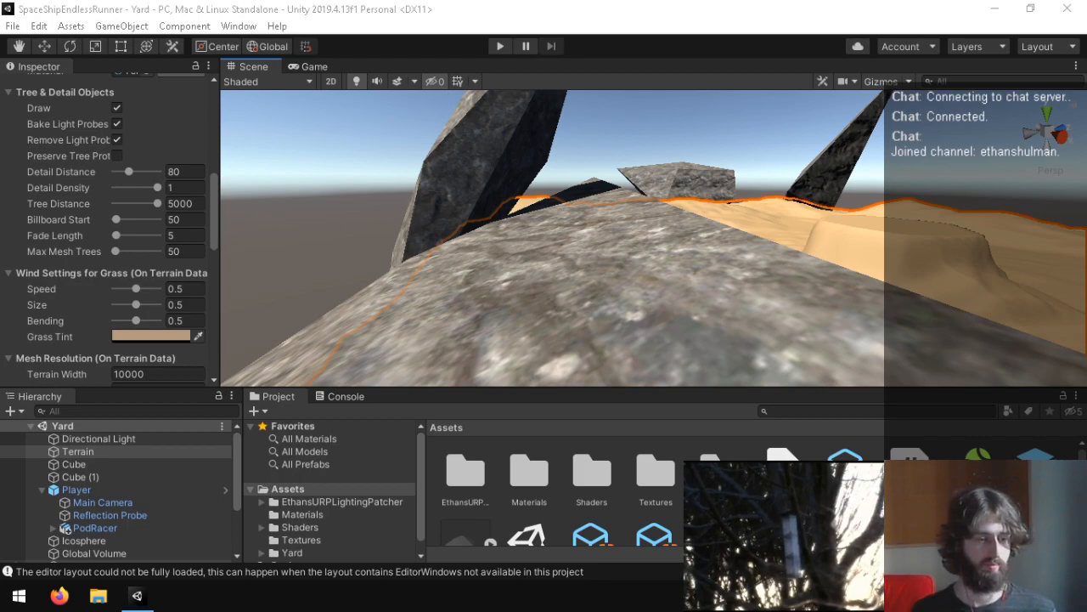
right_drag(561, 230, 475, 255)
scroll(47, 324, down, 10)
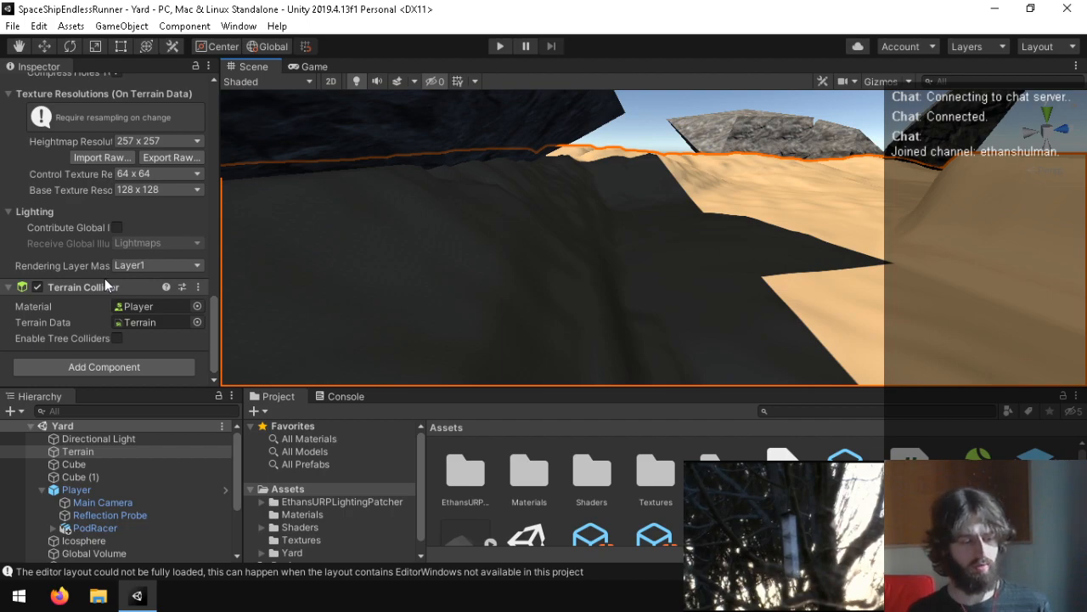
right_drag(230, 234, 630, 202)
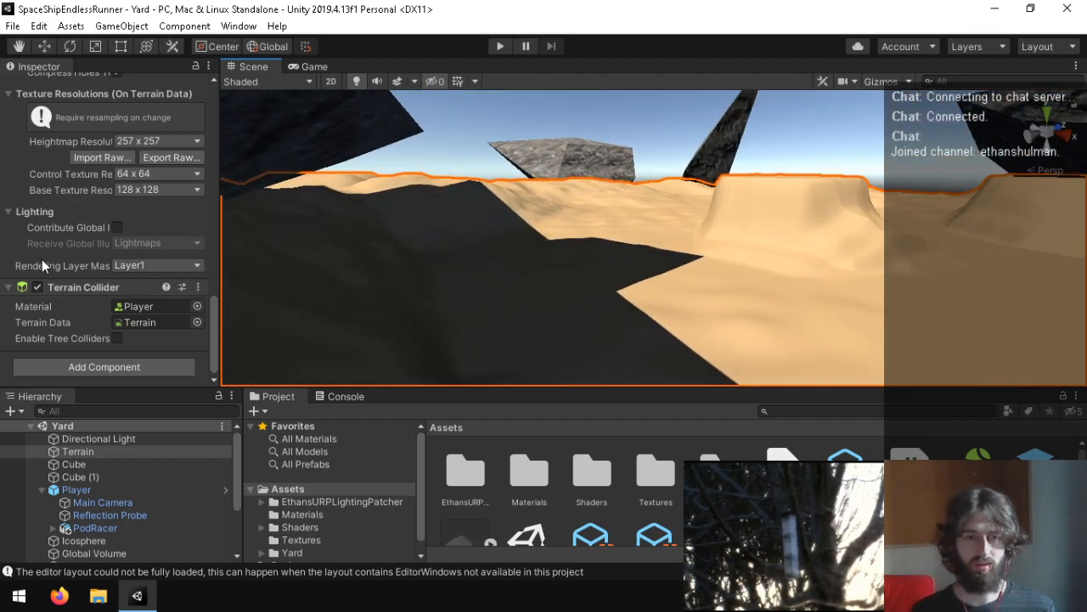
scroll(41, 259, up, 6)
click(140, 176)
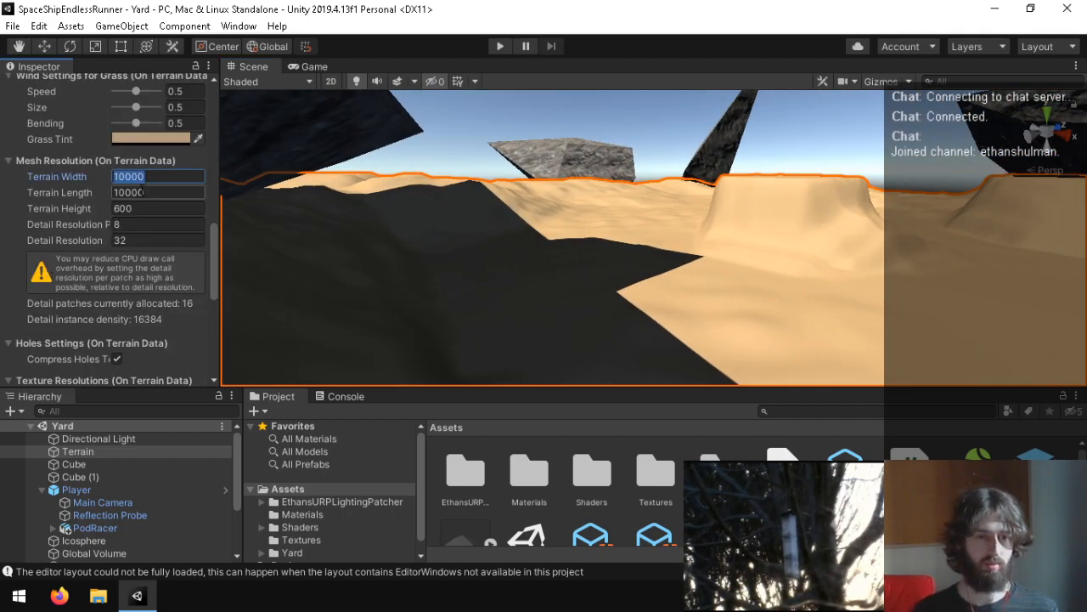
text(1)
click(141, 192)
text(10)
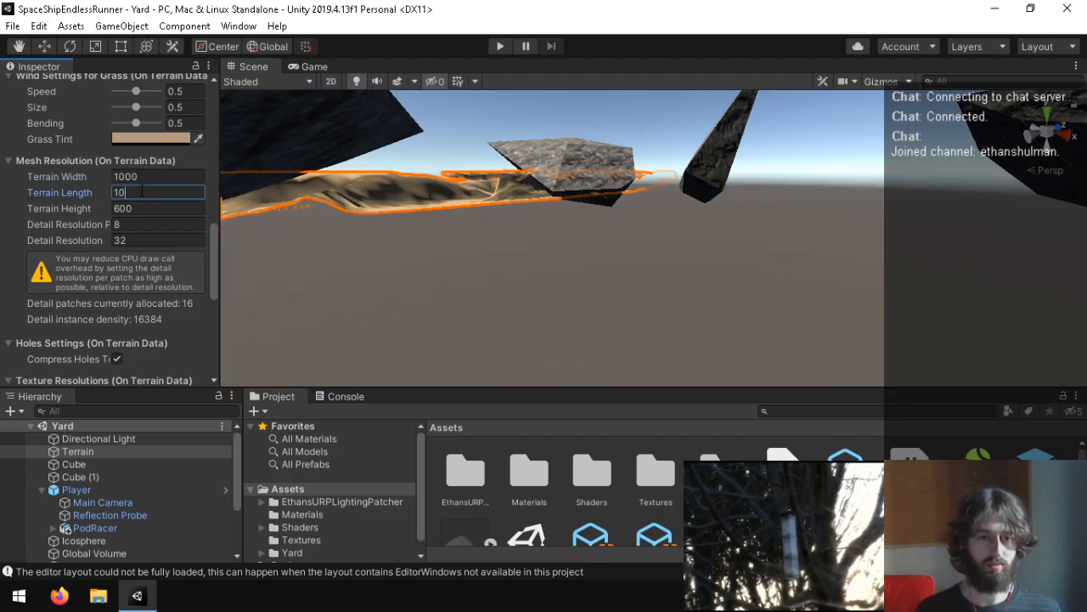
key(Return)
Step: Examine the terrain's surface and locate the Player's PodRacer model in the scene relative to it
right_drag(630, 242, 203, 241)
key(w)
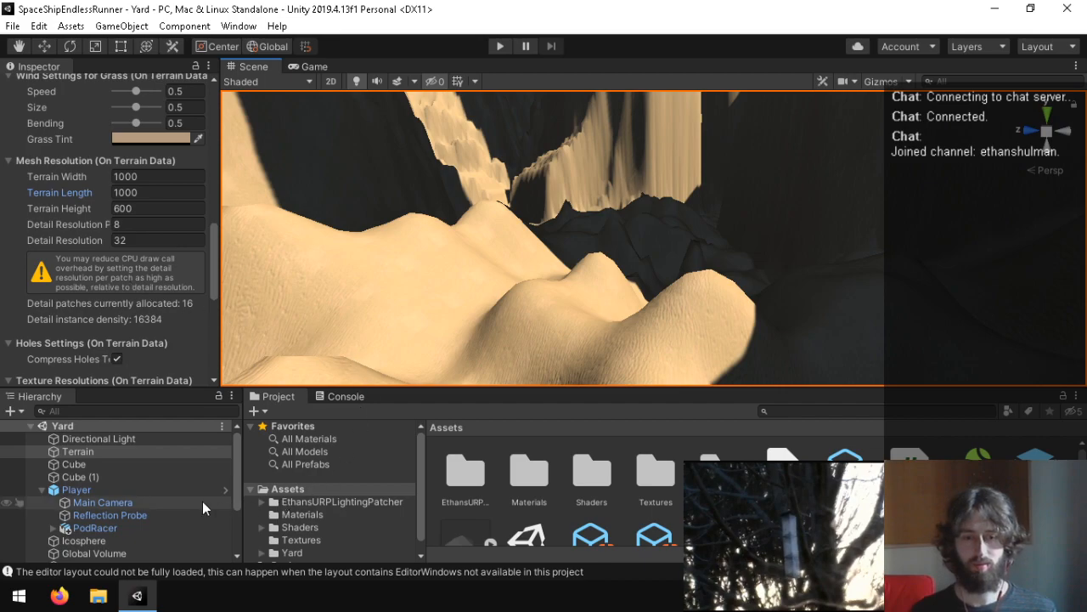
click(138, 490)
scroll(94, 234, up, 5)
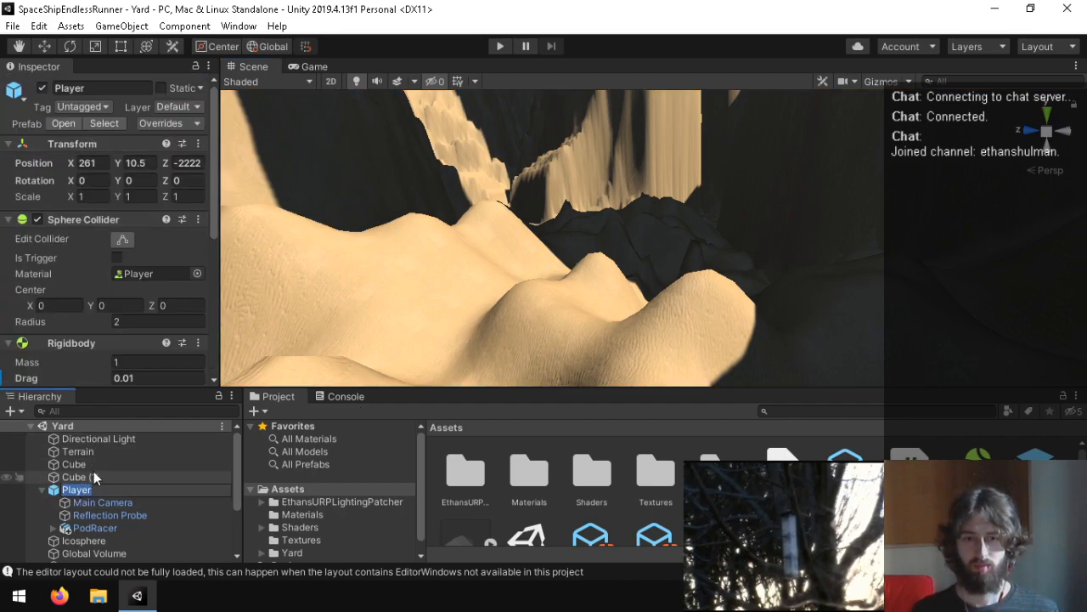
click(87, 528)
double_click(87, 530)
right_drag(436, 252, 564, 319)
scroll(583, 295, up, 5)
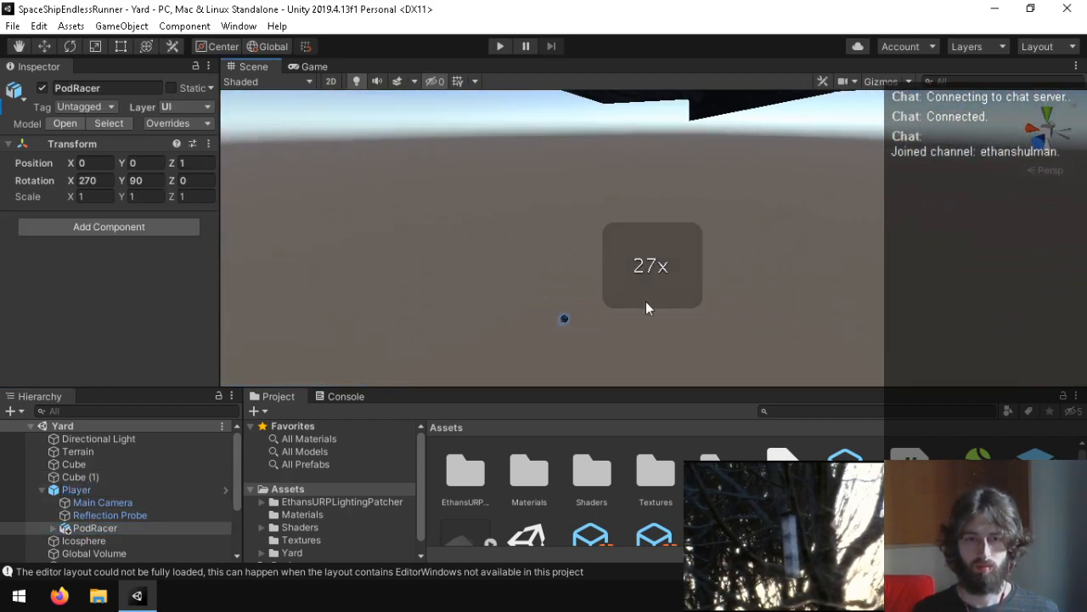
Step: Recentre the terrain by setting its X position to -500 and adjusting its Z position as well
click(73, 451)
click(95, 148)
text(-500)
key(Tab)
key(Tab)
text(-5)
Step: Set the Player's Z position to 0 to place it on the terrain, and briefly playtest the scene
right_drag(525, 314, 941, 459)
key(w)
click(98, 490)
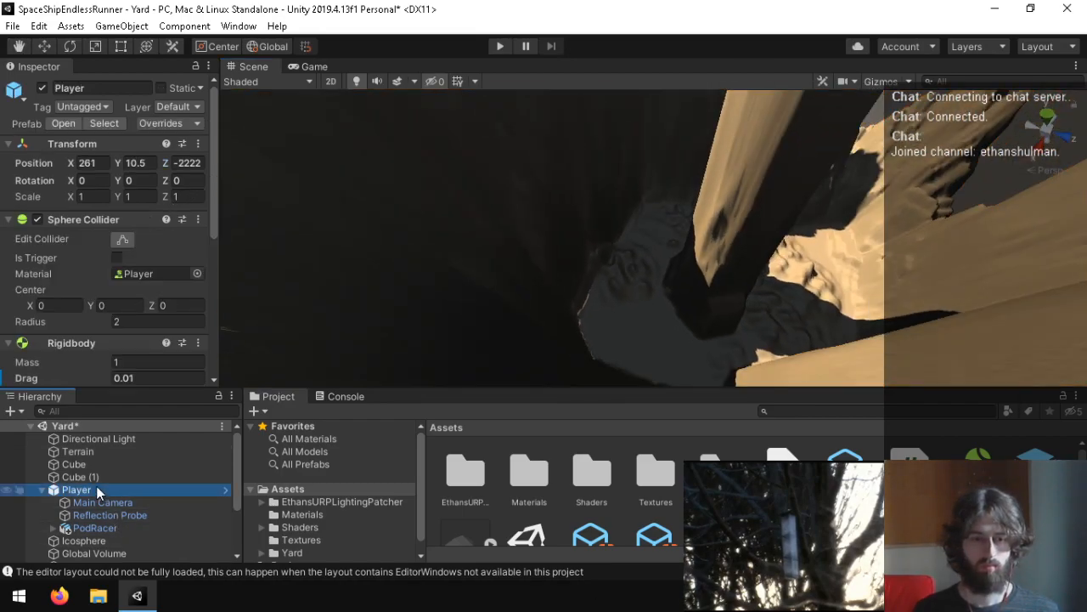
right_drag(262, 365, 234, 127)
click(178, 167)
right_drag(408, 212, 802, 169)
scroll(731, 157, down, 2)
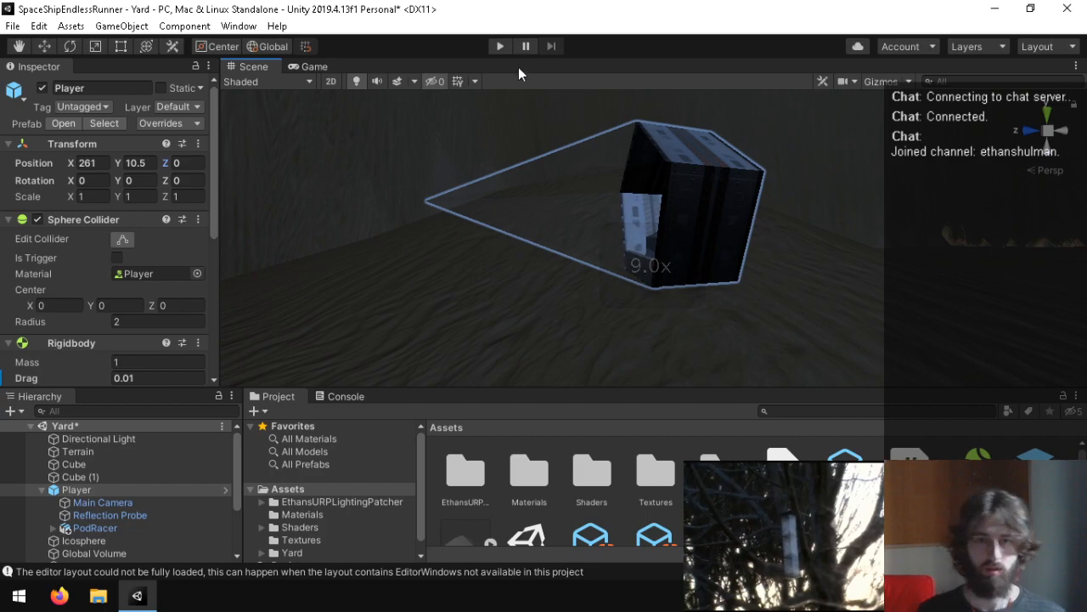
click(499, 46)
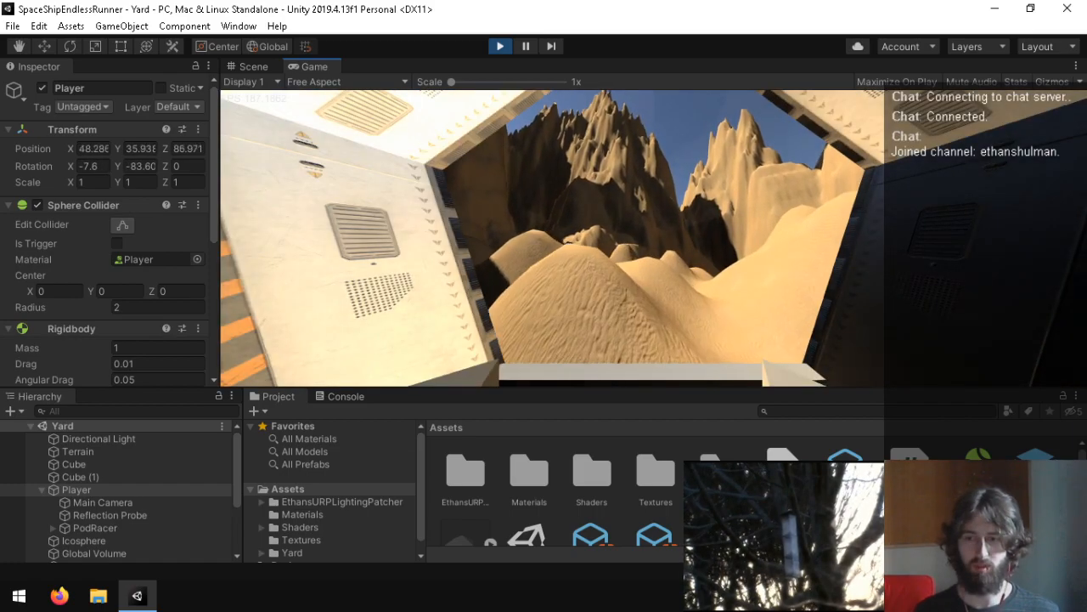
key(ctrl+p)
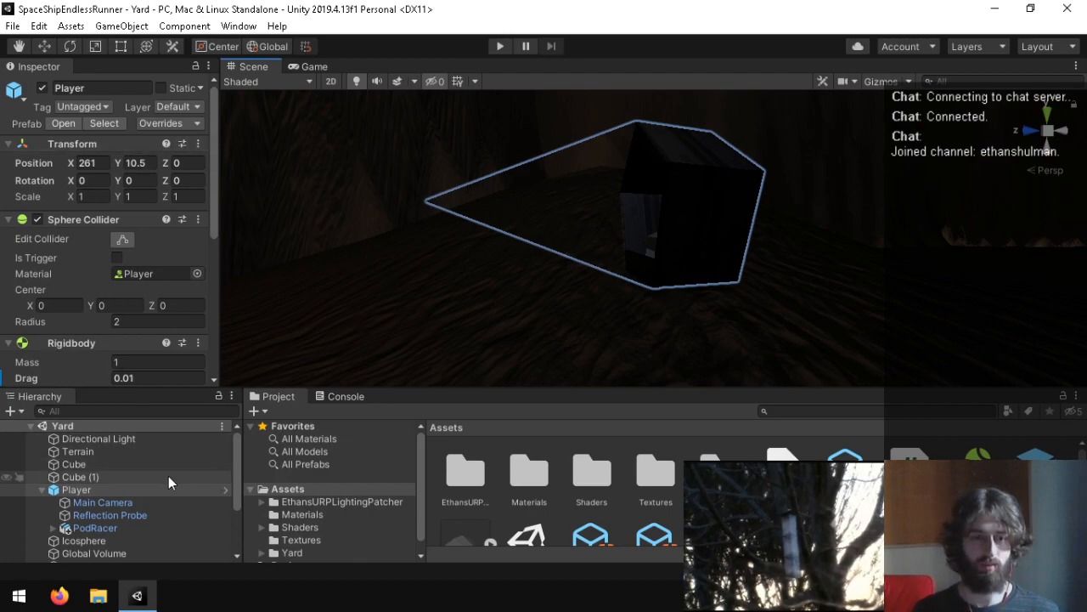
Step: Set the PodRacer's Z position to 0.7 after trying 0.6 in the Game view, and playtest the cockpit view
click(119, 501)
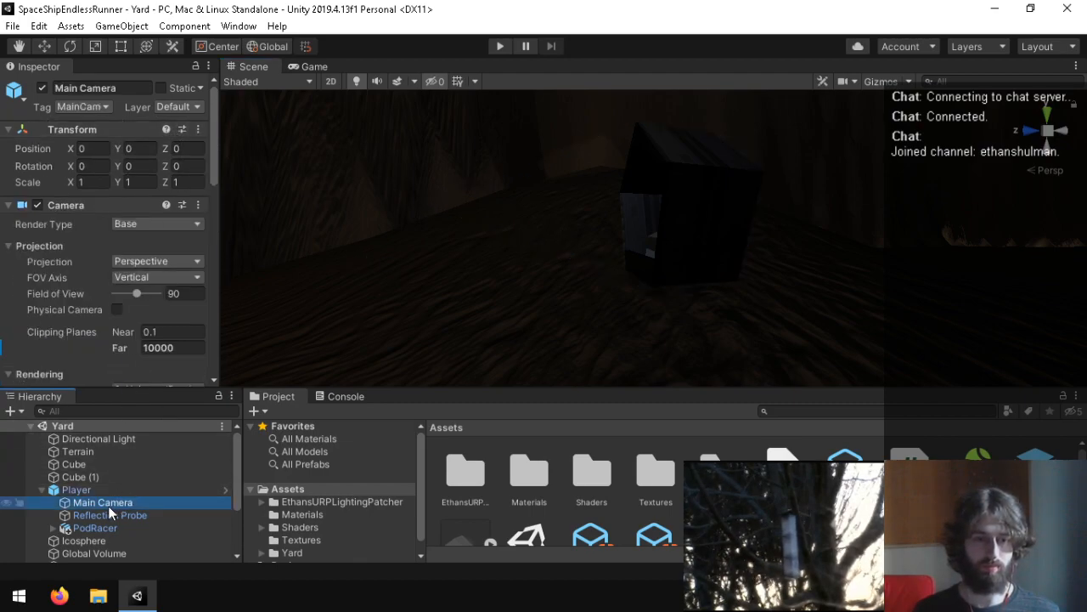
click(100, 528)
text(0.6)
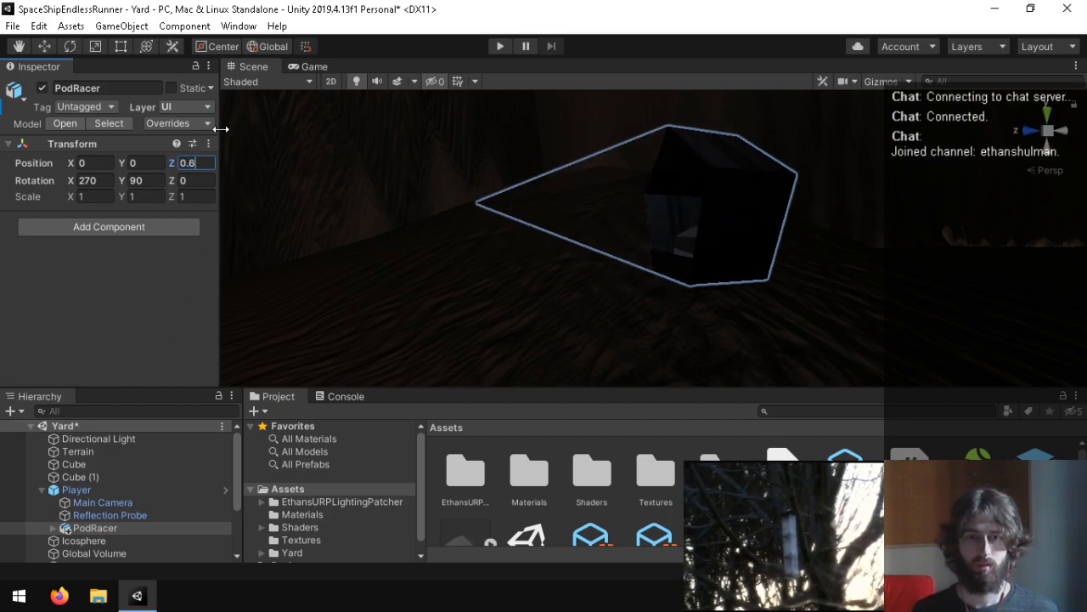
click(315, 66)
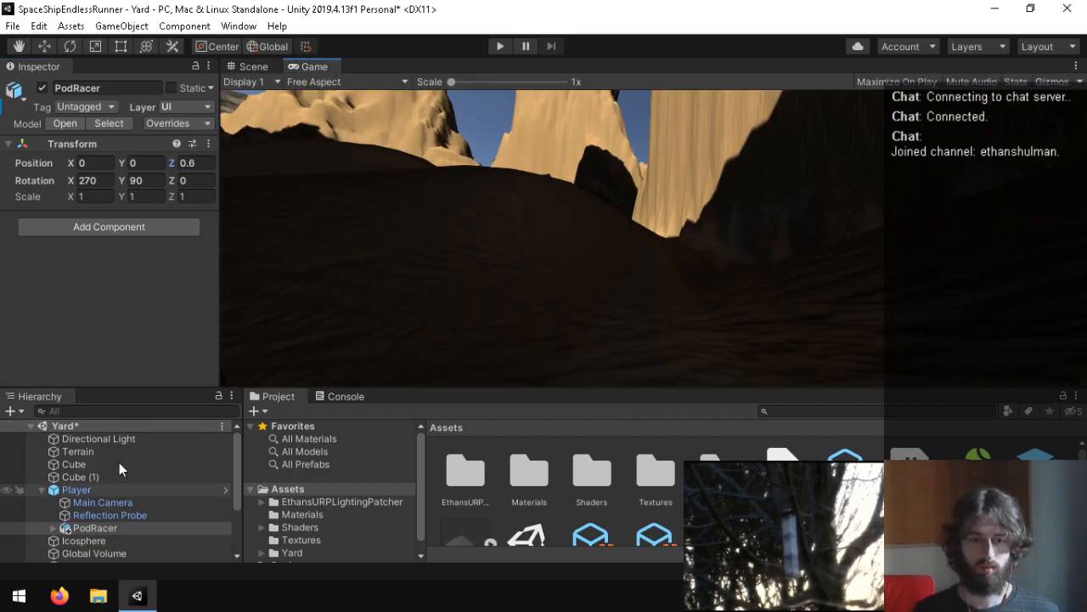
text(0.7)
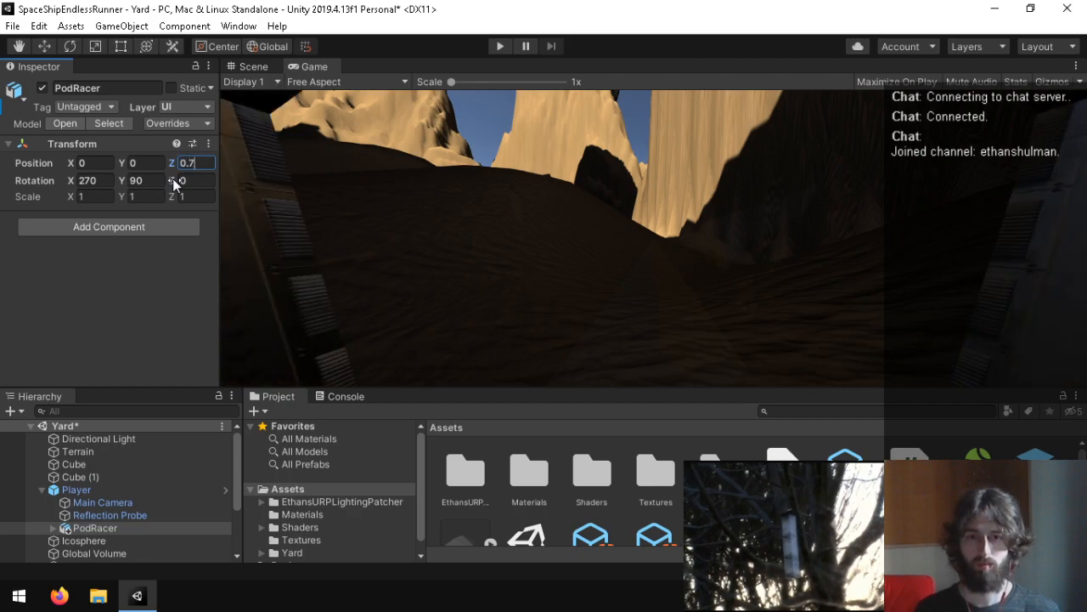
click(502, 50)
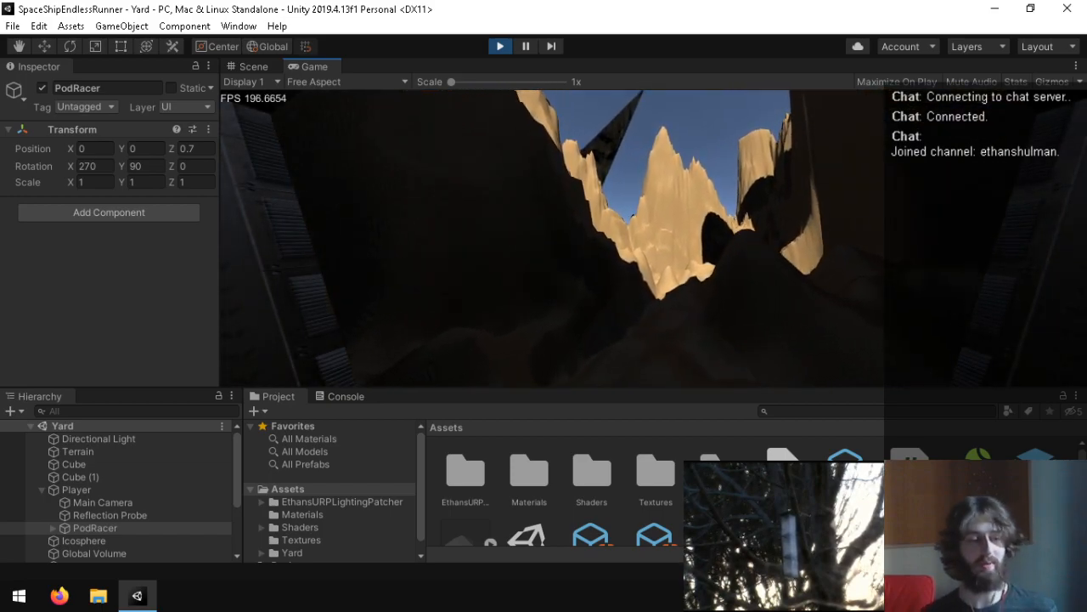
key(ctrl+p)
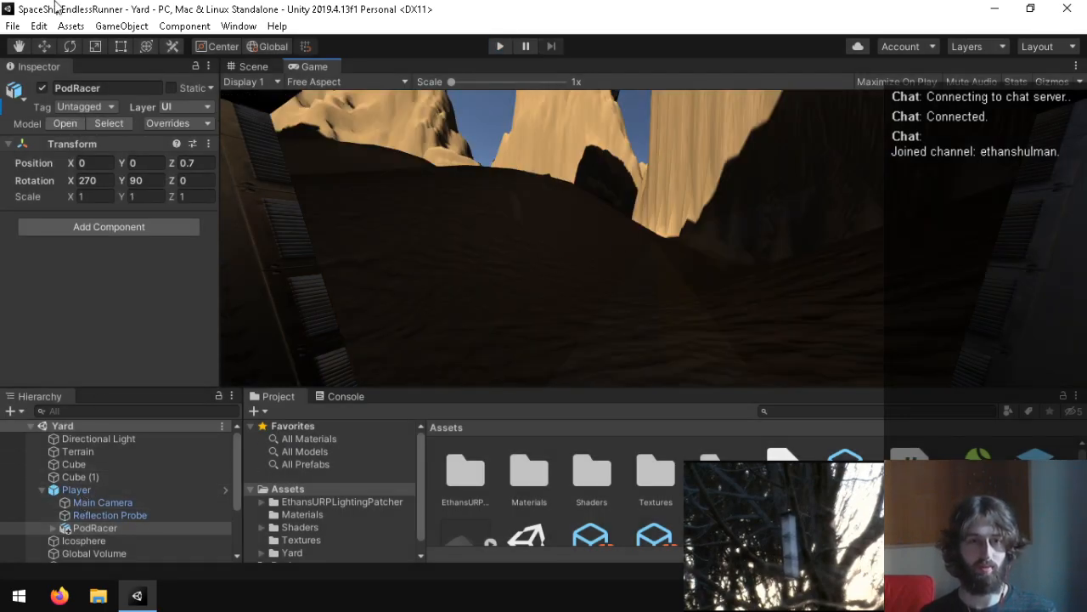
Step: Set the Y gravity to 0 in the project's Physics settings and close the settings
click(39, 26)
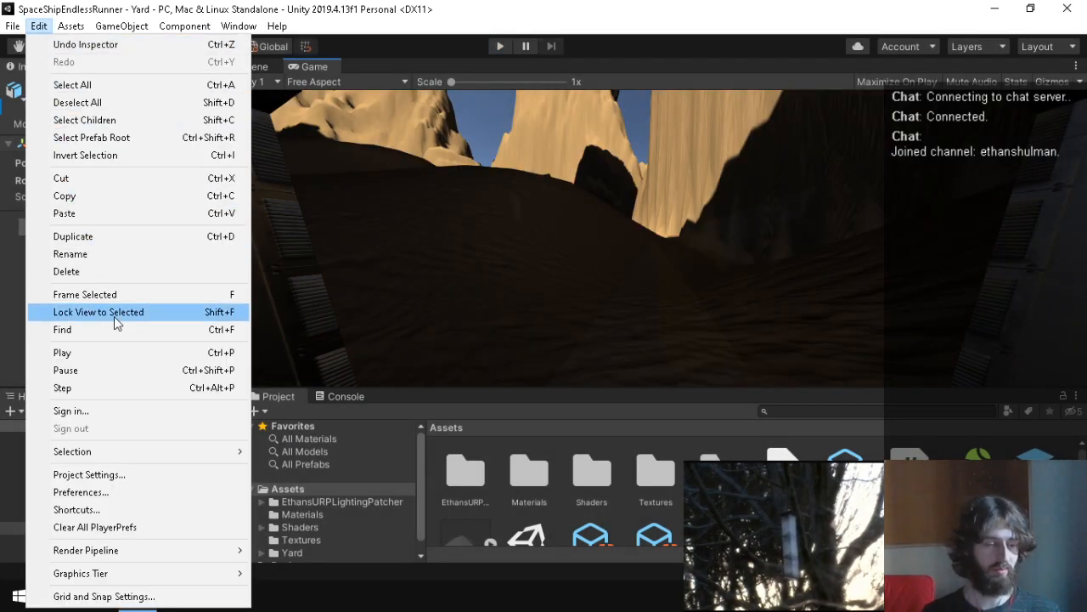
click(161, 474)
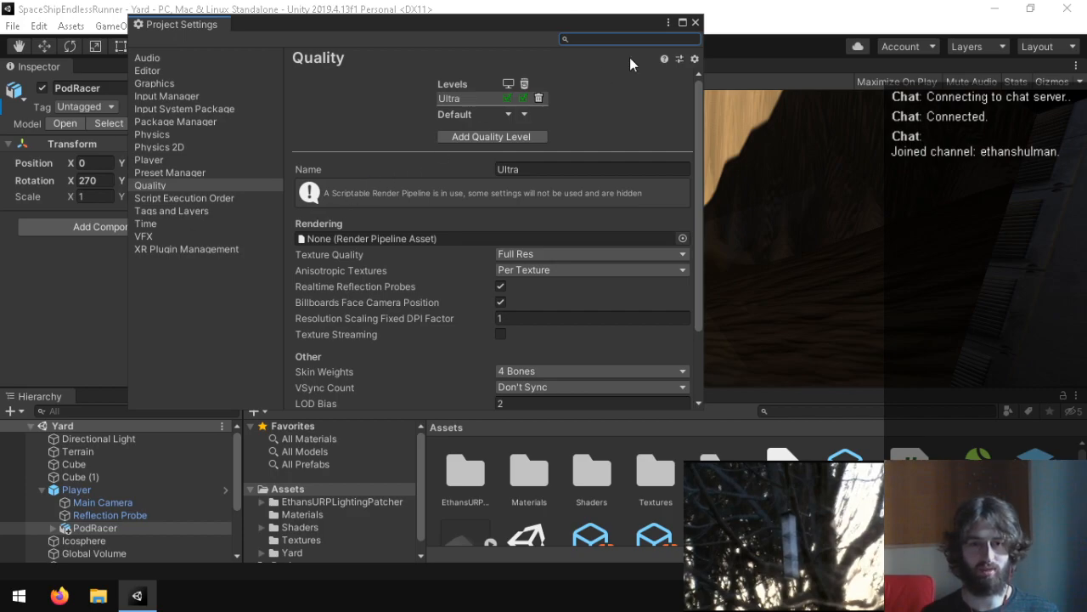
click(155, 134)
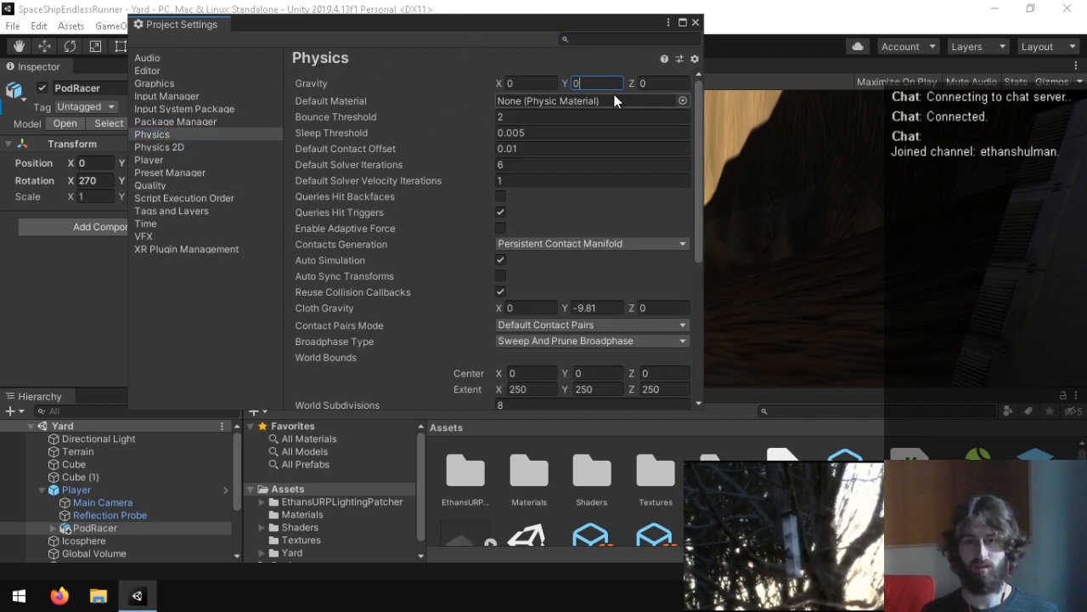
click(695, 23)
Step: Playtest the scene, inspecting the Player's Rigidbody and script settings while it runs, and stop the game
click(489, 45)
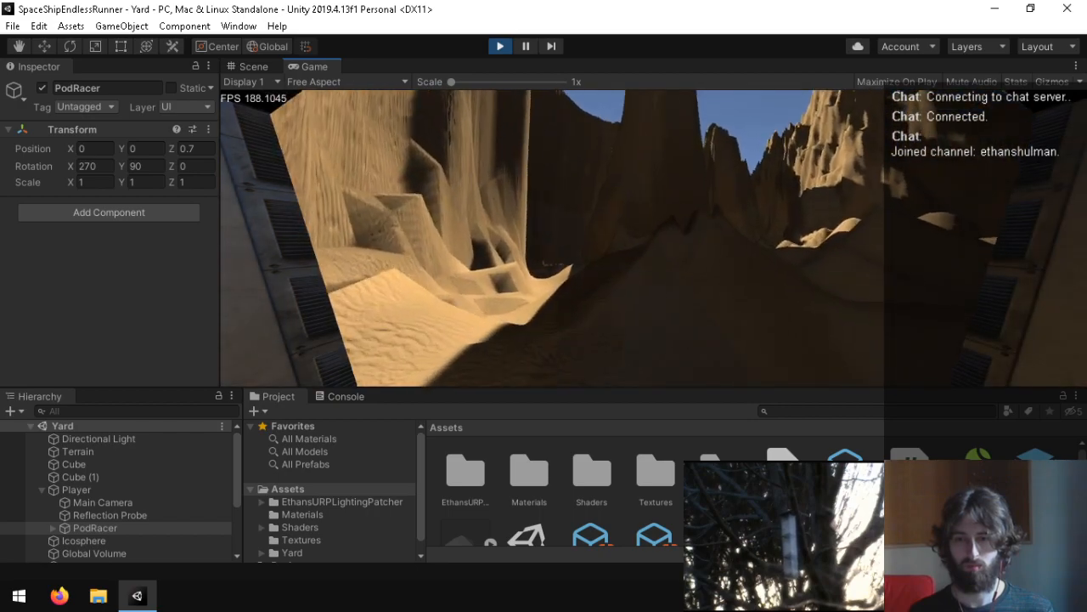
key(super)
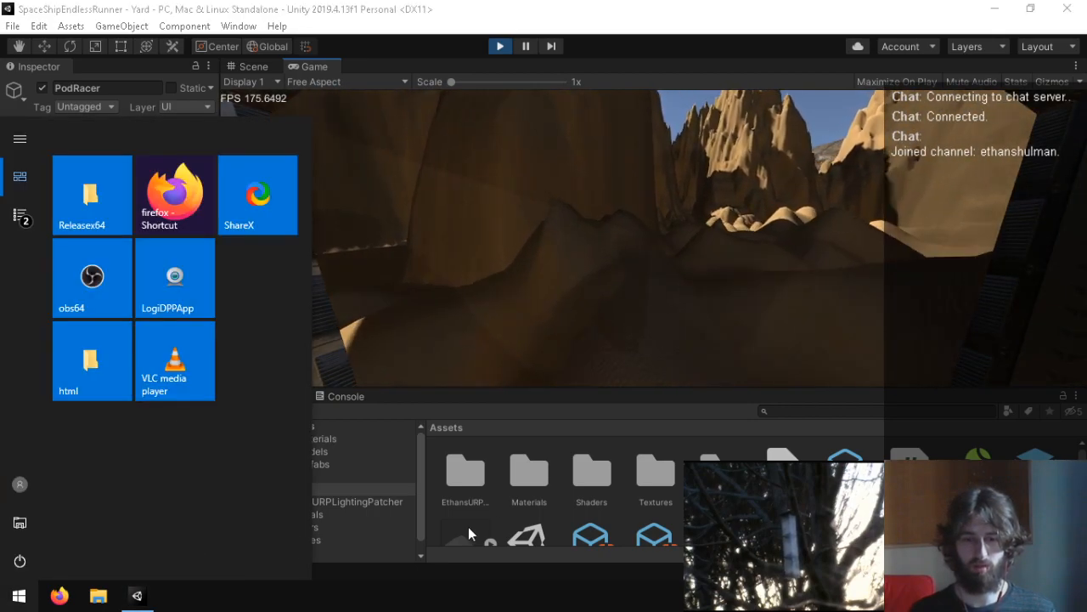
click(416, 531)
click(120, 487)
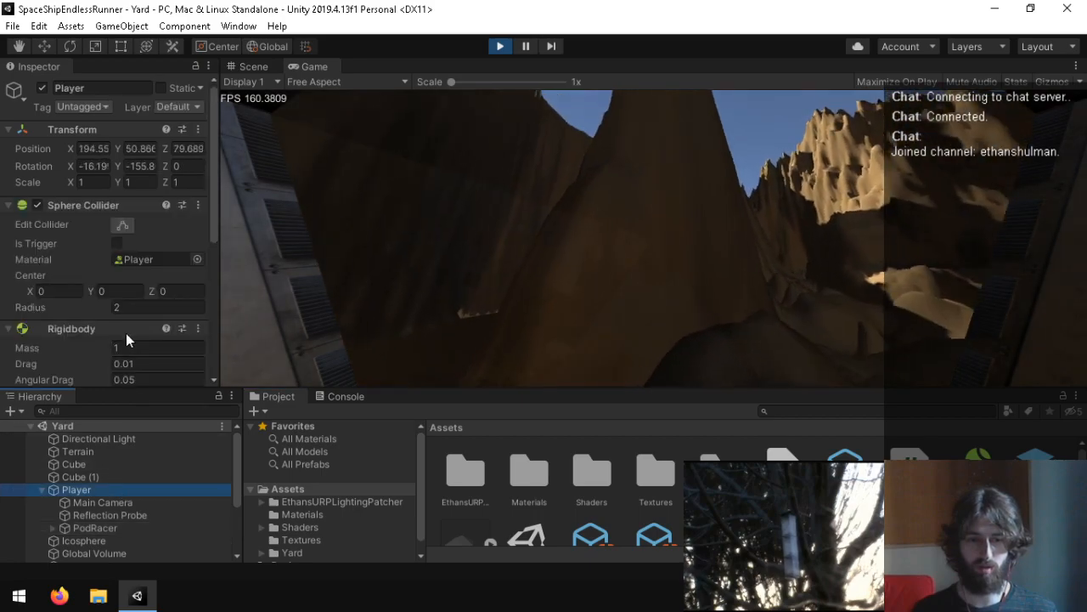
scroll(129, 336, down, 5)
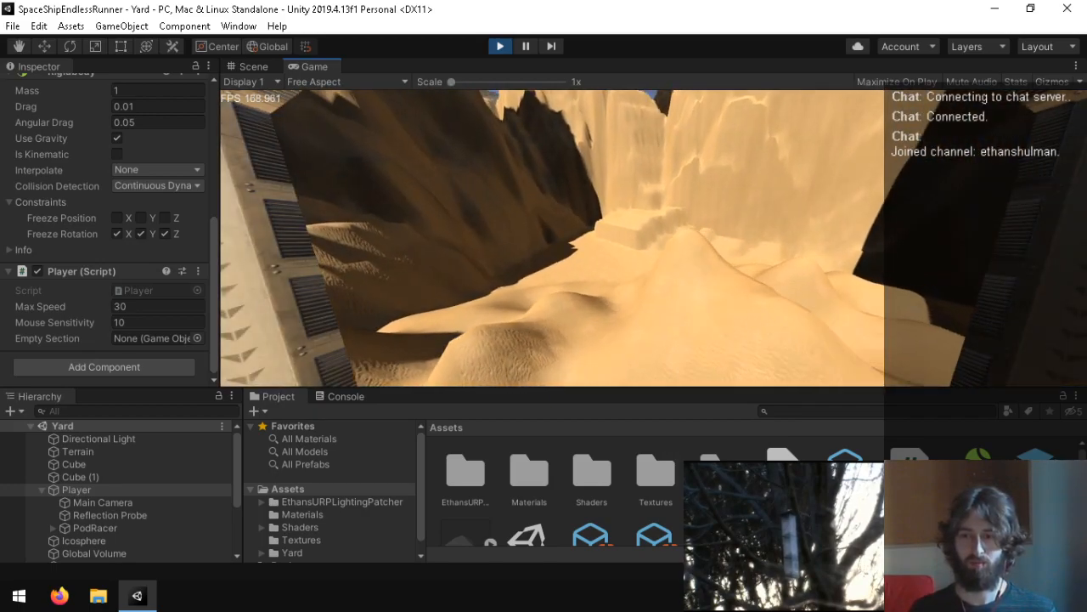
key(ctrl+p)
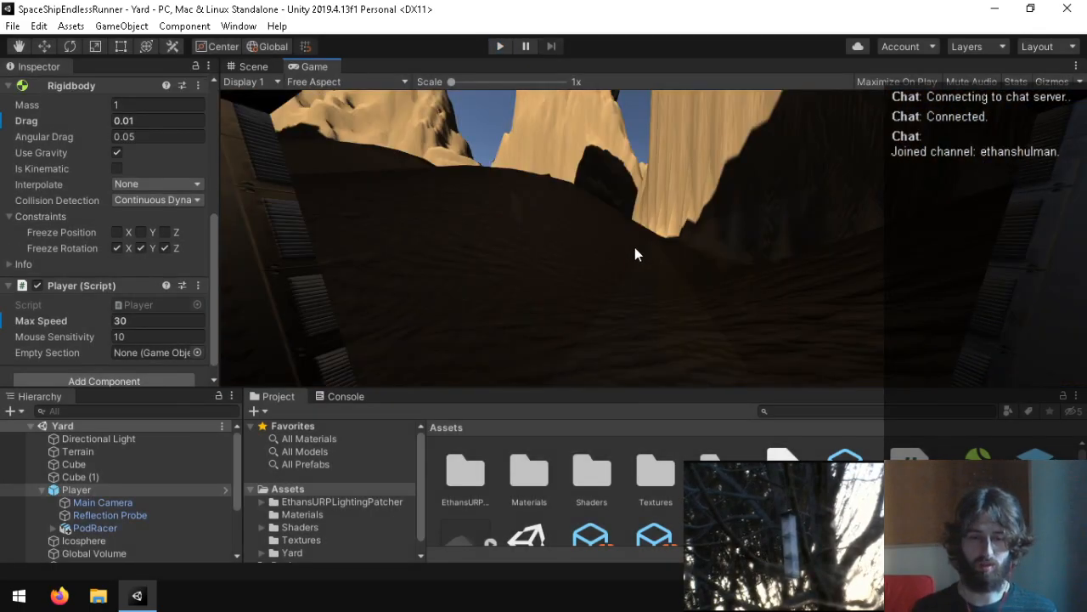
Step: Locate the first Cube in the Scene view and examine its placement relative to the terrain
click(74, 464)
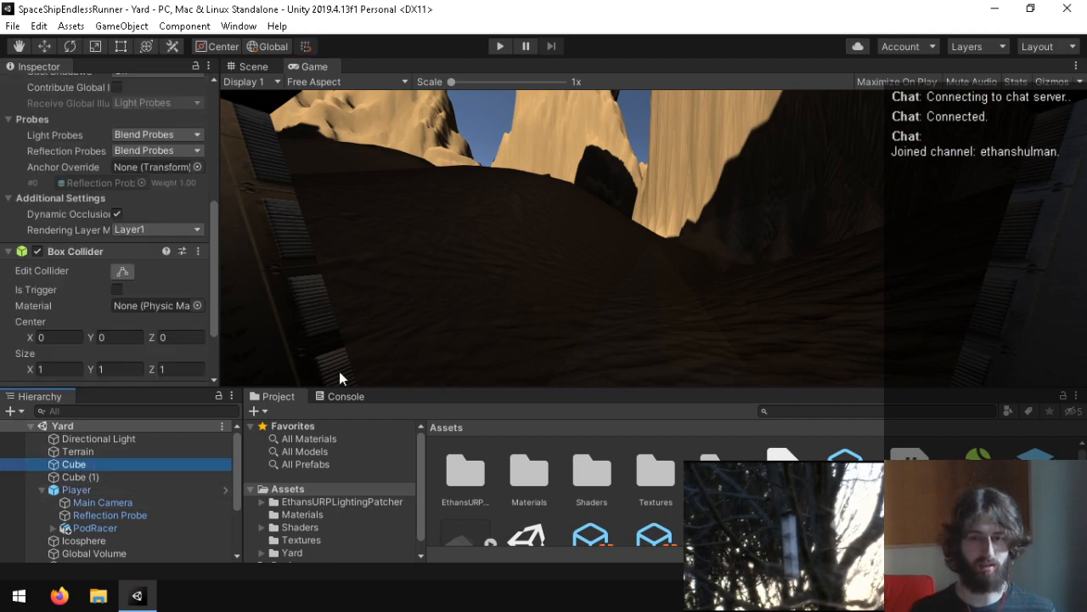
click(251, 66)
right_drag(637, 141, 854, 162)
scroll(450, 219, down, 3)
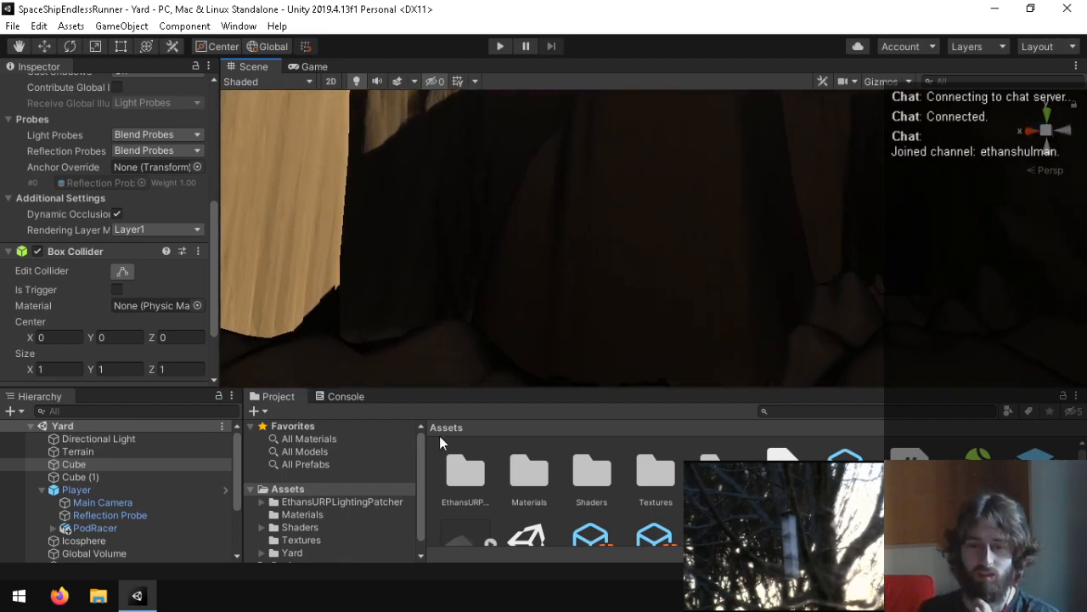
click(114, 490)
double_click(105, 464)
right_drag(476, 309, 432, 274)
key(s)
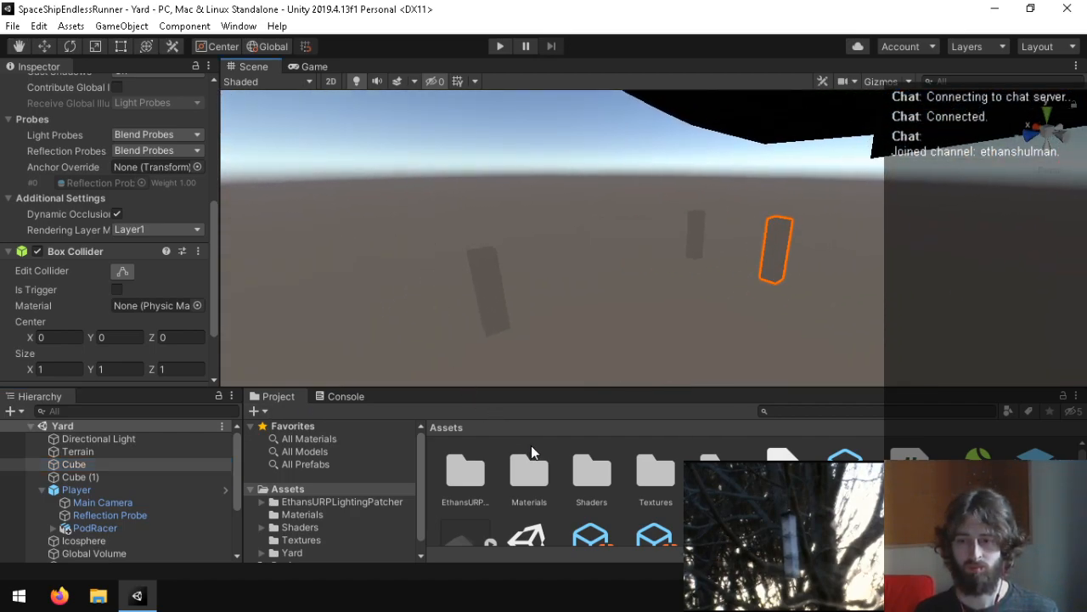
Step: Browse the project's Materials folder and locate the material asset assigned to the selected Cube
click(284, 515)
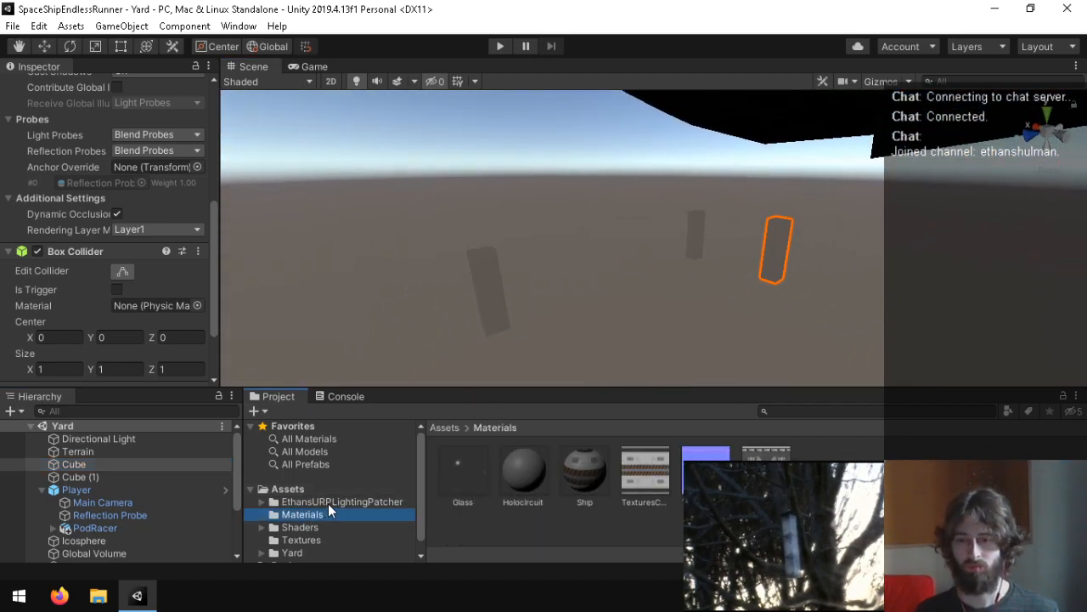
click(333, 488)
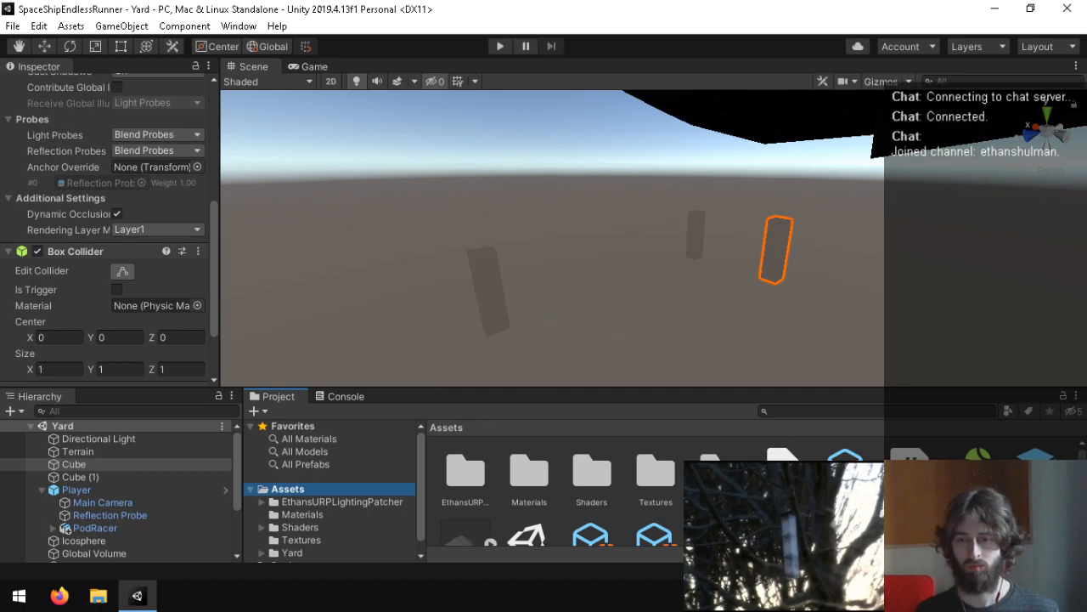
scroll(552, 493, down, 1)
scroll(552, 493, up, 1)
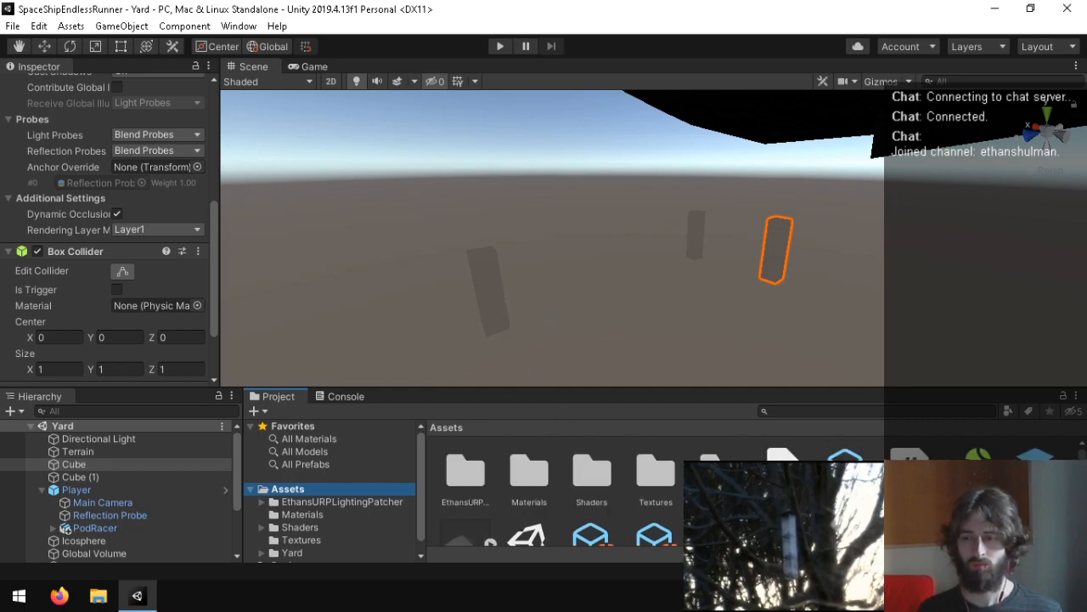
scroll(132, 308, up, 3)
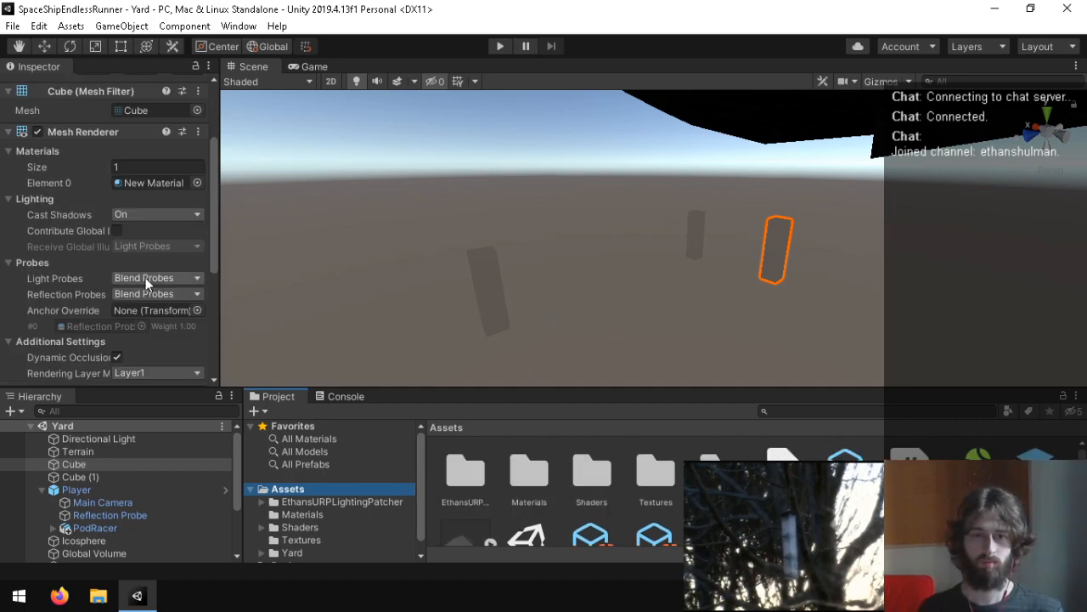
click(146, 183)
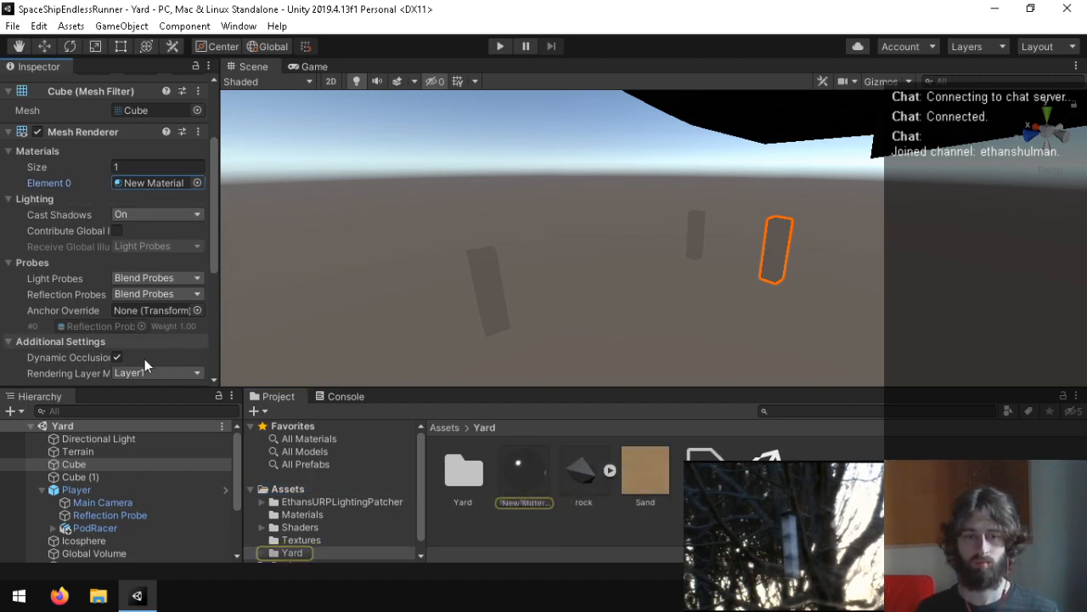
Step: Delete Cube, Cube (1), Cube (2) and Cube (3) from the Yard scene
ctrl+click(93, 477)
scroll(147, 500, down, 2)
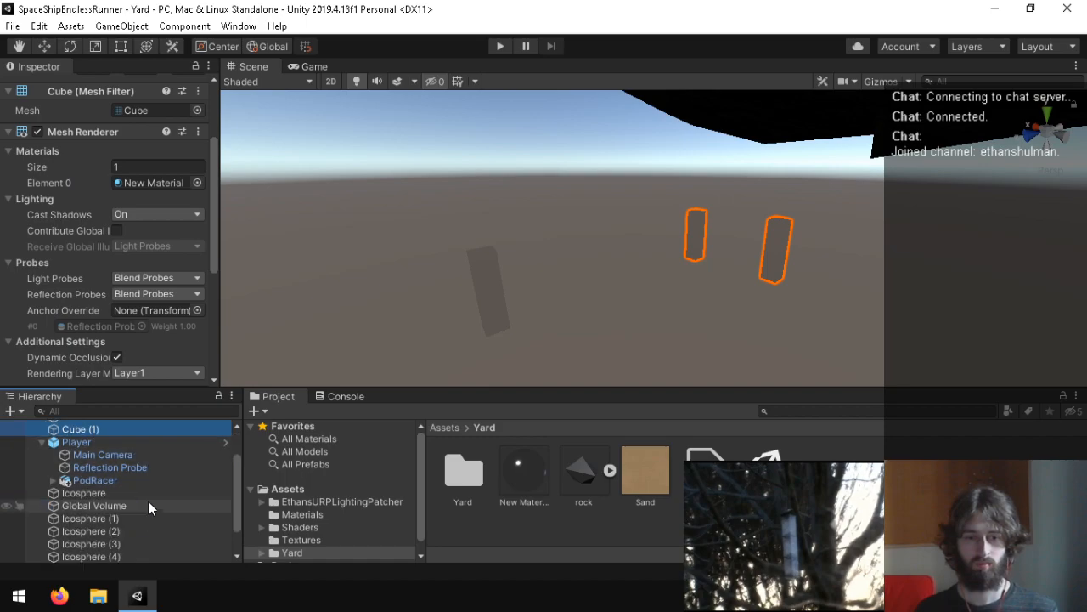
scroll(97, 506, down, 2)
ctrl+click(96, 556)
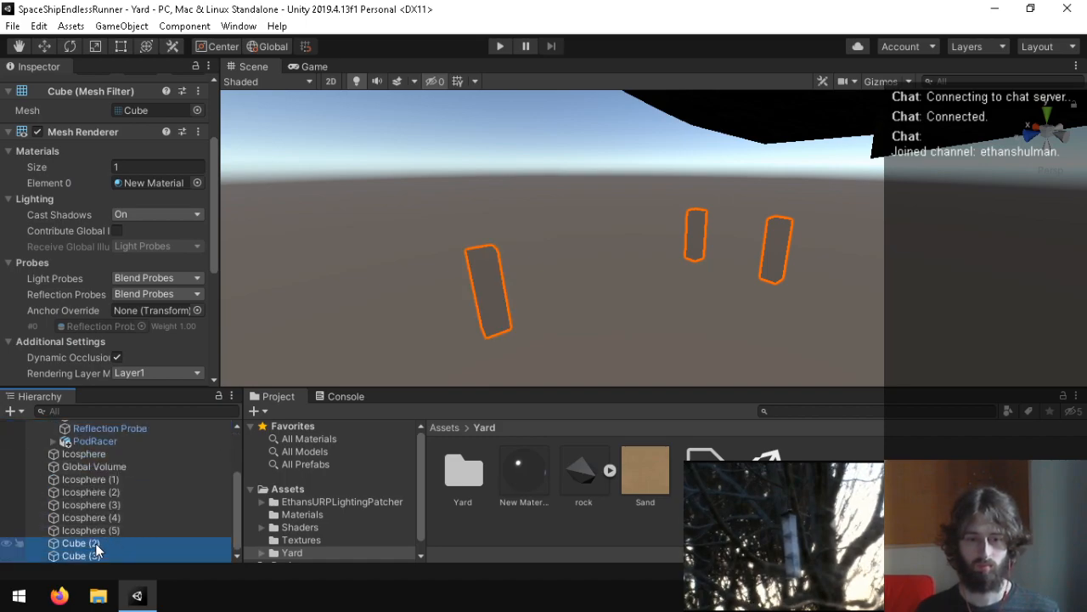
key(Delete)
Step: Delete the New Material asset from the Yard folder
click(512, 480)
key(Delete)
key(Return)
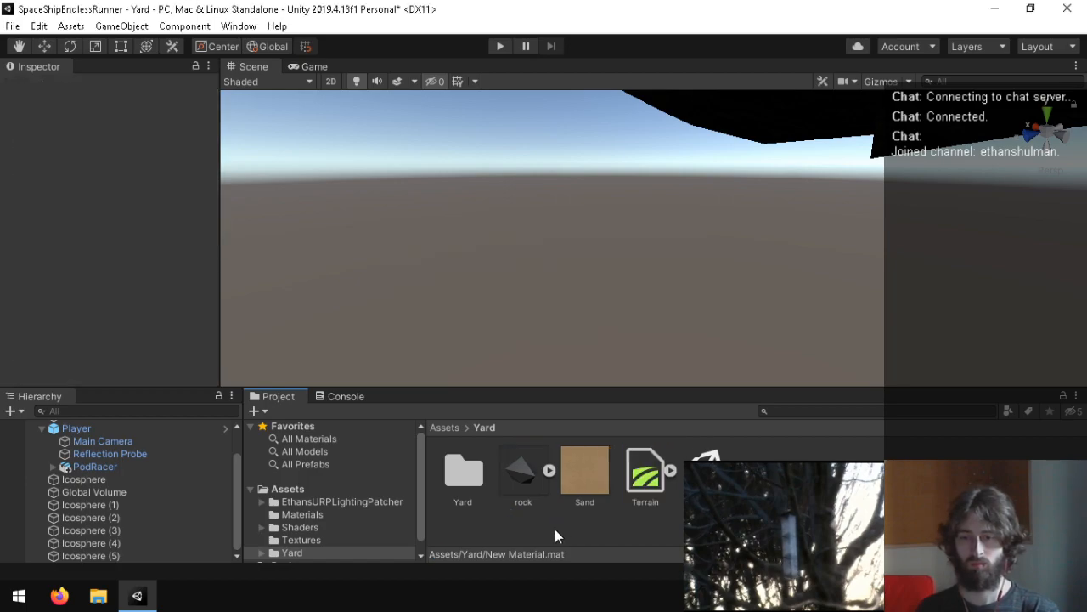
Step: Look through the project's Shaders, Textures and Yard folders for usable assets, and widen the Hierarchy slightly
double_click(457, 482)
click(311, 517)
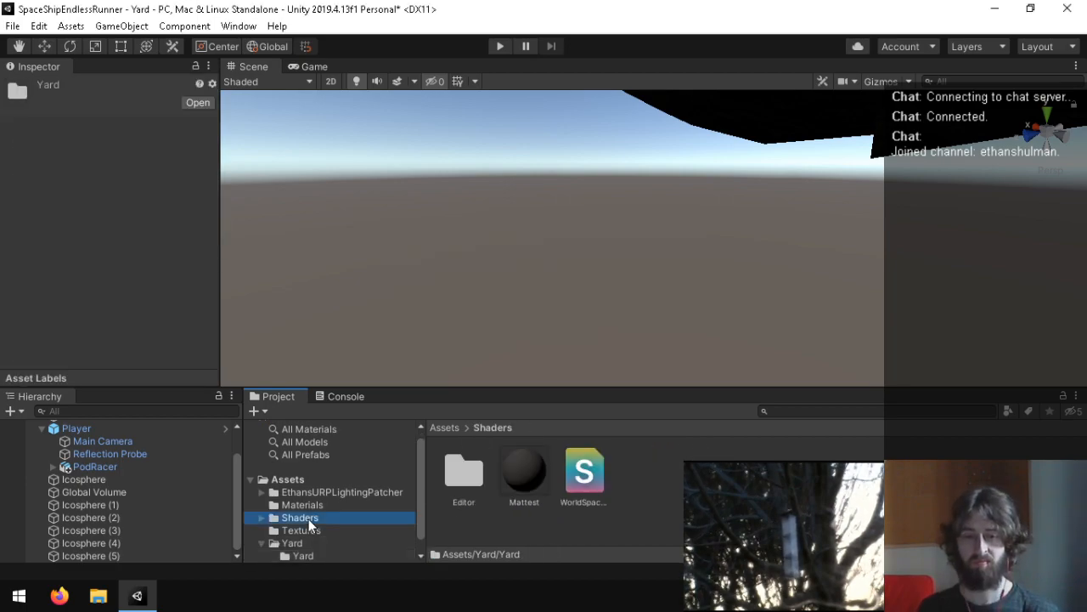
click(302, 531)
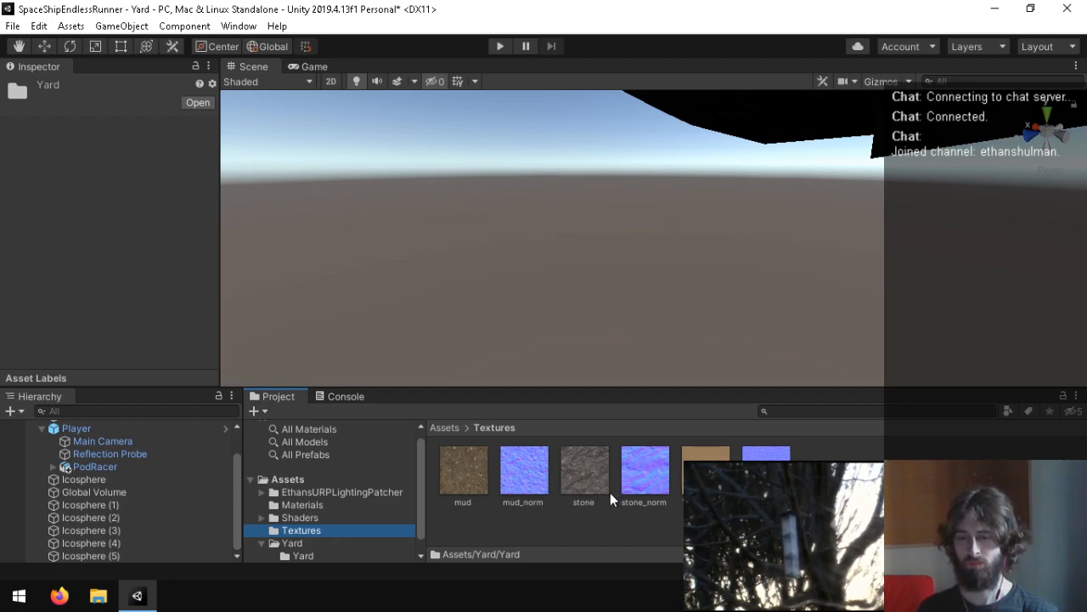
click(311, 542)
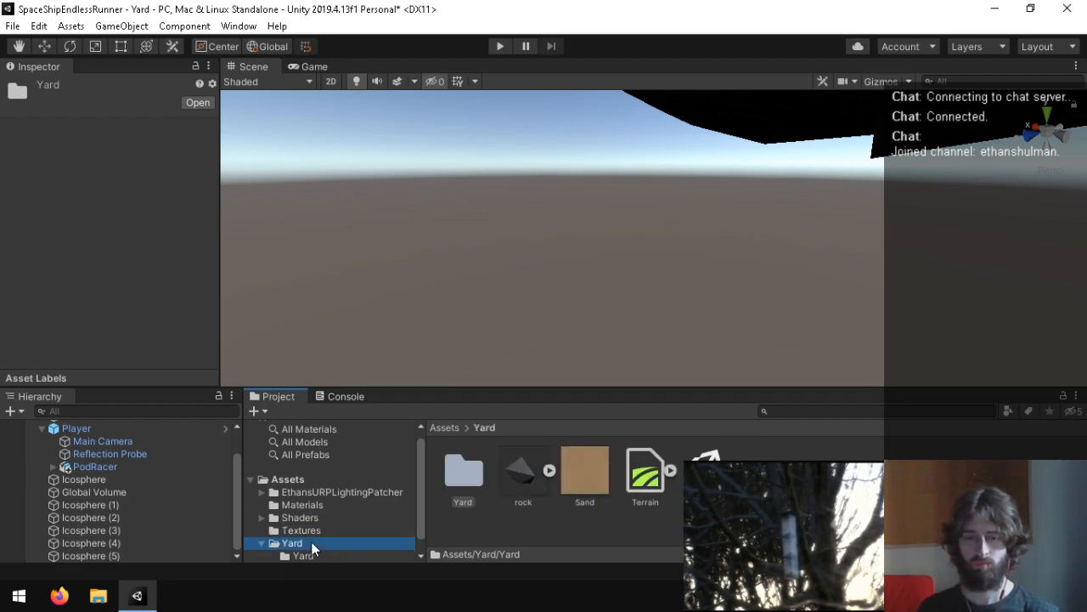
right_click(639, 542)
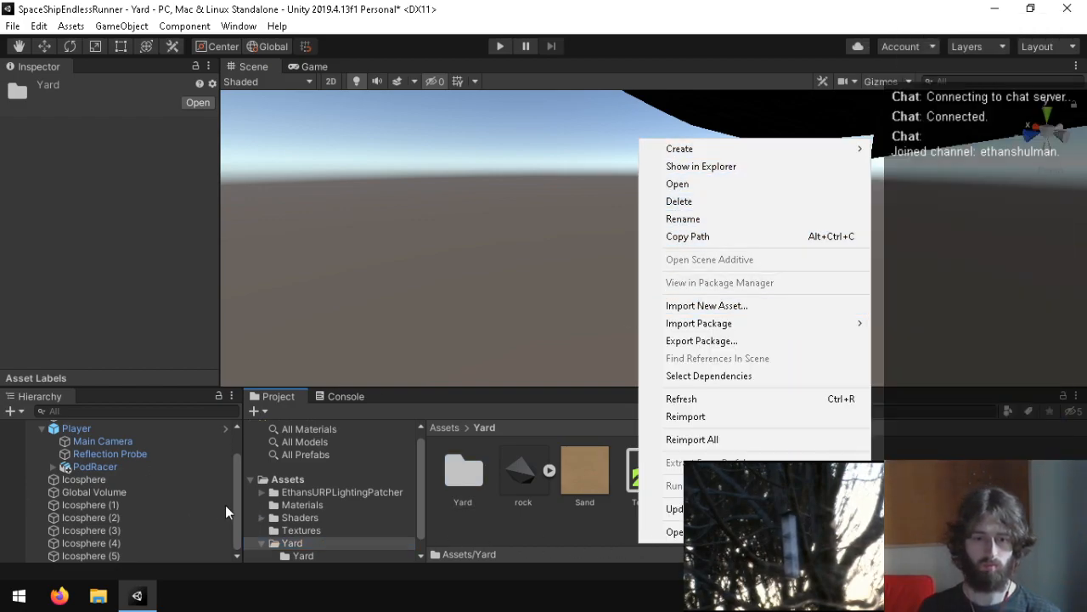
click(240, 502)
drag(241, 475, 247, 413)
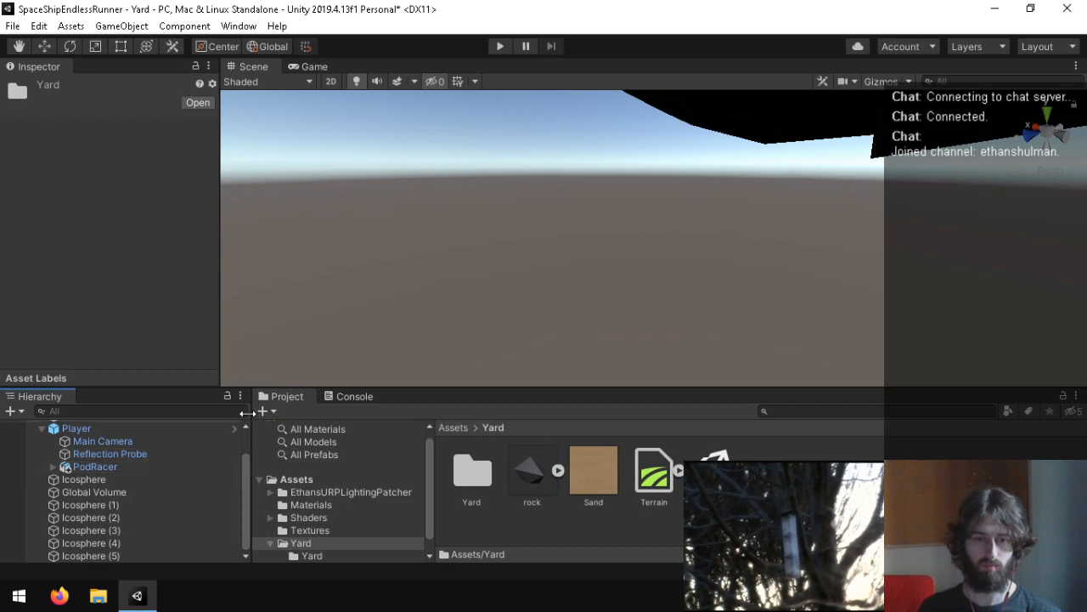
Step: Frame the PodRacer in the Scene view, collapse the Player's children, and add a new 3D Cube to the Yard scene
double_click(93, 467)
right_drag(622, 276, 255, 306)
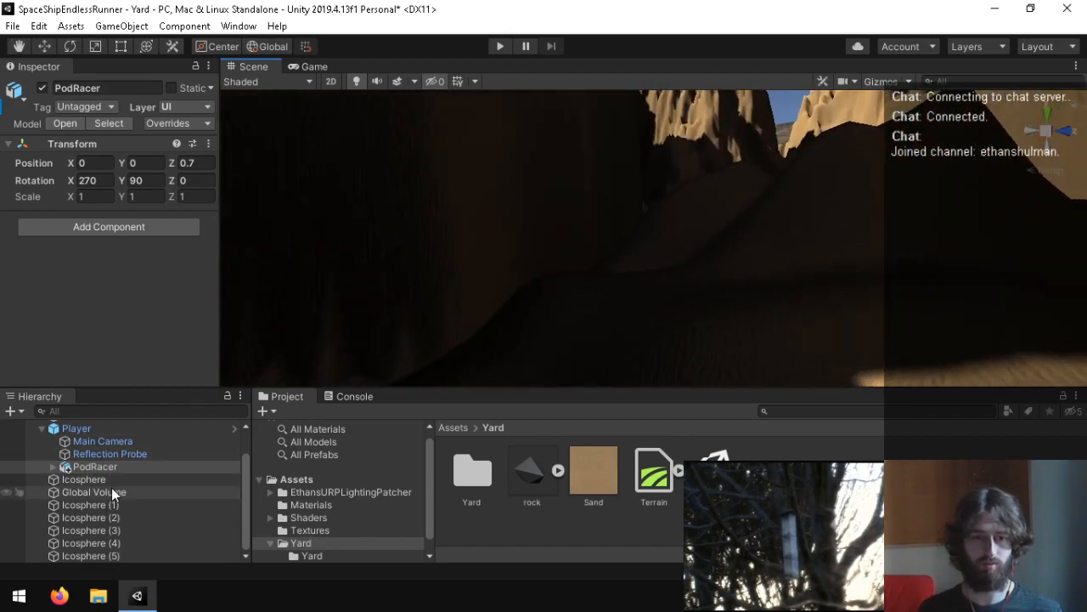
scroll(112, 486, up, 2)
click(42, 464)
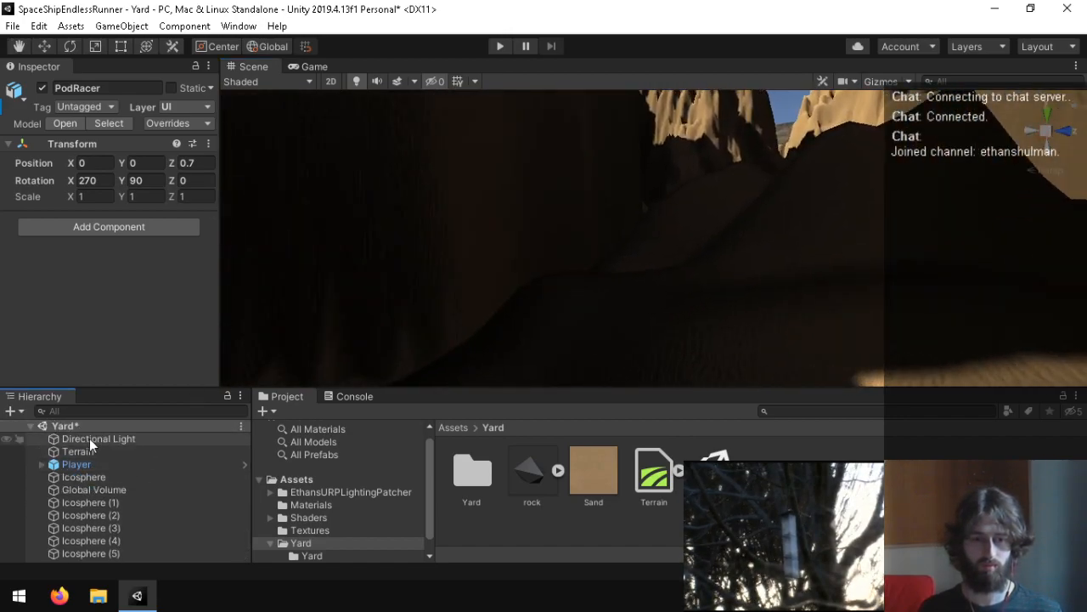
right_click(101, 428)
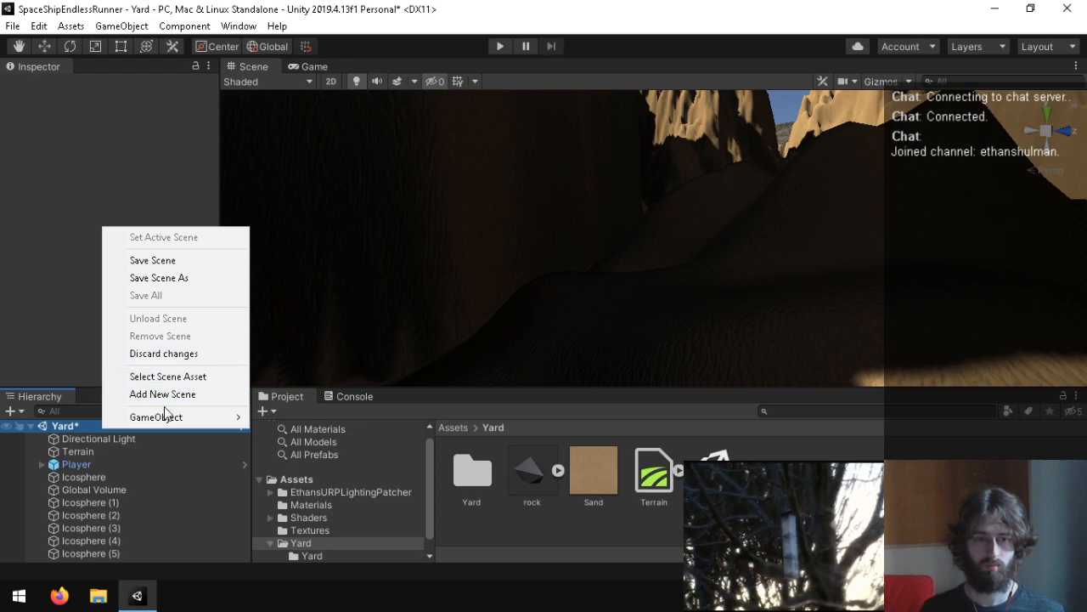
mouse_move(165, 414)
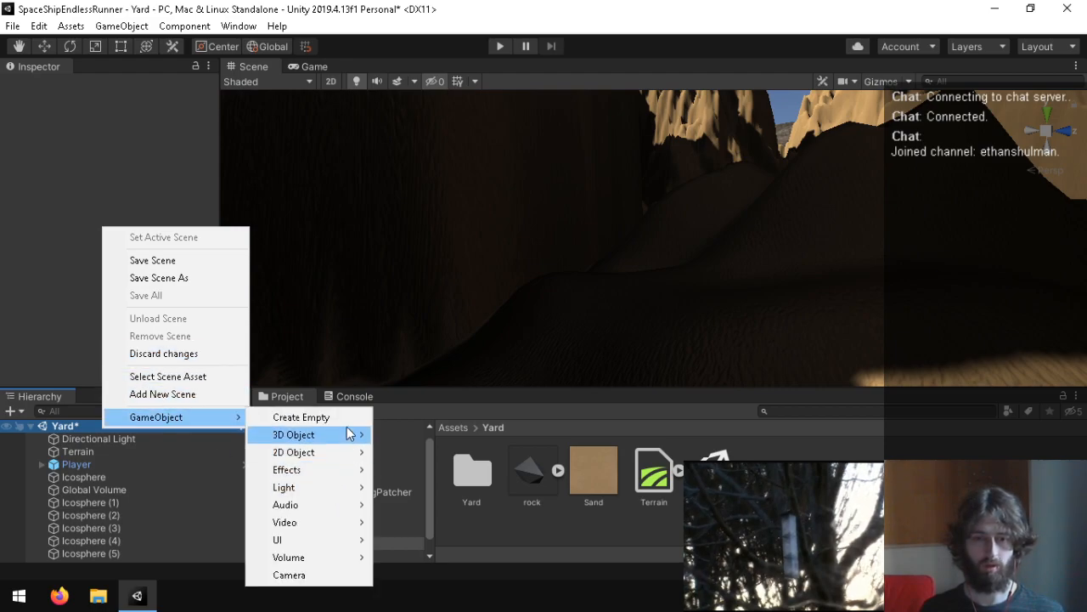
mouse_move(340, 435)
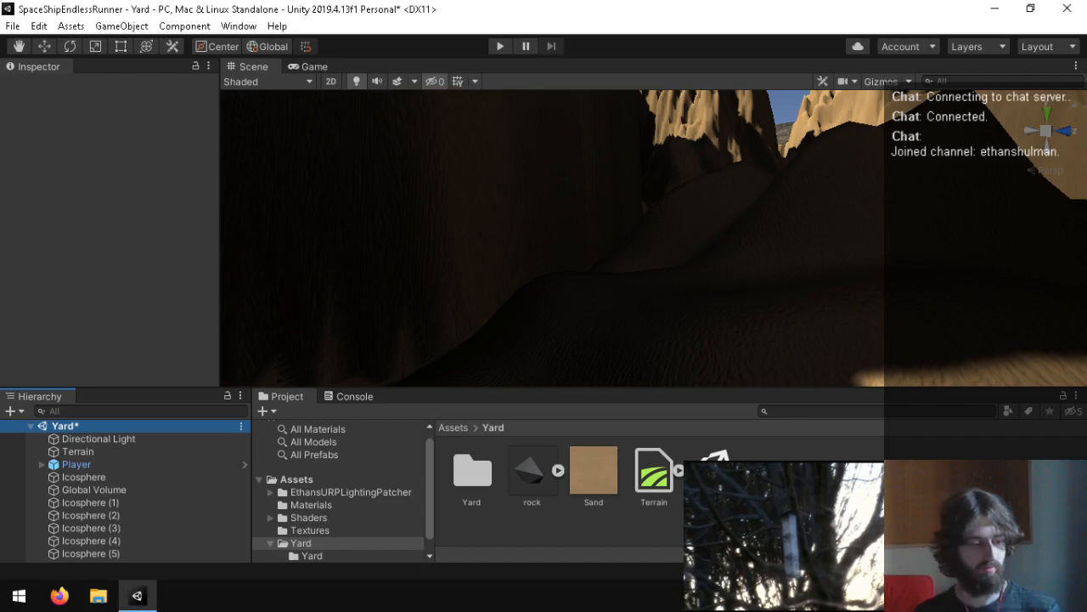
right_click(599, 532)
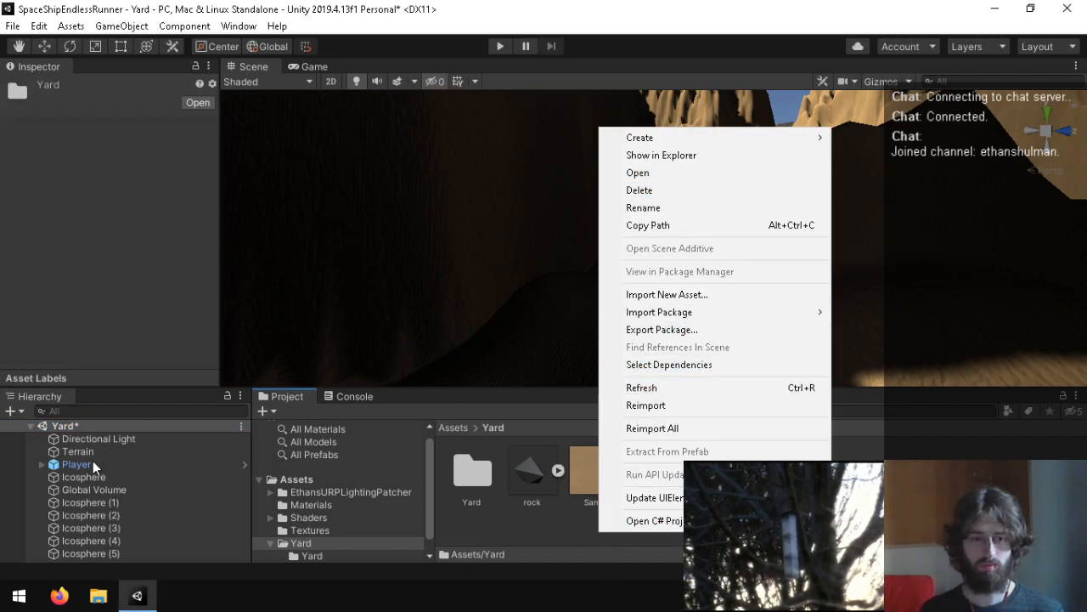
click(110, 424)
right_click(110, 425)
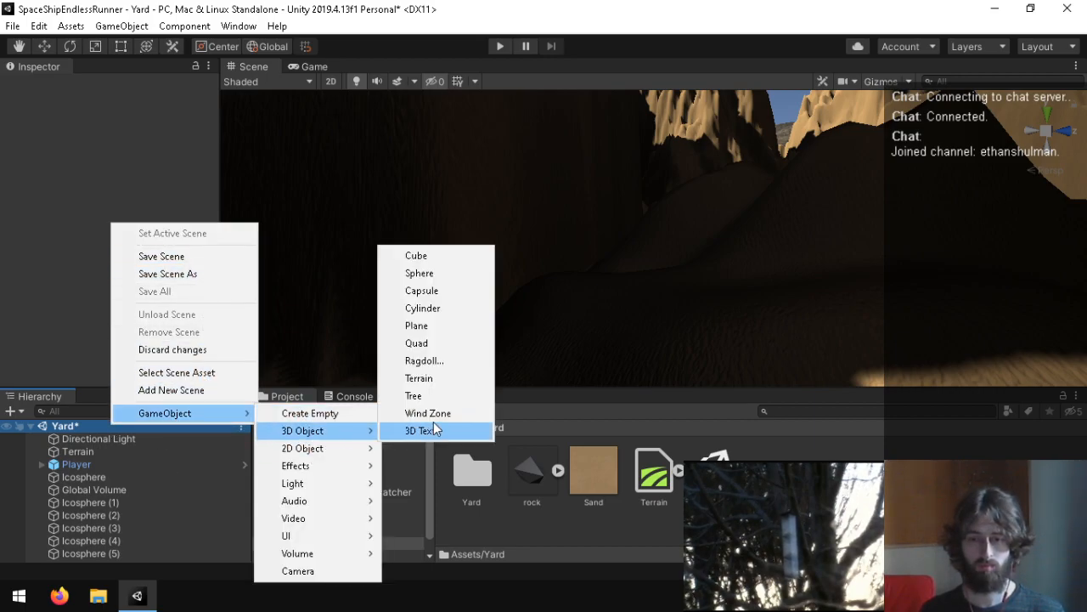
click(437, 256)
Step: Stretch the new Cube into a long beam by setting its X scale to 100, after trying 8 and 12
scroll(82, 271, down, 5)
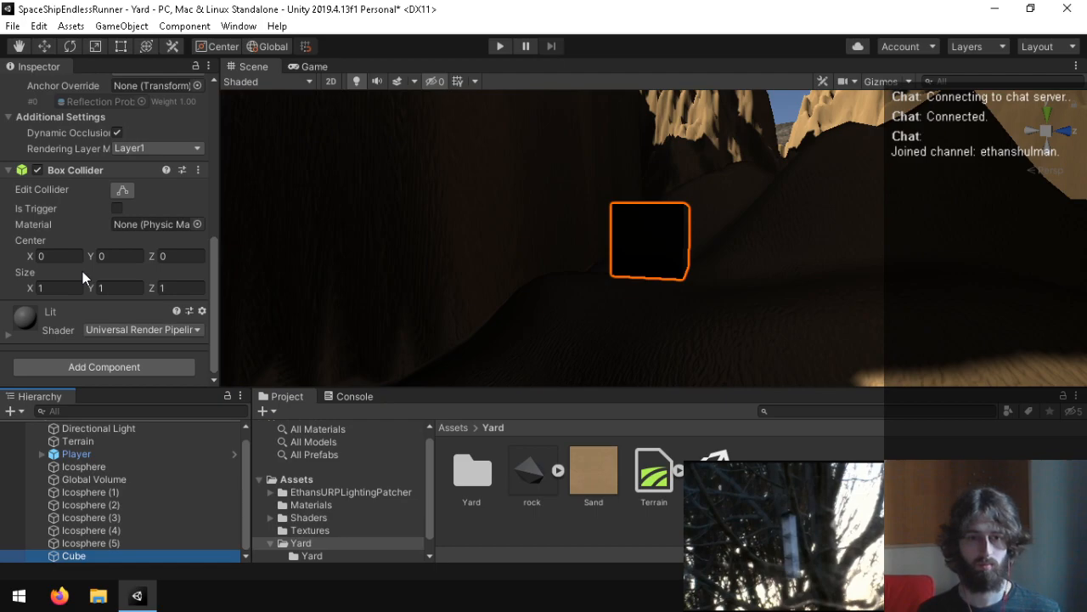
scroll(83, 271, up, 5)
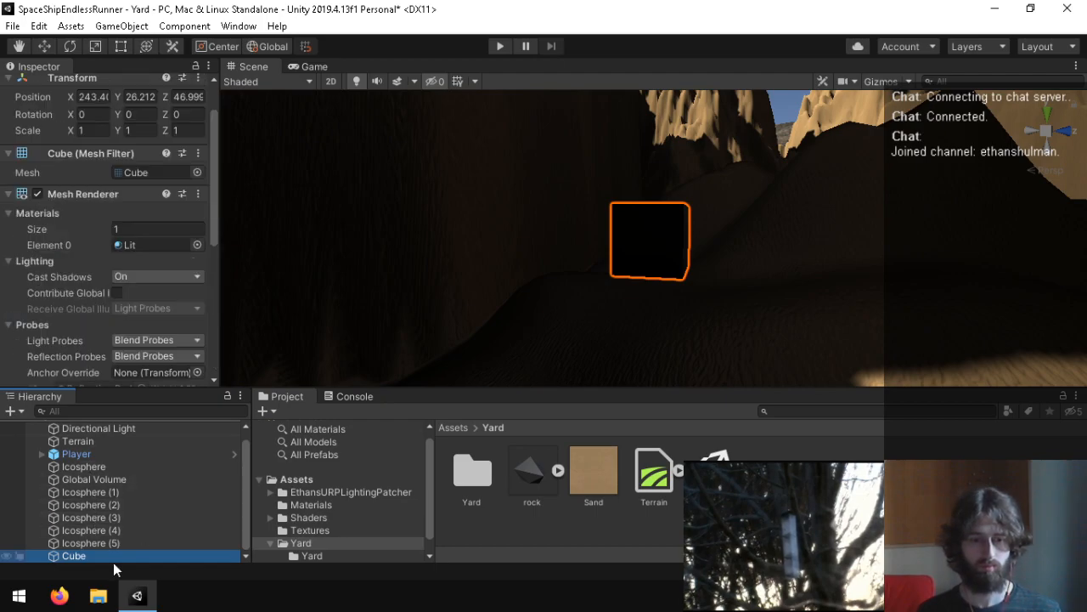
right_drag(722, 210, 583, 258)
key(d)
scroll(400, 175, up, 3)
key(w)
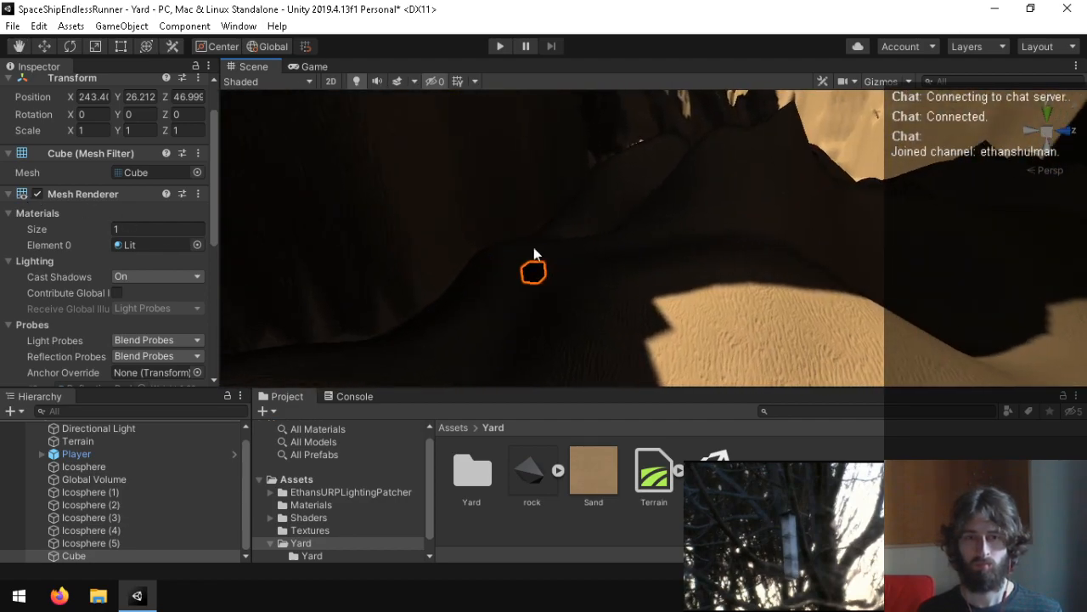
click(94, 130)
text(8)
right_drag(543, 306, 817, 289)
text(12)
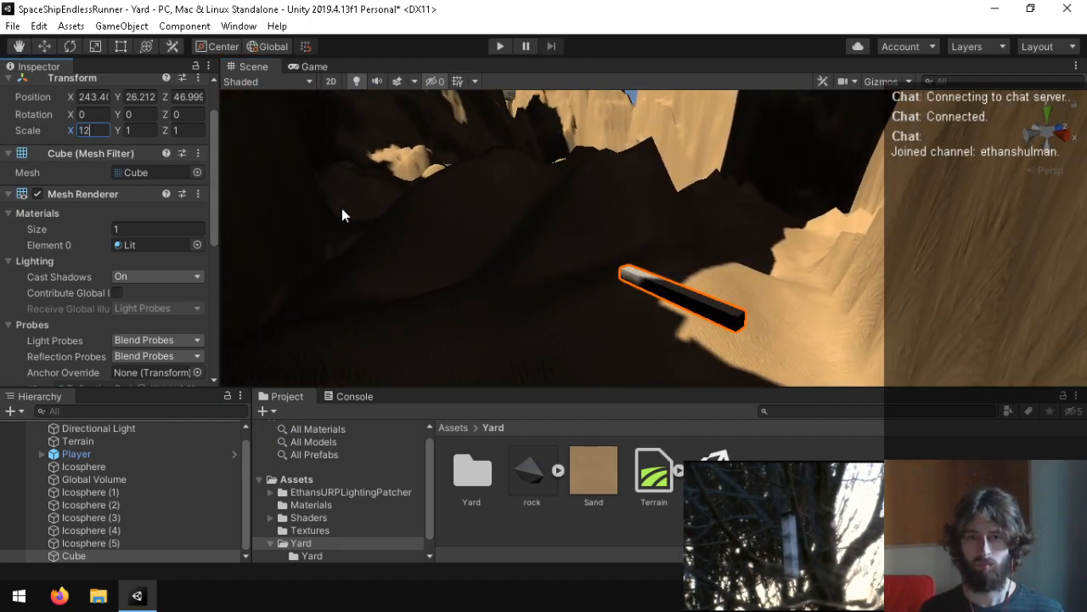
text(00)
Step: Move the beam along the X axis to about 226.9 and tilt it to about -12.54 degrees around Z
right_drag(481, 223, 673, 294)
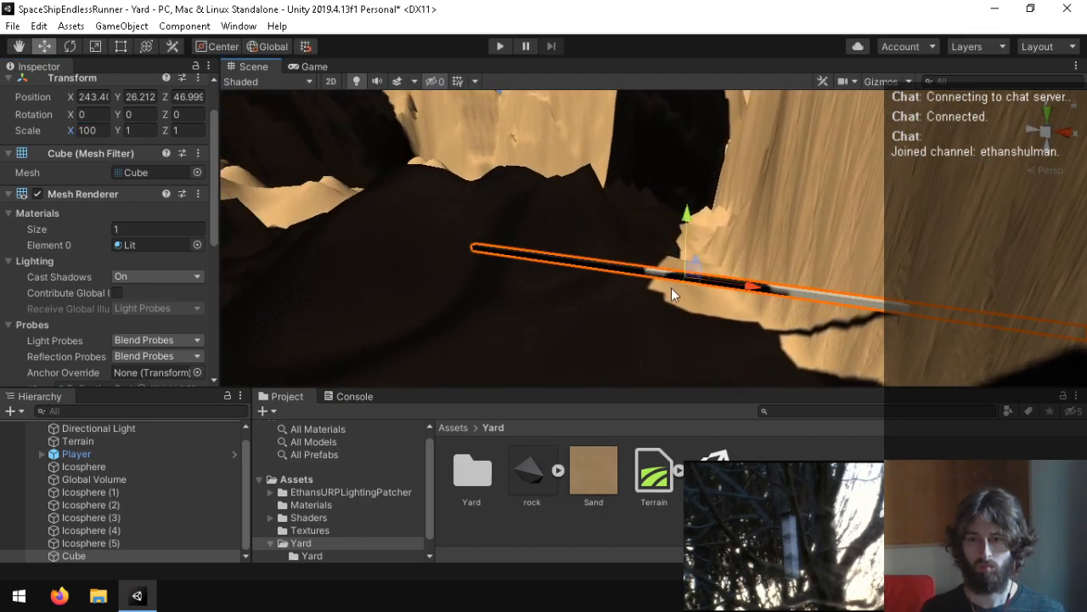
drag(649, 281, 619, 270)
key(e)
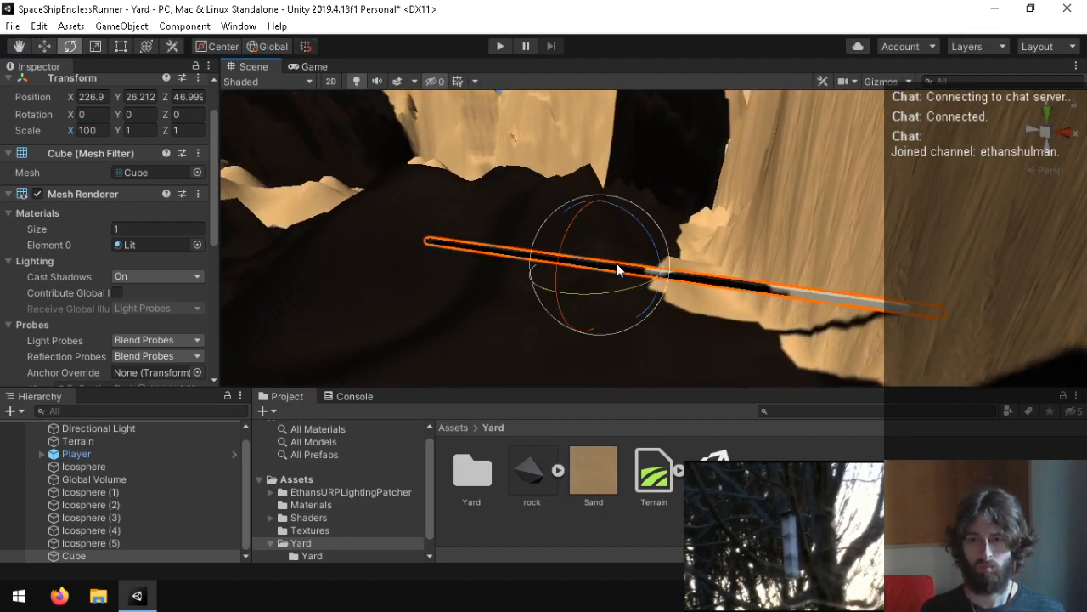
drag(641, 229, 666, 251)
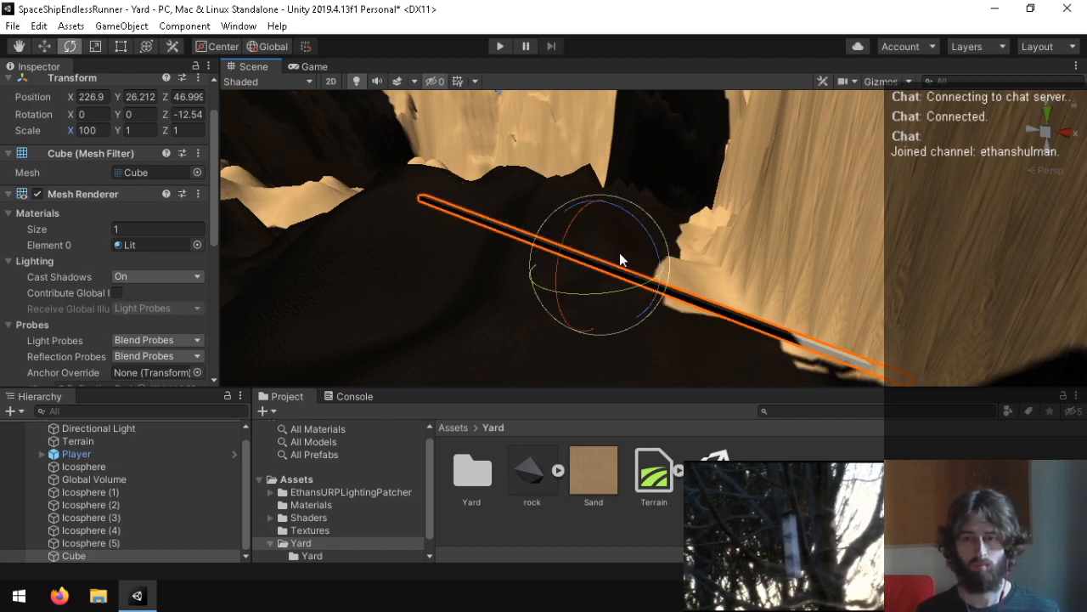
Step: Duplicate the tilted beam and move the copy along the X axis to about 125
key(ctrl+d)
key(w)
drag(655, 280, 180, 195)
right_drag(641, 236, 201, 254)
key(f)
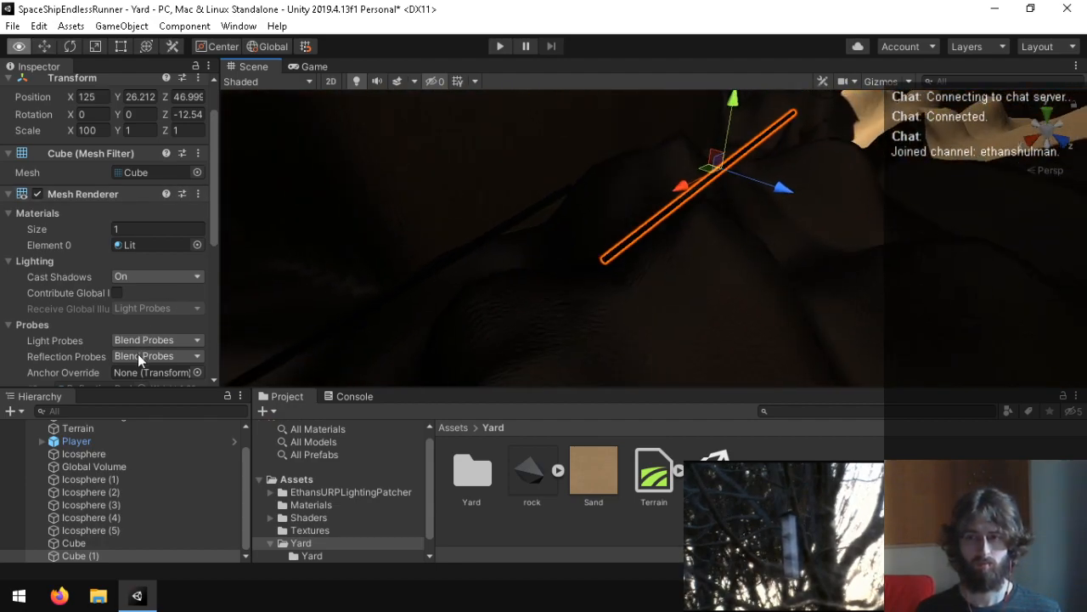
Step: Stand the copied beam nearly upright at about -83.98 degrees around Z and raise it to Y 67.2
key(e)
drag(661, 233, 485, 314)
key(w)
drag(625, 139, 625, 134)
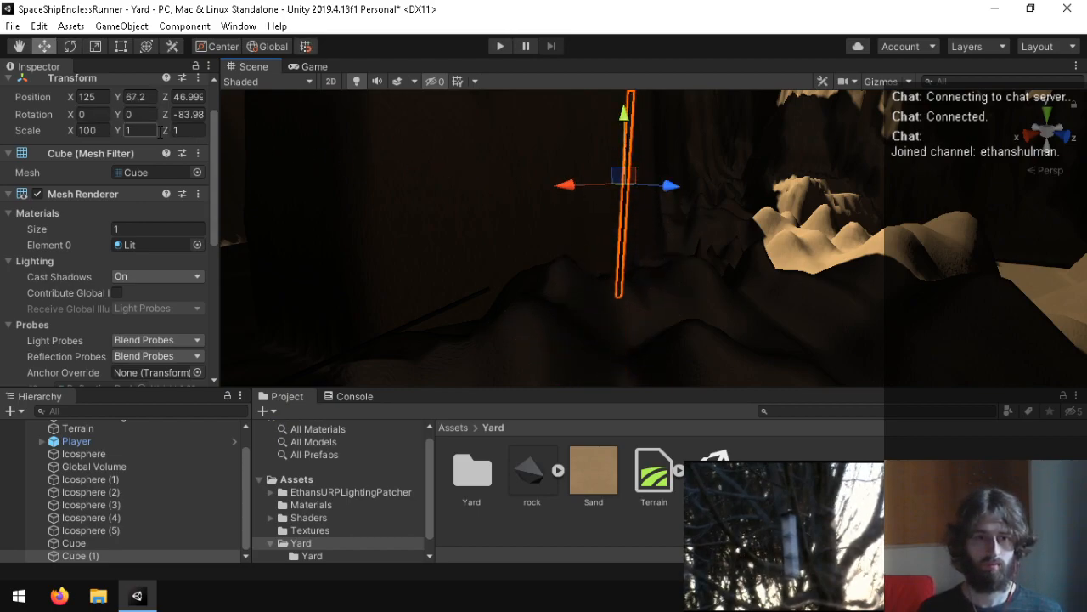
Step: Set the upright beam's Y scale to 8 and turn it to about 70.2 degrees around the Y axis
text(4)
text(80)
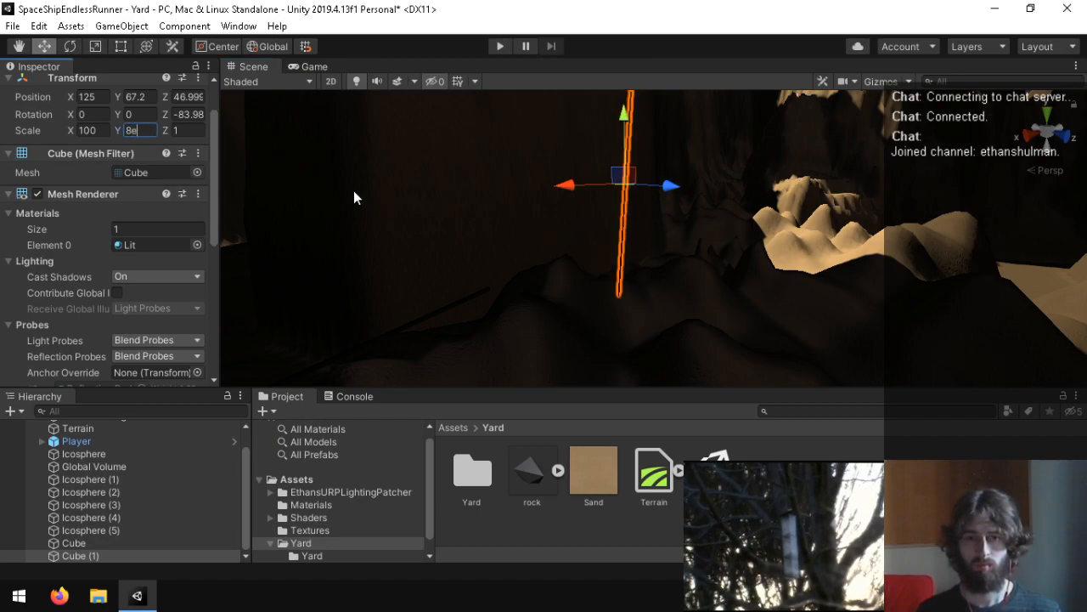
key(Return)
alt+drag(246, 191, 801, 227)
key(e)
drag(677, 267, 509, 271)
key(w)
right_drag(807, 317, 631, 324)
Step: Duplicate the upright slab twice along the Z axis, placing the copies at about Z 75.7 and Z 101.6
key(ctrl+d)
drag(647, 293, 696, 346)
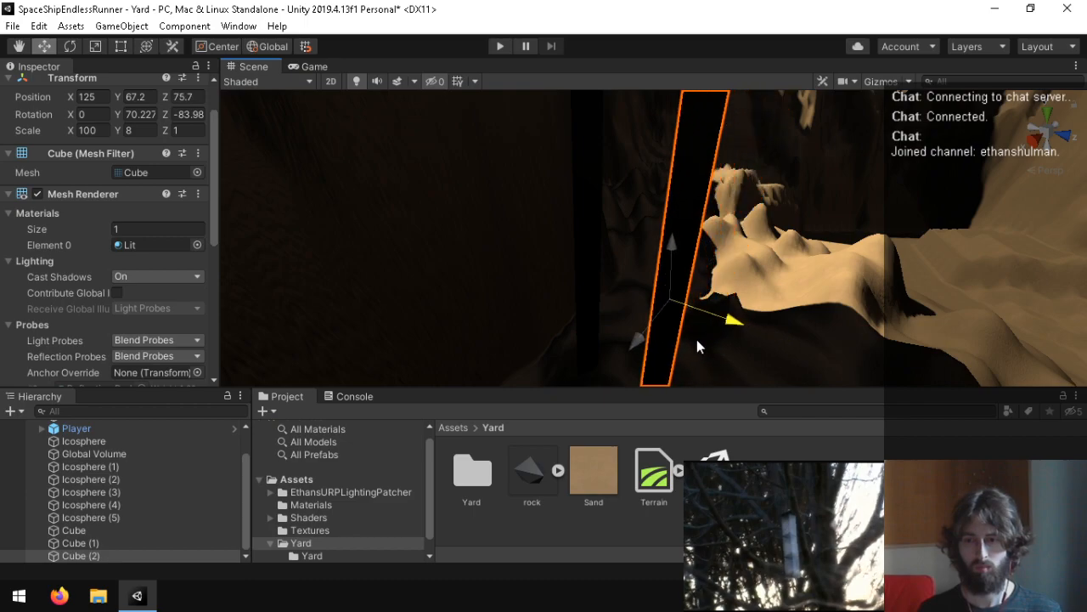
key(ctrl+v)
drag(648, 284, 764, 370)
right_drag(764, 375, 764, 328)
Step: Add another slab copy at about Z 137.3, and turn it and Cube (3) to about 119.44 and 111.33 degrees around Y
key(ctrl+v)
drag(491, 266, 859, 306)
right_drag(771, 313, 719, 282)
key(e)
drag(705, 276, 619, 326)
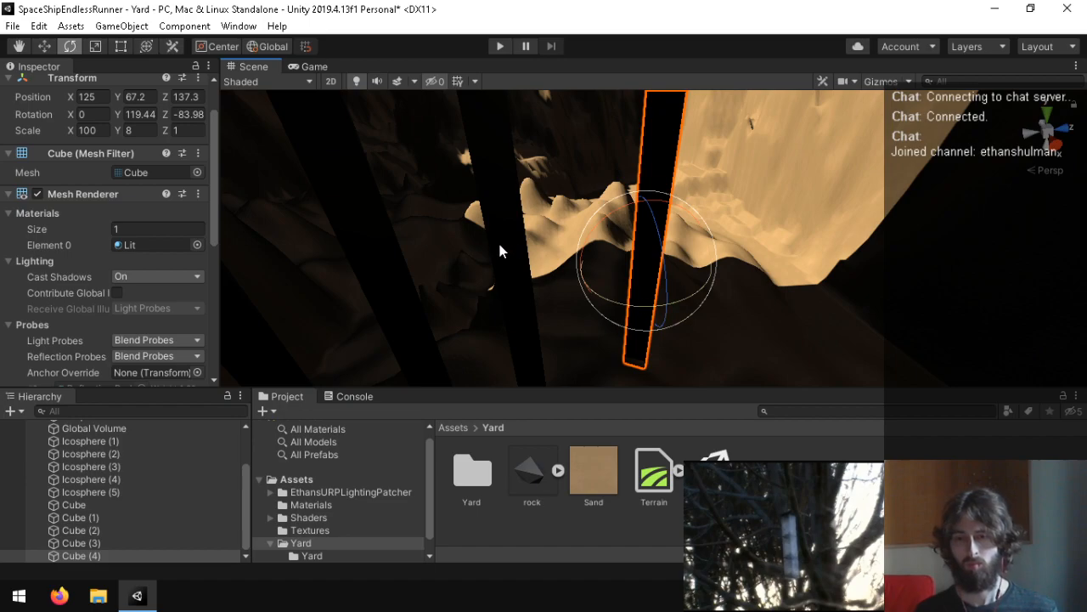
click(534, 247)
drag(557, 304, 451, 349)
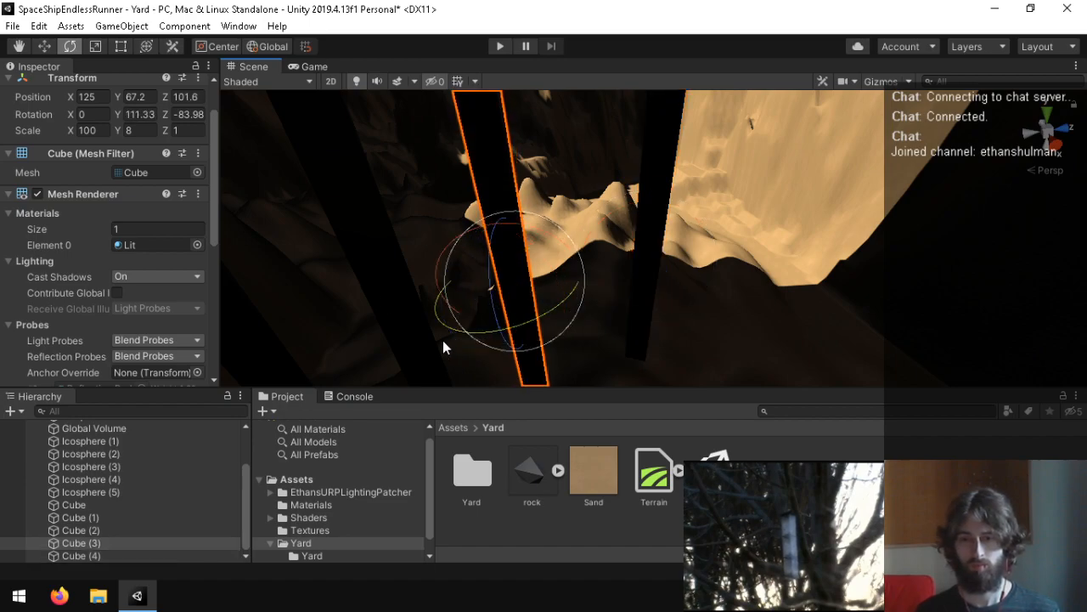
Step: Locate the Lit material assigned to Cube (2) and show its surface settings
click(390, 281)
click(132, 244)
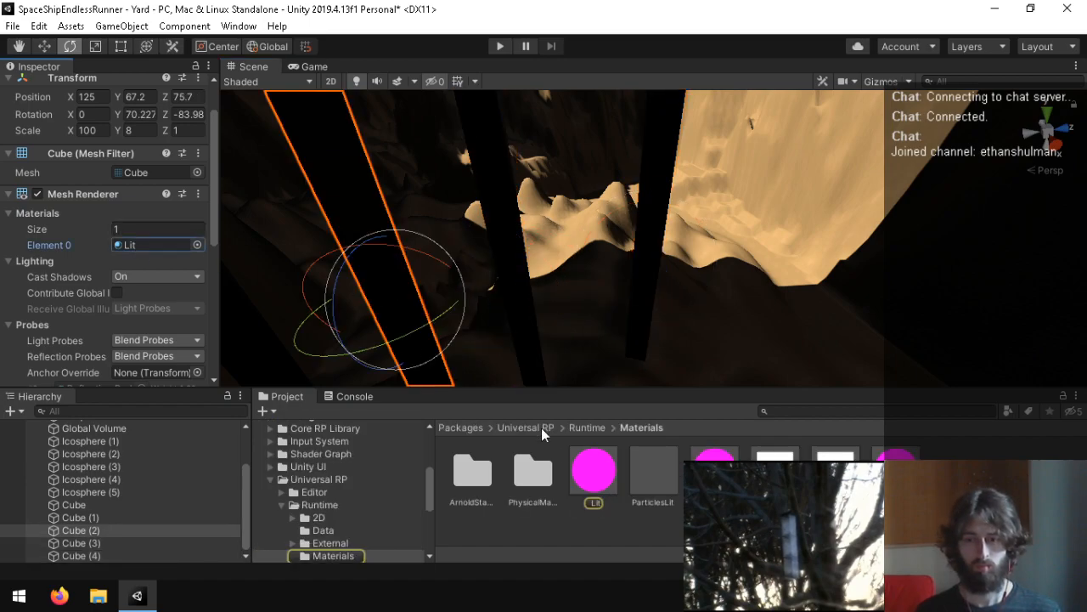
click(586, 473)
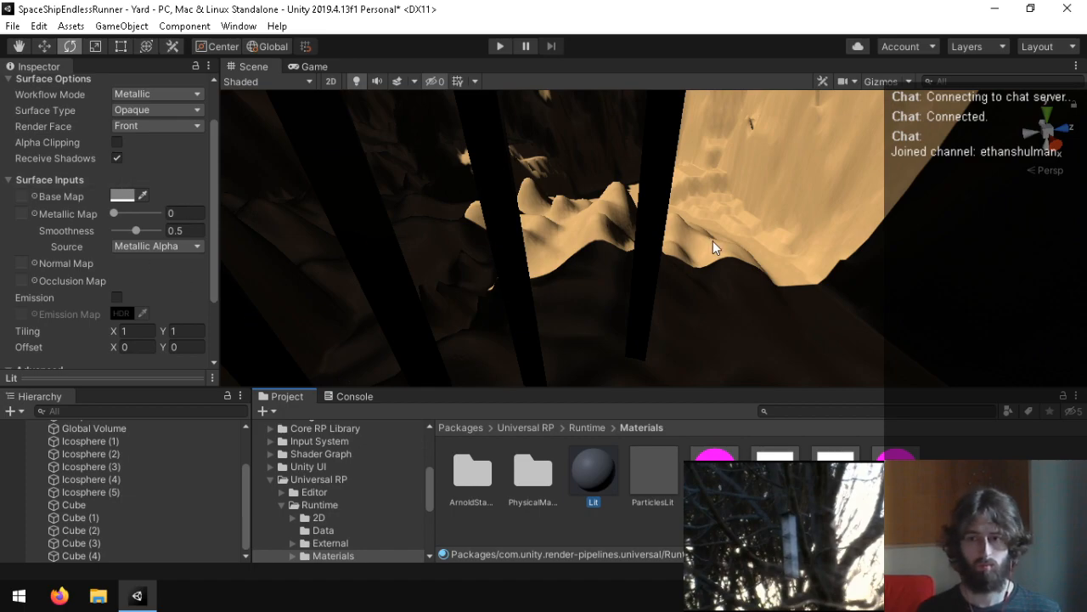
Step: Select the long horizontal beam Cube near the terrain and raise it along the Y axis
click(641, 245)
key(w)
drag(675, 256, 822, 325)
key(w)
right_drag(822, 325, 376, 327)
click(375, 328)
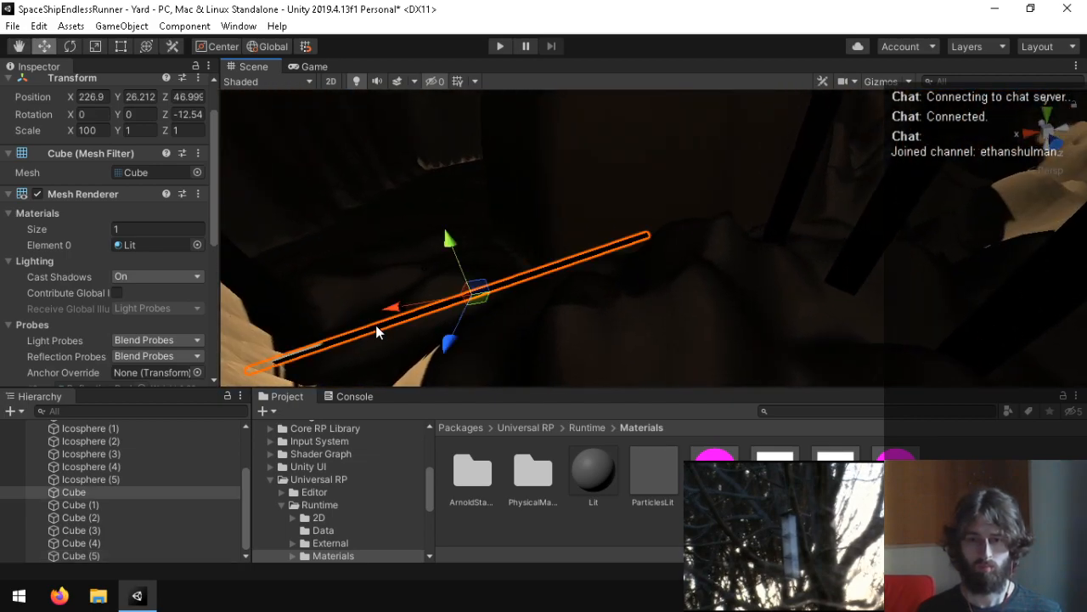
drag(460, 265, 349, 25)
Step: Duplicate the horizontal beam, move the copy away from the original, and rotate it to a different angle
key(ctrl+d)
right_drag(597, 182, 333, 144)
key(e)
drag(595, 187, 645, 200)
key(w)
drag(483, 185, 564, 192)
right_drag(588, 200, 884, 161)
Step: Inspect the beam arrangement, select Cube (4), and playtest the Yard scene
key(a)
right_drag(84, 174, 503, 277)
click(595, 242)
click(499, 49)
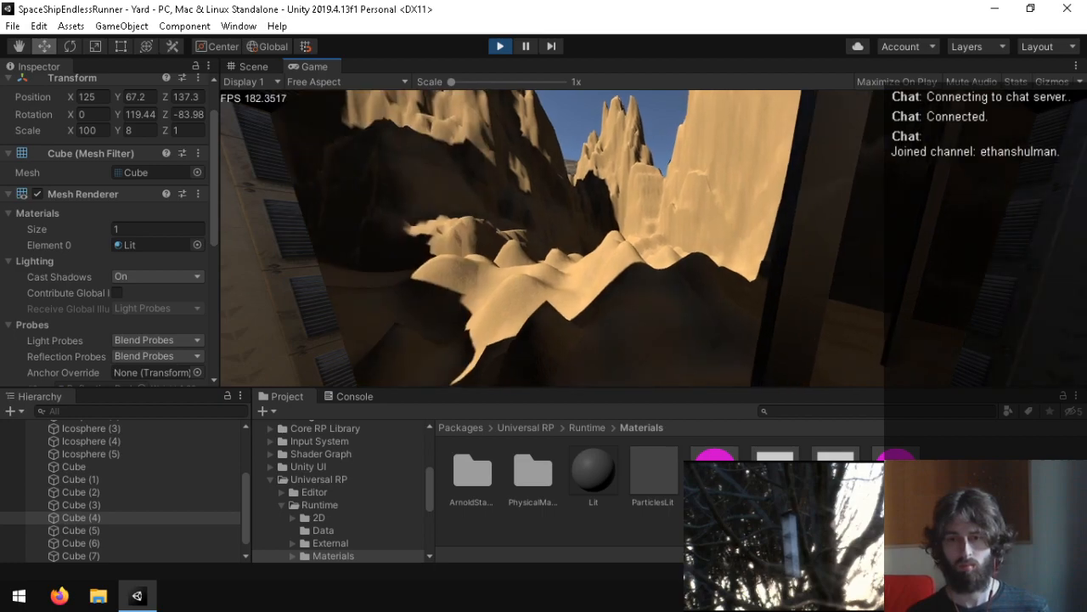
key(ctrl+p)
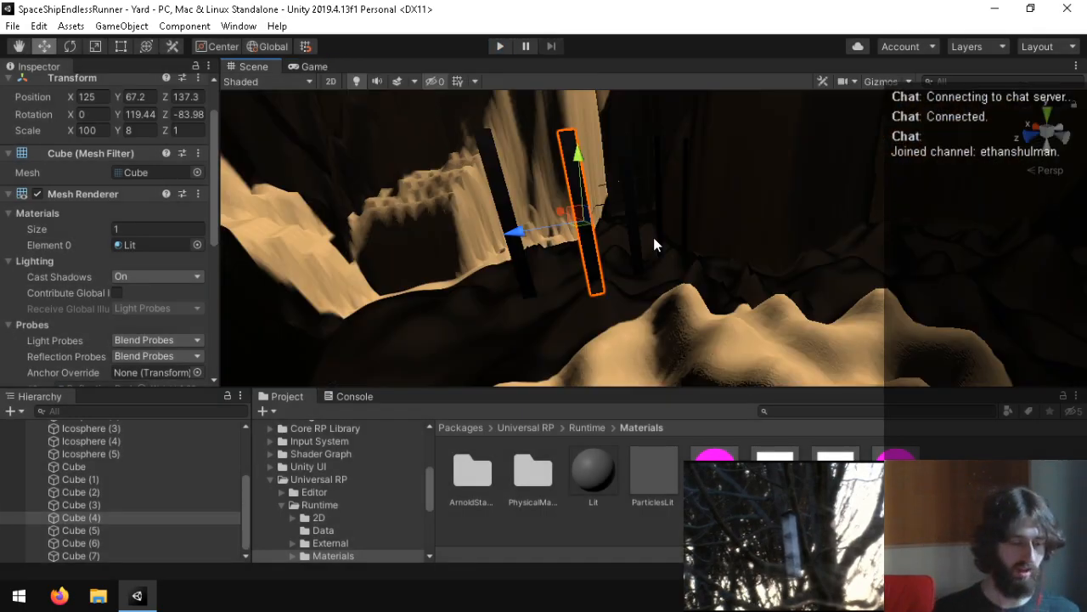
Step: Open the Player script from the Assets folder in Visual Studio
scroll(290, 473, up, 4)
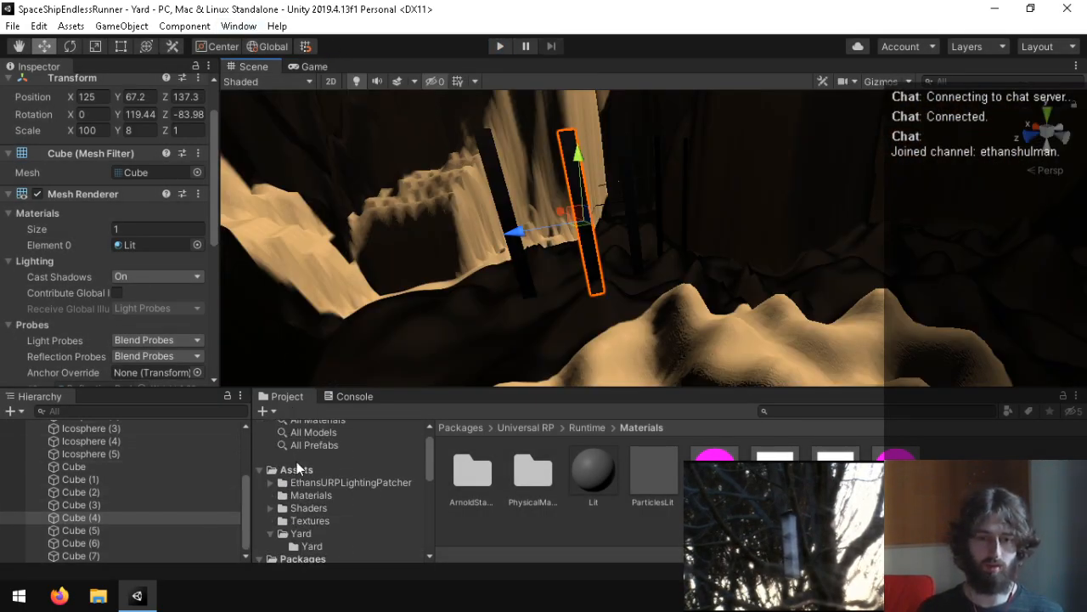
click(291, 473)
click(671, 482)
scroll(603, 502, down, 1)
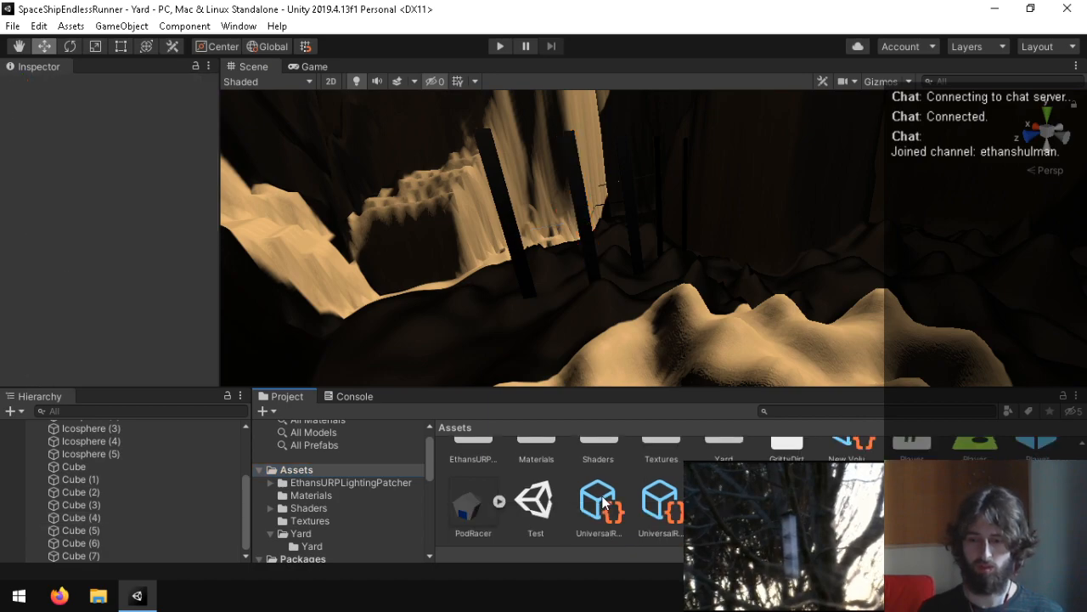
scroll(655, 505, up, 1)
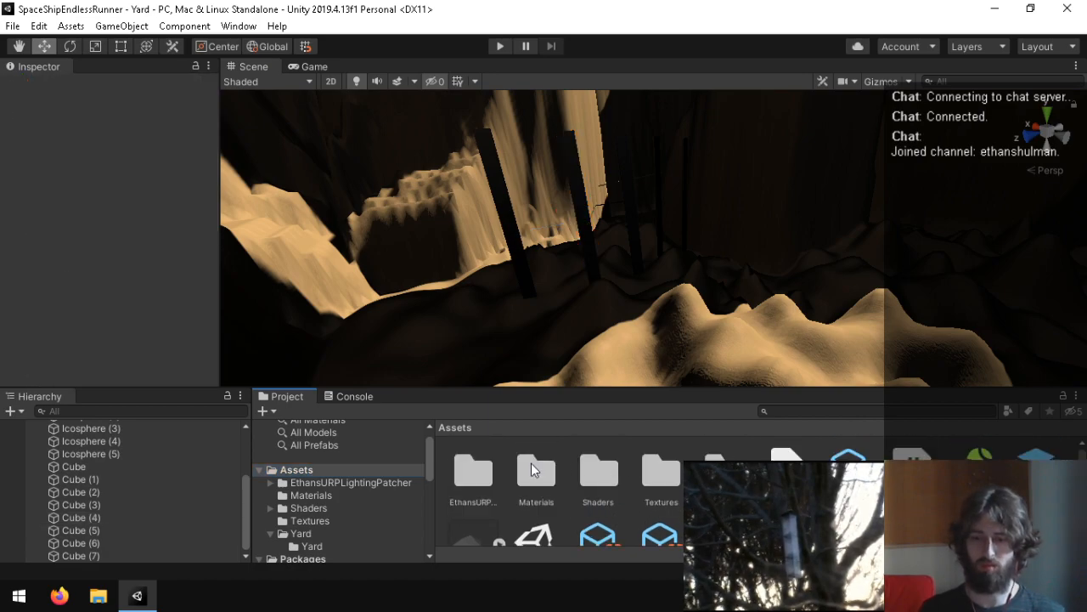
click(912, 474)
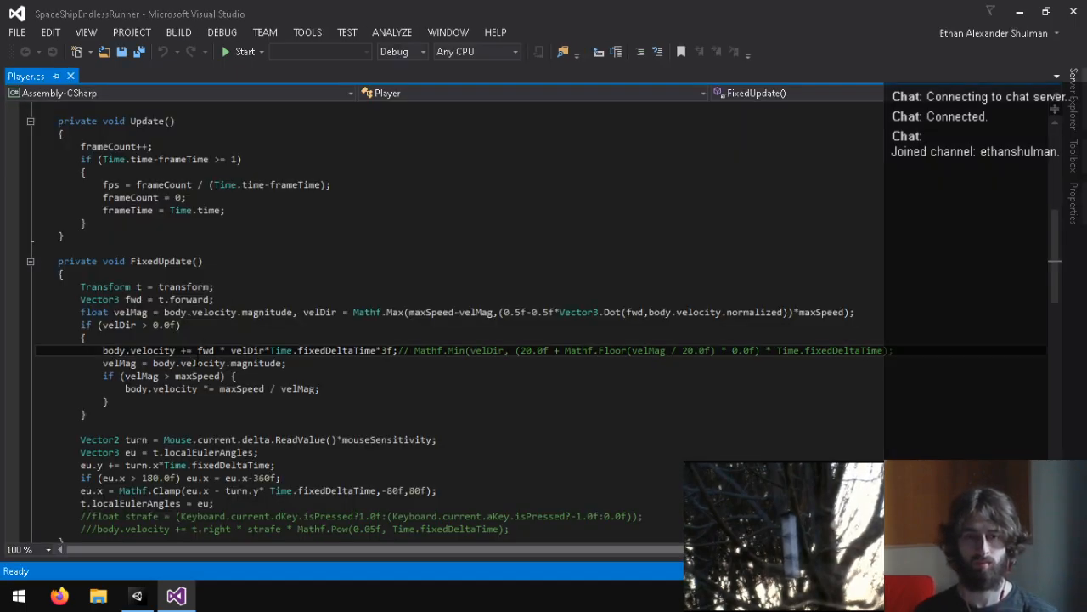
Step: Start a new private void OnCollisionEnter method directly below FixedUpdate in Player.cs
scroll(337, 386, up, 9)
scroll(269, 343, down, 16)
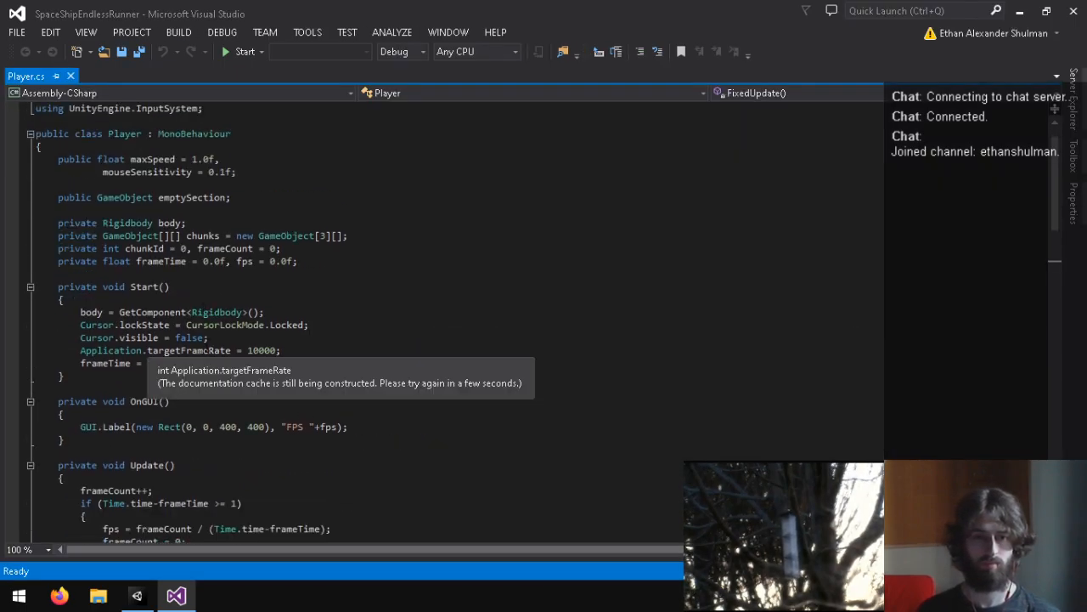
scroll(268, 343, down, 12)
scroll(268, 343, up, 13)
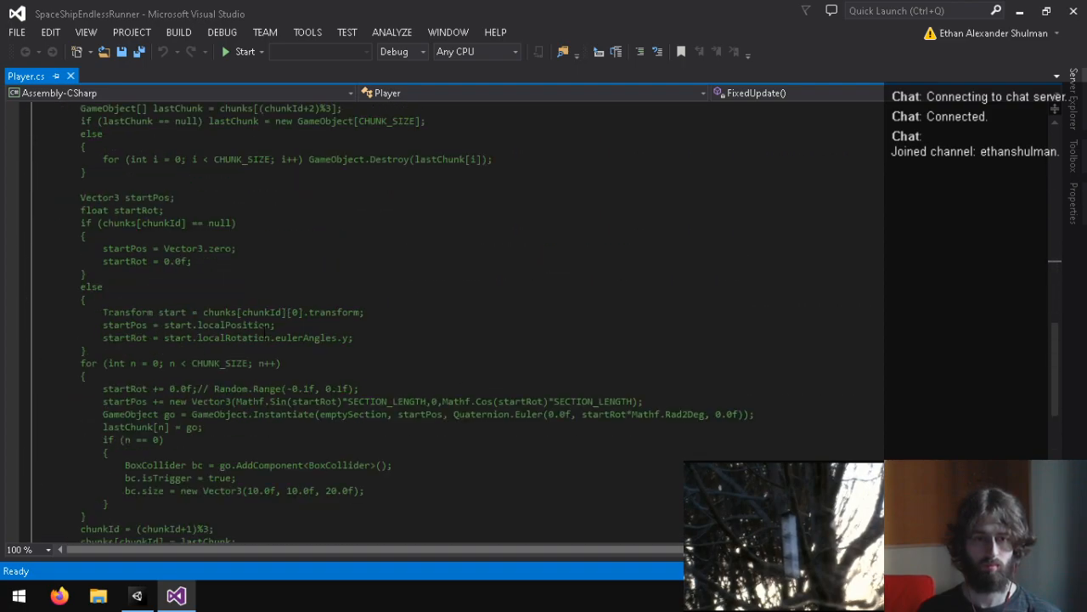
scroll(423, 384, up, 6)
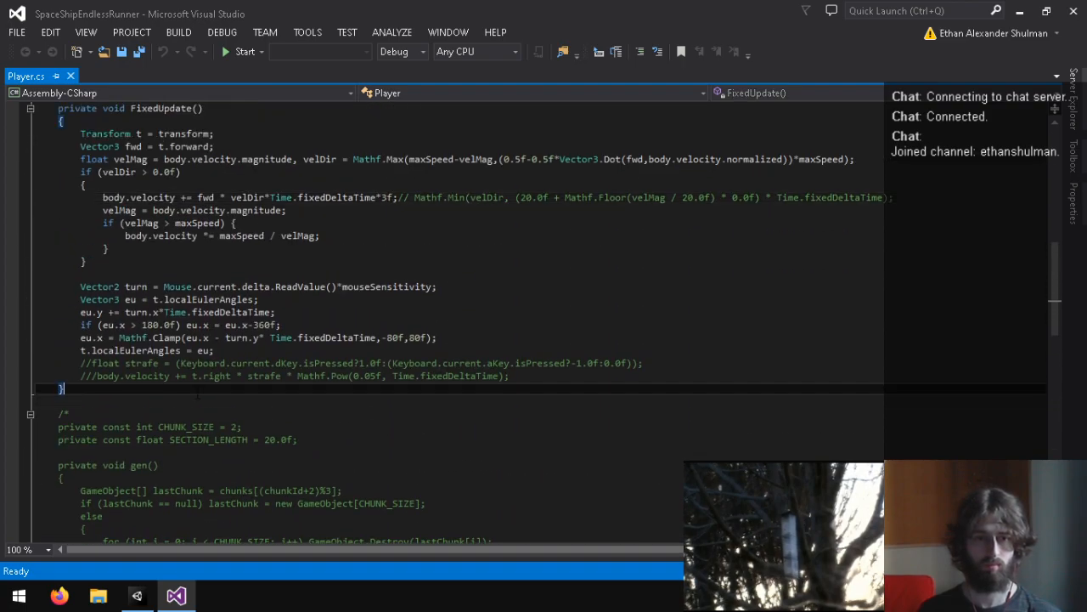
scroll(422, 384, up, 1)
key(Return)
key(Return)
text(private void OnCollisio)
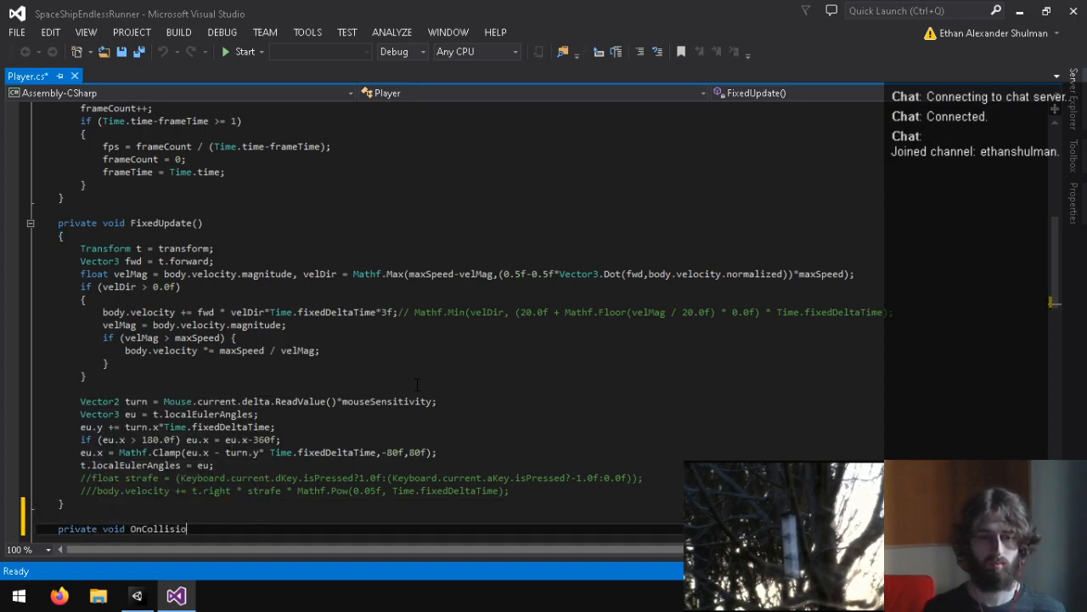
text(nEnter(Collsion2D)
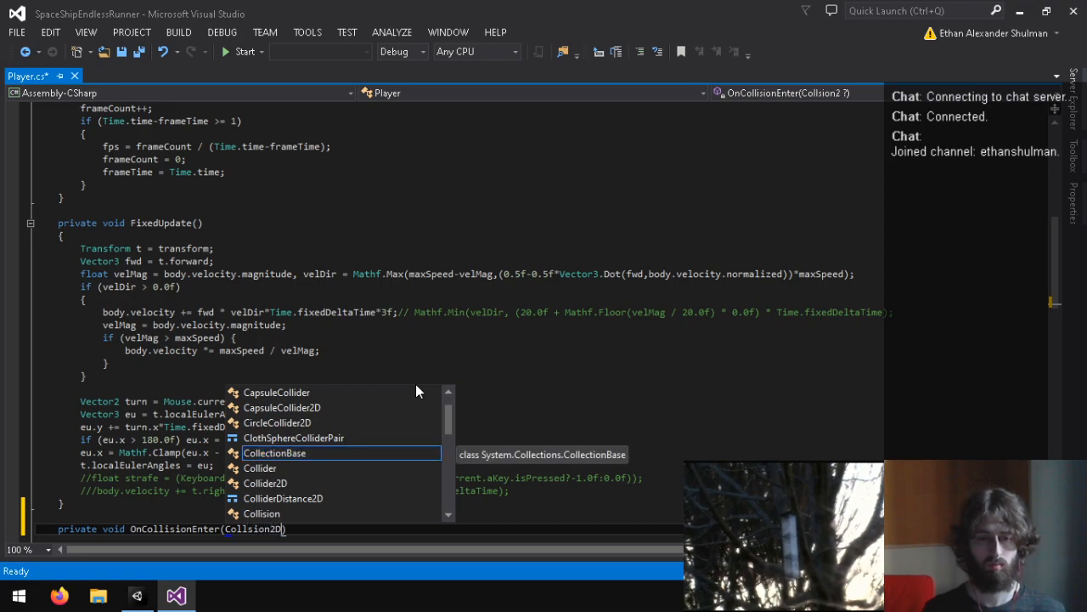
Step: Give OnCollisionEnter a parameter "Collision c" and an empty body, correcting the spelling of the parameter type
key(BackSpace)
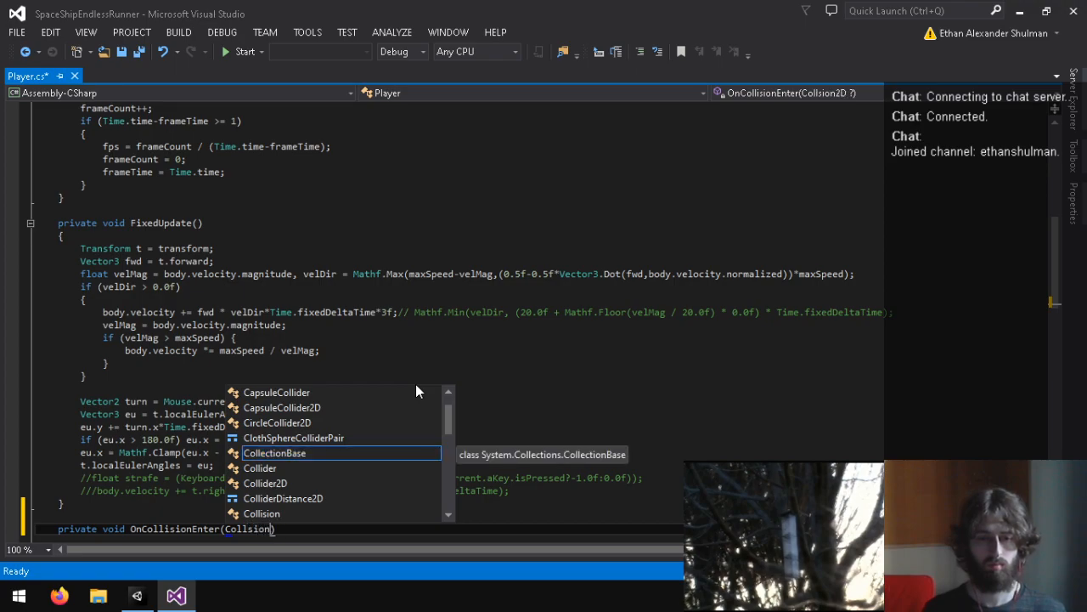
text(c) {)
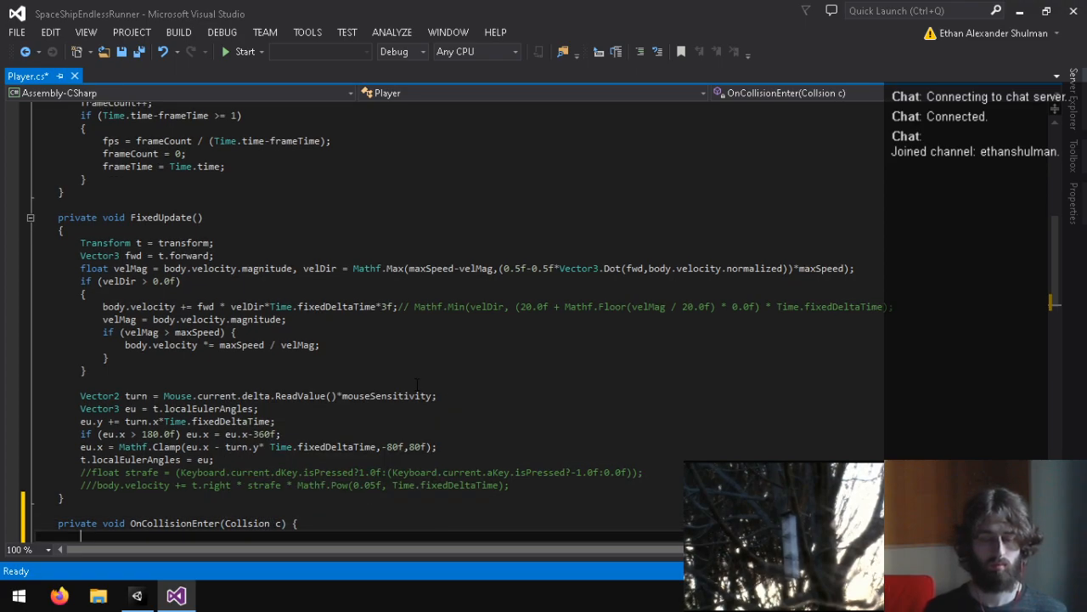
key(Return)
scroll(336, 427, down, 3)
click(225, 409)
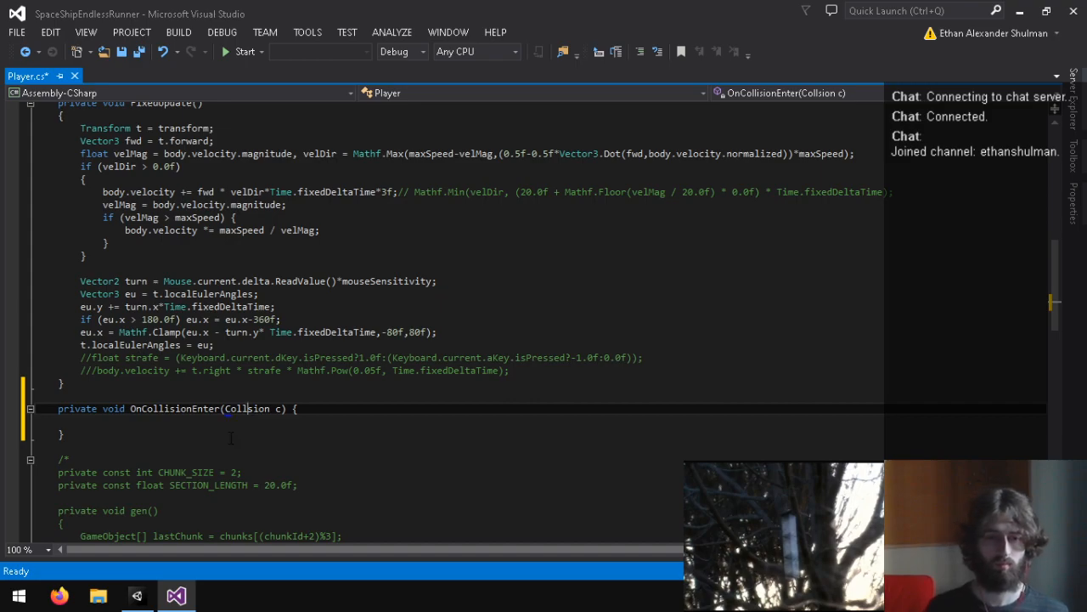
key(Down)
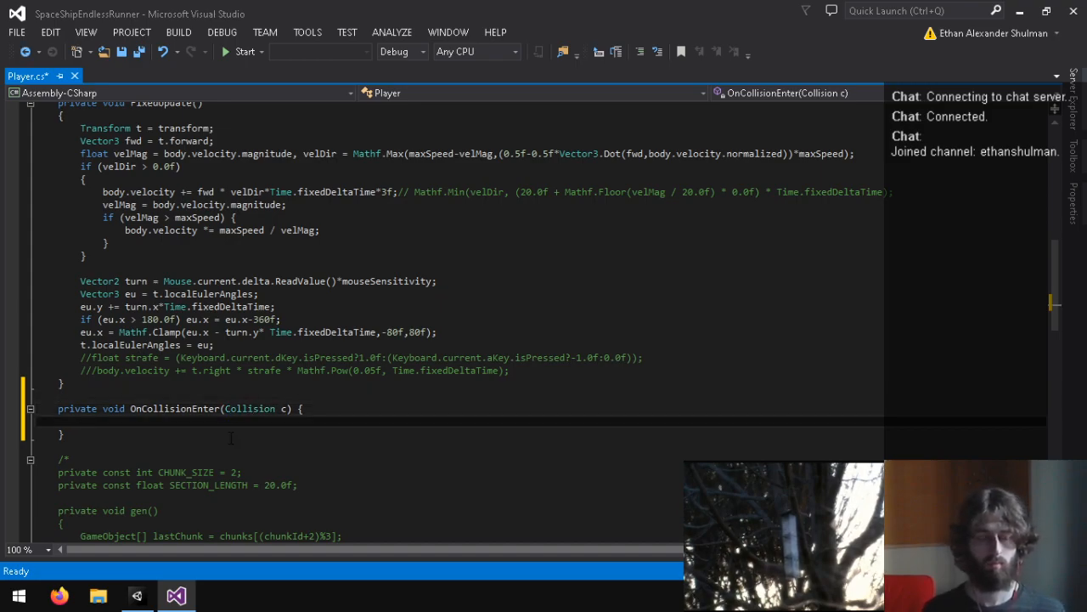
Step: Try adding a collisions counter to the private int declaration, replacing it with health = 100
scroll(230, 438, up, 16)
click(369, 302)
click(341, 287)
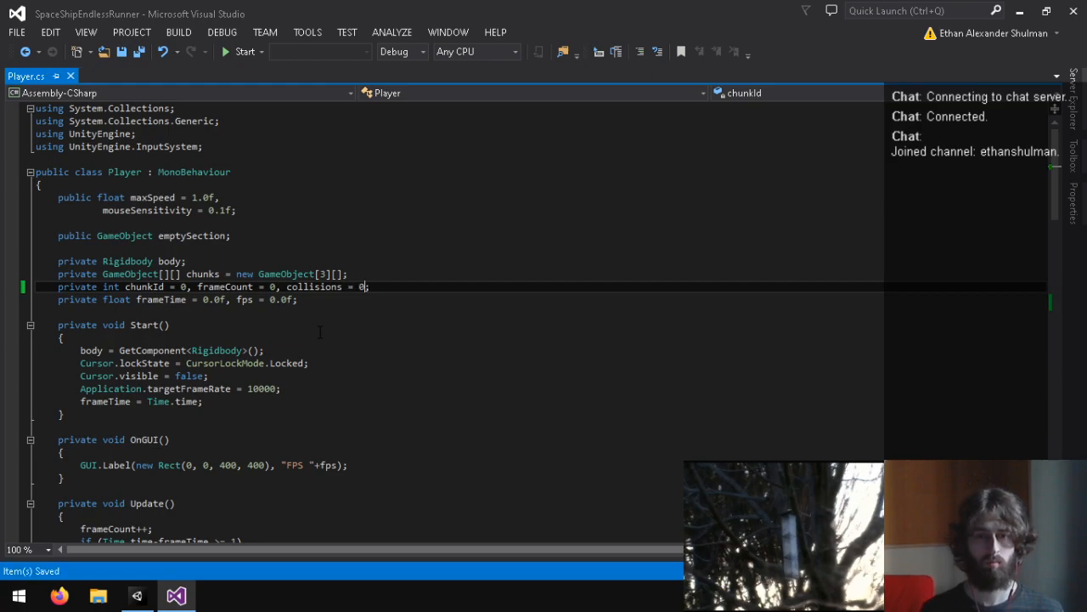
key(ctrl+shift+Left)
key(ctrl+shift+Left)
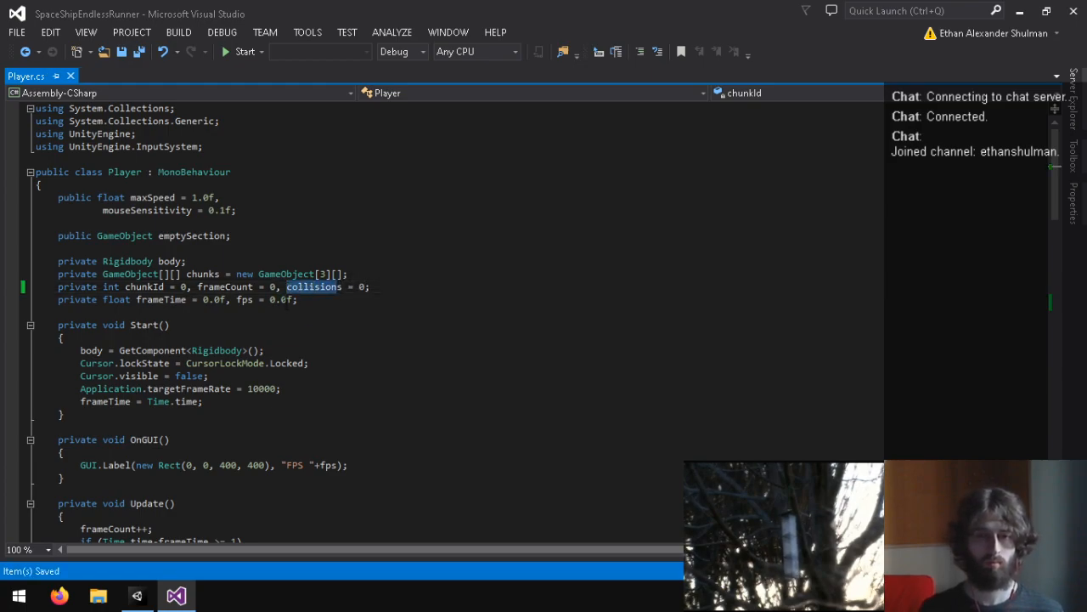
key(BackSpace)
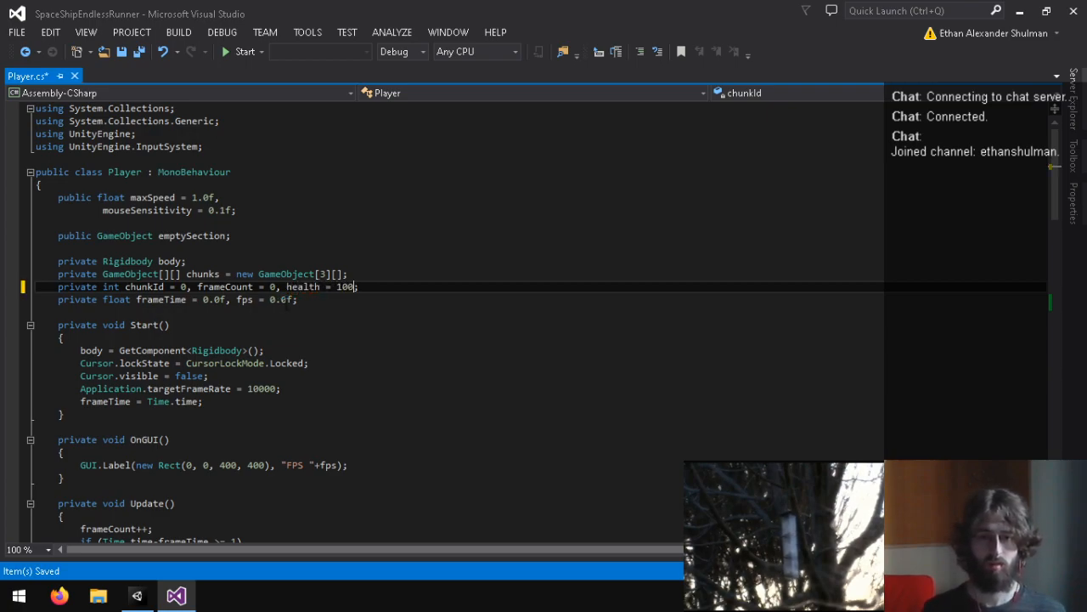
Step: Declare public int health = 10 below mouseSensitivity, remove health from the private int line, and save the script
key(Up)
key(Up)
key(Up)
key(Up)
key(Up)
key(Up)
key(Return)
key(Return)
text(public int health = 10;)
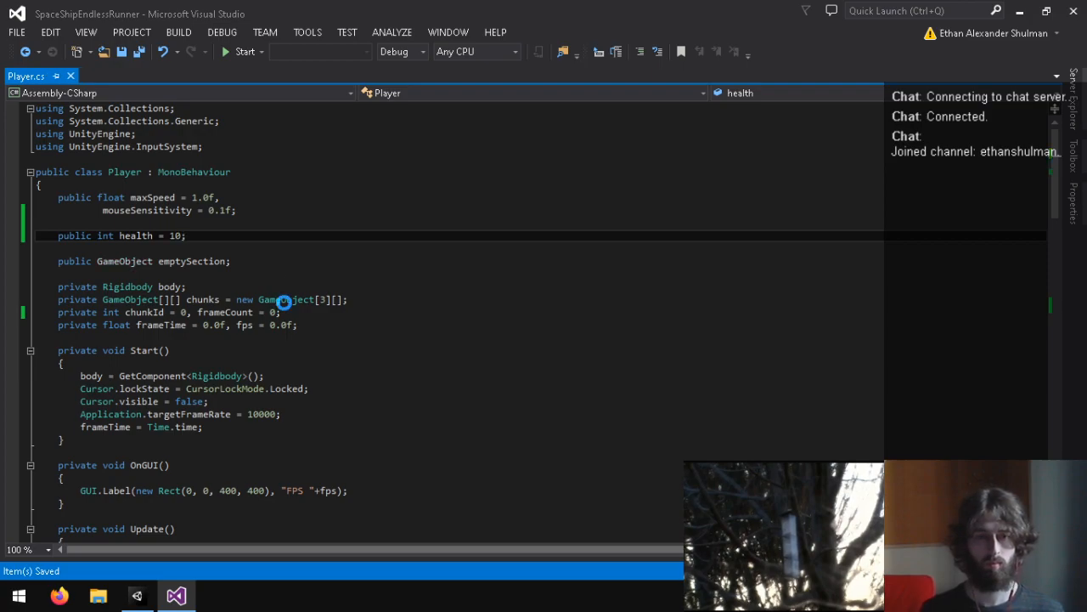
Step: Decrement health by one inside OnCollisionEnter
scroll(282, 301, down, 20)
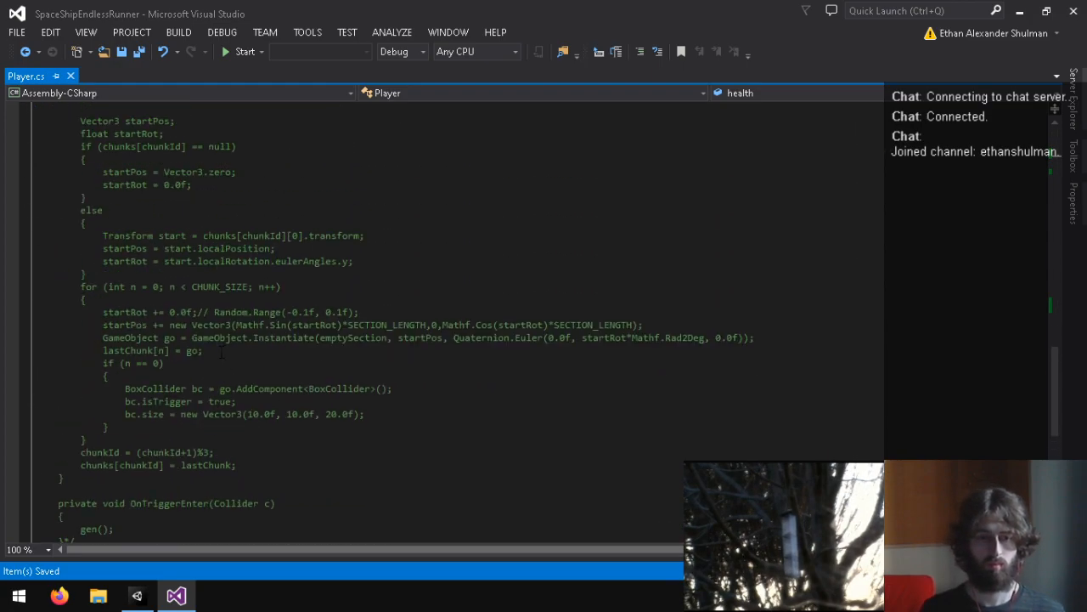
scroll(223, 351, up, 8)
click(128, 226)
text(health-)
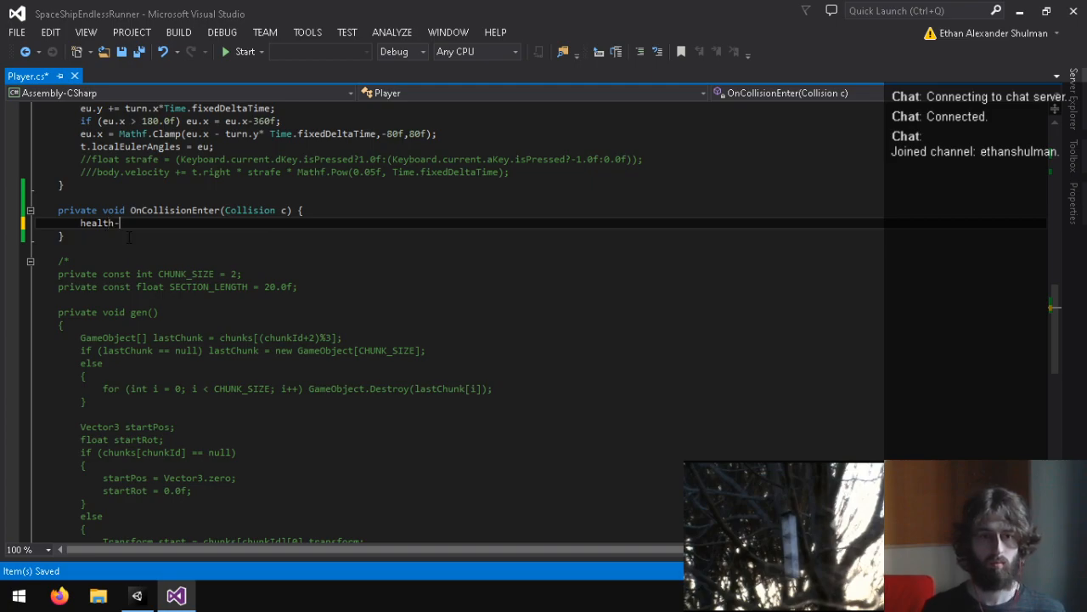
text(-;)
Step: Add an if (health <= 0) block after the decrement that calls Application.Quit()
key(Return)
text(if (healt)
text(h <)
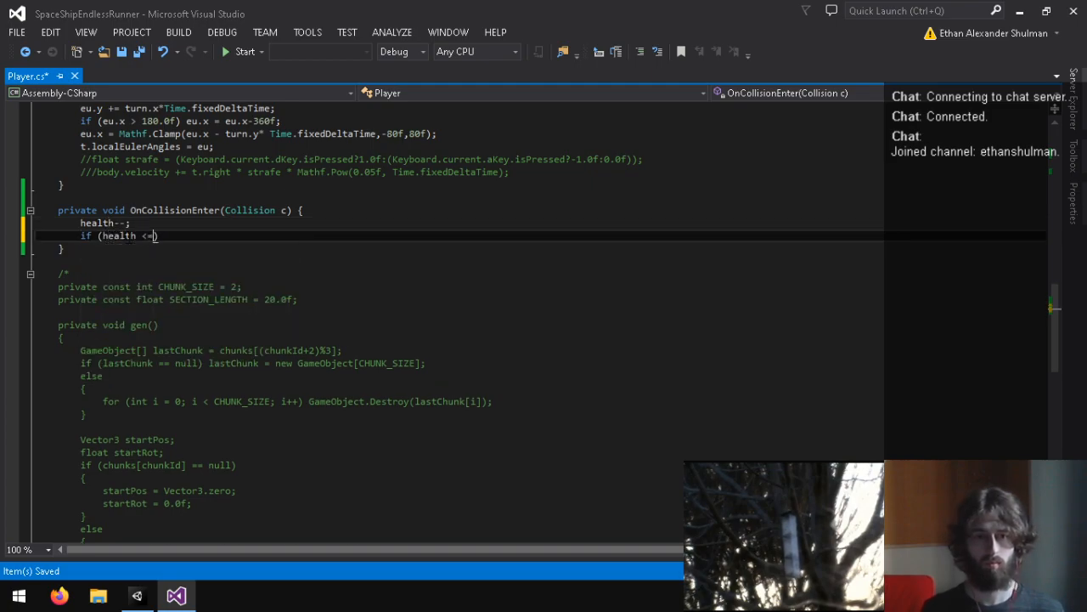
text(= 0) {)
key(Return)
text(Application.Exi)
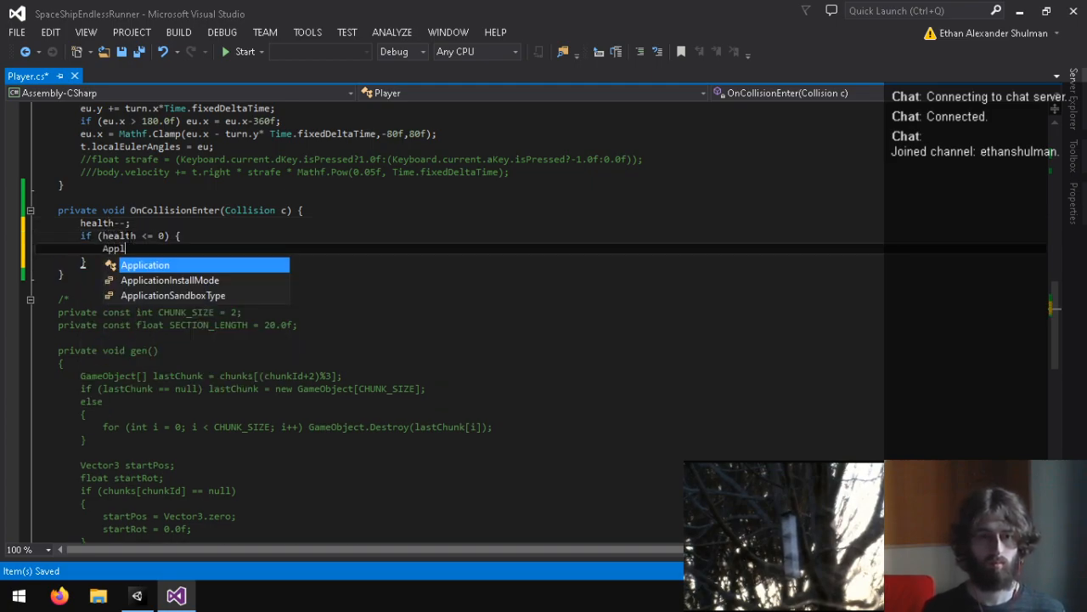
key(BackSpace)
key(BackSpace)
key(BackSpace)
text(Qui)
key(Tab)
text(())
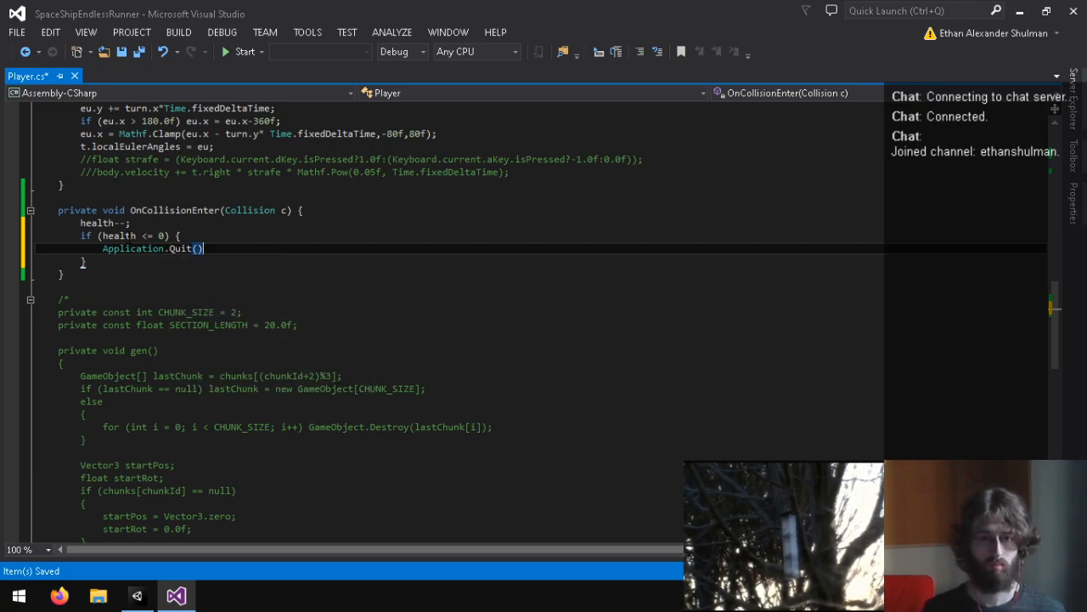
Step: Switch back to Unity, show the Player's script values, and playtest the scene to check Health during collisions
click(139, 595)
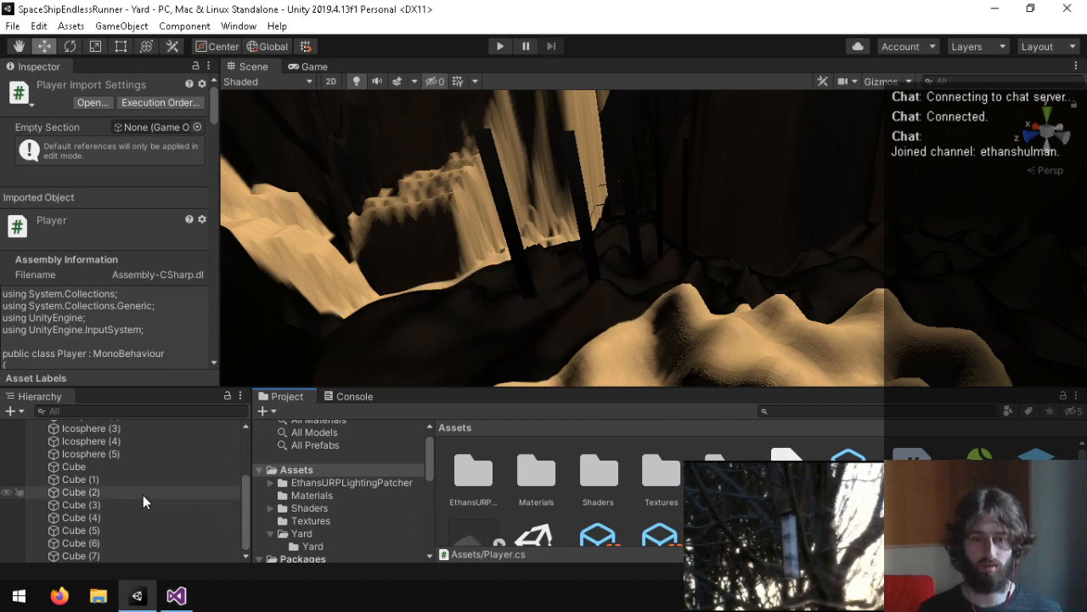
scroll(127, 489, up, 3)
click(106, 464)
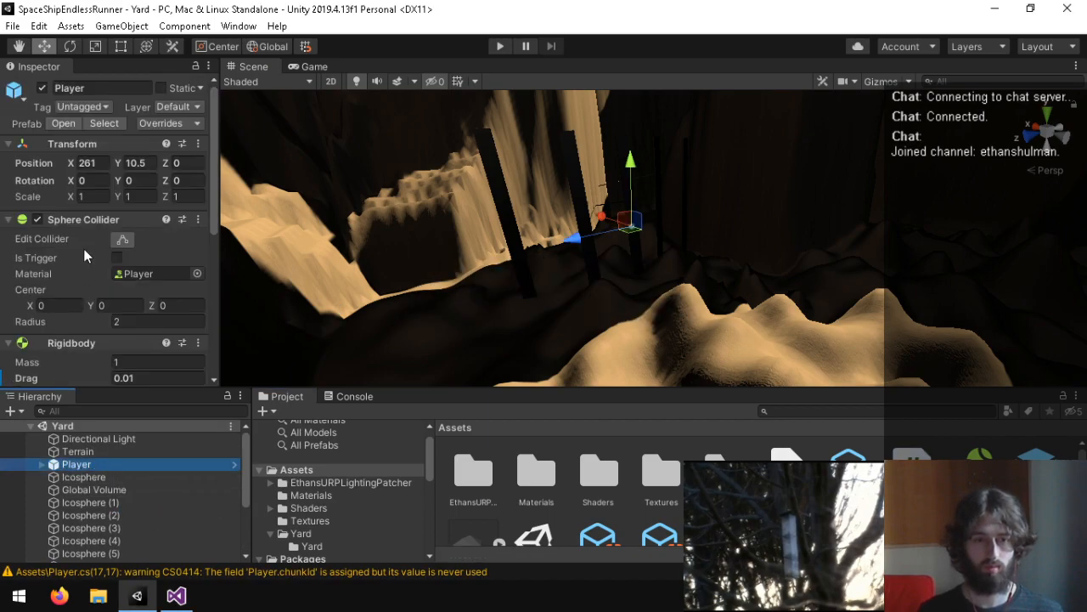
scroll(76, 263, down, 5)
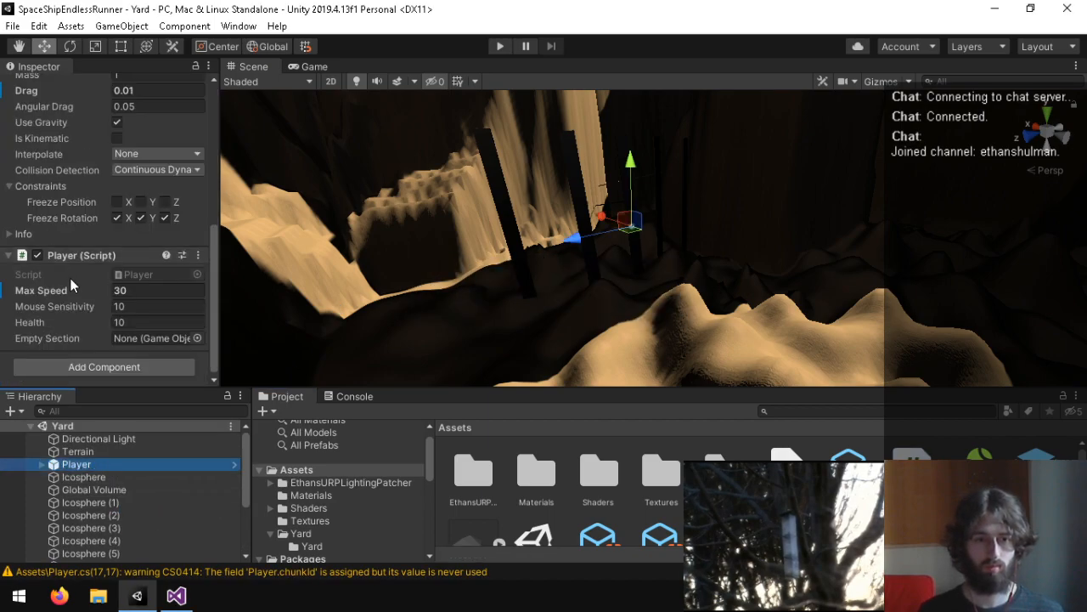
click(497, 47)
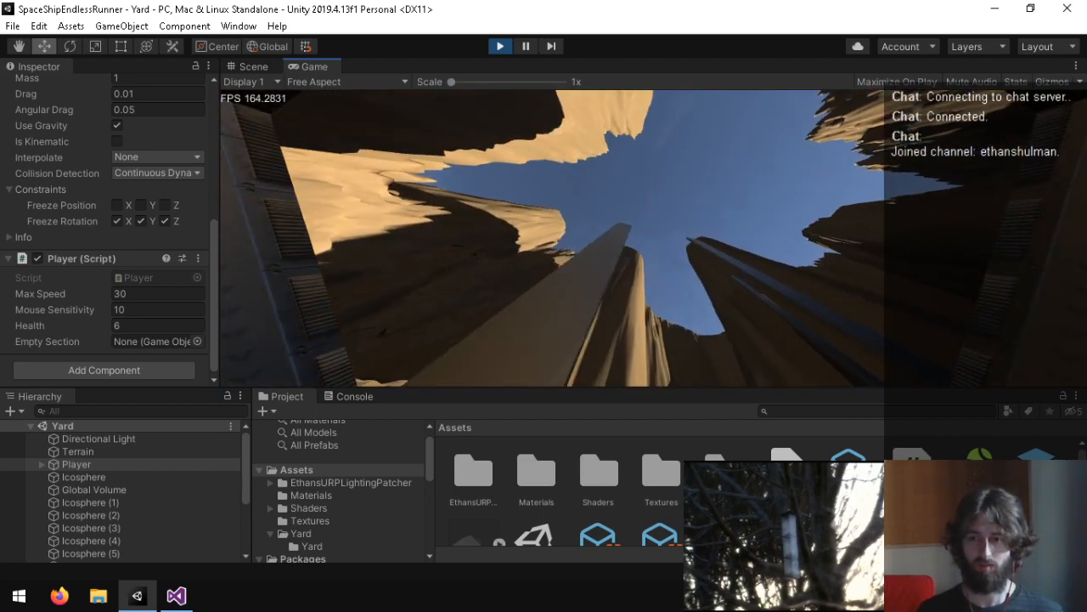
Step: Stop the playtest, set the Player's Health to 2, and raise the Player along the Y axis
key(ctrl+p)
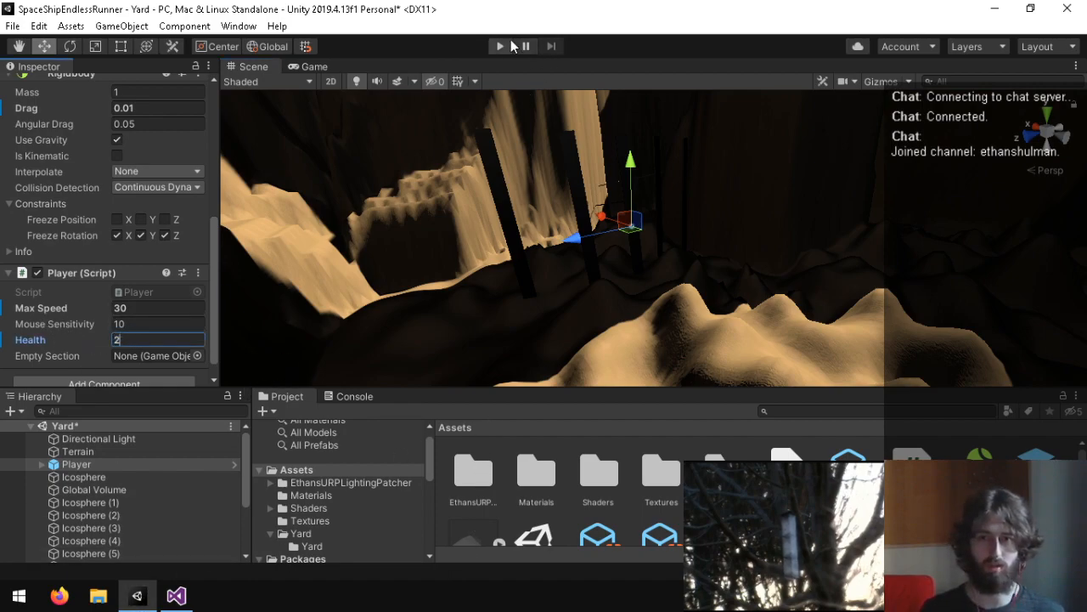
key(w)
mouse_move(666, 180)
right_down()
mouse_move(701, 313)
mouse_move(706, 294)
mouse_move(547, 252)
mouse_move(332, 258)
mouse_move(325, 241)
mouse_move(624, 248)
mouse_move(772, 169)
mouse_move(891, 161)
mouse_move(548, 190)
mouse_move(677, 171)
right_up()
key(w)
key(s)
key(d)
drag(682, 157, 690, 49)
right_drag(702, 353, 688, 159)
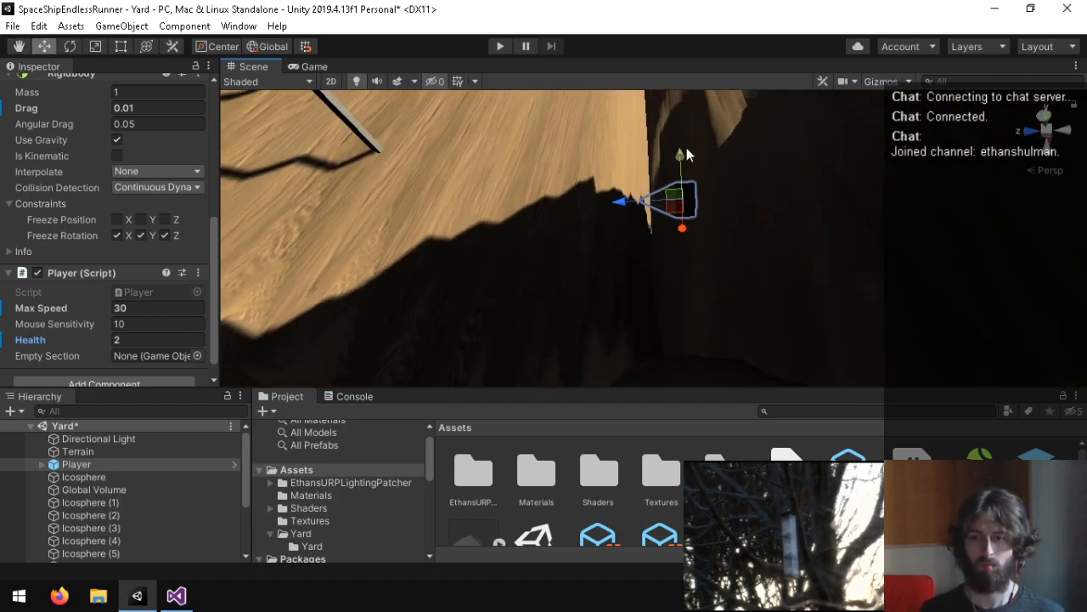
Step: Playtest the scene again to check what happens when the Player's Health runs out
click(499, 47)
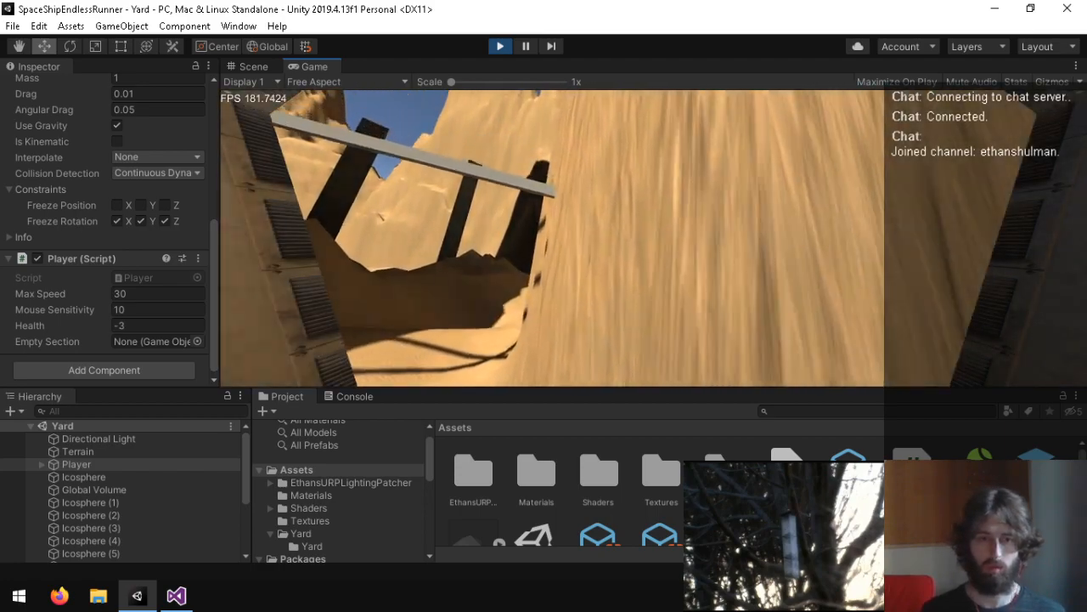
key(ctrl+p)
Step: Switch to Visual Studio and replace the Application.Quit() call in OnCollisionEnter with Debug.Log("LOSE");
click(176, 596)
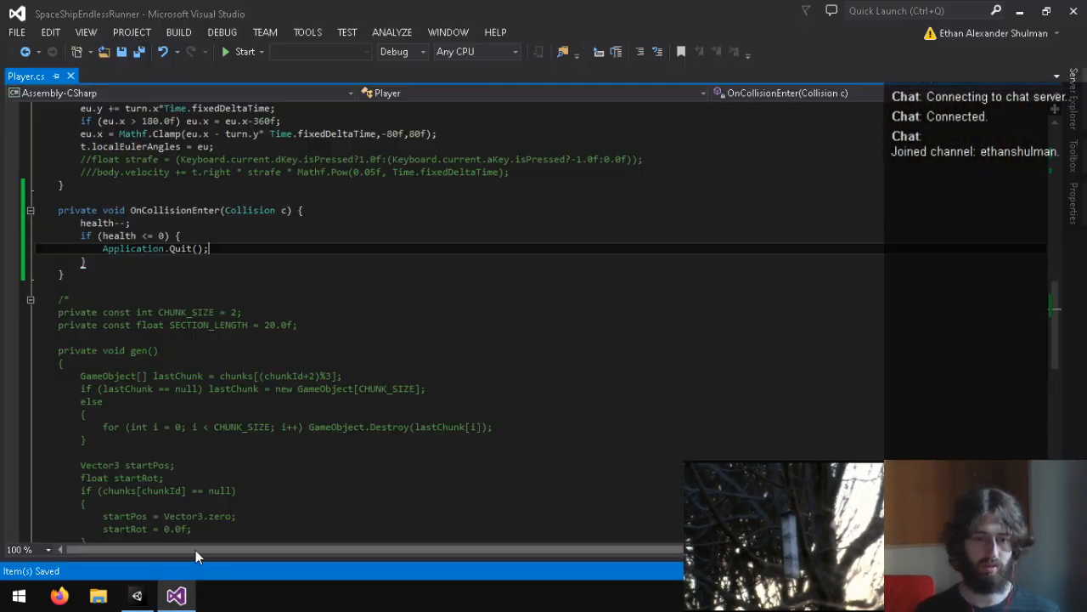
drag(223, 246, 73, 248)
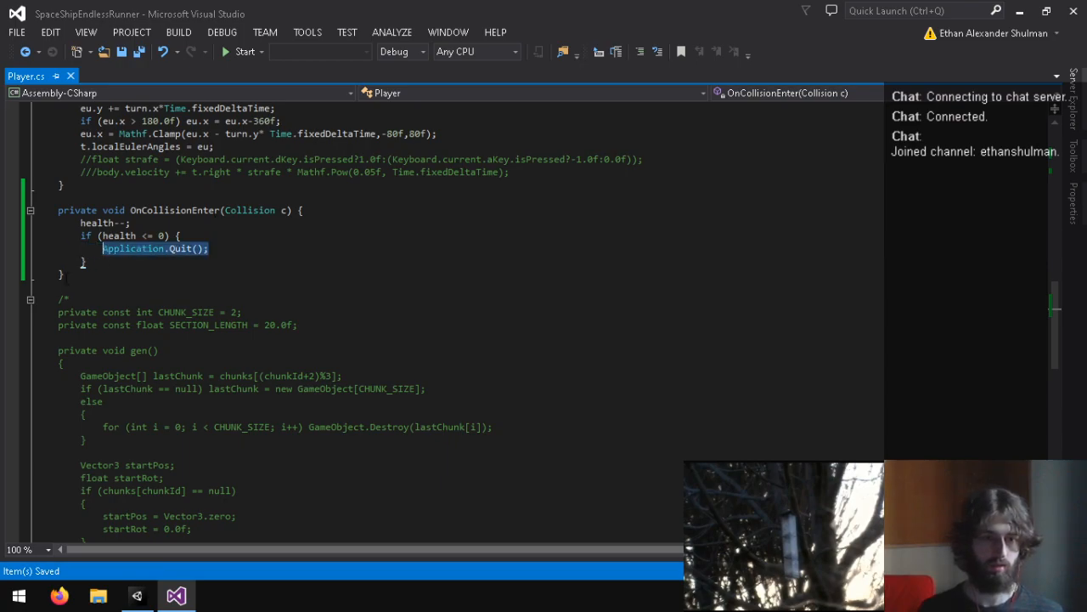
text(Debug.Log(")
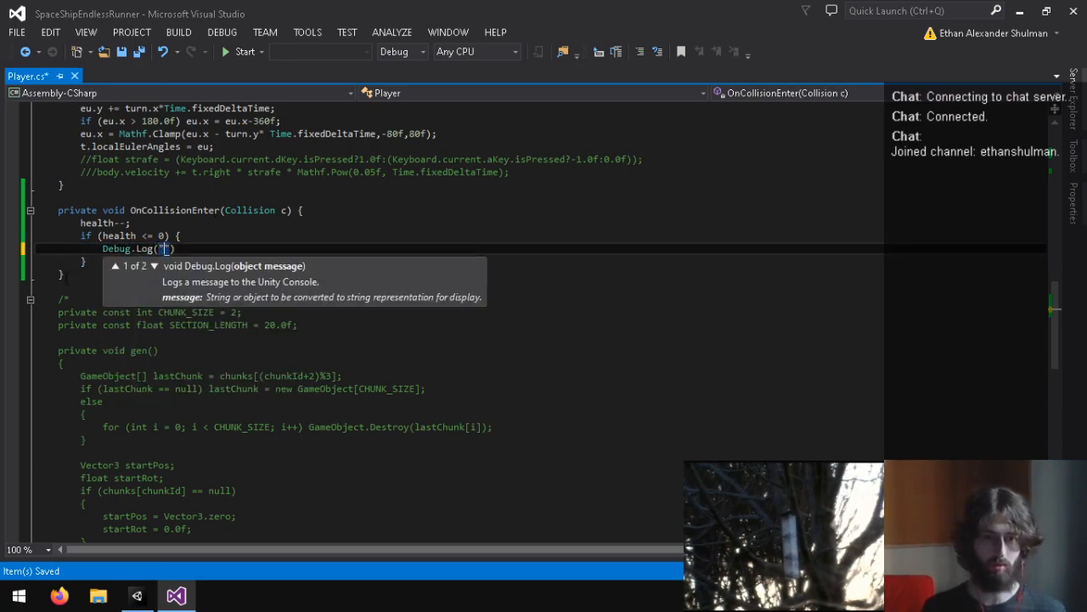
text(LOSE"))
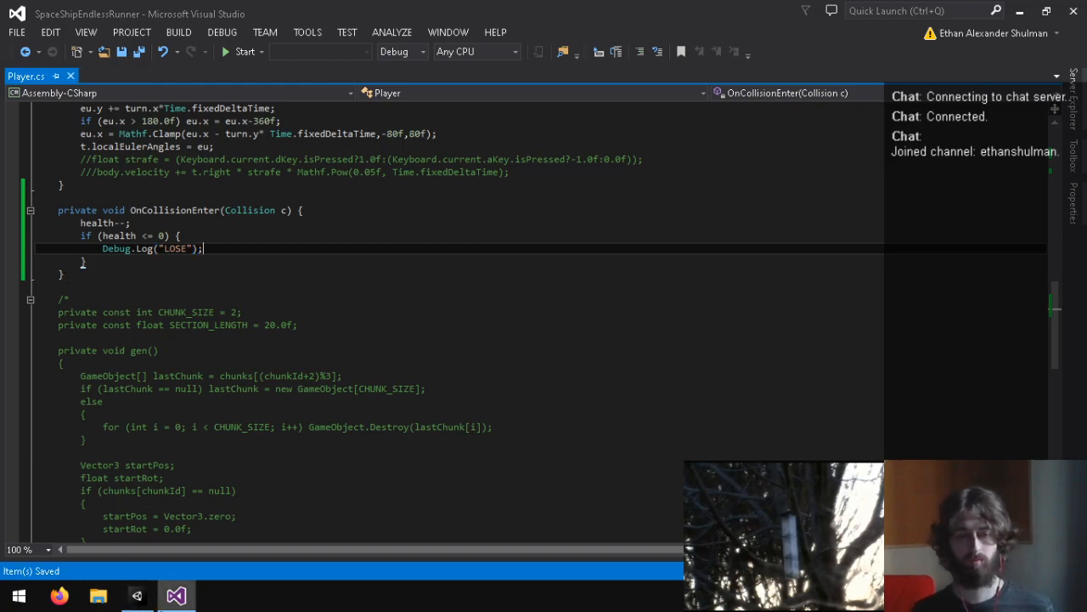
Step: Delete the commented-out chunk generation code at the end of the Player class and the unused private variables declared around frameCount
scroll(206, 359, down, 15)
drag(133, 276, 128, 135)
scroll(129, 293, up, 12)
key(BackSpace)
scroll(141, 180, up, 20)
triple_click(279, 299)
key(BackSpace)
drag(193, 299, 125, 299)
key(BackSpace)
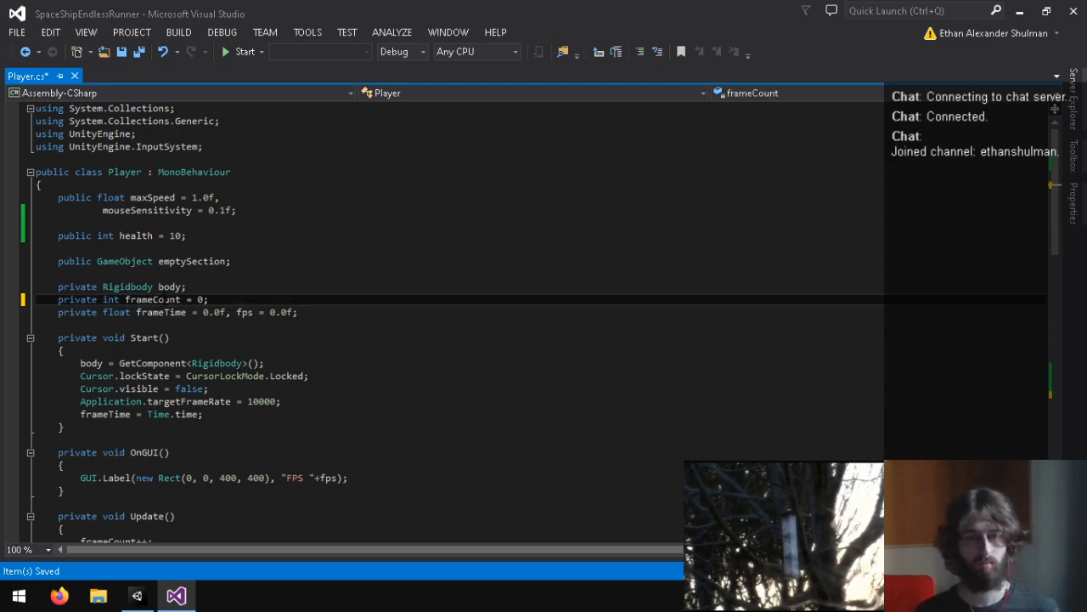
Step: Remove the frameCount, frameTime and fps fields, the OnGUI method, and the frameTime assignment in Start
drag(35, 299, 299, 311)
key(BackSpace)
key(BackSpace)
drag(173, 473, 36, 416)
key(BackSpace)
triple_click(241, 388)
key(BackSpace)
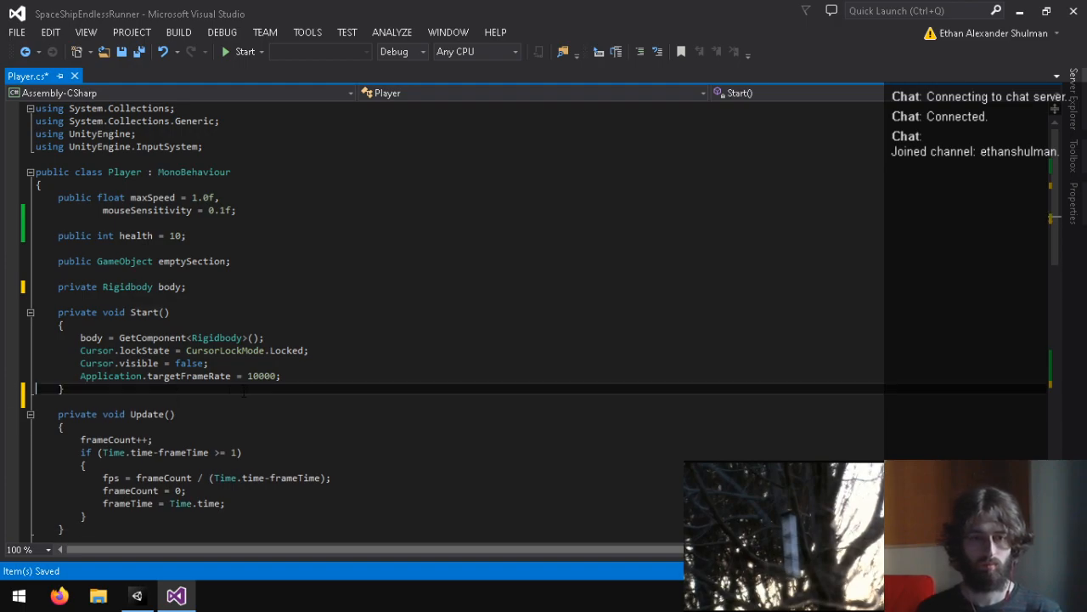
Step: Set Application.targetFrameRate to 120 in Start and remove the emptySection field declaration
double_click(252, 377)
text(1)
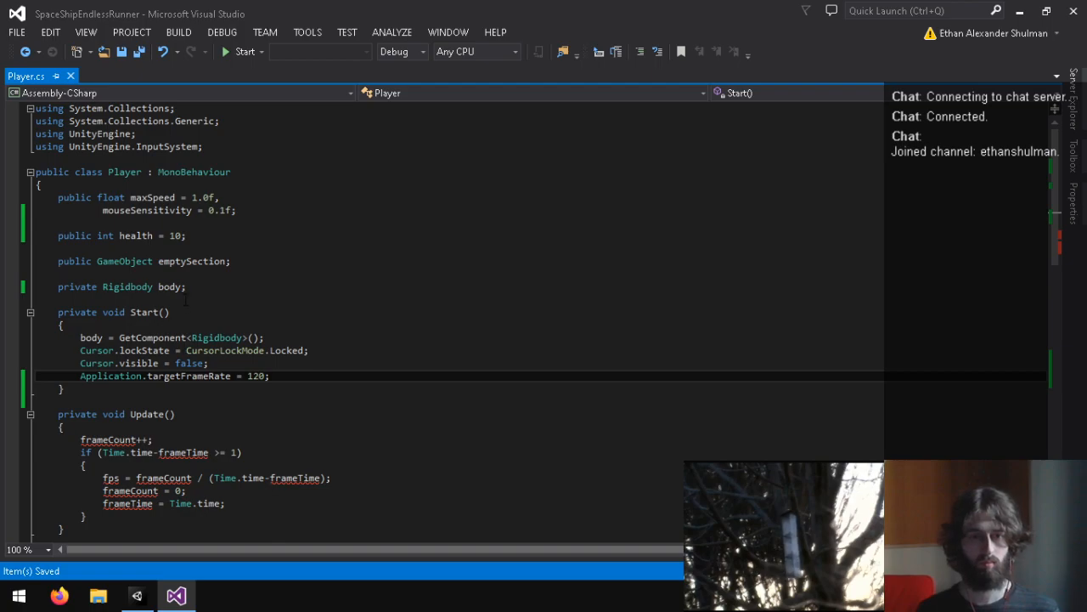
click(149, 274)
key(BackSpace)
triple_click(171, 258)
key(BackSpace)
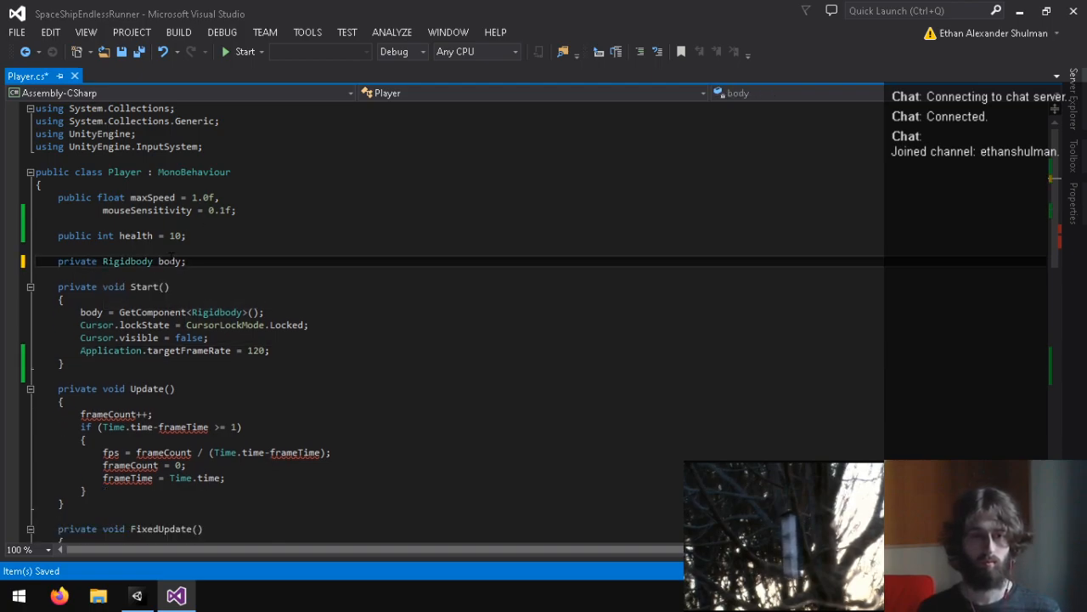
Step: Delete the whole frame-counting Update method from the Player script and save the file
scroll(173, 256, down, 3)
drag(135, 388, 85, 260)
key(BackSpace)
key(BackSpace)
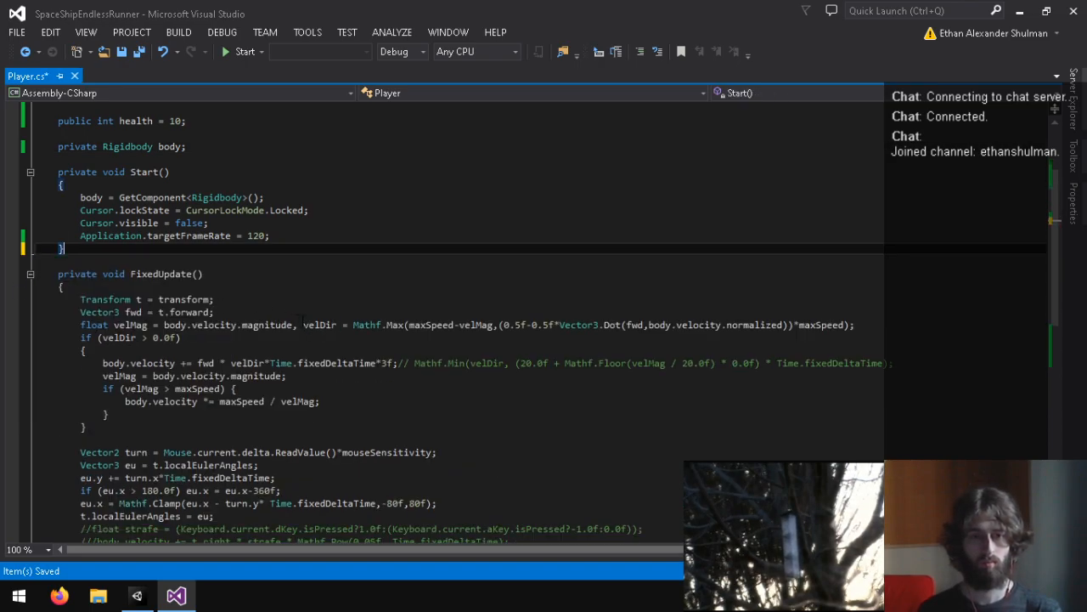
scroll(297, 320, down, 4)
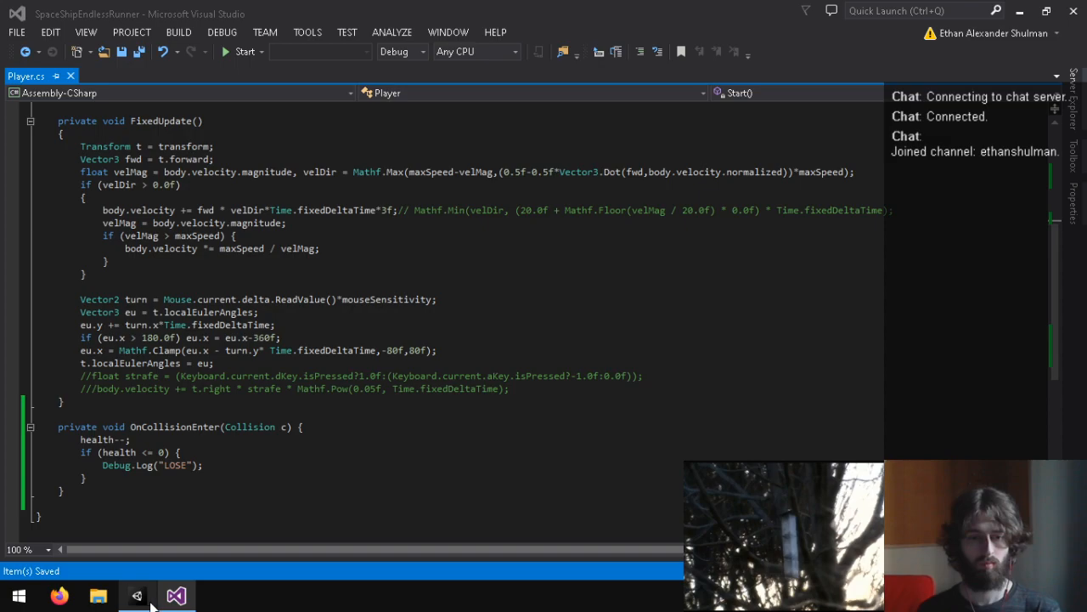
Step: Switch to Unity, expand the Player's children, and check the fields of its Player script
click(138, 597)
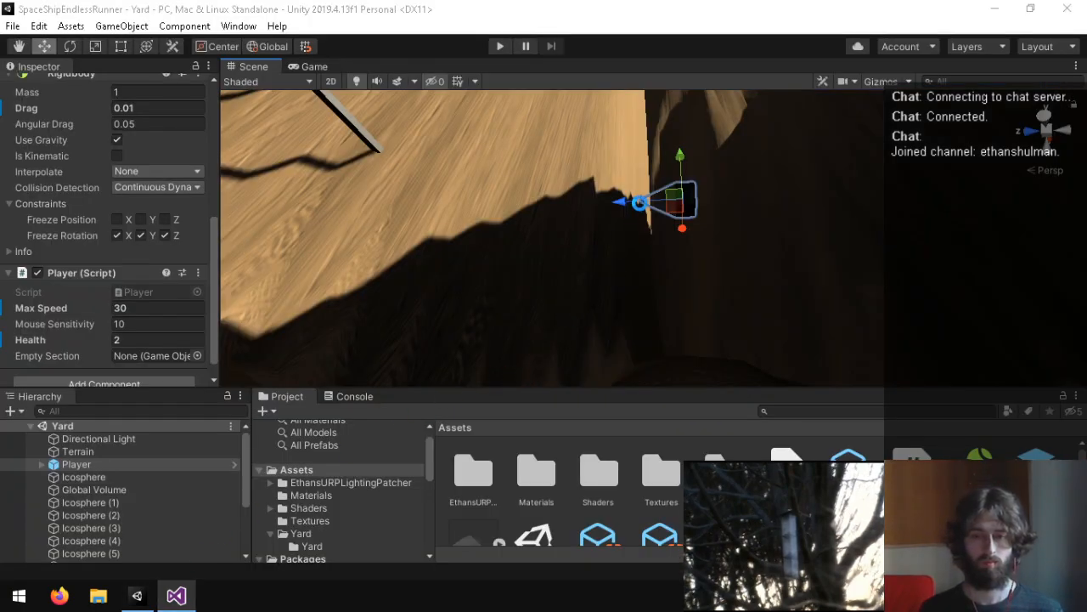
alt+drag(617, 216, 319, 225)
right_drag(318, 225, 206, 574)
scroll(747, 333, down, 3)
scroll(767, 322, up, 10)
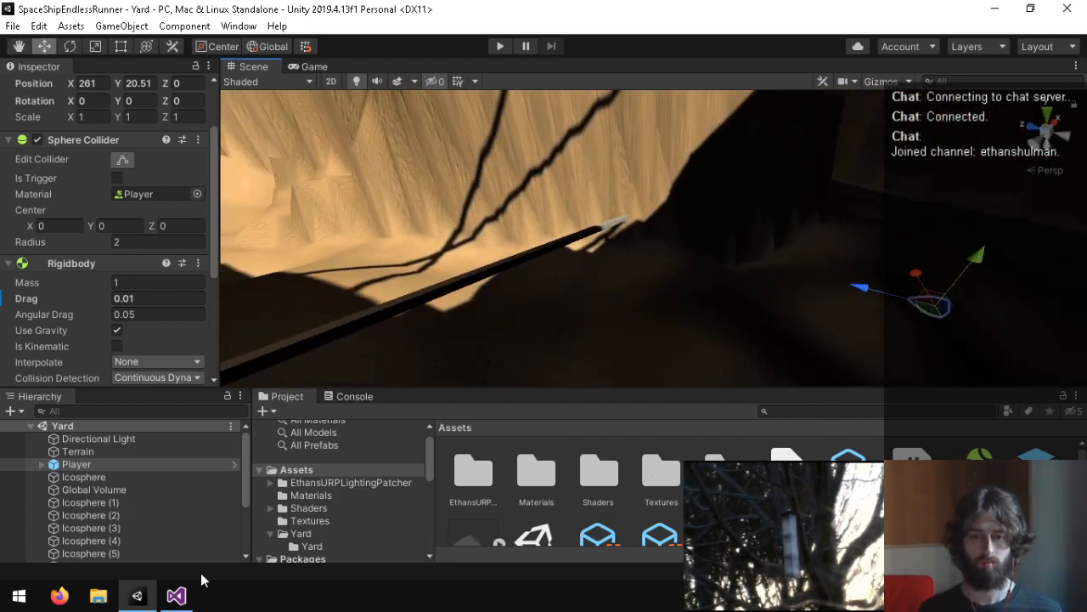
click(176, 596)
scroll(209, 383, up, 7)
scroll(204, 378, down, 3)
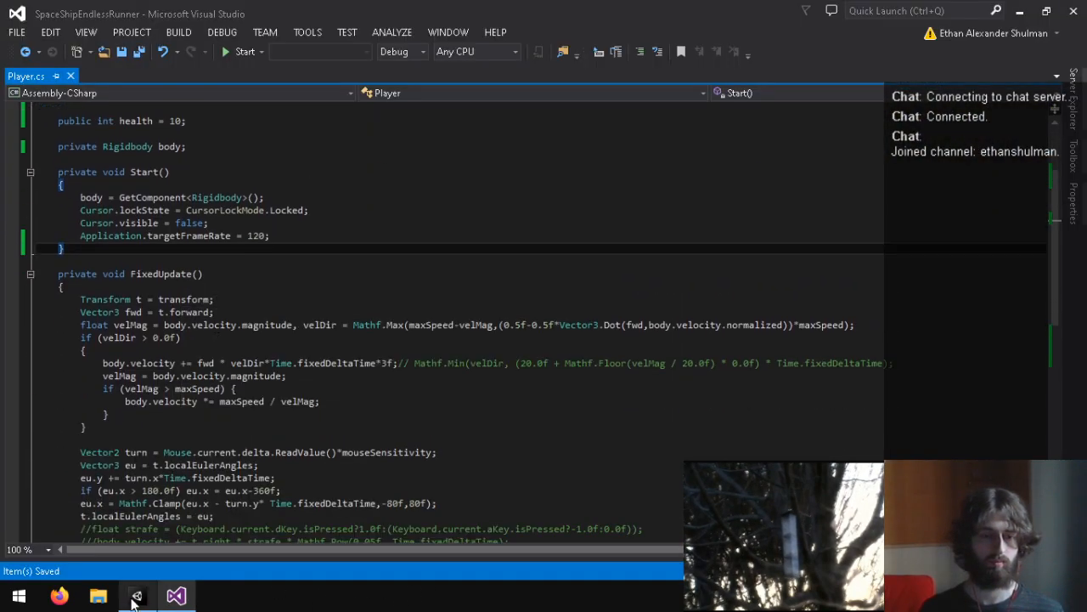
click(136, 595)
click(50, 466)
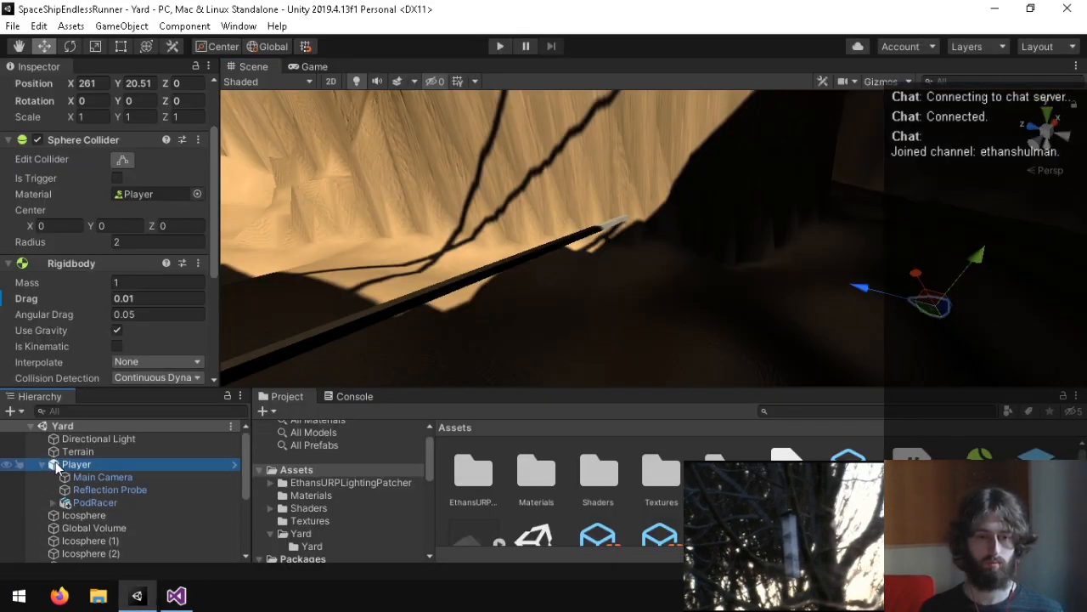
scroll(77, 275, down, 5)
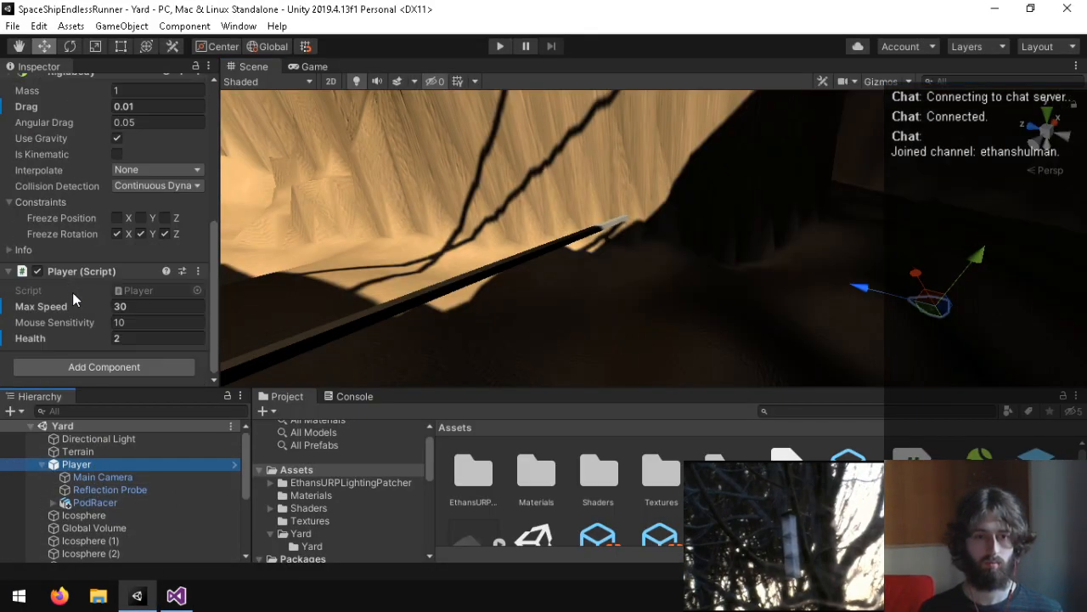
Step: Back in Visual Studio, declare public GameObject podRacer; directly above the health field and save the script
click(176, 595)
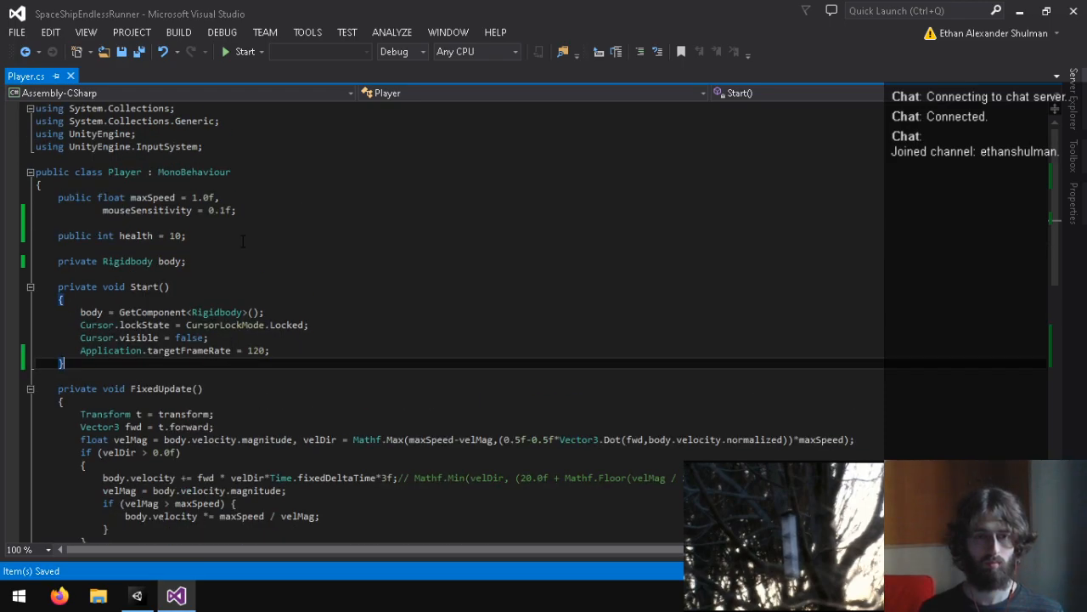
click(273, 241)
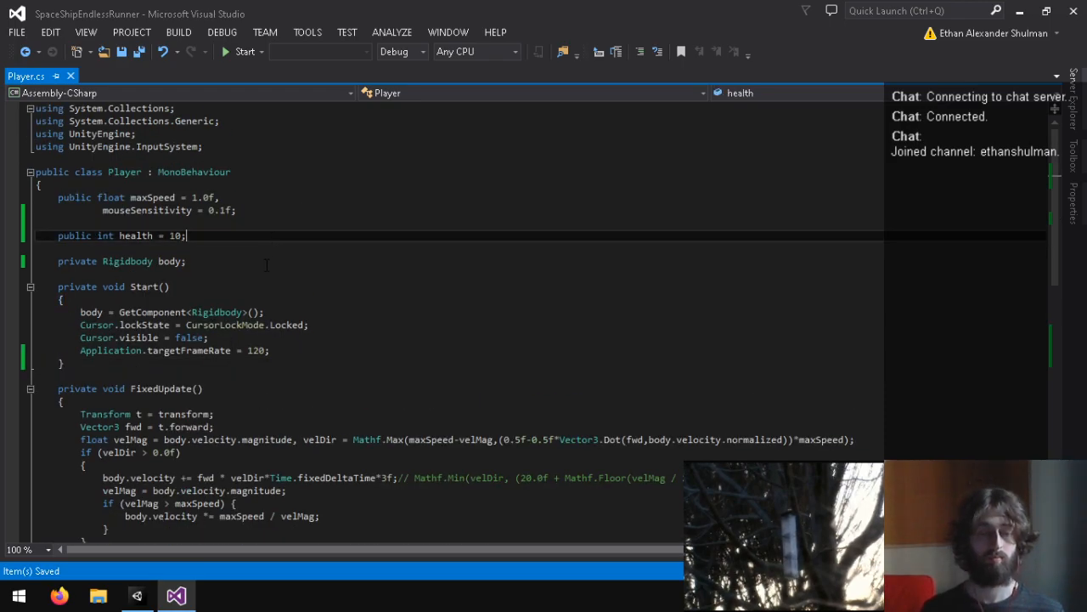
key(Down)
key(Up)
key(Up)
key(Return)
key(Up)
key(Down)
key(BackSpace)
text(publicq)
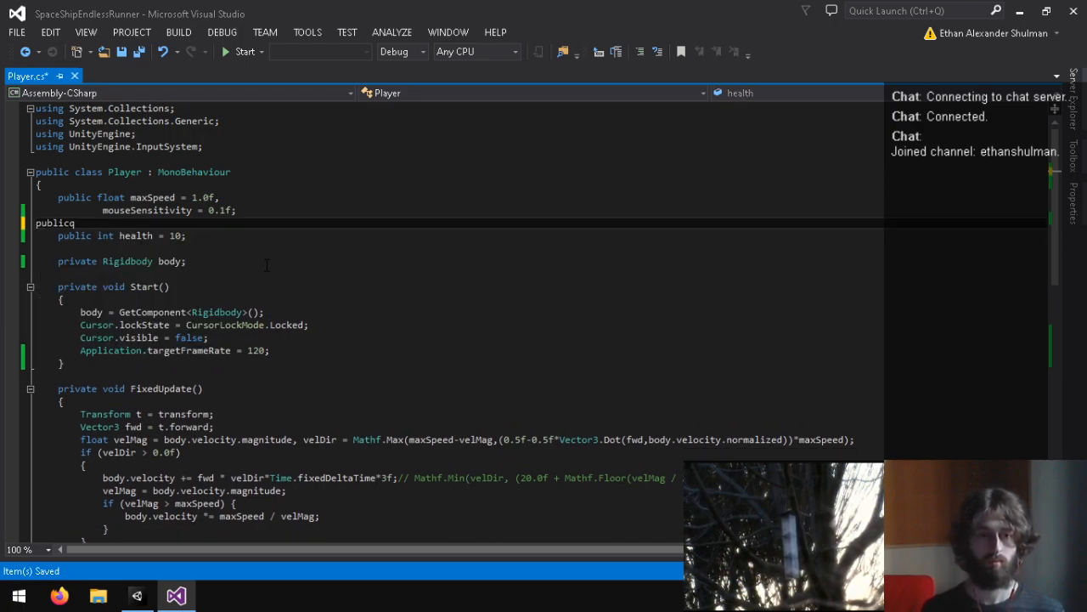
text(public GameObject podRacer;)
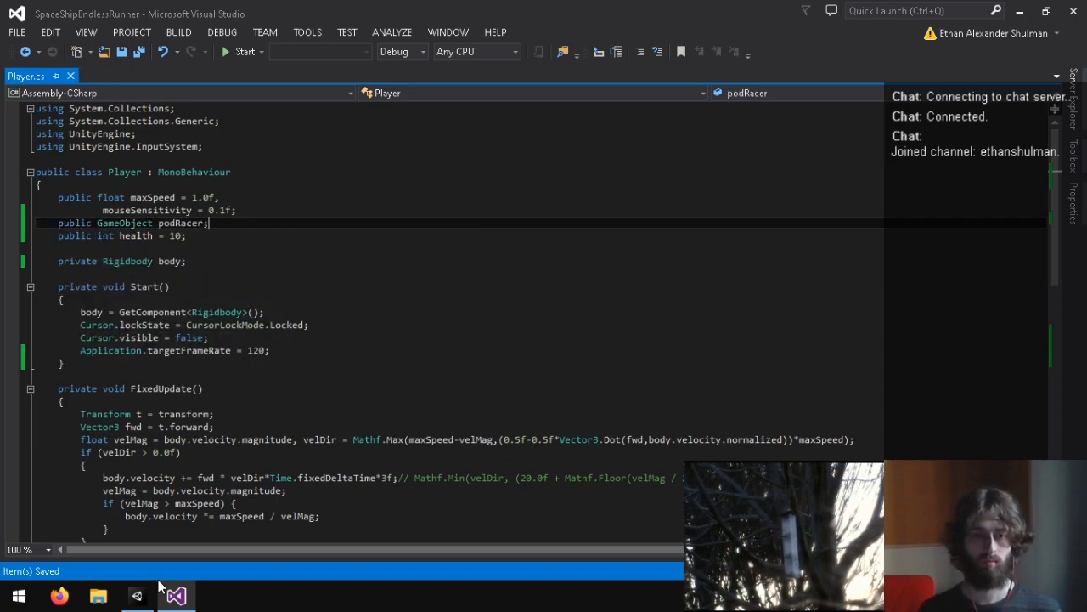
Step: Move the podRacer declaration to the first line inside the Player class and save the script
key(ctrl+x)
click(261, 189)
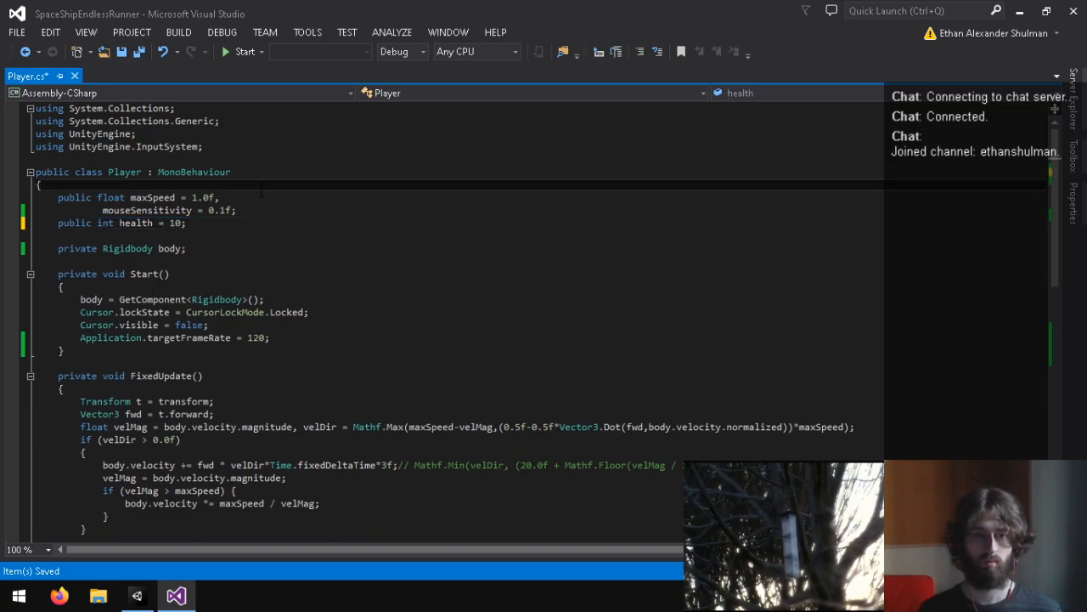
key(Return)
key(ctrl+v)
key(BackSpace)
key(ctrl+s)
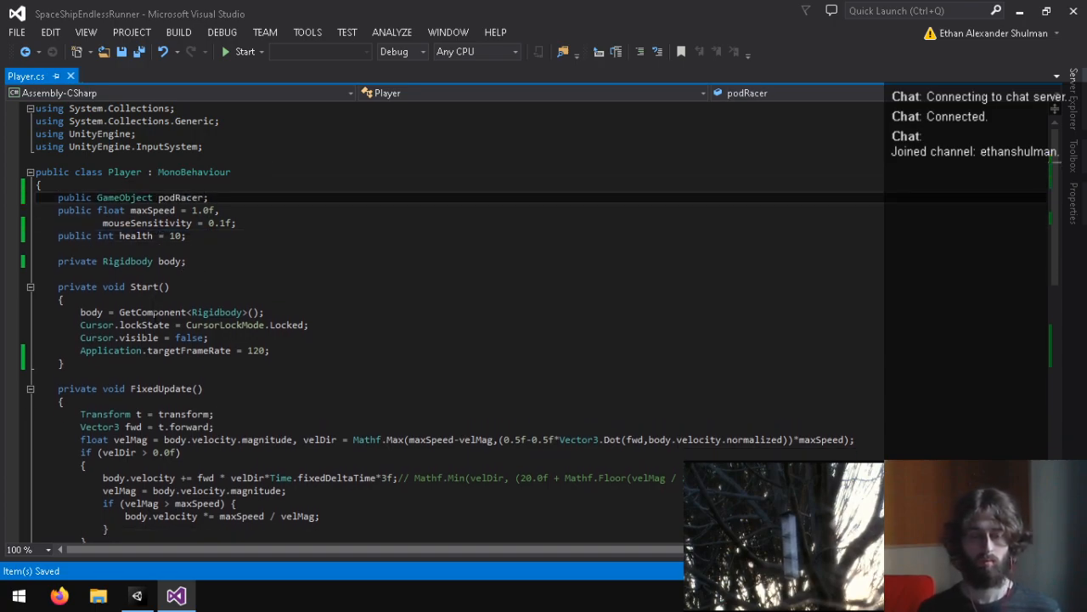
Step: Switch to Unity and assign the PodRacer child object to the Player script's Pod Racer field
click(137, 595)
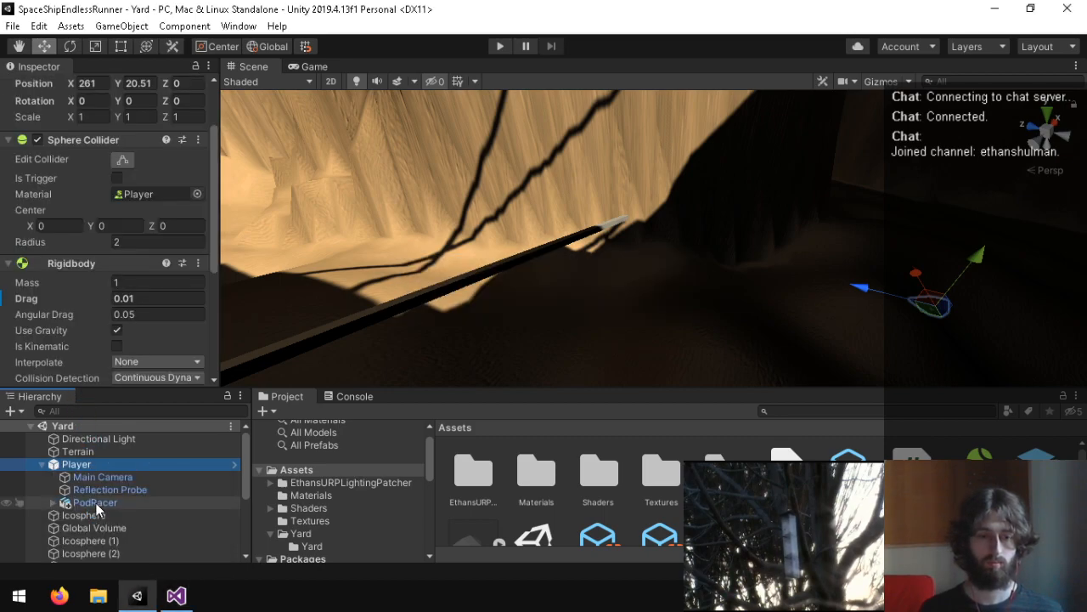
scroll(58, 330, down, 5)
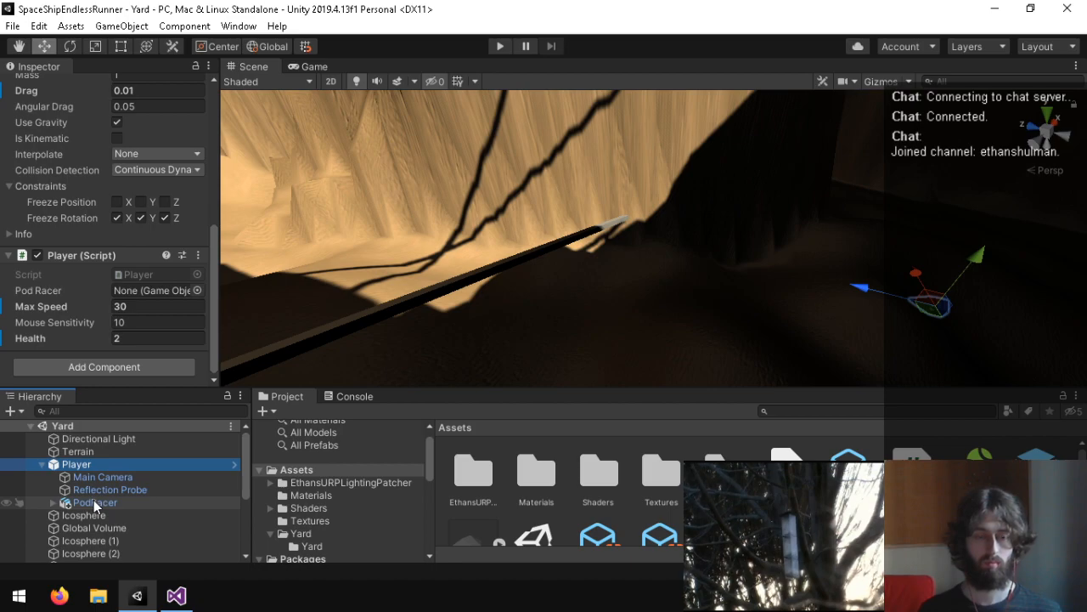
drag(94, 502, 144, 289)
Step: Return to Visual Studio and add an empty private void Update() method between Start and FixedUpdate
click(176, 595)
scroll(539, 322, down, 5)
scroll(539, 323, up, 2)
click(111, 248)
key(Return)
key(Return)
text(priva)
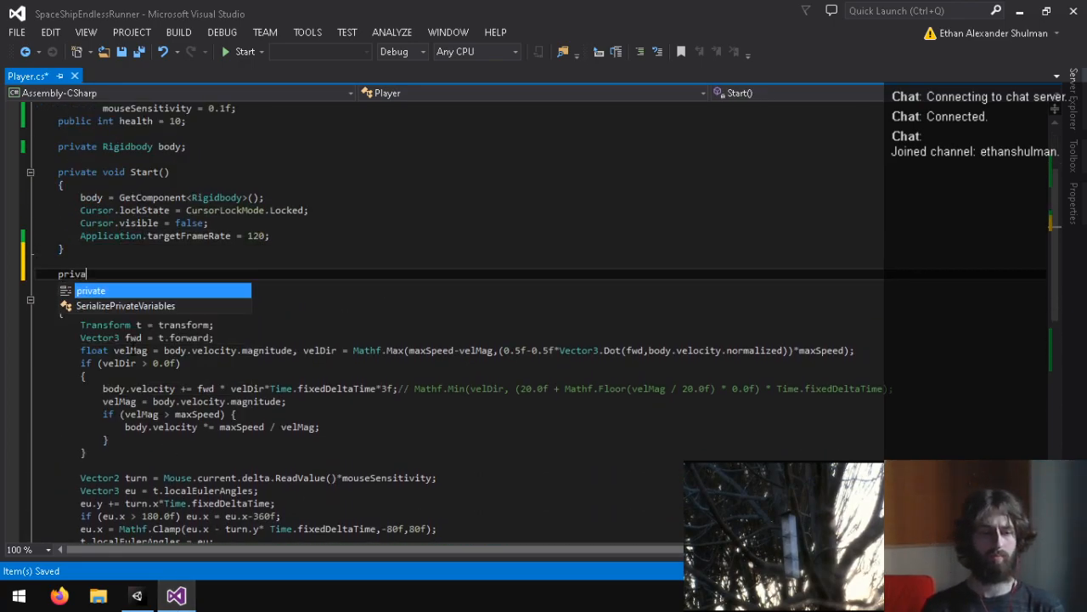
text(te void Upadt)
text(te() {)
key(Return)
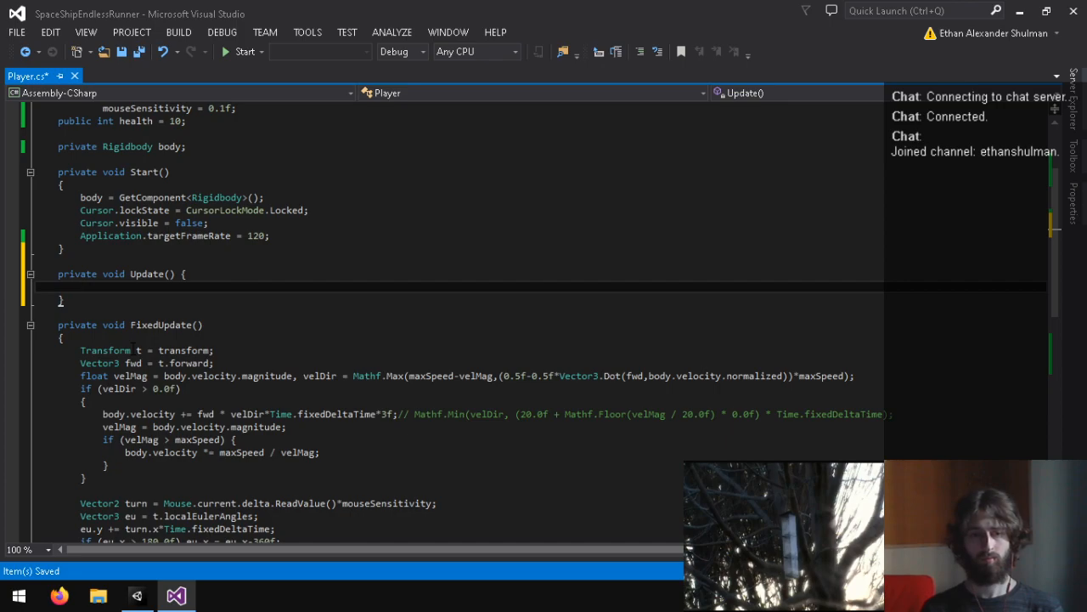
drag(60, 338, 257, 318)
key(BackSpace)
key(ctrl+z)
Step: Auto-format the entire Player.cs document to make its braces and spacing consistent
click(91, 350)
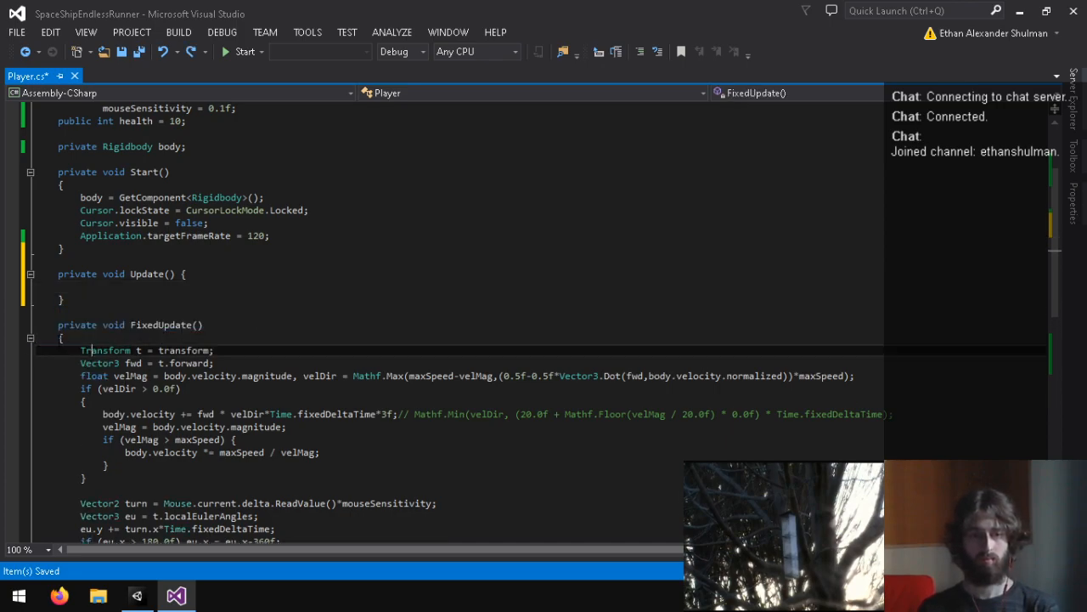
click(50, 32)
mouse_move(136, 323)
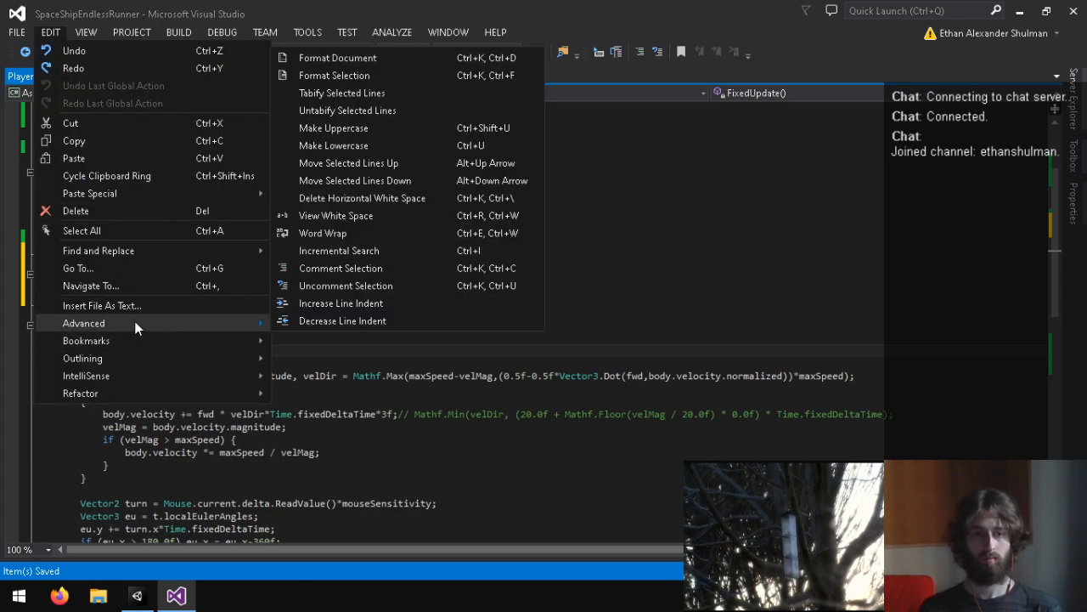
click(390, 56)
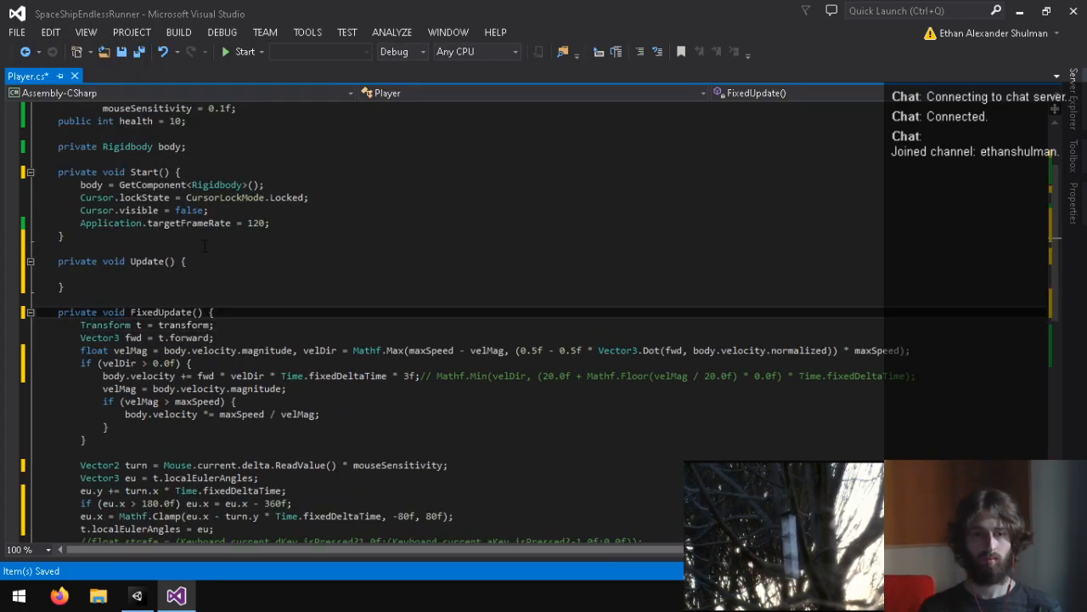
click(188, 261)
key(Down)
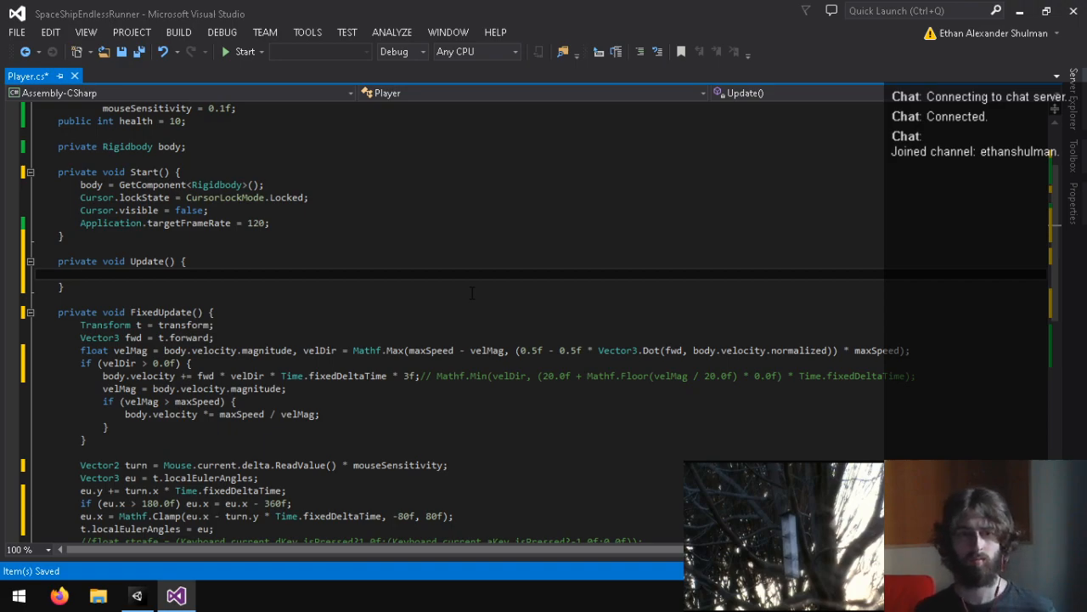
text(pod)
key(Escape)
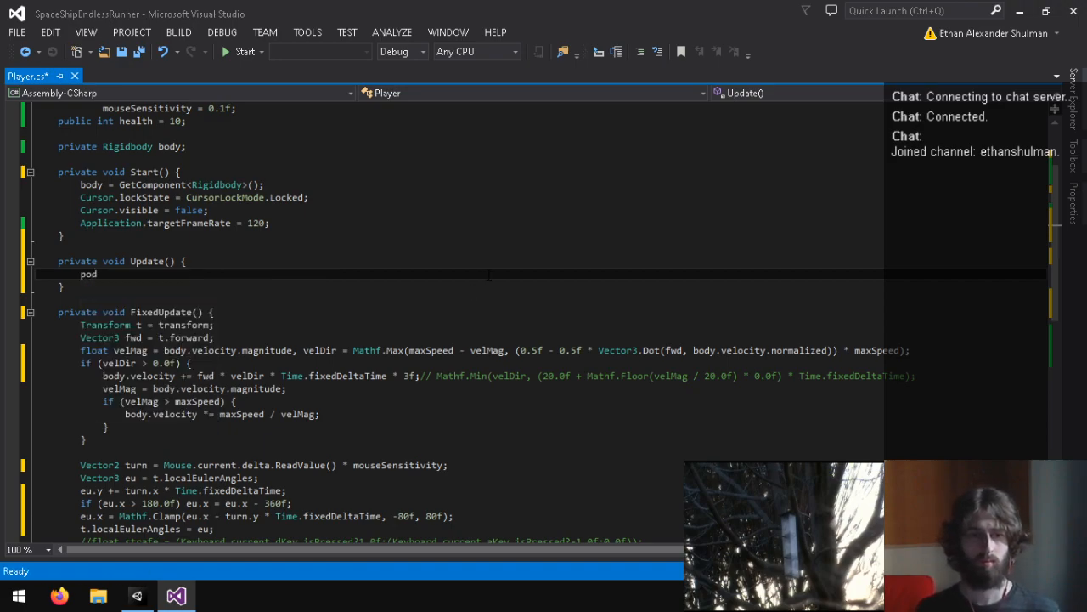
Step: Change the podRacer field's type to Transform and save the script
scroll(212, 223, up, 3)
double_click(127, 184)
text(Transform)
key(ctrl+s)
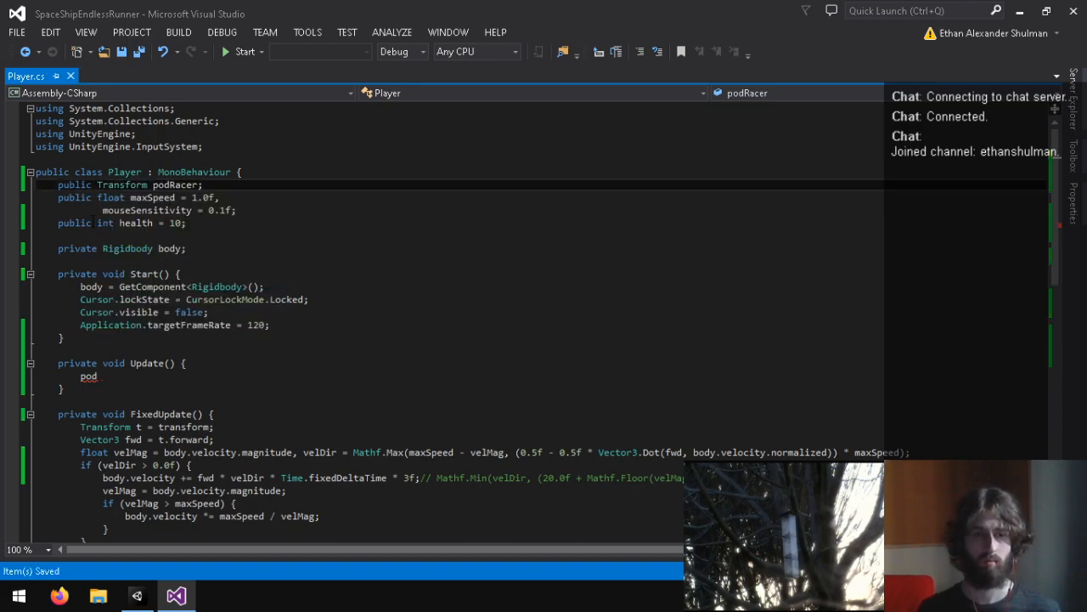
Step: Try to begin a podRacer.rotation assignment inside Update, and clear the unfinished line
click(127, 385)
text(podRacer.)
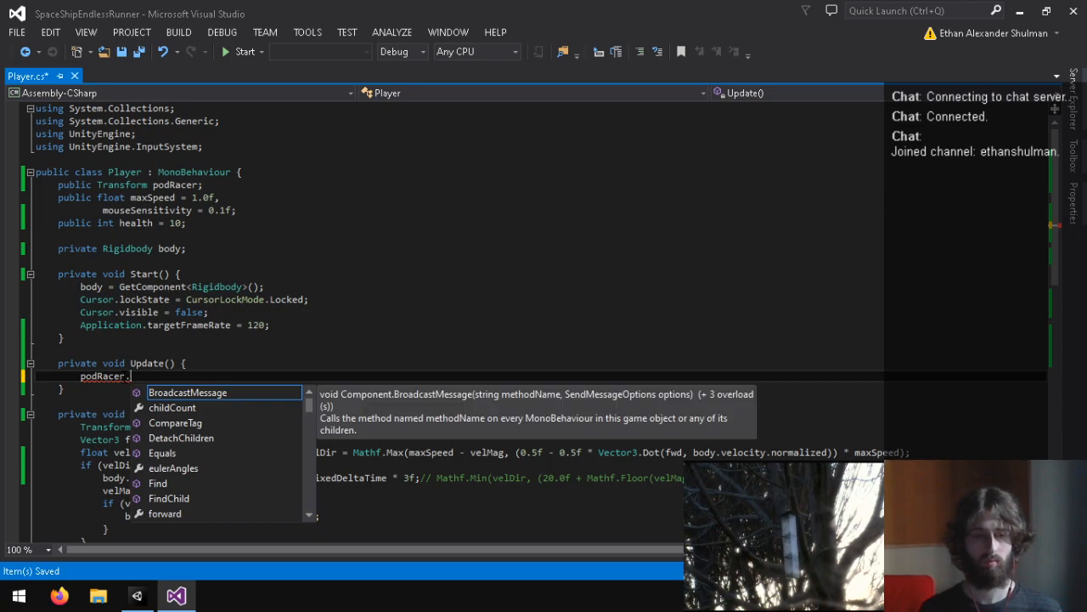
text(rotat)
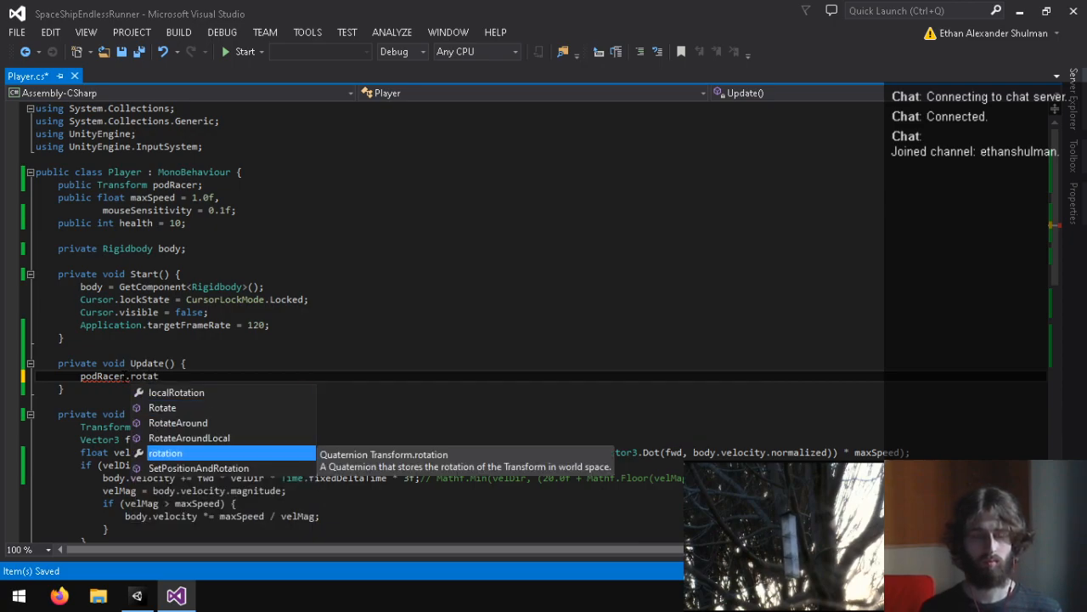
key(Tab)
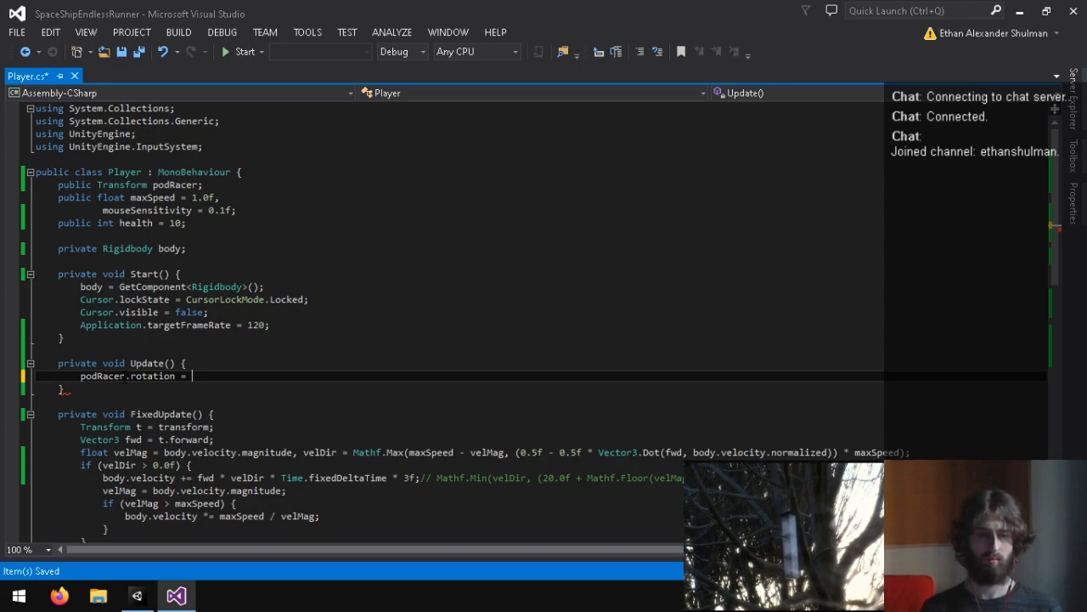
key(BackSpace)
key(BackSpace)
key(BackSpace)
key(BackSpace)
key(BackSpace)
key(BackSpace)
key(BackSpace)
key(BackSpace)
key(BackSpace)
key(BackSpace)
key(BackSpace)
key(BackSpace)
key(BackSpace)
key(BackSpace)
key(BackSpace)
key(BackSpace)
key(BackSpace)
key(BackSpace)
key(BackSpace)
key(BackSpace)
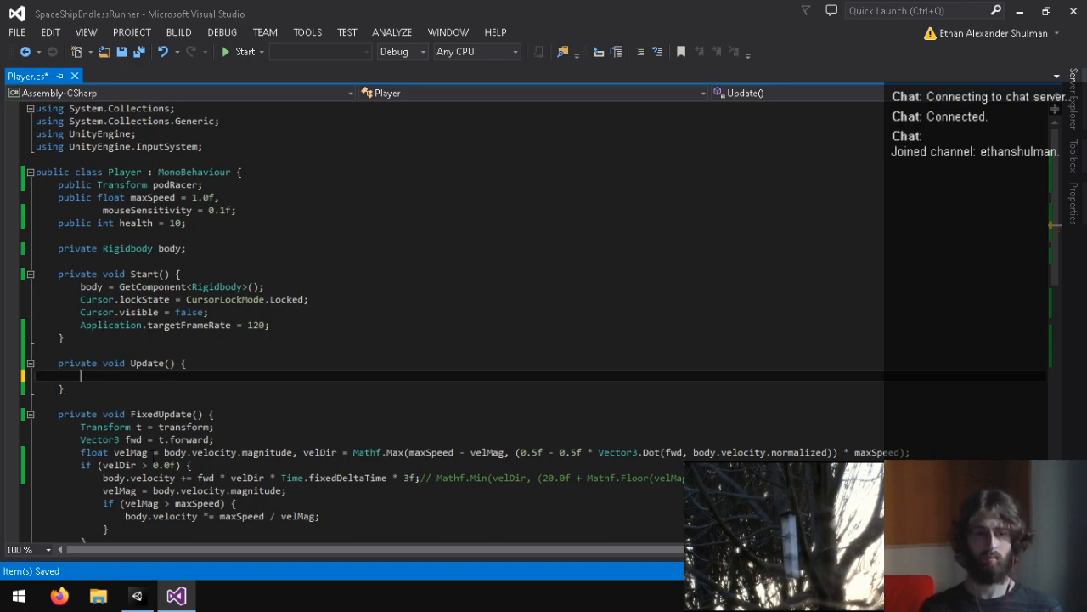
Step: Delete the public podRacer field from the Player class
triple_click(187, 185)
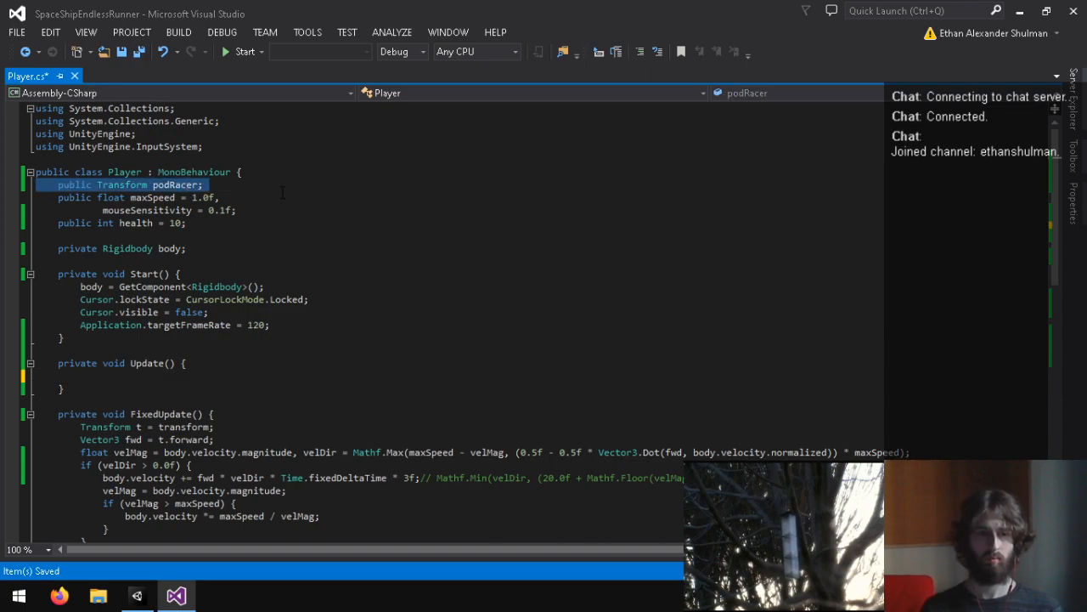
key(Delete)
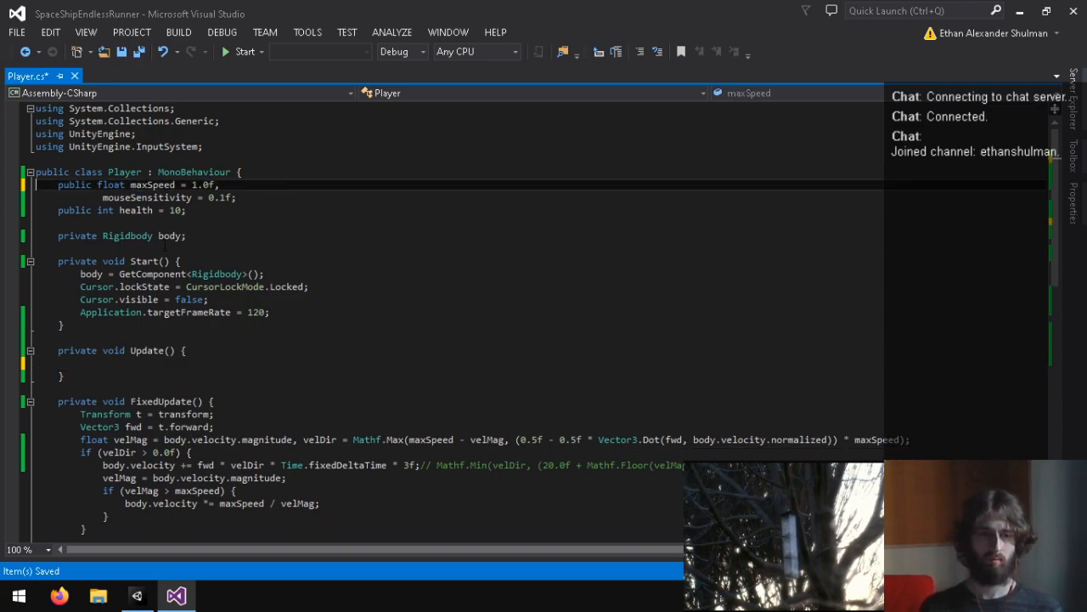
click(123, 363)
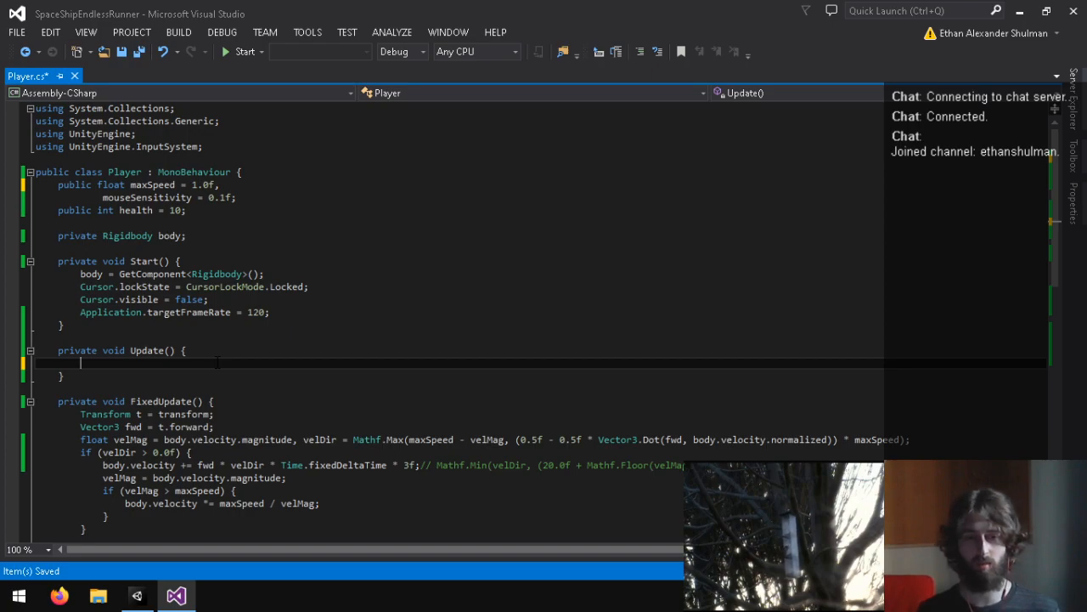
text(Camera.main)
key(BackSpace)
key(BackSpace)
key(BackSpace)
key(BackSpace)
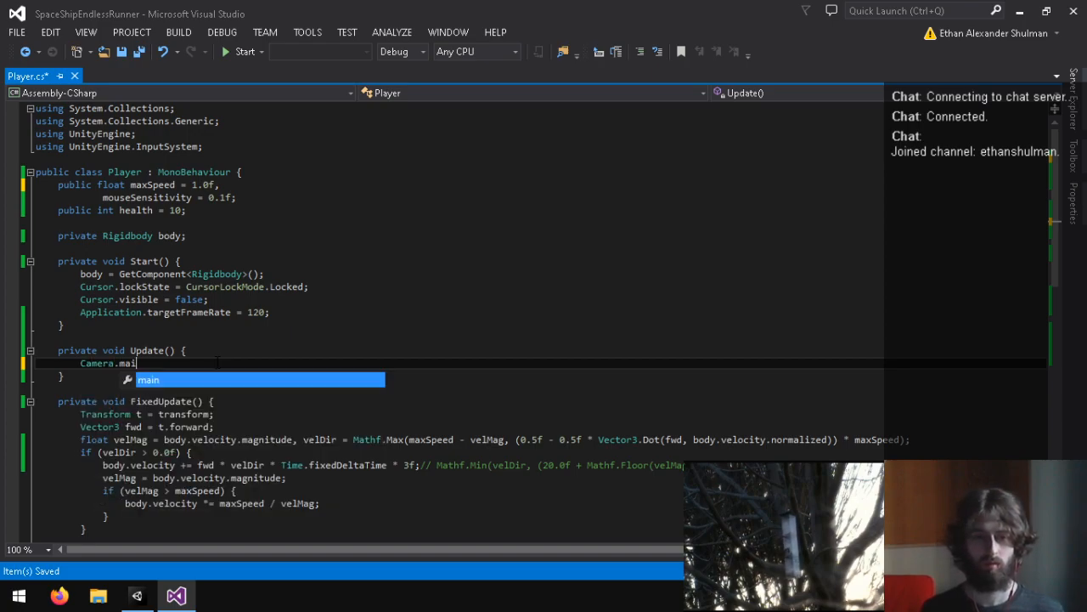
key(BackSpace)
key(BackSpace)
key(BackSpace)
key(BackSpace)
key(BackSpace)
key(BackSpace)
Step: Declare a private Camera field named mainCamT below the Rigidbody body field
click(231, 243)
key(Return)
text(private Camera mainCamT;)
Step: Assign Camera.main.transform to mainCamT as the last line of Start
click(288, 325)
key(Return)
text(mainCamT = Camera.main.transform;)
click(183, 388)
text(mainCam)
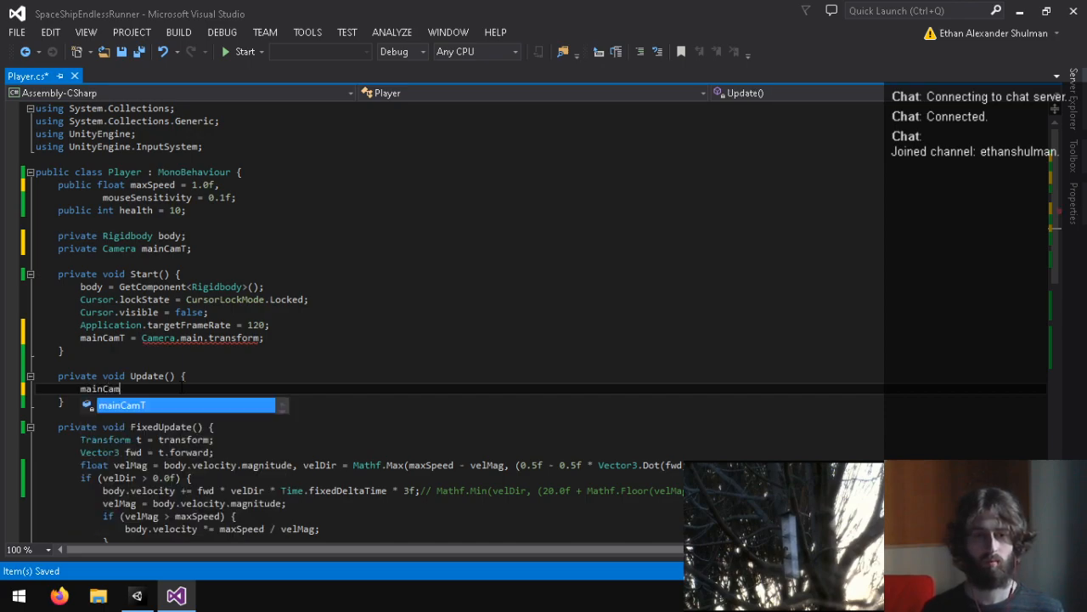
text(T.rota)
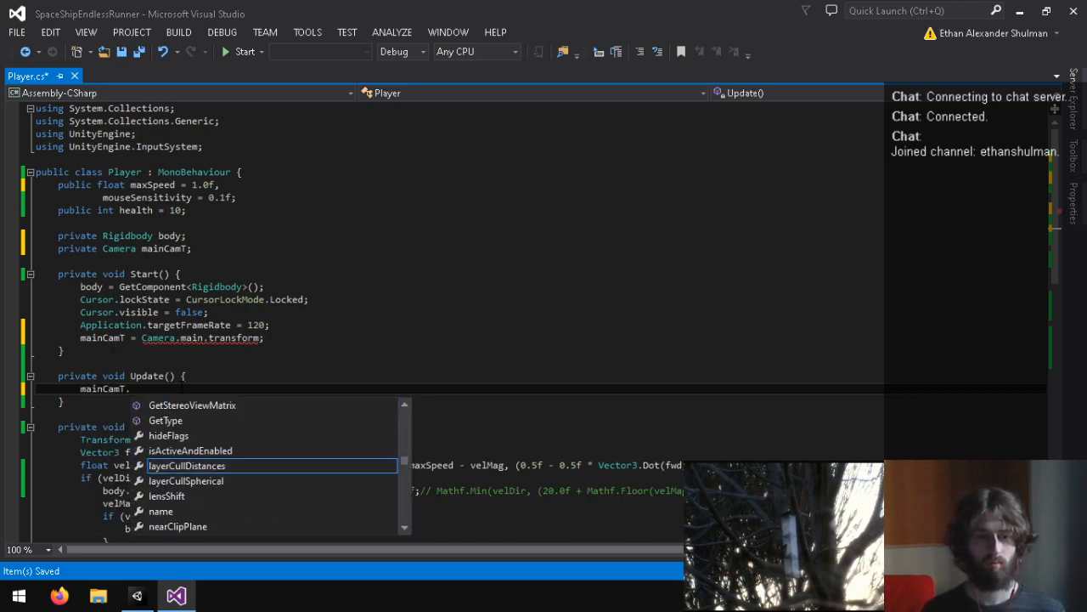
key(Return)
key(BackSpace)
key(BackSpace)
key(BackSpace)
key(BackSpace)
key(BackSpace)
key(BackSpace)
key(BackSpace)
key(BackSpace)
key(BackSpace)
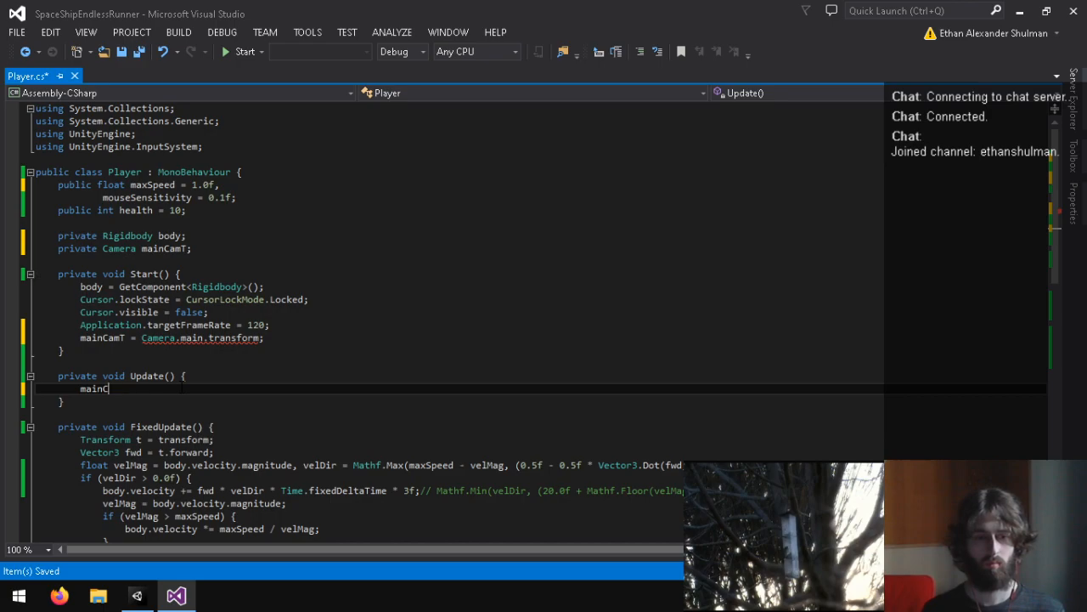
Step: Try to route the mainCamT assignment in Start through the game object as Camera.main.gameObject.transform
mouse_move(208, 339)
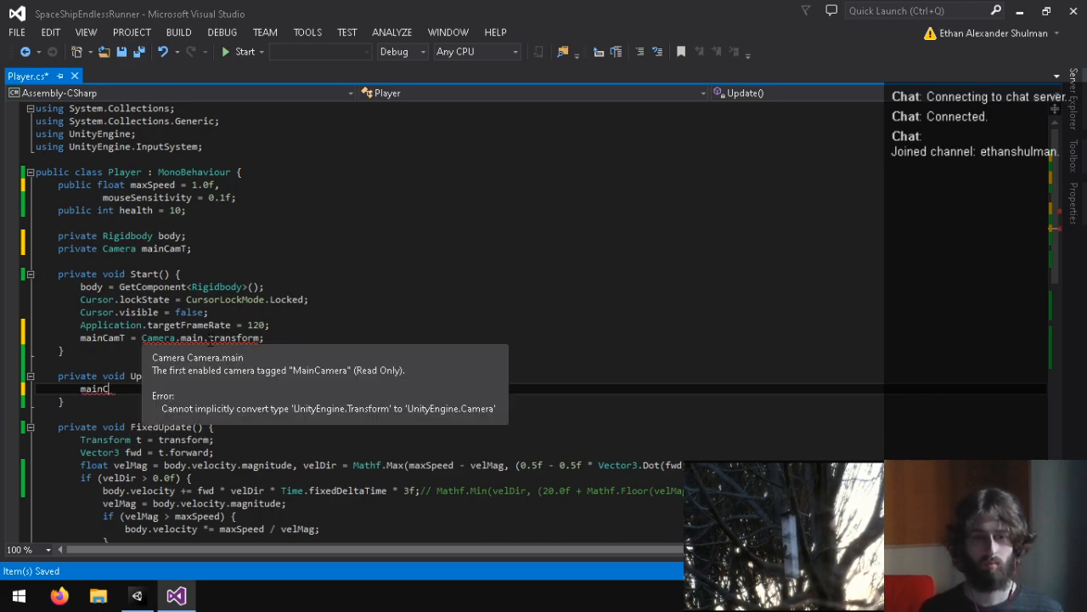
click(209, 338)
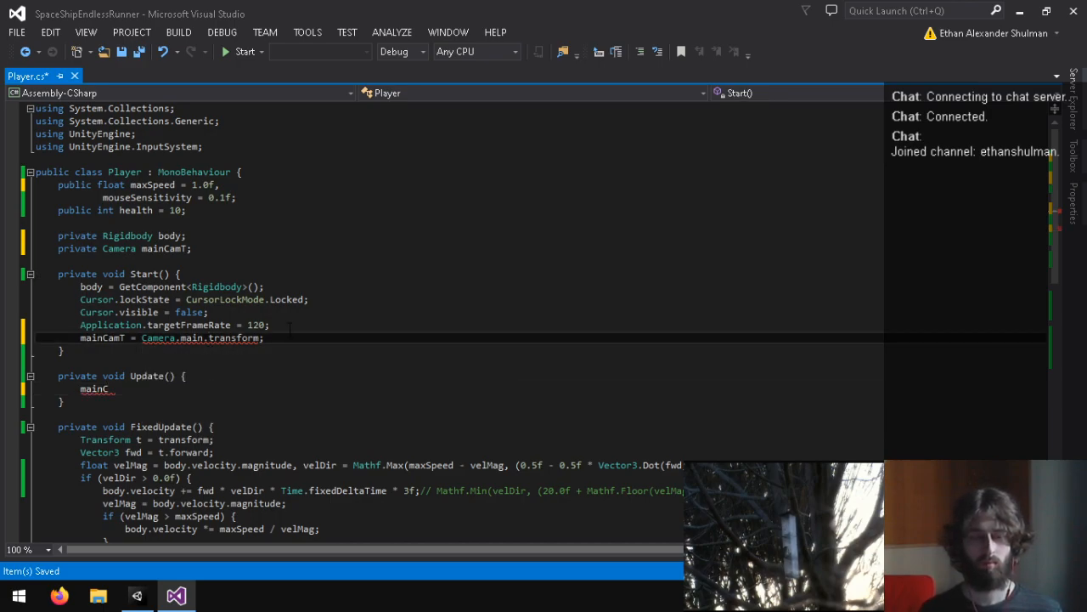
text(gameObject.)
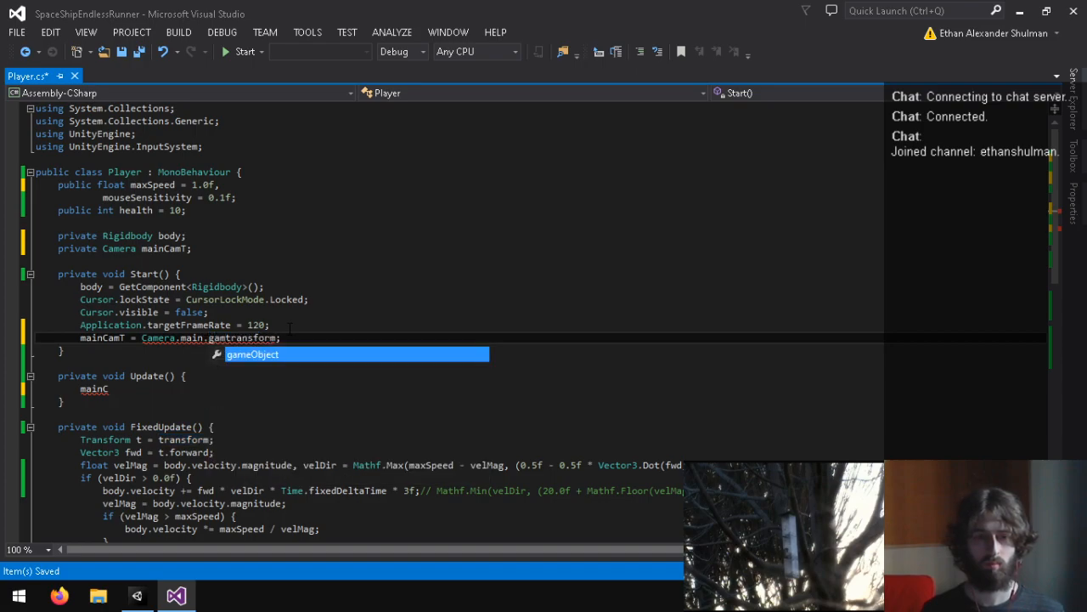
click(290, 327)
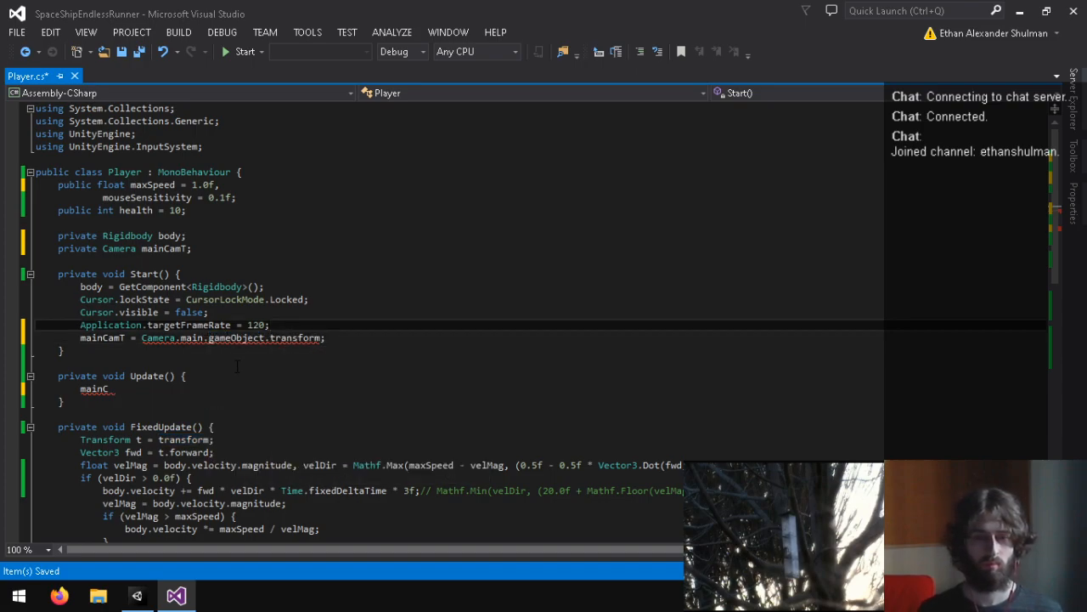
drag(328, 338, 209, 339)
key(BackSpace)
key(BackSpace)
text(.)
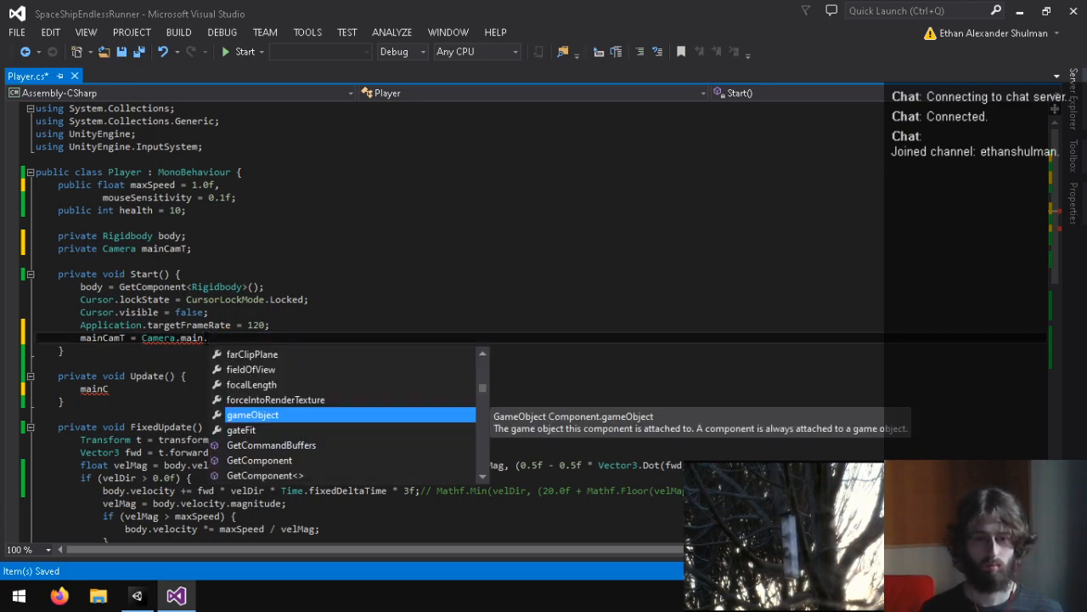
text(gameObject.)
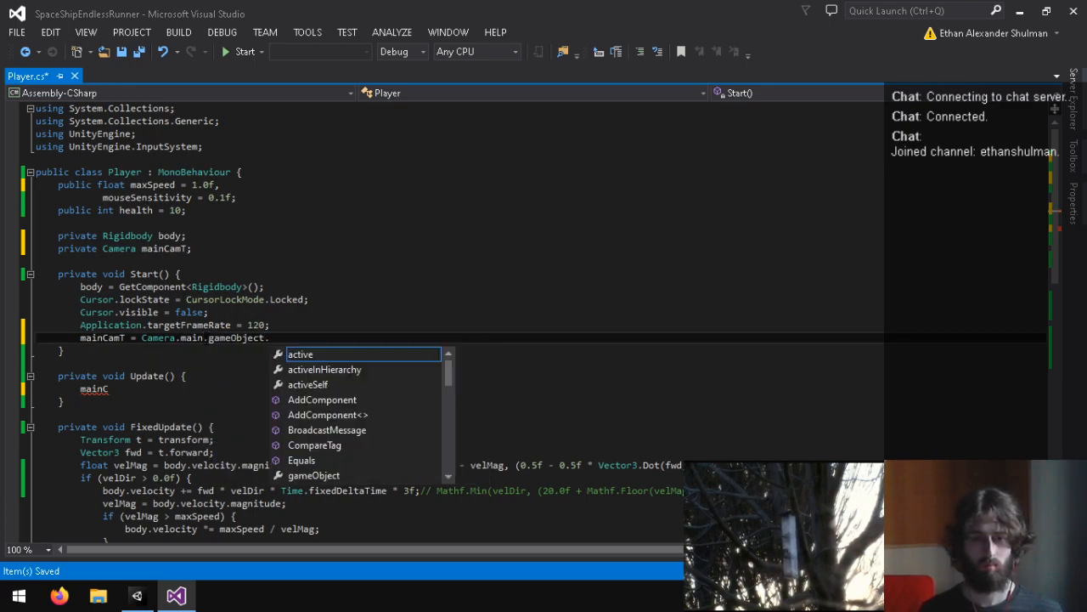
text(transform;)
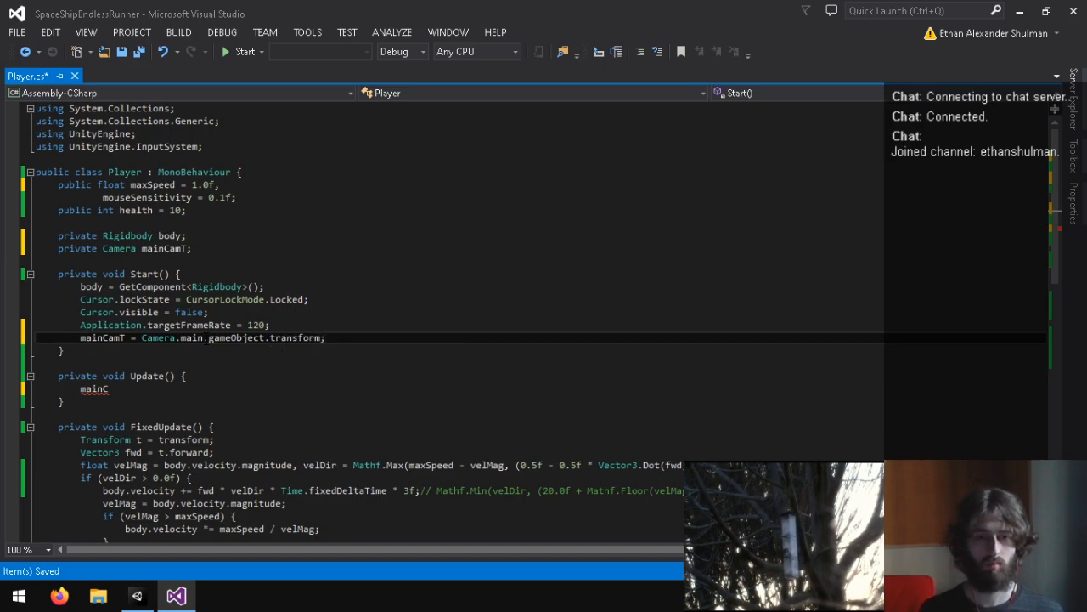
Step: Change the declared type of the mainCamT field to Transform
click(140, 390)
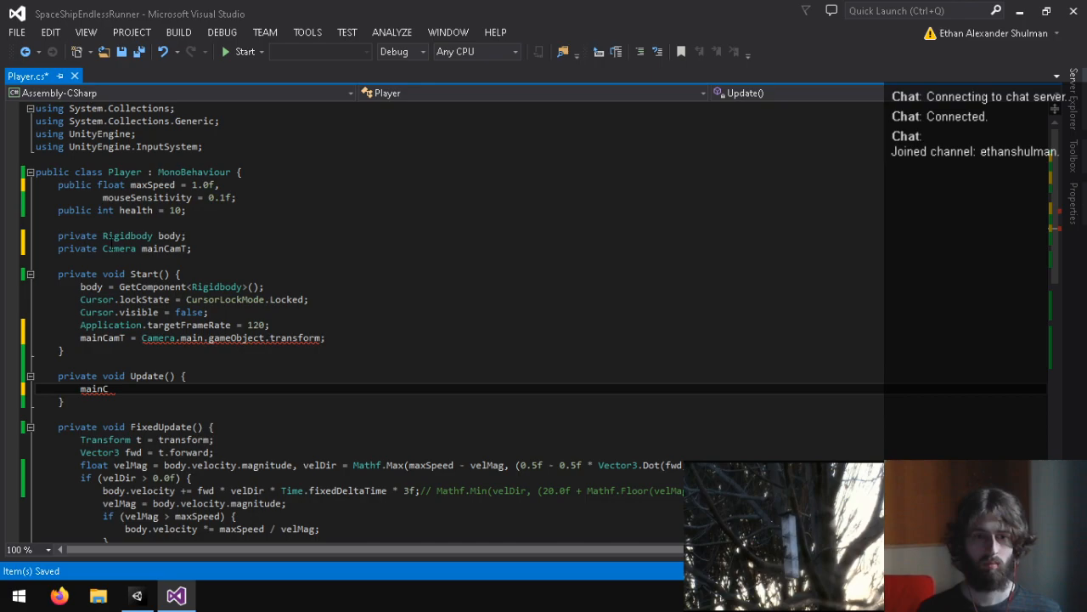
double_click(119, 248)
text(Transform)
click(75, 389)
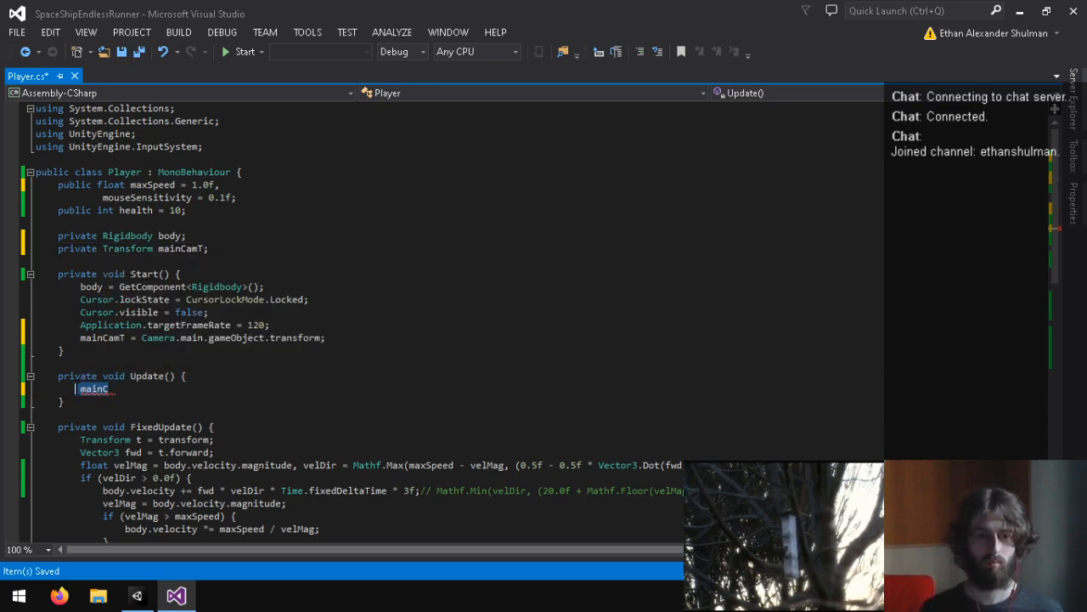
key(Delete)
text(mainCamT)
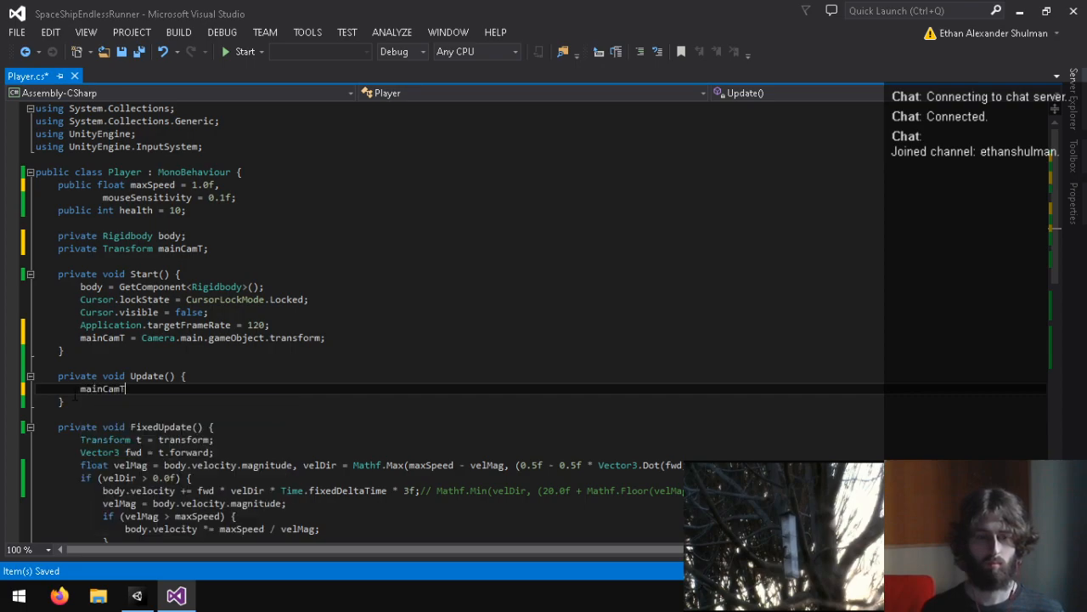
text(.)
Step: Shorten the mainCamT assignment in Start to Camera.main.transform by removing gameObject
double_click(242, 338)
key(BackSpace)
key(BackSpace)
Step: Try to begin a mainCamT.rotation assignment inside Update
click(180, 389)
key(BackSpace)
text(.r)
key(BackSpace)
key(BackSpace)
text(.rotation =)
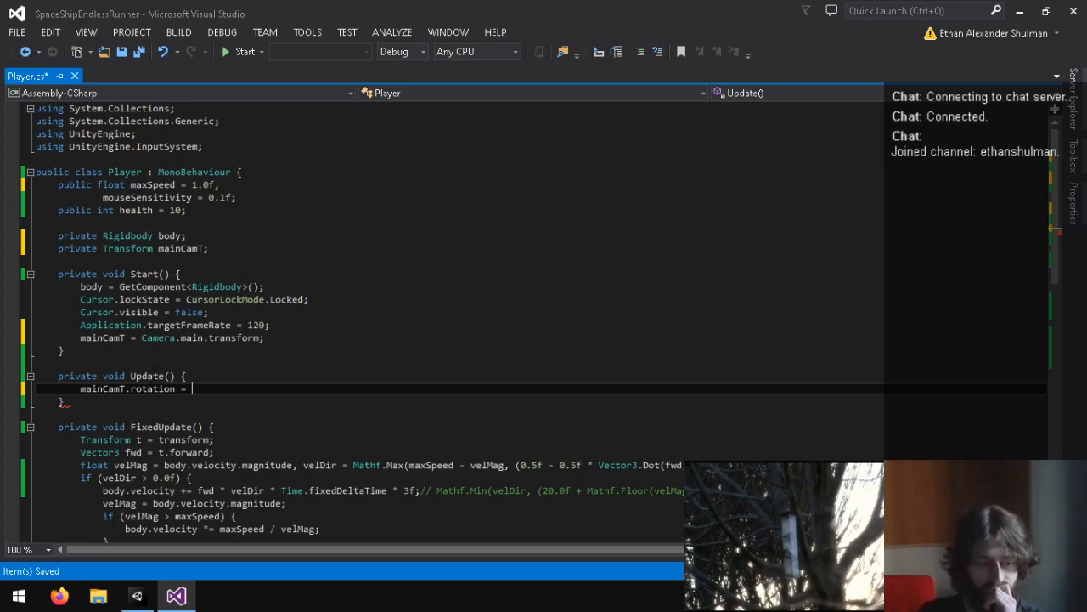
Step: Switch to Unity and review the Player object's Rigidbody and script settings
scroll(169, 363, down, 5)
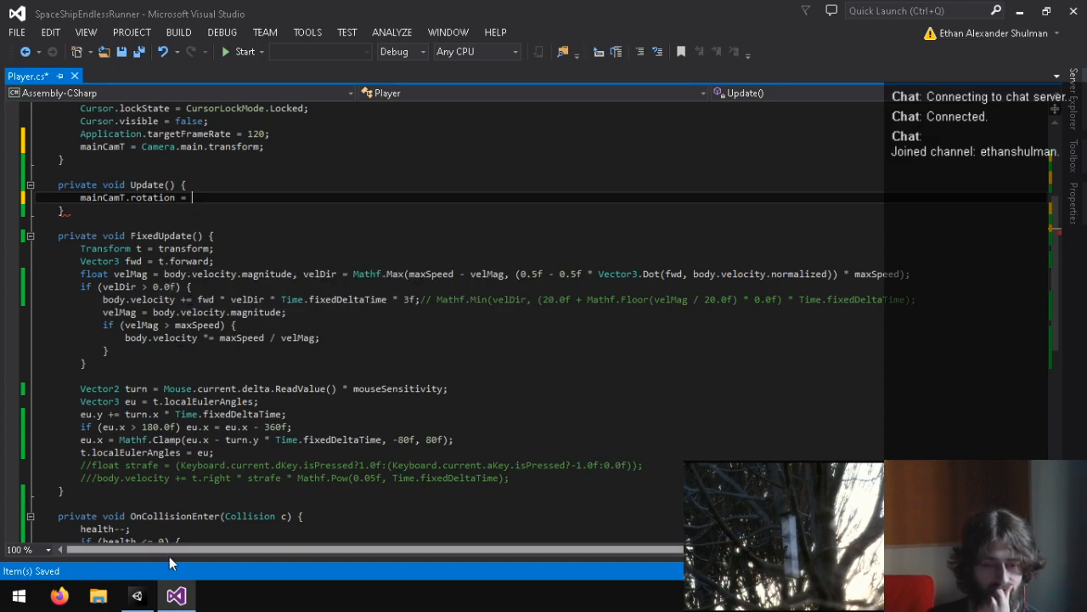
click(136, 595)
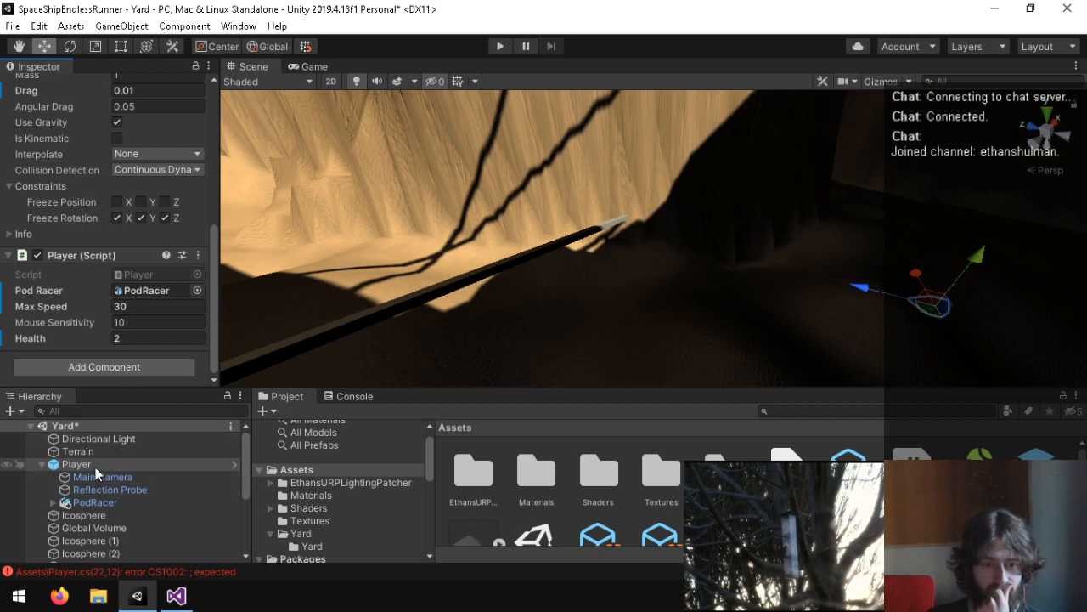
scroll(52, 298, up, 8)
scroll(141, 318, down, 4)
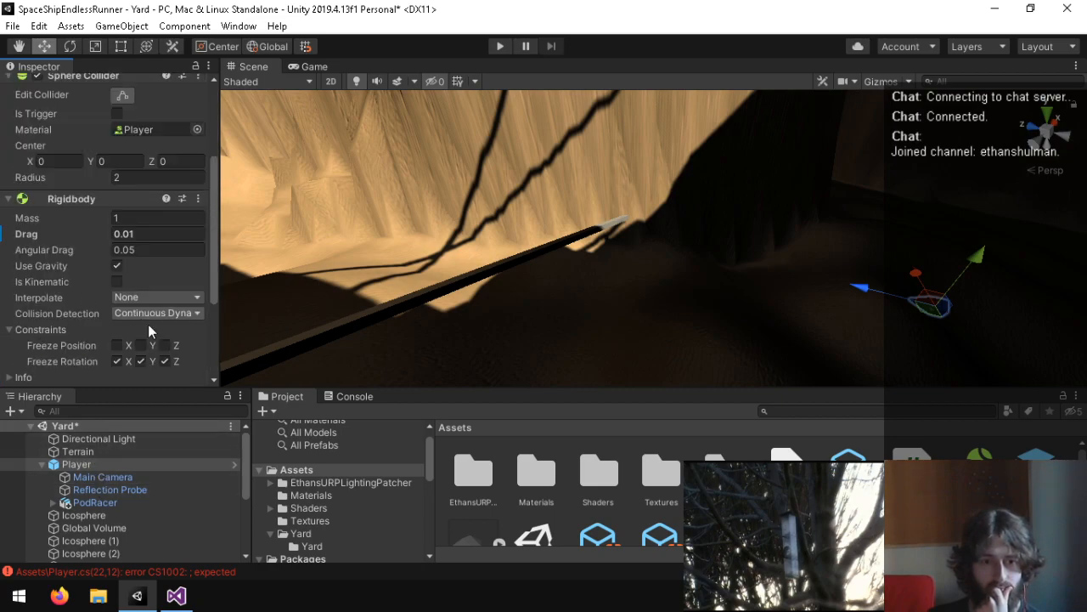
Step: Return to Visual Studio, set fwd in FixedUpdate to mainCamT.forward, and save the script
click(176, 595)
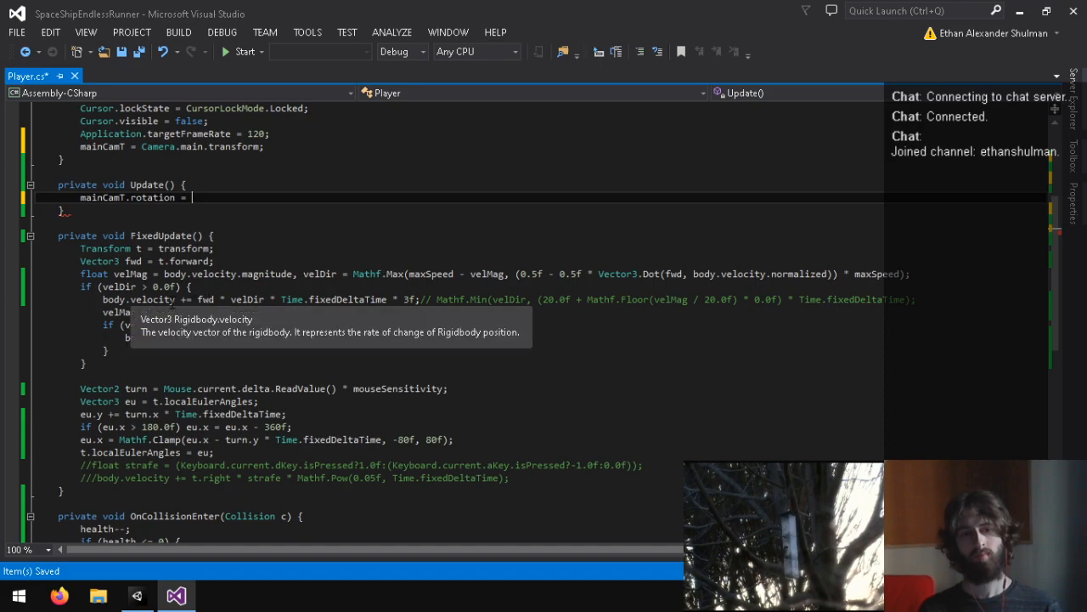
drag(212, 261, 157, 261)
key(BackSpace)
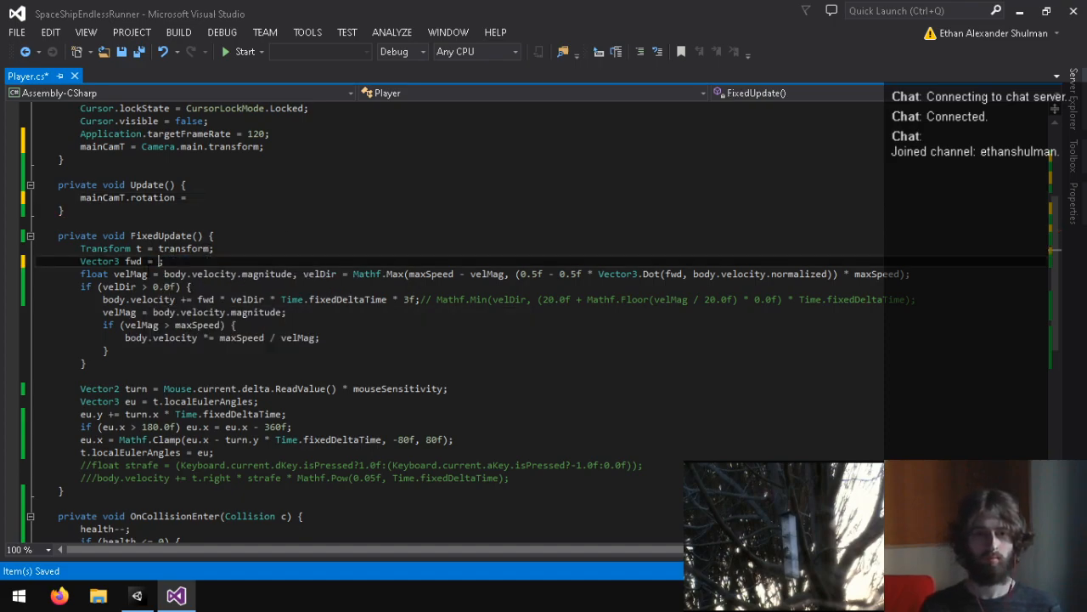
text(mainCamT.forward)
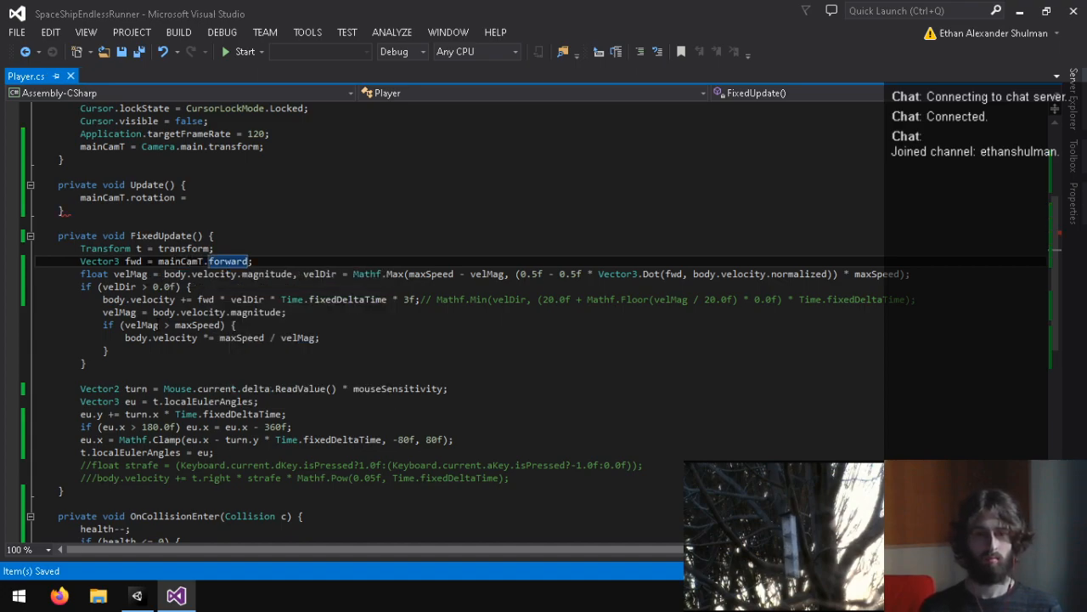
Step: Add a second private Transform named transfrm to the mainCamT field declaration
scroll(190, 236, up, 1)
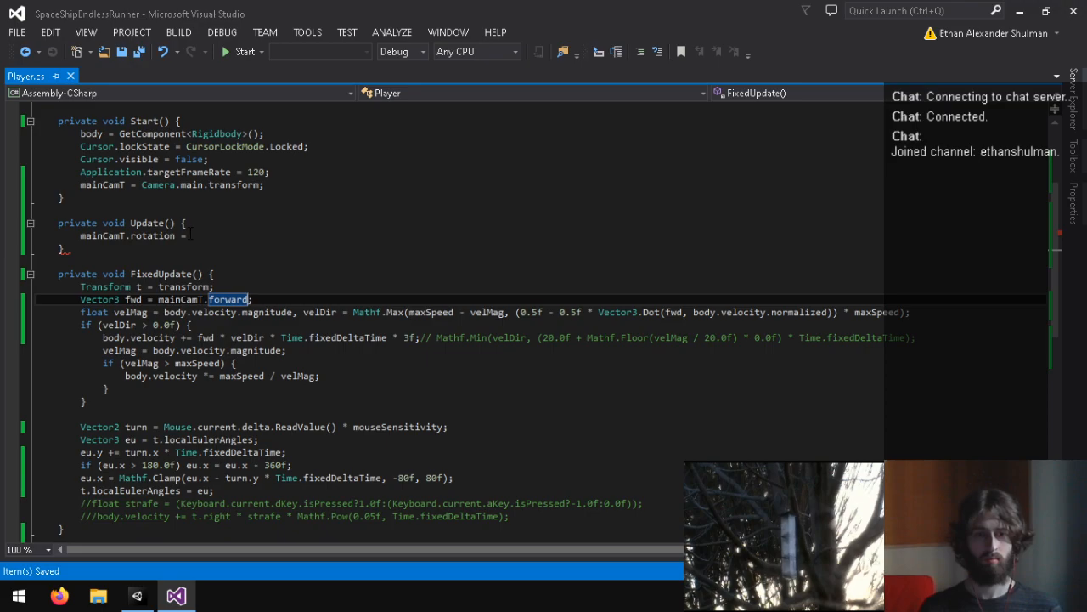
drag(192, 235, 81, 236)
scroll(81, 236, up, 4)
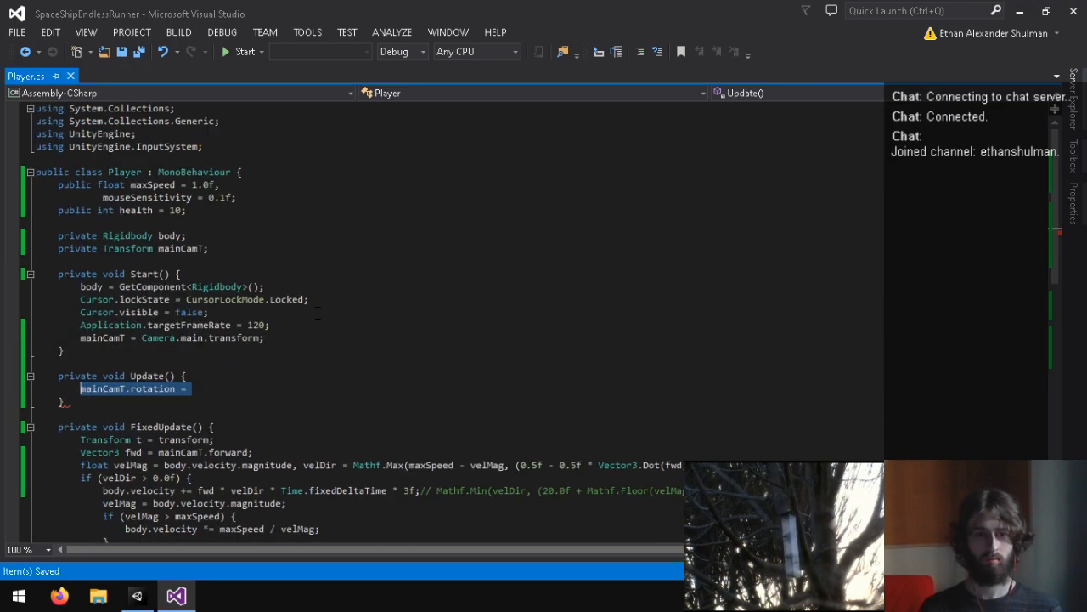
click(241, 249)
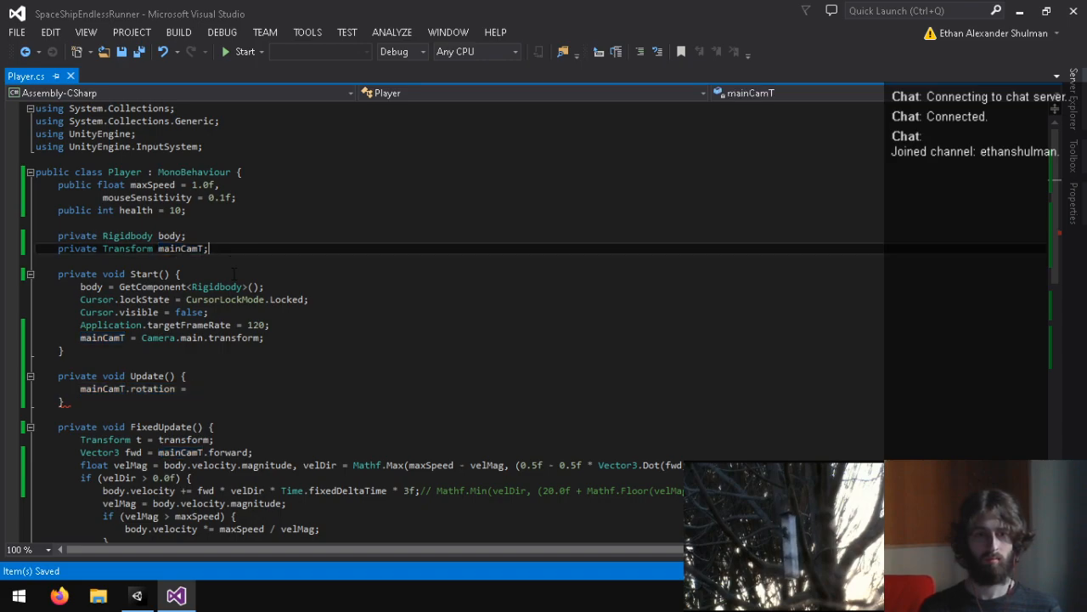
key(Return)
text(private trasf)
key(BackSpace)
key(BackSpace)
key(BackSpace)
key(BackSpace)
key(BackSpace)
key(BackSpace)
key(BackSpace)
key(BackSpace)
key(BackSpace)
key(BackSpace)
key(BackSpace)
key(BackSpace)
key(BackSpace)
key(BackSpace)
key(BackSpace)
key(BackSpace)
text(,trnasfor)
key(BackSpace)
key(BackSpace)
key(BackSpace)
key(BackSpace)
key(BackSpace)
key(BackSpace)
key(BackSpace)
text(t;)
text(ns)
key(BackSpace)
key(BackSpace)
text(ransfrm)
Step: Assign transform to transfrm on a new line after the mainCamT assignment in Start
key(Return)
text(transfrm = transform;)
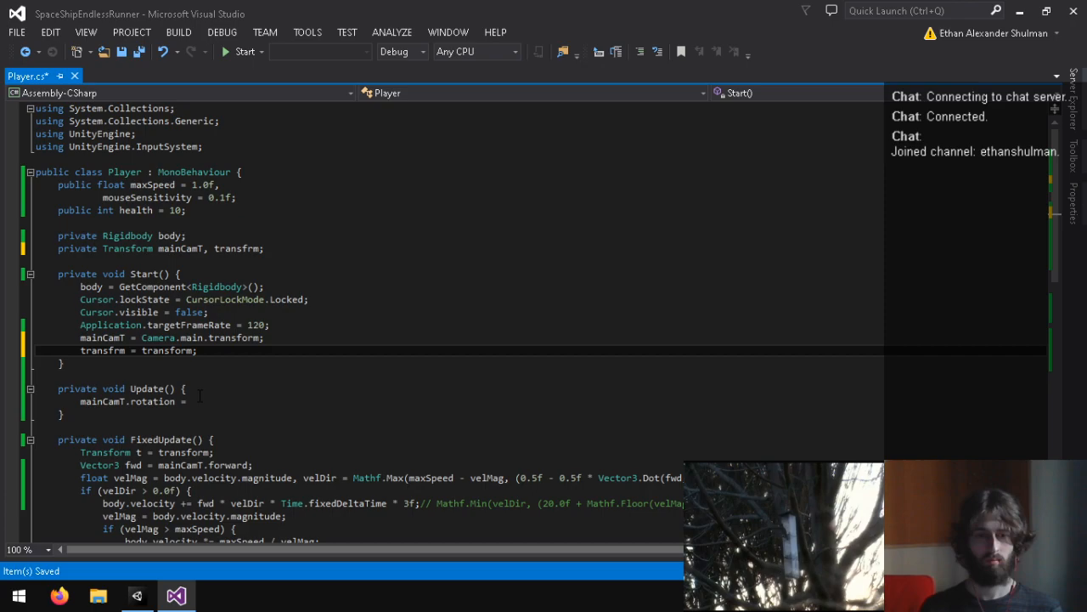
Step: Replace the unfinished line in Update with transfrm = body.velocity.normalized; and add an empty line below it
drag(199, 400, 80, 401)
text(transfrm = )
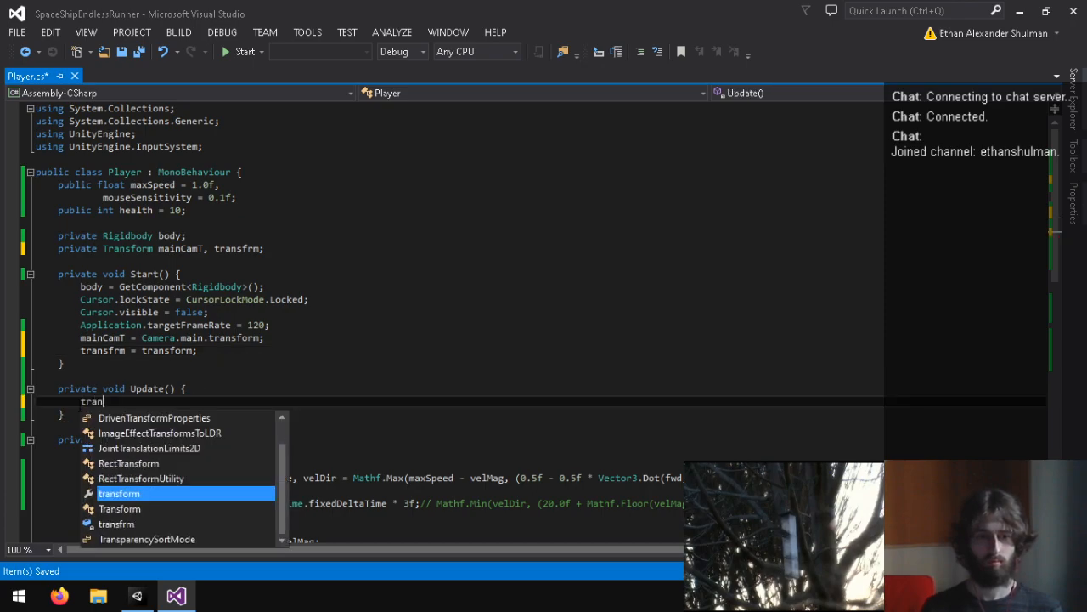
text(bo)
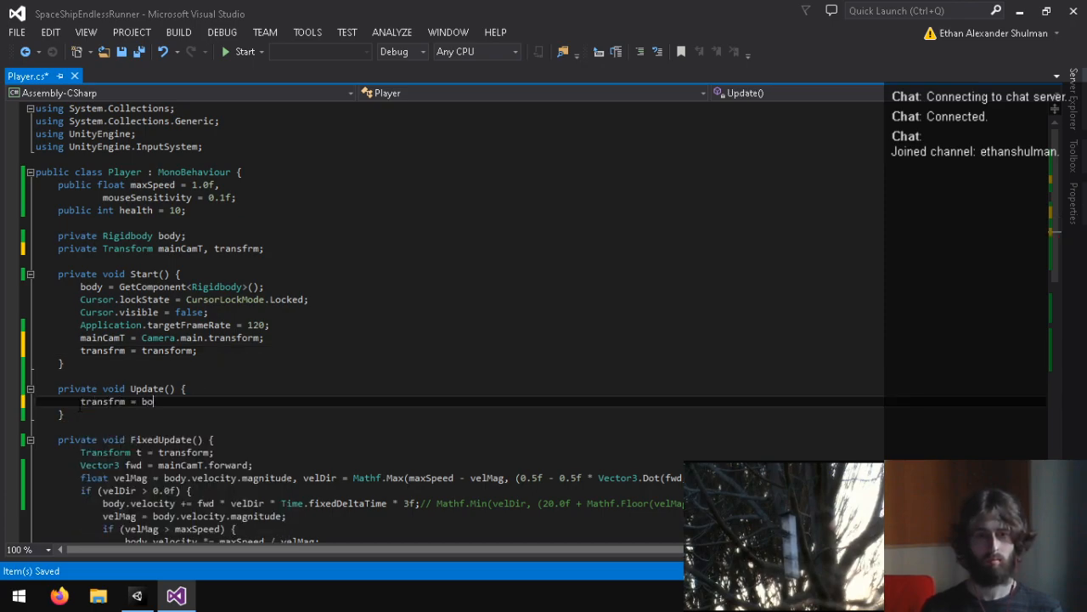
text(dy.velocity.)
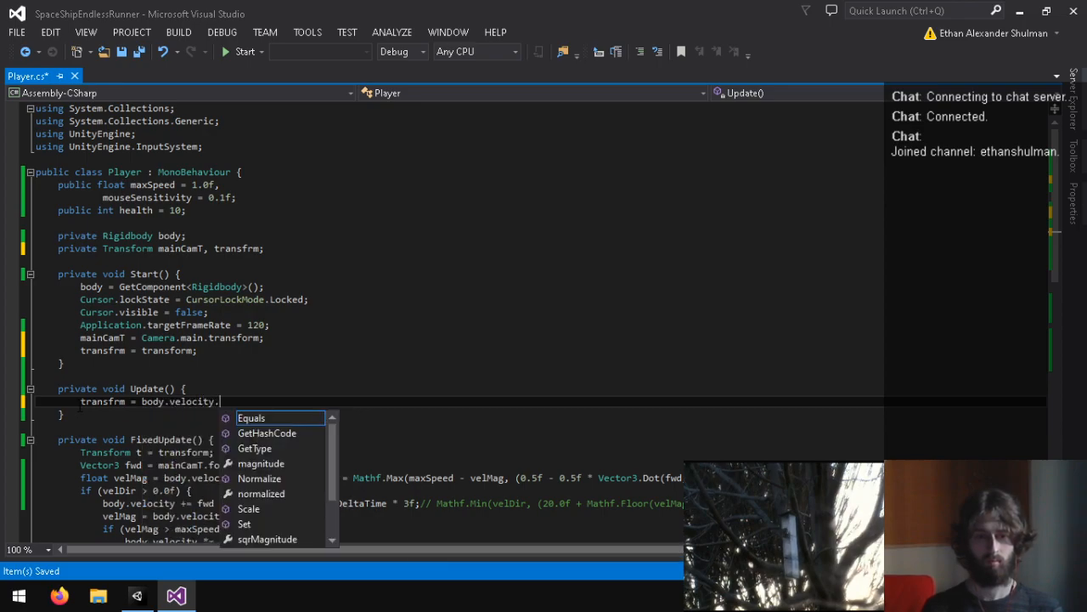
text(for)
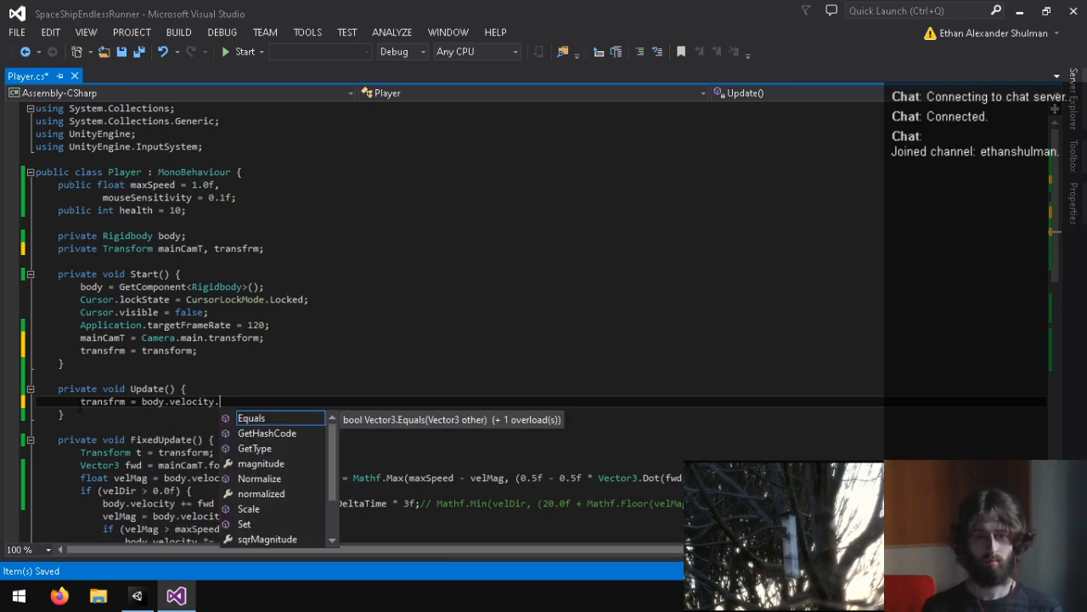
key(BackSpace)
text(.normalized;)
key(Return)
Step: Try to make the Update assignment target the forward property of transfrm
click(126, 401)
text(.forwa)
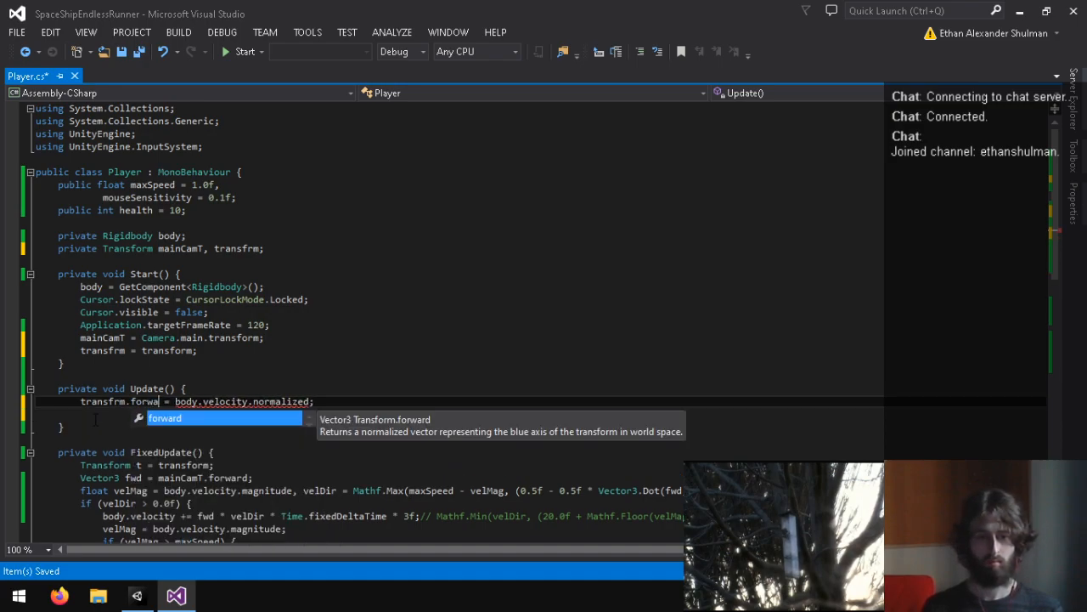
key(BackSpace)
key(BackSpace)
key(BackSpace)
key(BackSpace)
key(BackSpace)
key(BackSpace)
key(BackSpace)
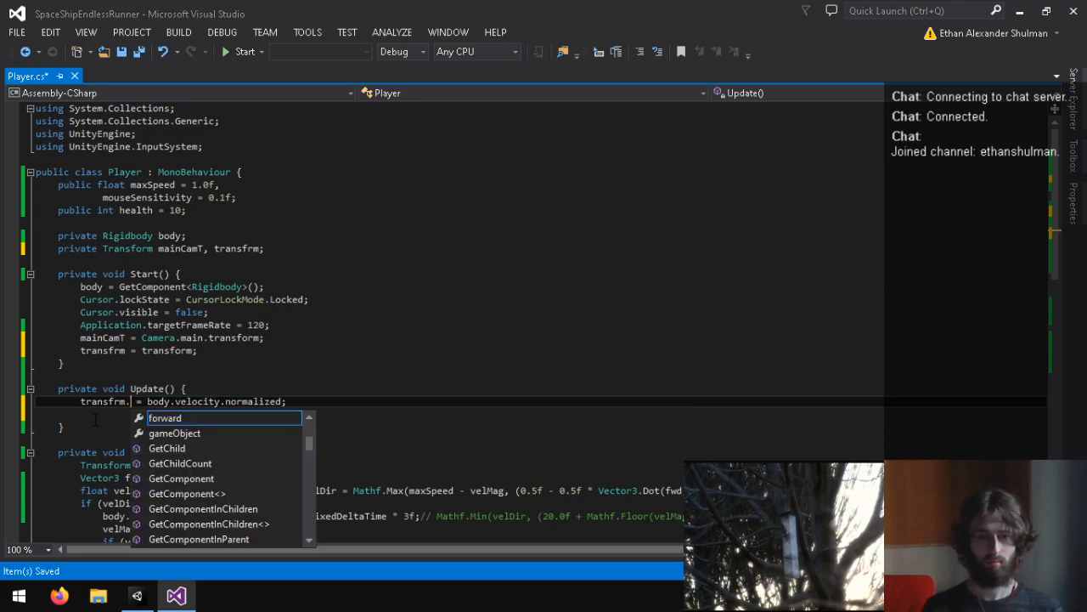
text(m)
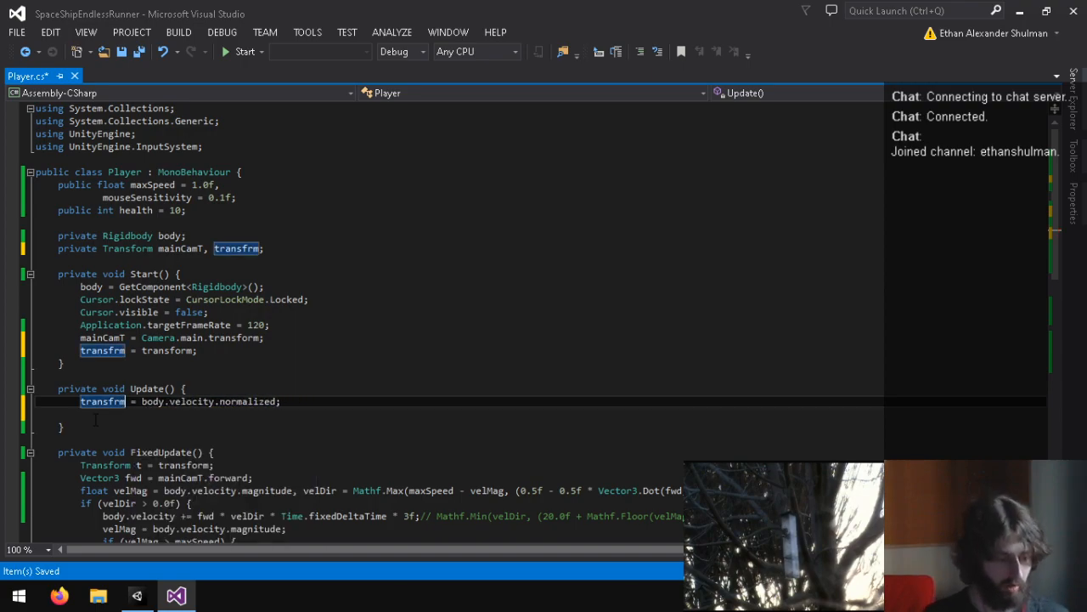
Step: Replace the value assigned in Update with Quaternion.LookRotation(body.velocity.normalized); and save the script
mouse_move(212, 408)
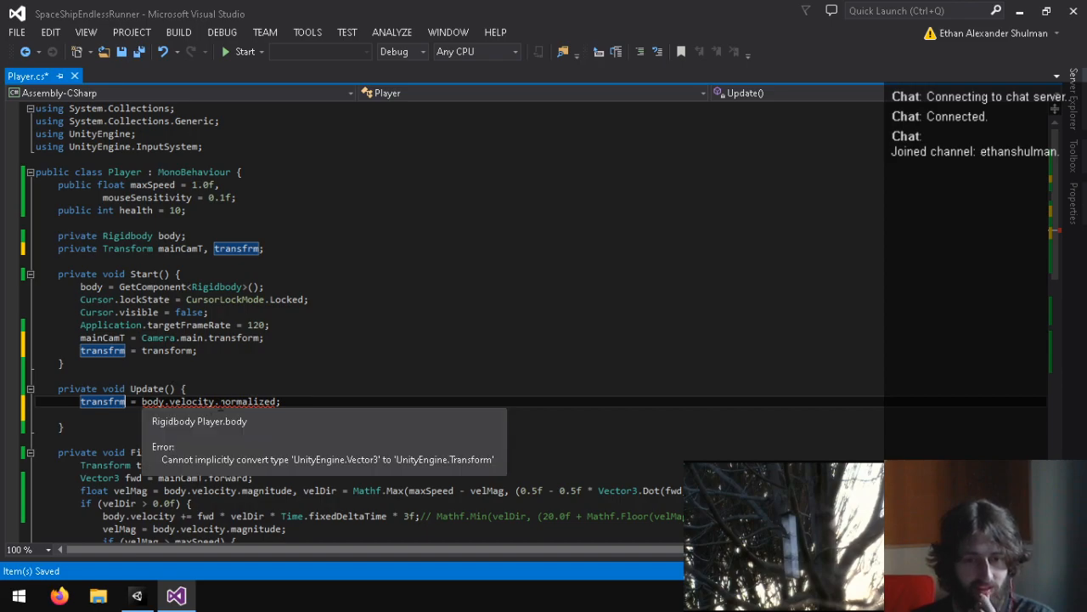
click(293, 401)
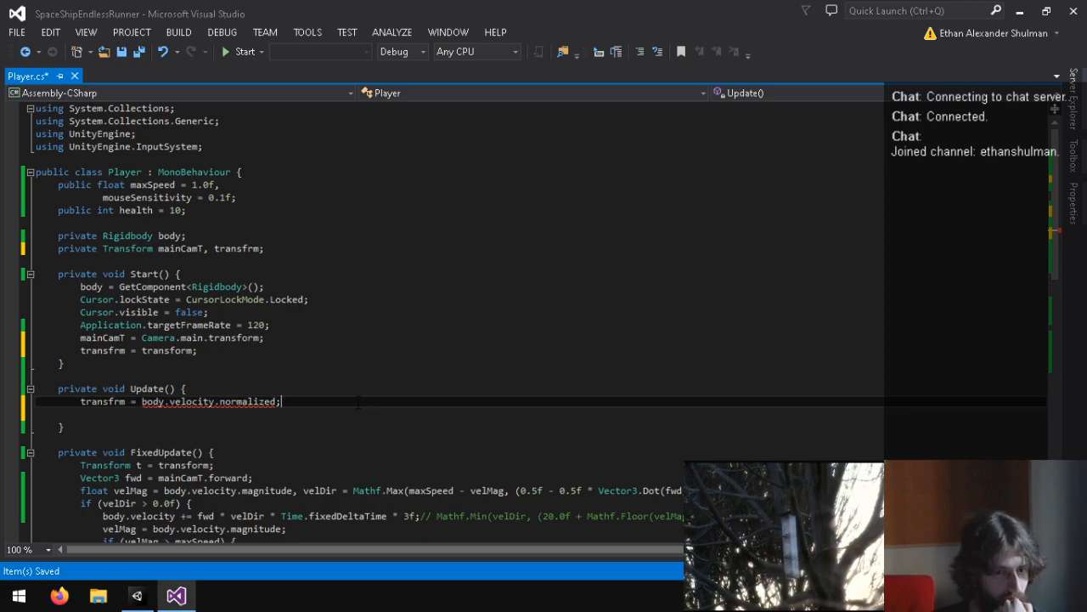
drag(281, 401, 142, 401)
key(ctrl+x)
key(Return)
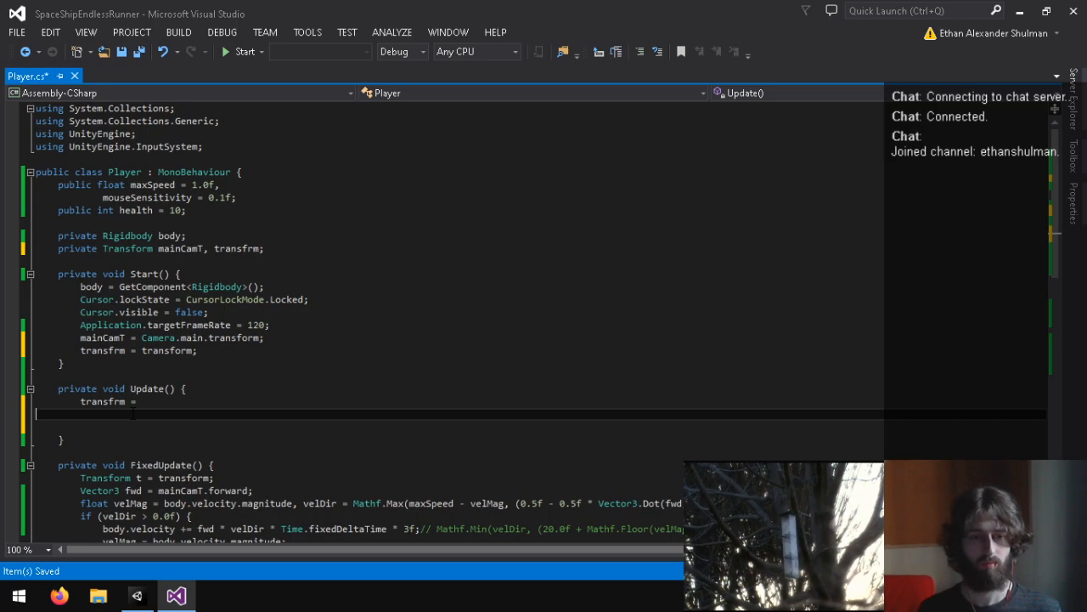
key(BackSpace)
text(Quaternion.Loo)
key(Tab)
text(()
text(body.velocity.nm)
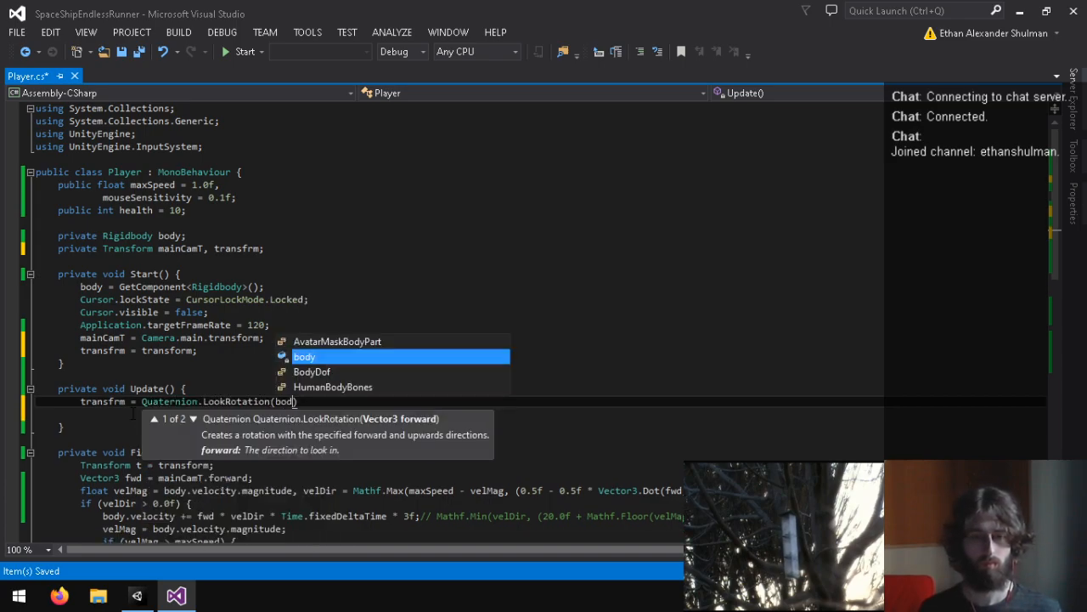
key(BackSpace)
key(BackSpace)
key(BackSpace)
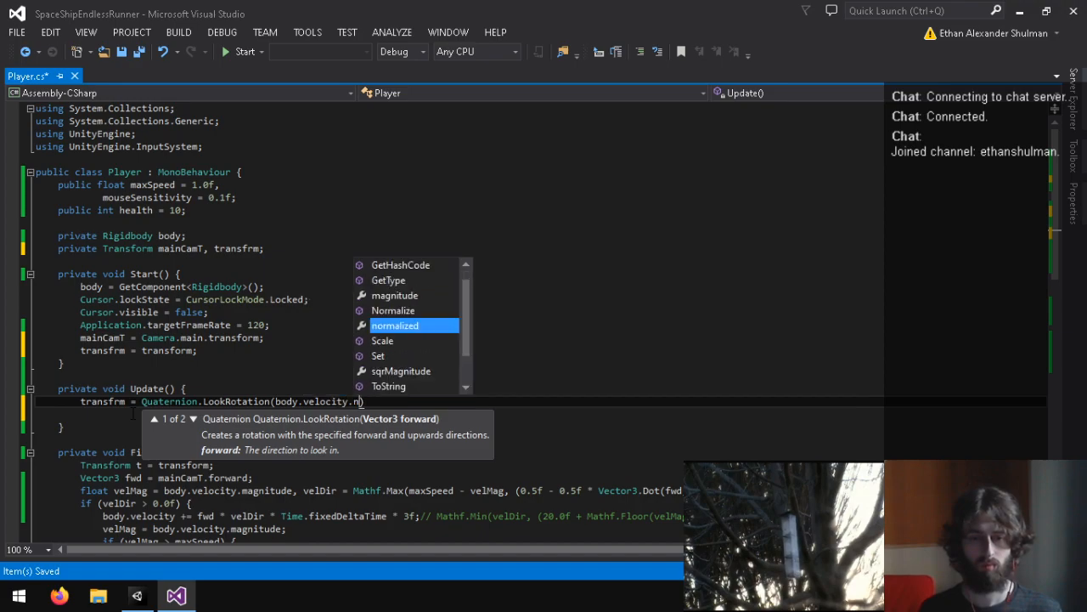
text(.normalized)lock;)
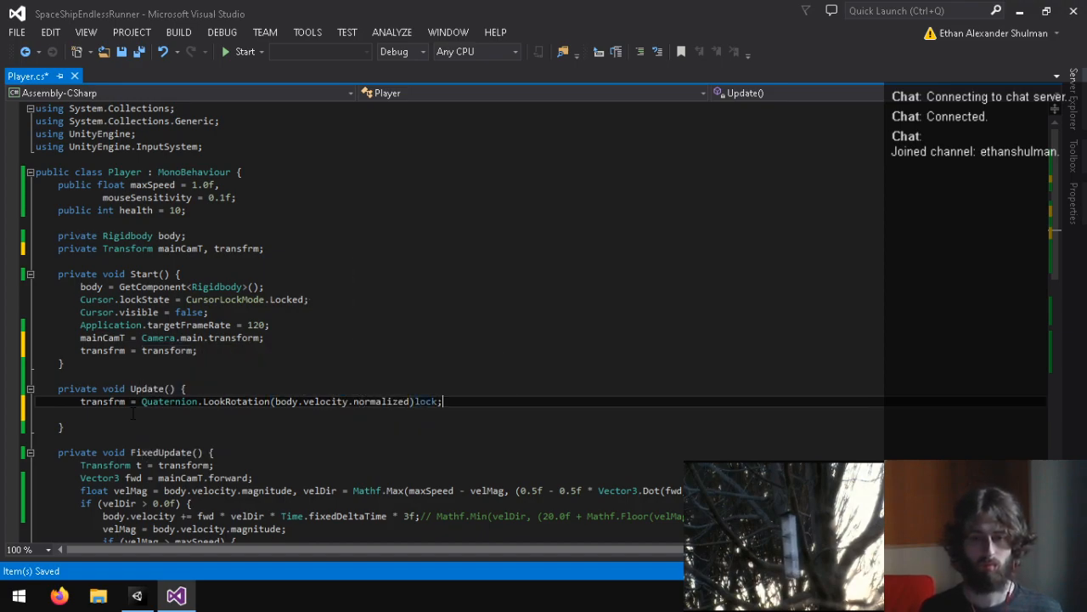
key(ctrl+s)
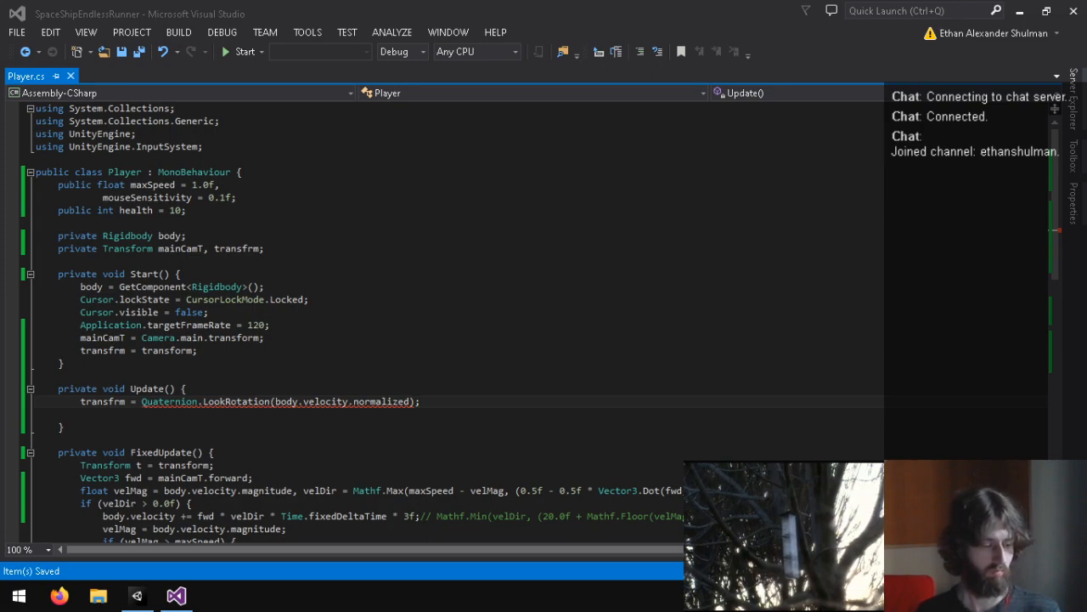
Step: Make the Update assignment target the localRotation property of transfrm
key(alt+Tab)
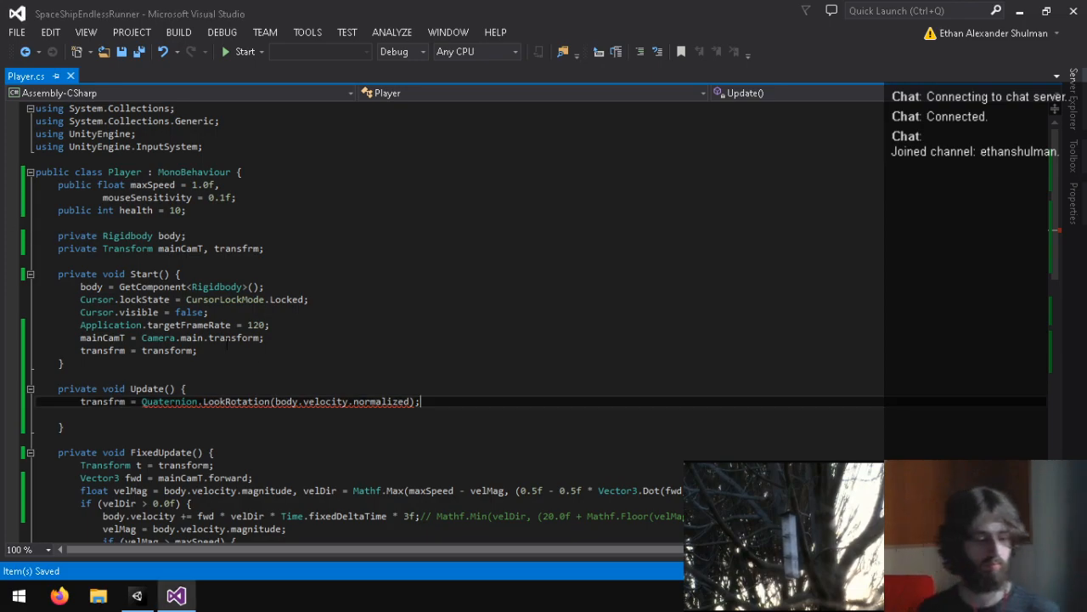
mouse_move(375, 398)
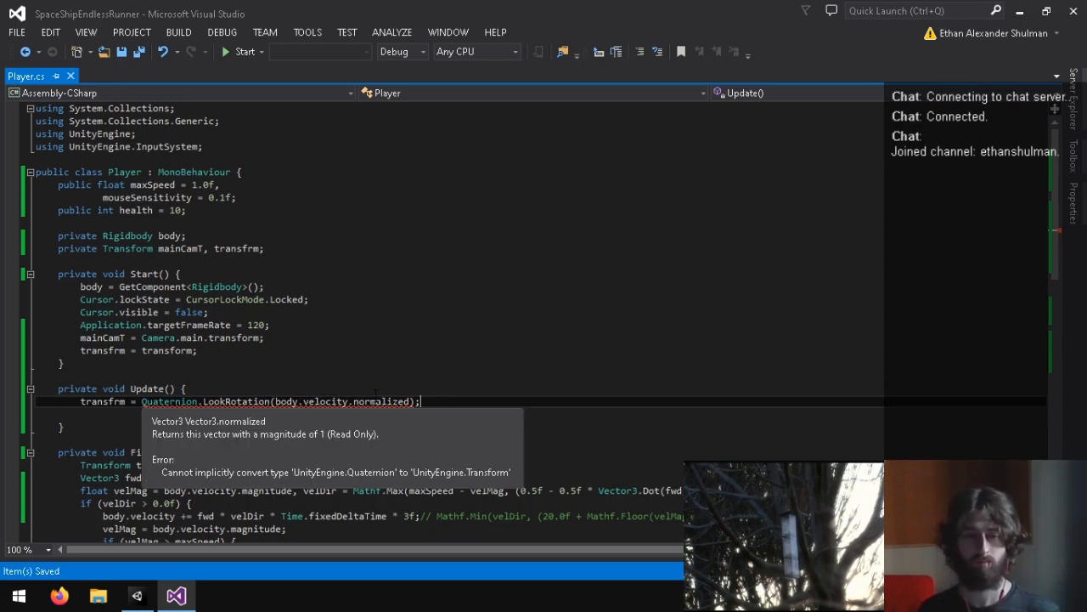
click(127, 401)
text(.rotation)
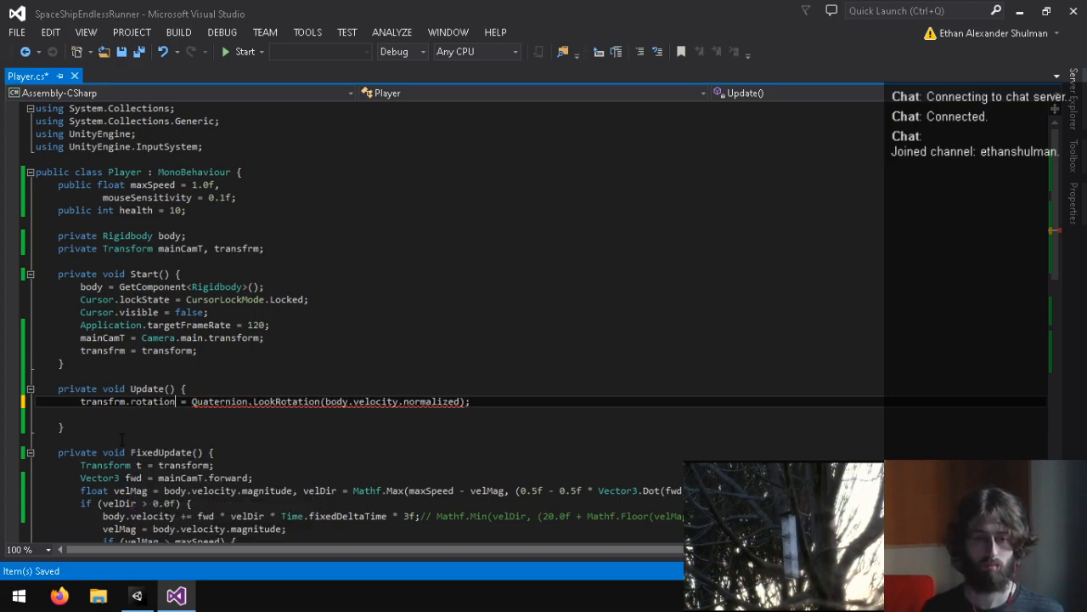
key(BackSpace)
key(BackSpace)
key(BackSpace)
key(BackSpace)
key(BackSpace)
key(BackSpace)
key(BackSpace)
key(BackSpace)
text(localRotation)
key(Down)
text(main)
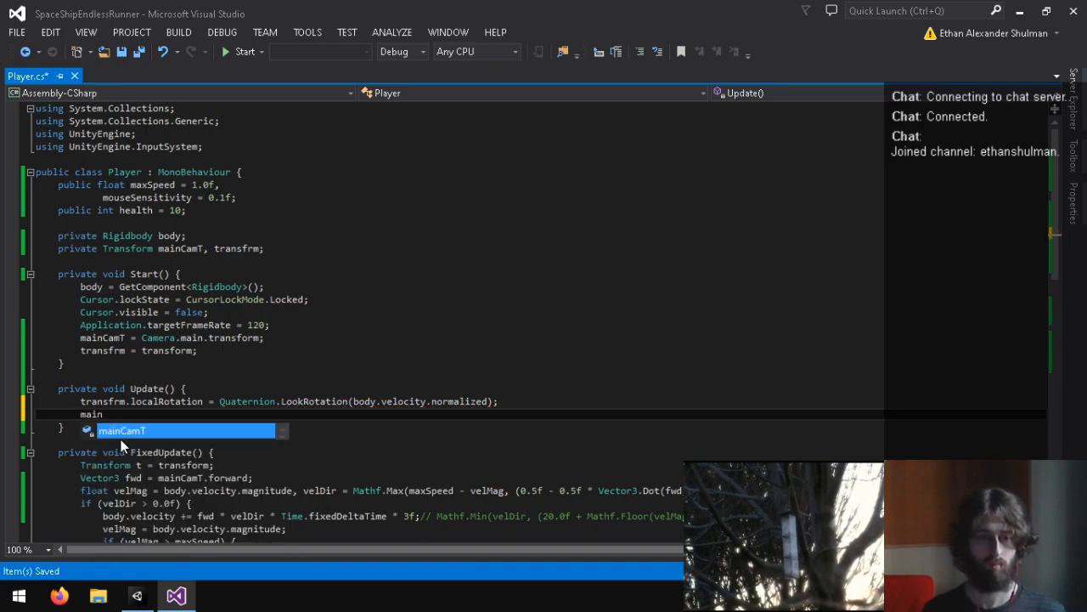
text(CamT.rot)
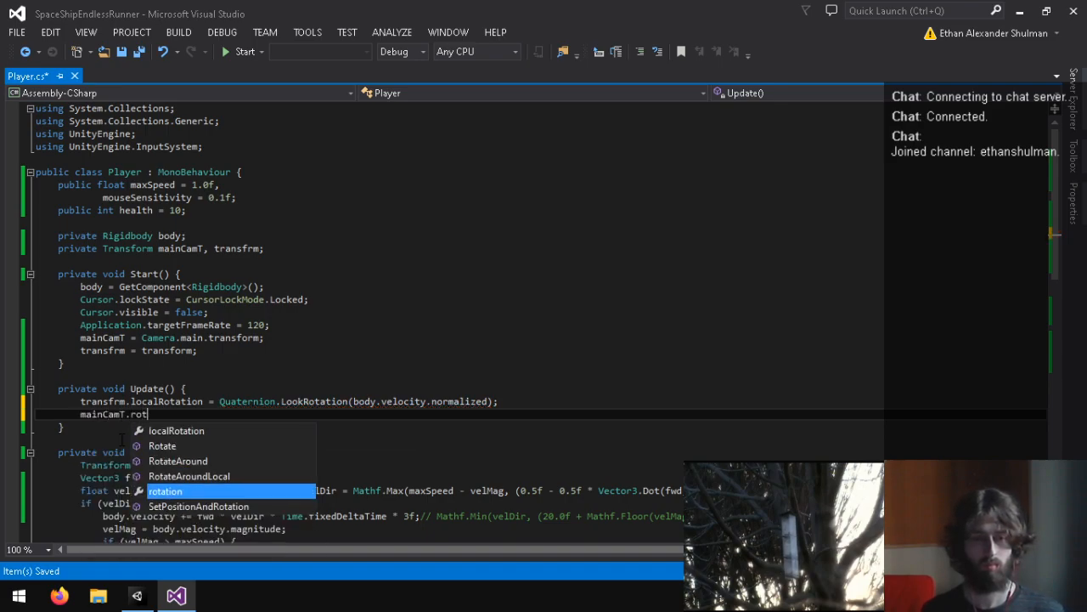
text(ation = Quat)
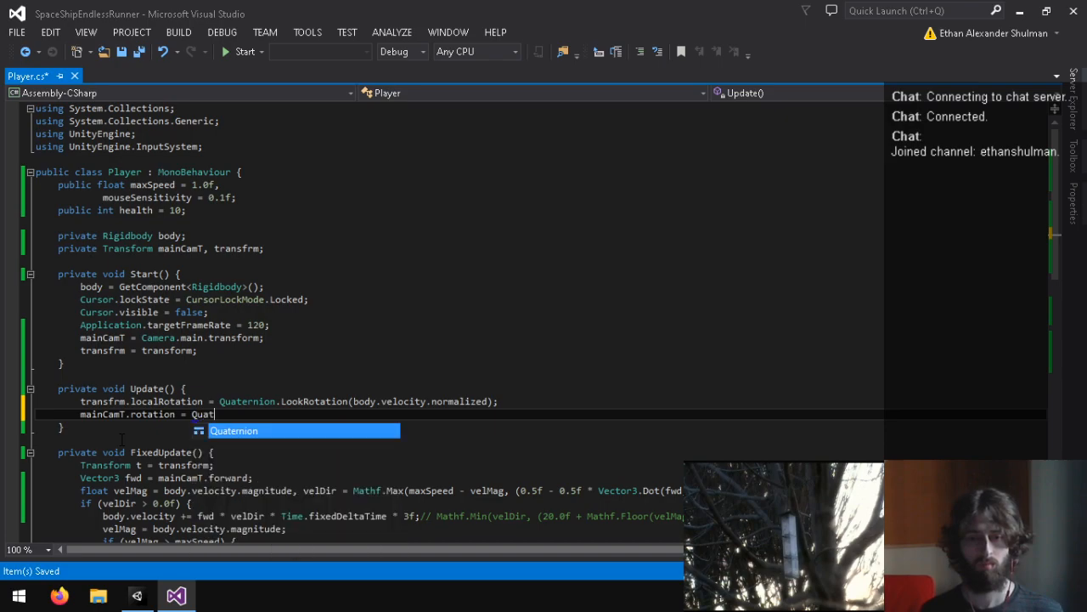
key(BackSpace)
key(BackSpace)
key(BackSpace)
key(BackSpace)
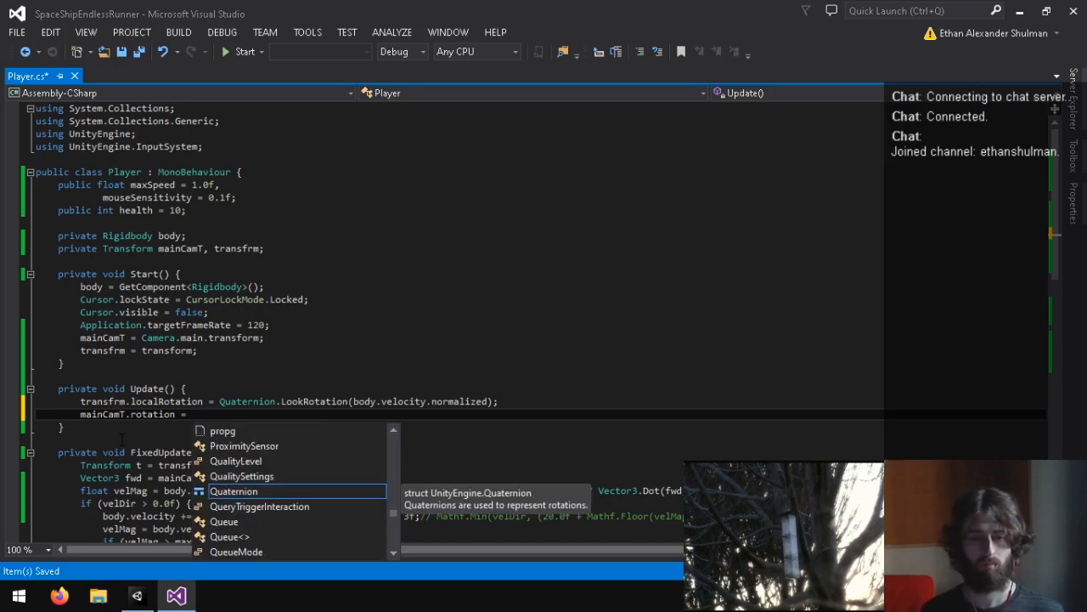
key(Escape)
scroll(193, 344, down, 2)
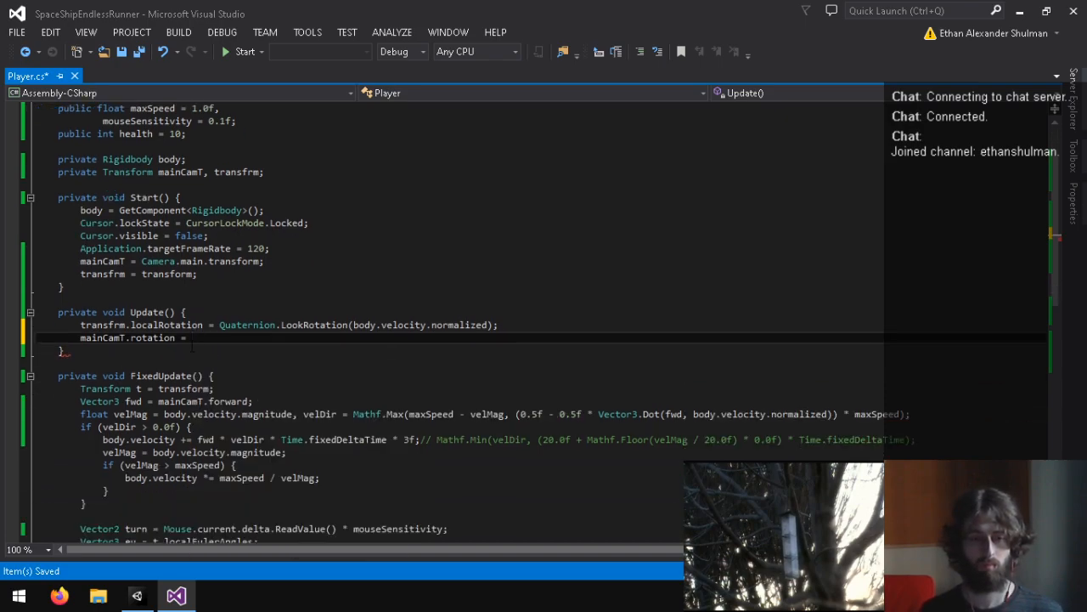
key(ctrl+x)
Step: Delete the Transform t = transform; line from FixedUpdate
scroll(254, 333, down, 4)
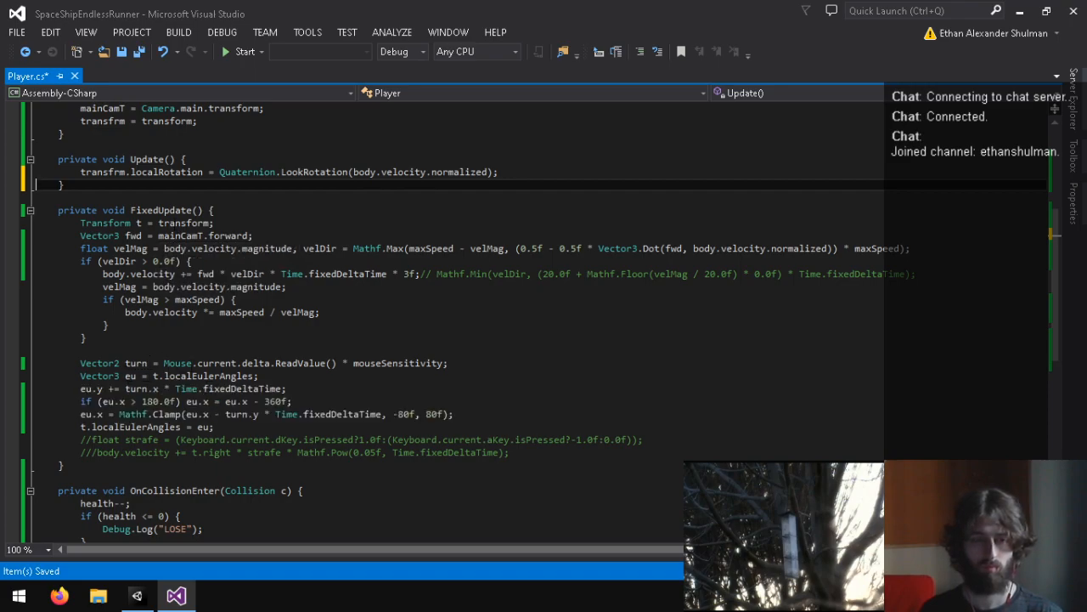
triple_click(188, 223)
key(Delete)
scroll(188, 223, up, 5)
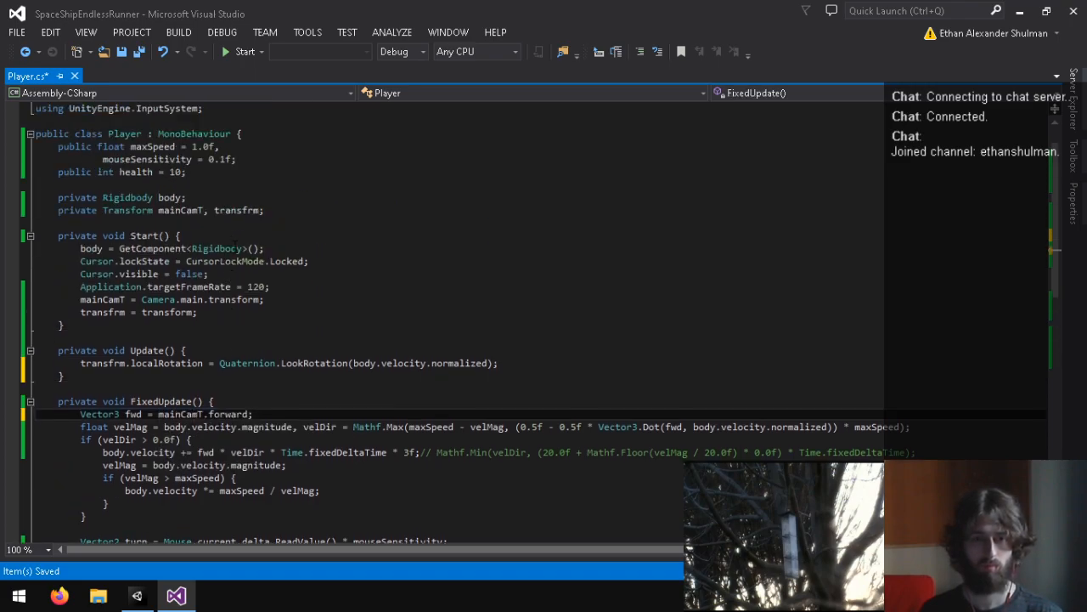
scroll(235, 266, down, 3)
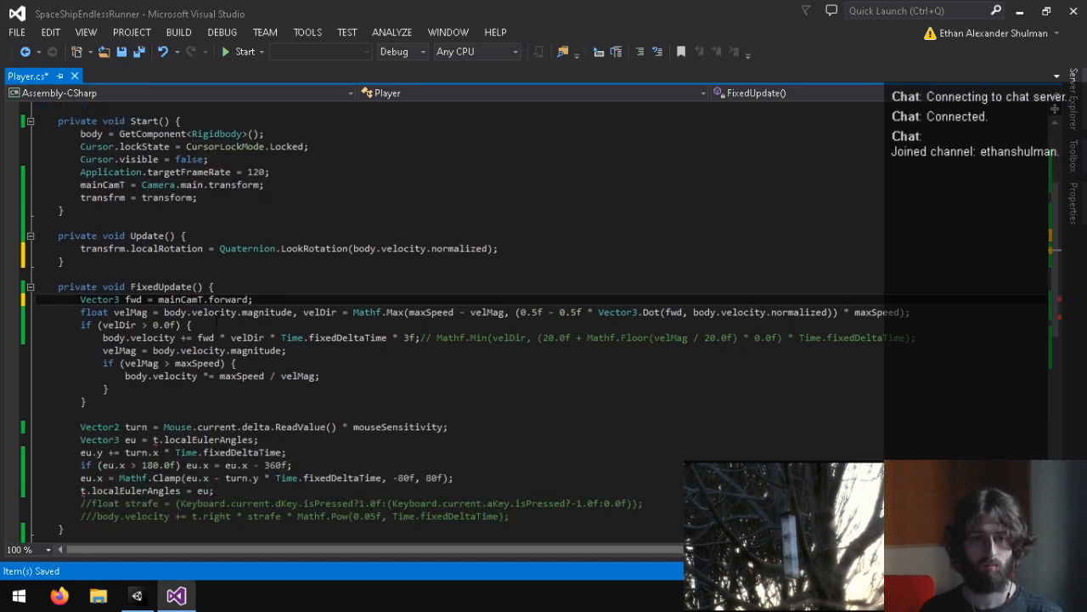
Step: Replace t with mainCamT in both localEulerAngles statements of FixedUpdate and save the script
click(157, 440)
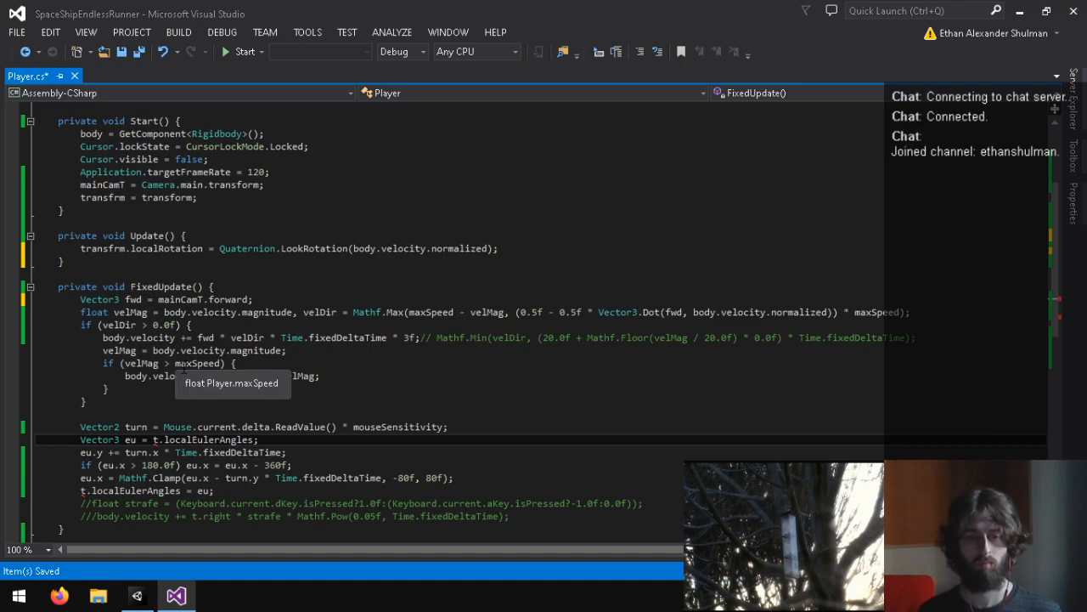
scroll(196, 363, down, 3)
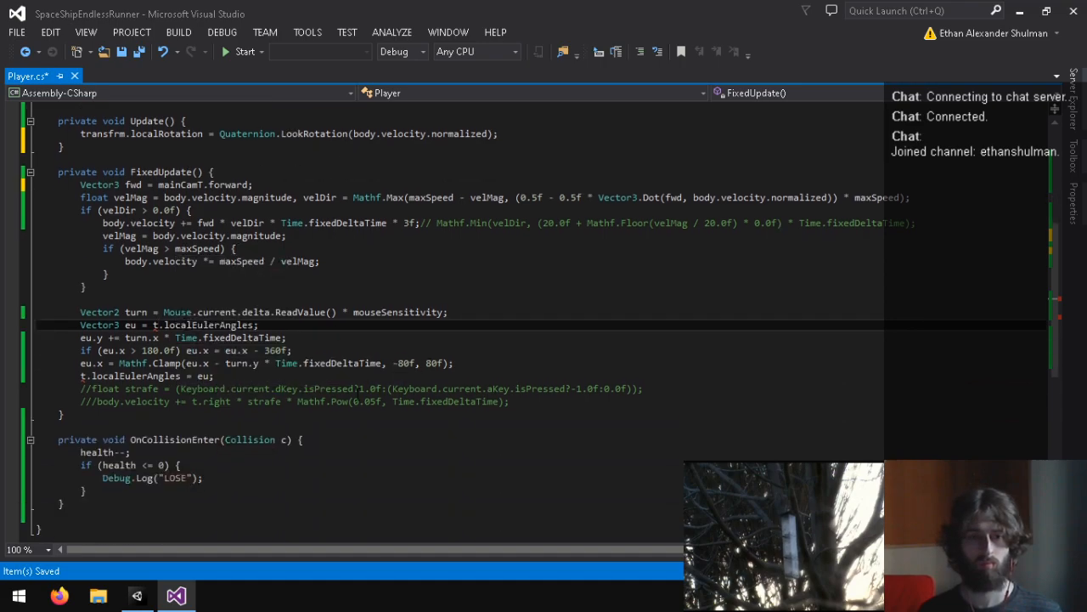
key(BackSpace)
text(mainCamT)
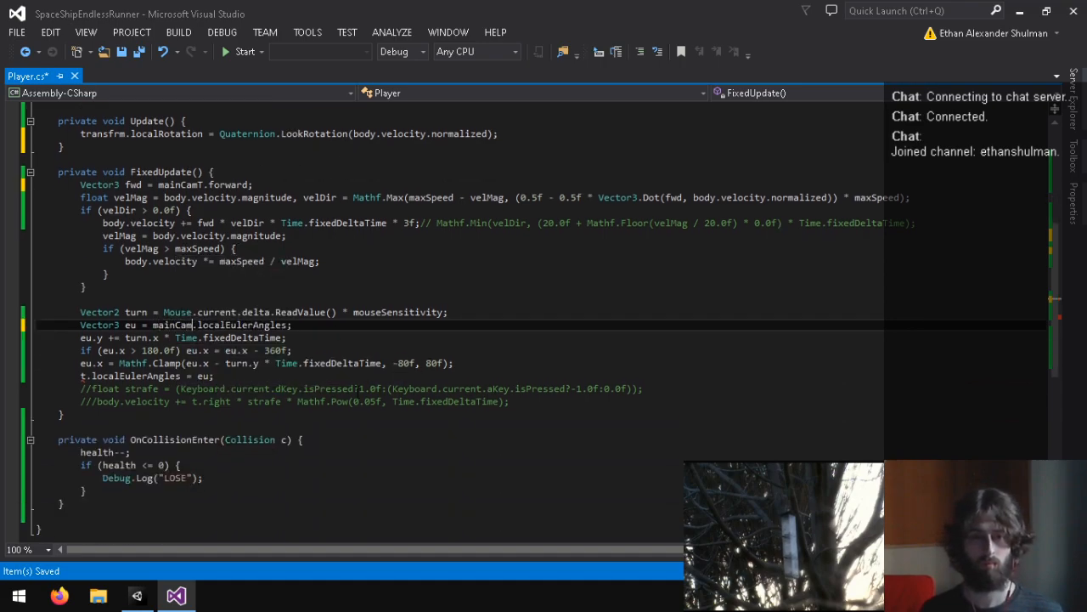
click(81, 375)
key(Delete)
text(mainCamT)
text(T)
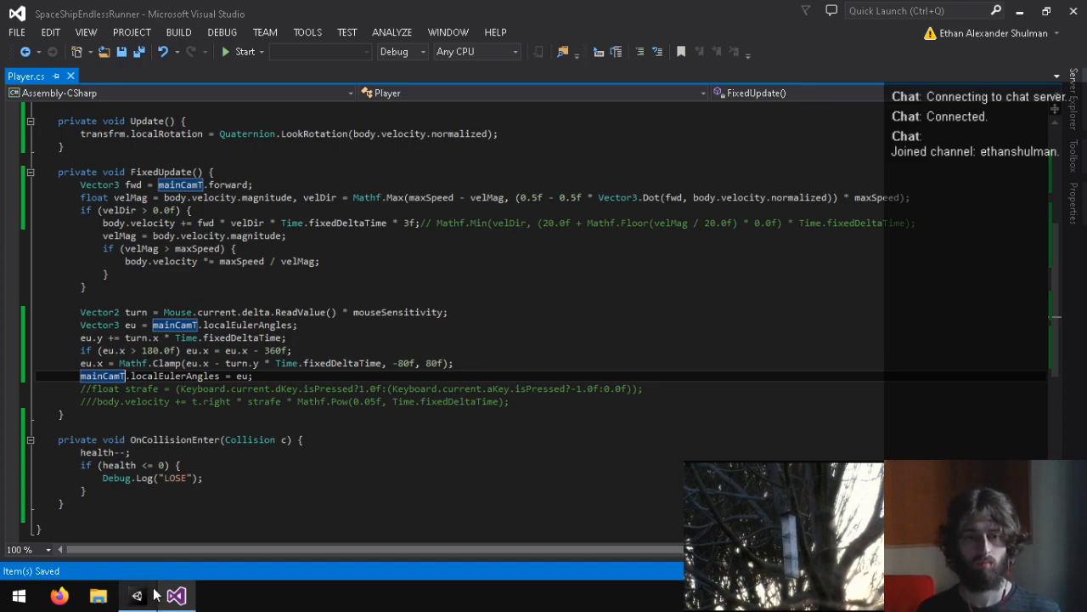
Step: Switch to Unity and play-test the Yard scene with the camera-based steering, stopping play mode when done
click(139, 593)
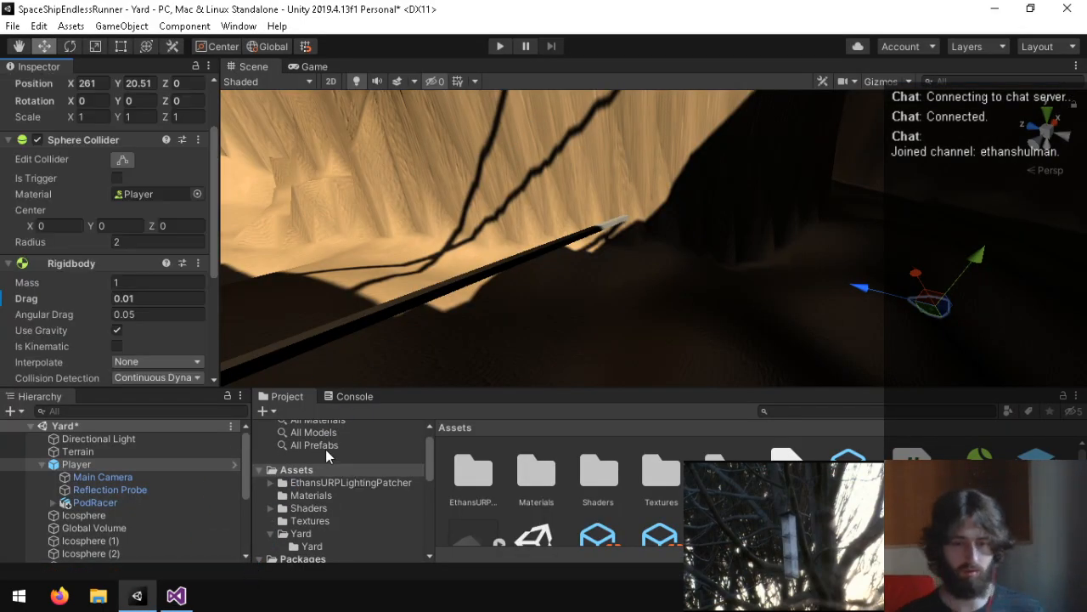
click(494, 44)
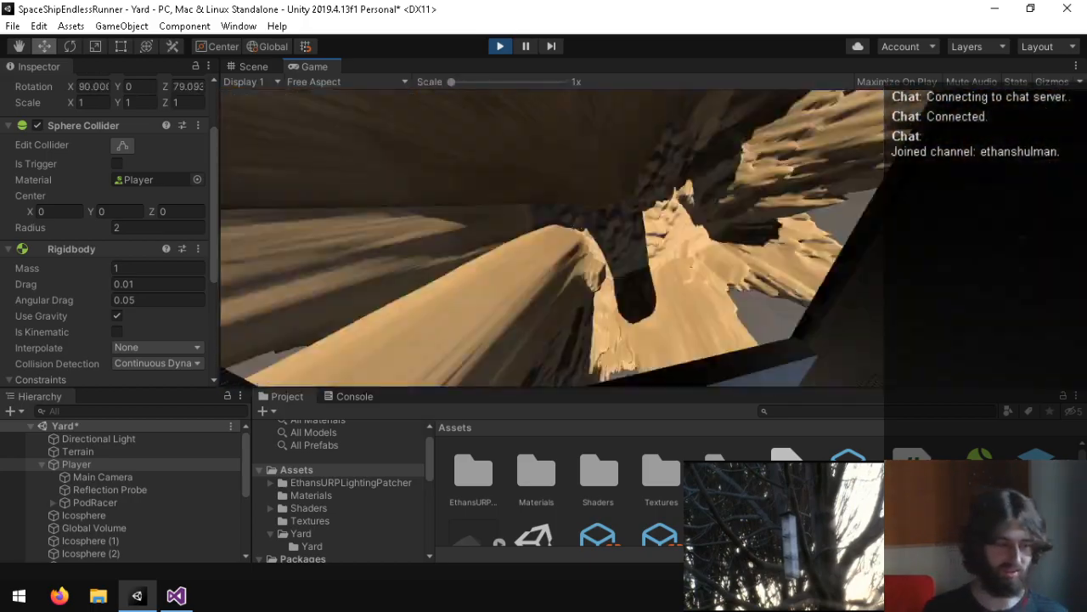
key(ctrl+p)
Step: Return to Visual Studio and review the Player script's Start, Update and FixedUpdate code, focusing on the LookRotation call
click(176, 595)
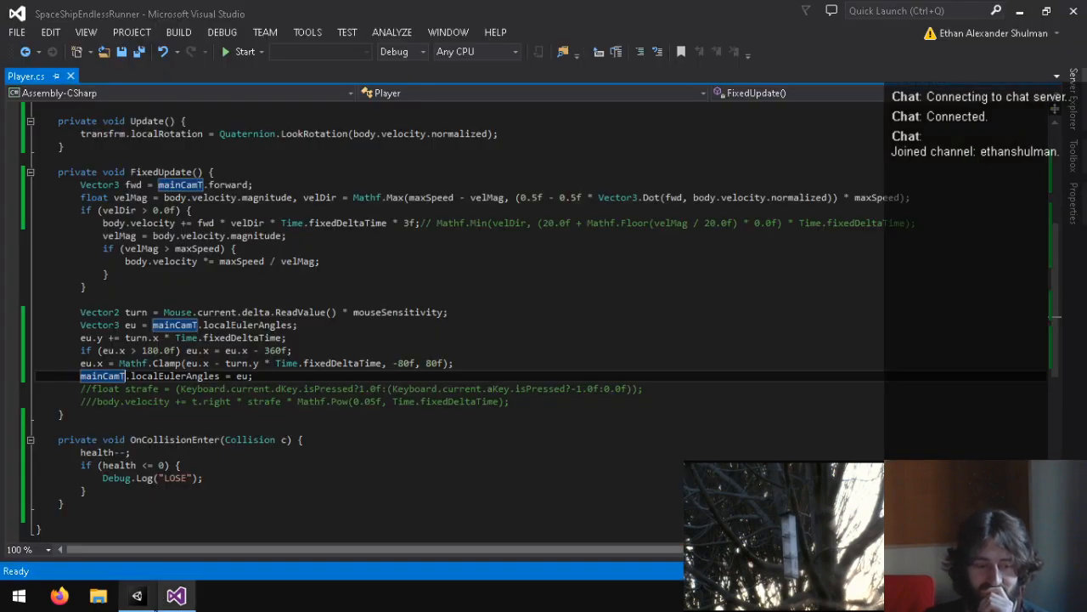
scroll(286, 353, up, 7)
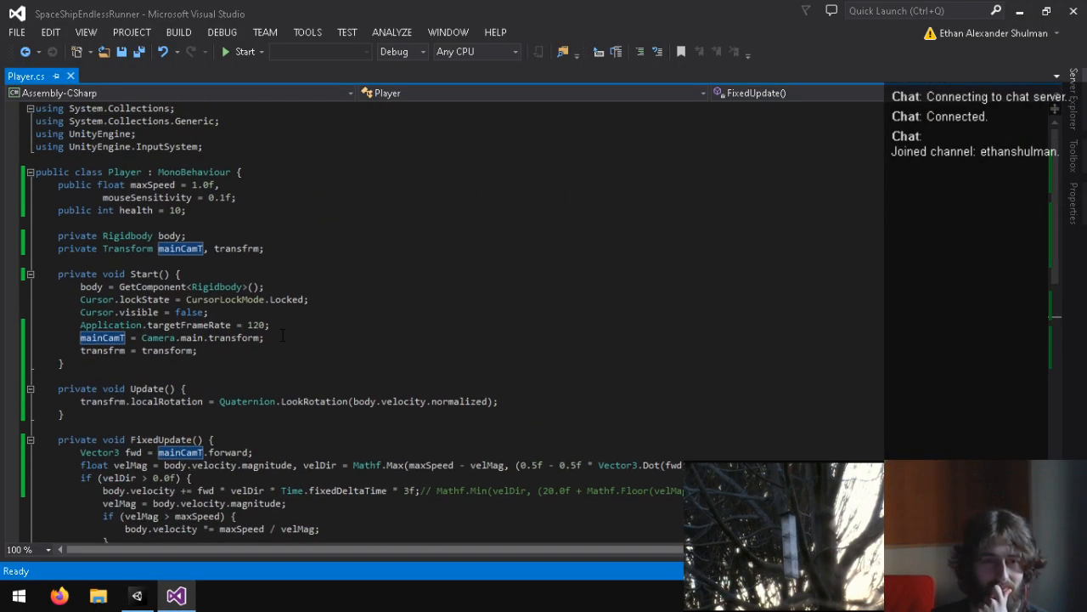
scroll(252, 360, down, 2)
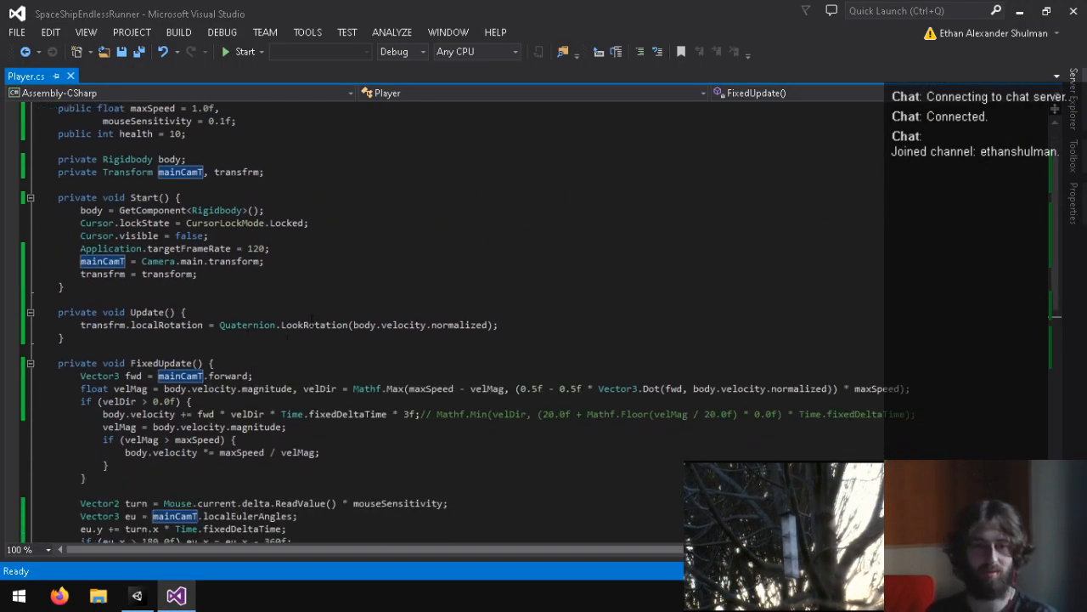
click(340, 330)
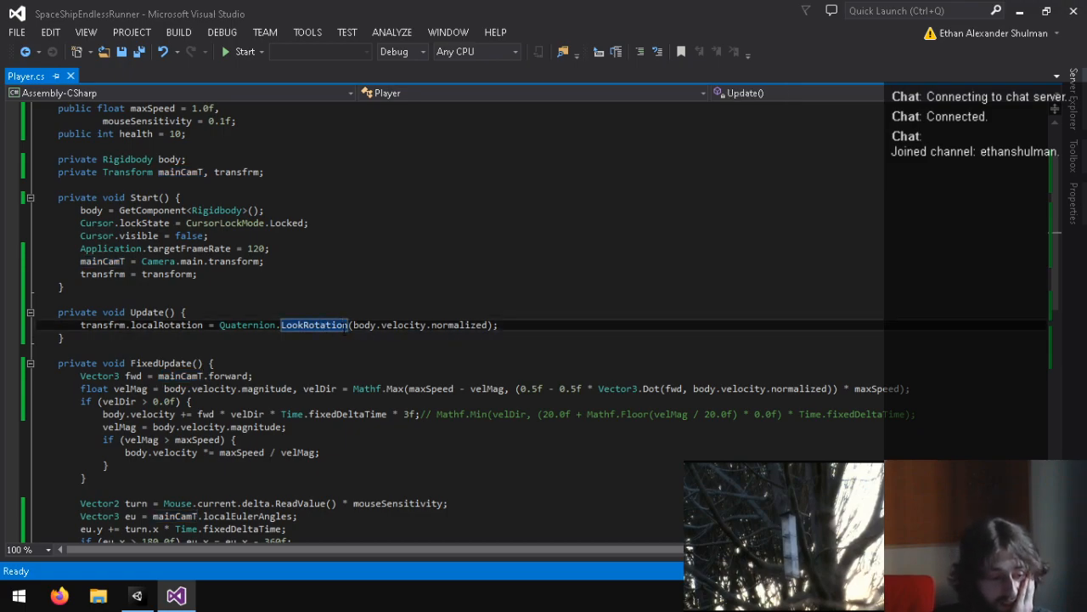
scroll(346, 333, down, 3)
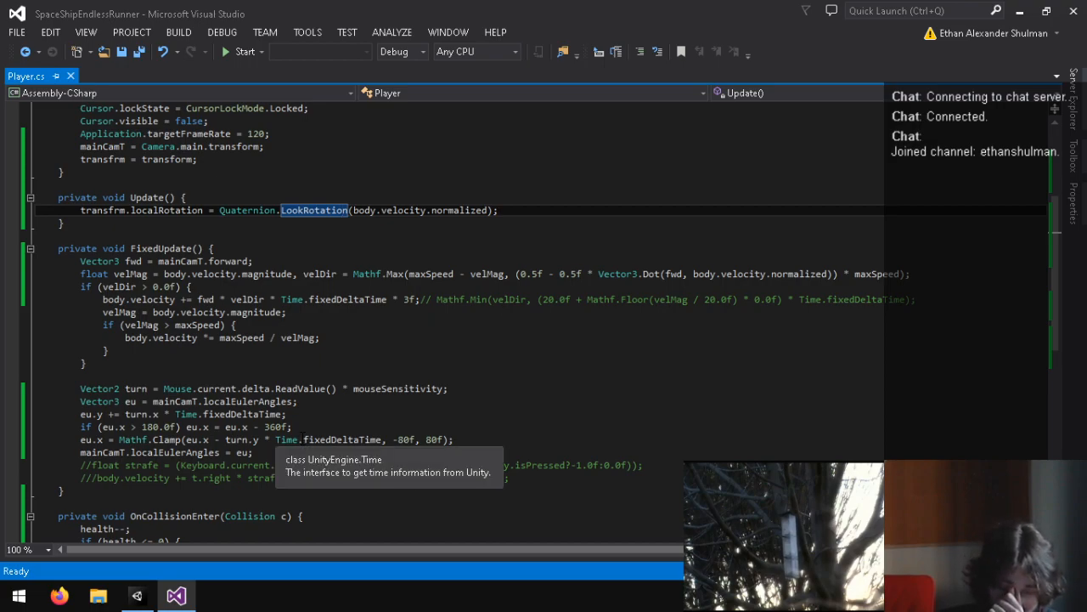
Step: Switch back to Unity and run the Yard scene again to check the ship's rotation in flight, stopping play mode when done
click(136, 596)
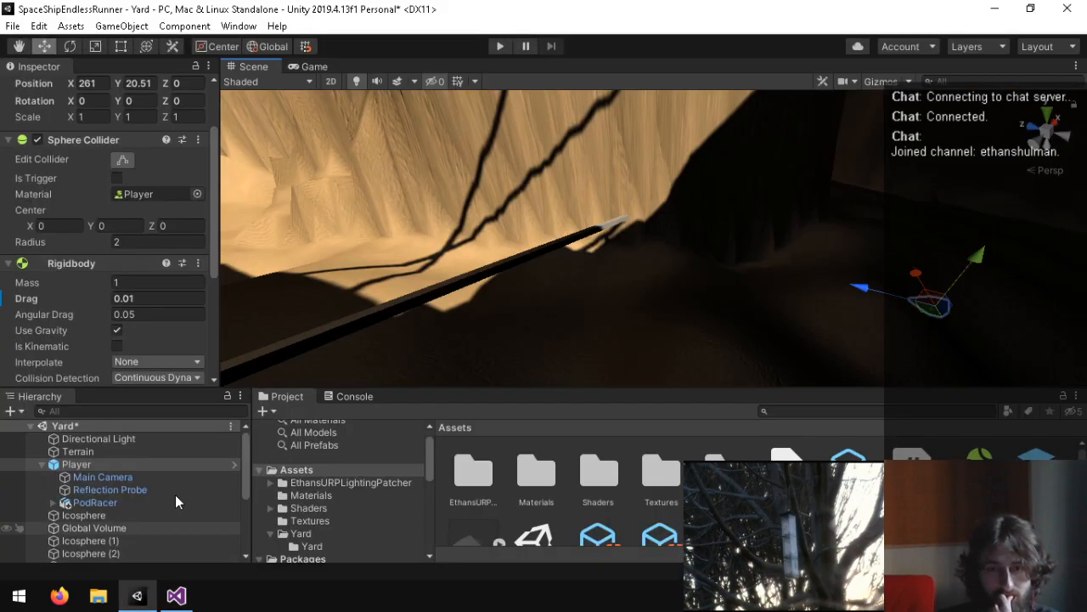
click(491, 47)
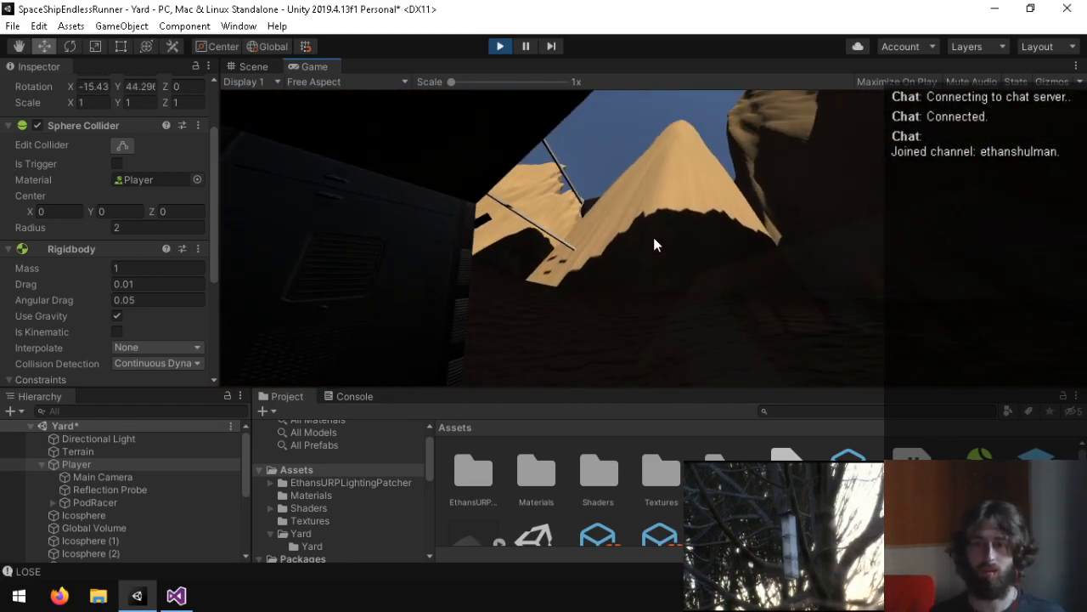
key(ctrl+p)
Step: Inspect the transforms of the Main Camera and Player objects and switch back to the Player script in Visual Studio
click(116, 479)
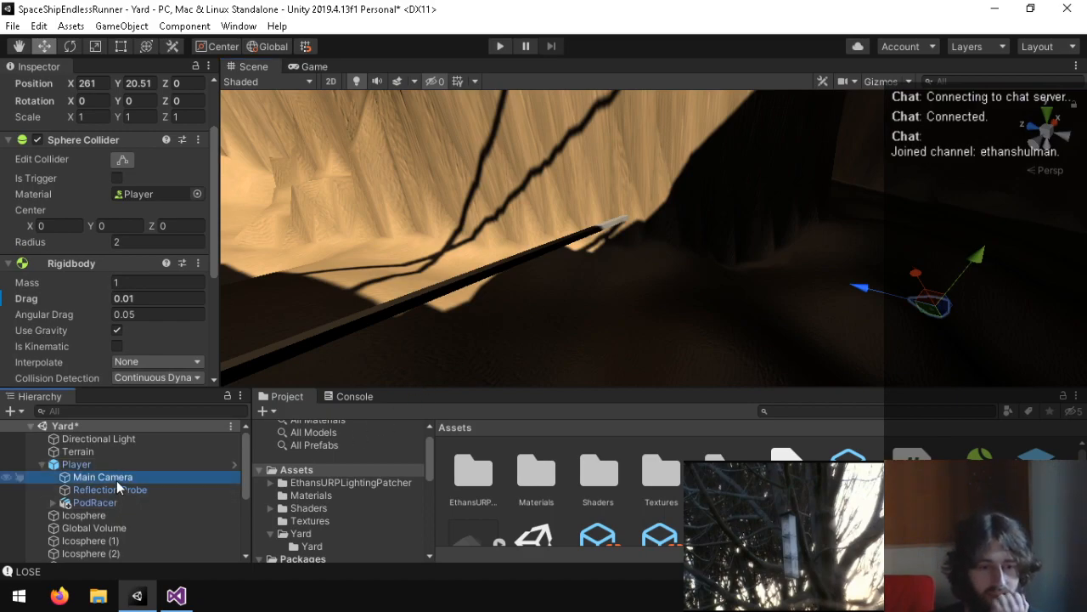
scroll(22, 261, up, 2)
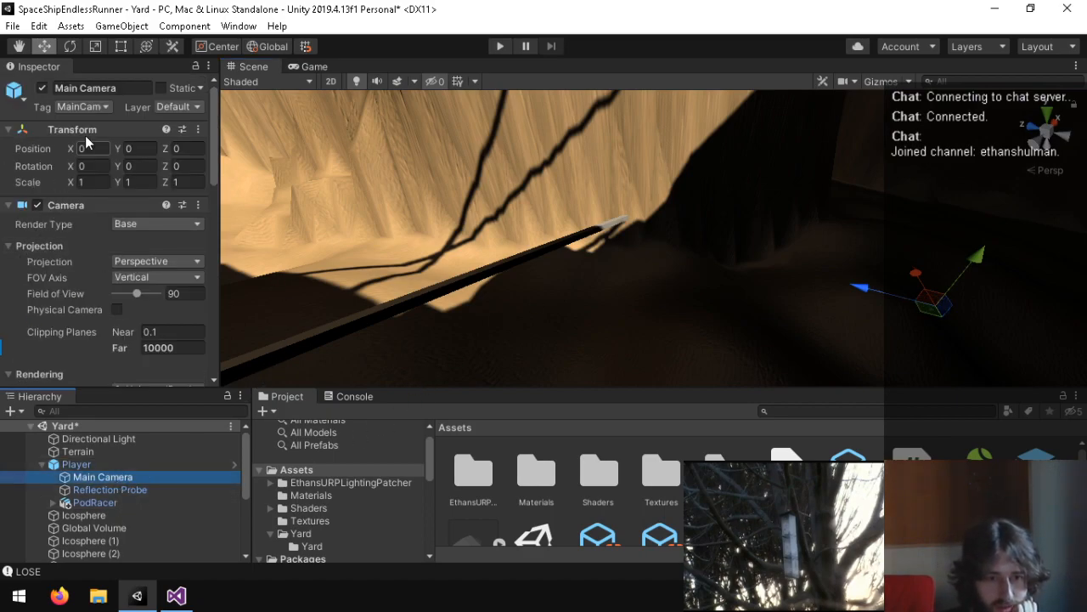
click(99, 463)
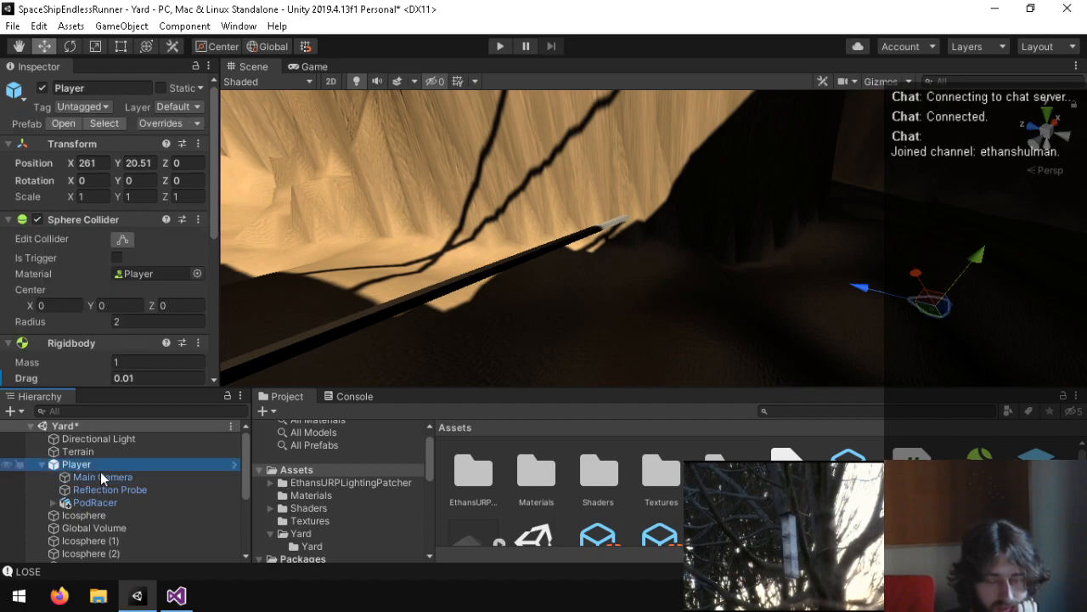
click(177, 595)
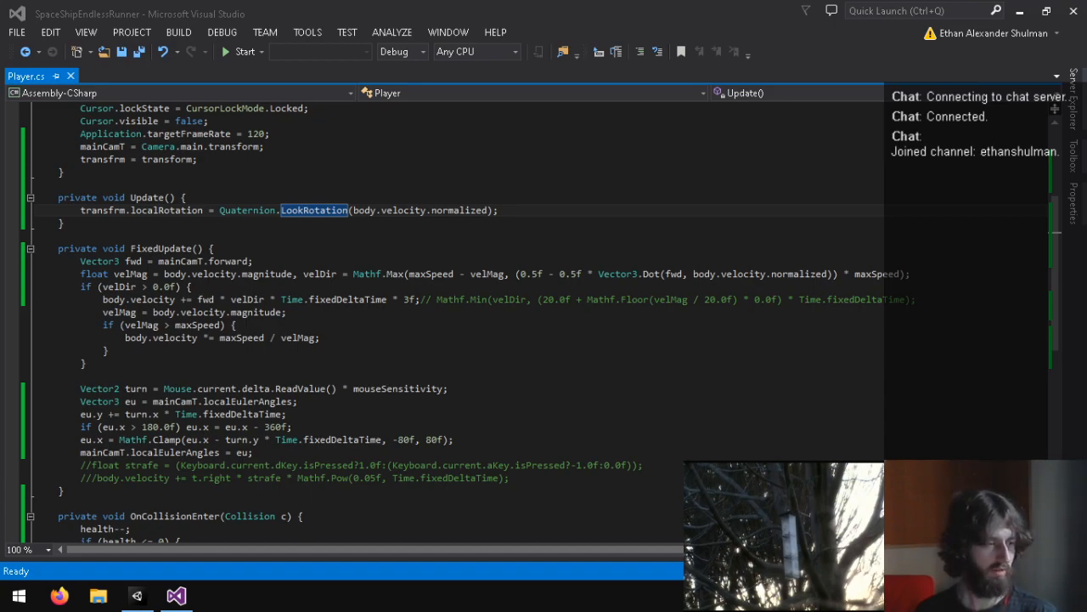
Step: In the Player script's FixedUpdate, replace both mainCamT.localEulerAngles references with mainCamT.eulerAngles and save the script
key(alt+Tab)
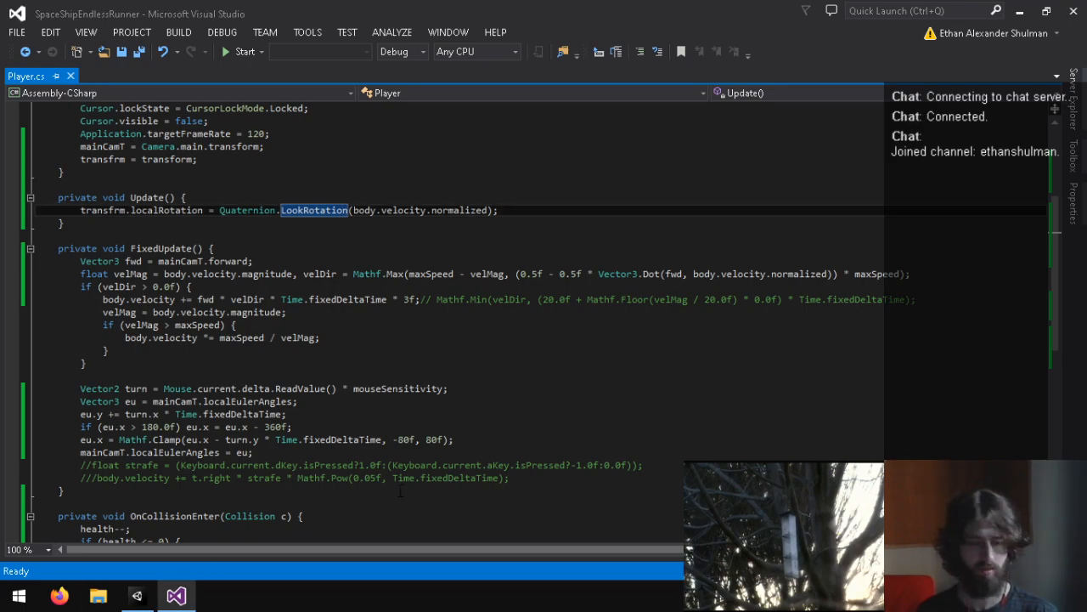
scroll(449, 229, up, 1)
click(449, 248)
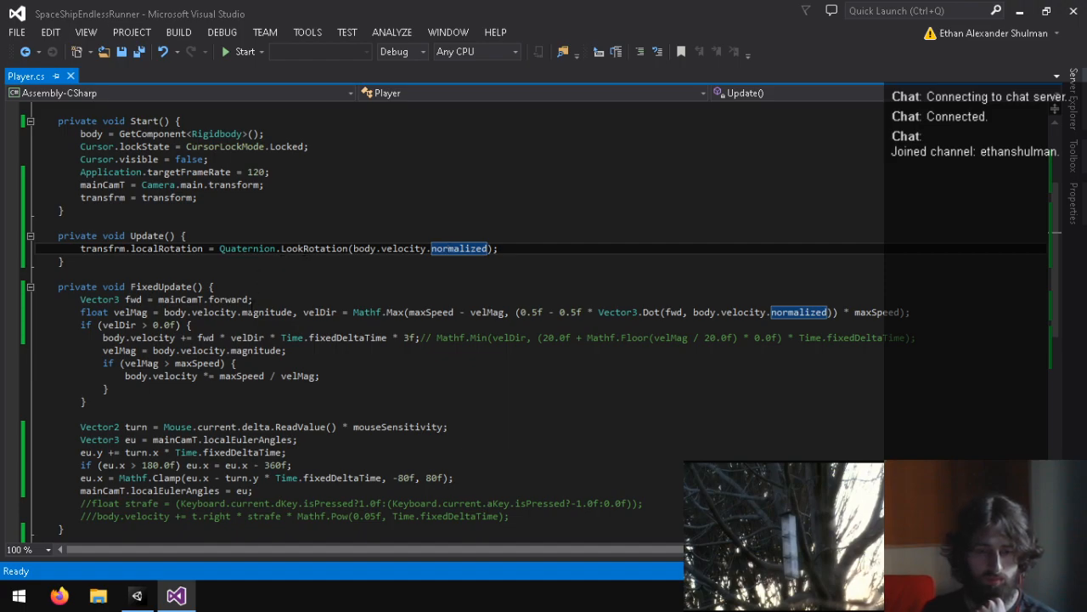
click(165, 491)
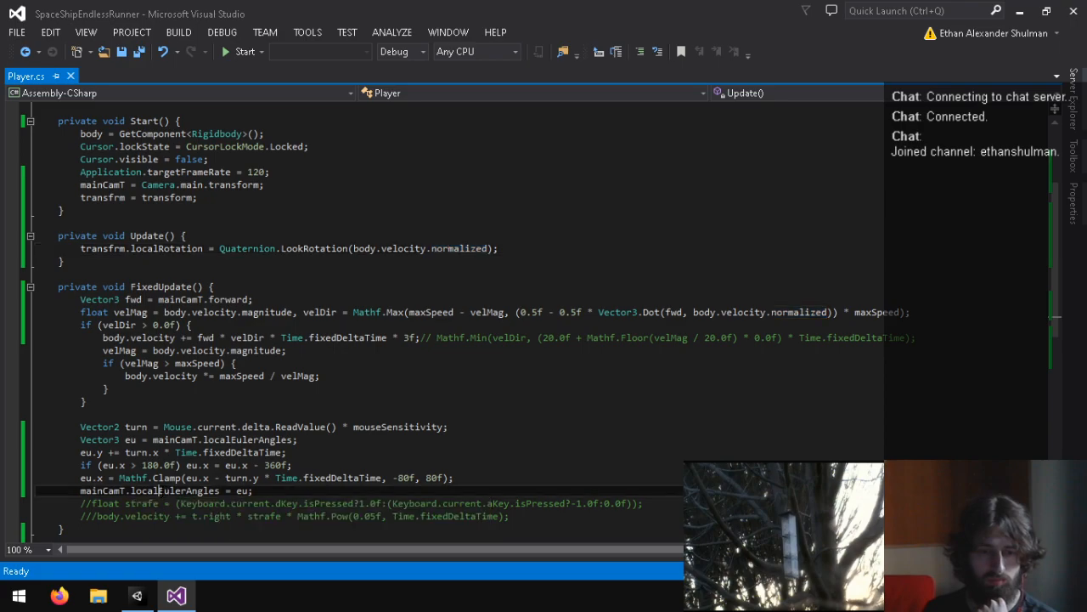
drag(165, 492, 133, 493)
text(e)
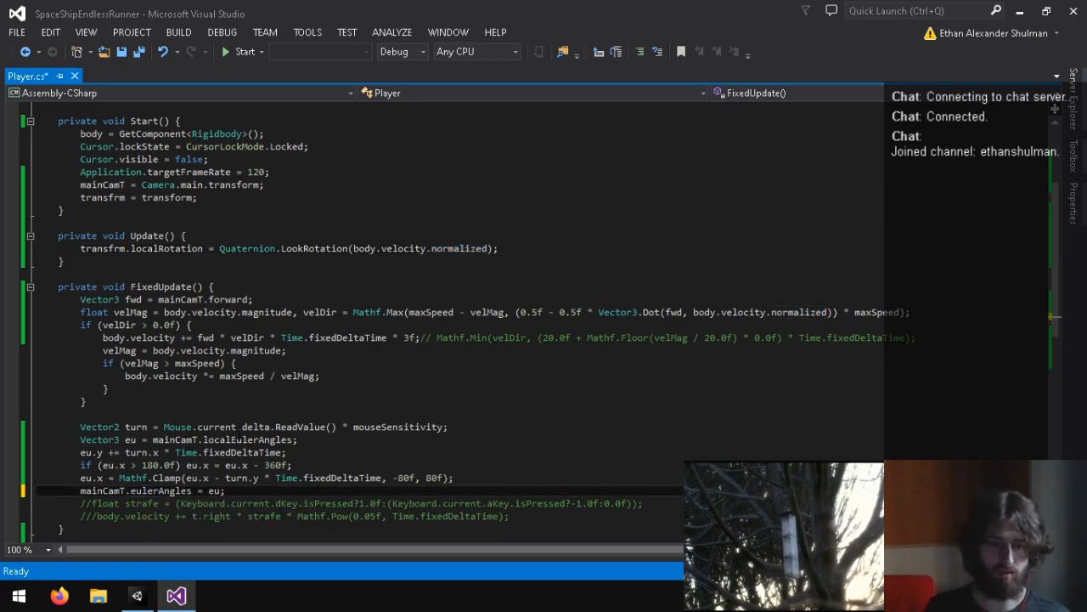
drag(238, 440, 206, 440)
text(e)
key(ctrl+s)
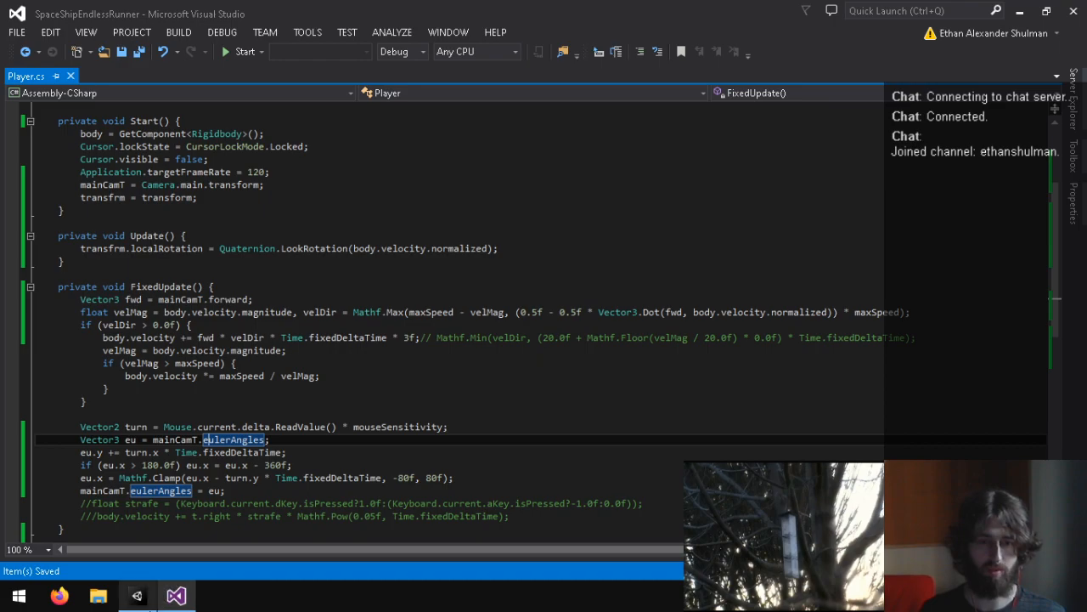
Step: Switch to Unity and play-test the Yard scene with the world-space camera angles, then return to the Player script in Visual Studio
mouse_move(136, 595)
click(144, 510)
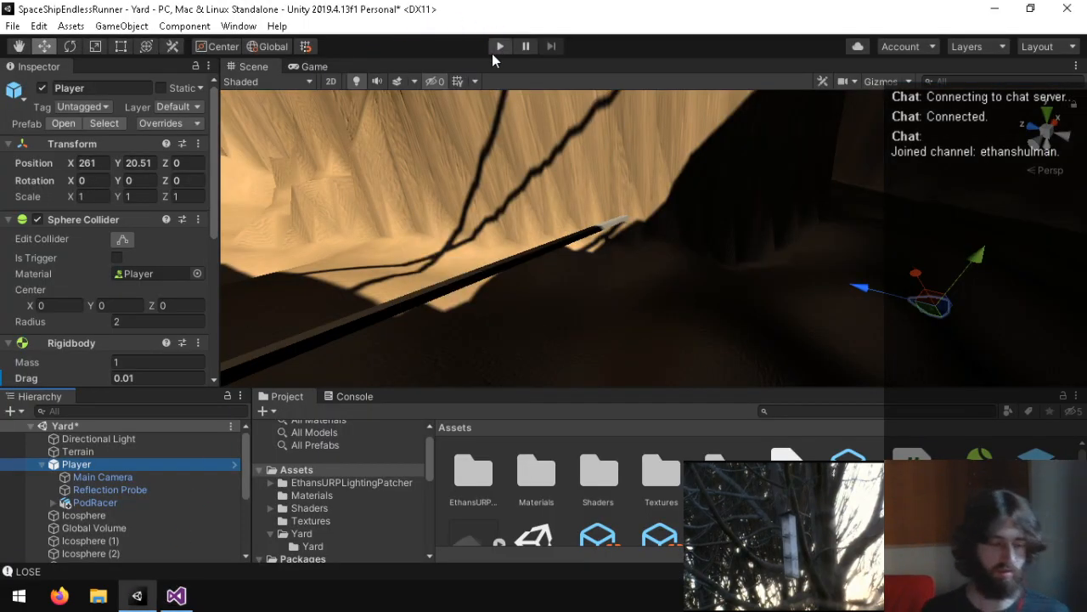
click(497, 51)
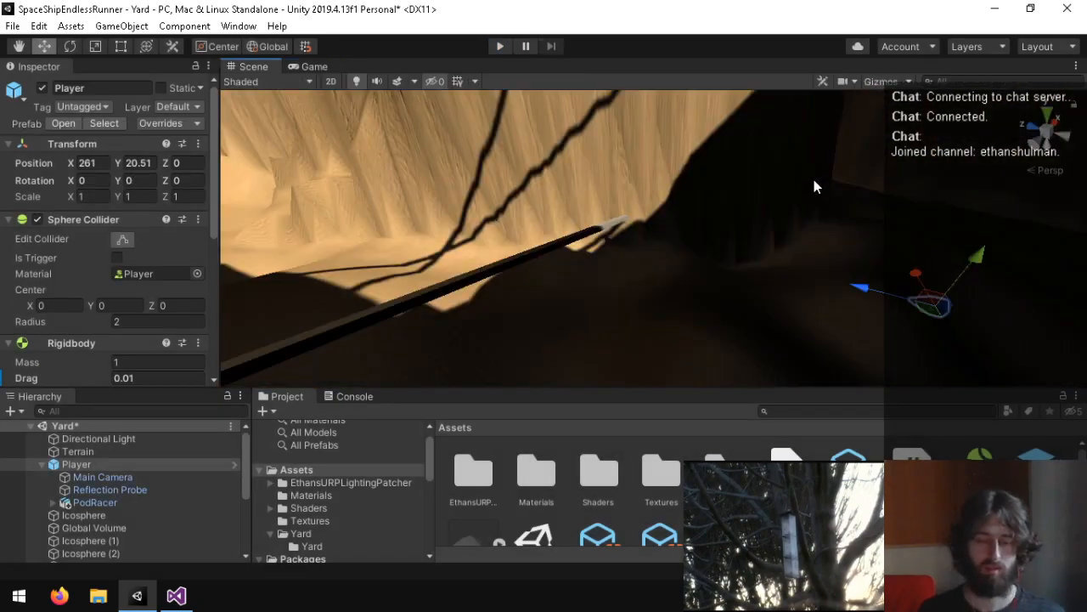
click(175, 594)
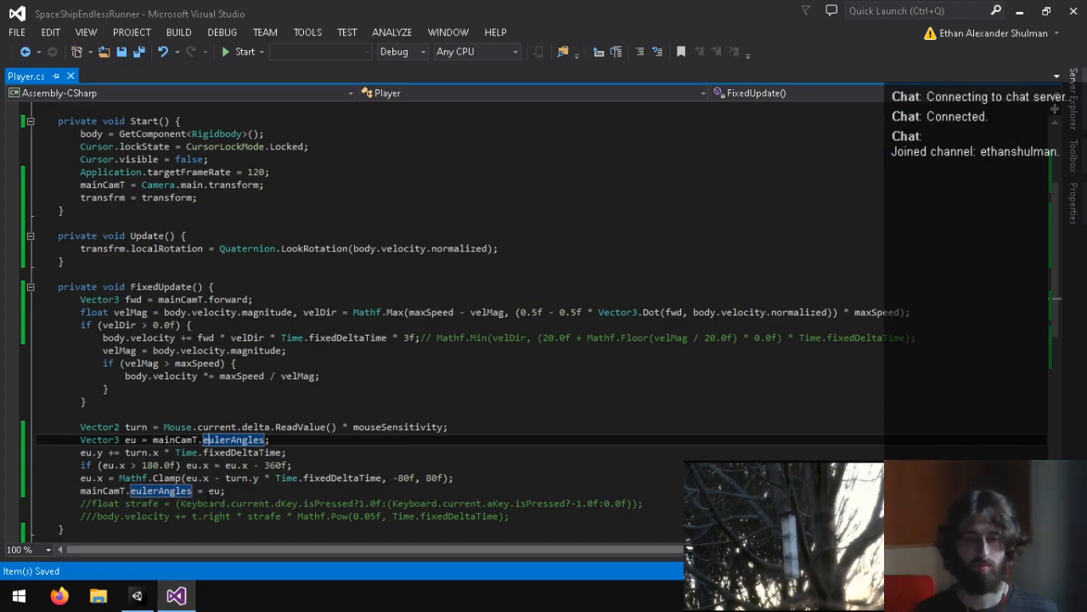
click(220, 479)
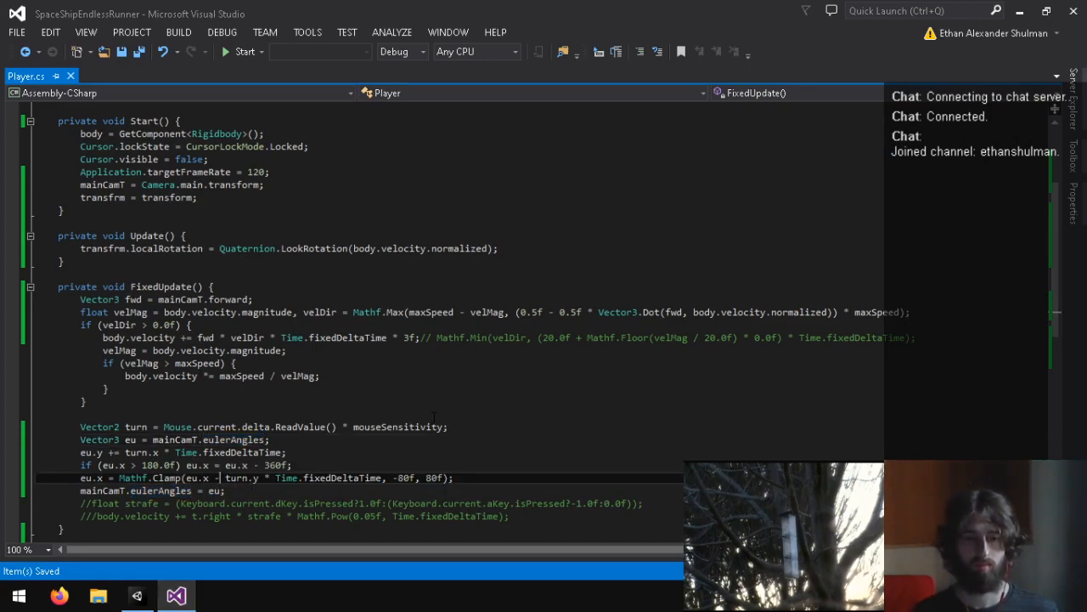
key(ctrl+x)
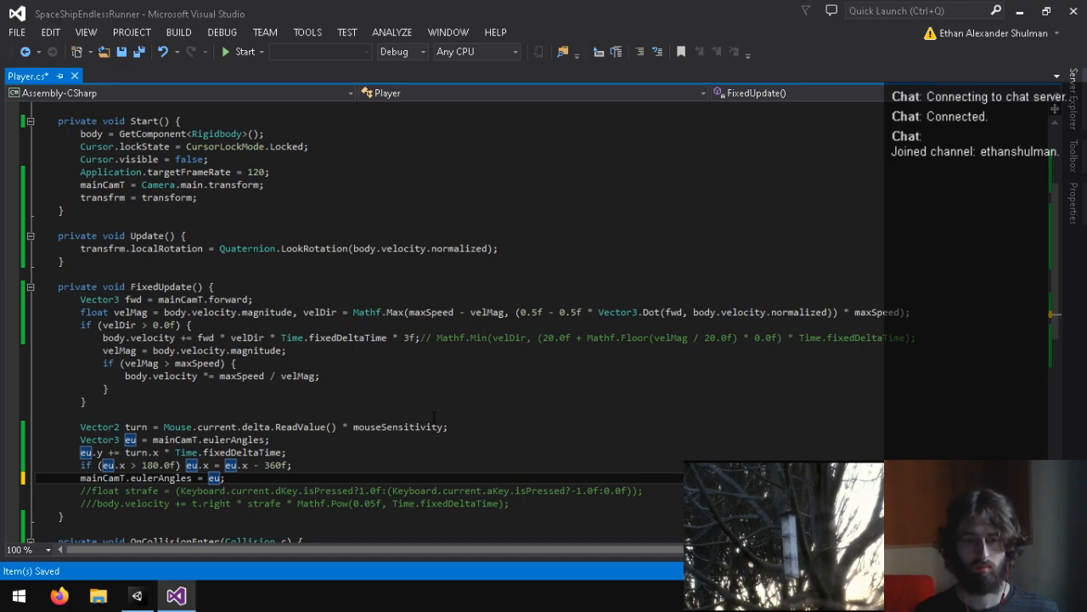
key(ctrl+z)
key(ctrl+z)
key(ctrl+z)
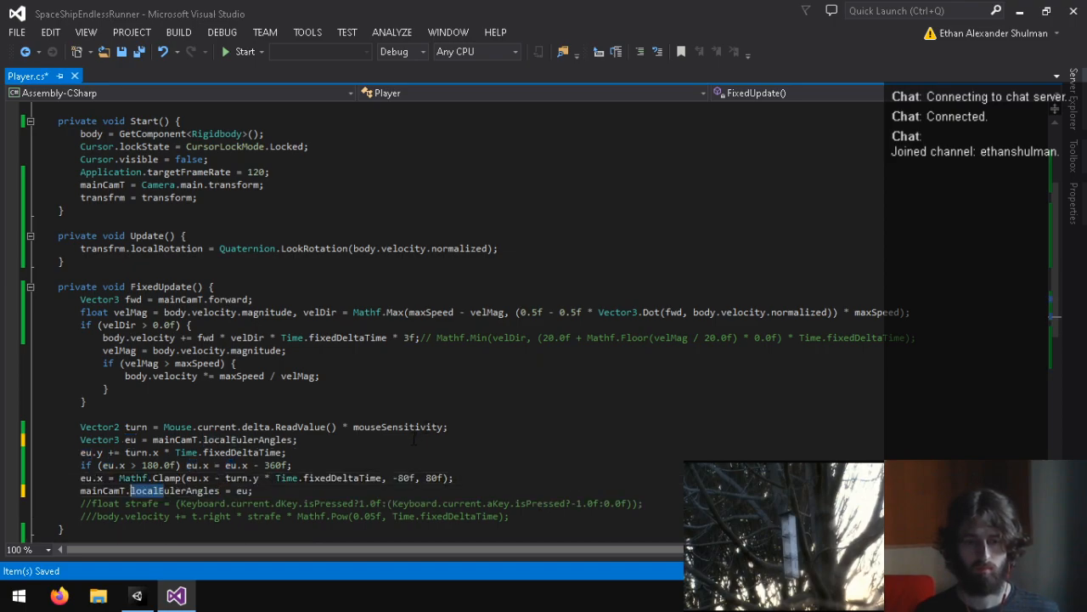
key(ctrl+y)
key(ctrl+y)
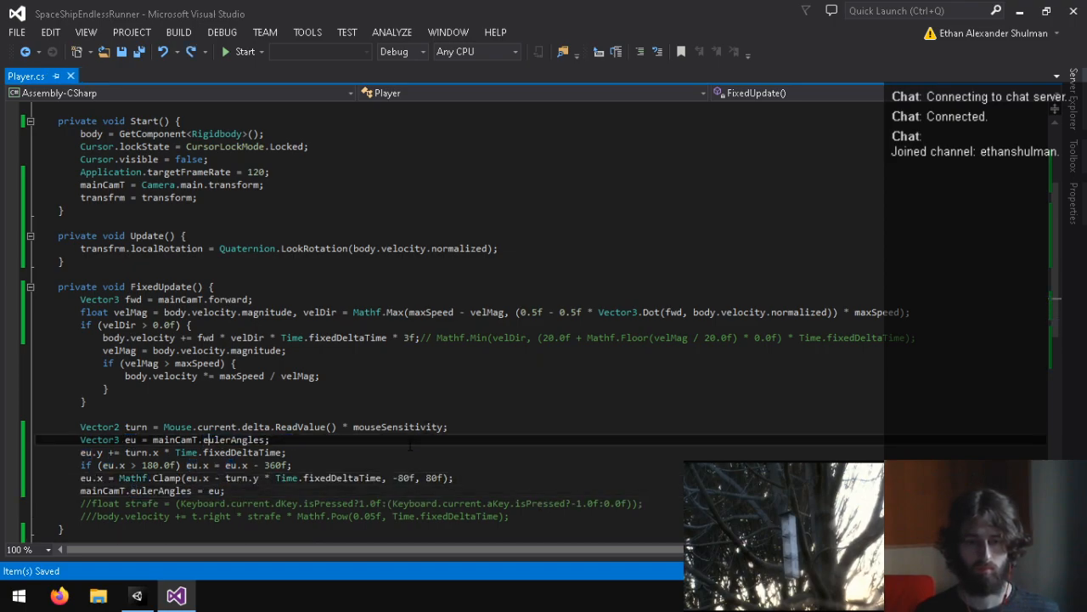
Step: Review the localRotation assignment in Update and play-test the Yard scene twice in Unity, stopping play mode after each run
click(363, 452)
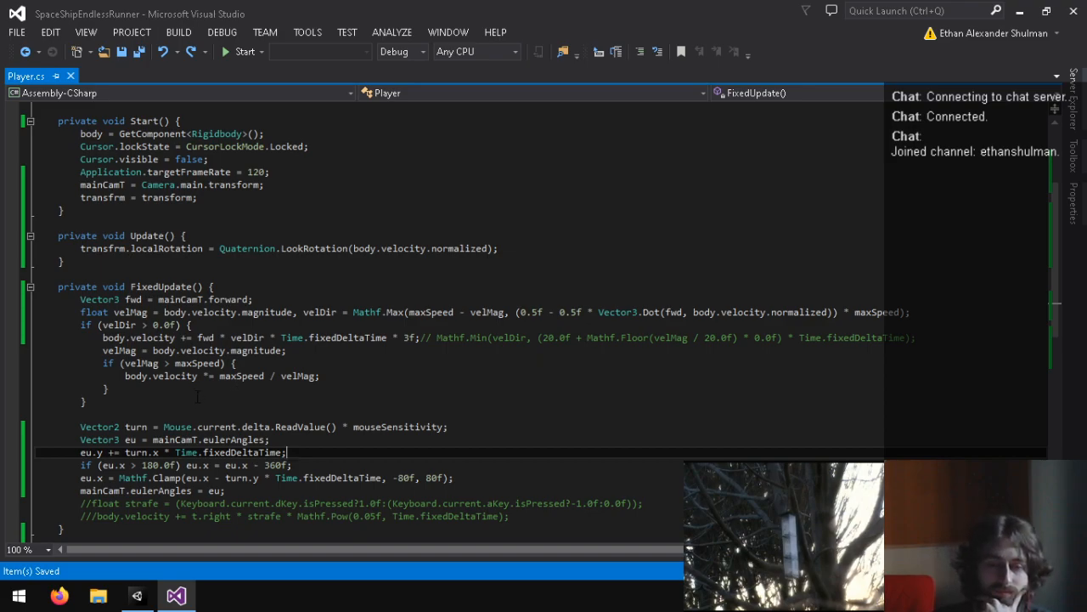
click(141, 248)
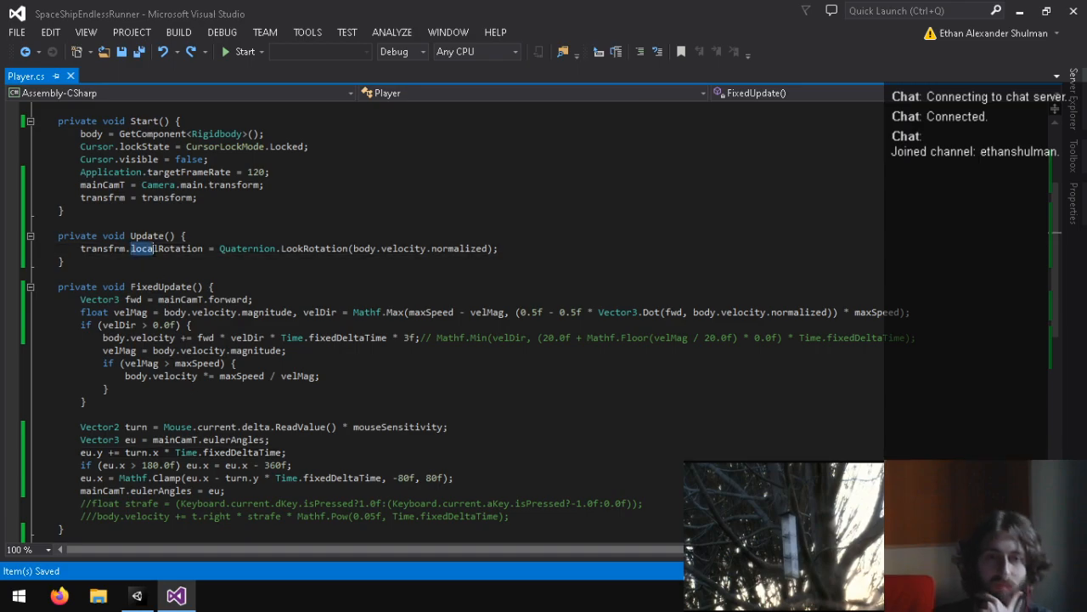
click(174, 235)
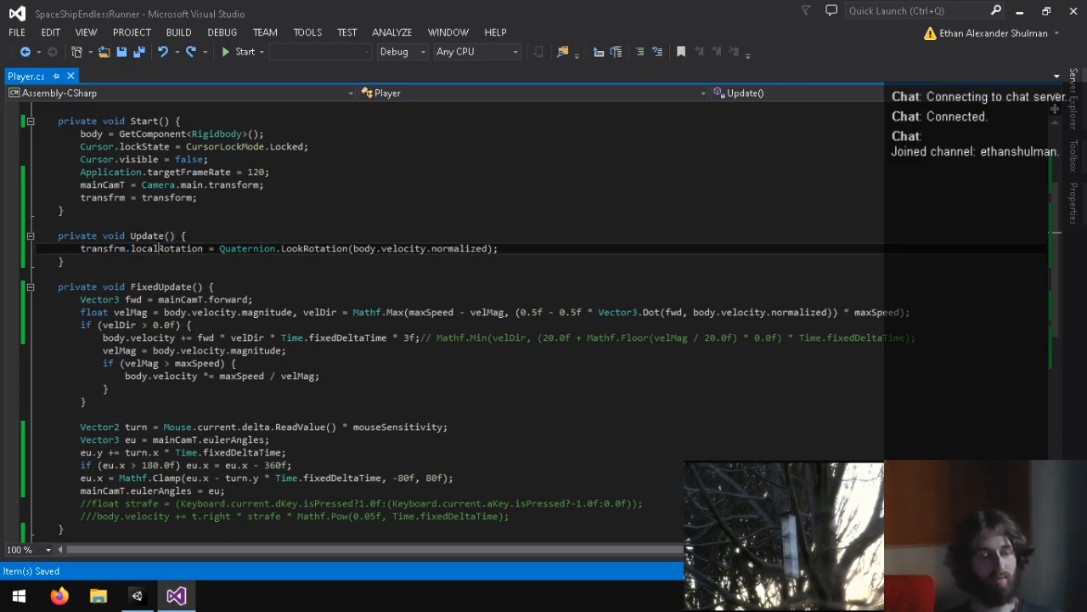
double_click(157, 248)
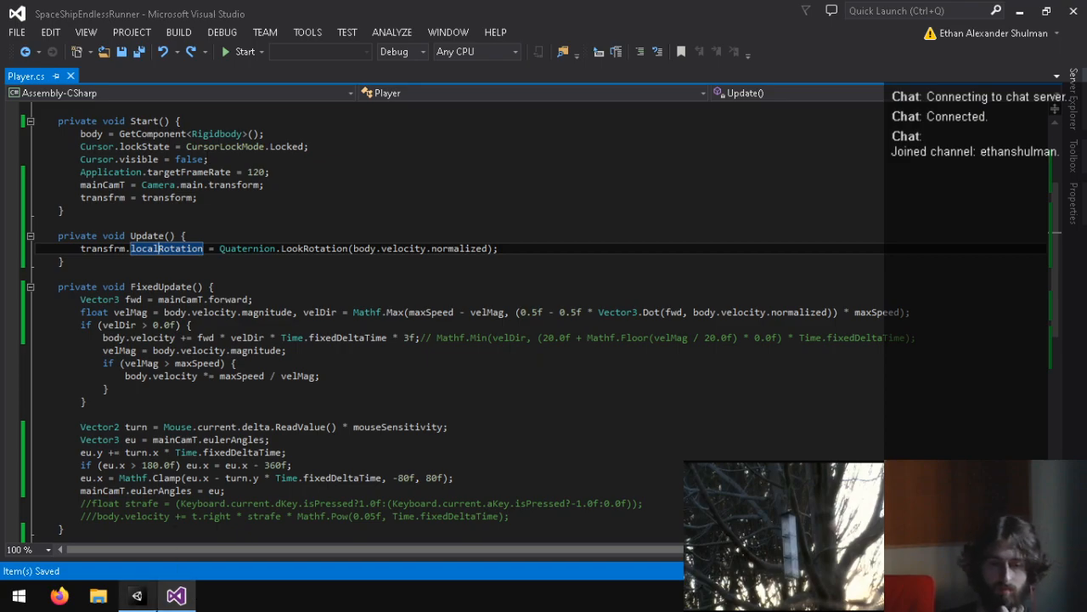
click(136, 594)
click(497, 48)
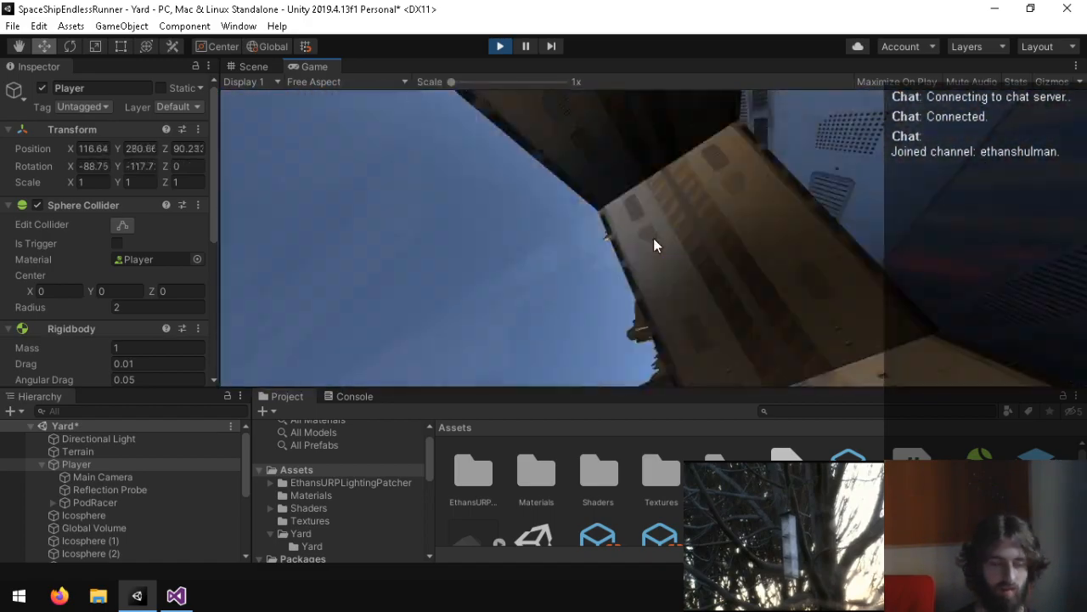
key(ctrl+p)
click(500, 46)
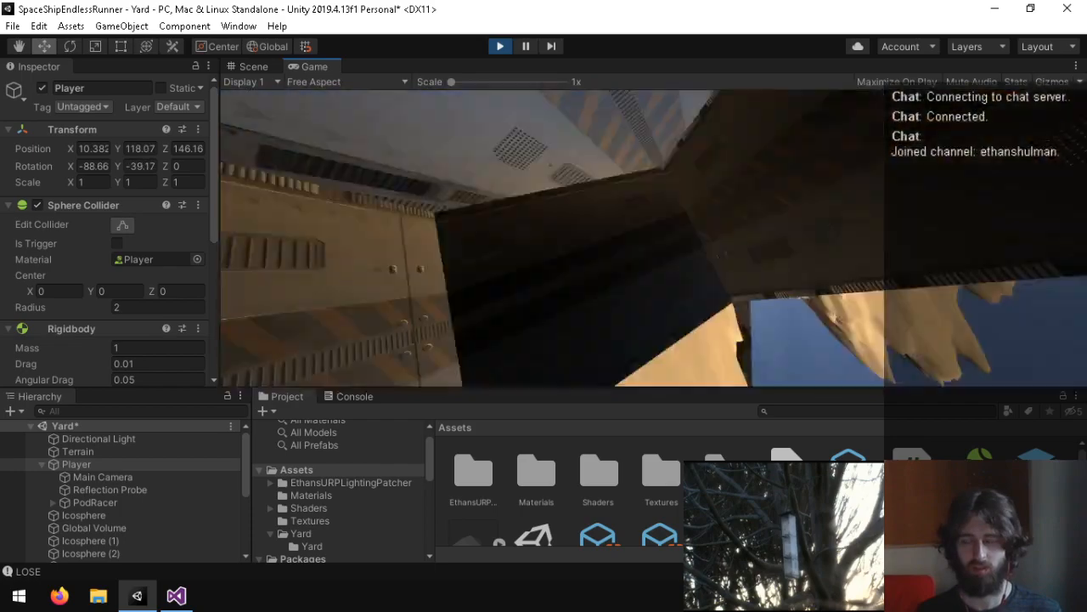
key(ctrl+p)
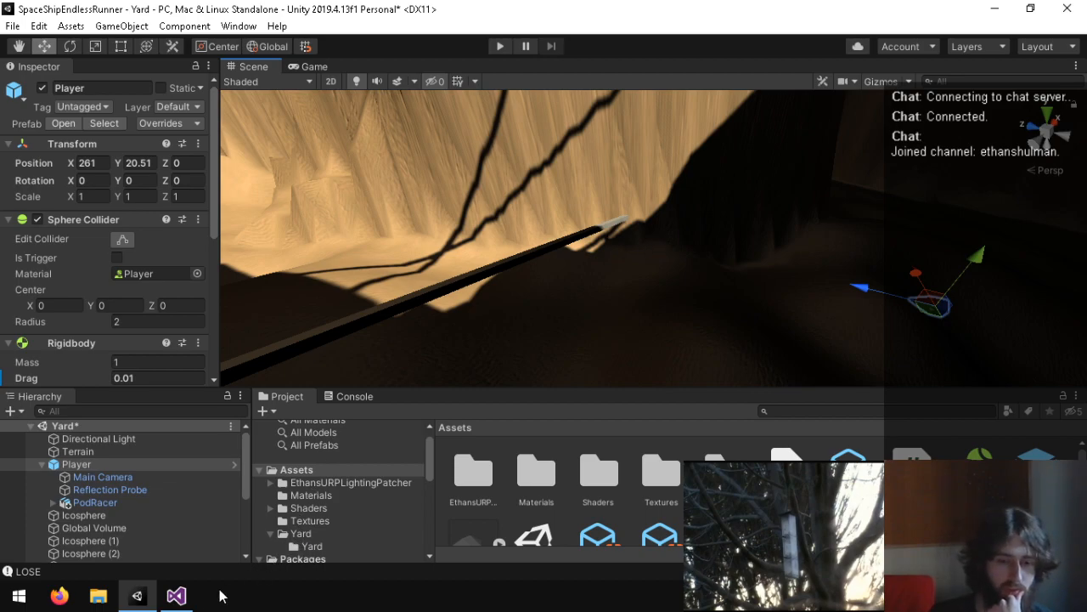
Step: Return to Visual Studio, undo both eulerAngles replacements in FixedUpdate and add blank lines below the camera's localEulerAngles assignment
click(176, 594)
click(155, 490)
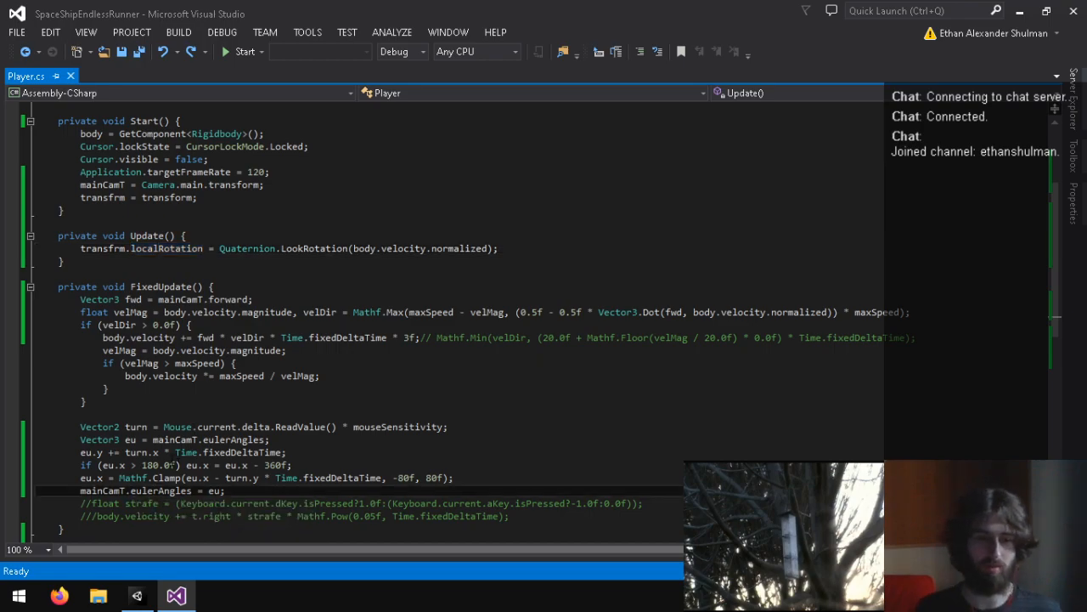
key(ctrl+z)
key(ctrl+z)
click(281, 491)
click(292, 503)
click(260, 491)
key(Return)
Step: Replace the eu.x wrap and Clamp lines in FixedUpdate with "eu.x += turn.y * Time.fixedDeltaTime;"
key(Return)
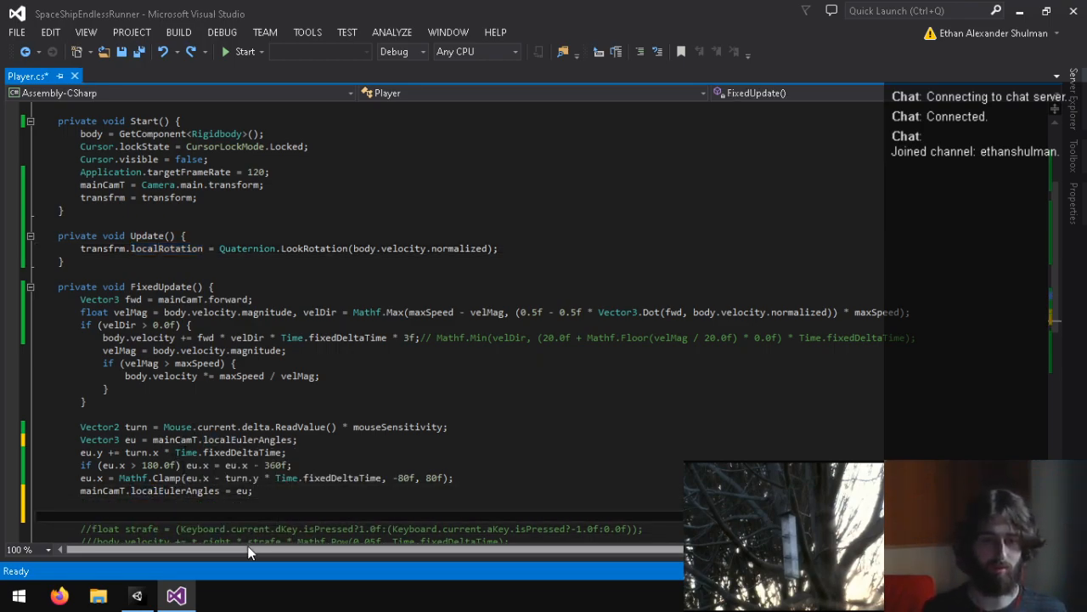
triple_click(218, 480)
click(206, 468)
click(292, 455)
key(Return)
text(eu.x += tur)
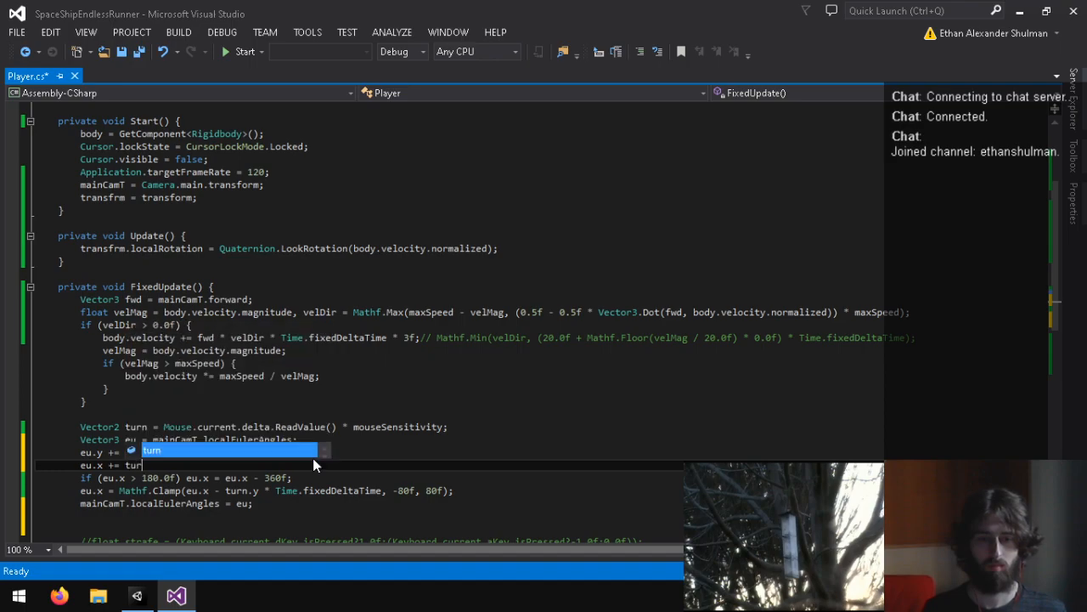
text(n.y * Time.)
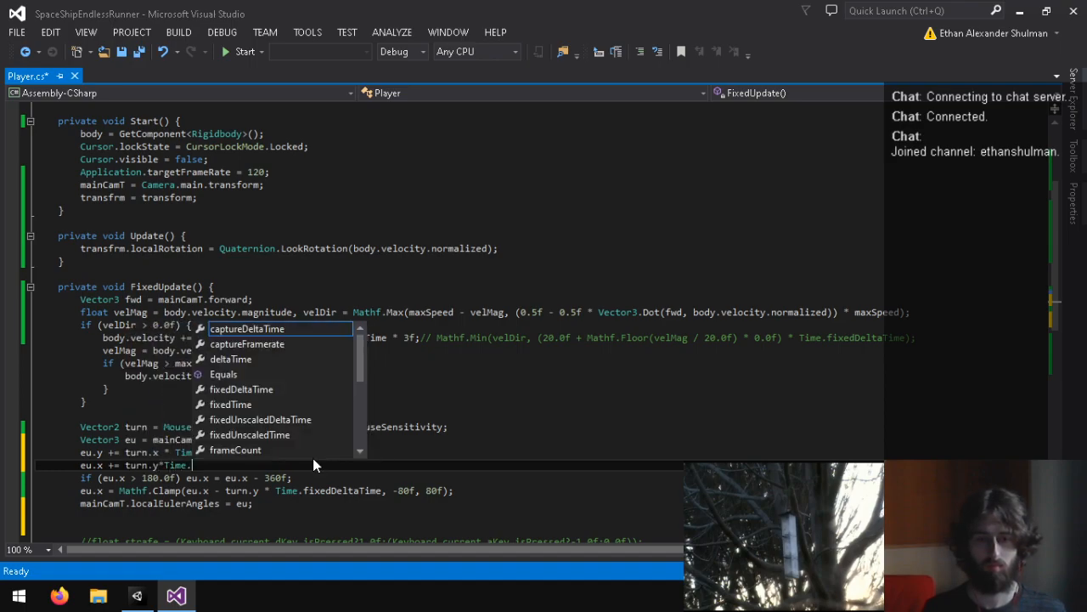
text(fixedDeltaTime;)
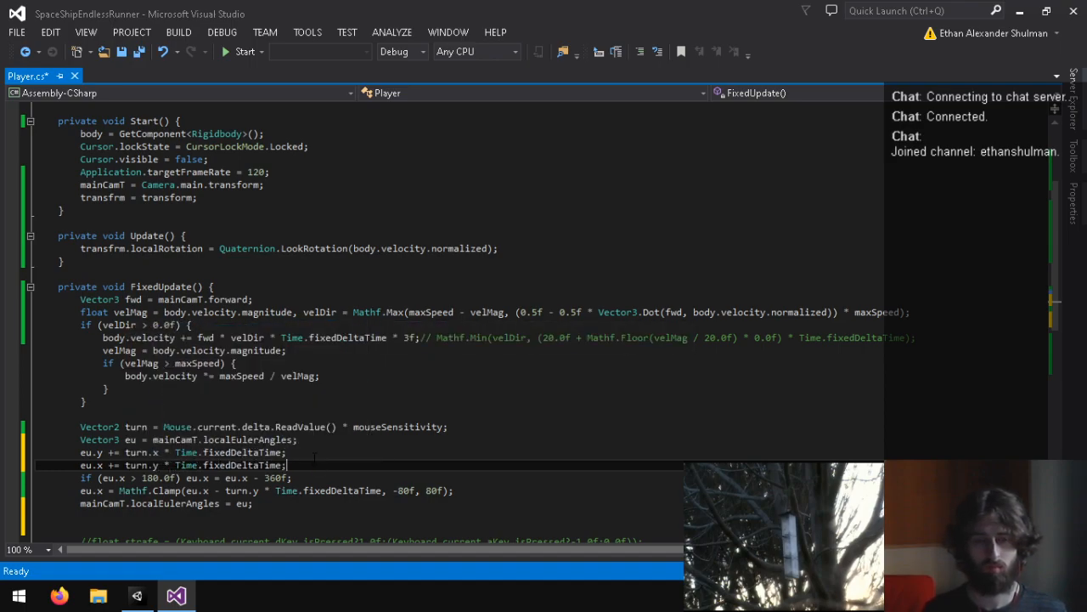
drag(501, 492, 293, 466)
key(BackSpace)
Step: Below the localEulerAngles assignment, add "eu = mainCamT.eulerAngles;" followed by "mainCamT.eulerAngles = eu;"
click(309, 481)
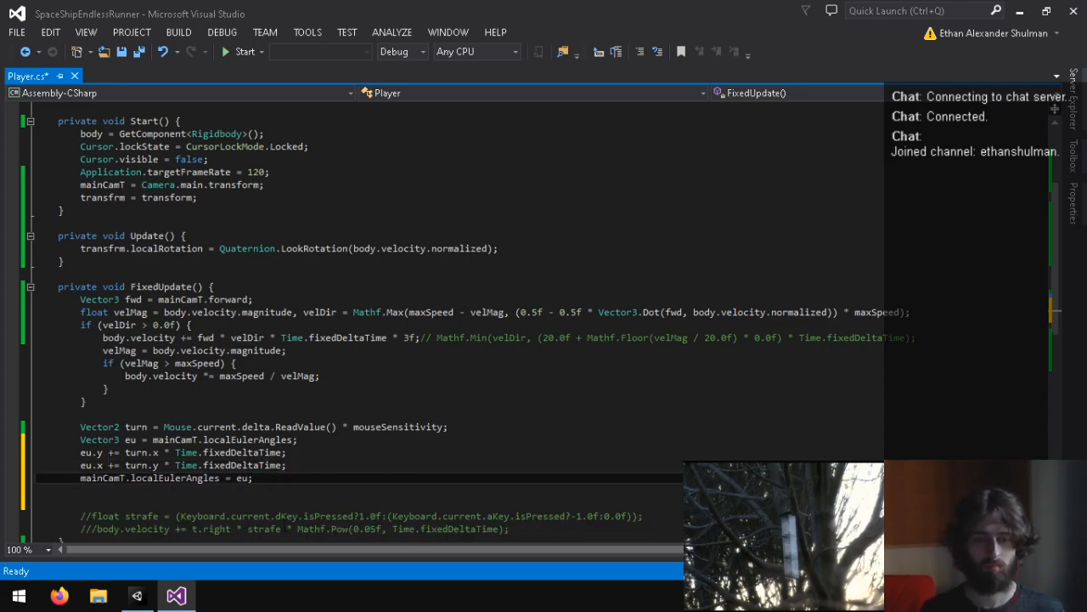
key(Return)
text(mainCamT.eulerAngles)
key(Up)
key(End)
key(Return)
text(eu = mainCamT.eulerAngles;)
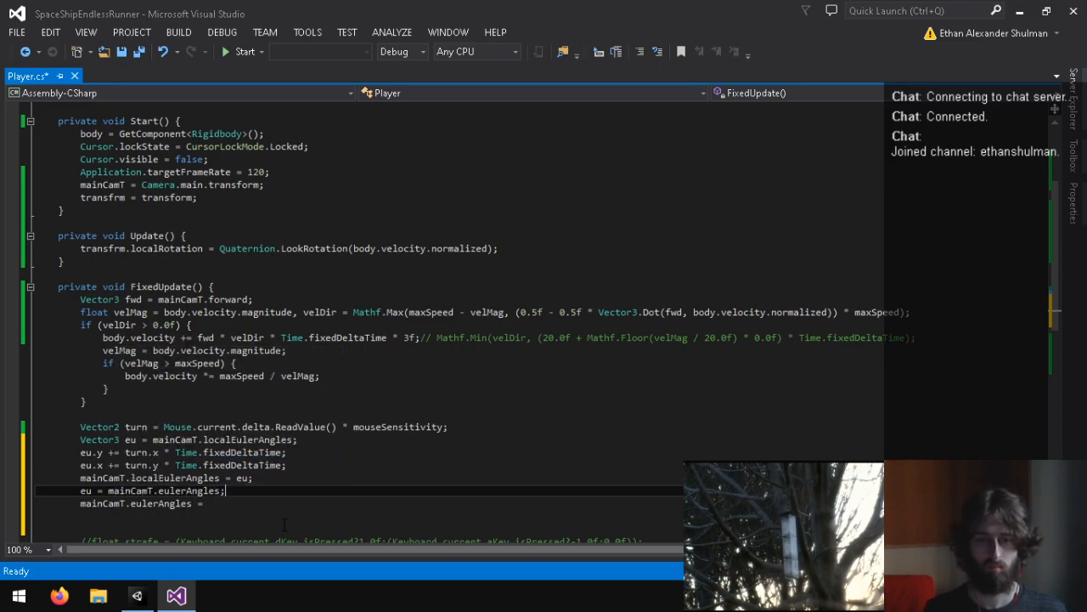
key(Down)
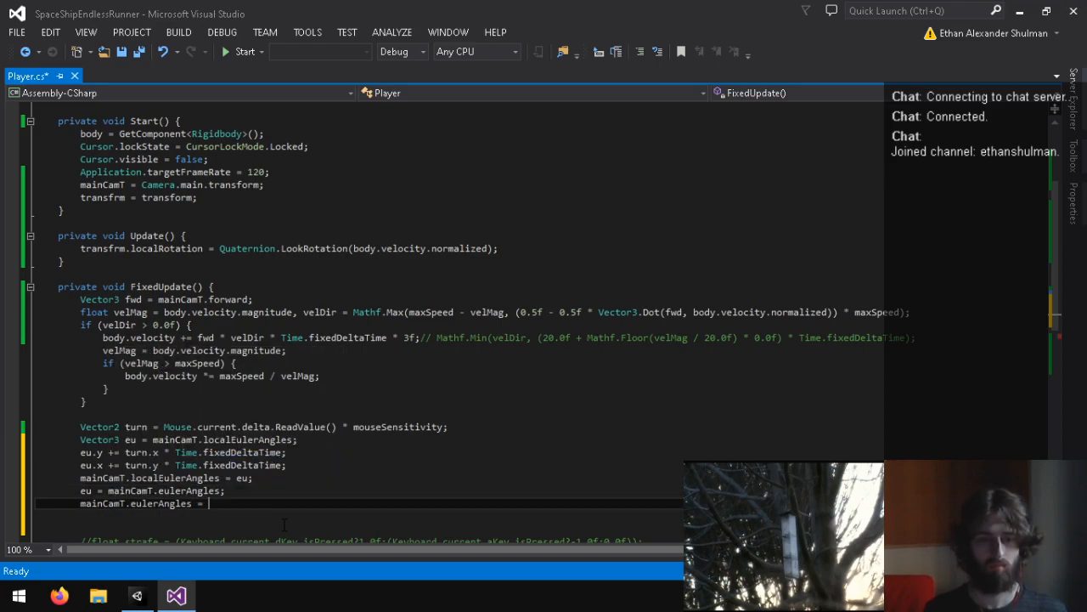
text(eu;)
Step: Between the two new eulerAngles lines, insert the angle wrap "if (eu.y > 180f) eu.y -= 360f;"
key(Home)
key(Home)
key(Return)
key(Up)
text(if (eu.y >)
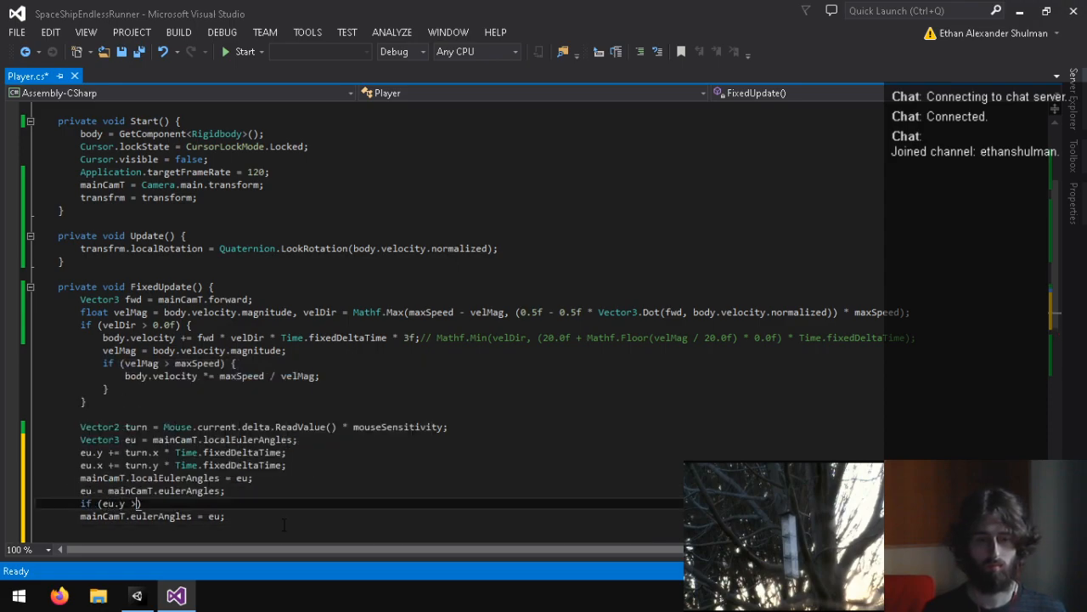
text( 180f) eu.y -= 360f;)
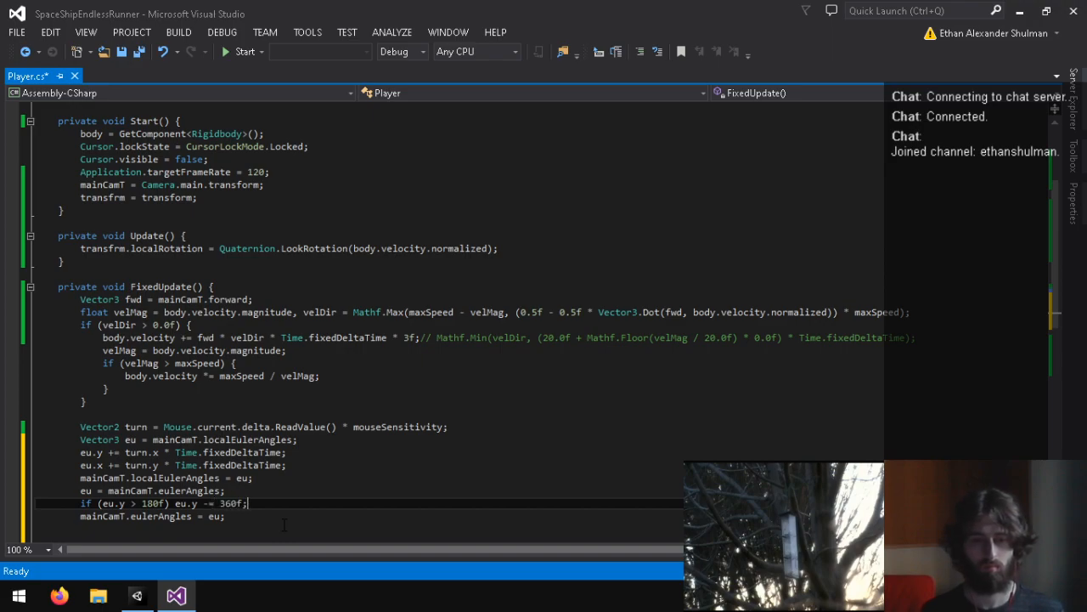
key(Down)
key(Up)
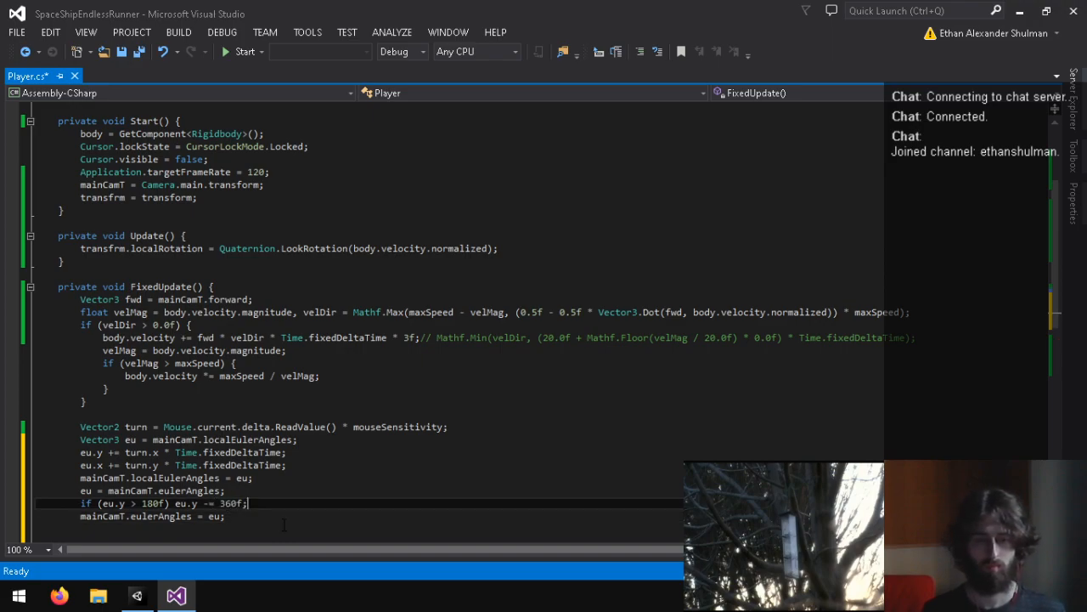
Step: Add "eu.y = Mathf.Clamp(eu.y, -80f, 80f);" below the angle wrap line and save the Player script
key(Return)
text(eu.y = Mathf.Clam)
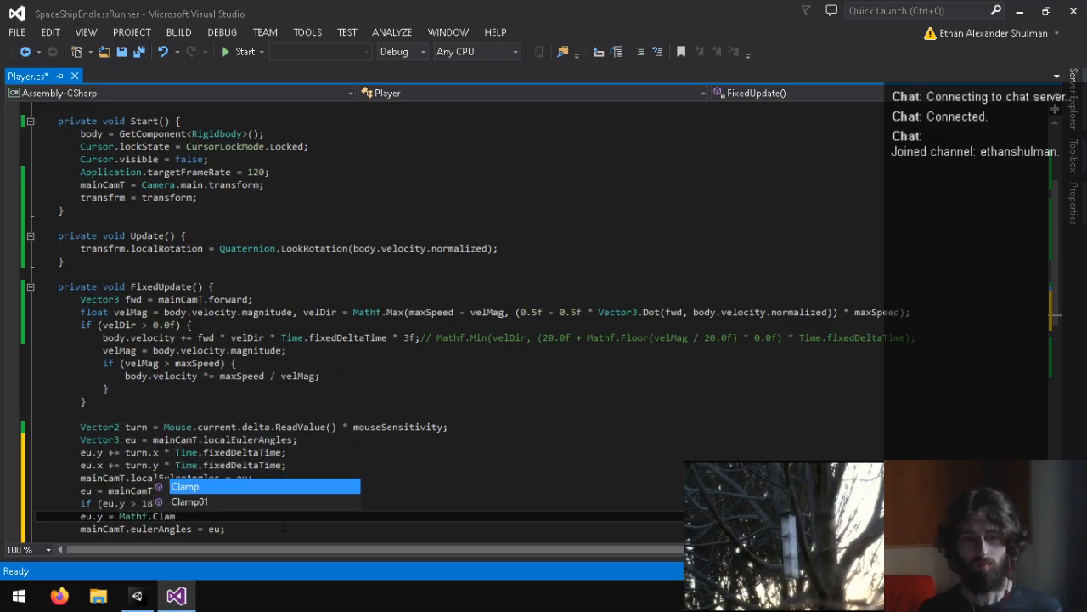
text(p(eu.y, -80f, 8)
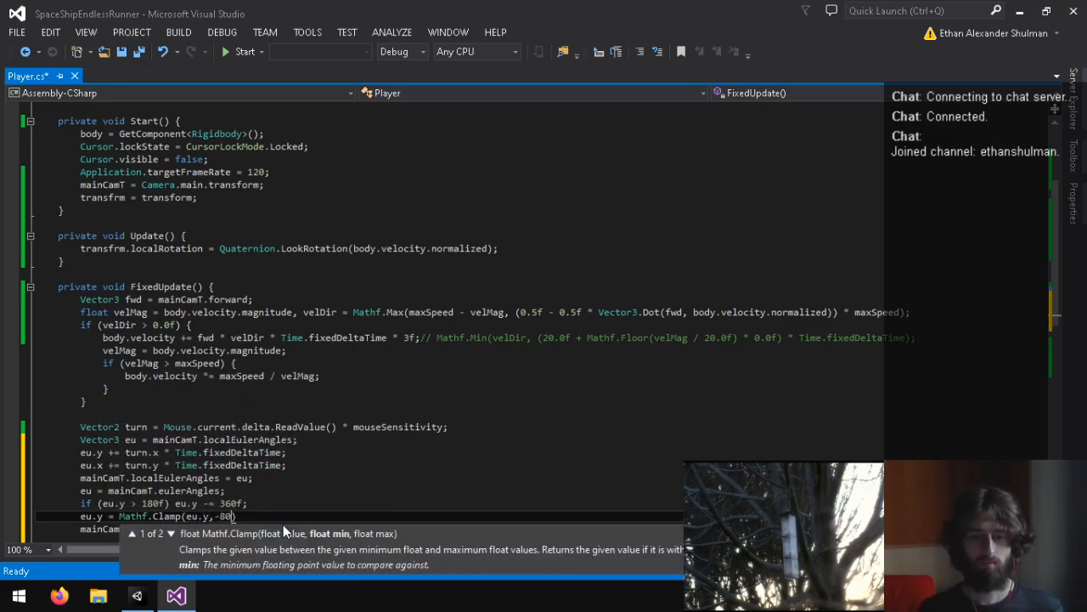
text(0f);)
key(ctrl+s)
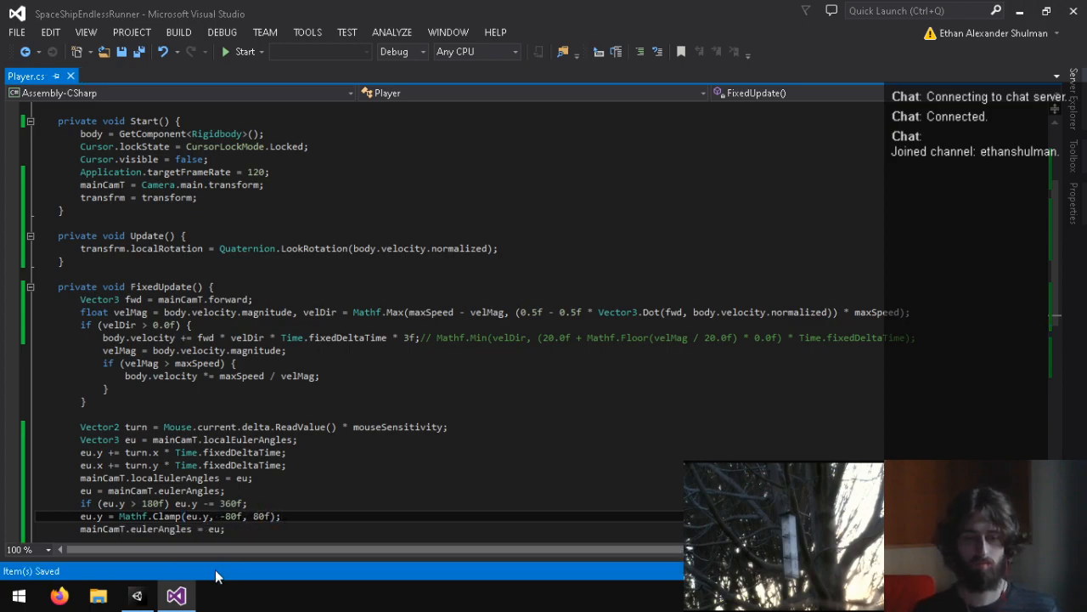
Step: Switch to Unity and run the Yard scene briefly to test the camera's eu.y clamp
click(136, 596)
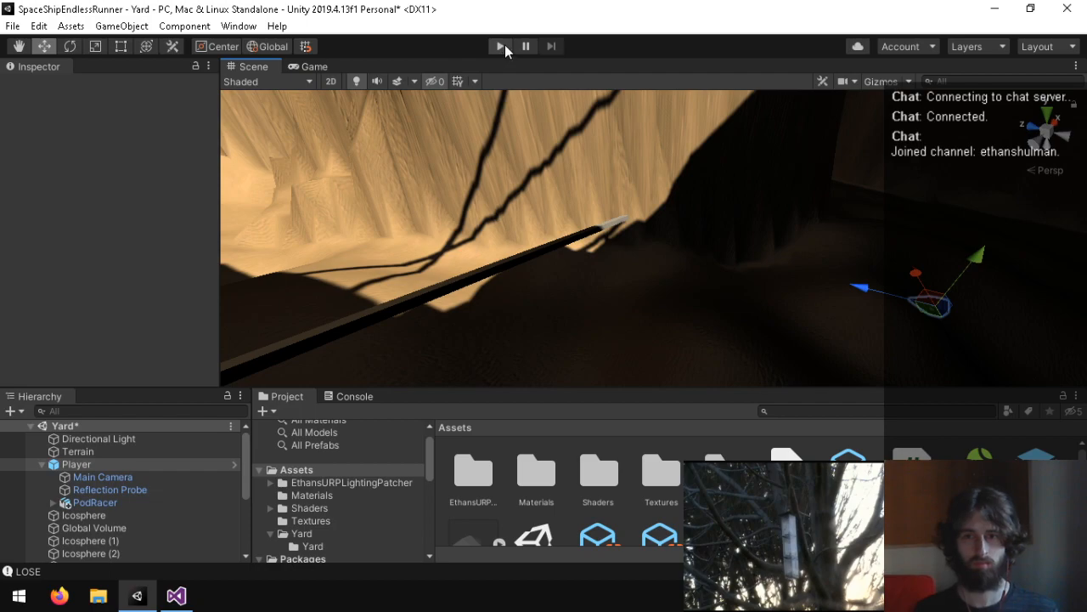
key(ctrl+p)
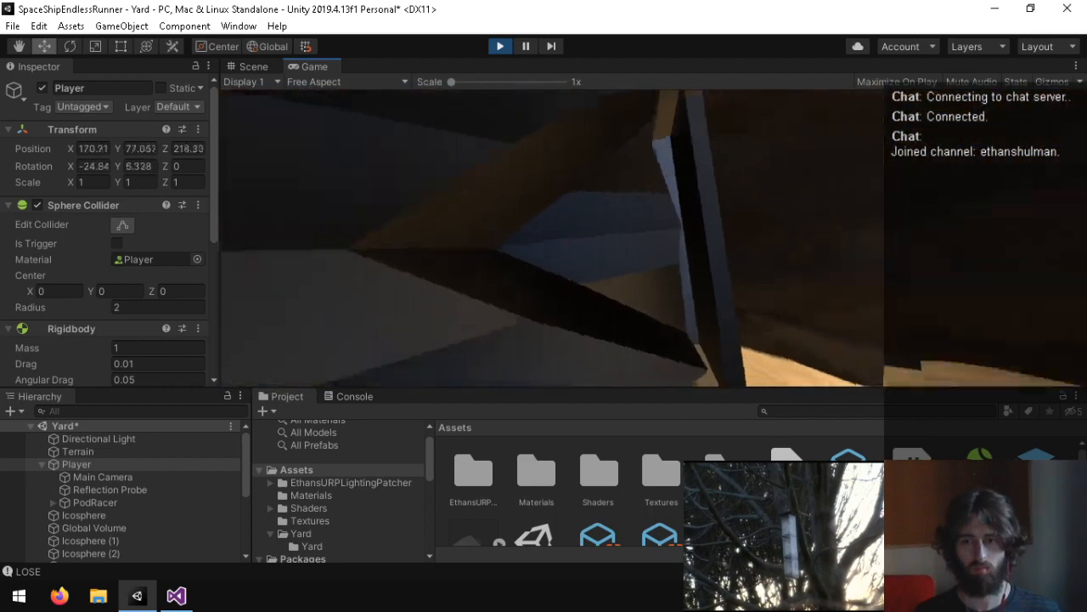
key(ctrl+p)
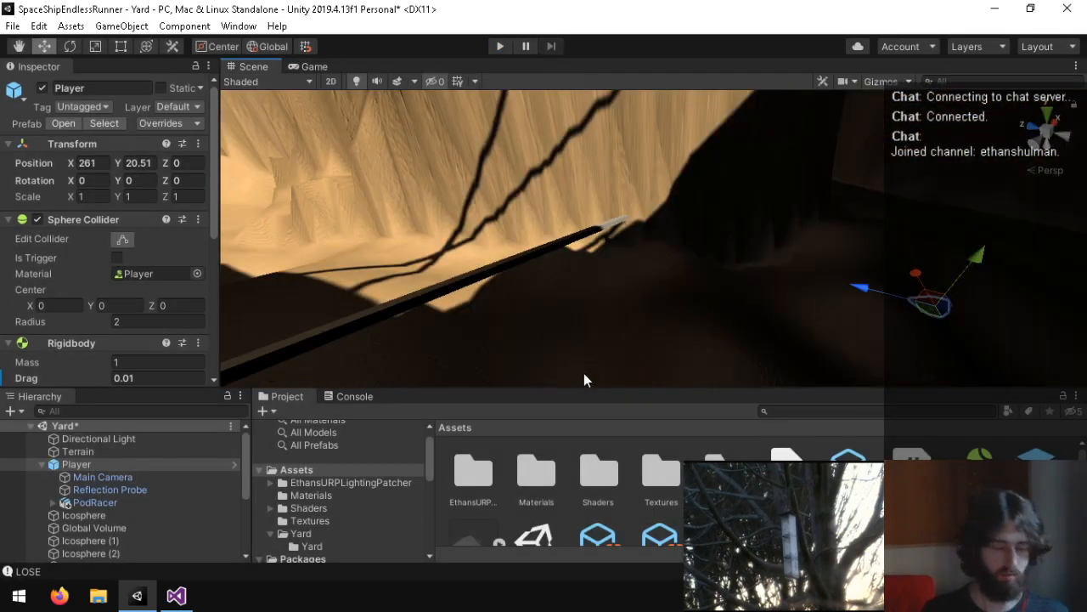
Step: Back in Visual Studio, undo the recent FixedUpdate camera edits through the eu.y clamp, the angle wrap and the added eulerAngles lines
click(177, 595)
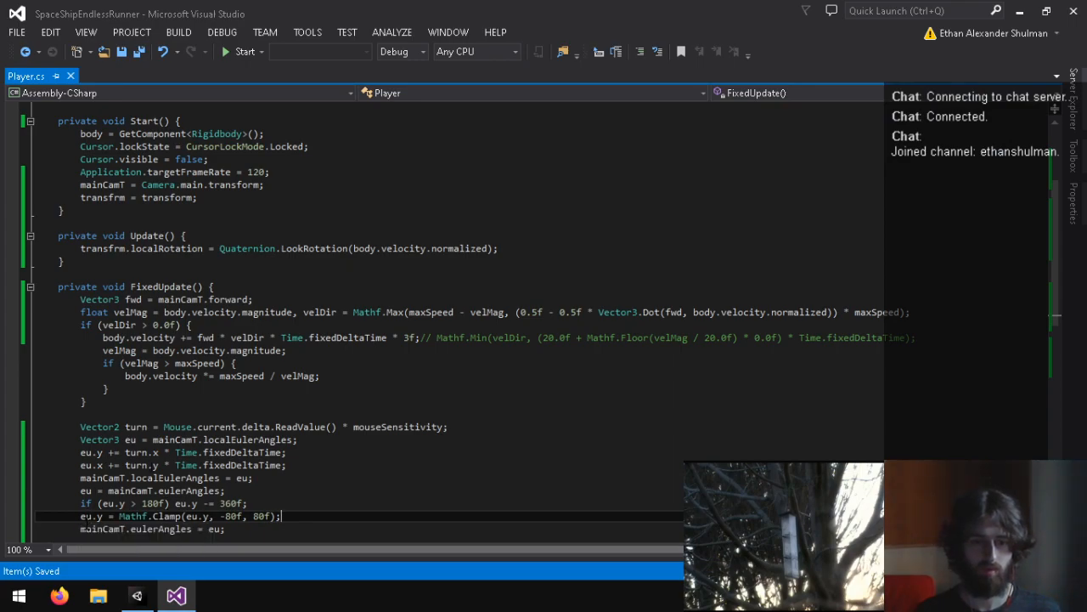
scroll(87, 401, down, 3)
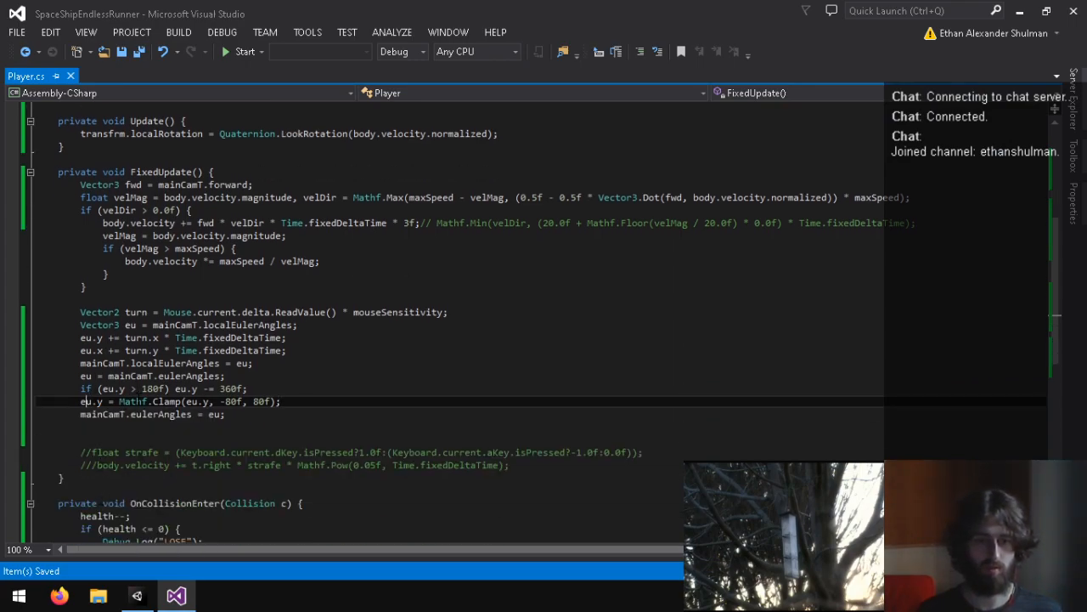
click(179, 390)
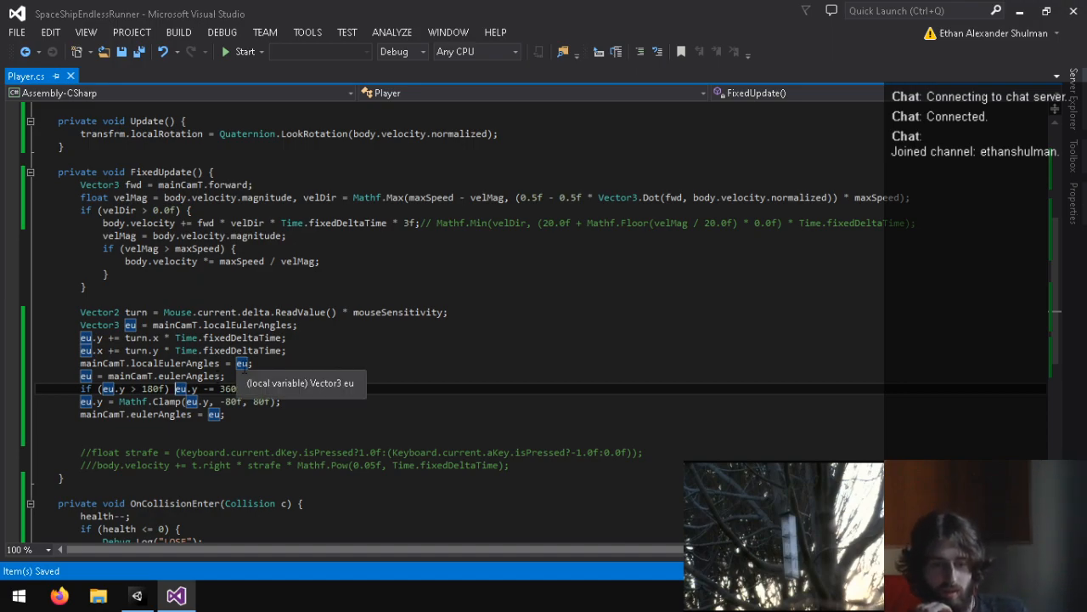
key(ctrl+z)
key(ctrl+z)
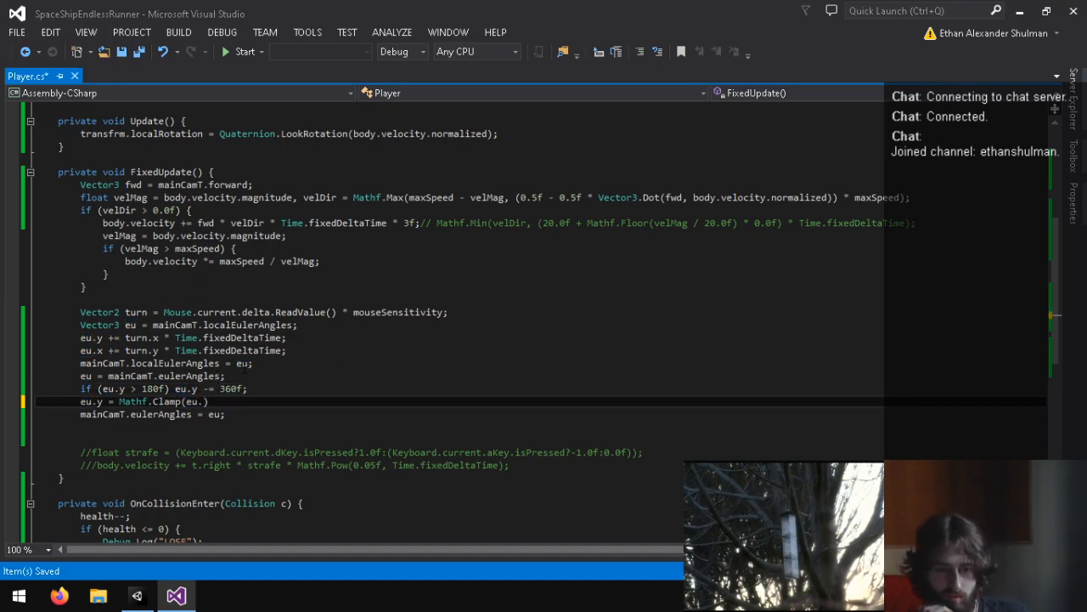
key(ctrl+z)
key(ctrl+z)
key(ctrl+z)
key(ctrl+z)
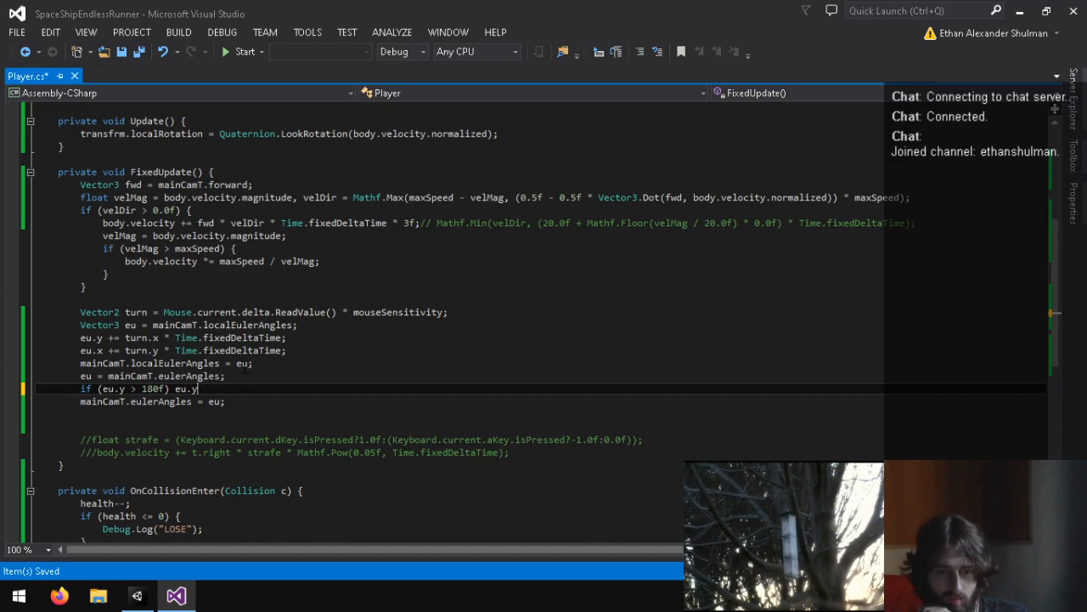
key(ctrl+z)
key(ctrl+z)
key(ctrl+z)
key(ctrl+z)
key(ctrl+z)
key(ctrl+z)
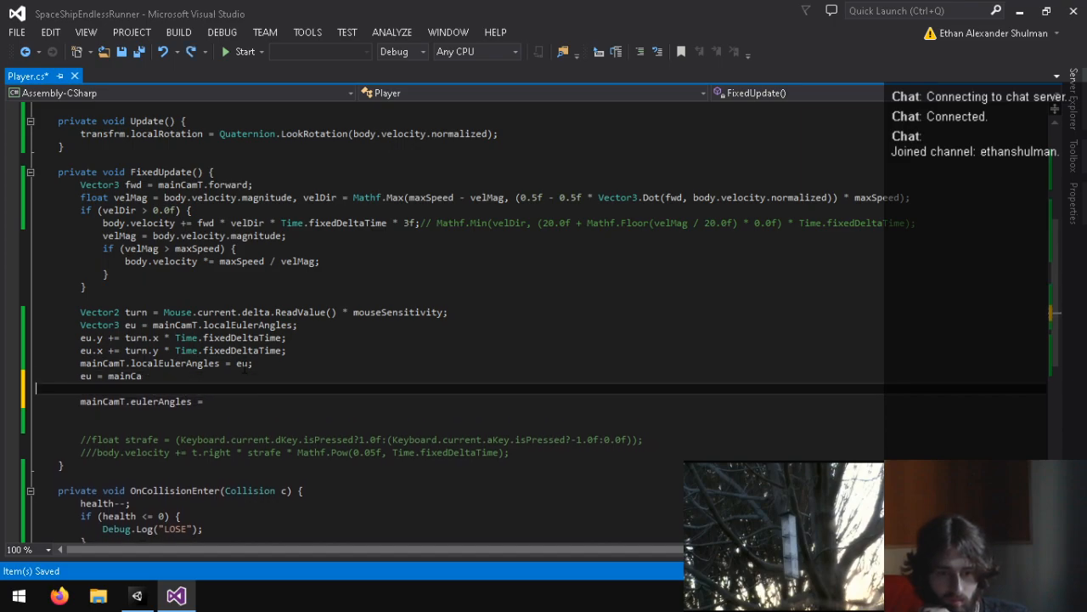
key(ctrl+z)
key(ctrl+z)
key(ctrl+z)
key(ctrl+z)
key(ctrl+z)
key(ctrl+z)
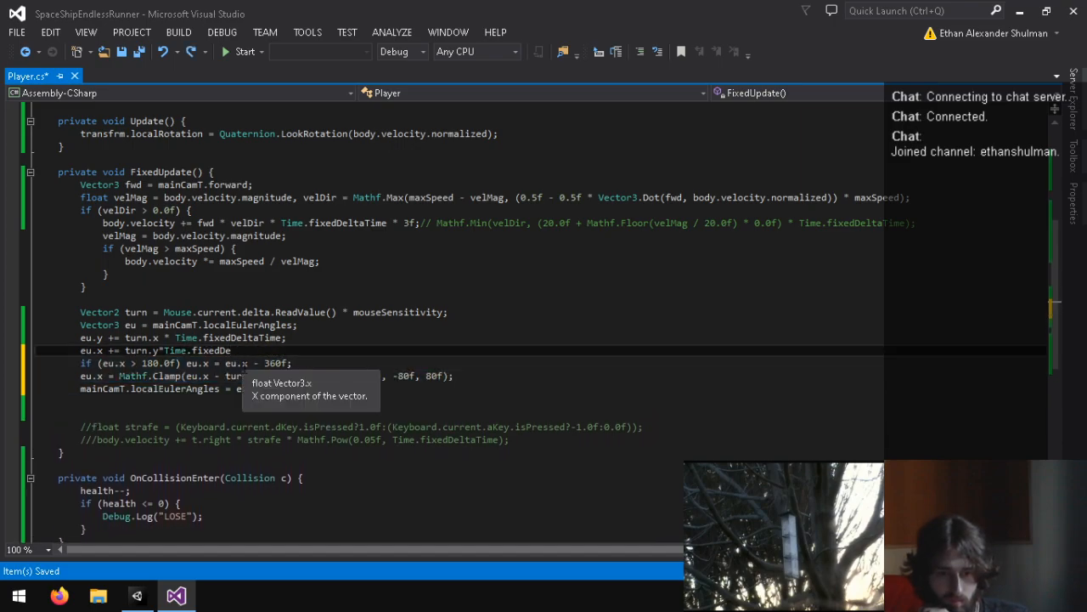
key(ctrl+z)
key(ctrl+z)
key(ctrl+z)
key(ctrl+z)
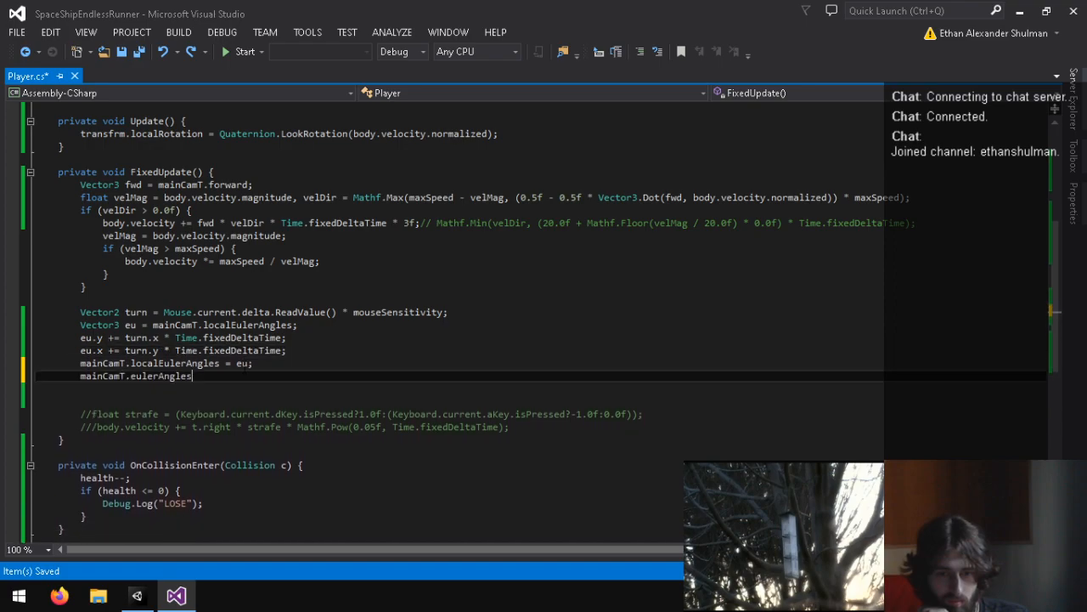
Step: Restore the two eulerAngles lines in FixedUpdate with "if (eu.y > 180f) eu.y -= 360f;" between them
key(ctrl+y)
key(ctrl+y)
key(ctrl+y)
key(ctrl+y)
key(ctrl+y)
key(ctrl+y)
key(ctrl+y)
key(ctrl+y)
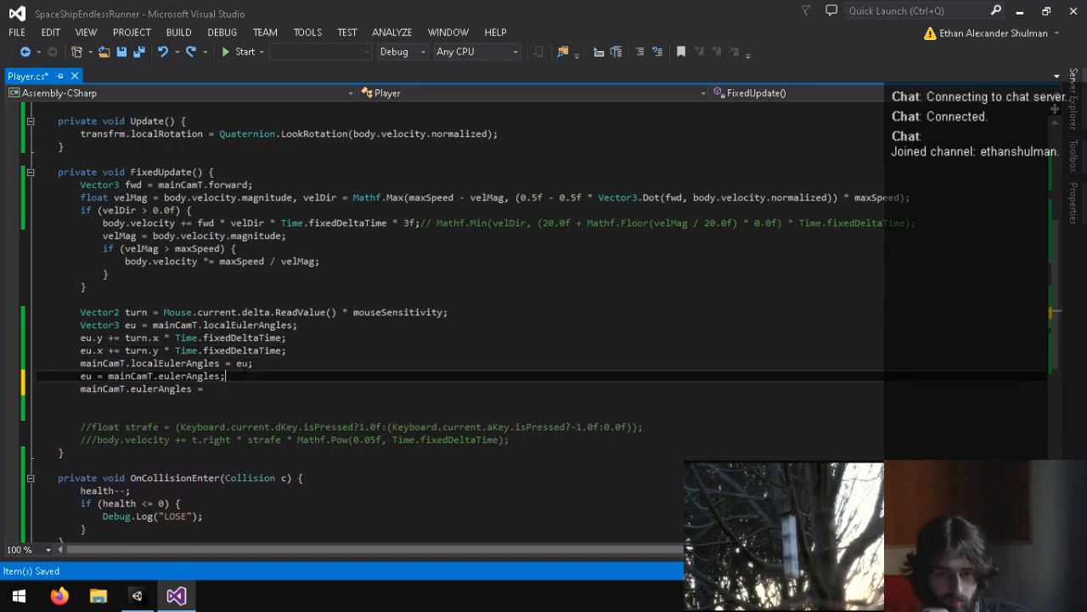
key(ctrl+Return)
text(if)
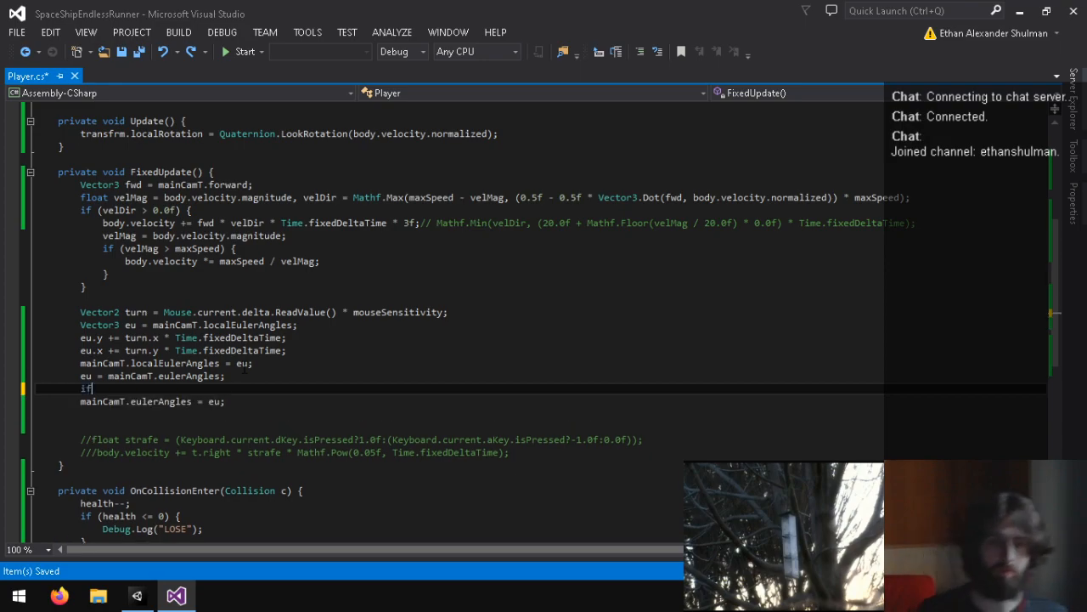
text( (eu.y > 180f)
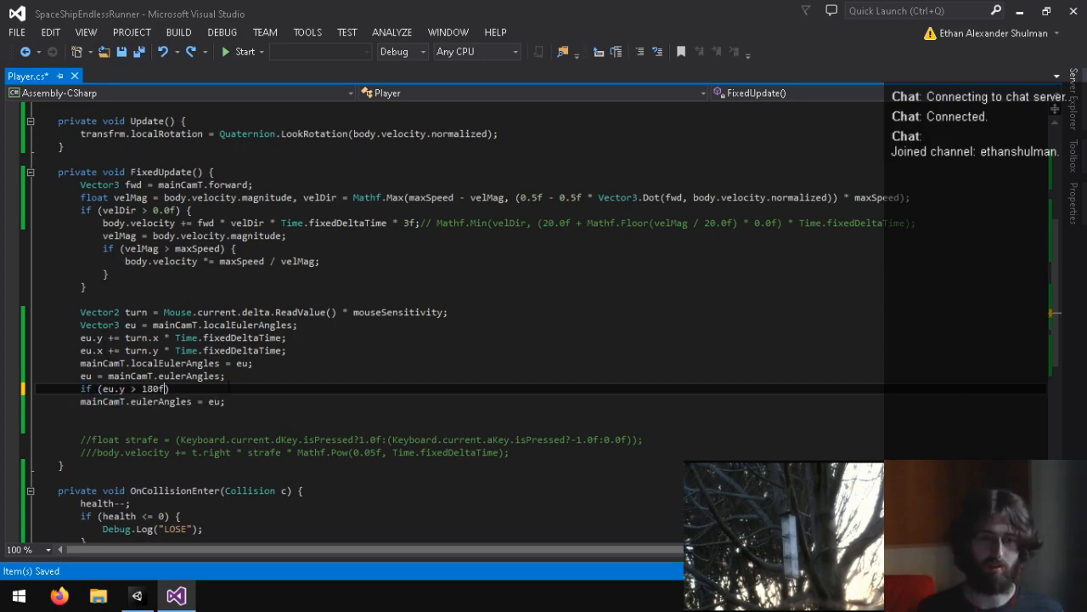
text() eu.y -= 360f;)
key(Return)
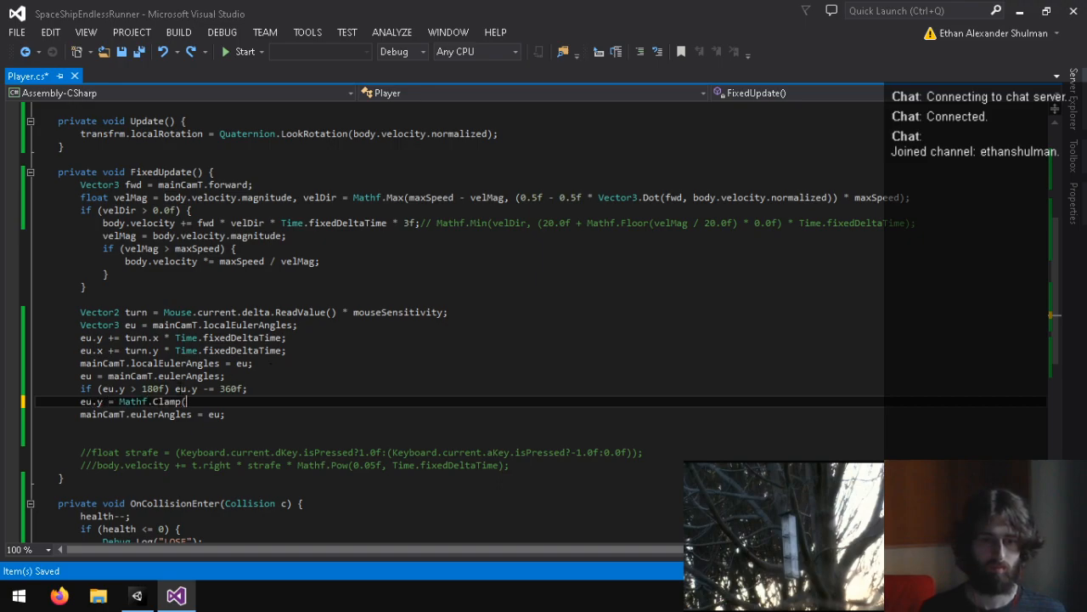
Step: Make the wrap "if (eu.x > 180f) eu.x -= 360f;" and the clamp "eu.x = Mathf.Clamp(eu.x,-80f,80f);", and save the script
click(198, 388)
key(Down)
text(.x)
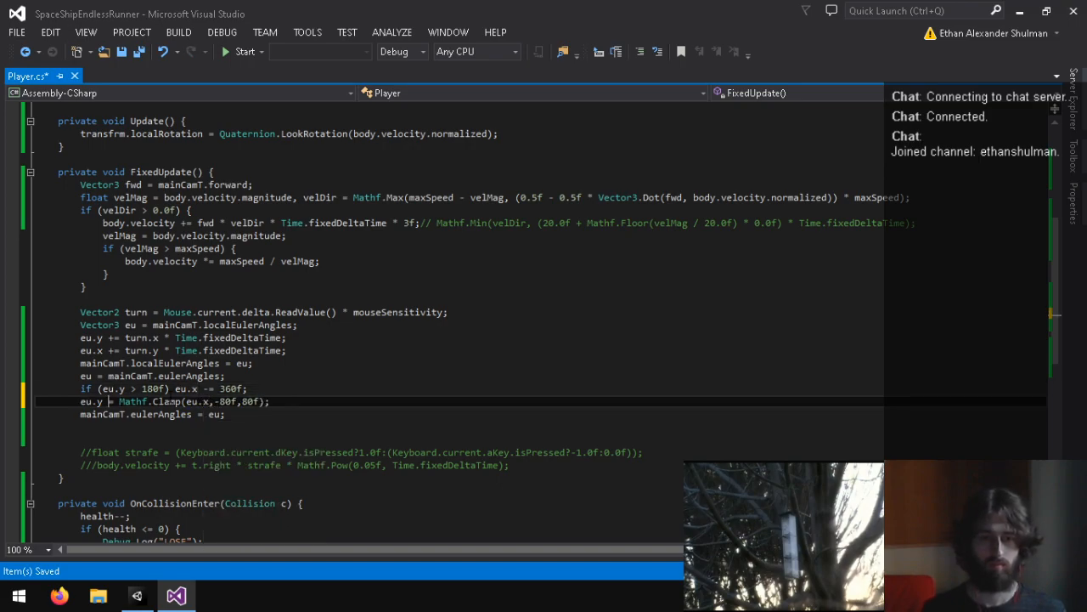
key(Up)
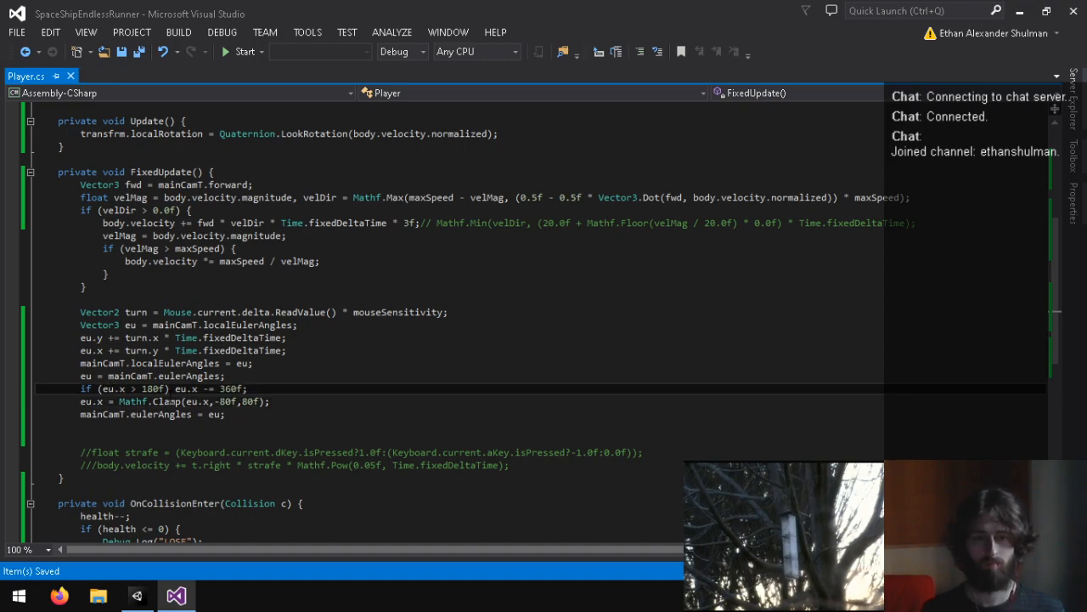
Step: Switch to Unity, run the Yard scene to test the eu.x clamp, and clear the Console log
click(137, 595)
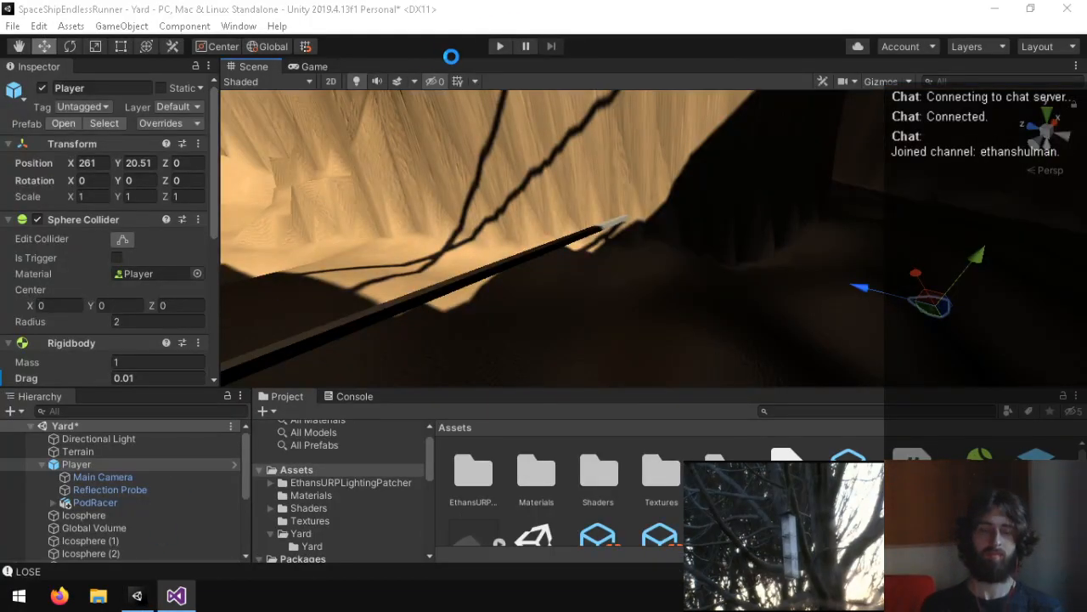
click(497, 45)
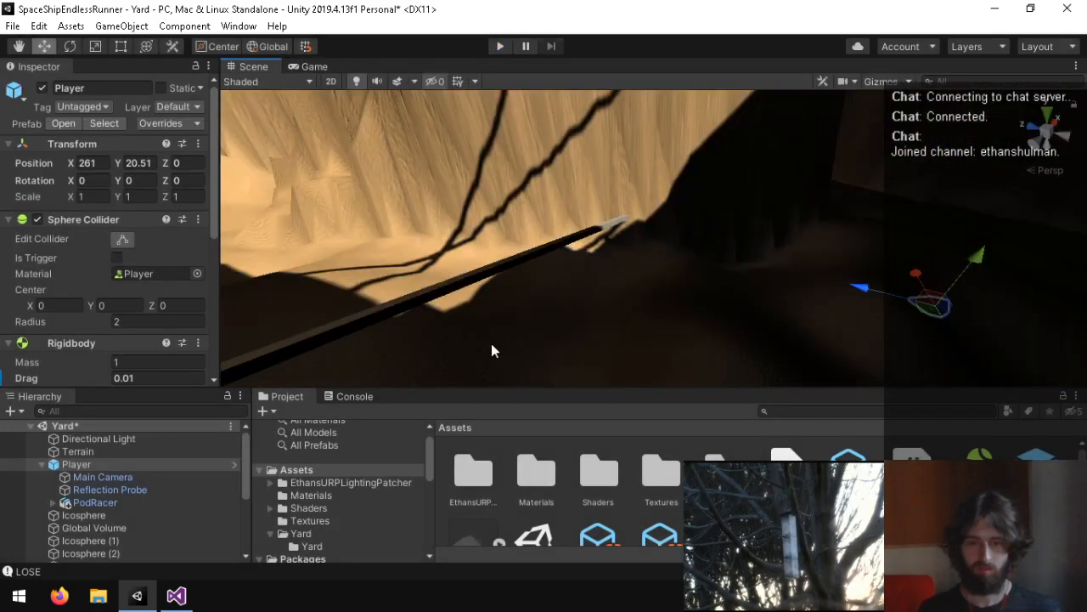
click(353, 397)
click(269, 412)
click(280, 396)
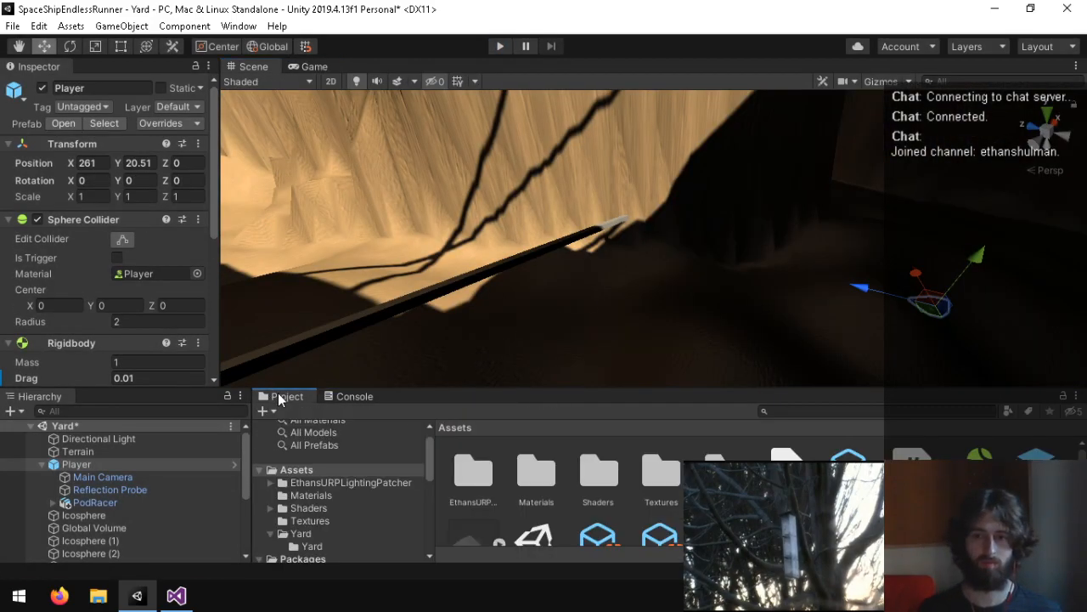
Step: In the Player script, add a blank line below the localEulerAngles assignment and comment out the four world eulerAngles wrap and clamp lines
mouse_move(176, 594)
click(234, 494)
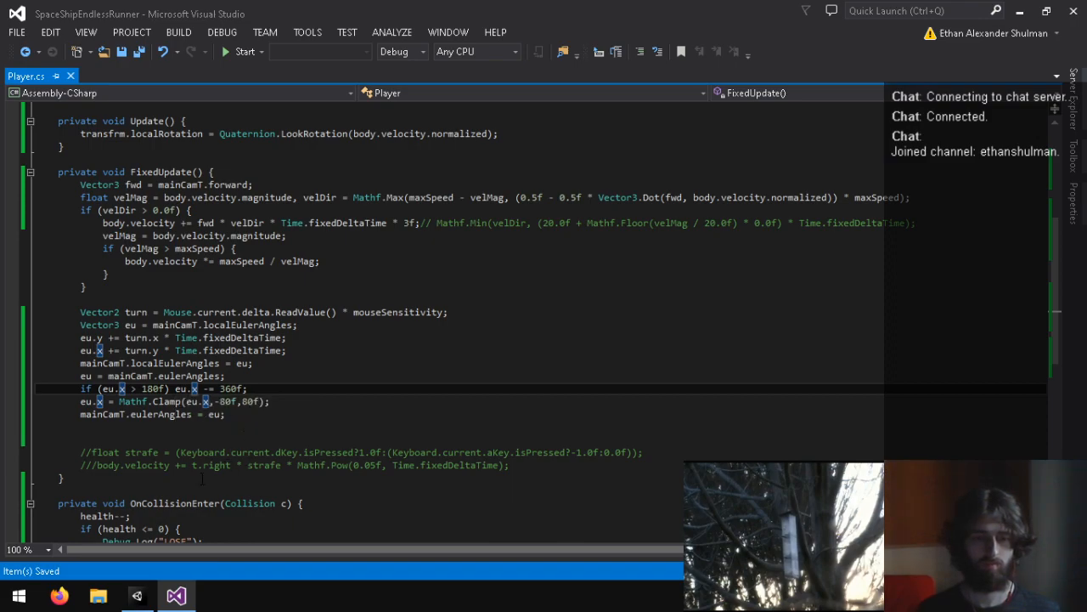
click(263, 364)
key(Return)
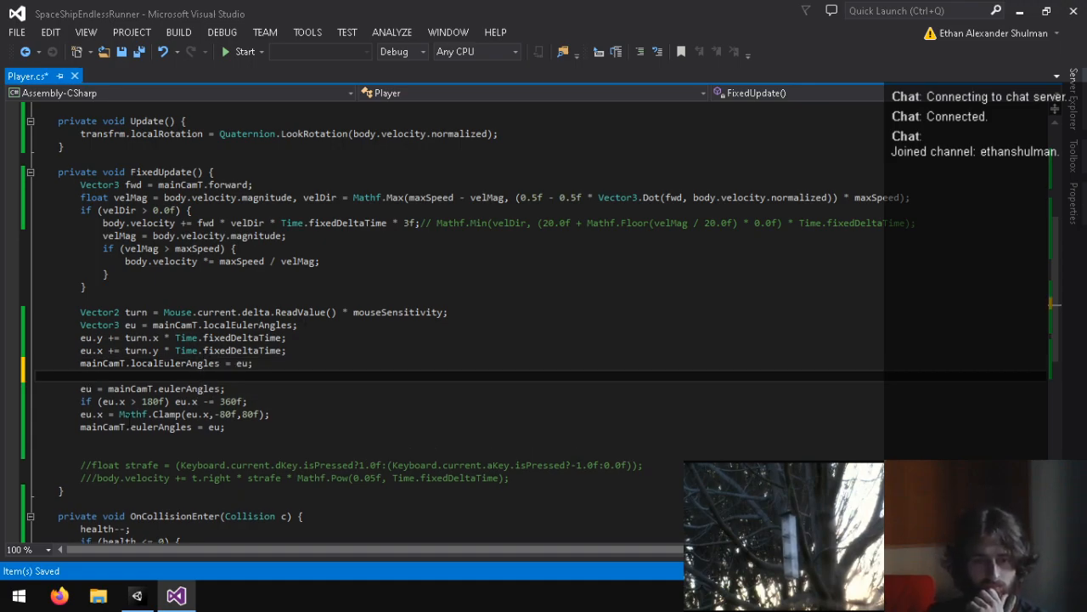
click(78, 397)
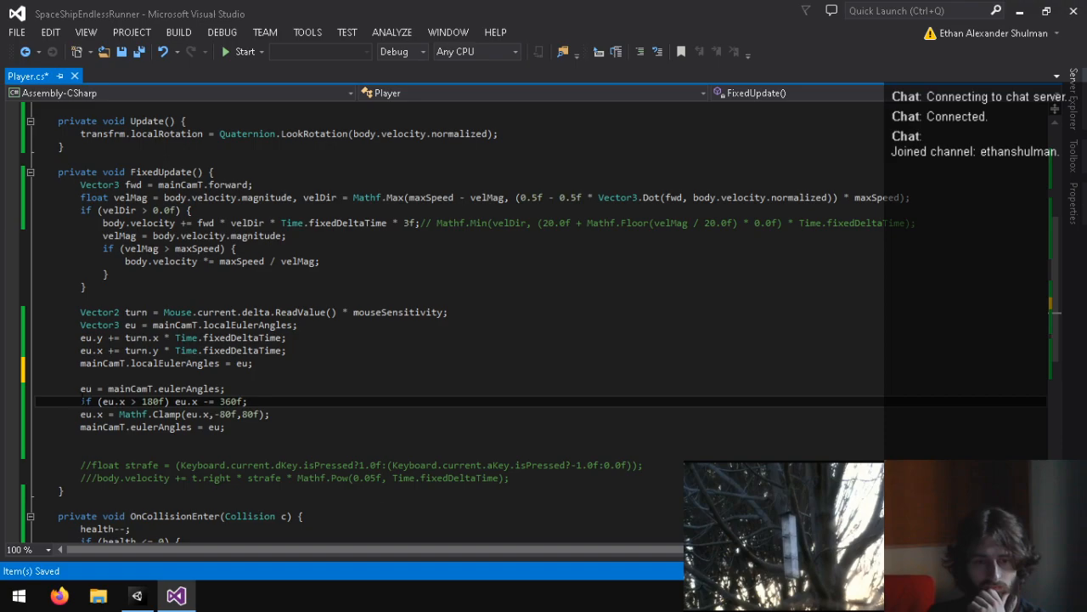
key(Up)
text(//)
key(Down)
text(//)
key(Down)
text(//)
key(Down)
text(//)
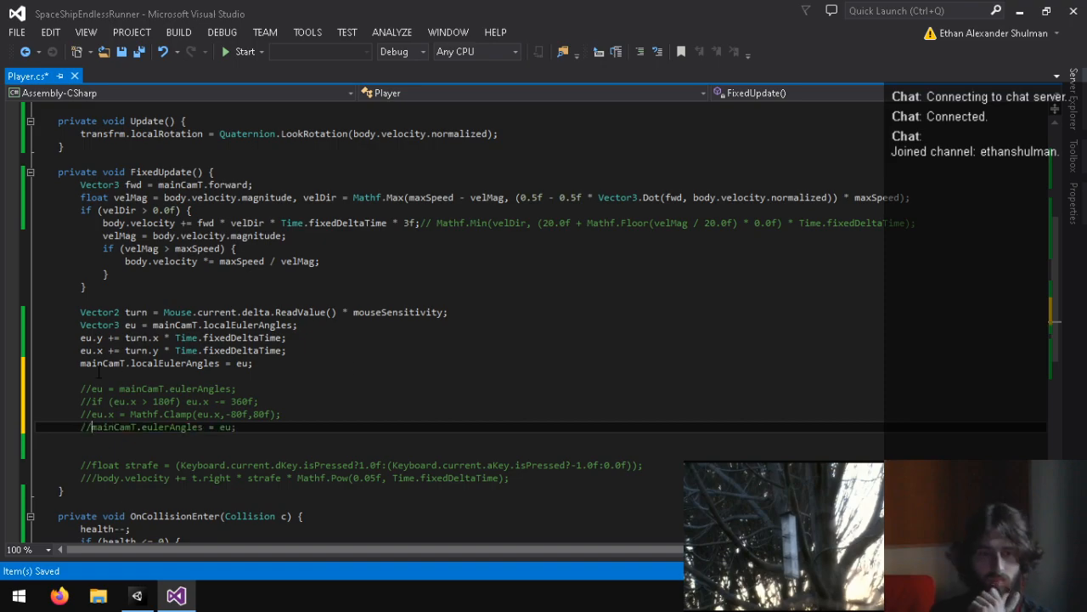
Step: Invert the vertical mouse look by changing the pitch line to "eu.x -= turn.y * Time.fixedDeltaTime;" and save the script
click(114, 351)
key(BackSpace)
text(-)
key(ctrl+s)
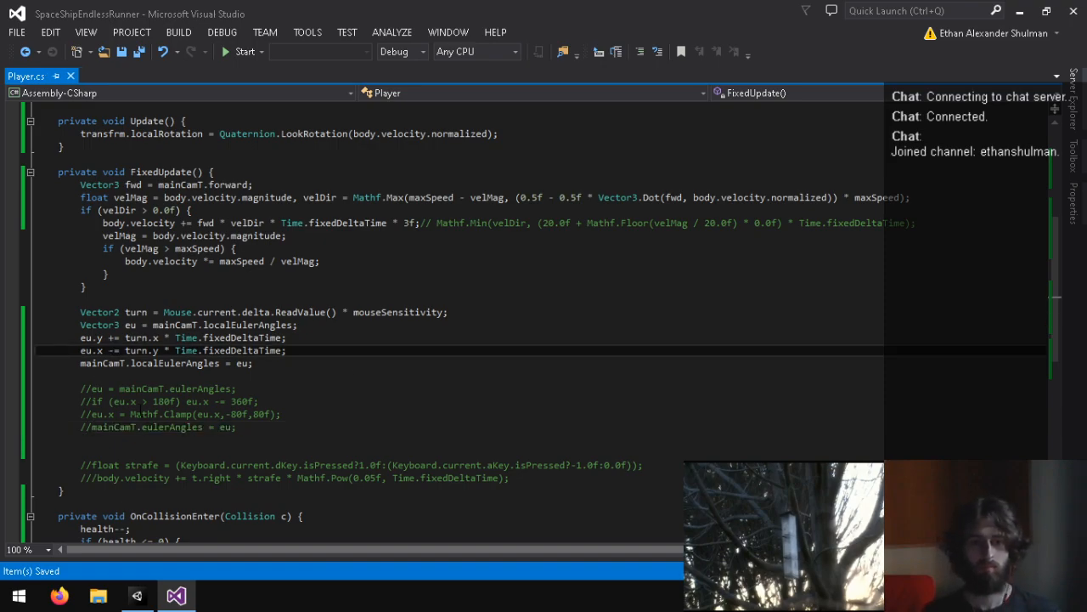
Step: Switch to Unity and run the Yard scene to test the inverted, unclamped camera pitch
click(137, 595)
click(499, 46)
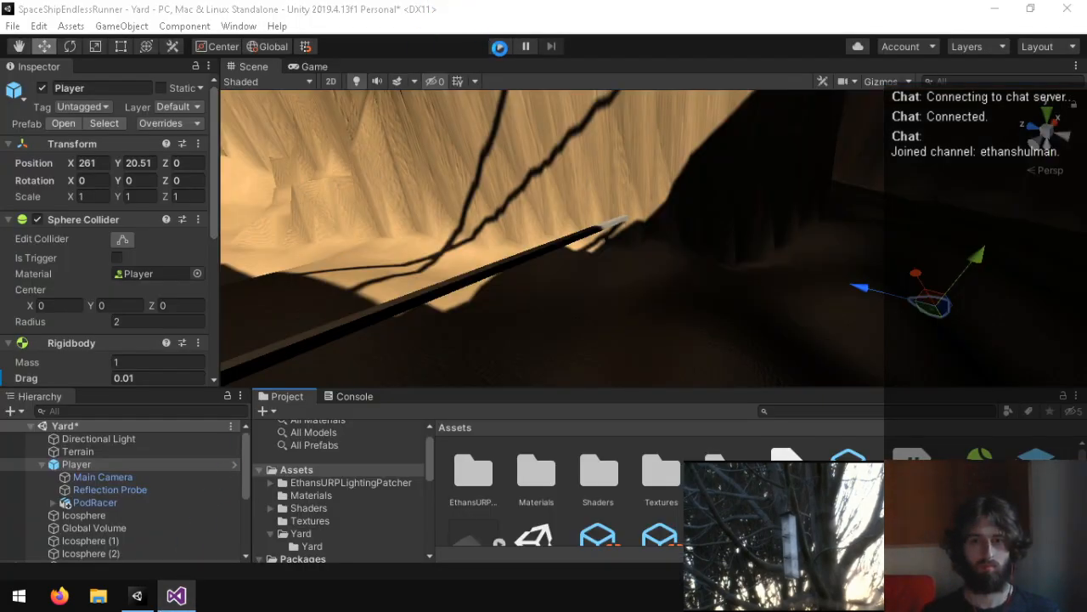
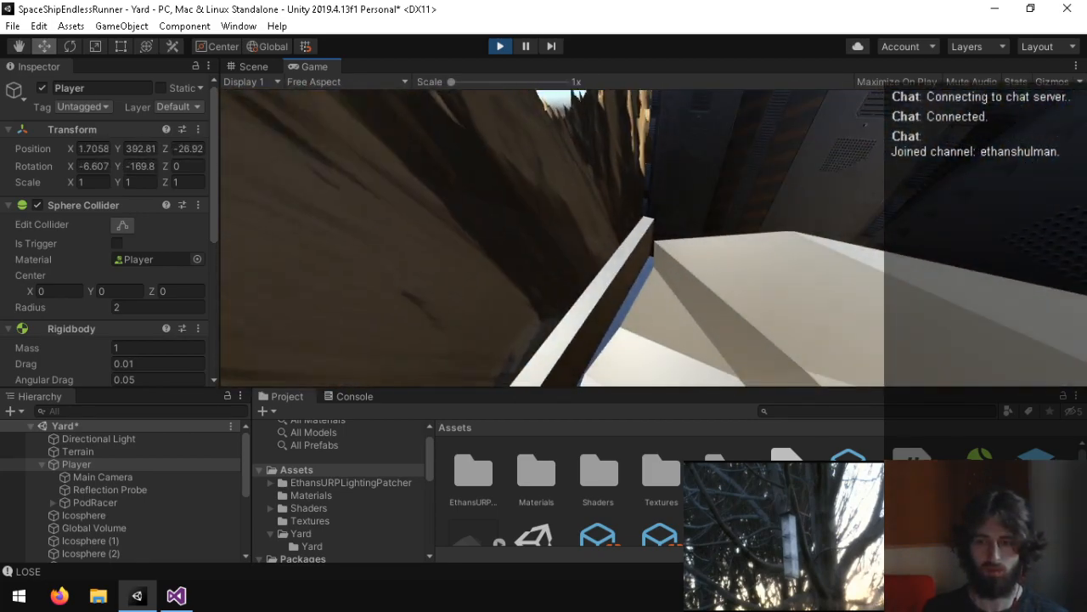
Step: Stop the Yard test run and check the Console for log messages
key(ctrl+p)
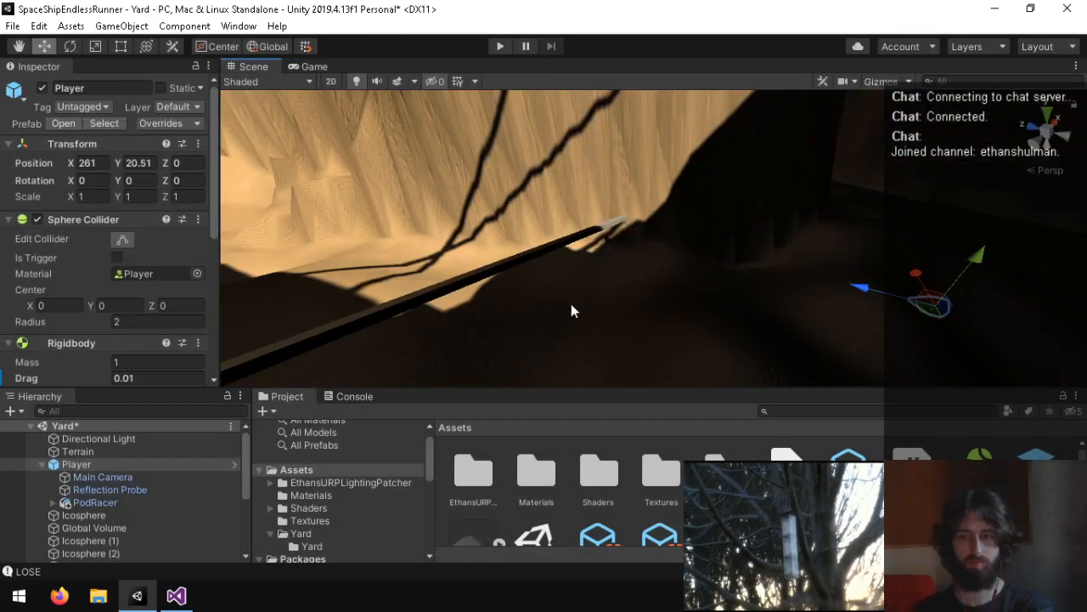
click(174, 596)
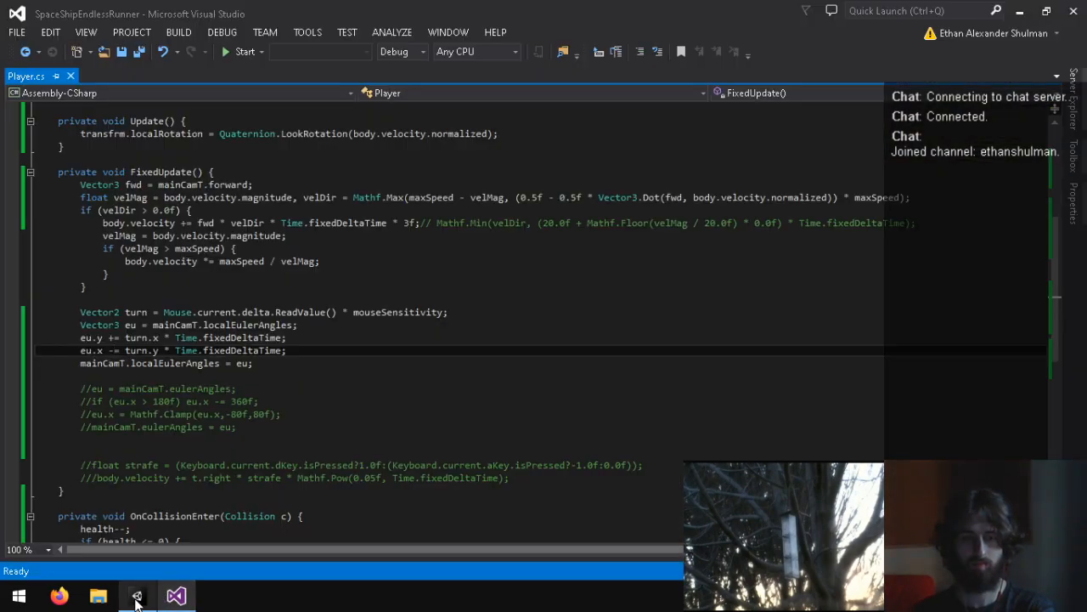
click(136, 597)
click(265, 412)
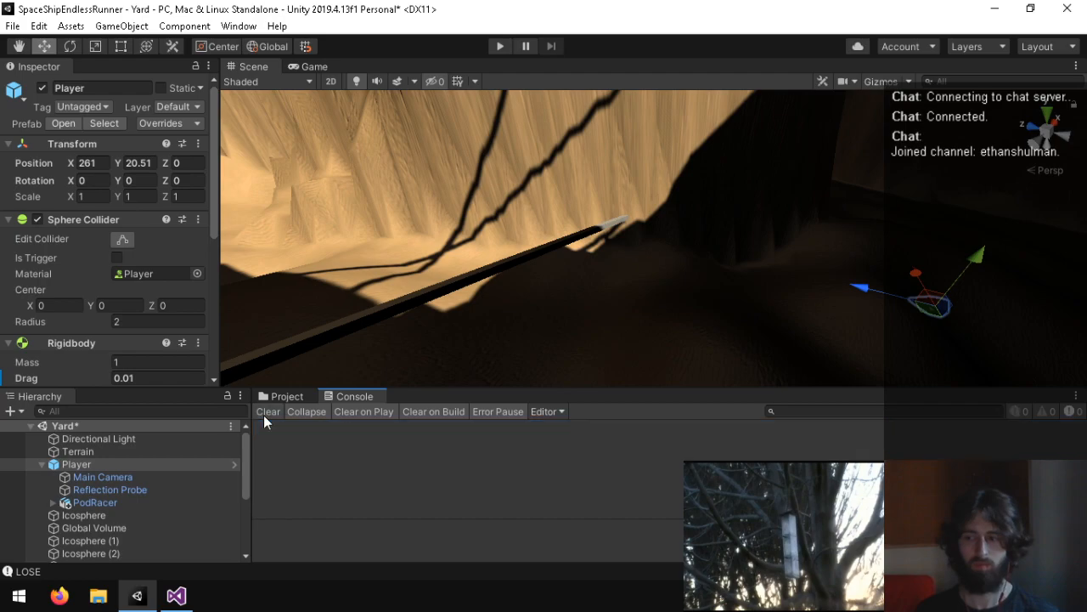
click(280, 396)
Step: In the Player script, uncomment the world eulerAngles read, the 180f wrap line and the eulerAngles write-back, and save
click(177, 596)
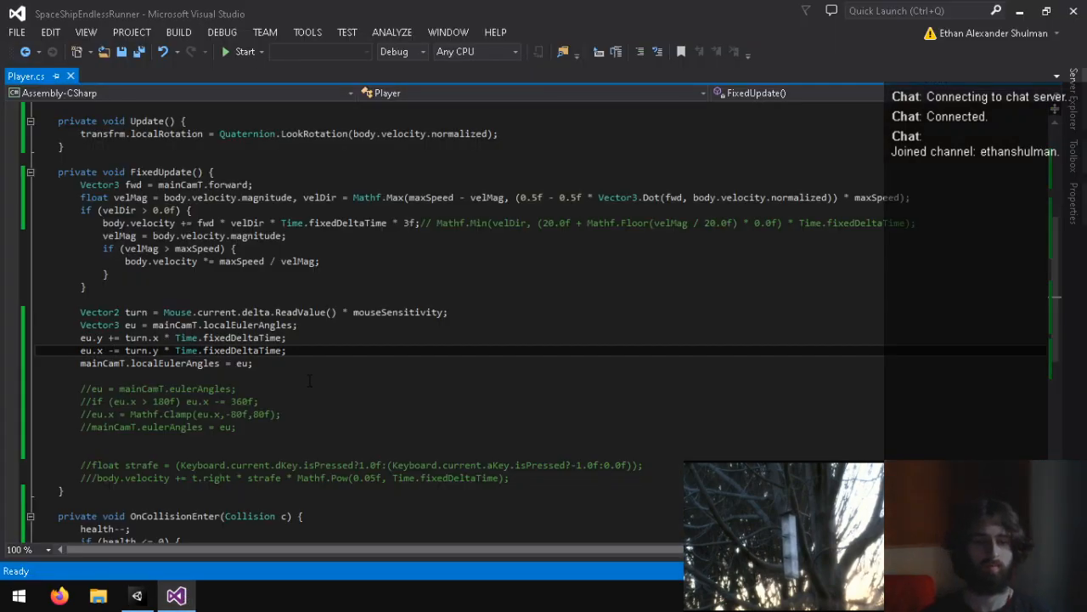
click(94, 388)
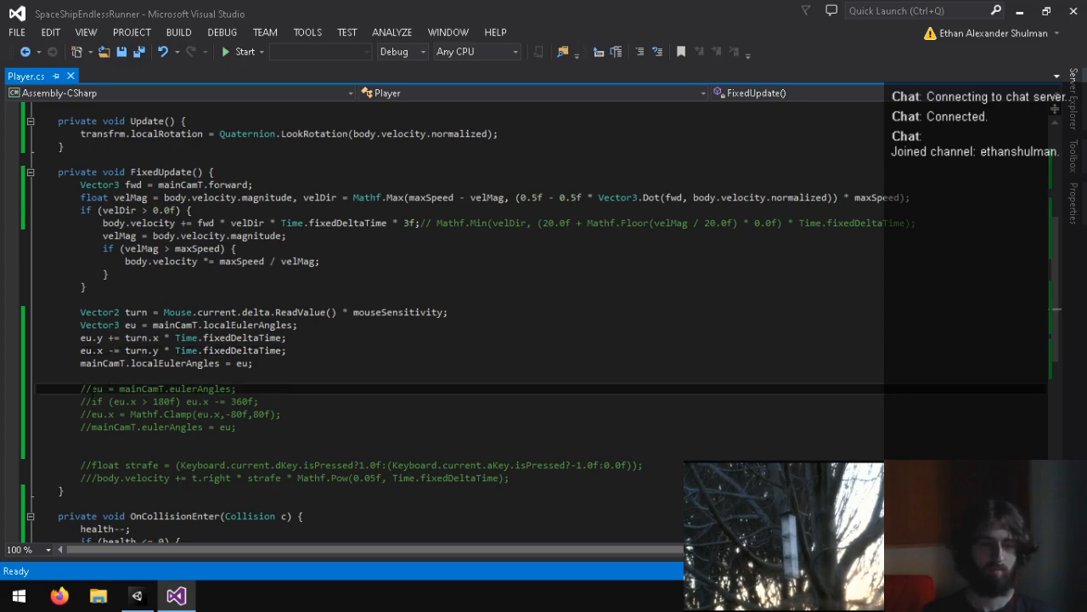
click(86, 426)
key(Up)
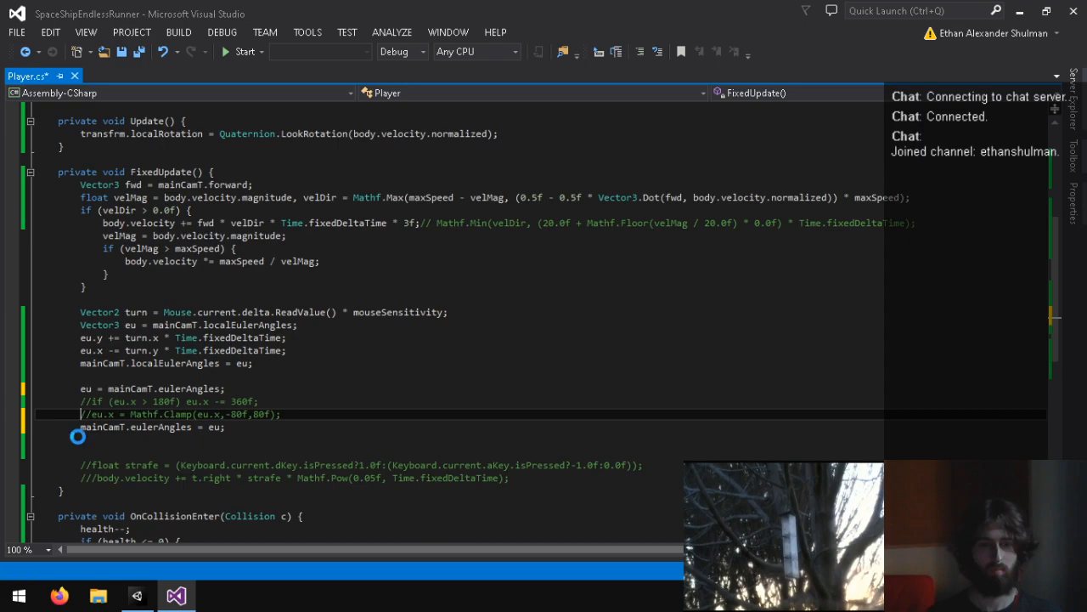
Step: Switch to Unity and run the Yard scene twice to test the camera with the eu.x wrap active and no clamp
click(137, 596)
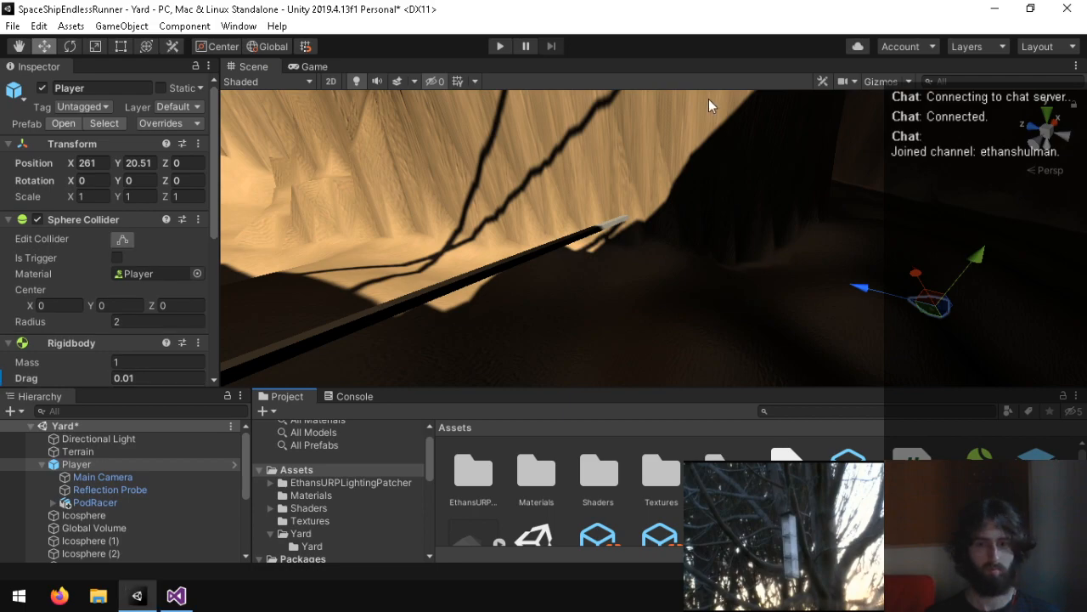
click(502, 47)
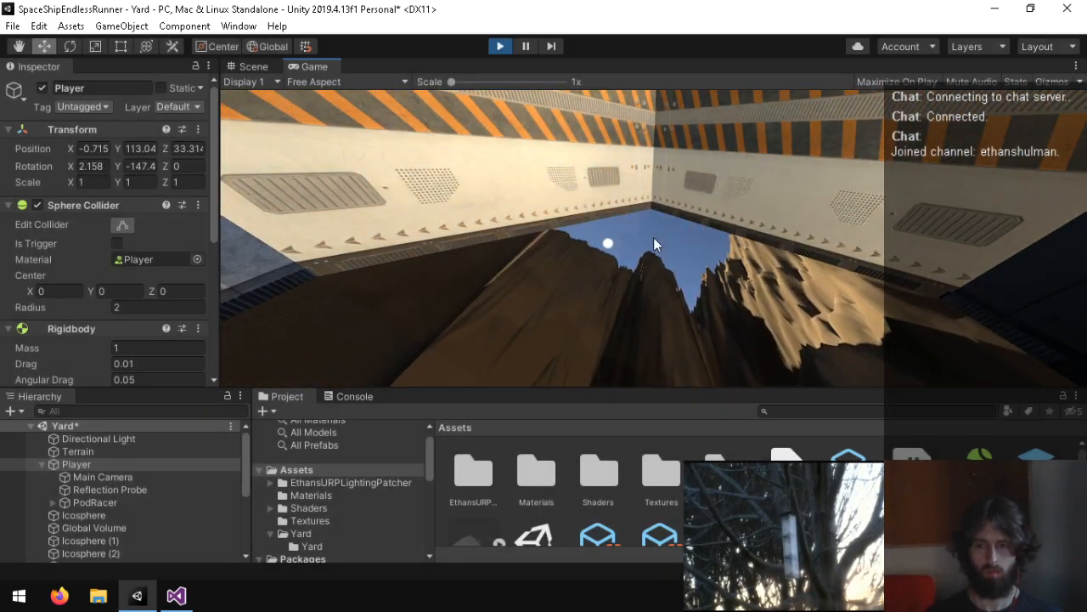
key(ctrl+p)
key(alt+Tab)
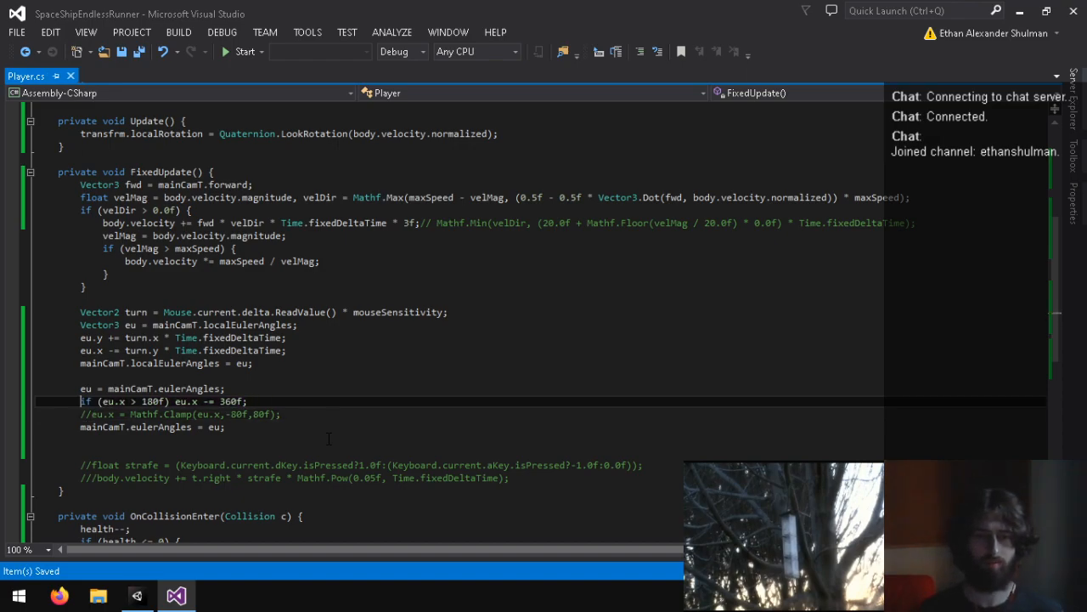
key(alt+Tab)
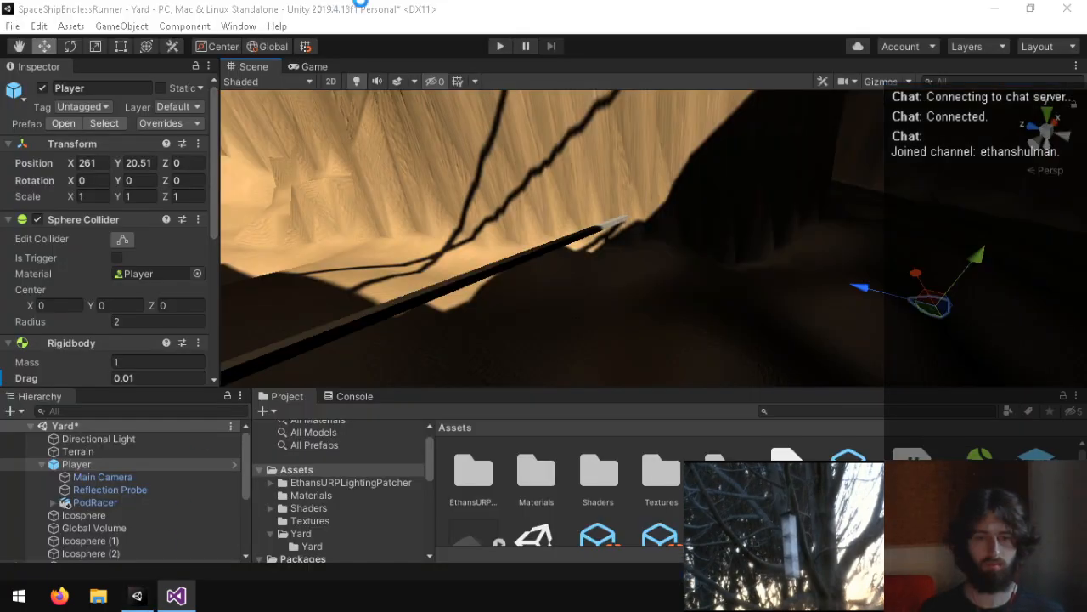
click(499, 48)
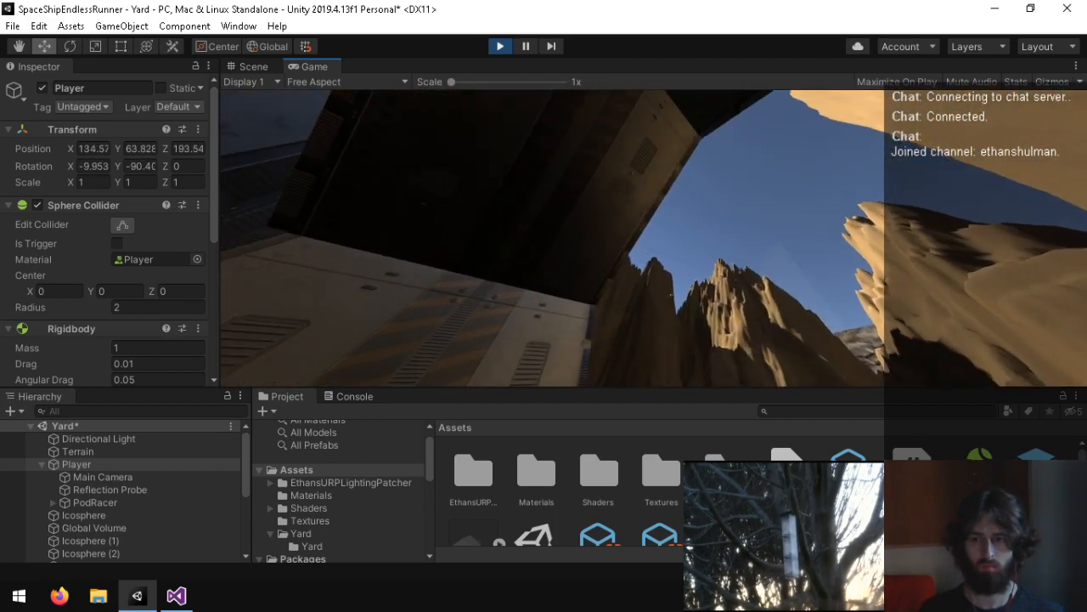
key(ctrl+p)
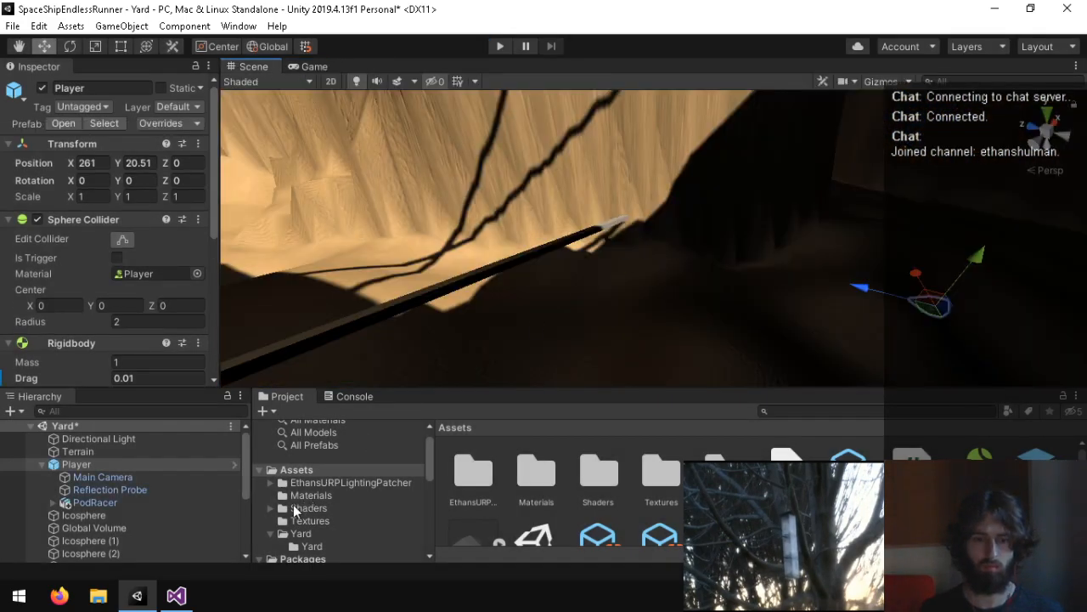
Step: In the Player script, uncomment the line "eu.x = Mathf.Clamp(eu.x,-80f,80f);" and save
click(172, 602)
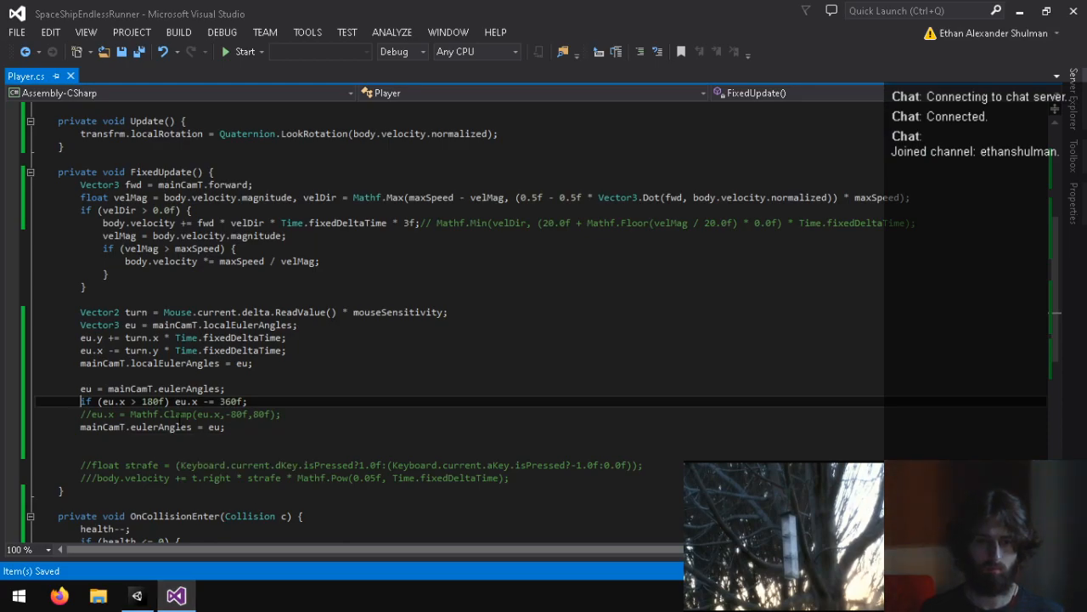
key(Down)
key(Delete)
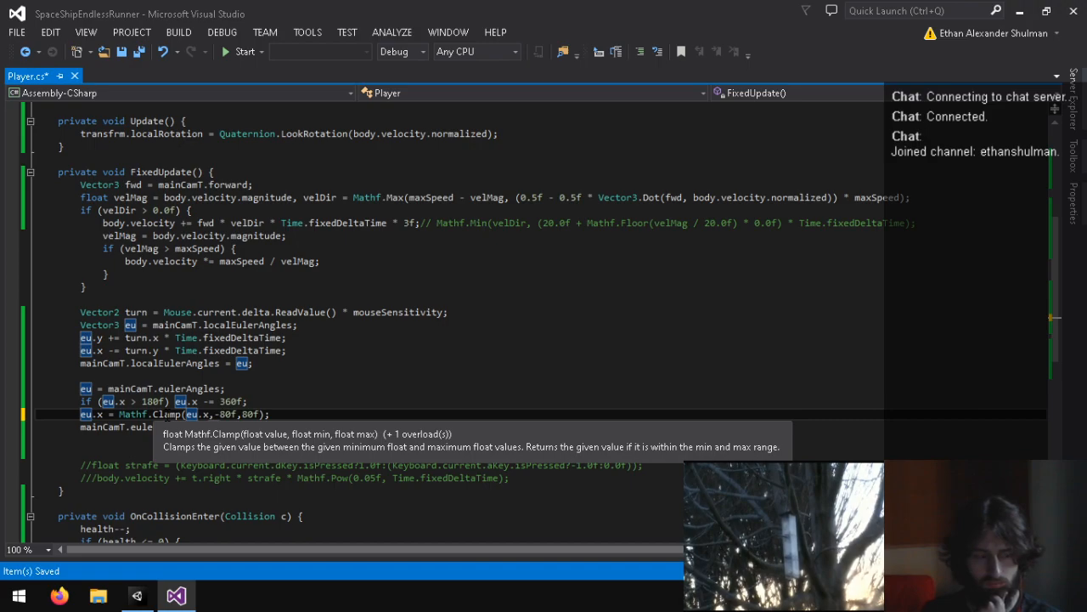
key(ctrl+s)
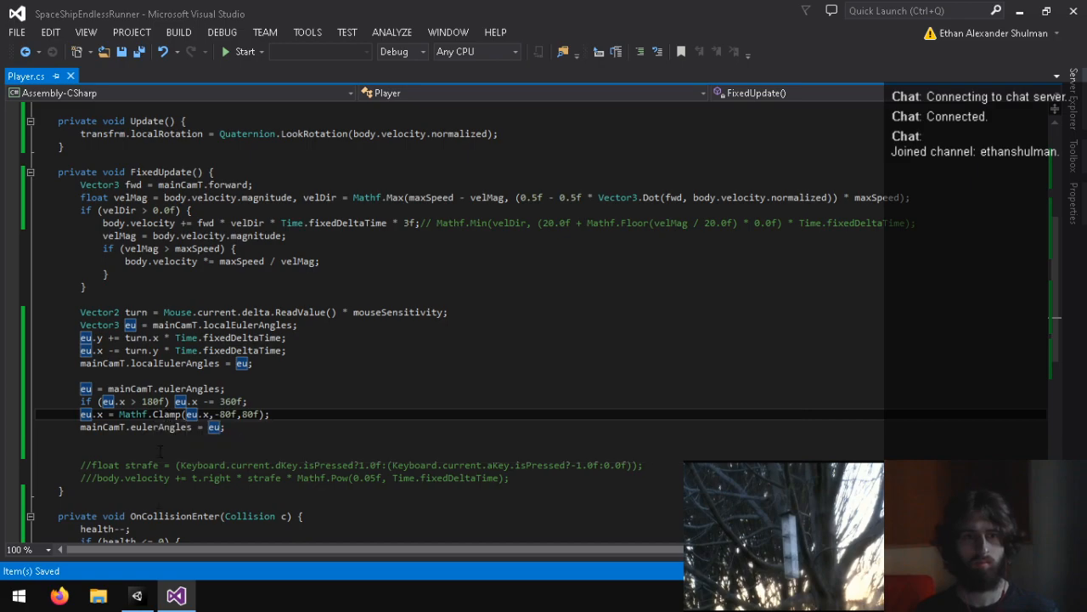
Step: Switch to Unity and run the Yard scene to test the 80-degree camera pitch clamp
click(155, 596)
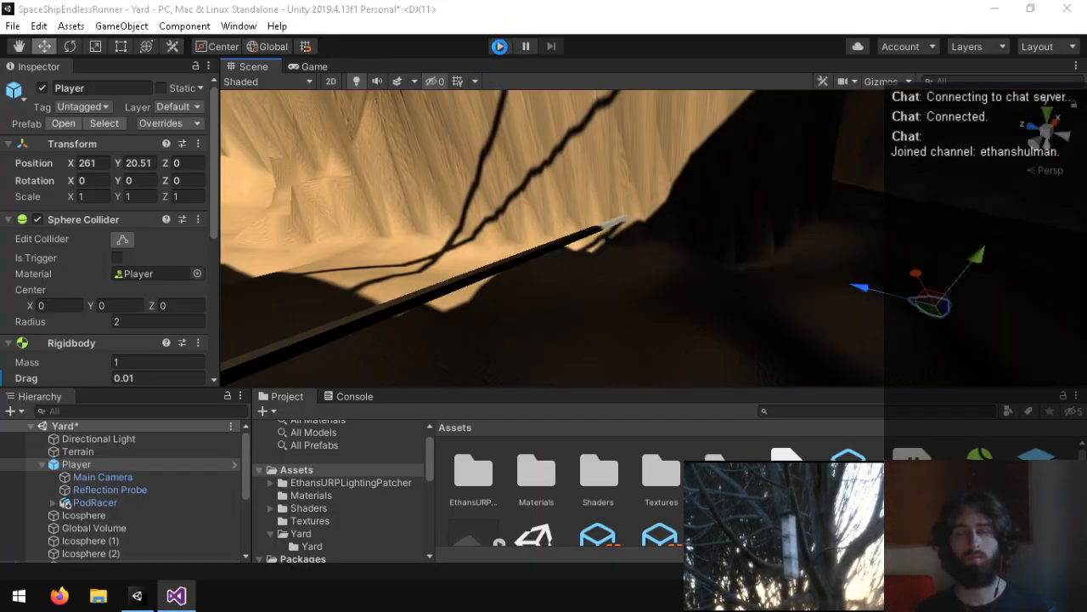
click(501, 48)
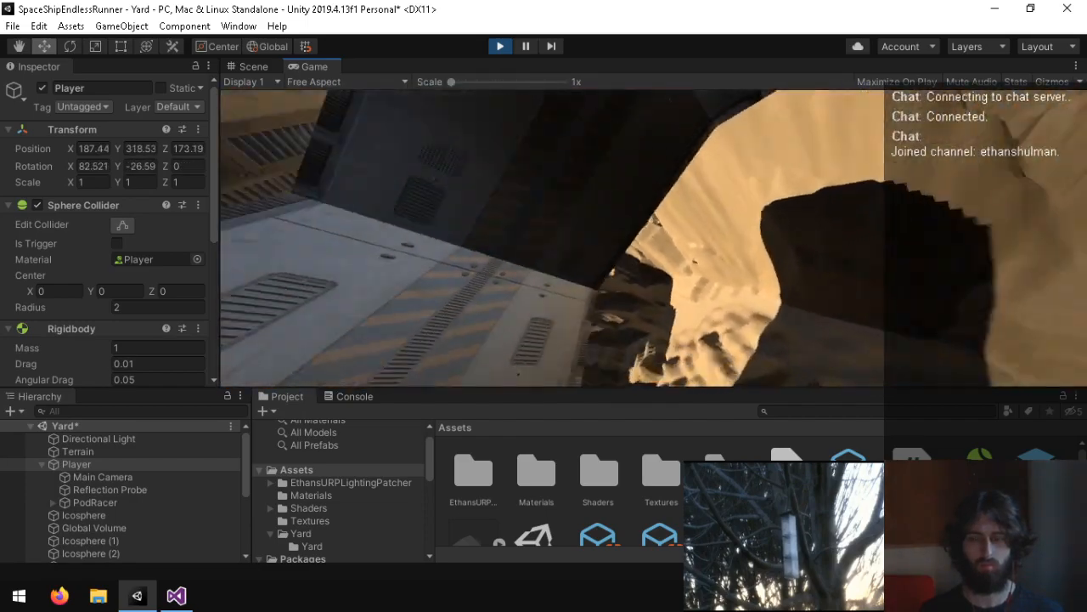
key(ctrl+p)
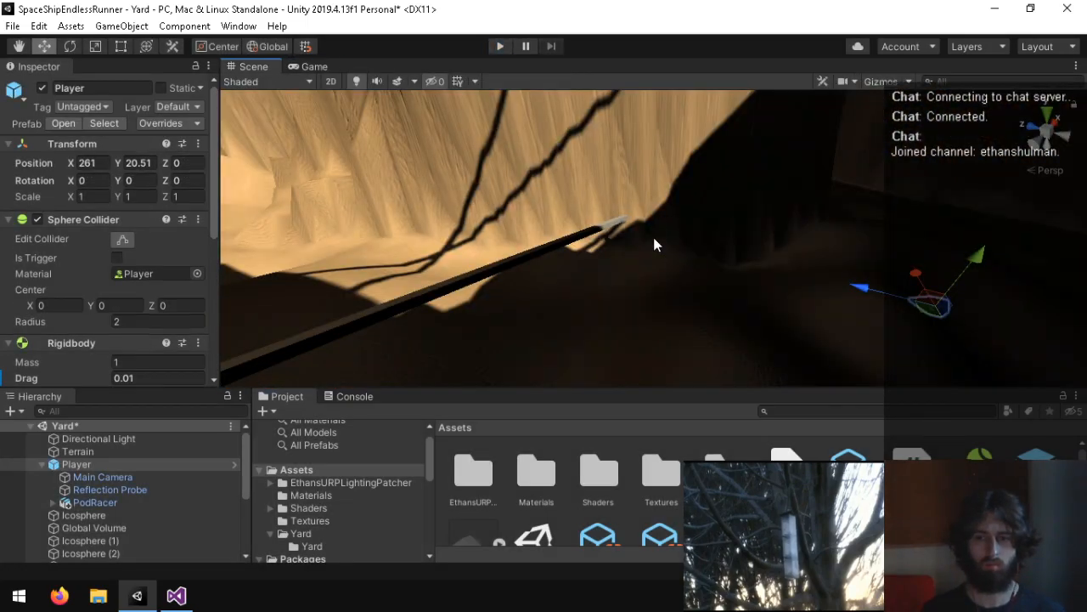
Step: Try a lower pitch clamp limit of -20f in the Player script and run the Yard scene in Unity to test it
click(176, 596)
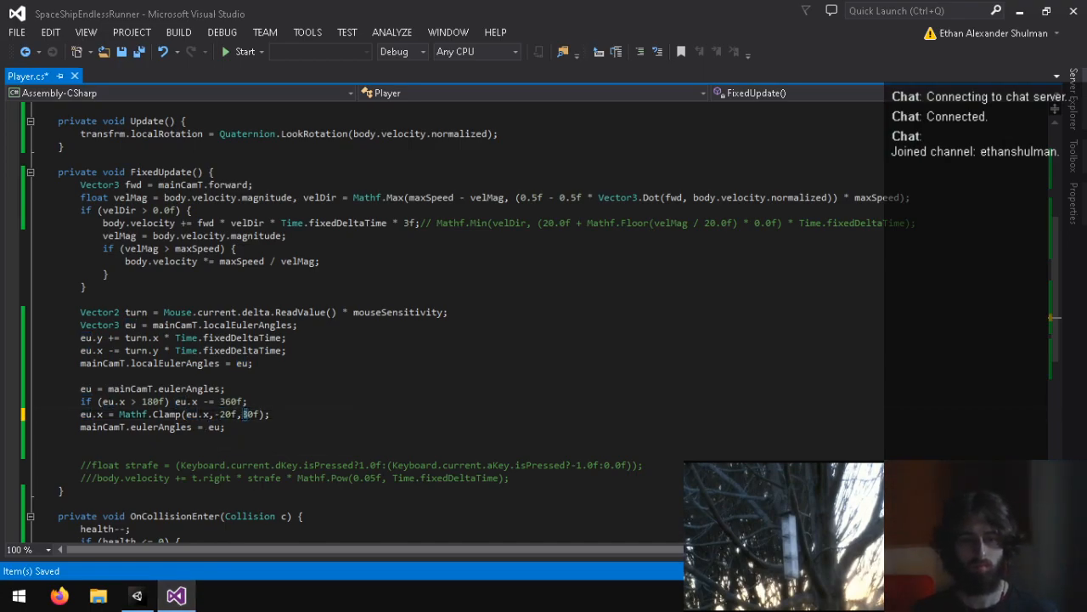
click(141, 596)
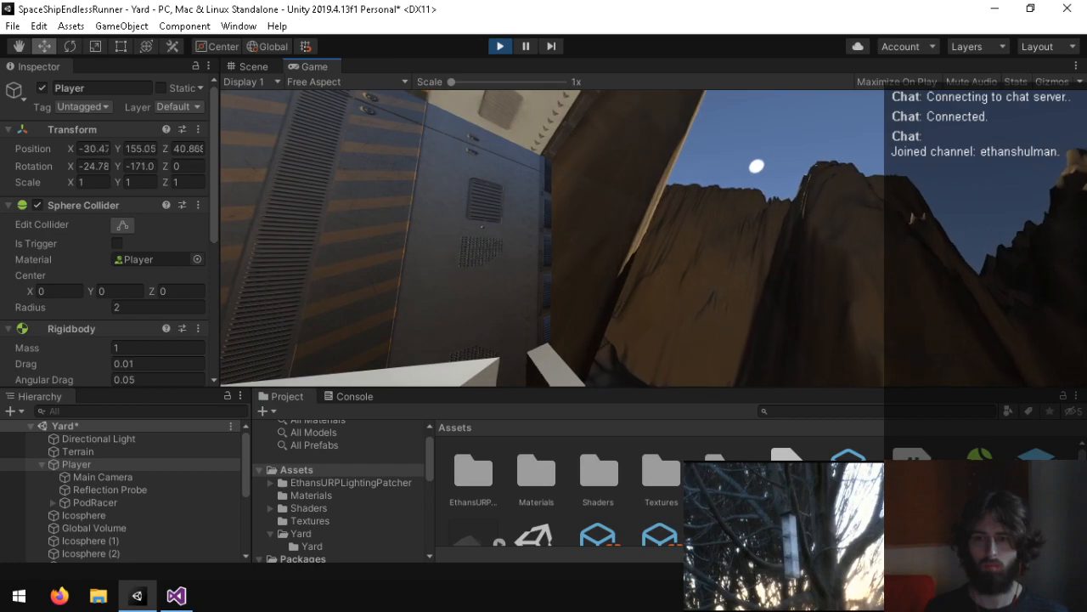
key(ctrl+p)
Step: Set the Player script's pitch clamp limits to -50f and 50f, save, and run the Yard scene in Unity to test them
click(175, 595)
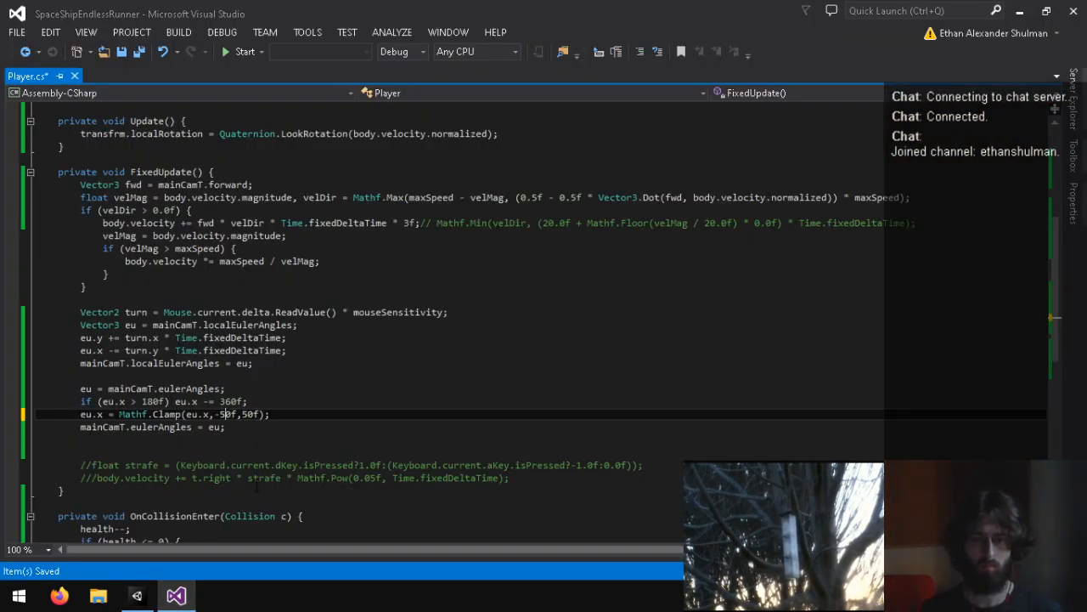
key(alt+Tab)
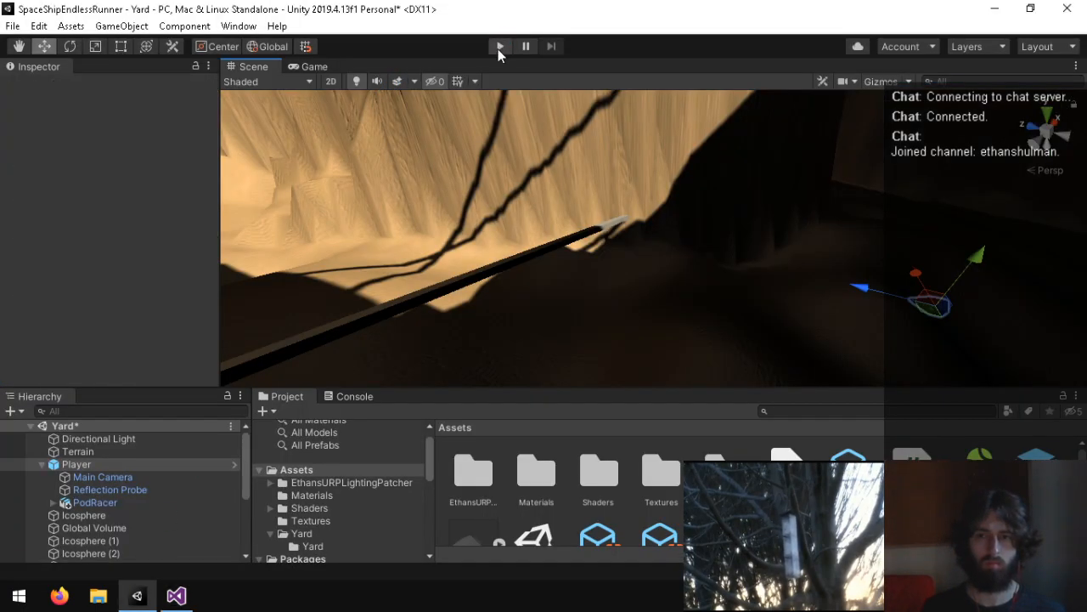
key(ctrl+p)
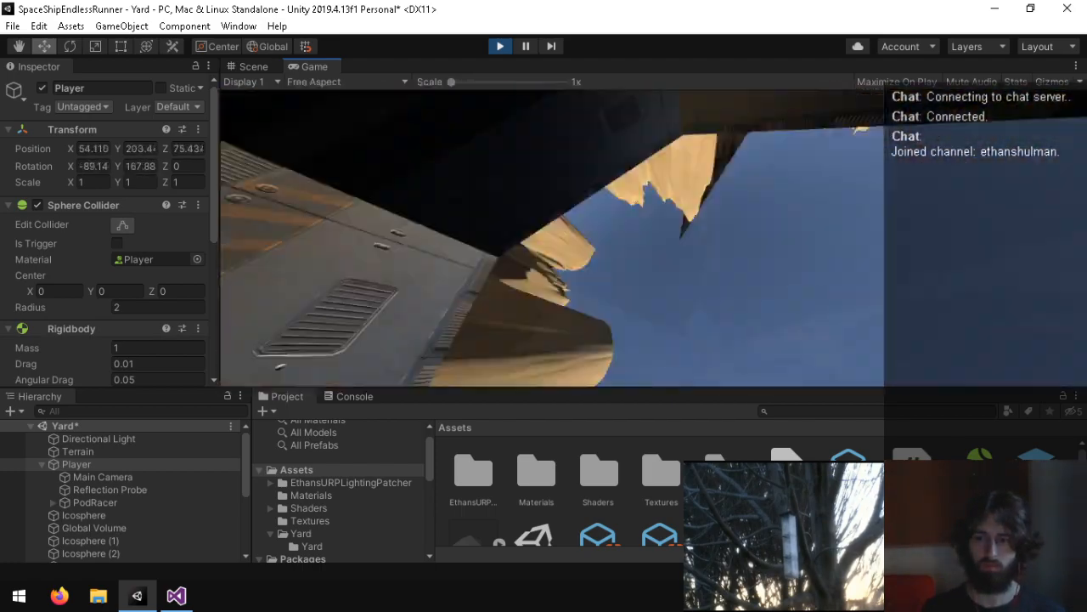
key(ctrl+p)
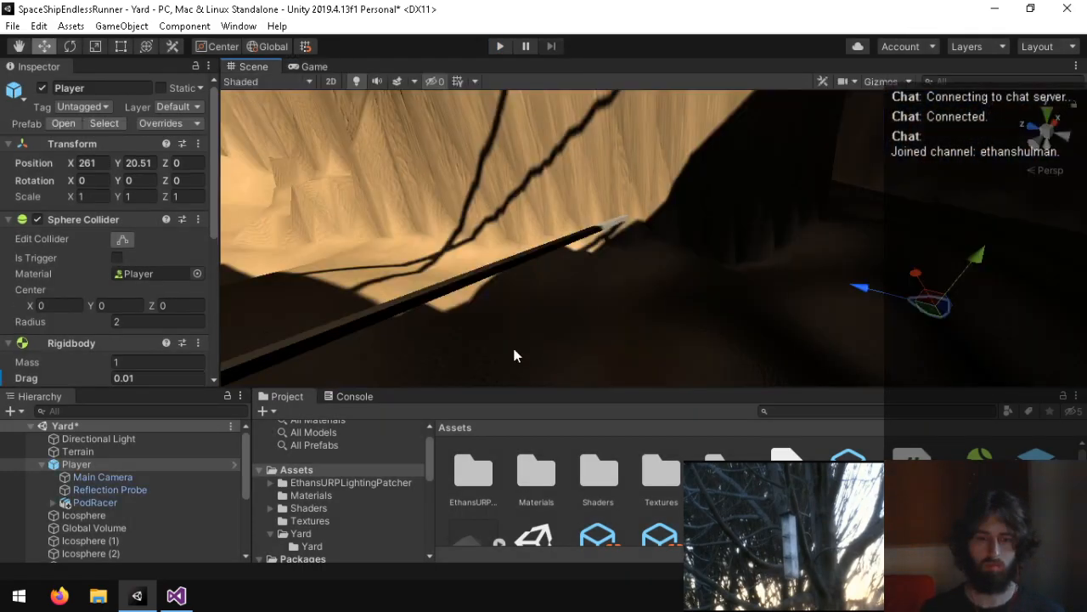
Step: In the Player script, enclose the four world eulerAngles read, wrap, clamp and write-back lines in a /* */ block comment
click(176, 595)
click(82, 389)
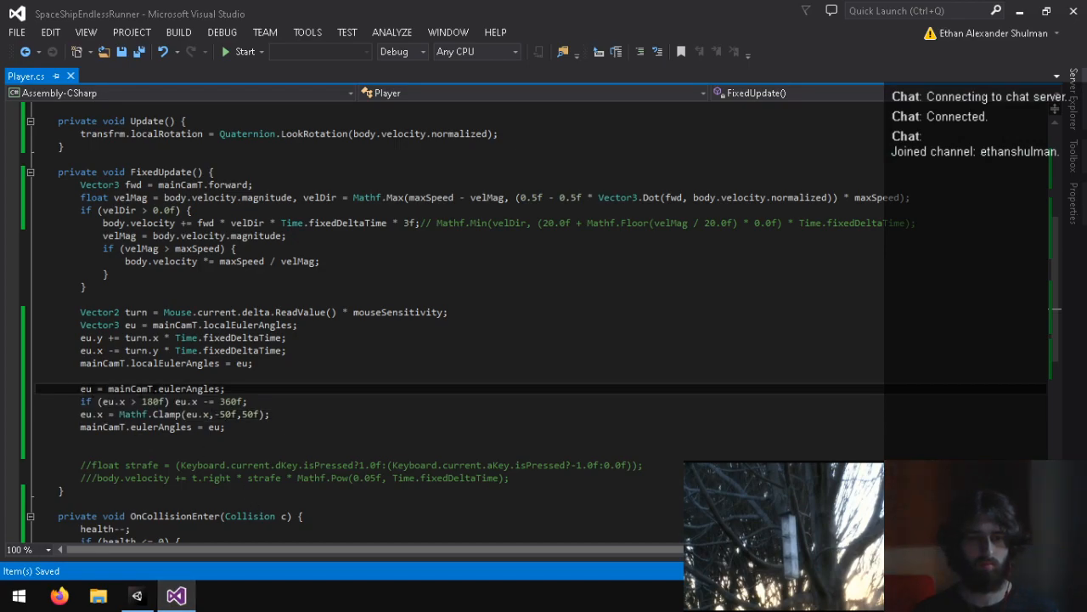
click(238, 425)
text(*/)
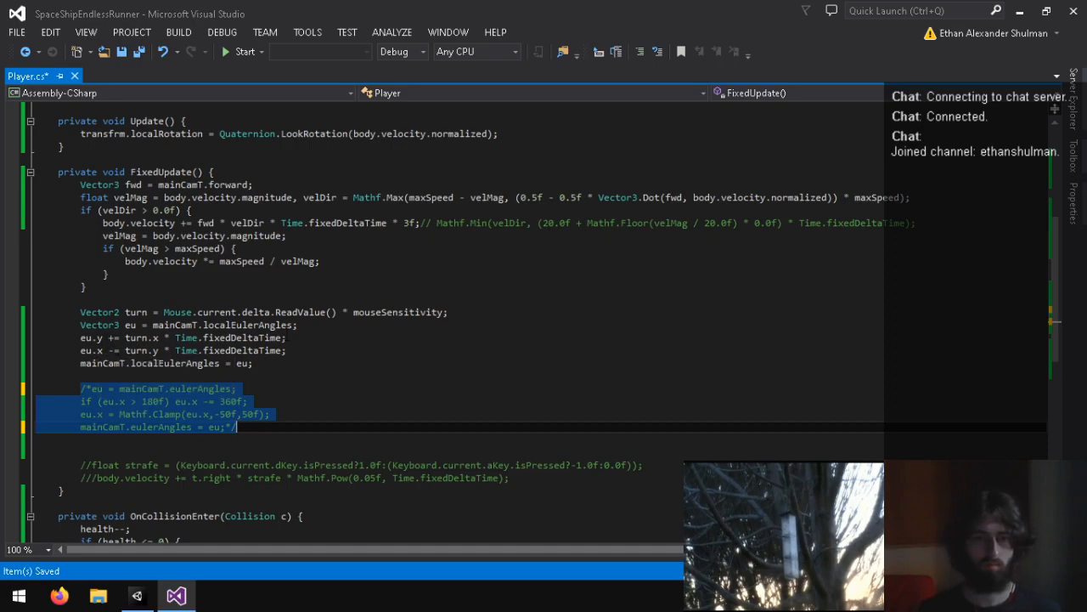
Step: Add the line "eu.z = 0;" below the eu.x pitch line and save the script
click(285, 338)
click(307, 350)
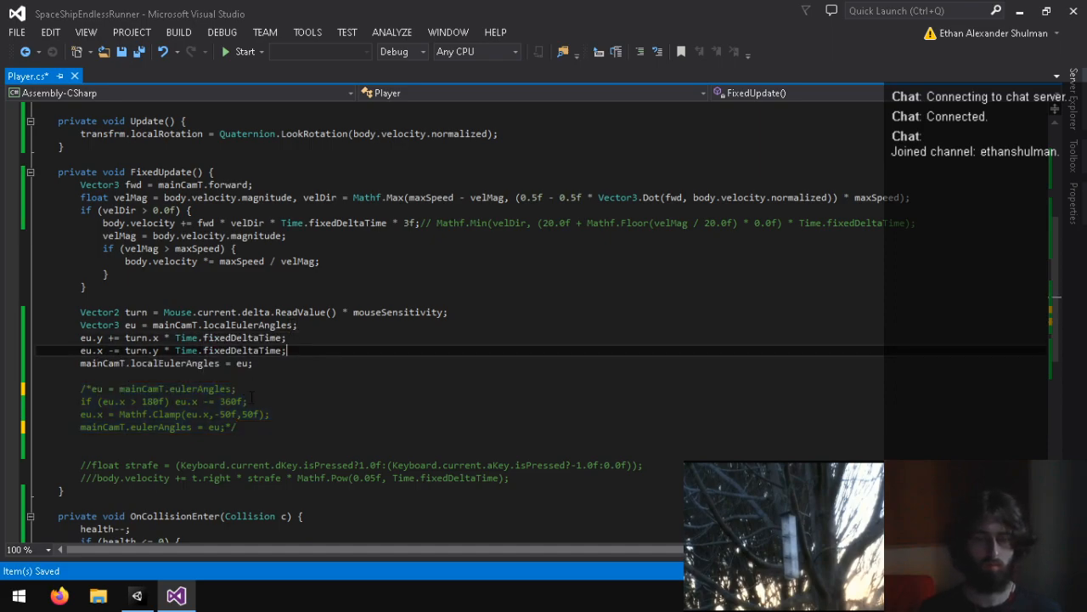
key(Return)
text(eu.z = 0;)
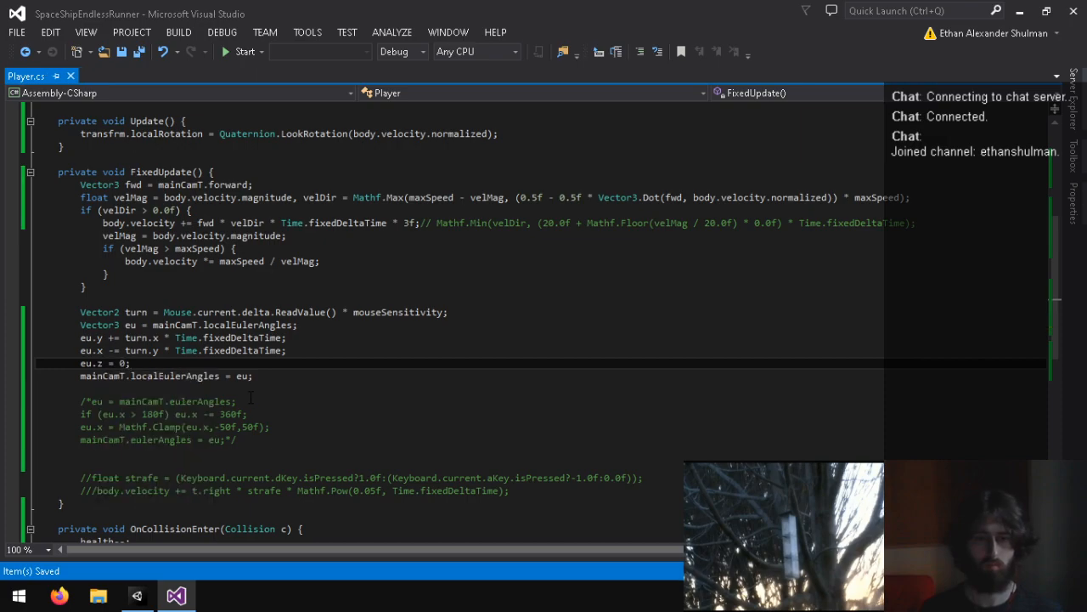
Step: Add "if (eu.x > 180f) eu.x -= 360f;" below the eu.y line and make eu read from mainCamT.eulerAngles
click(307, 340)
key(Return)
text(if (eu.x > 180f) eu.x)
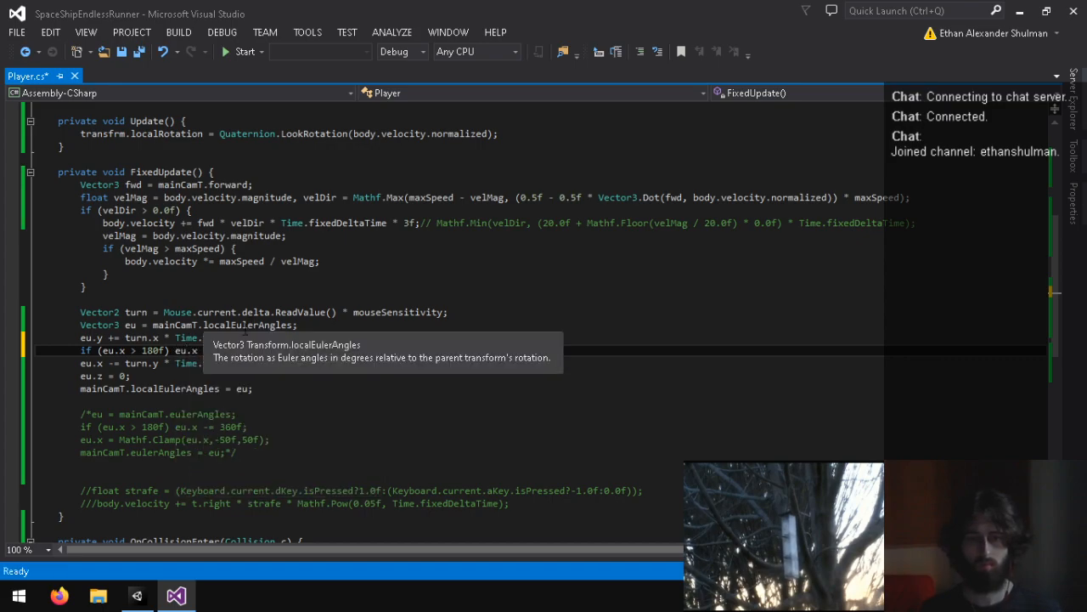
text( = e)
click(263, 354)
text(e)
key(BackSpace)
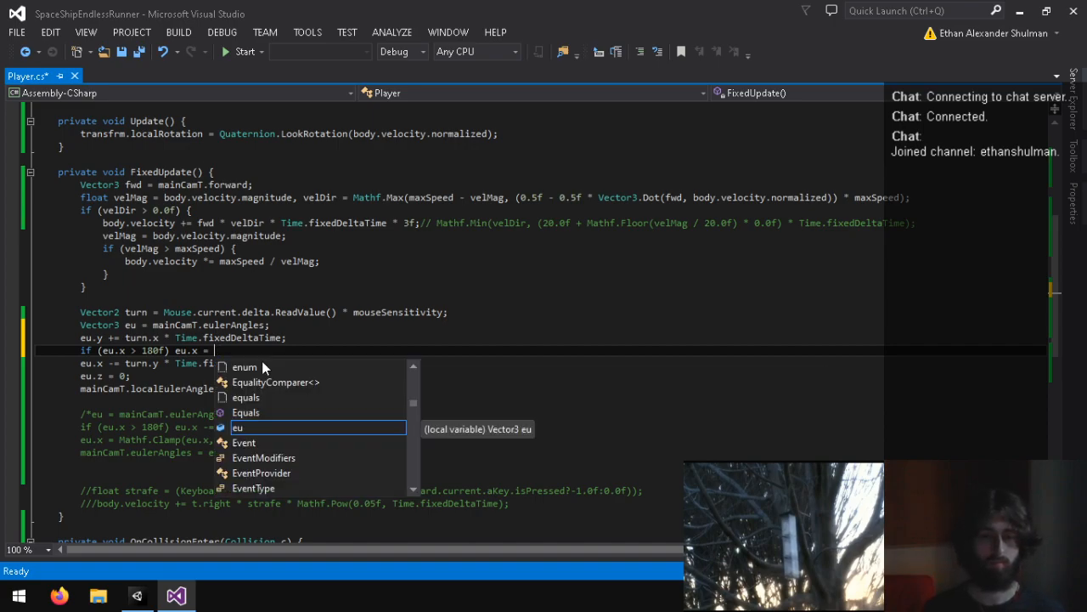
key(BackSpace)
key(BackSpace)
text(-= 3760f;)
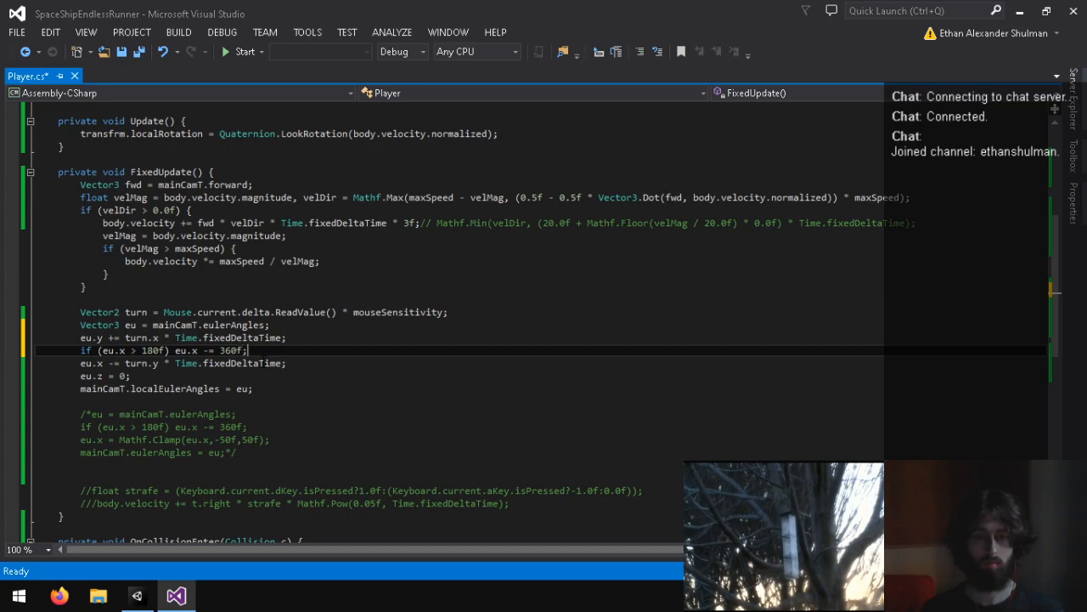
Step: Change the pitch line to "eu.x = Mathf.Clamp(eu.x-turn.y * Time.fixedDeltaTime,-50f,50f);" and save the script
click(194, 363)
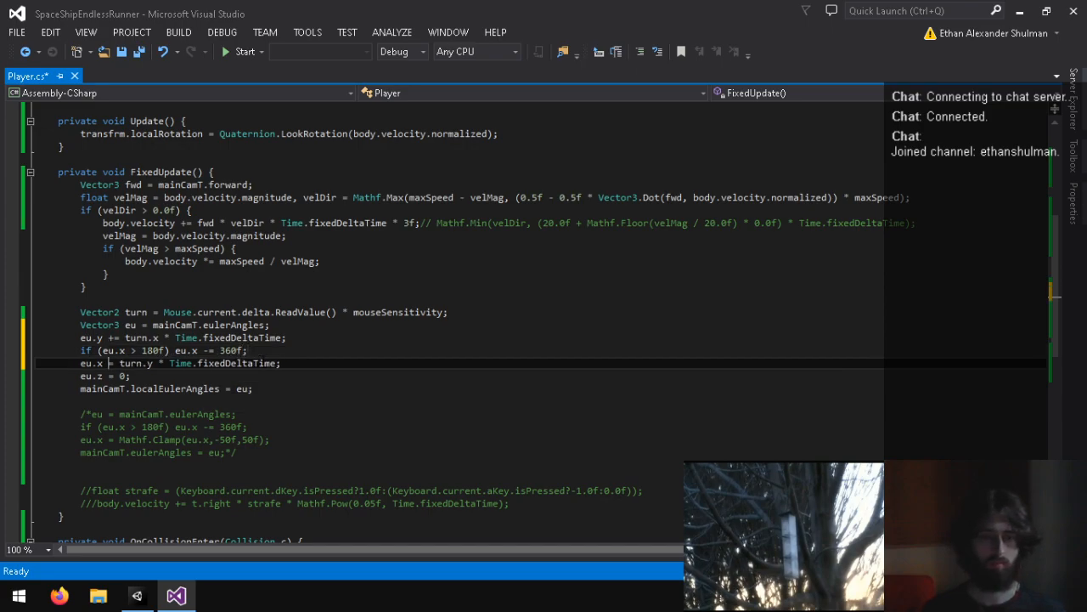
text(f.Clamp(eu.x-)
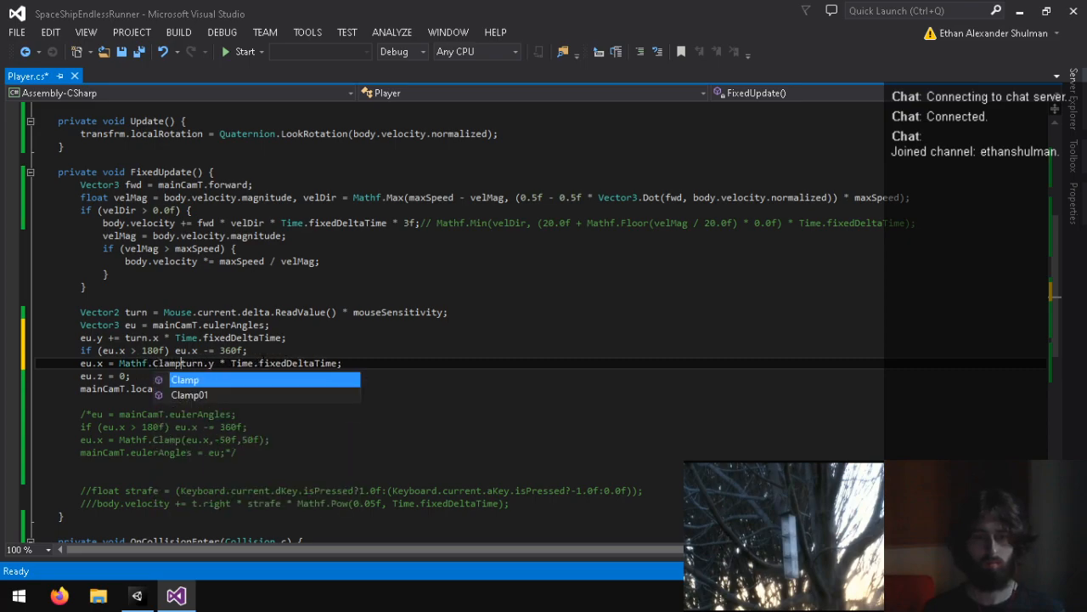
click(373, 365)
text(,-50f,)
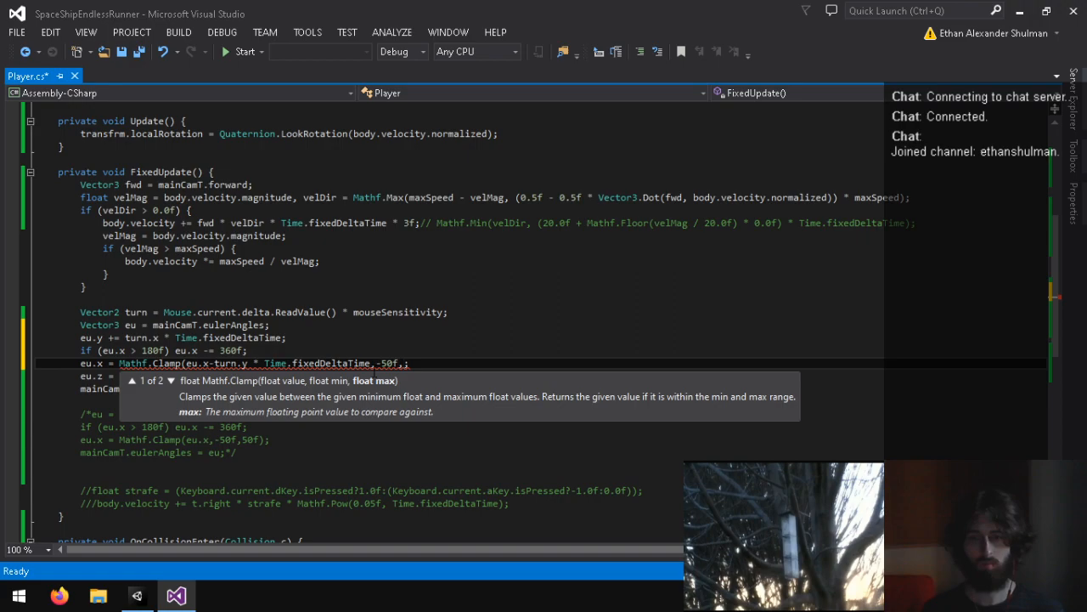
text(50f))
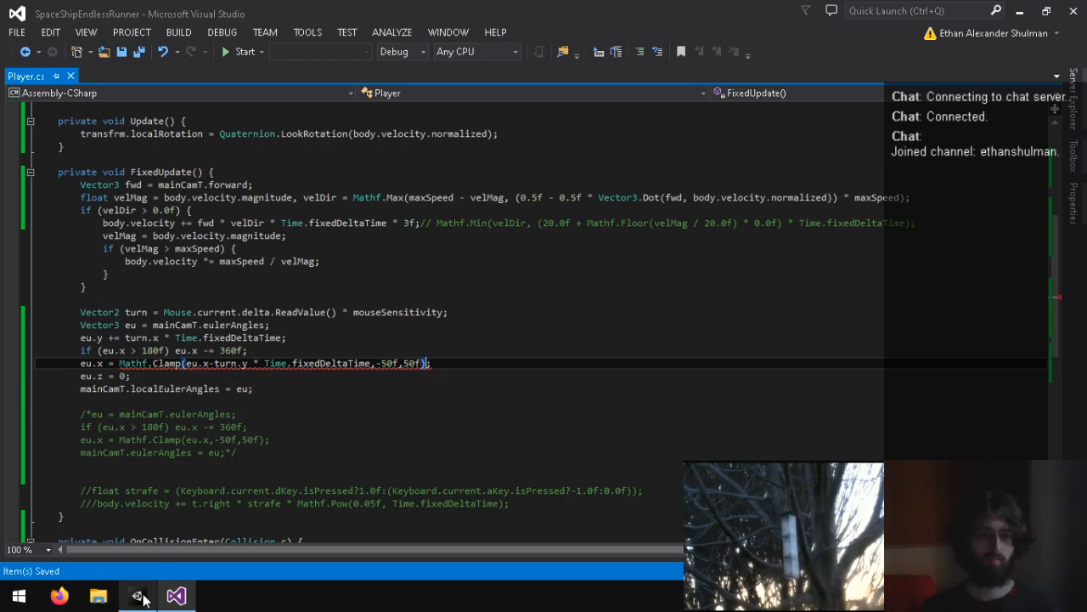
Step: In the Player script, change the camera write-back line to "mainCamT.eulerAngles = eu;" and save
click(140, 598)
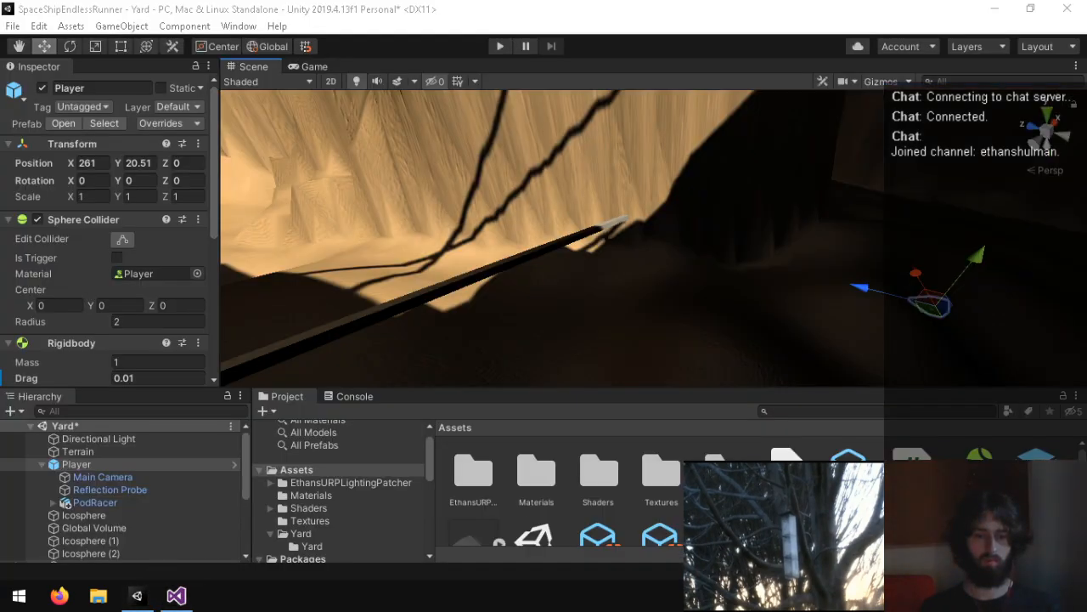
click(176, 597)
drag(131, 389, 163, 388)
text(e)
Step: Switch to Unity, test the camera steering in two play runs of the Yard scene and stop each run
click(137, 596)
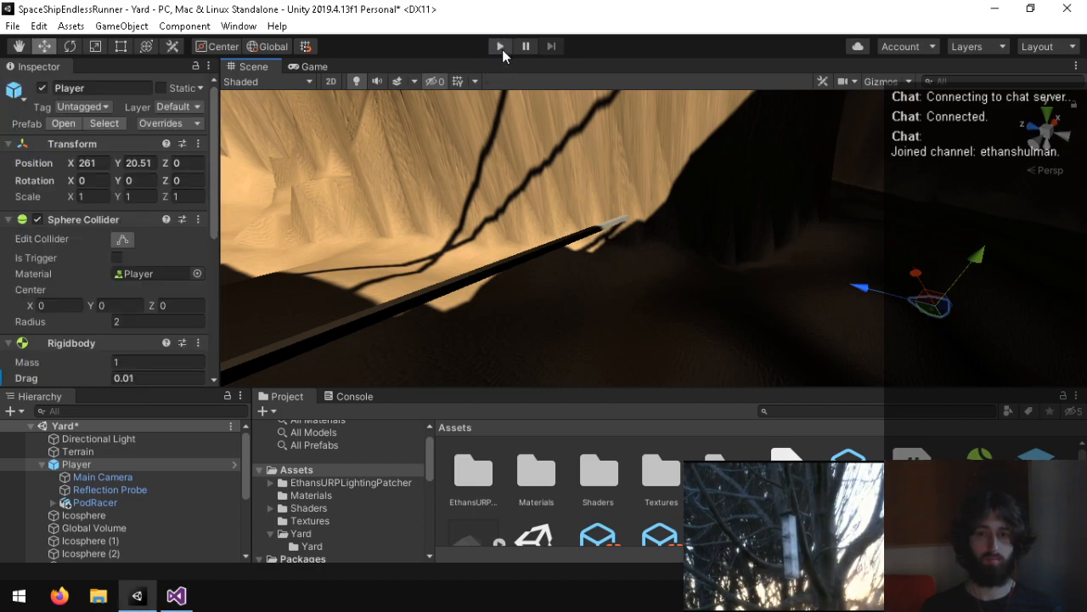
click(500, 46)
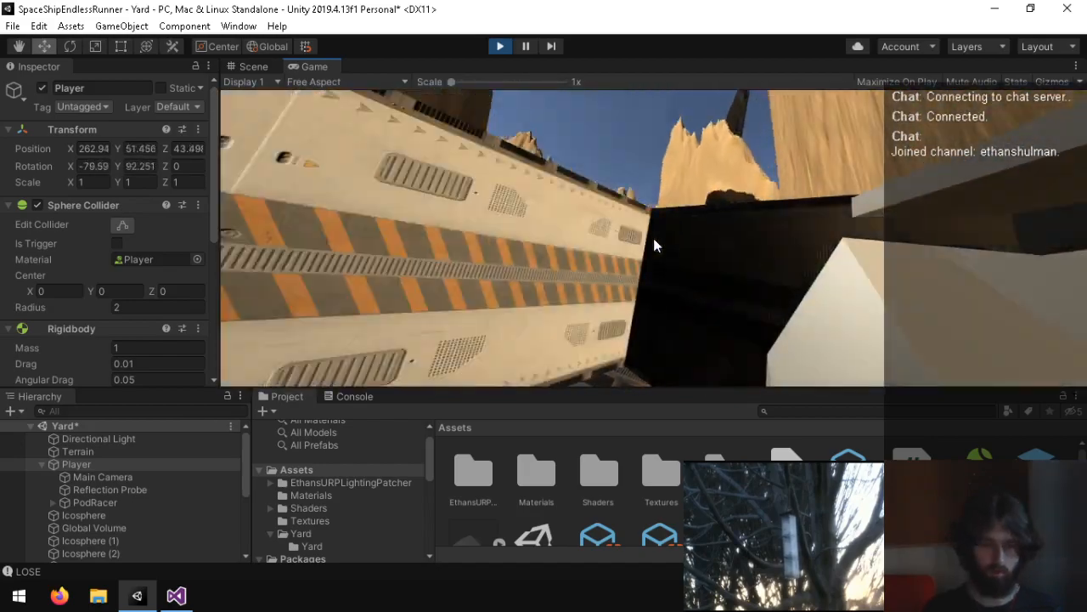
key(ctrl+p)
click(496, 45)
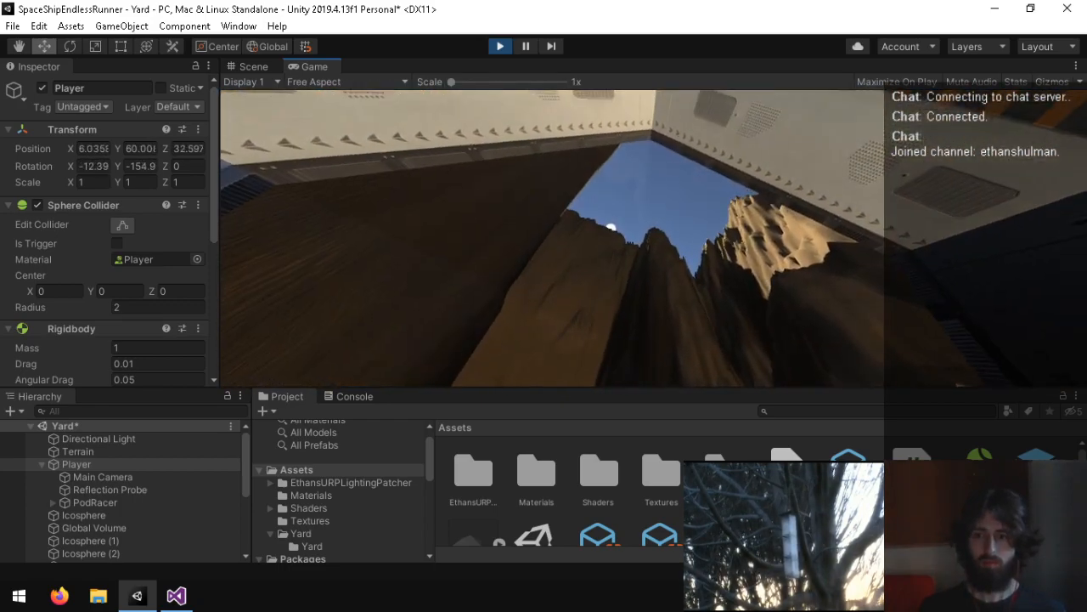
key(ctrl+p)
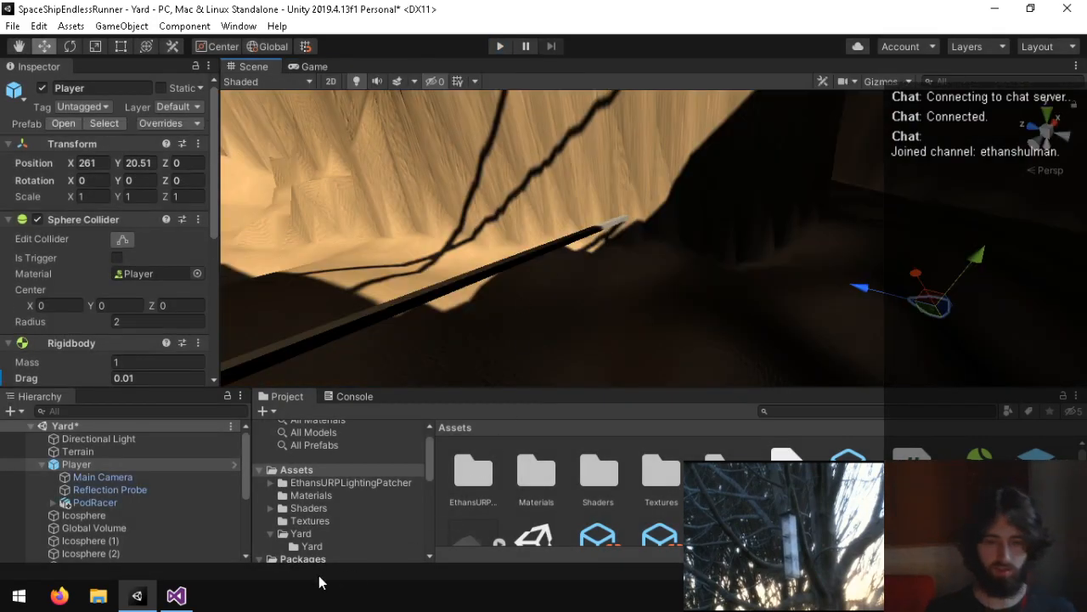
Step: In the Player script in Visual Studio, set the eu.x clamp limits to -70f and 70f and save
click(189, 596)
click(387, 362)
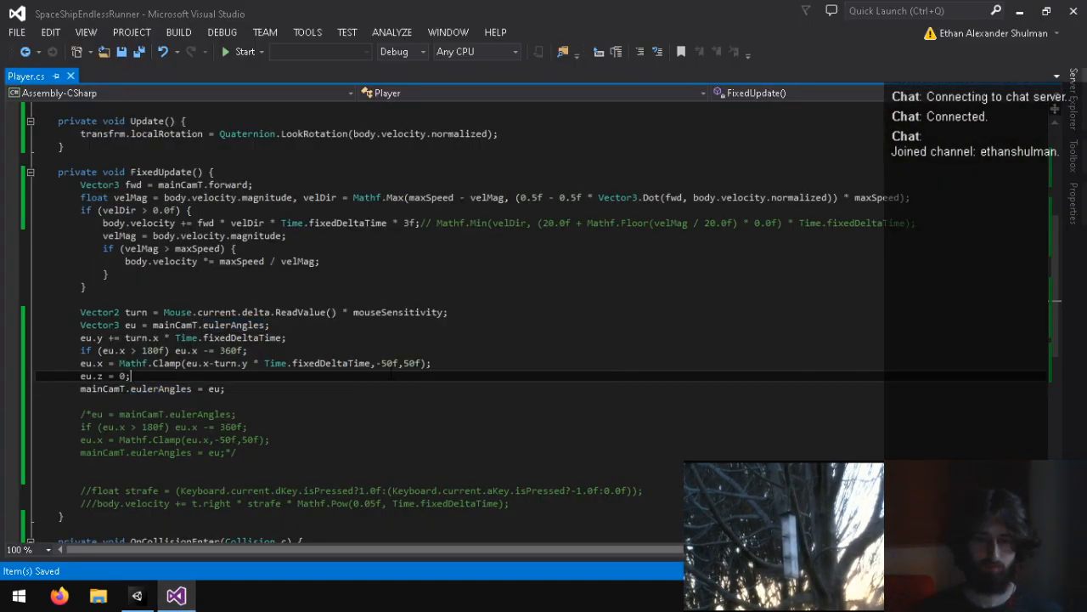
key(Down)
key(Right)
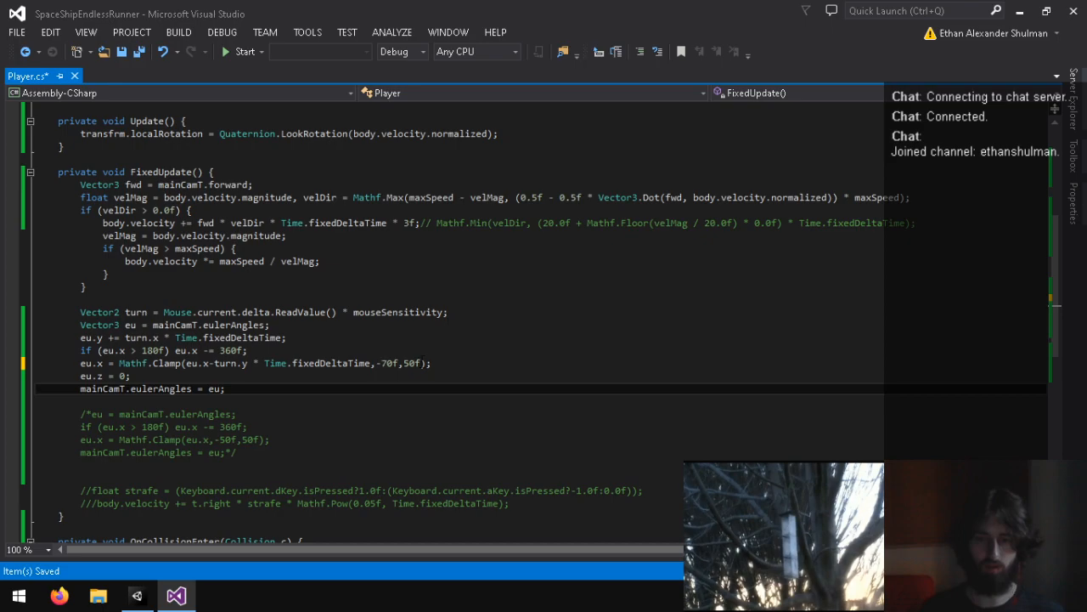
click(416, 363)
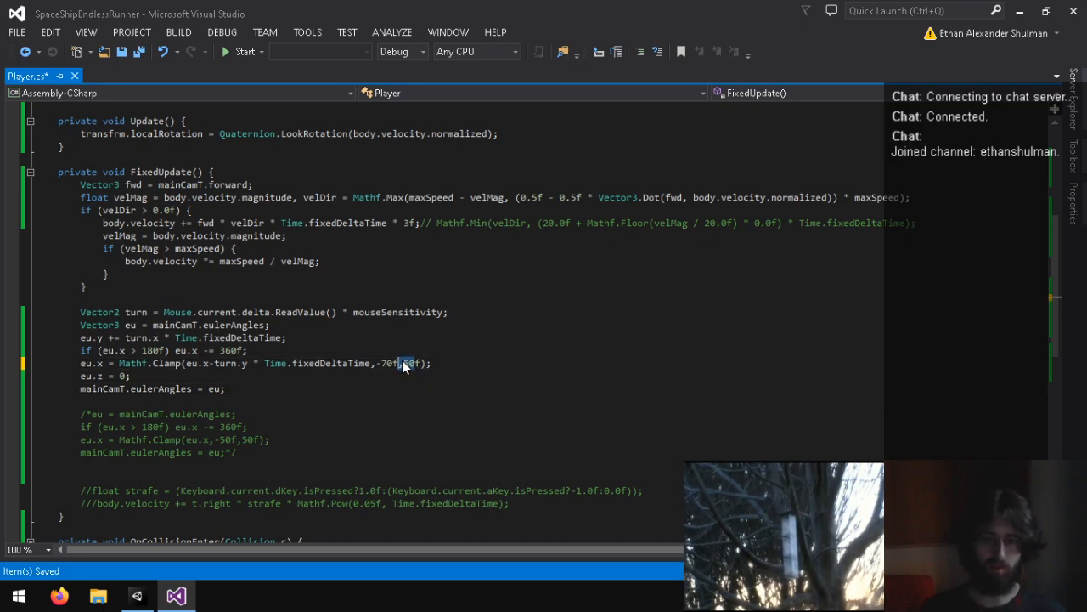
text(70)
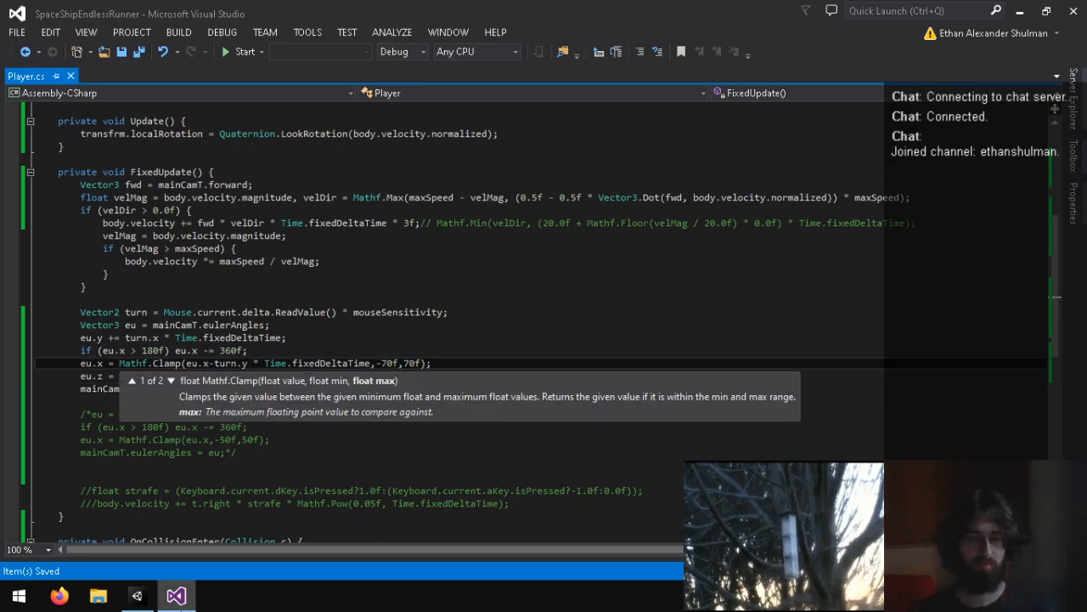
Step: Play the Yard scene in Unity to test the widened pitch limits, and stop it
click(138, 597)
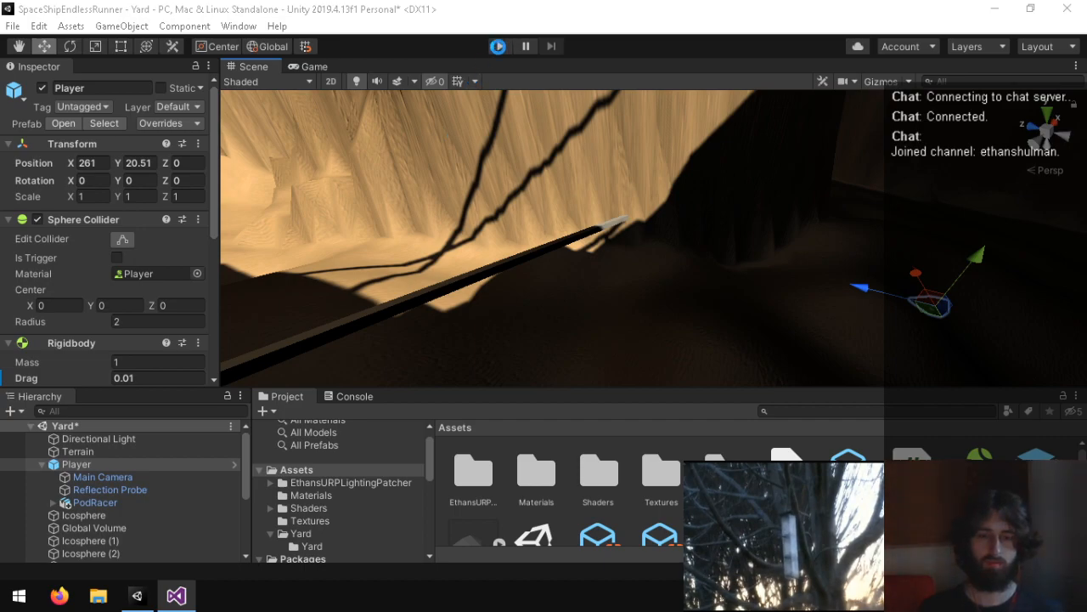
click(512, 45)
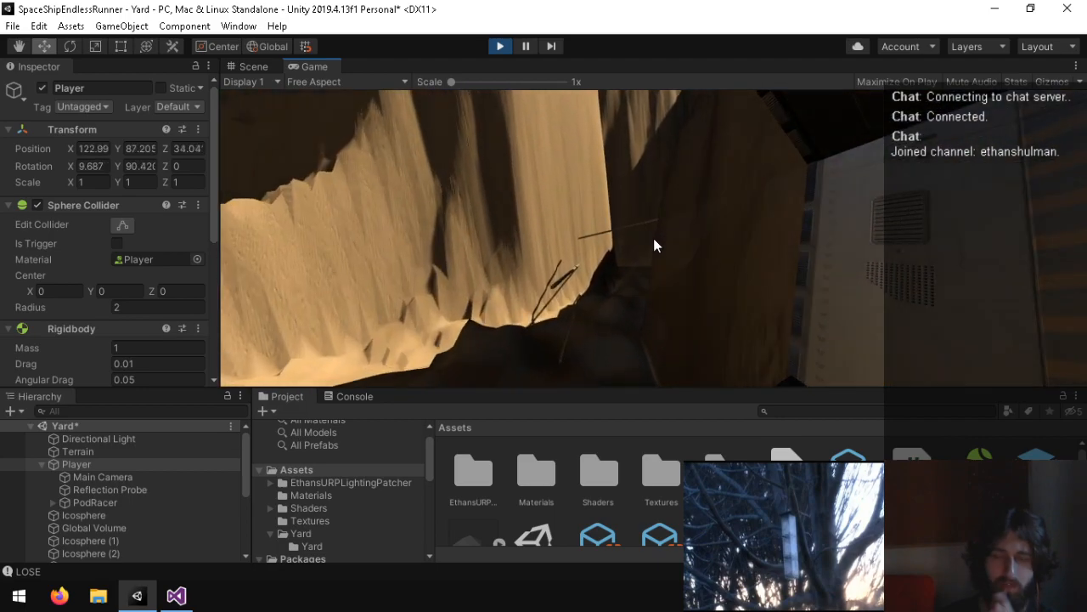
key(ctrl+p)
Step: Declare "public Transform podRacer;" as the first field of the Player class and save the script
key(alt+Tab)
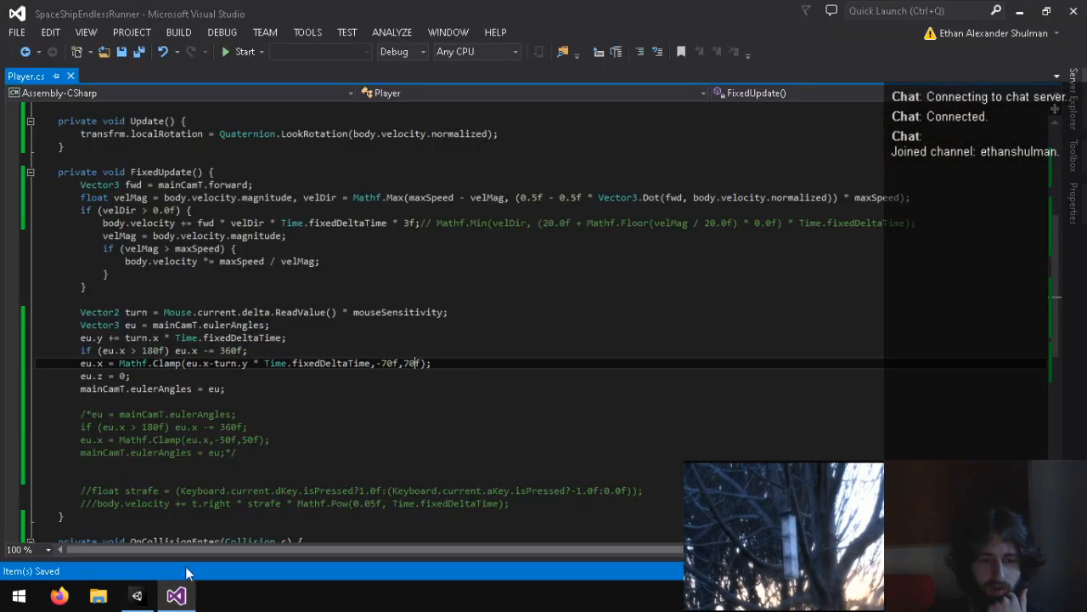
scroll(164, 364, up, 8)
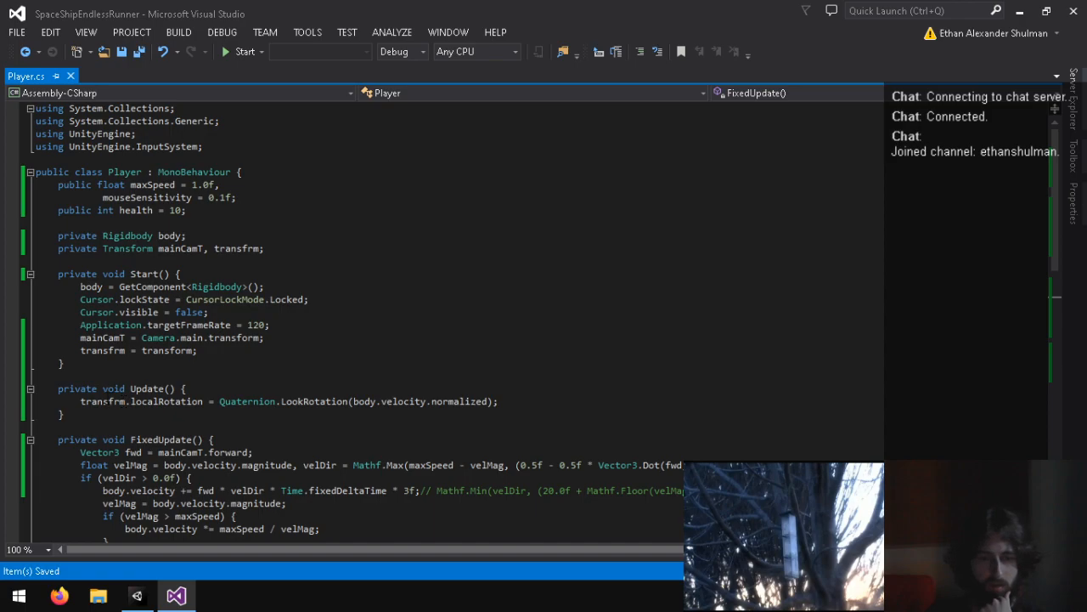
scroll(77, 399, down, 2)
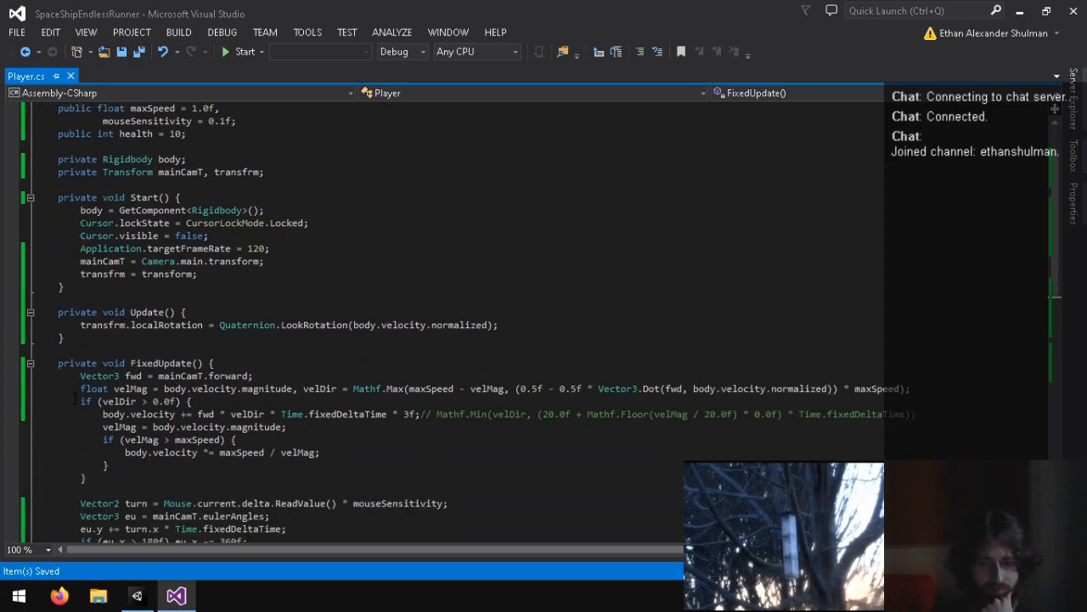
scroll(75, 400, down, 2)
scroll(75, 399, up, 4)
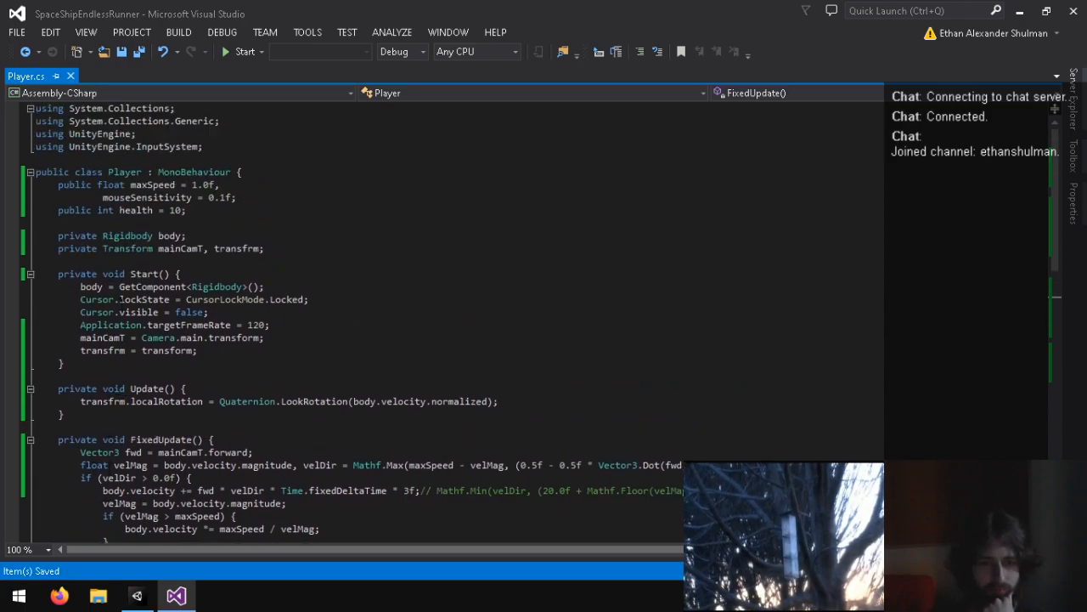
click(297, 174)
key(Return)
text(pu)
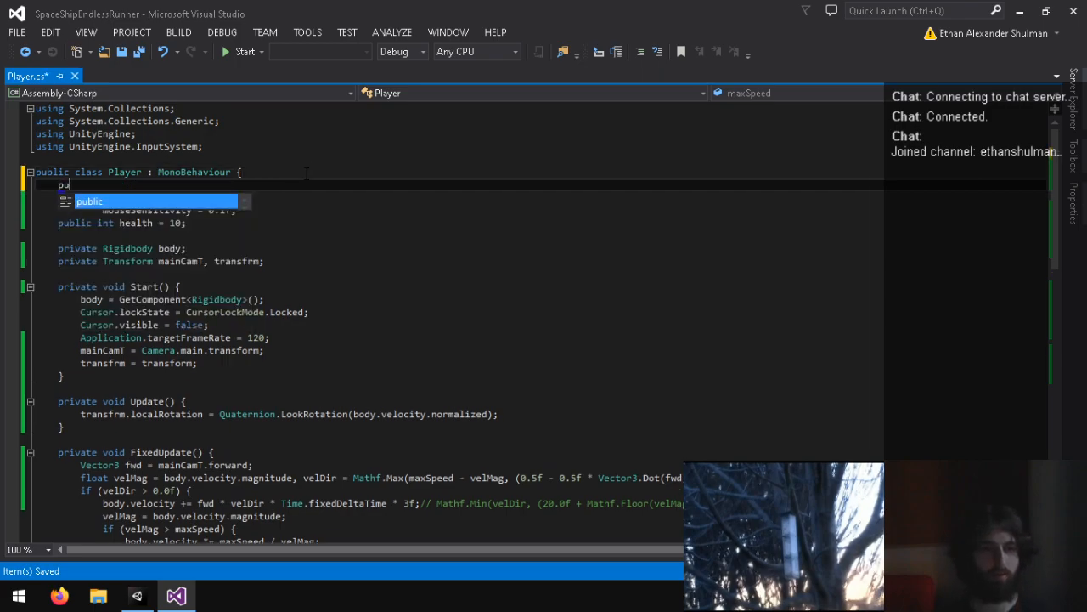
text(blic Transform podRacer;)
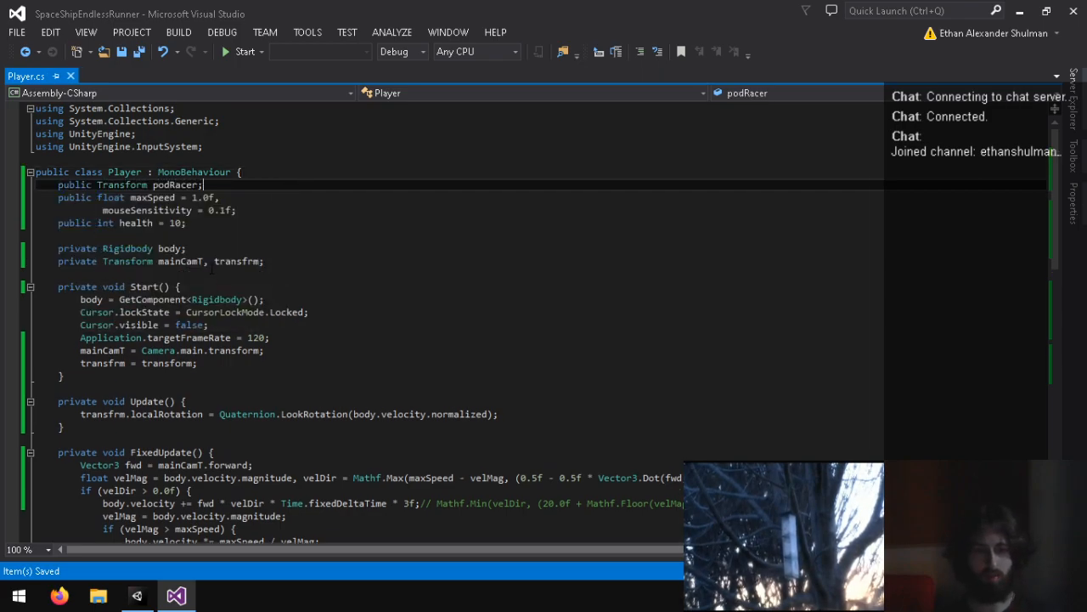
Step: In FixedUpdate, make eu read from transfrm.localEulerAngles and write back to transfrm.localEulerAngles
scroll(229, 340, down, 8)
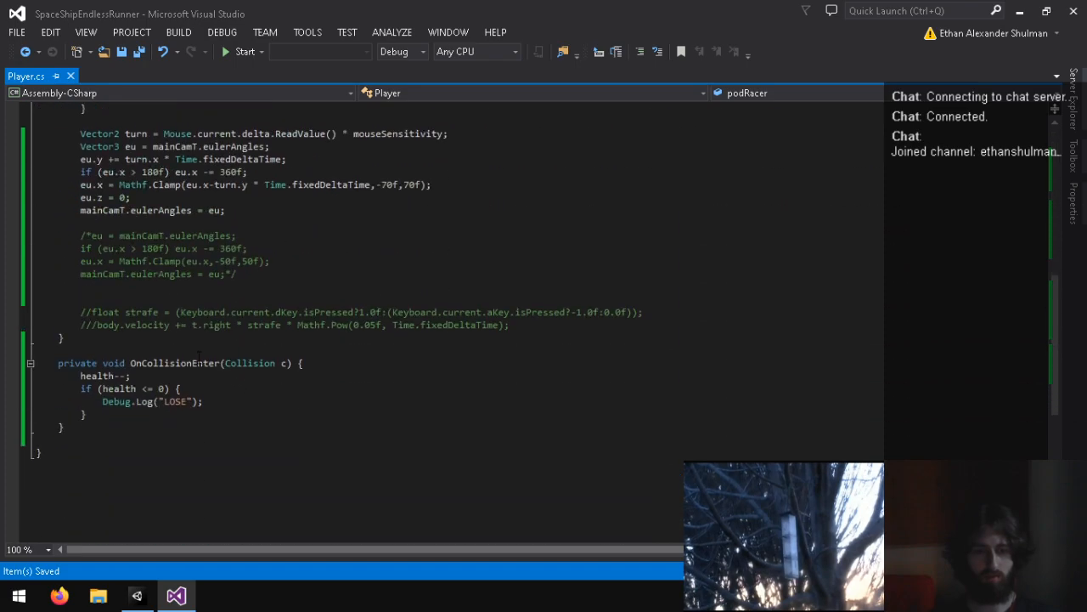
drag(153, 299, 195, 299)
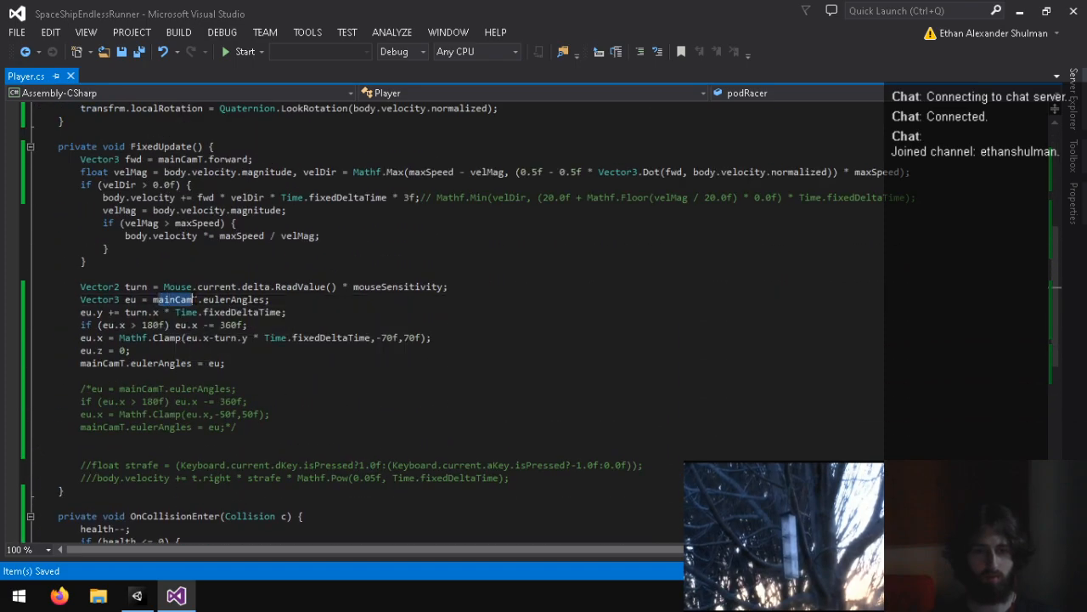
key(BackSpace)
text(transfrm.)
key(Escape)
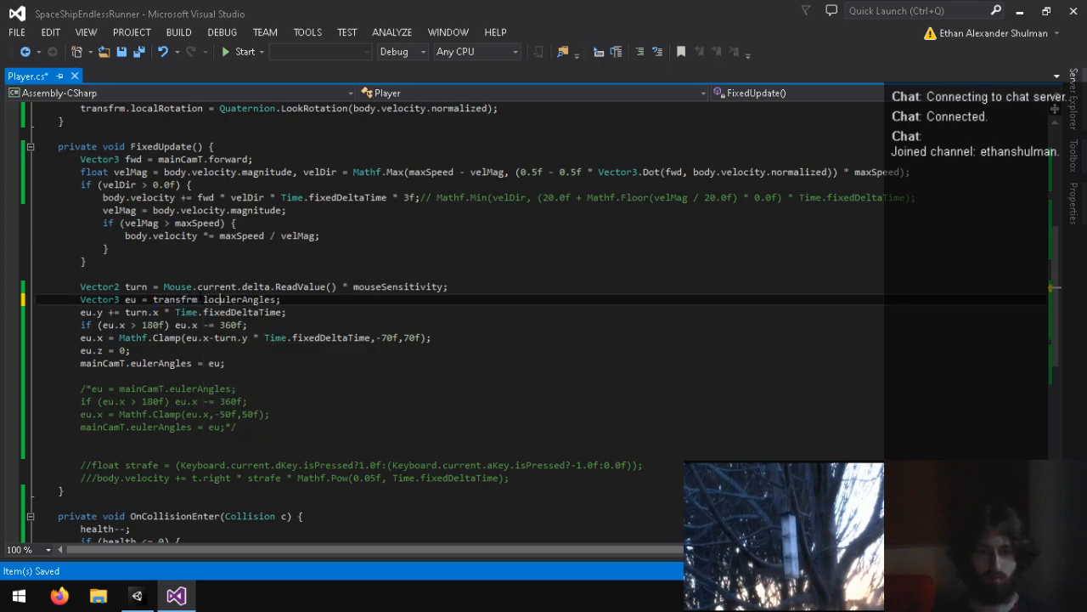
click(124, 362)
text(transfr)
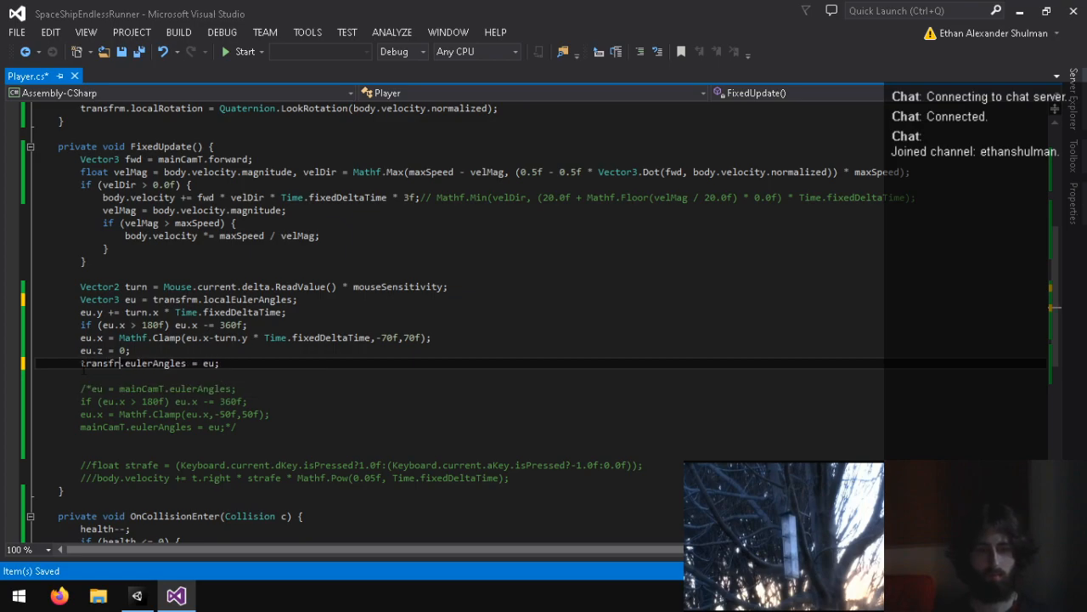
Step: Delete the "eu.z = 0;" line below the pitch clamp and save the script
key(Up)
key(BackSpace)
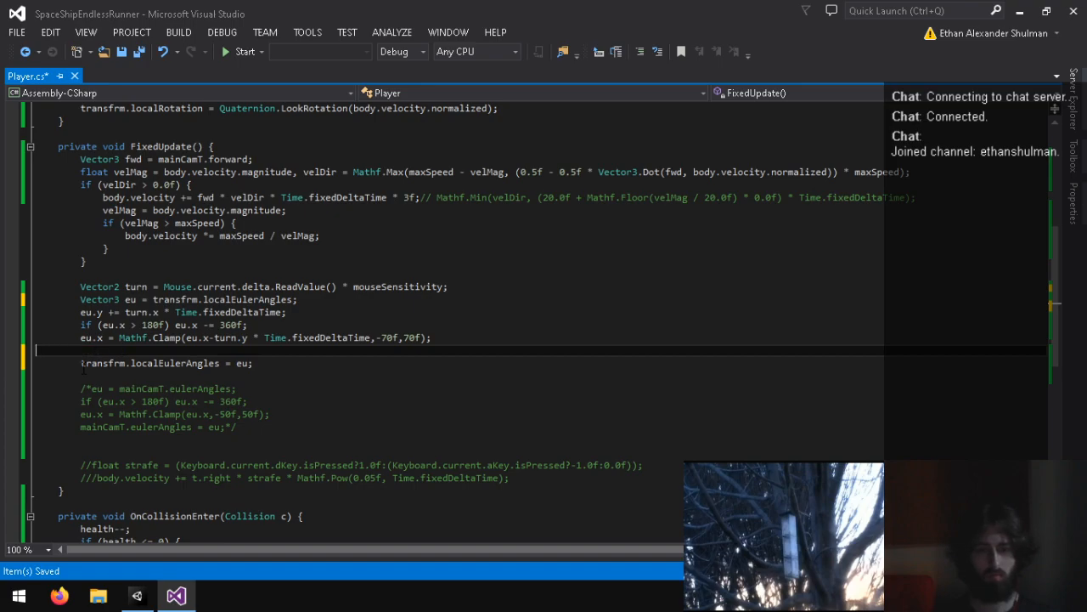
key(BackSpace)
Step: Change the fwd vector at the start of FixedUpdate to transfrm.forward and save the script
scroll(87, 367, up, 3)
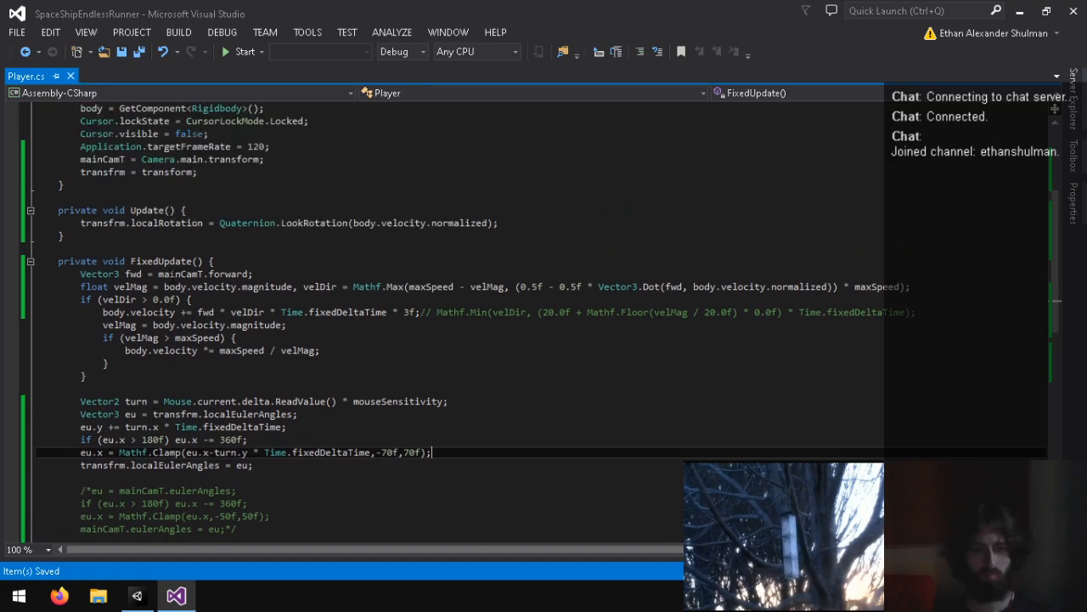
drag(164, 274, 200, 274)
text(transfr)
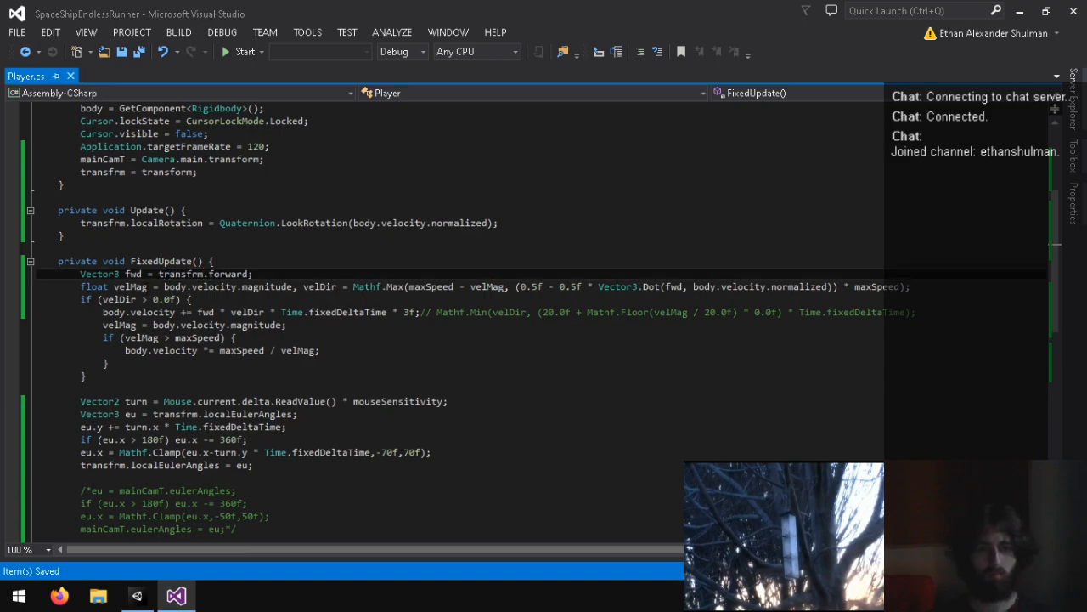
Step: Change the Update line to "podRacer.rotation = Quaternion.LookRotation(body.velocity.normalized);" and save the script
scroll(124, 337, up, 3)
click(125, 337)
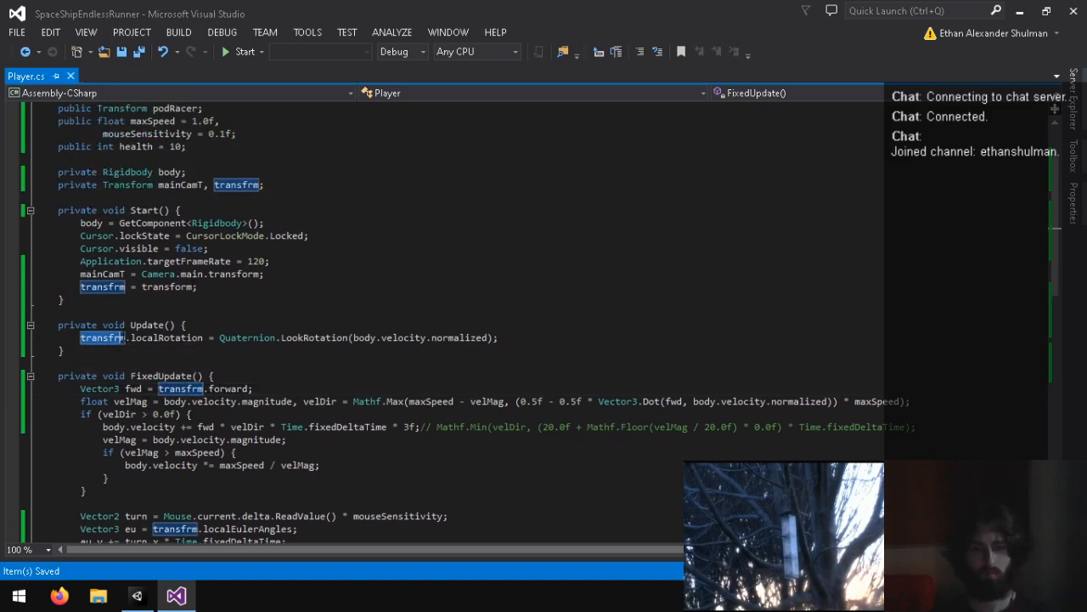
double_click(125, 338)
key(BackSpace)
key(Delete)
text(podRacer.)
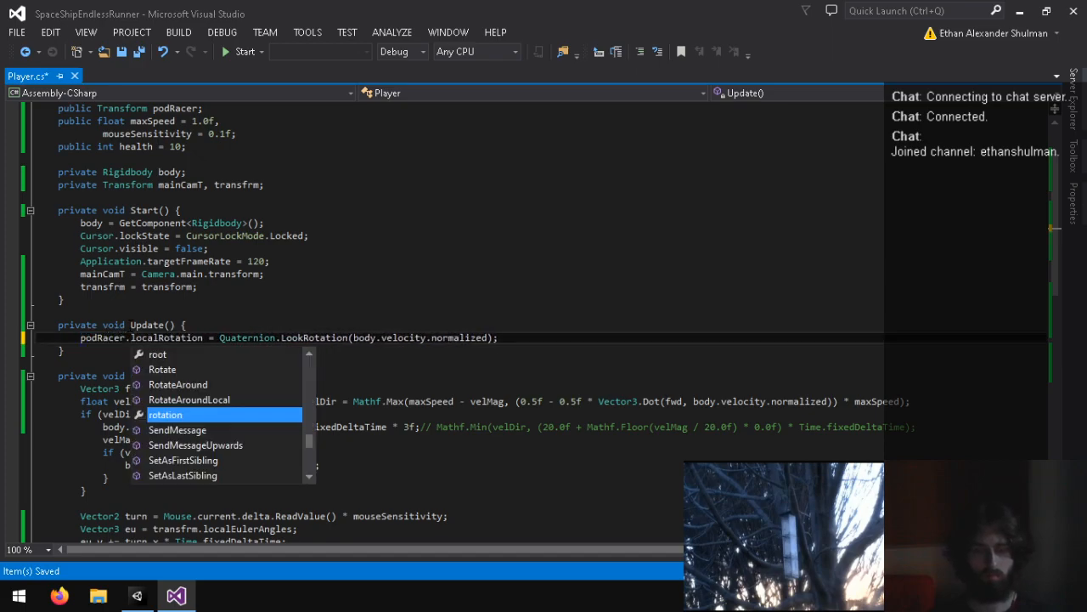
key(Delete)
key(Delete)
key(Delete)
key(Delete)
key(Delete)
key(Delete)
text(r)
key(ctrl+s)
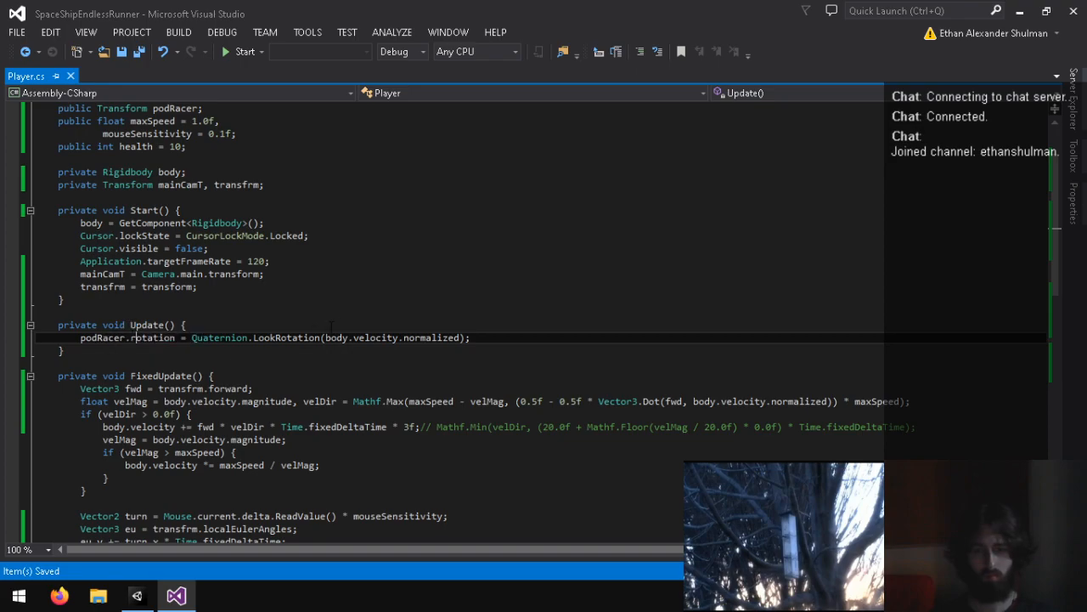
scroll(167, 536, up, 1)
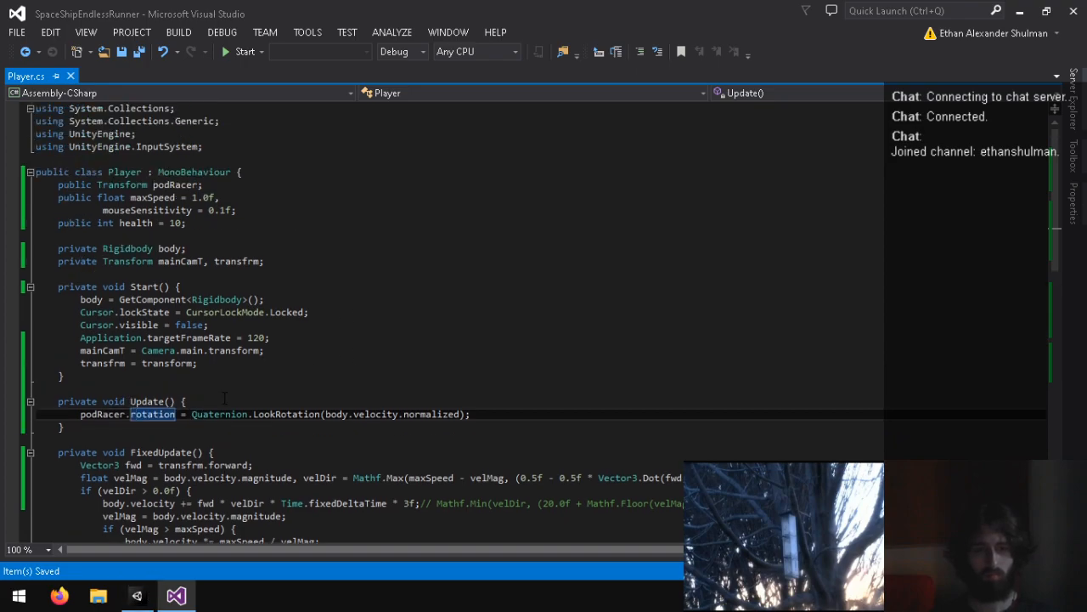
Step: In Unity, assign the PodRacer child object to the Pod Racer field of the Player's script component
click(137, 595)
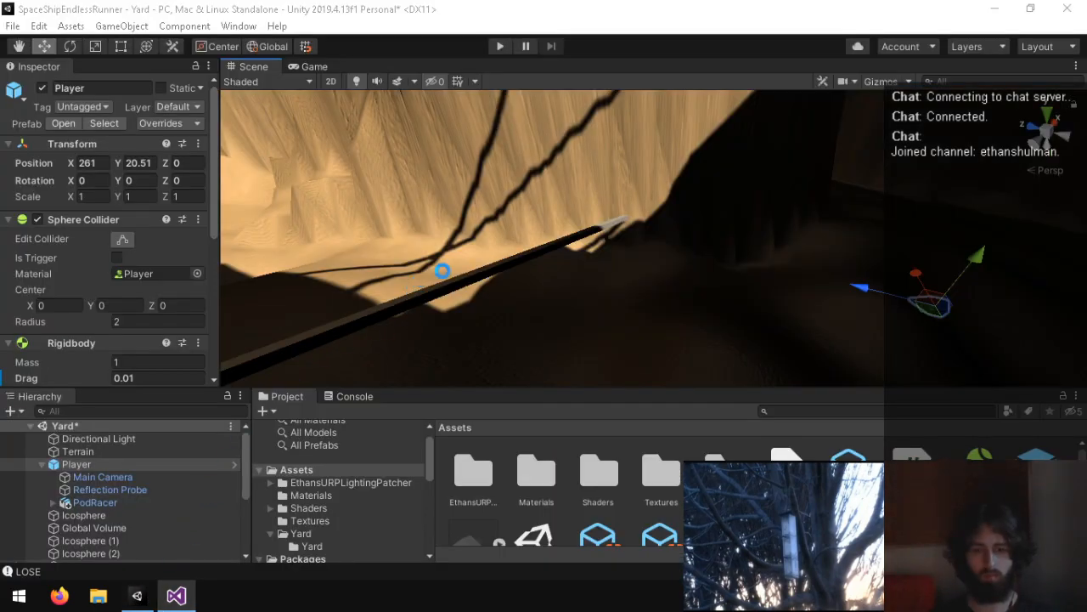
click(95, 500)
click(100, 465)
scroll(64, 350, down, 5)
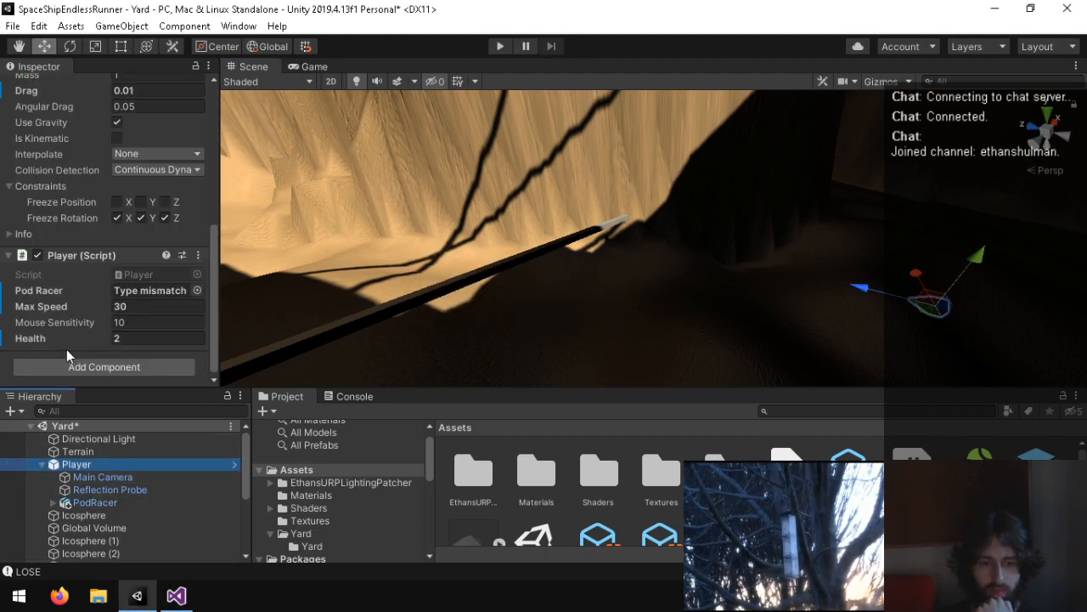
drag(99, 500, 164, 291)
Step: Clear the logged console messages, return to the project assets and save the Yard scene
click(355, 396)
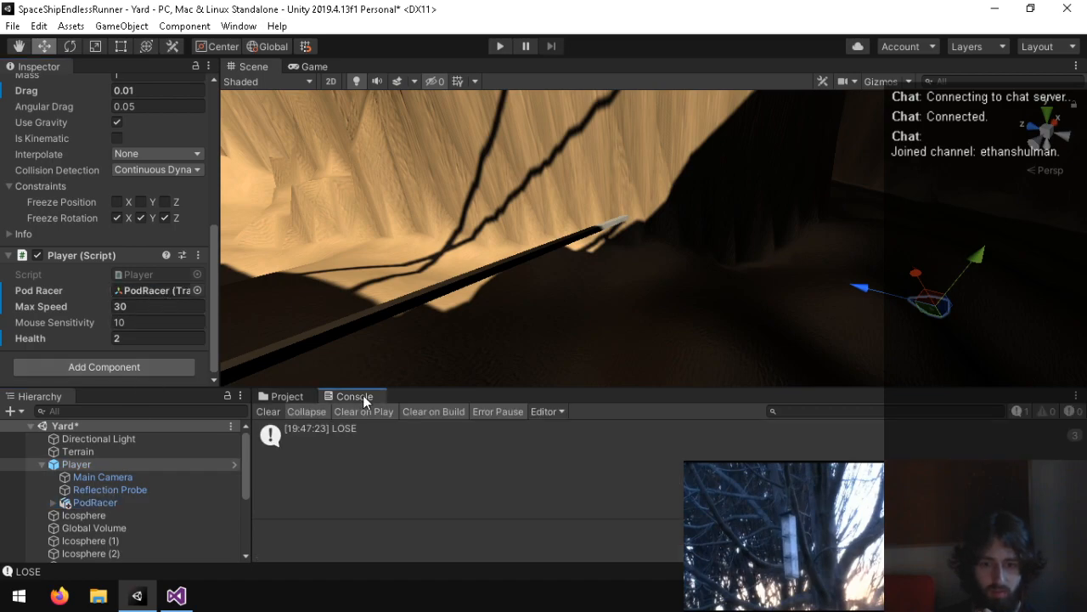
click(273, 416)
click(288, 396)
Step: Play the Yard scene to test the steering and the PodRacer's rotation, and stop it
click(499, 46)
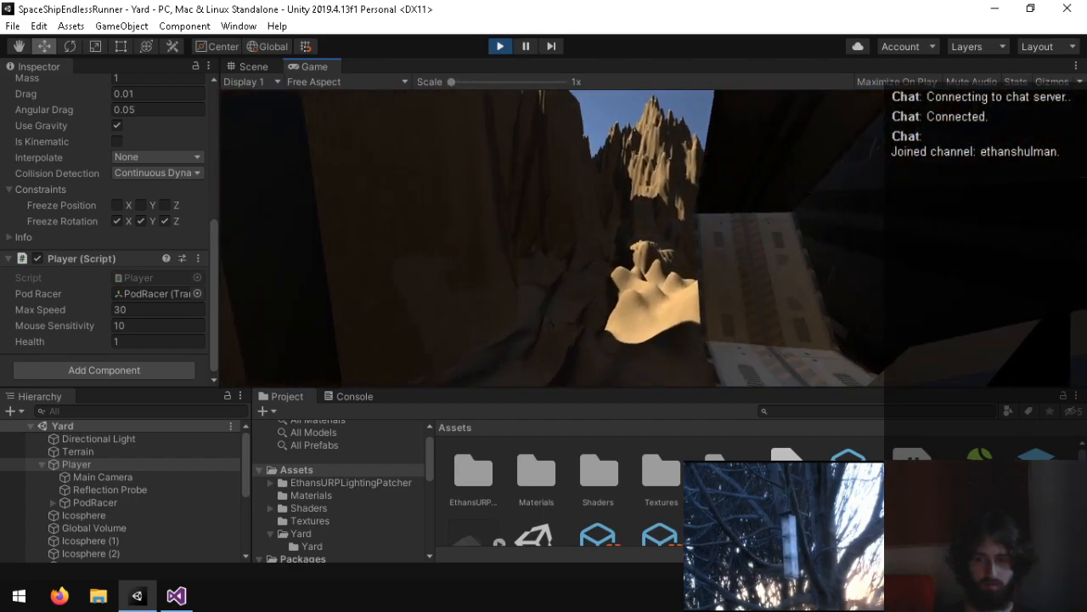
key(super)
key(super)
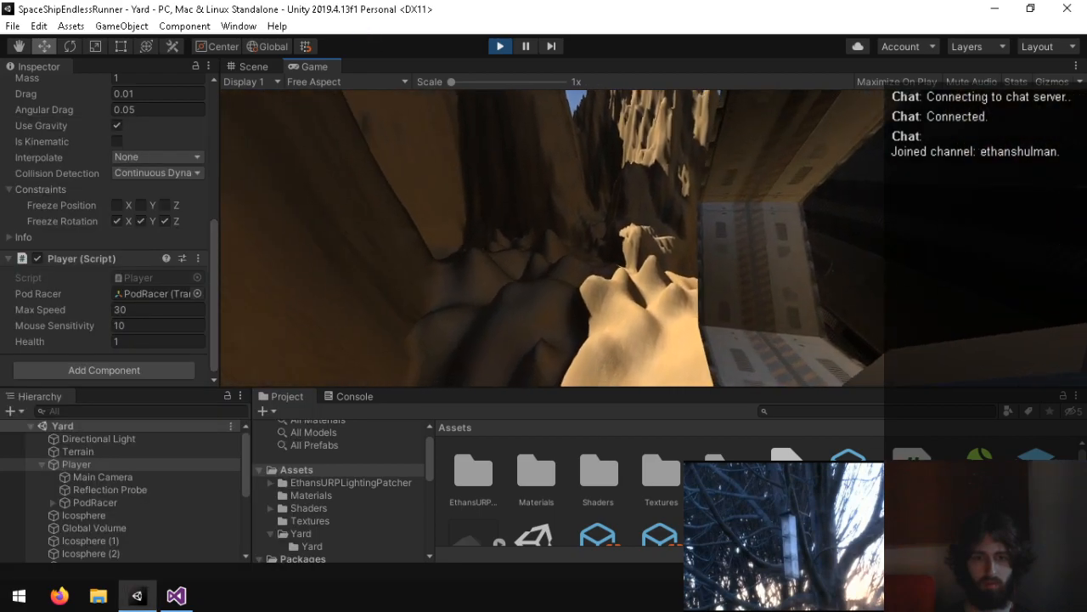
key(super)
click(501, 47)
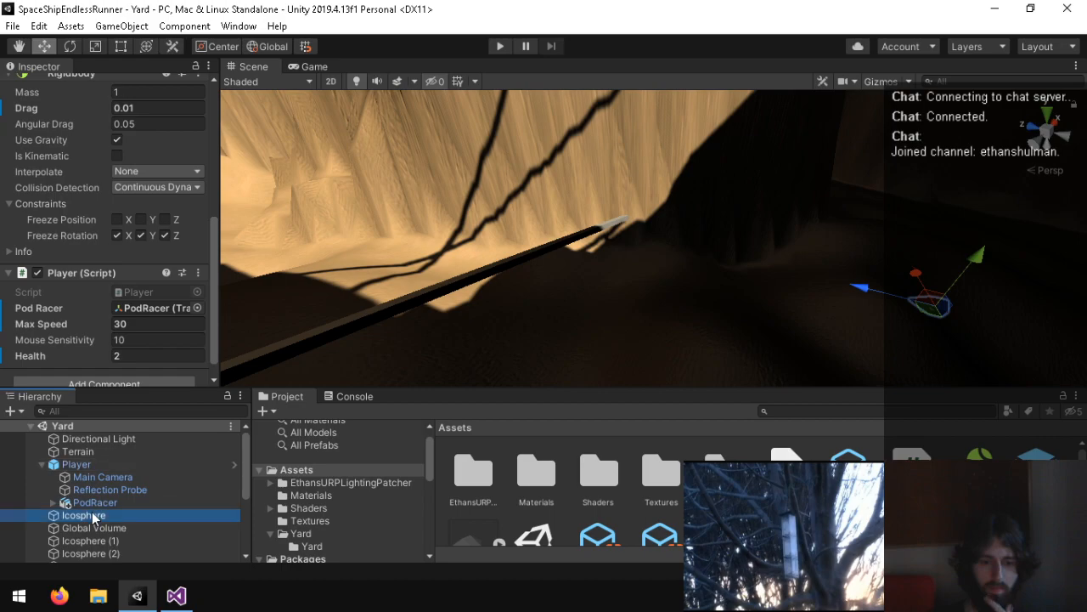
Step: In the Player script, add Vector3.right as the upwards argument of LookRotation in Update and save the script
click(111, 502)
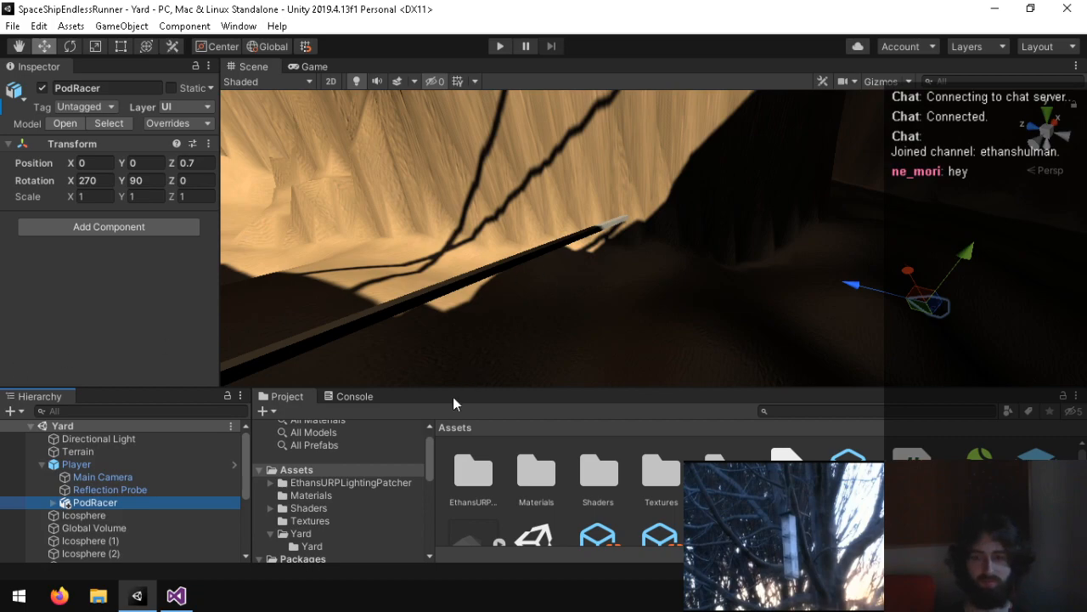
key(alt+Tab)
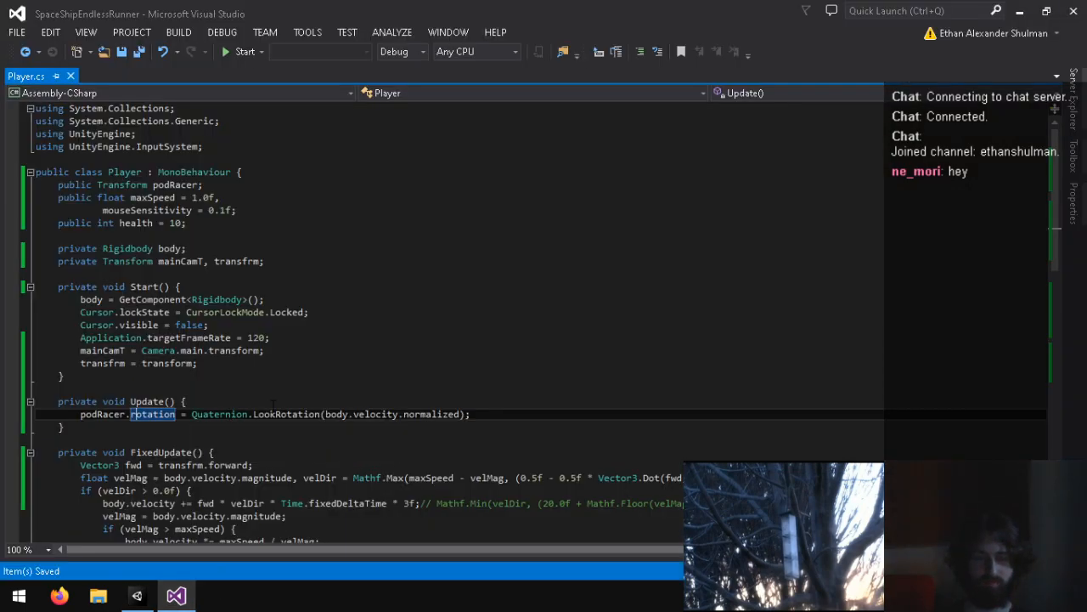
text(, Vector3)
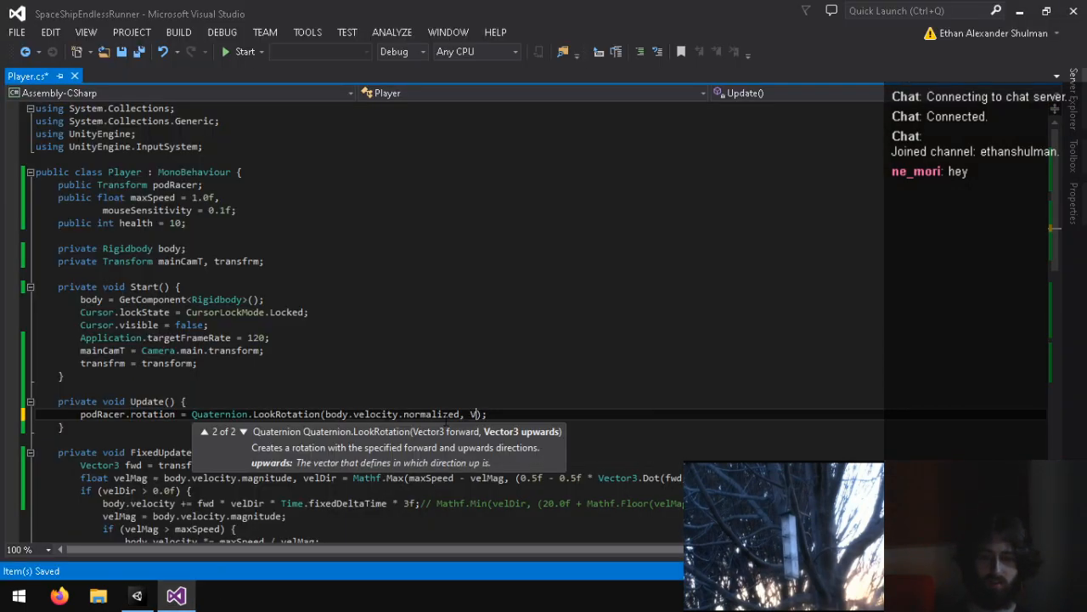
text(.up)
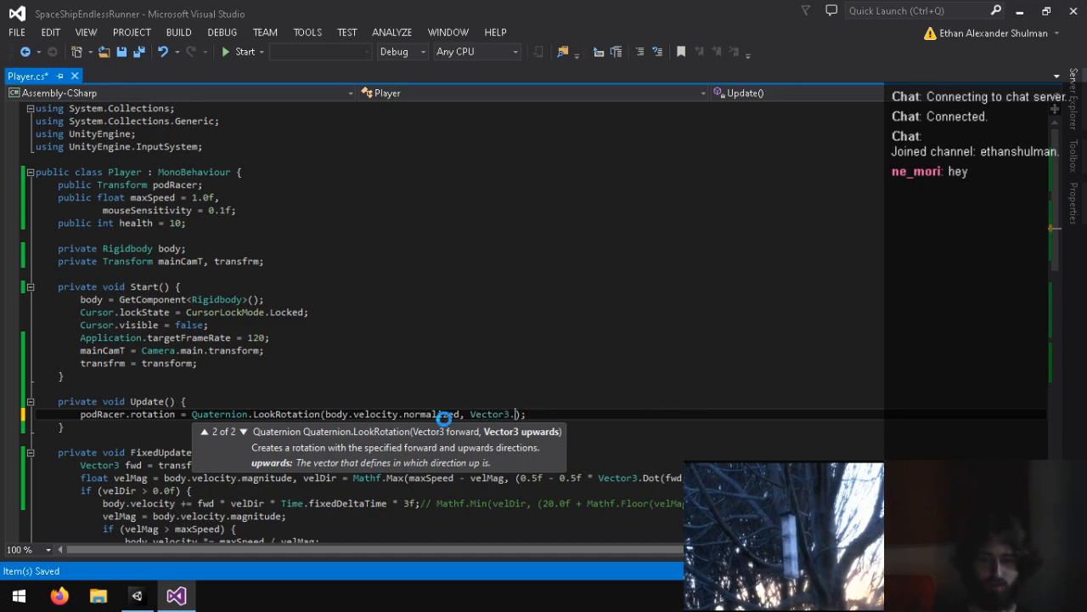
double_click(528, 415)
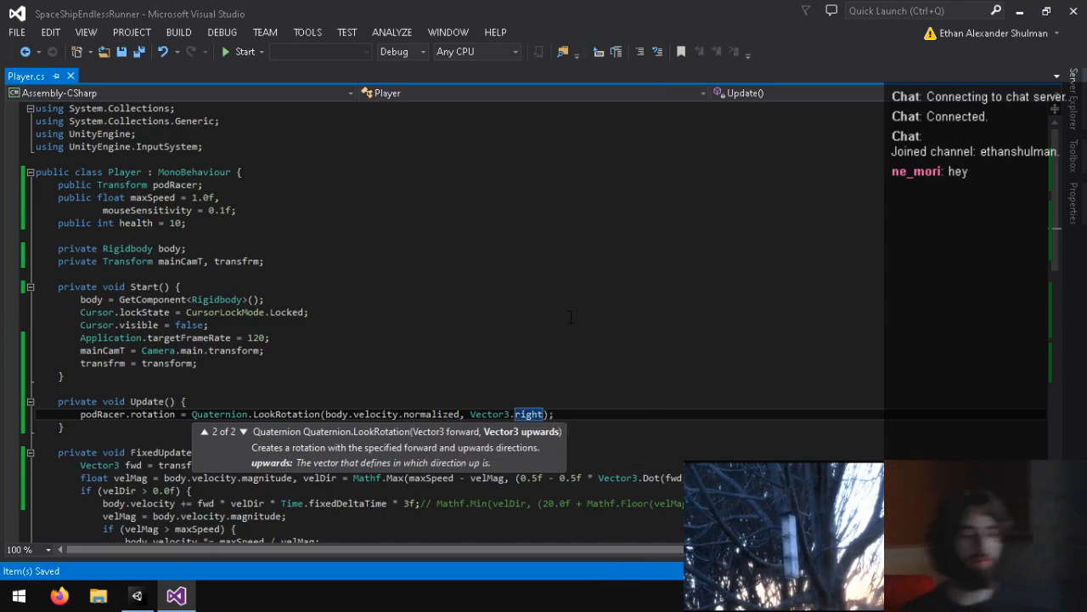
Step: Play the Yard scene in Unity to test the PodRacer's orientation, stop it and return to the Player script
click(138, 597)
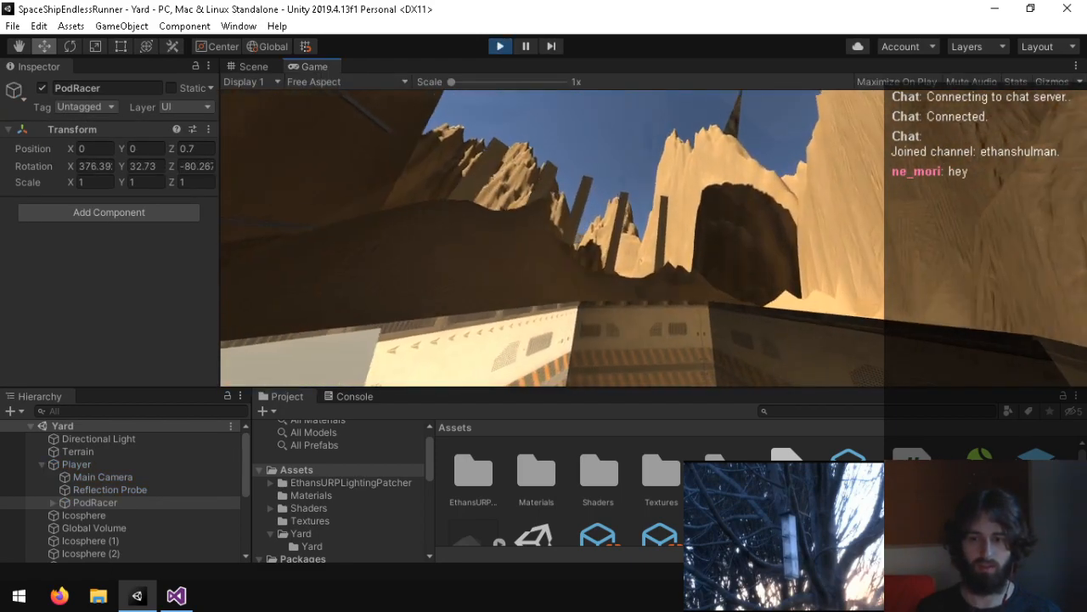
key(ctrl+p)
click(180, 597)
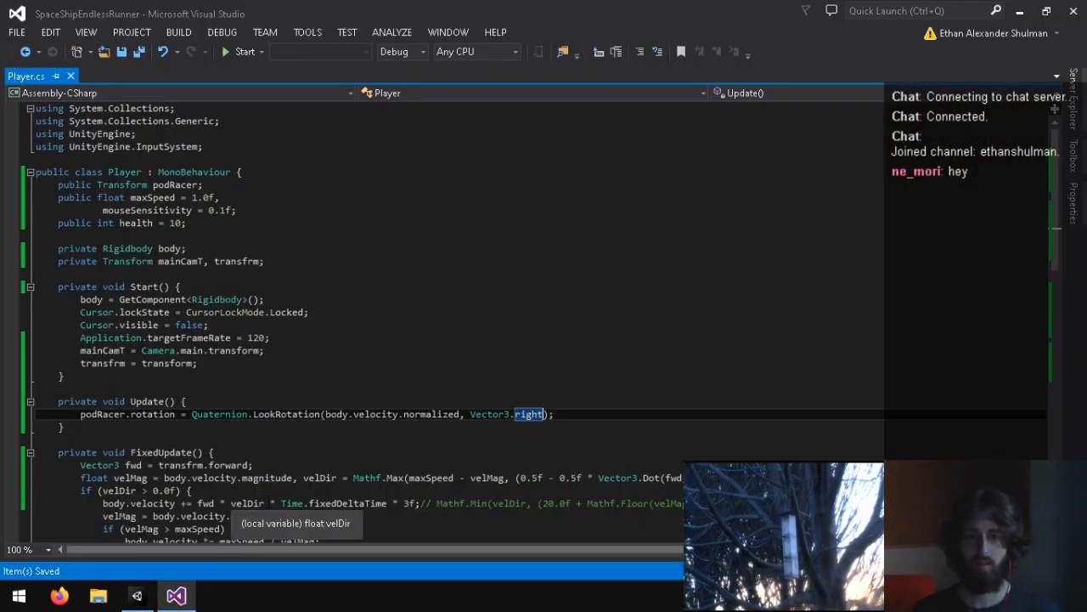
Step: Change the upwards argument of LookRotation in Update to Vector3.forward and save the script
key(BackSpace)
key(BackSpace)
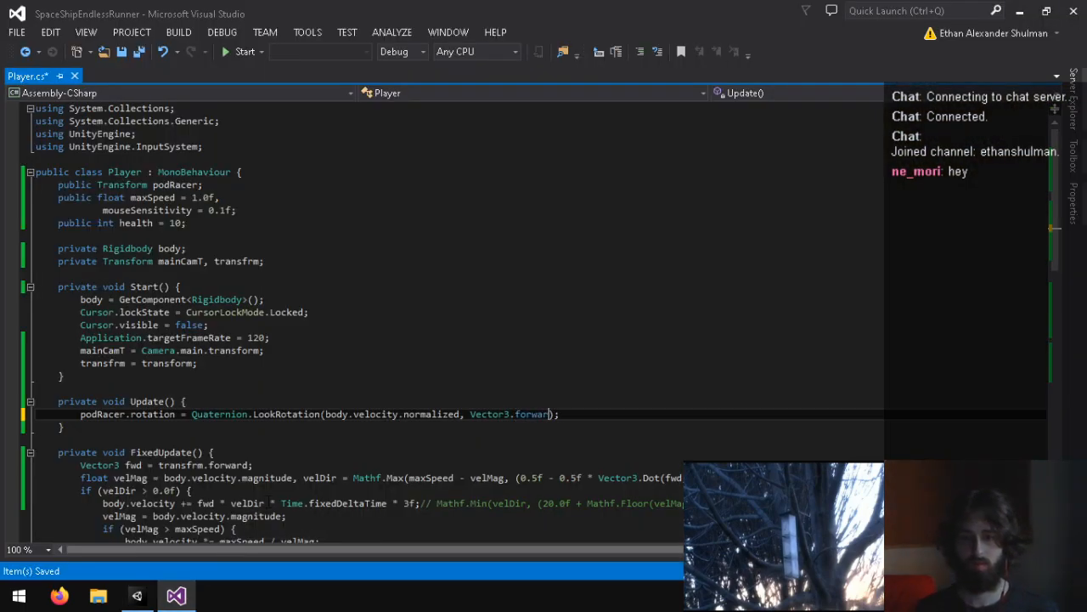
text(i)
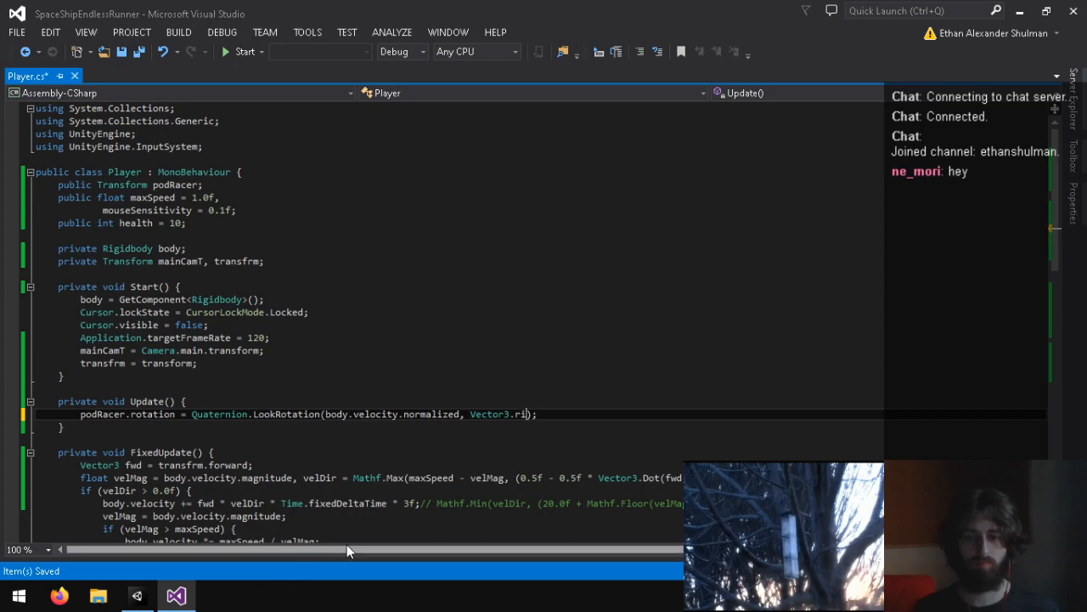
key(ctrl+s)
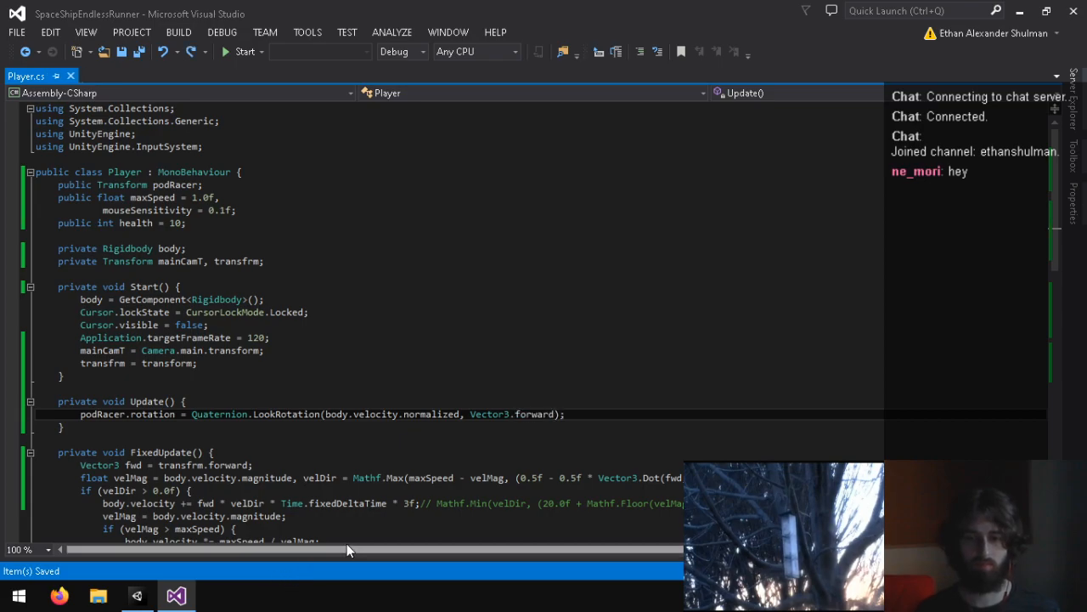
Step: In Unity, play the Yard scene to check the PodRacer's orientation with Vector3.forward, and stop it
click(138, 597)
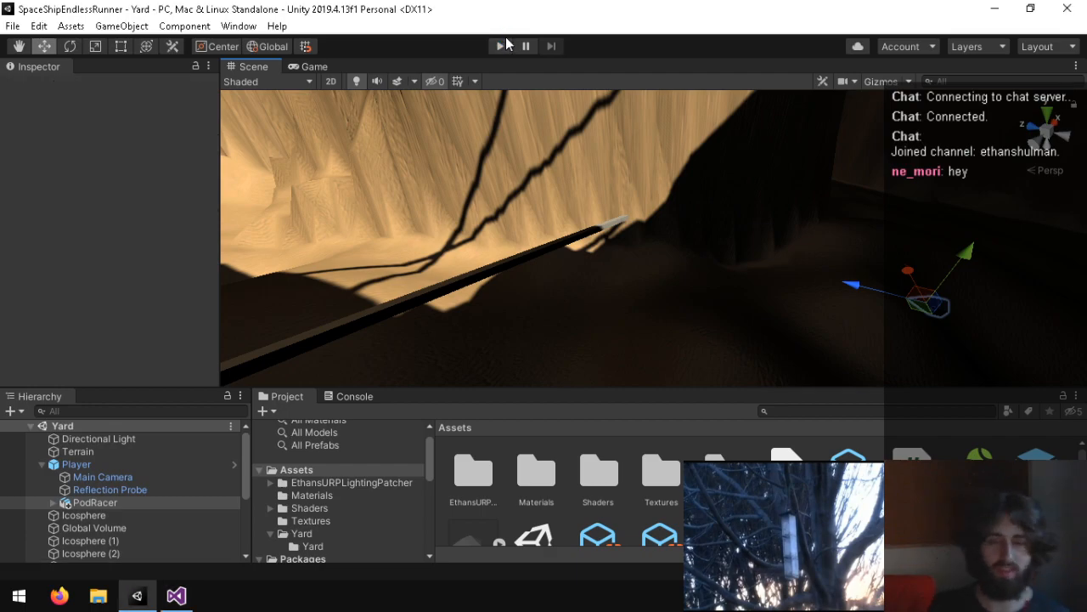
click(500, 47)
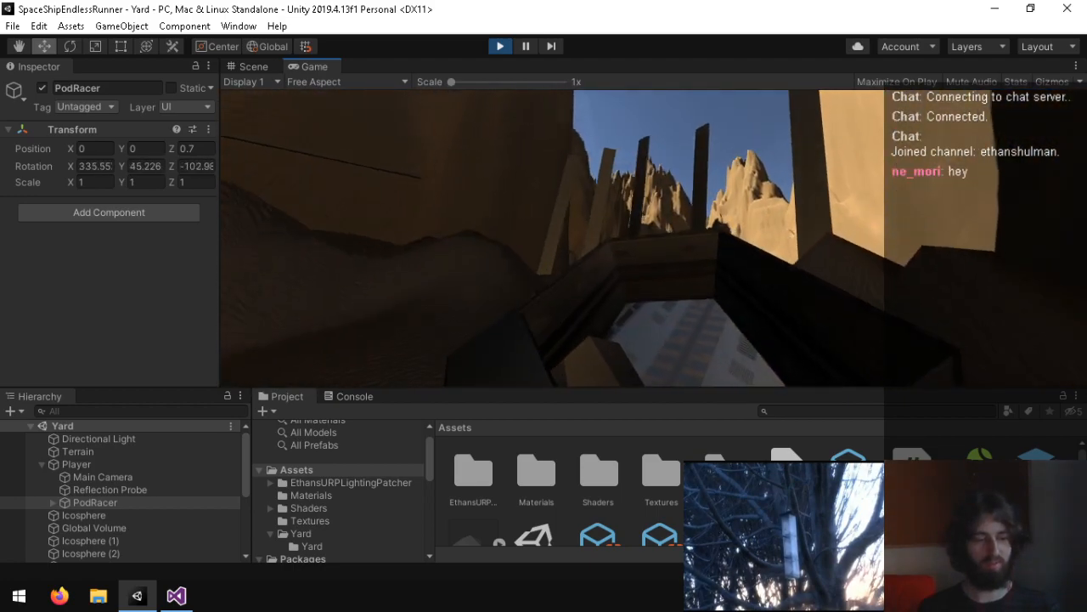
key(ctrl+p)
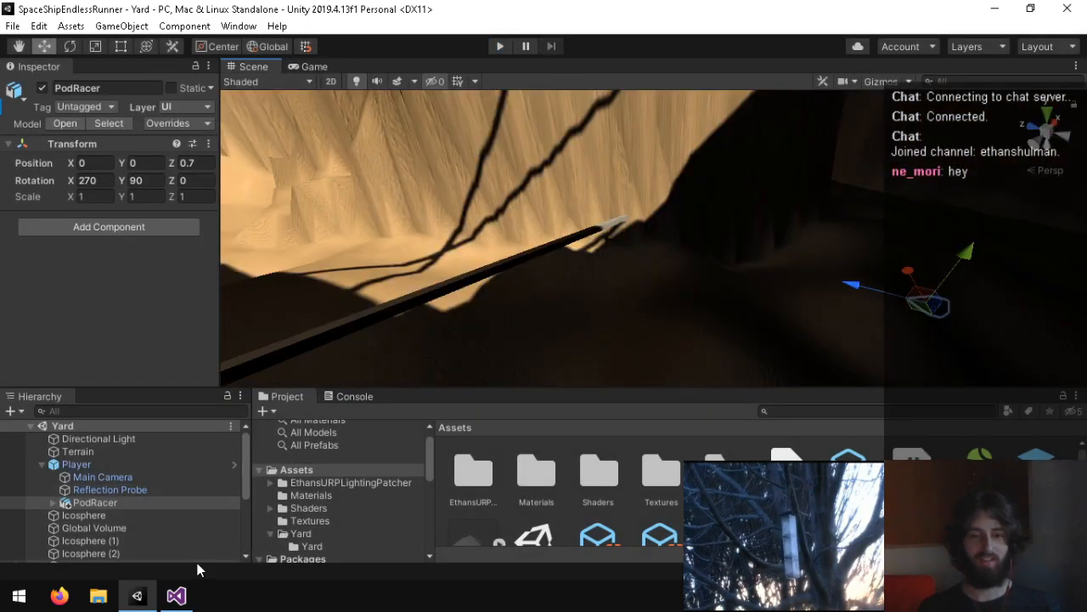
Step: In the Player script, negate LookRotation's upwards argument to -Vector3.forward and save the script
click(176, 596)
drag(79, 414, 518, 427)
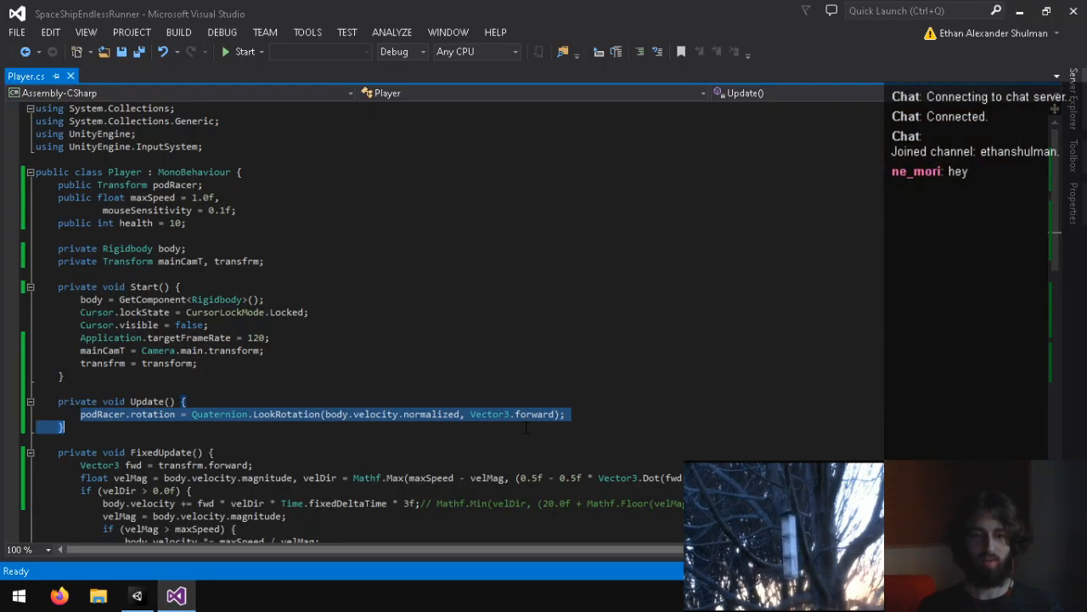
click(561, 414)
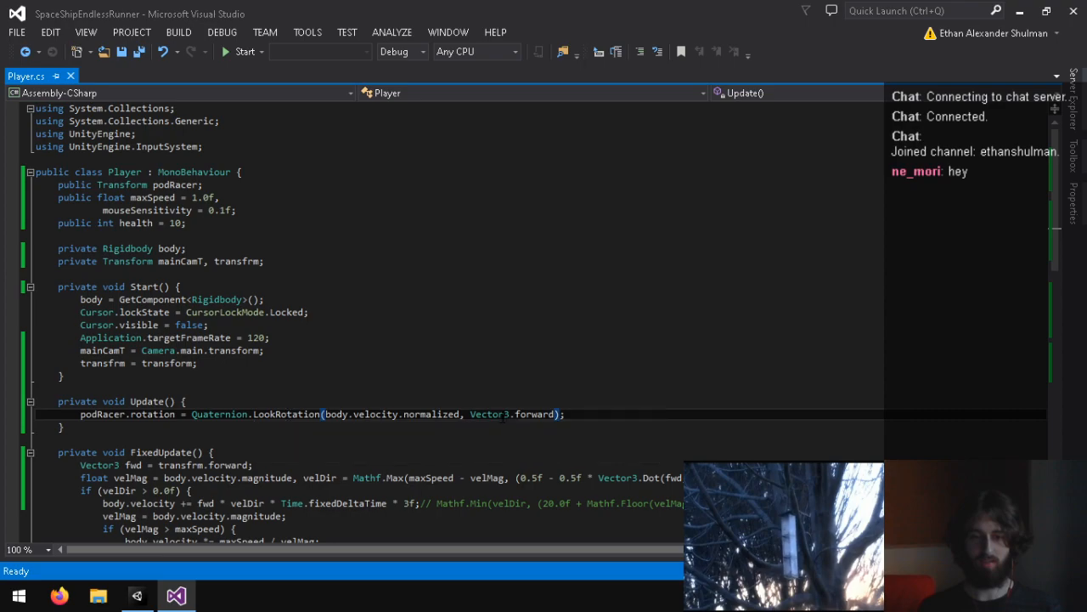
double_click(517, 413)
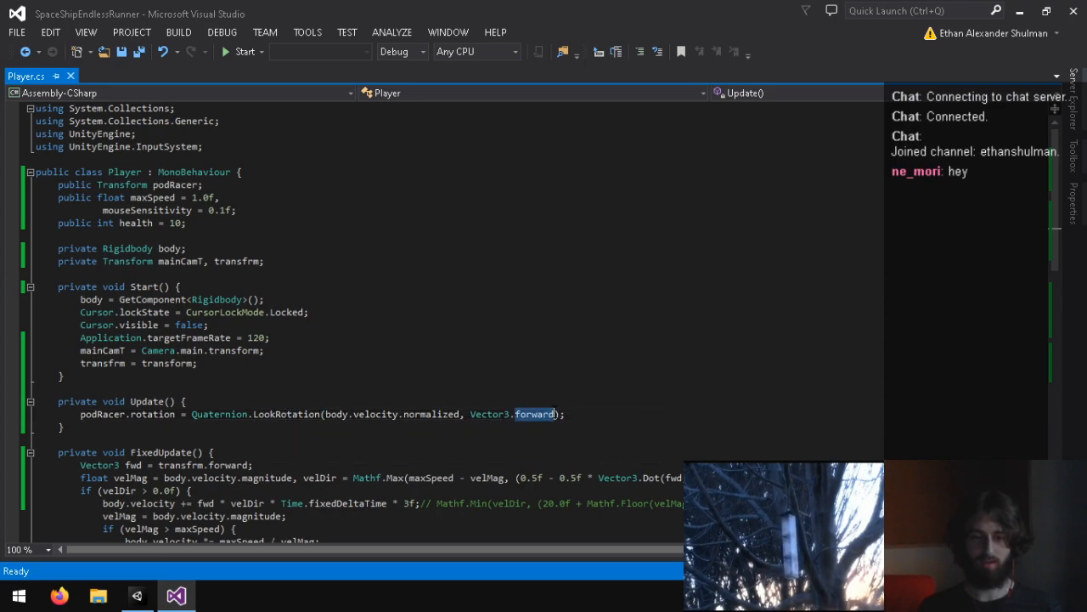
double_click(525, 413)
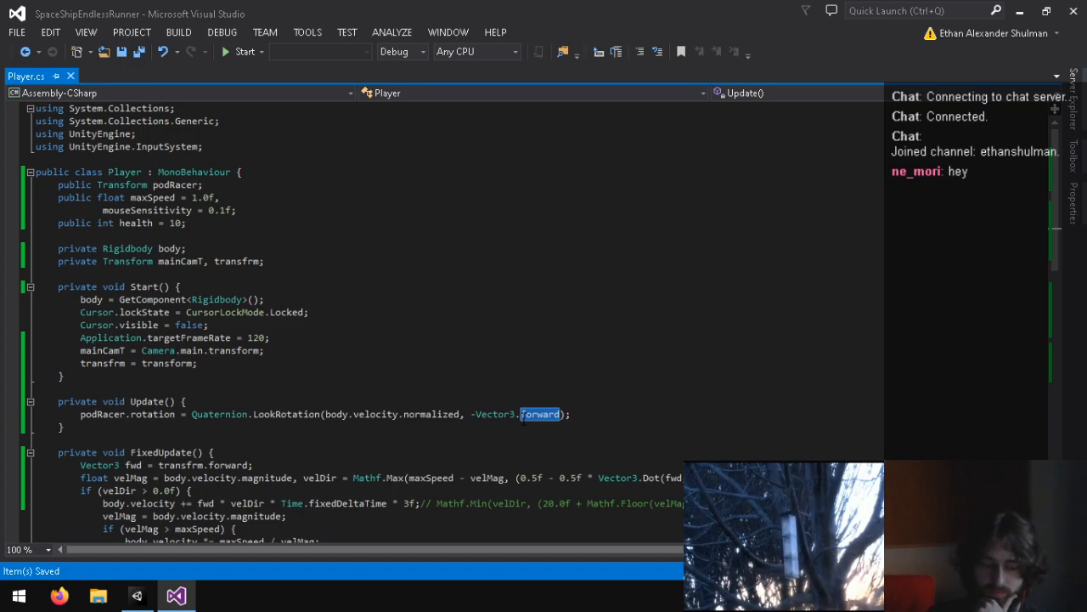
click(524, 416)
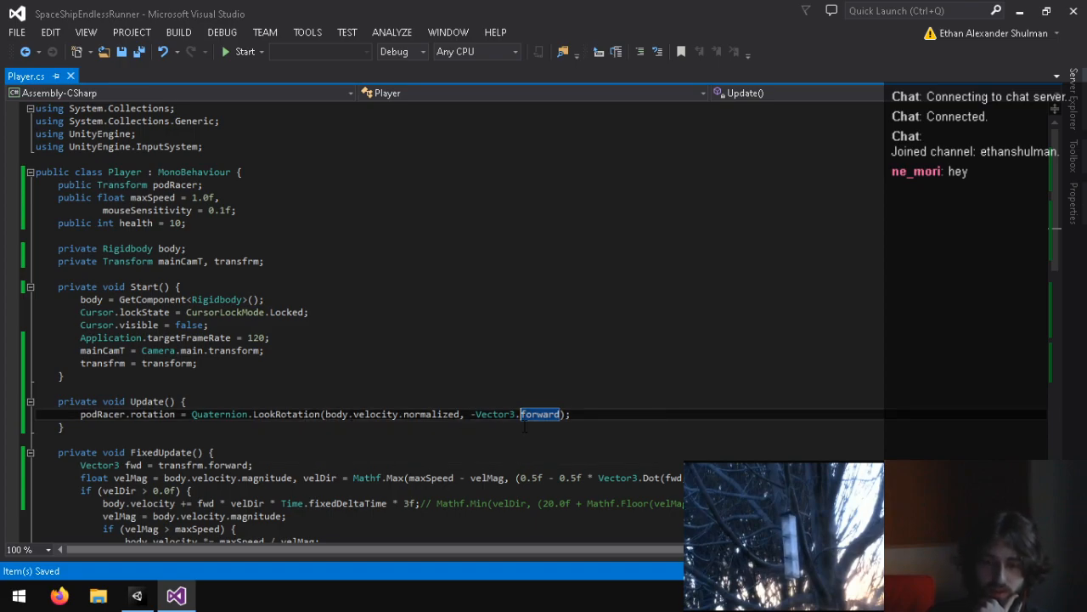
Step: In Unity, play the Yard scene to check the PodRacer's orientation with -Vector3.forward, and stop it
click(136, 596)
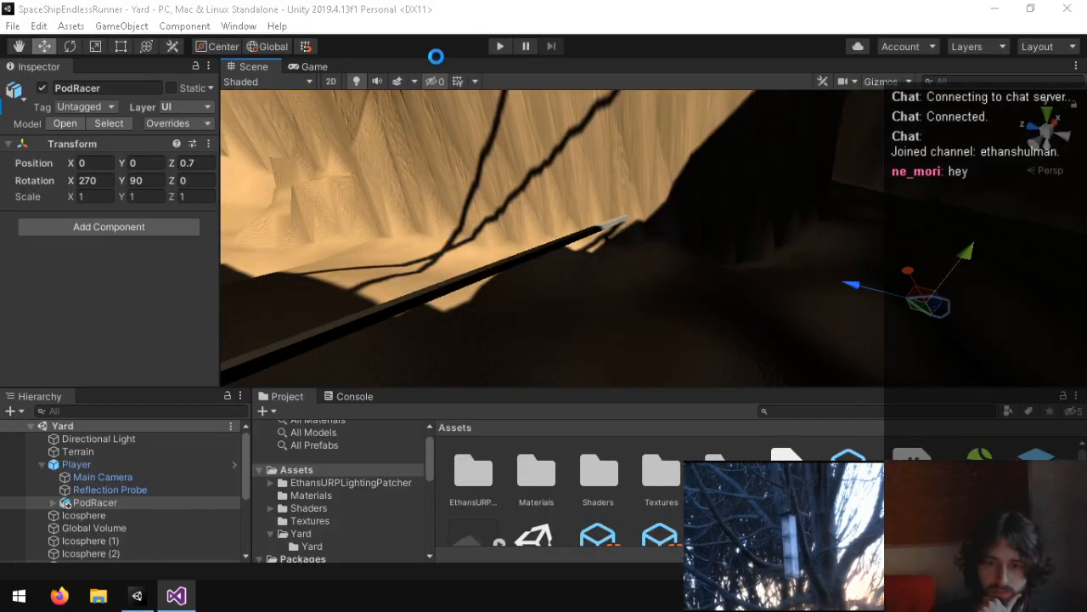
click(500, 46)
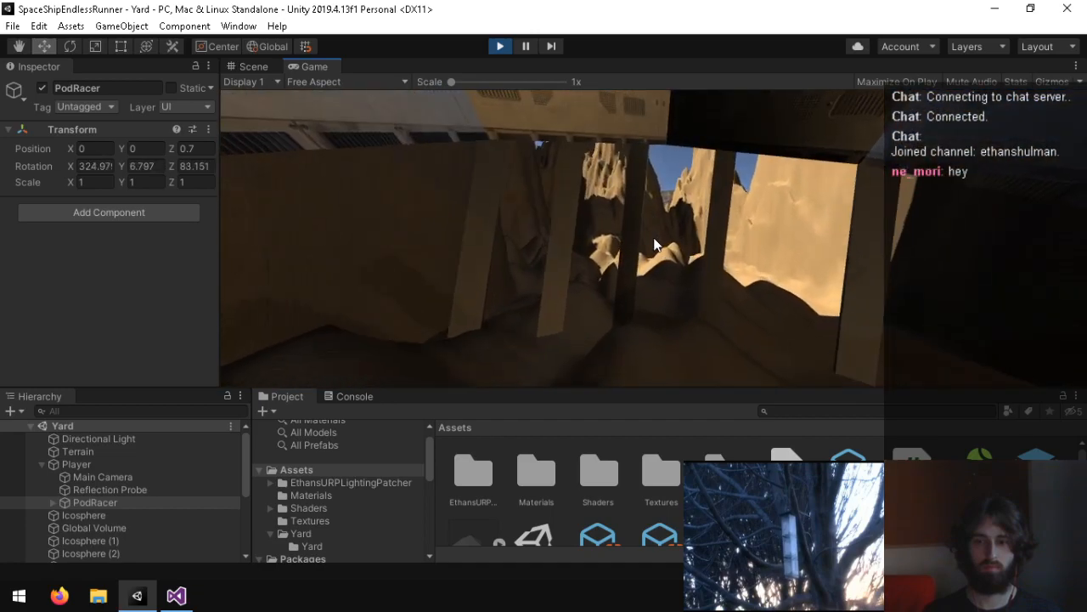
key(ctrl+p)
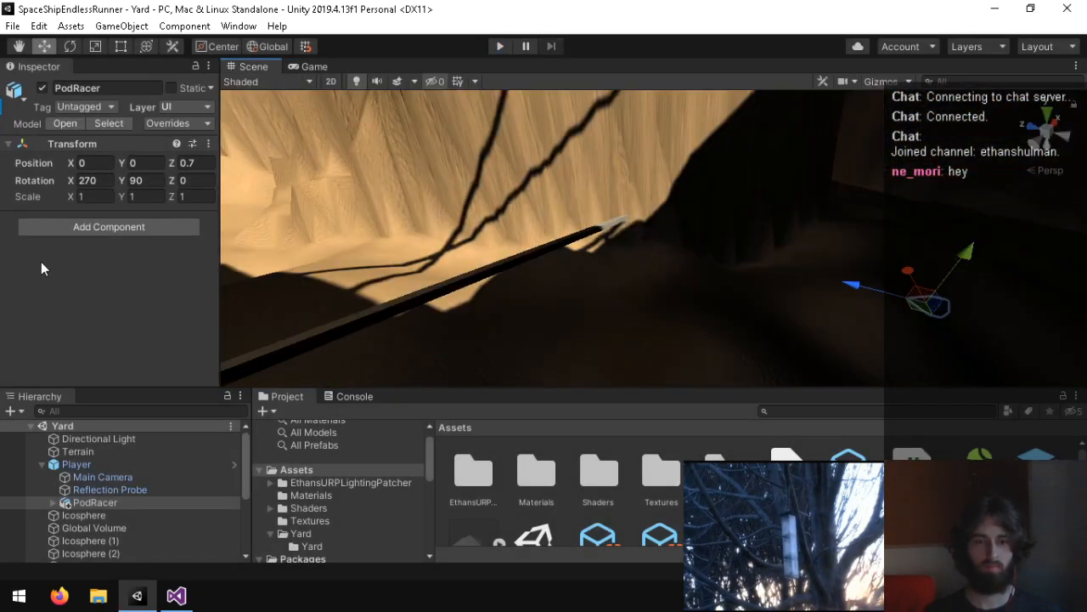
Step: Set the PodRacer child's X and Y rotation to 0, and select the Player to inspect how the model is oriented
text(0)
key(Tab)
text(0)
right_drag(671, 204, 139, 263)
key(w)
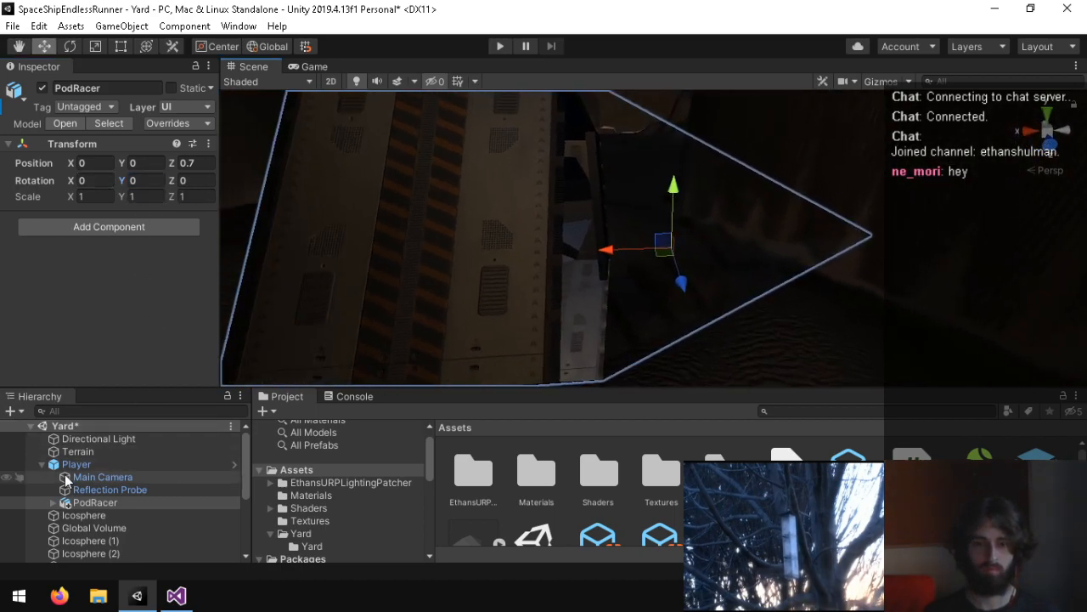
click(75, 464)
right_drag(247, 218, 369, 113)
Step: In the Player script, remove the -Vector3.forward argument from LookRotation, leaving only body.velocity.normalized, and save
click(176, 599)
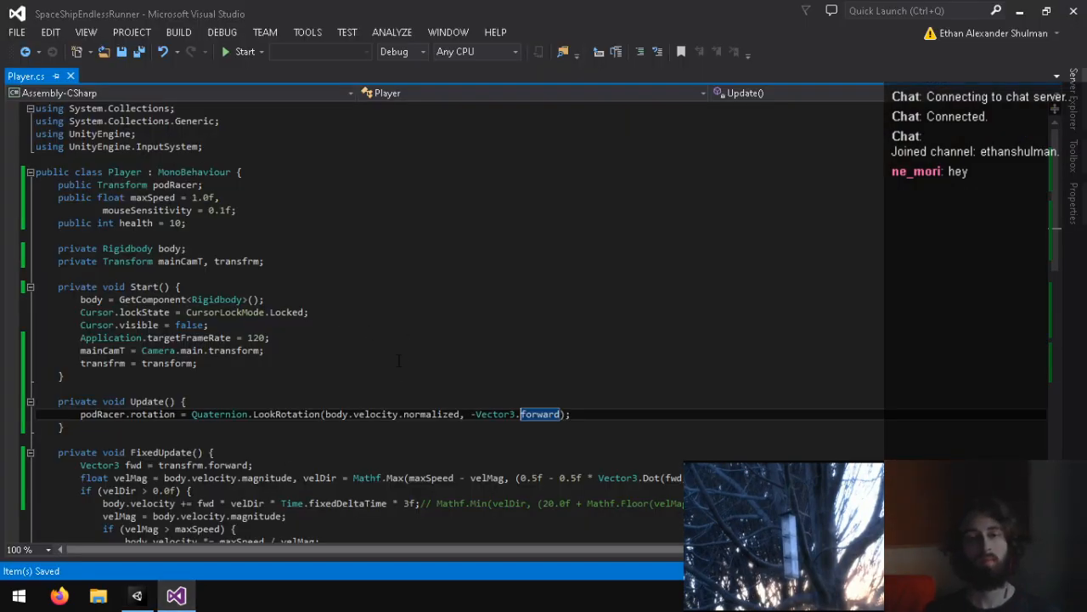
drag(470, 414, 565, 414)
key(BackSpace)
Step: In Unity, play the Yard scene to test the PodRacer's orientation without an upwards argument, and stop it
click(175, 597)
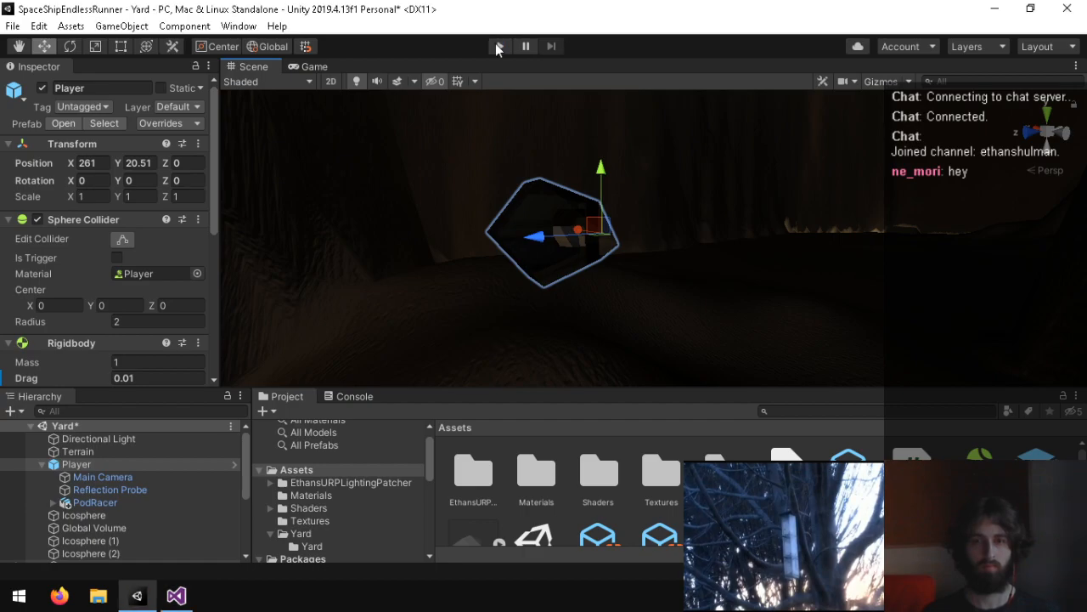
click(500, 46)
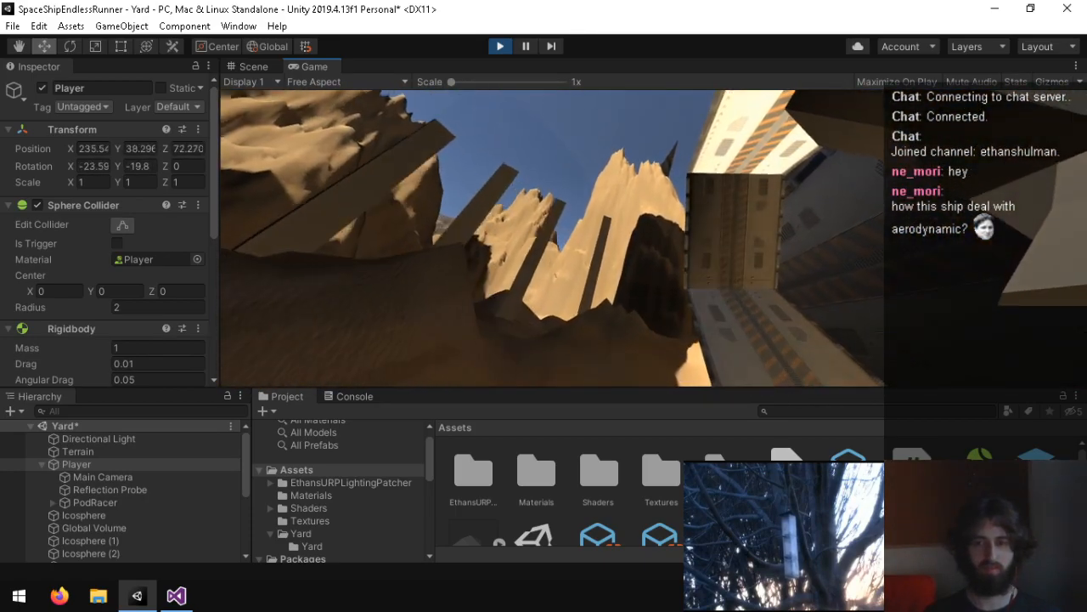
key(ctrl+p)
Step: In the Player script, add -Vector3.right as LookRotation's upwards argument in Update and save the script
click(178, 594)
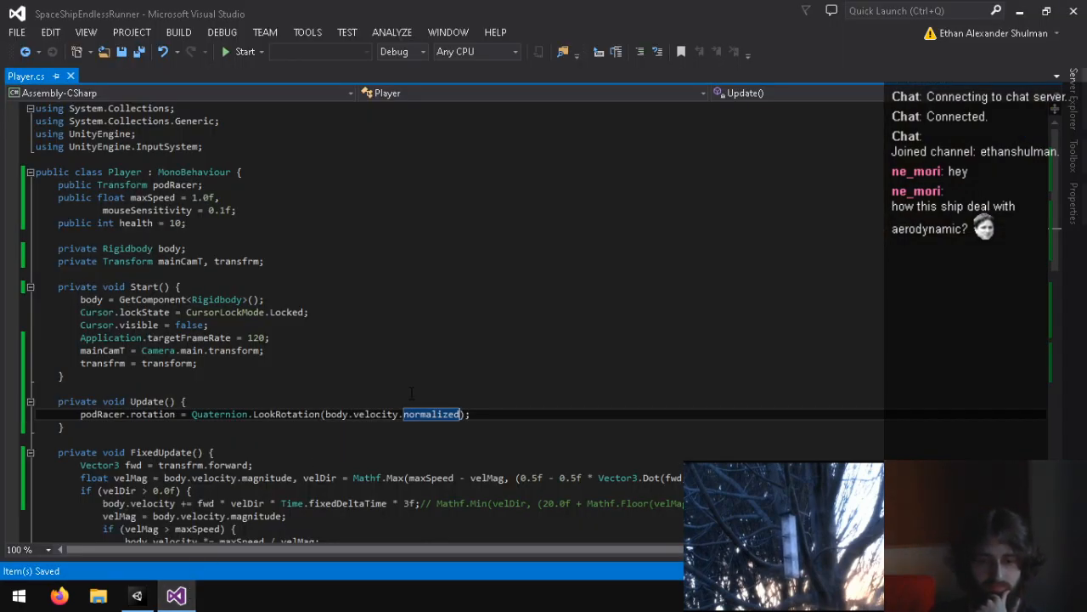
text(,Vec)
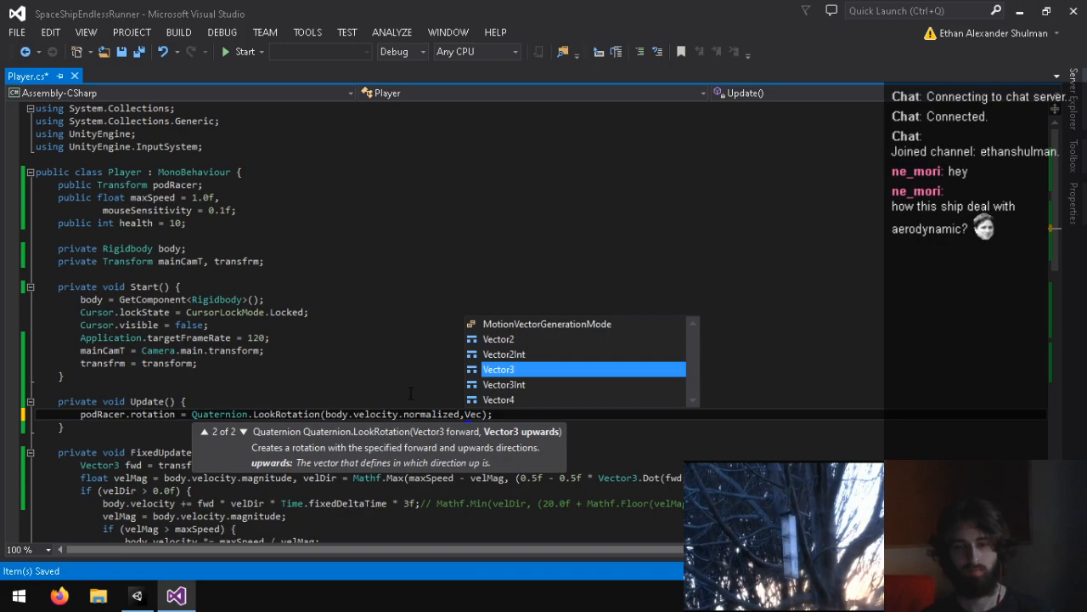
text(tor3.rig)
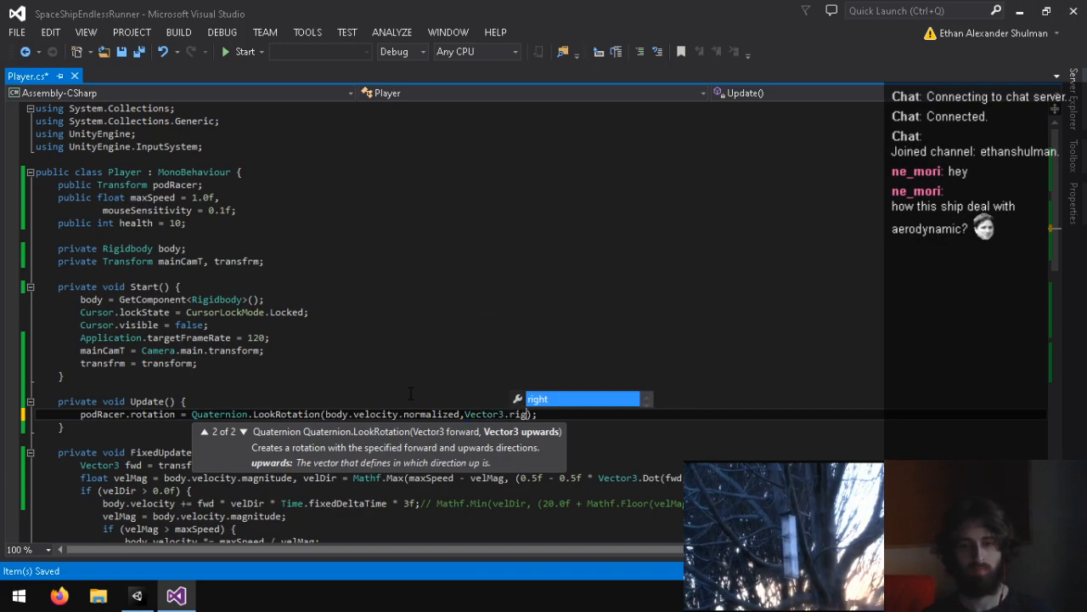
key(Left)
key(Left)
key(Left)
key(Left)
key(Left)
key(Left)
key(Left)
key(Left)
key(Left)
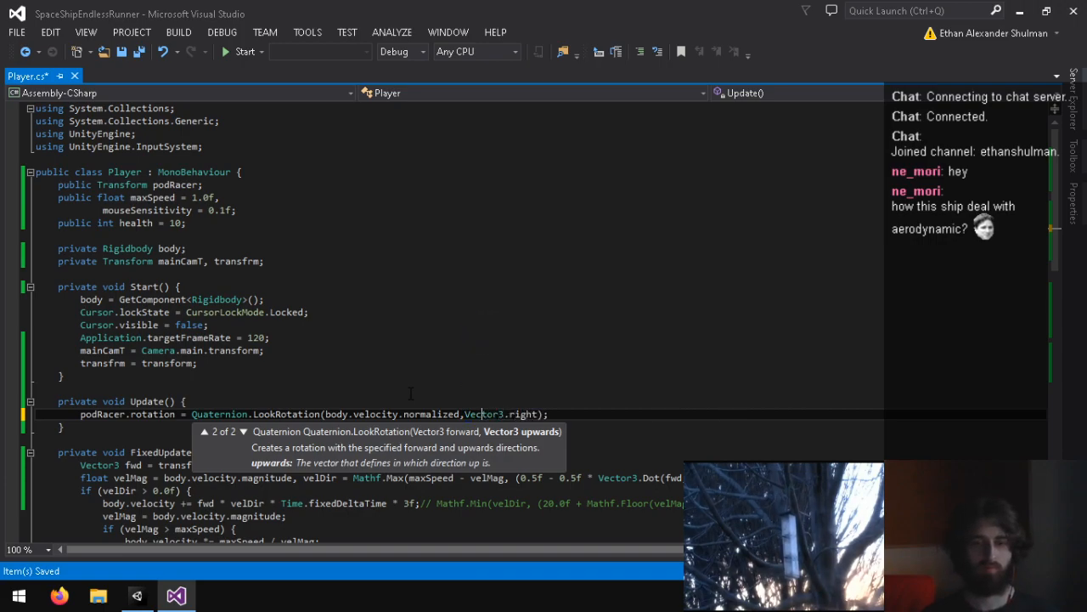
text(-)
key(ctrl+s)
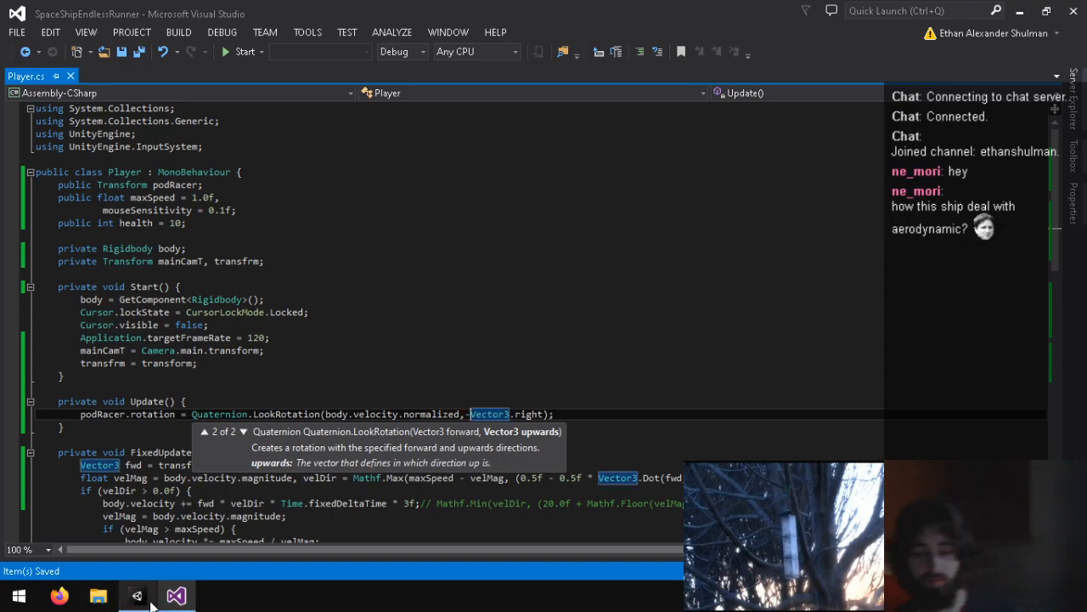
Step: In Unity, play the Yard scene to check the PodRacer's orientation with -Vector3.right, and stop it
click(136, 595)
click(502, 46)
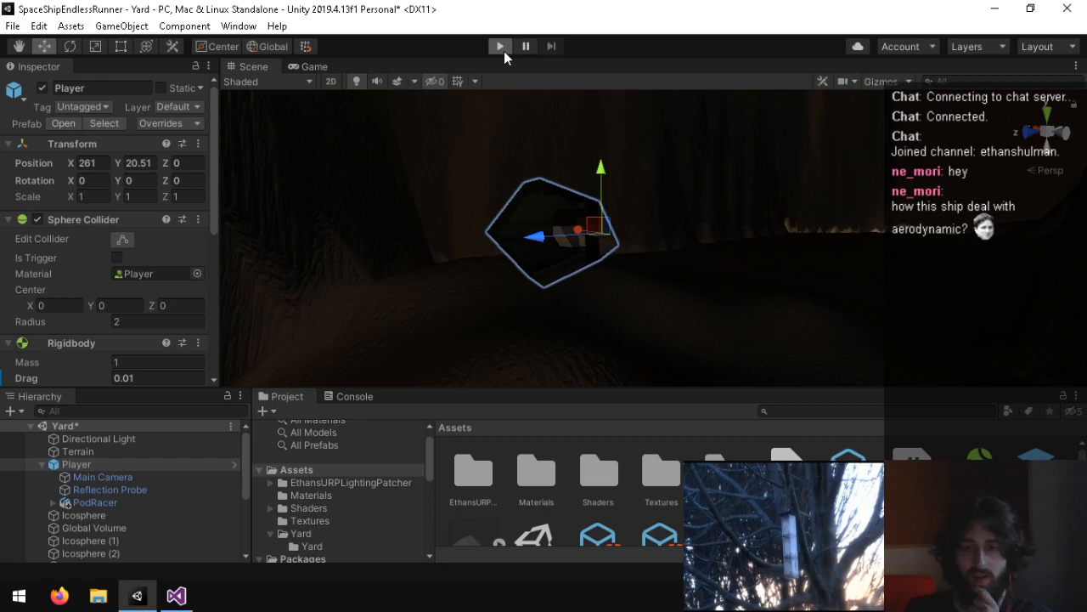
click(502, 47)
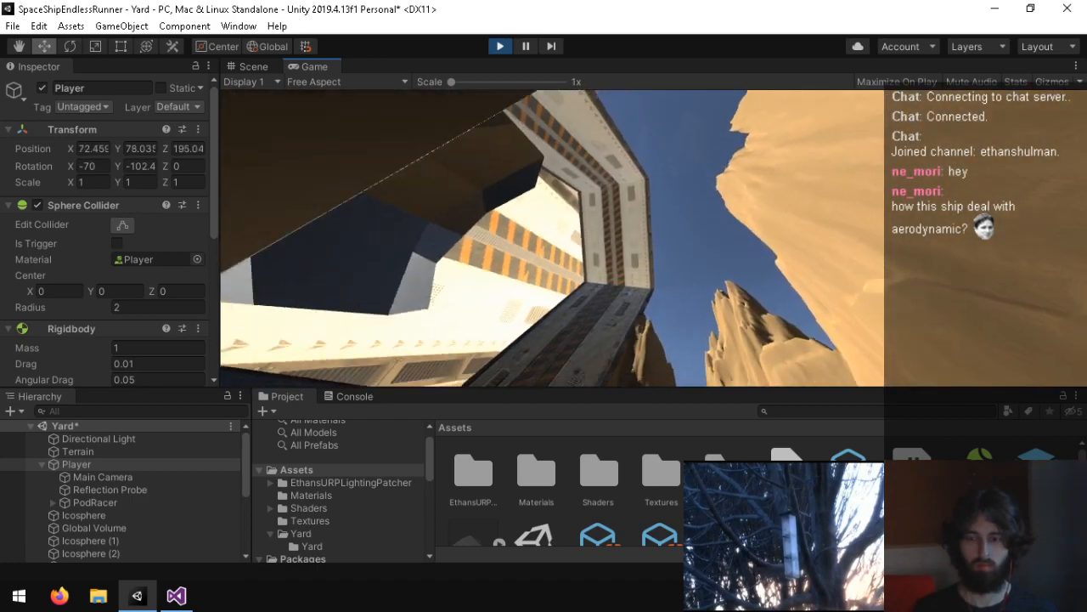
key(ctrl+p)
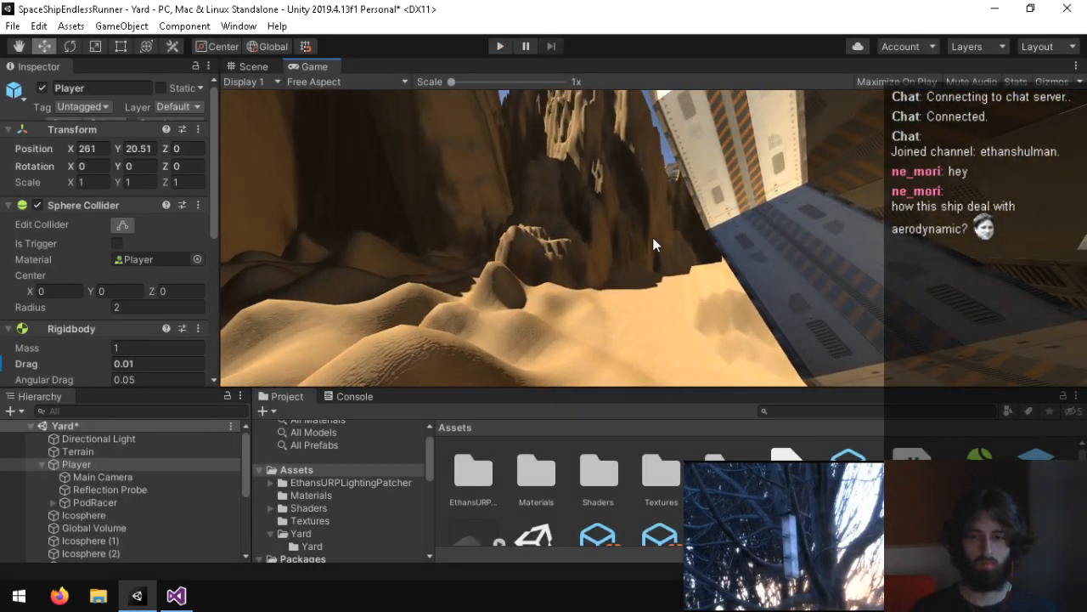
Step: In the Player script, change LookRotation's upwards argument in Update to -Vector3.up and save the script
click(138, 595)
click(177, 595)
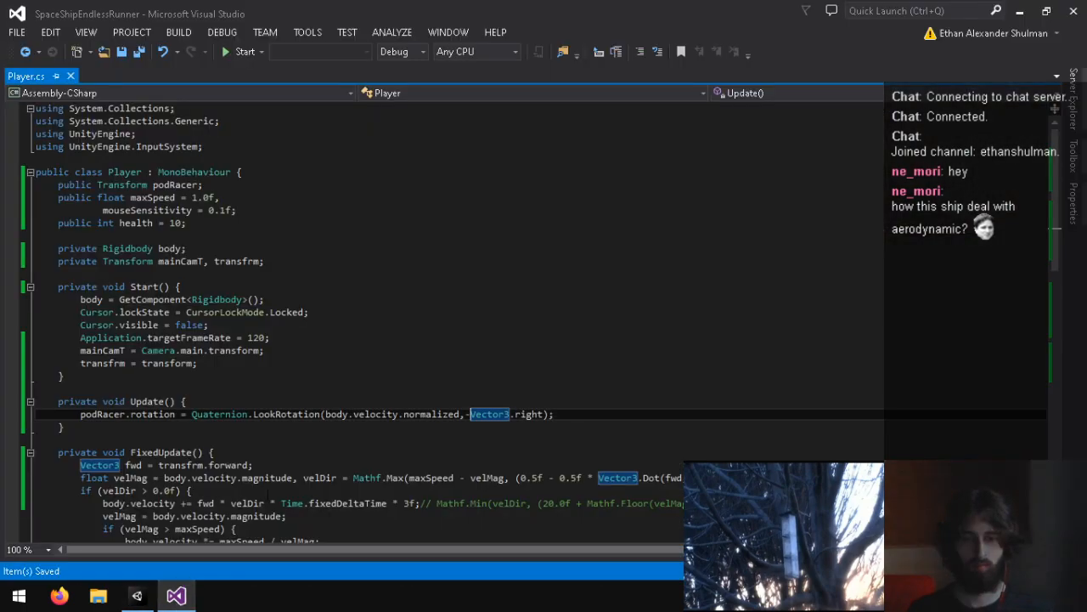
drag(542, 414, 510, 414)
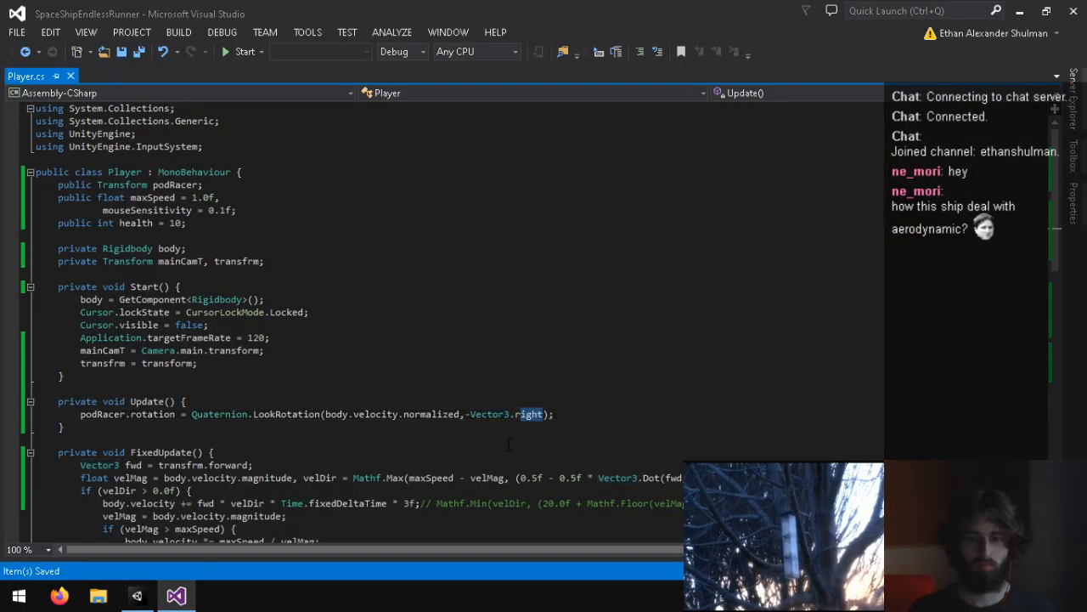
text(r3.u)
text(p)
key(ctrl+s)
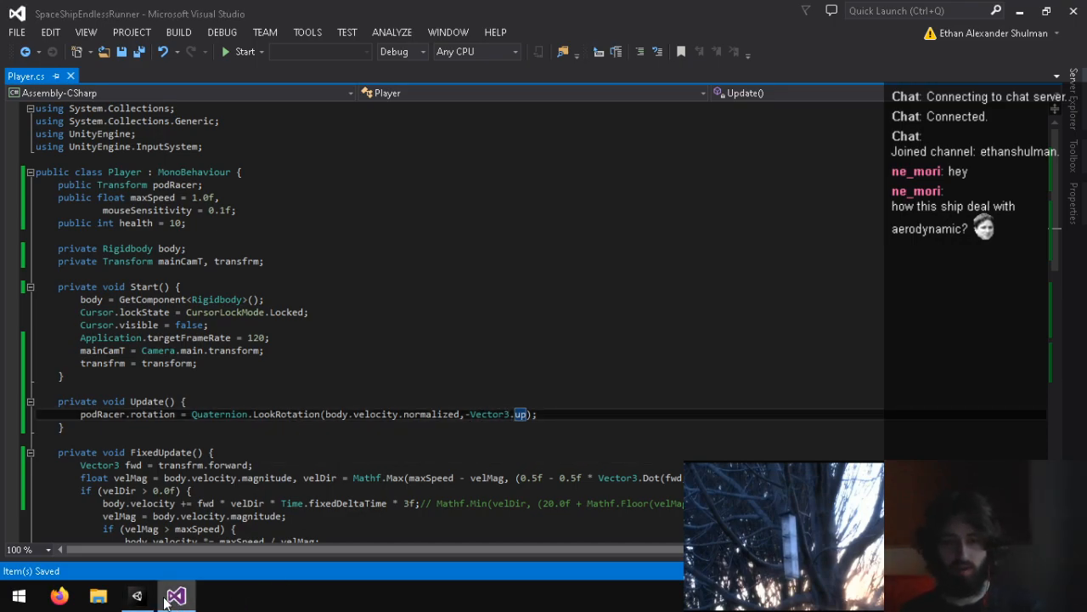
Step: In Unity, play the Yard scene to check the PodRacer's orientation with -Vector3.up, and stop it
click(136, 594)
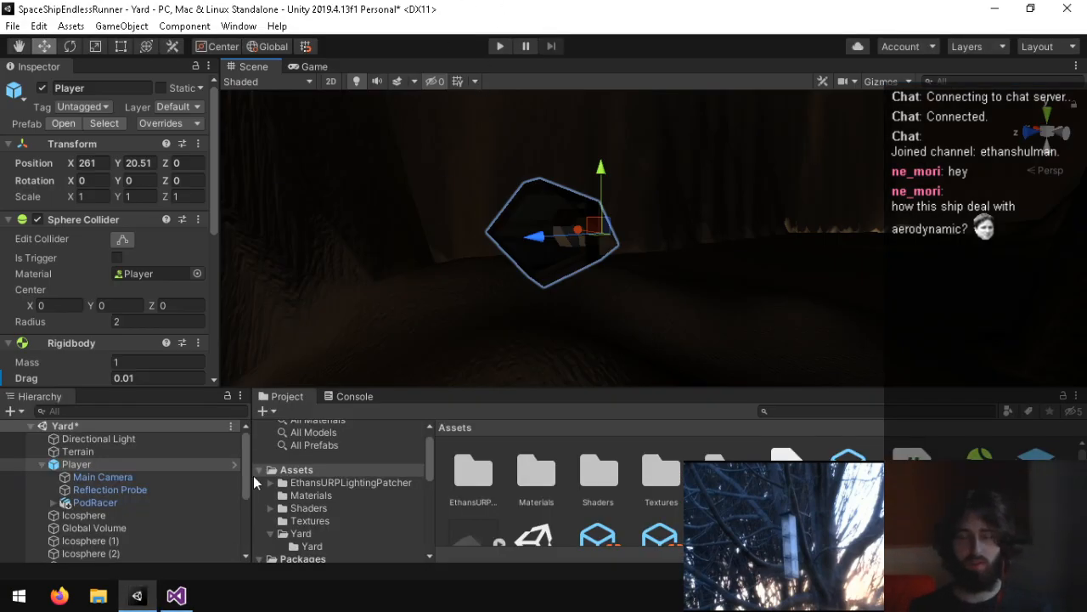
click(499, 52)
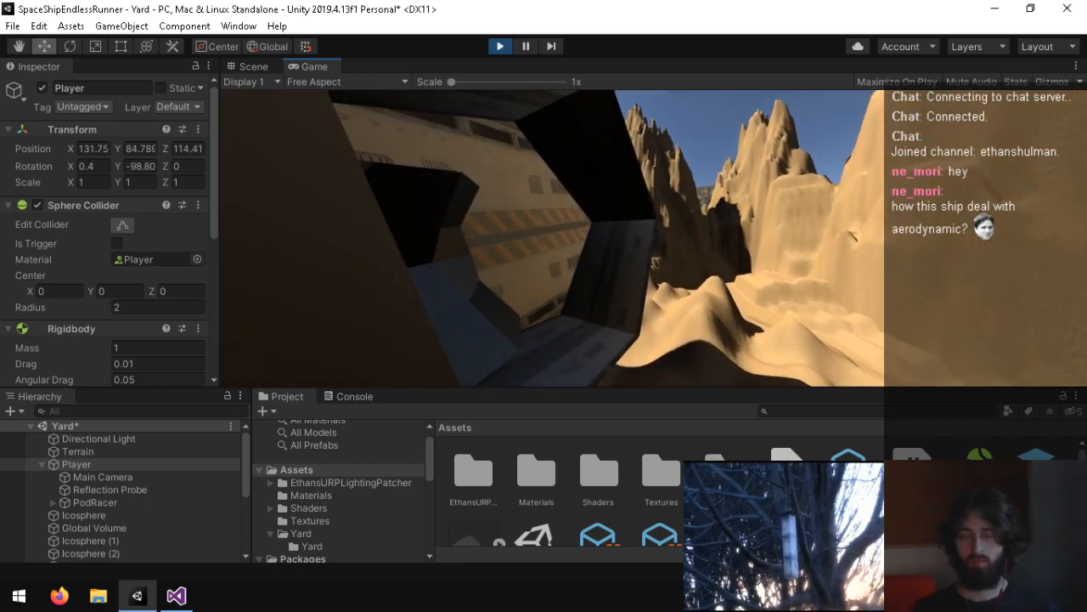
key(ctrl+p)
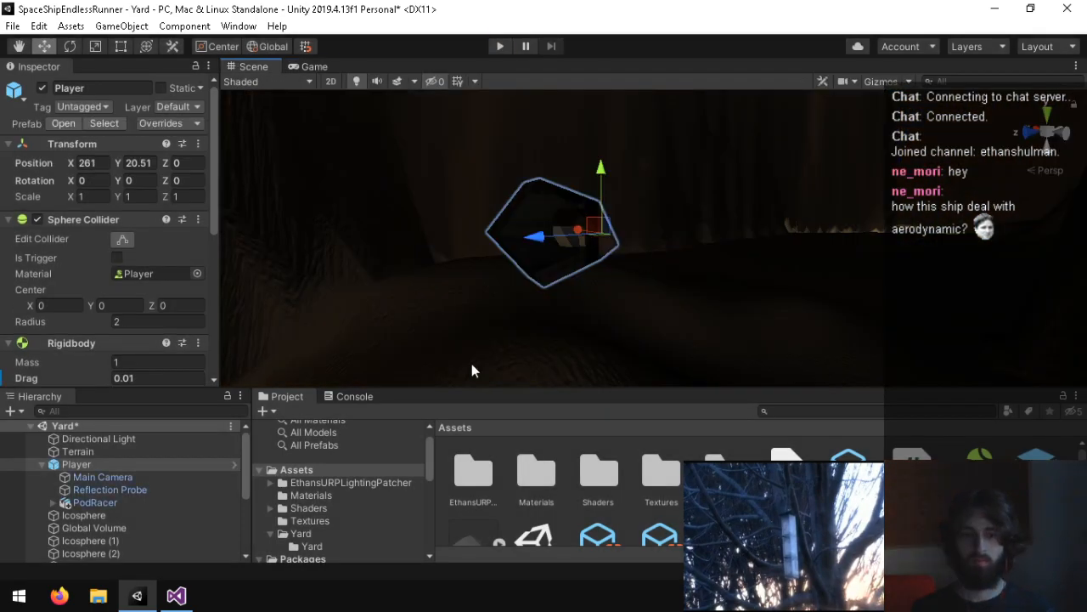
Step: In the Player script, replace LookRotation's upwards argument with a multiplication by Quaternion.Euler(new Vector3(90f,270f,0f)) and save
click(178, 595)
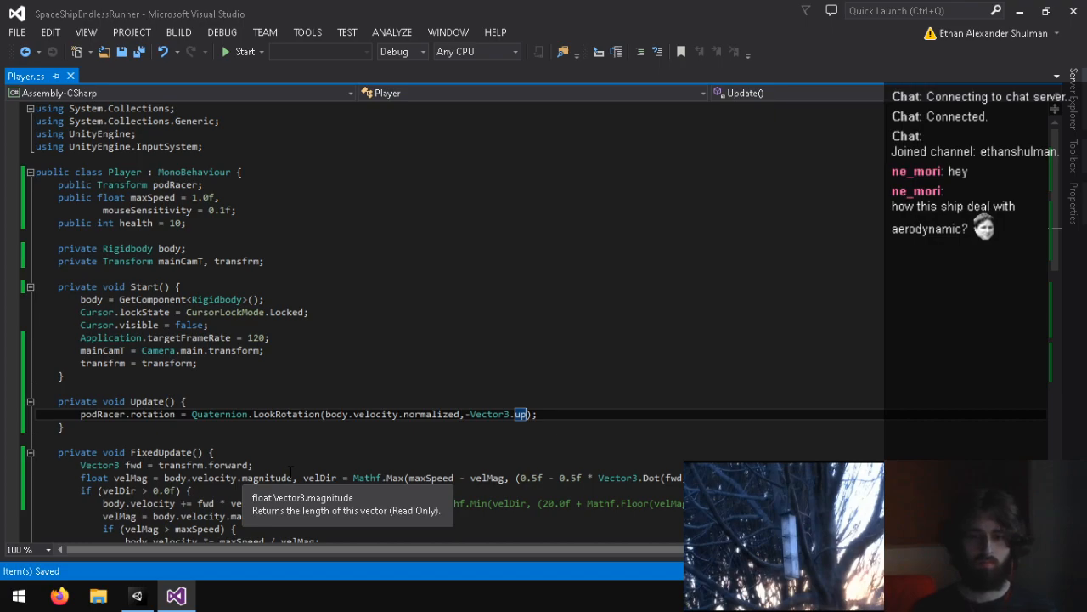
key(BackSpace)
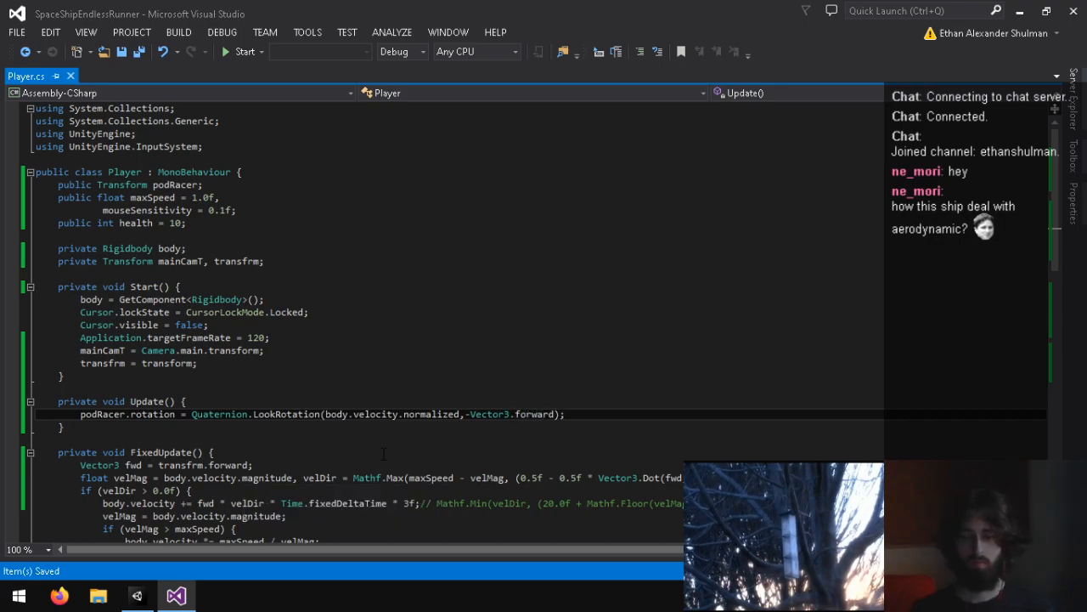
key(BackSpace)
key(BackSpace)
key(BackSpace)
key(BackSpace)
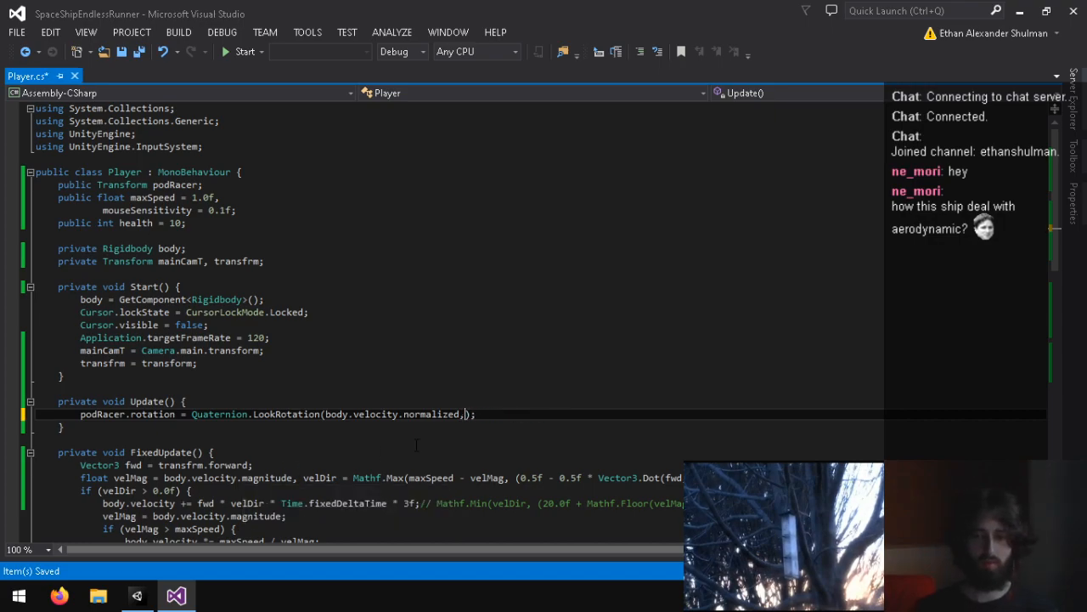
text(uaternion.Euler()
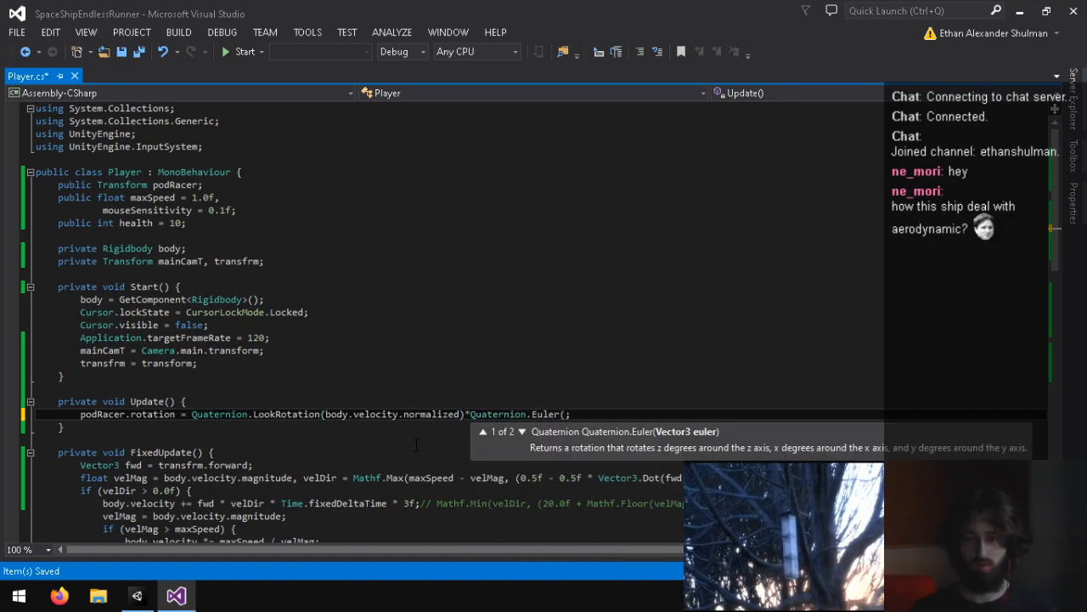
text(new Vector3)
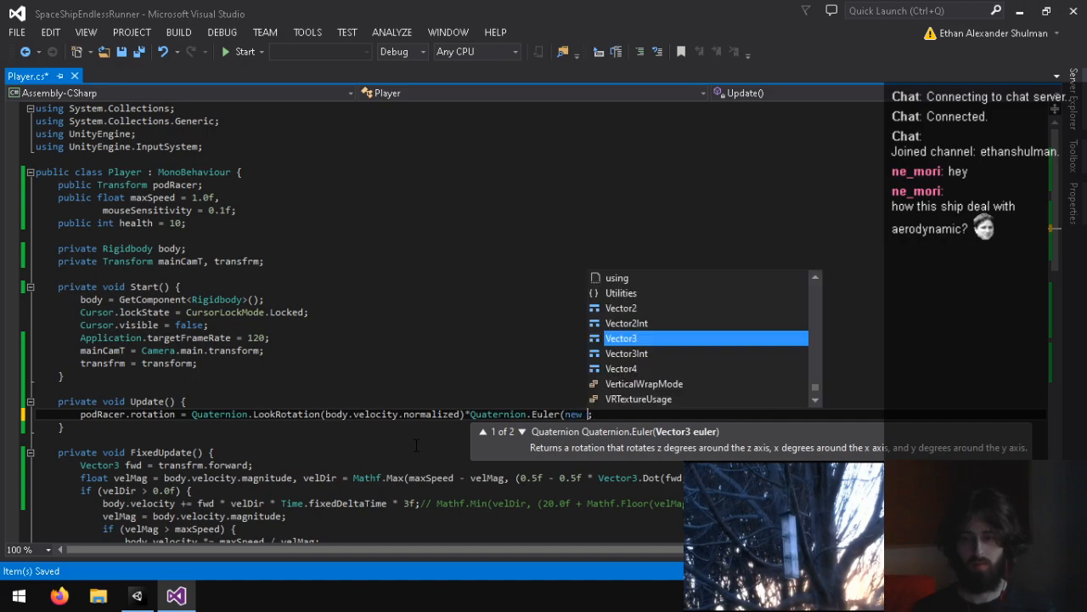
text(()))
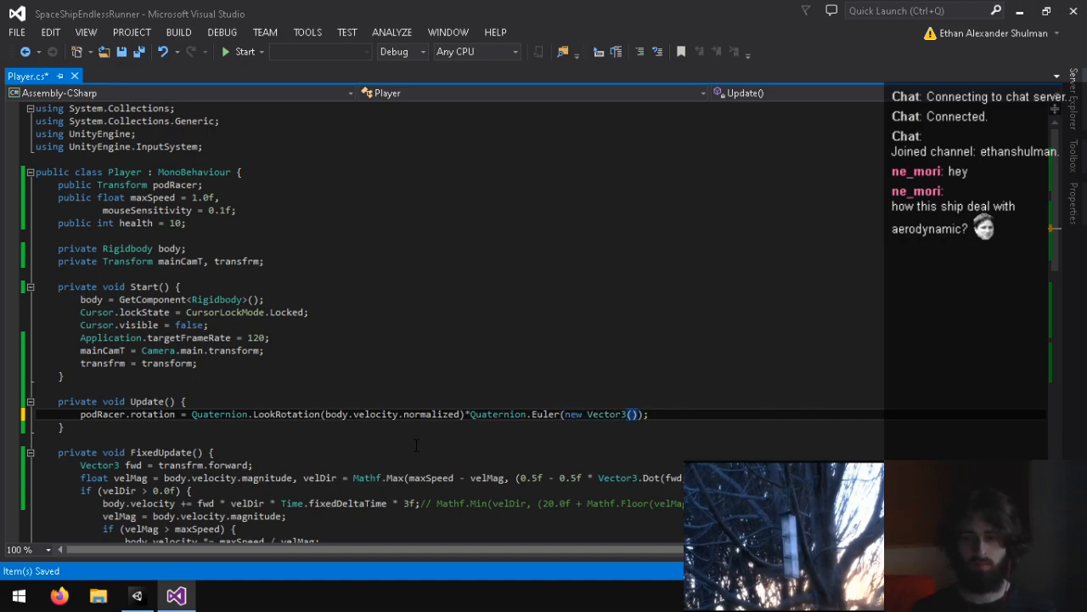
text(90f)
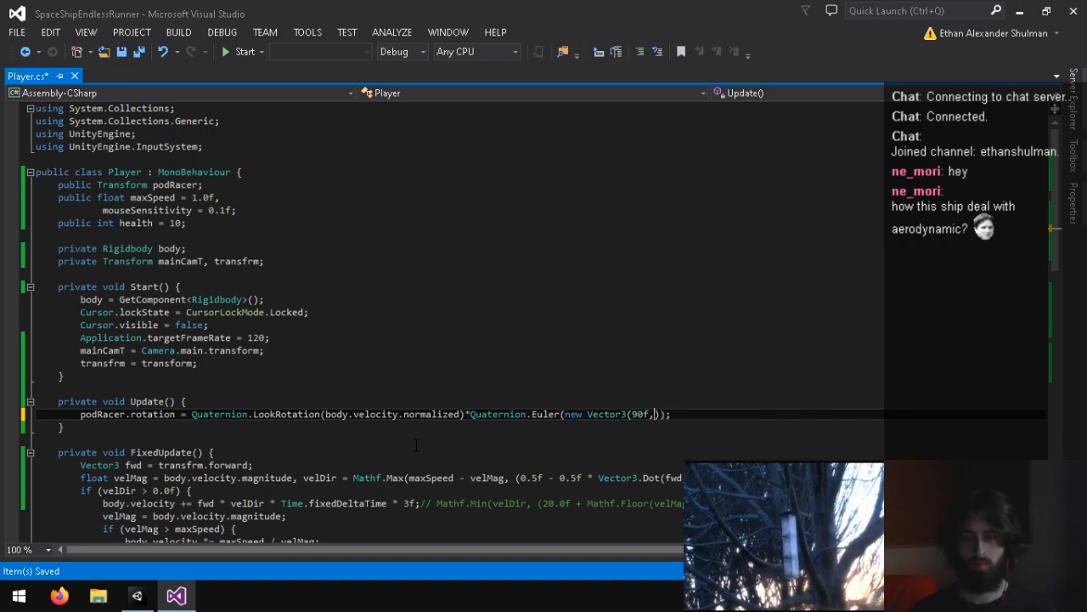
text(,270f,0f)
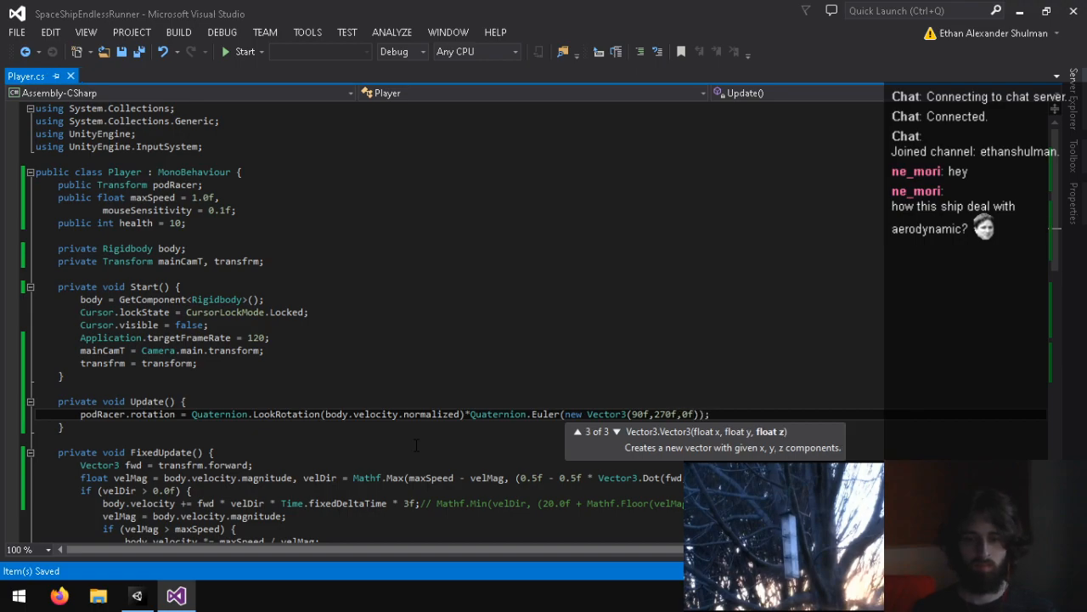
Step: In Unity, set the PodRacer's rotation to X 270 and Y 90 and view it in the scene
click(137, 595)
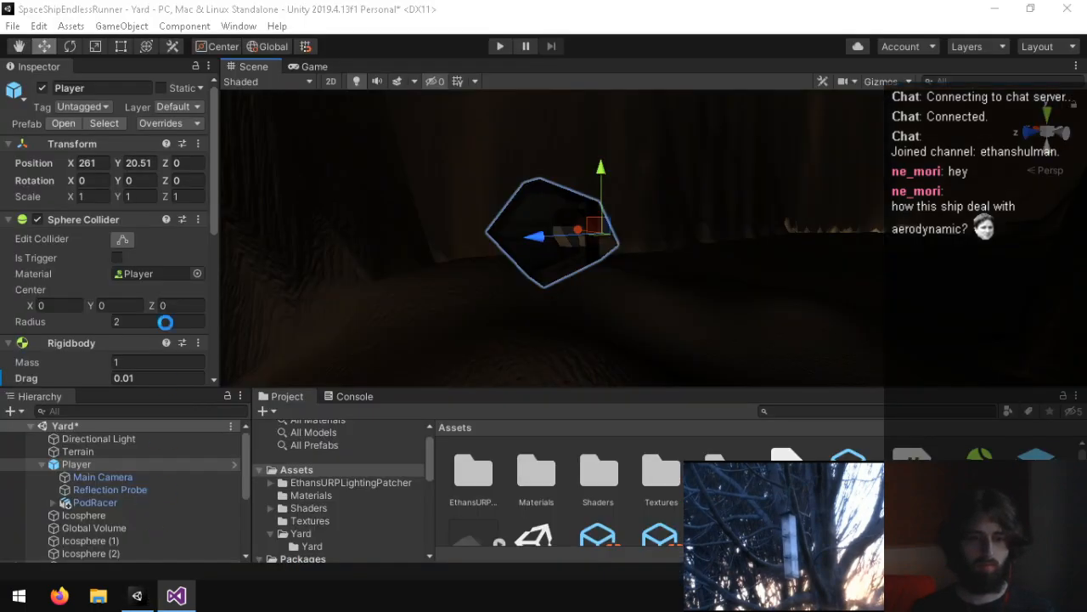
click(109, 502)
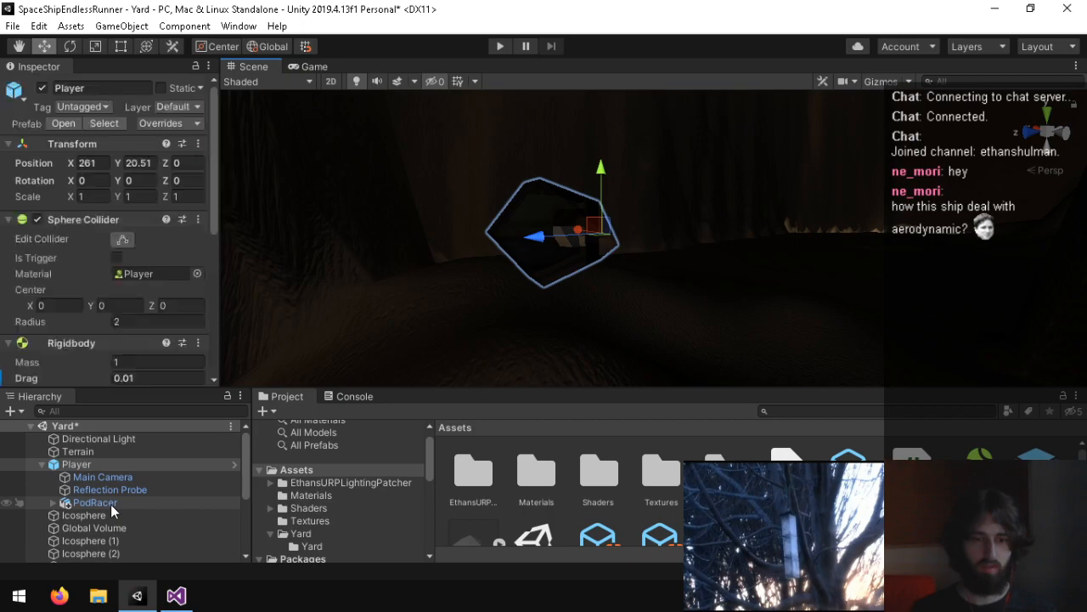
click(85, 180)
text(270)
key(Tab)
text(90)
alt+drag(637, 224, 440, 123)
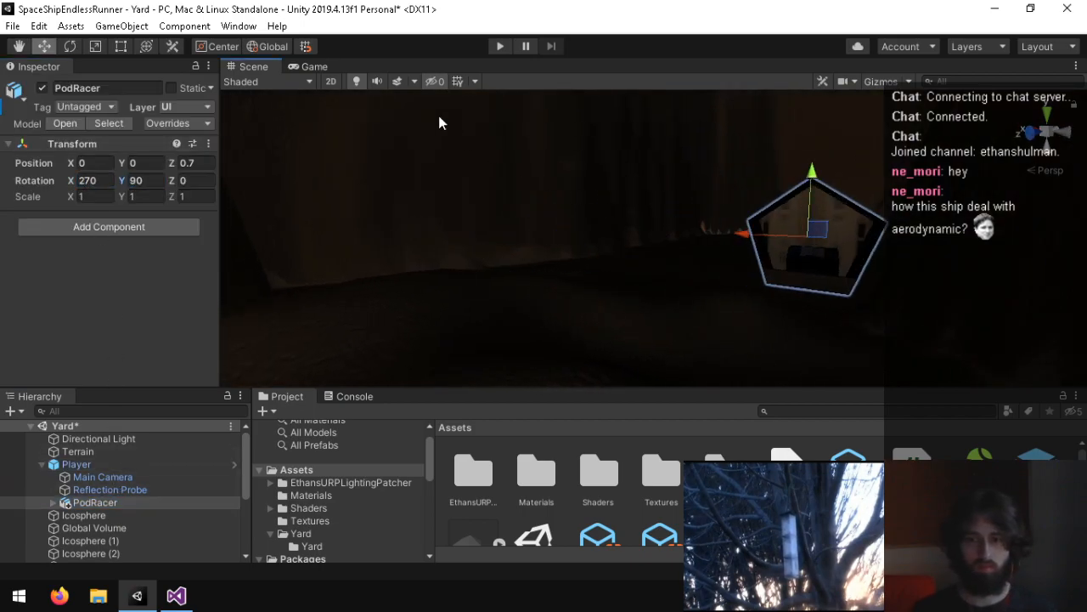
click(308, 66)
click(253, 67)
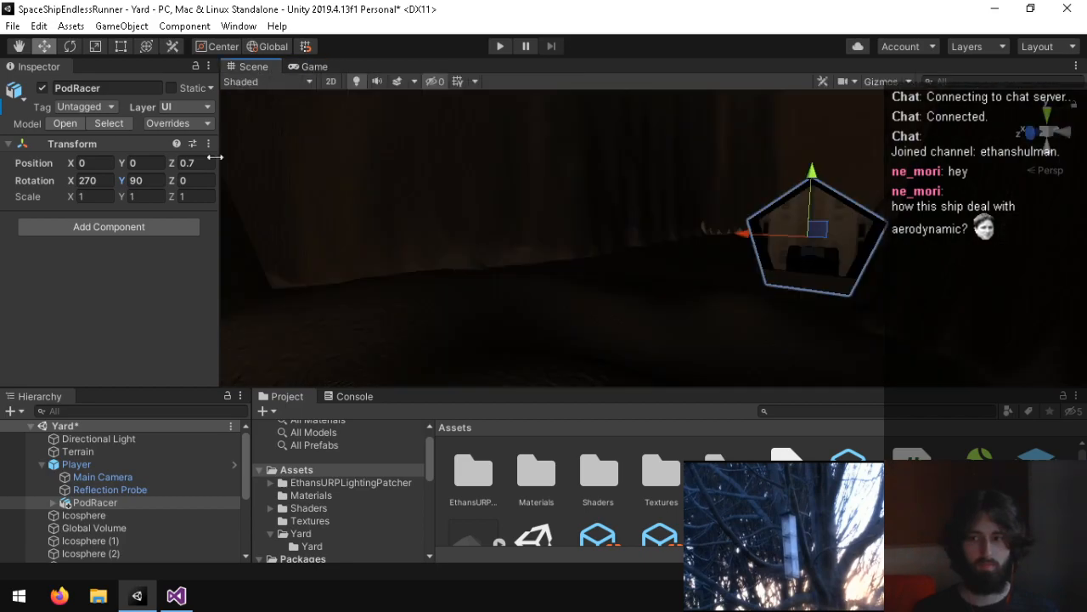
Step: In the Player script, change the Euler offset in Update to new Vector3(270f,90f,0f) and save
click(176, 595)
click(643, 414)
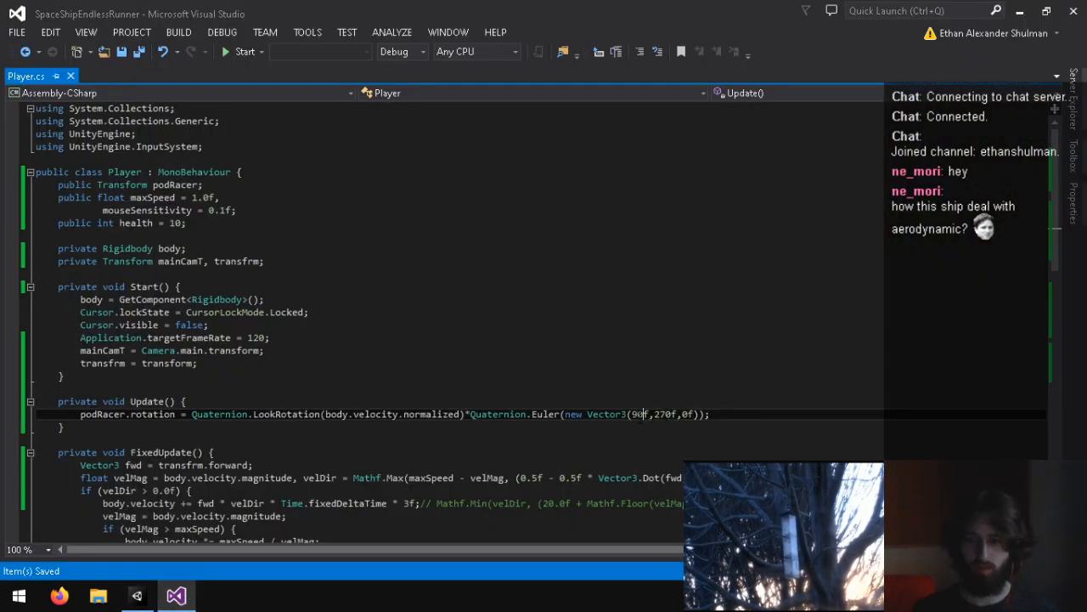
text(7)
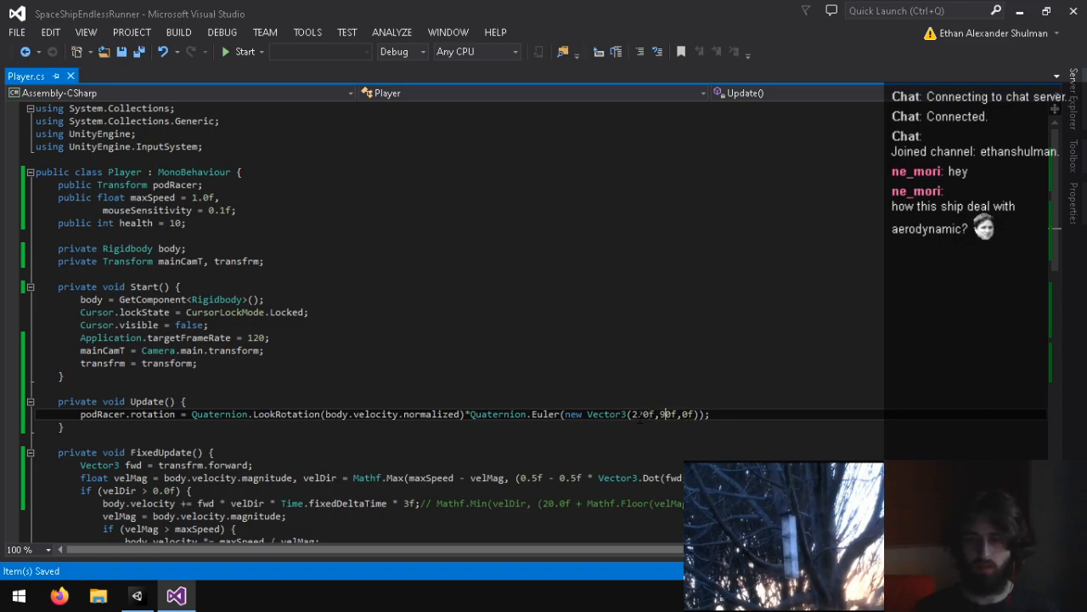
Step: In Unity, play the Yard scene to test the 270, 90, 0 Euler offset, stop it, and inspect the PodRacer in the scene
click(137, 595)
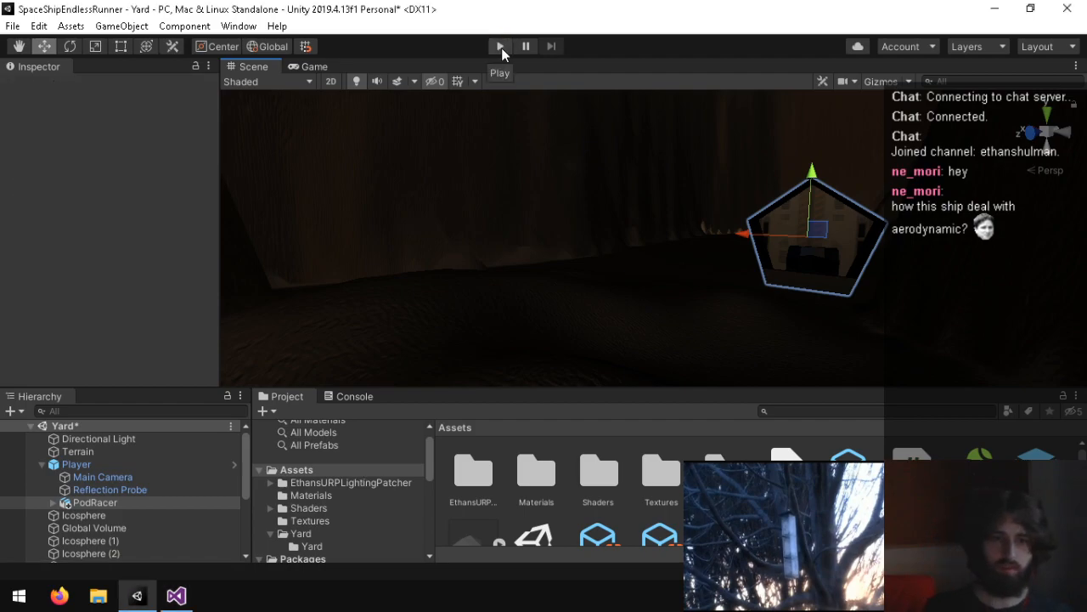
click(501, 47)
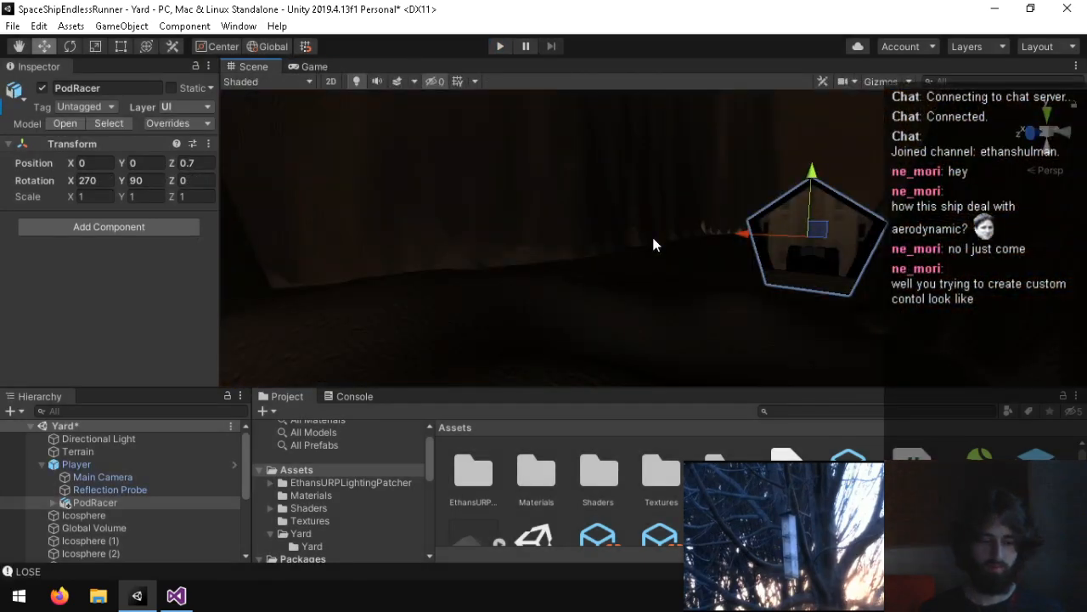
key(w)
right_drag(595, 192, 128, 141)
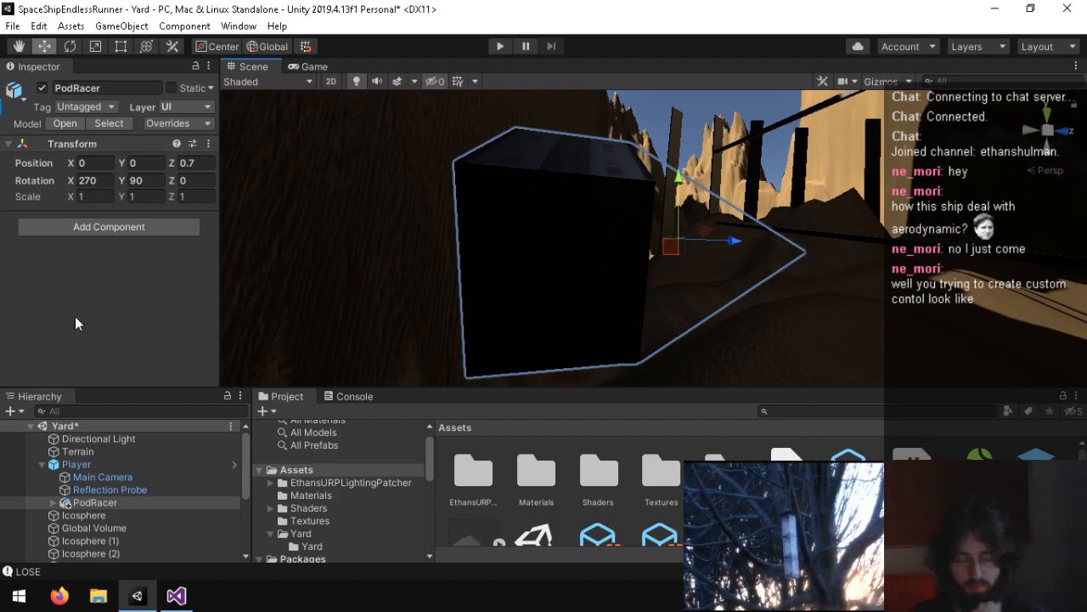
right_drag(533, 240, 570, 196)
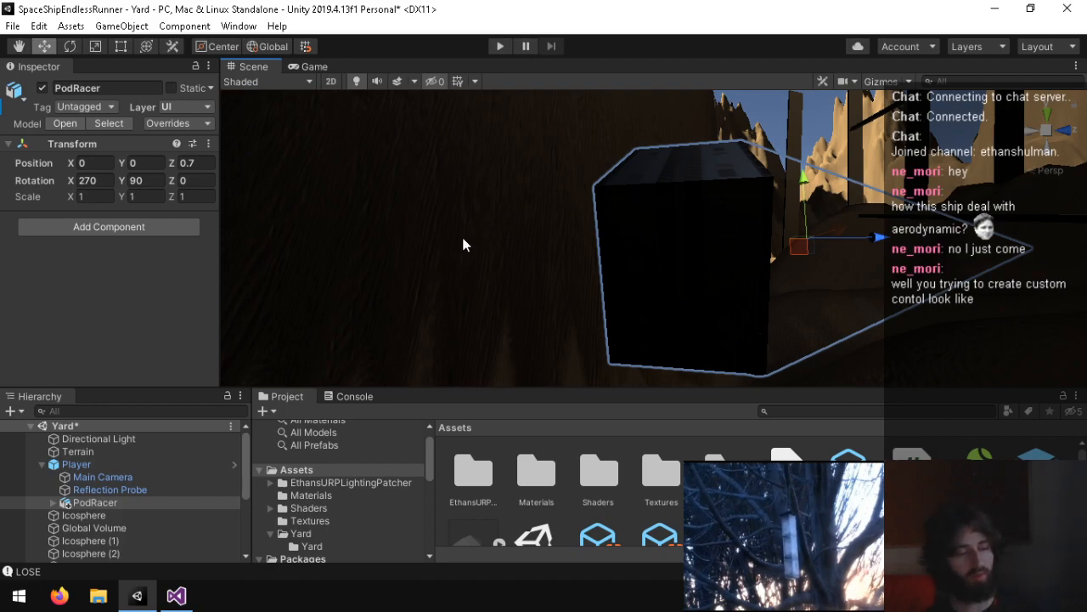
right_drag(393, 267, 585, 241)
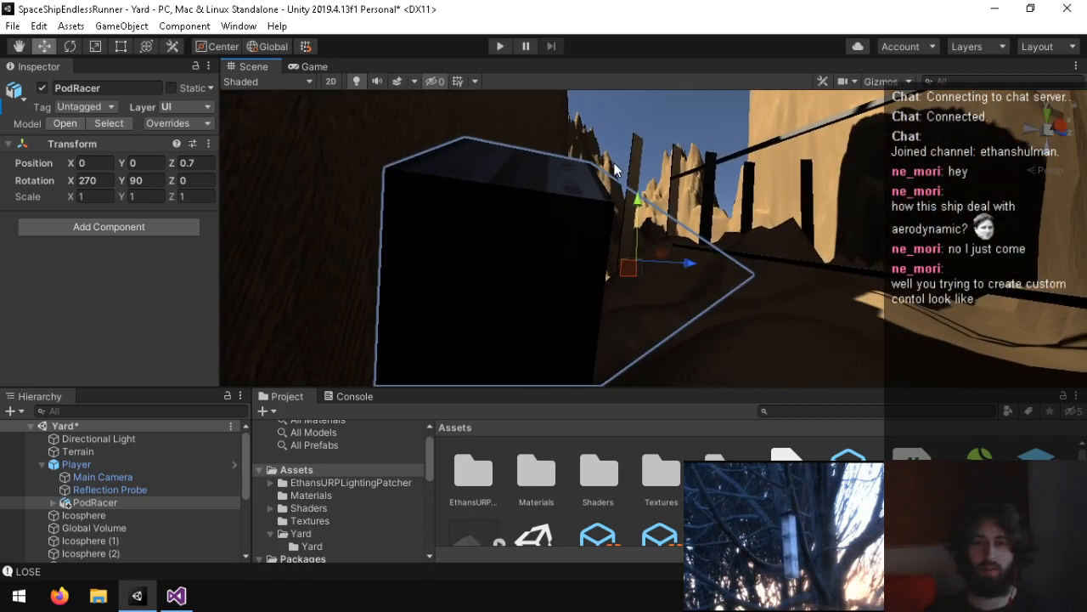
Step: Play the Yard scene again to check the PodRacer's flight, stop it, and check the Console messages
click(500, 46)
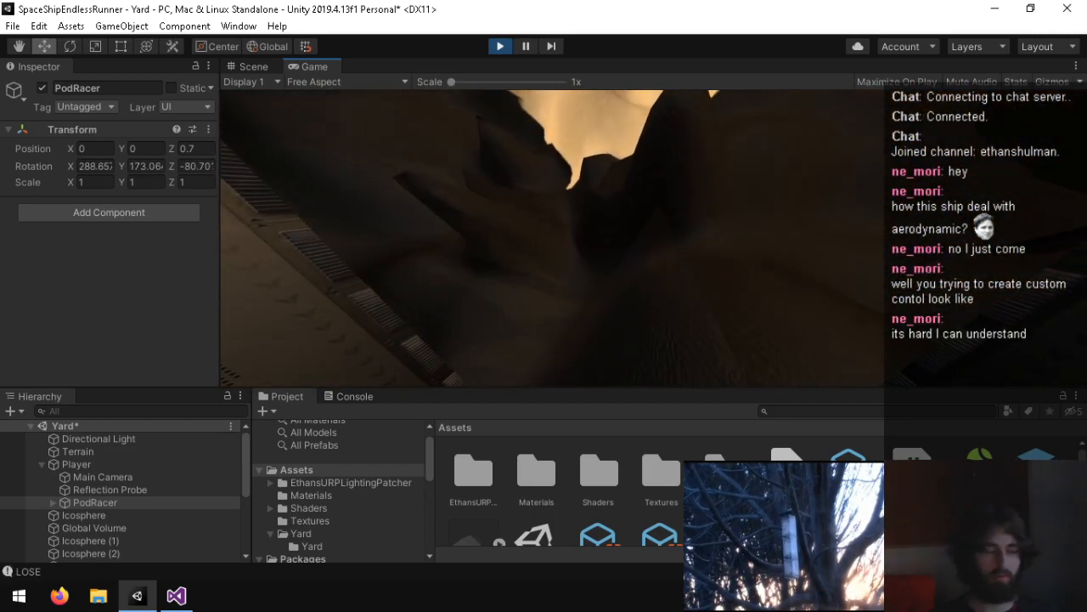
key(ctrl+p)
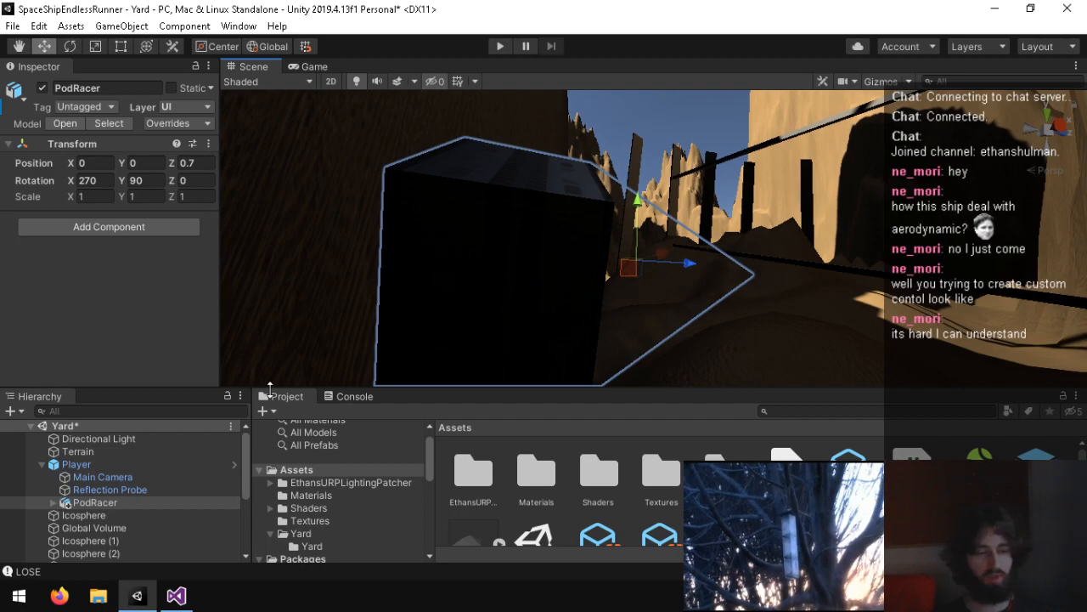
click(350, 397)
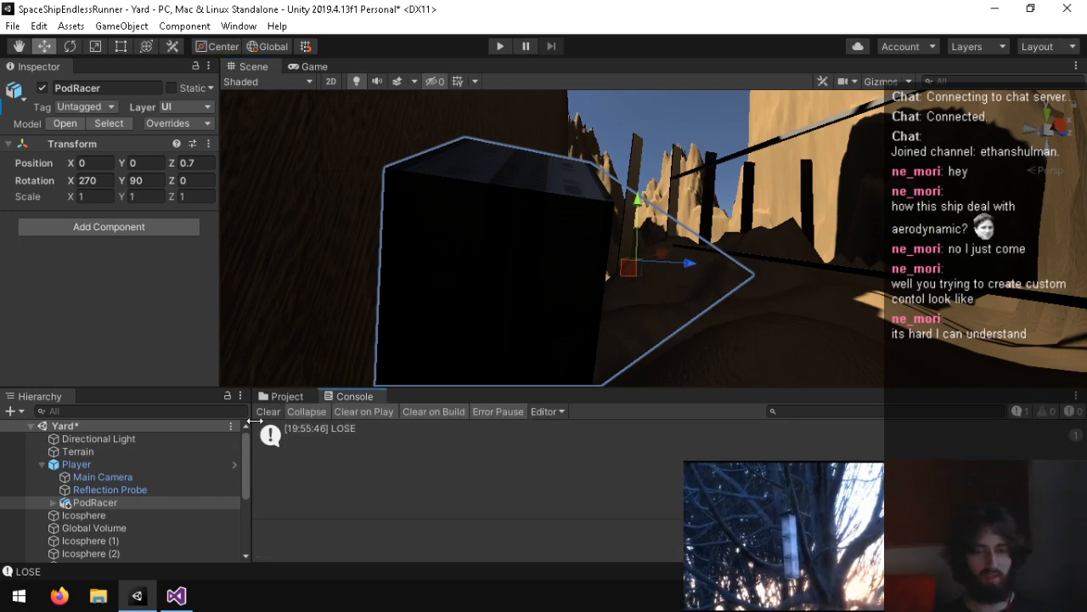
click(285, 397)
Step: In the Player script, review the rotation, velocity and mouse-turn code in Update and FixedUpdate
click(176, 596)
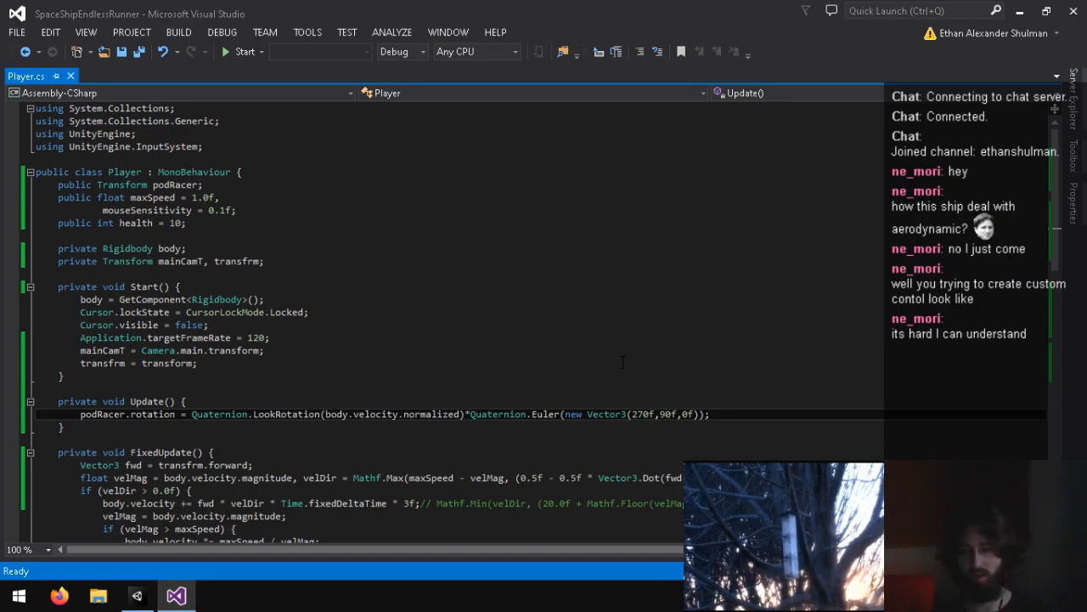
scroll(459, 323, down, 4)
scroll(234, 352, down, 4)
scroll(235, 353, up, 3)
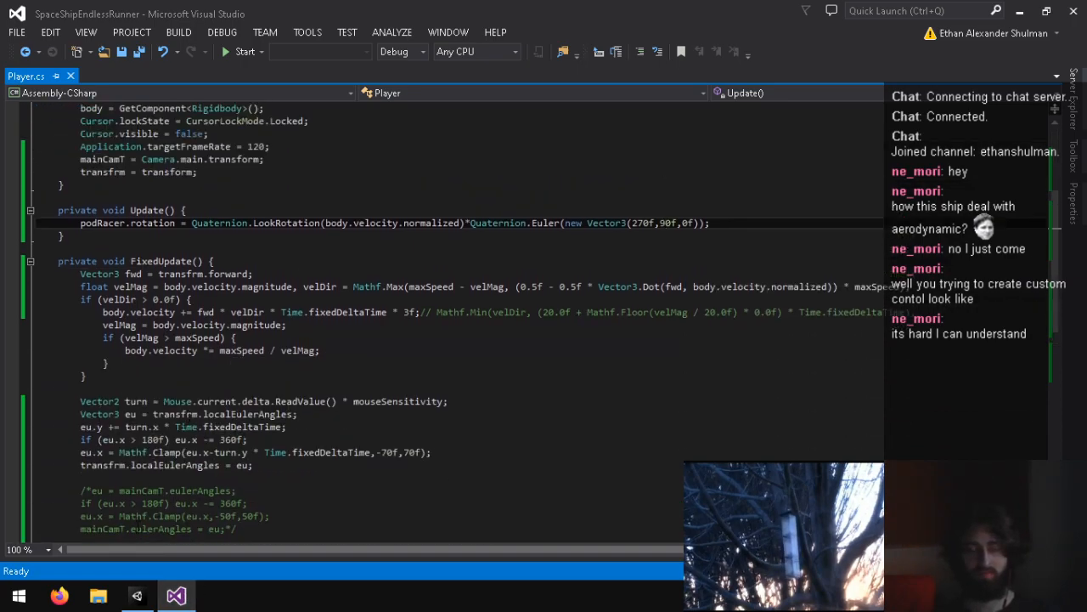
Step: In Unity, examine the Cast Shadows setting on the PodRacer's Cone, Cube and Cube.001 meshes, and select the Cone alone
click(138, 595)
right_drag(426, 262, 451, 370)
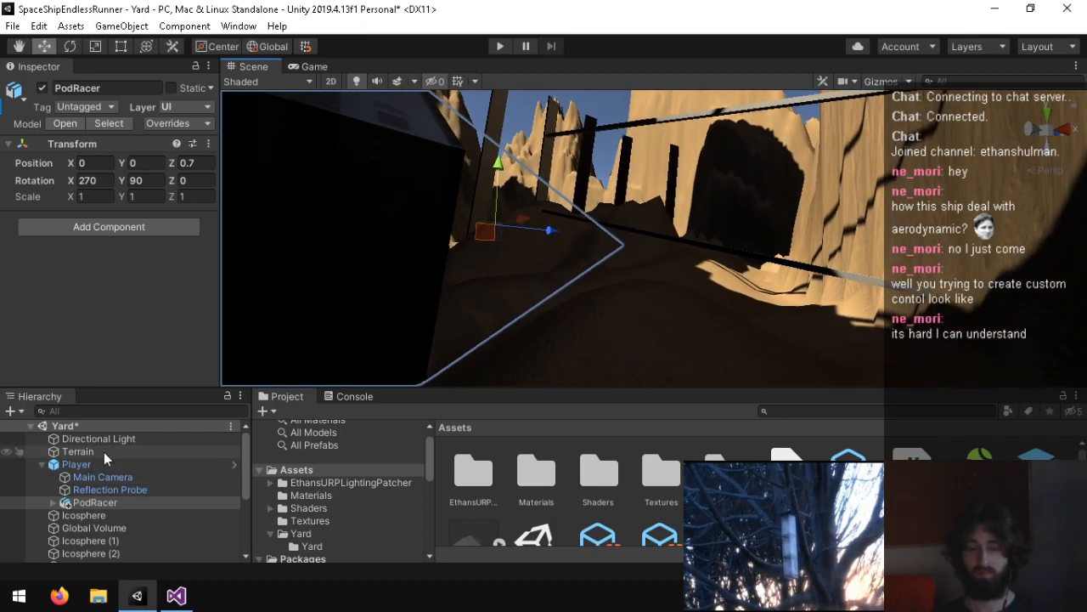
click(61, 503)
click(52, 503)
click(85, 515)
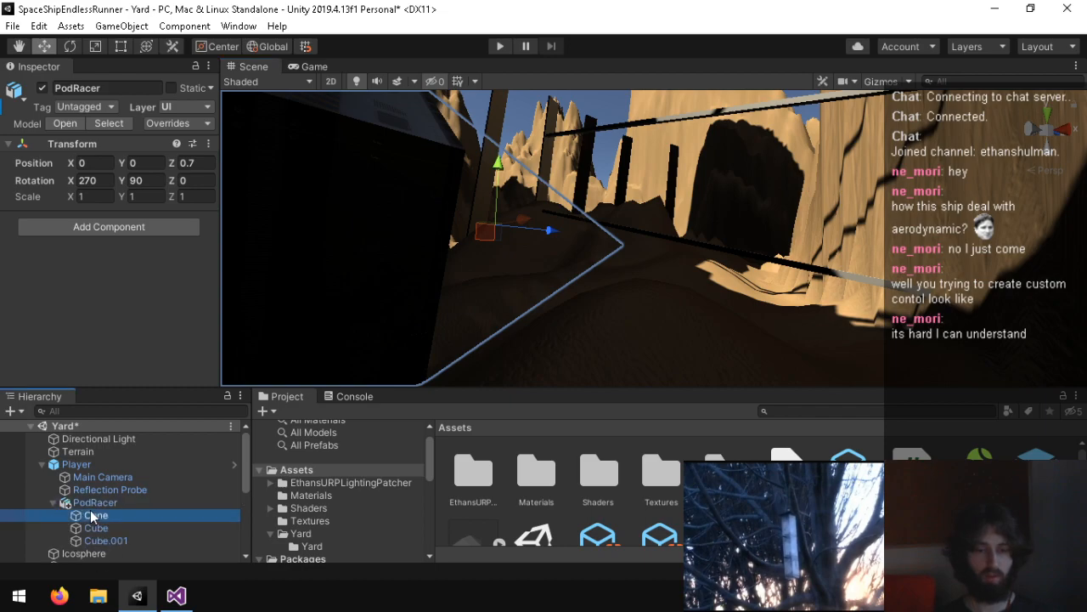
shift+click(98, 540)
scroll(89, 290, down, 4)
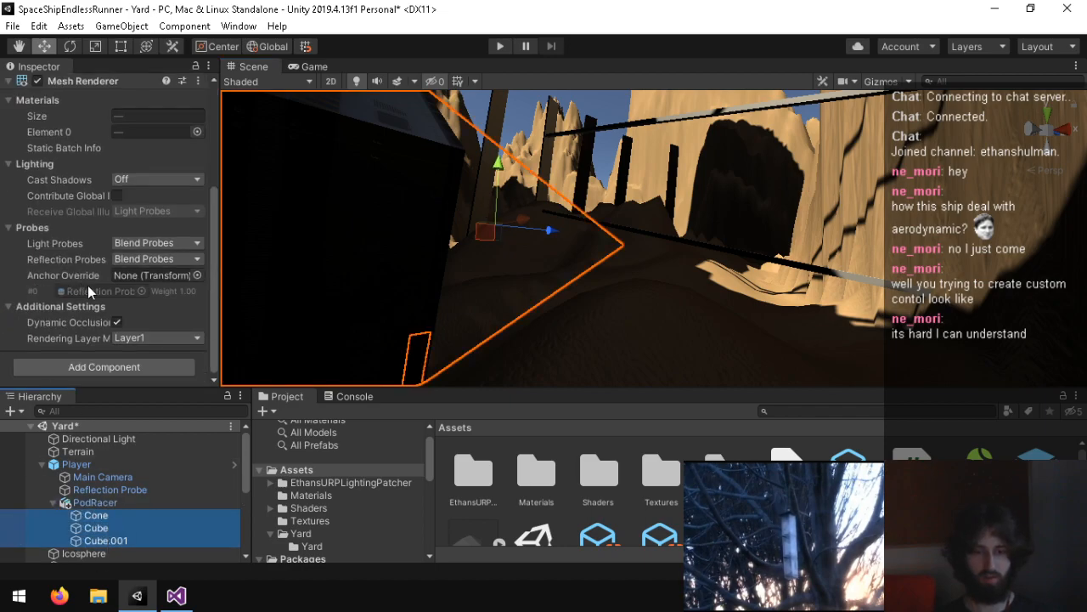
click(147, 181)
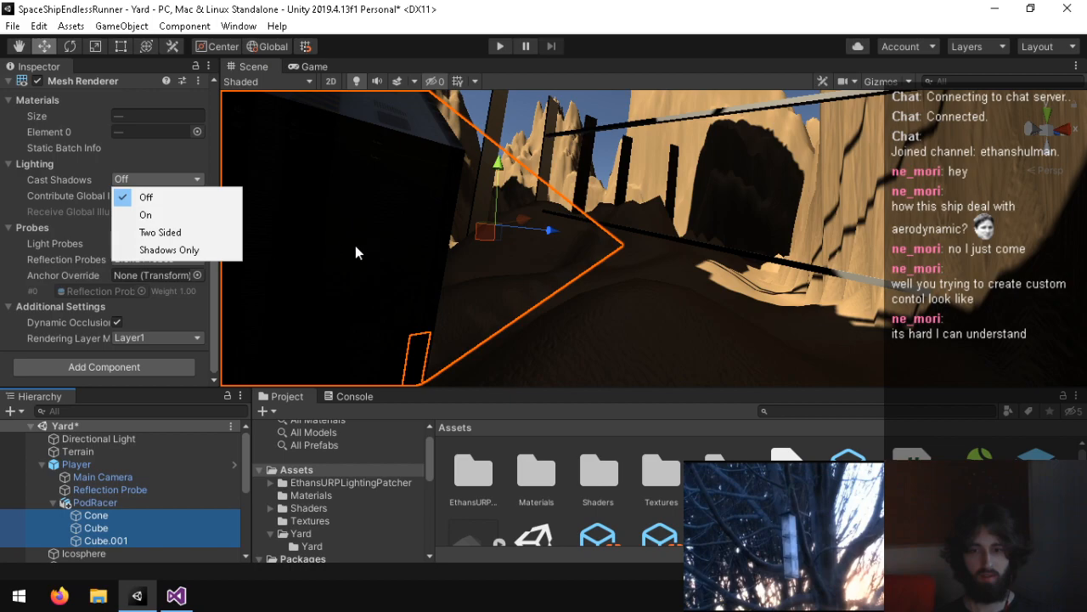
click(119, 521)
double_click(120, 518)
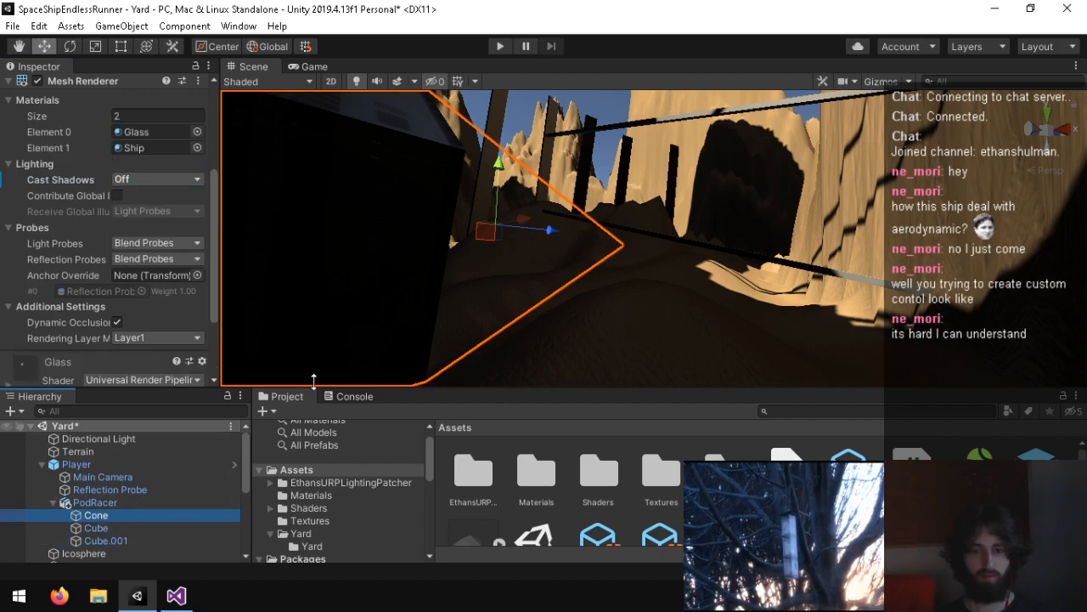
Step: Inspect the PodRacer's cone in the scene and review the Glass material's surface inputs and advanced options
right_drag(202, 207, 656, 224)
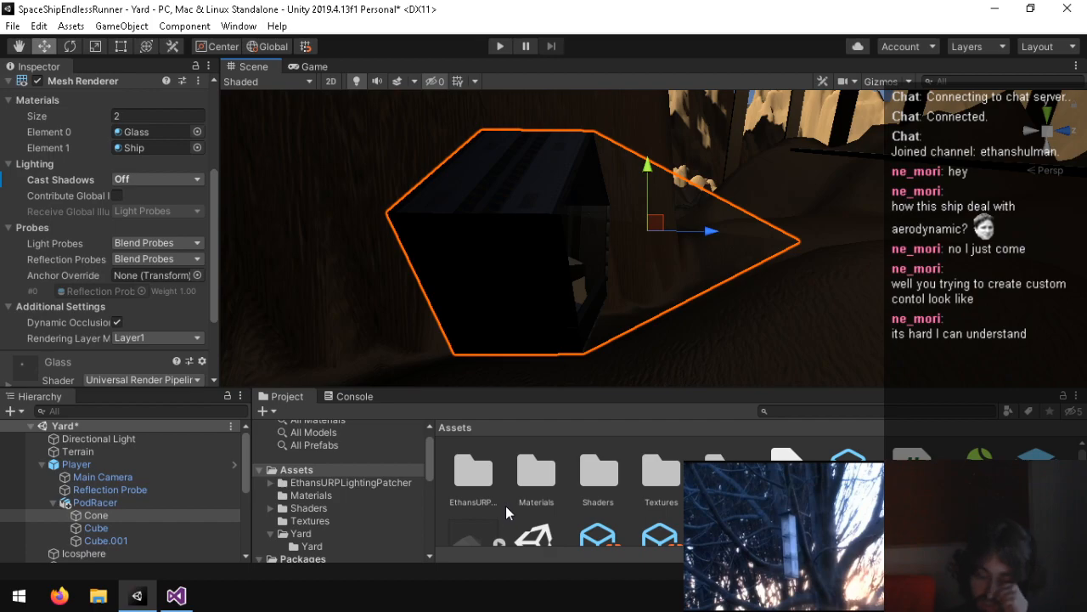
double_click(524, 464)
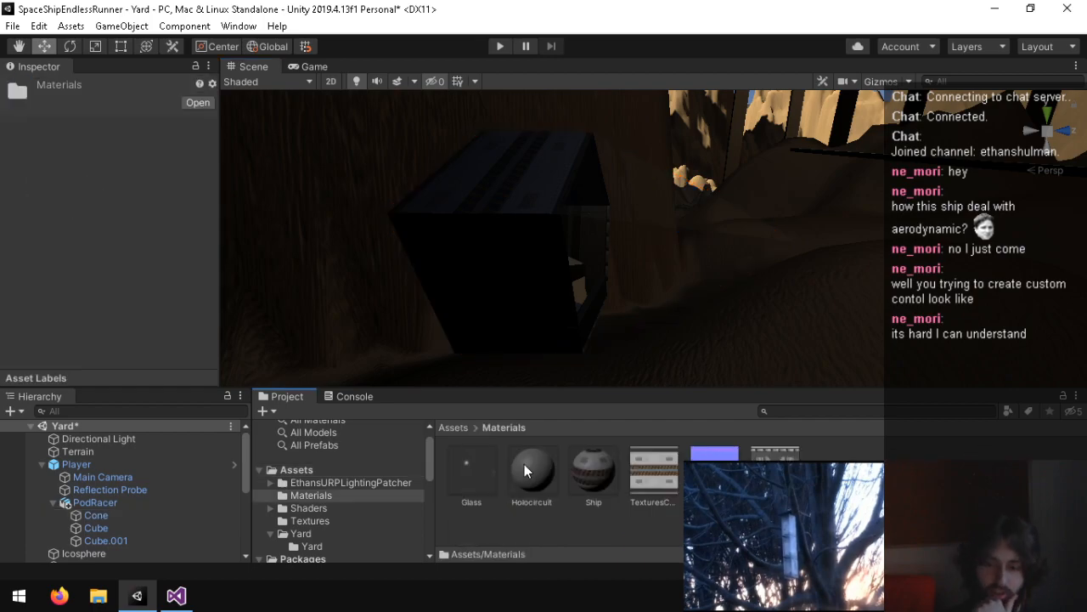
click(469, 470)
click(116, 226)
drag(210, 220, 209, 345)
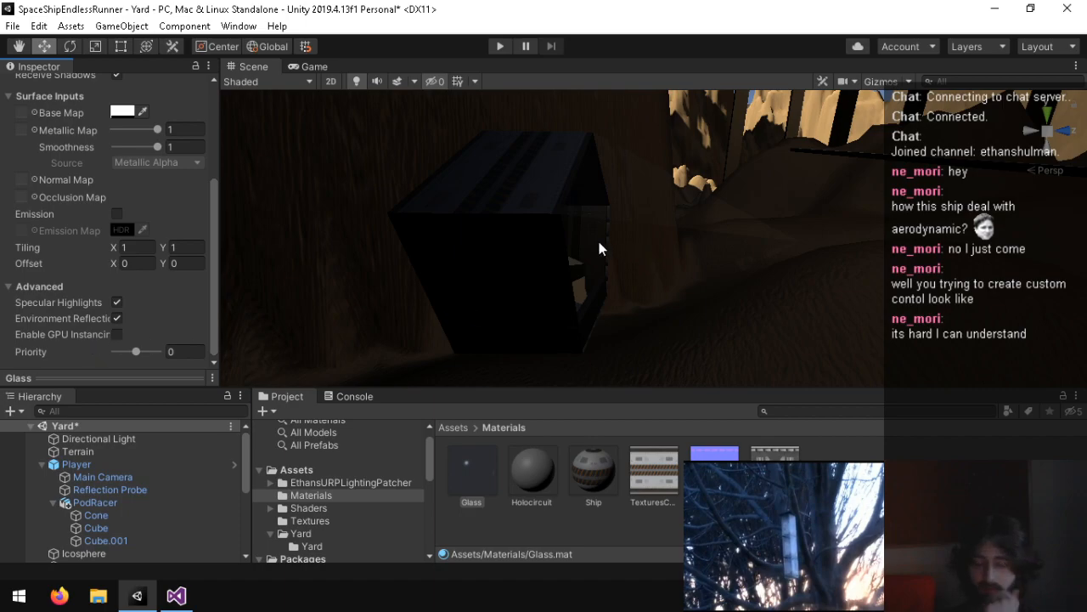
Step: Set Cast Shadows to On for the PodRacer's Cone mesh and save the Yard scene
click(489, 205)
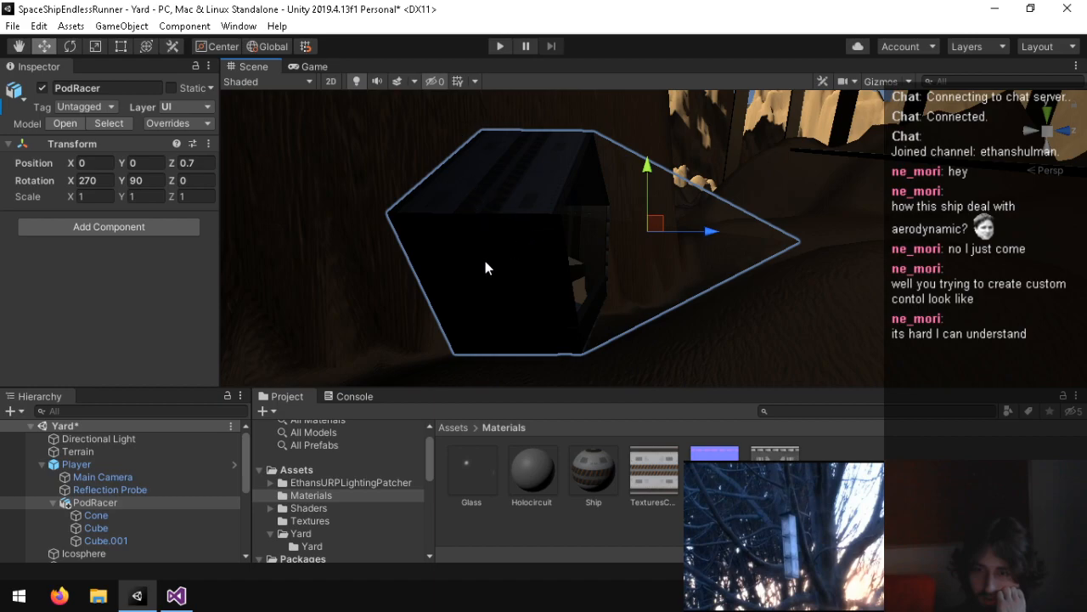
click(110, 514)
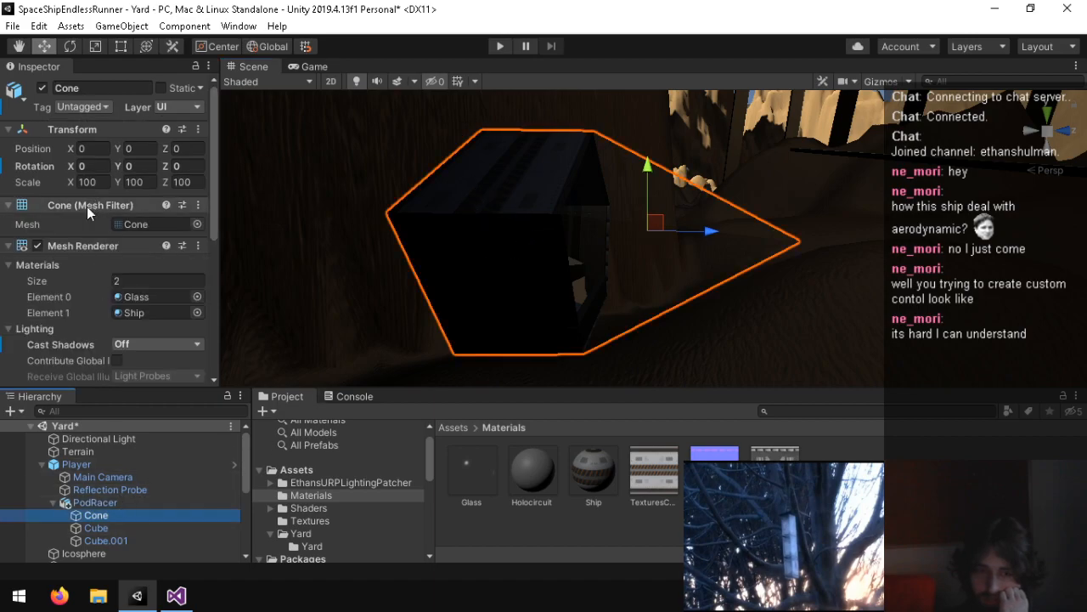
click(141, 344)
click(161, 382)
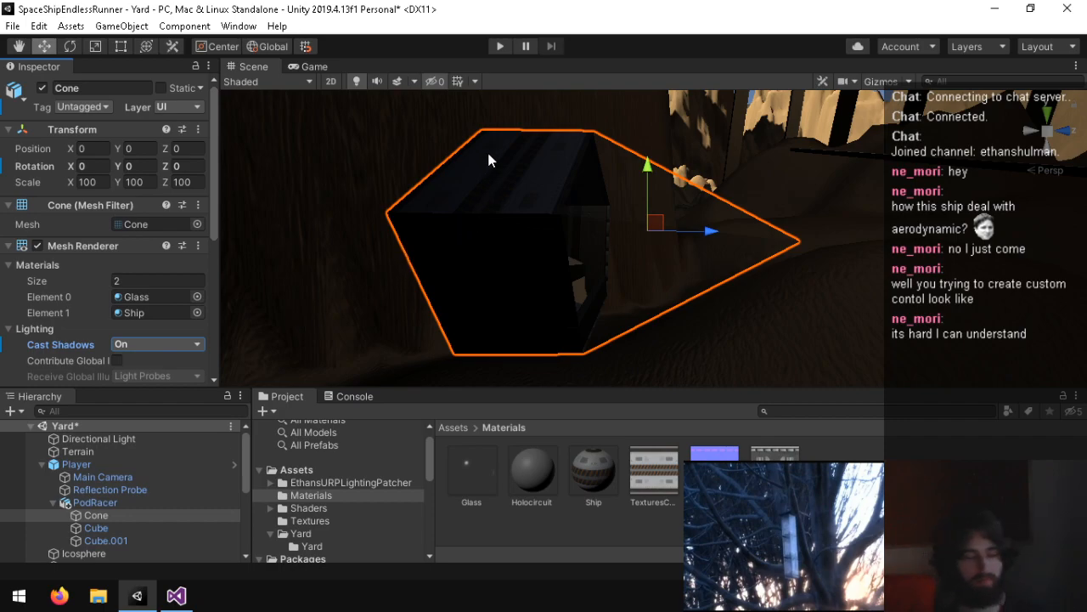
key(ctrl+s)
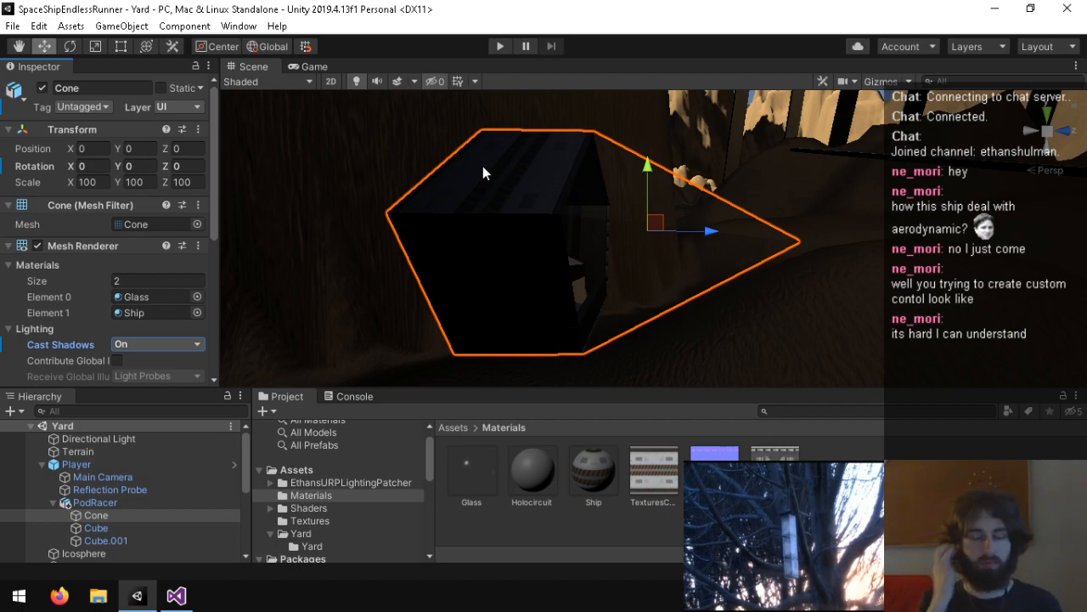
Step: Play the Yard scene, pause it mid-flight, and examine the PodRacer and its shadow in the Scene view
click(500, 46)
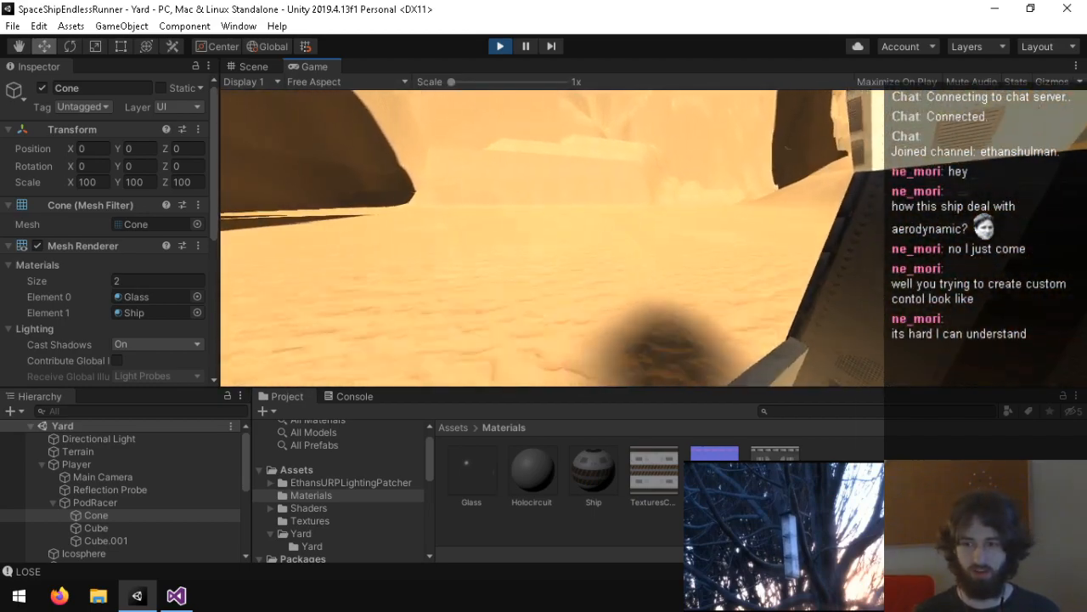
key(super)
click(525, 44)
right_drag(689, 194, 1049, 297)
drag(619, 118, 630, 164)
right_drag(630, 163, 724, 159)
key(ctrl+z)
key(w)
Step: Compare the Cast Shadows settings of the PodRacer's Cube, Cube.001 and Cone meshes
click(101, 530)
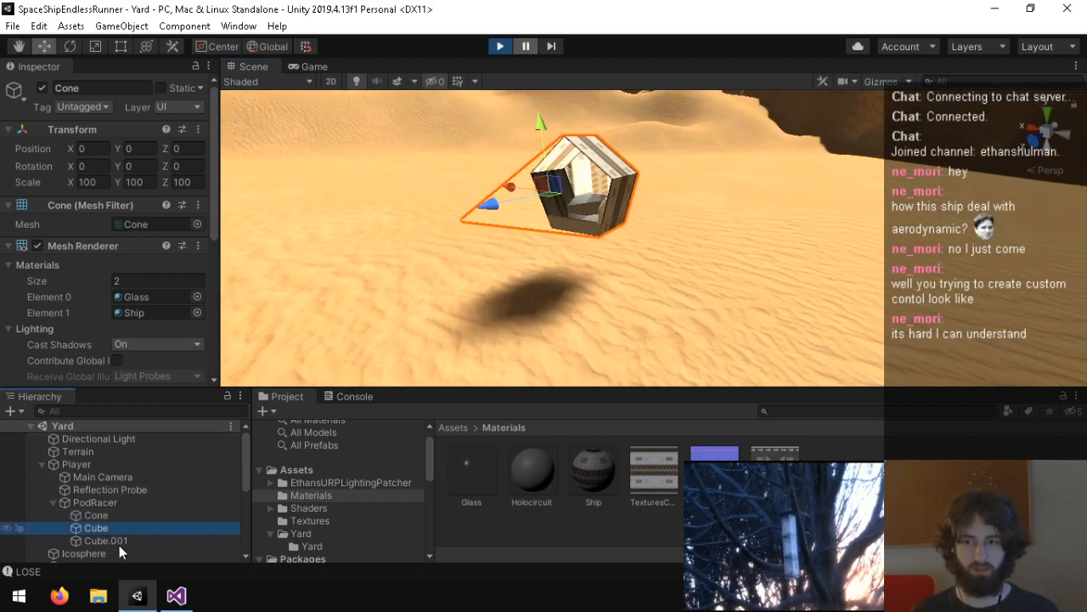
click(119, 542)
click(131, 527)
click(146, 515)
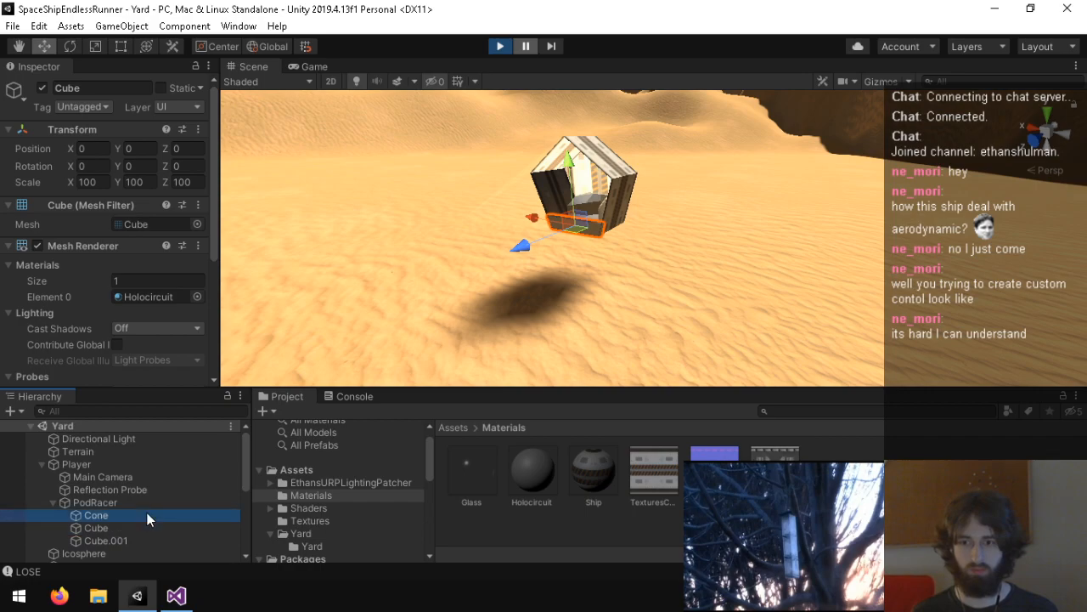
click(130, 527)
click(135, 541)
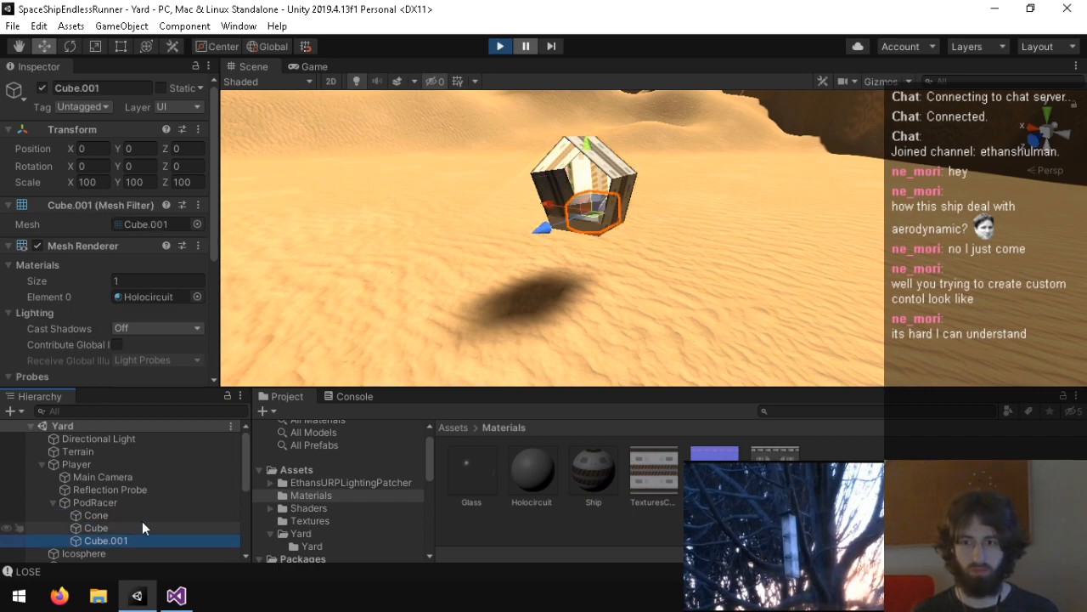
click(147, 515)
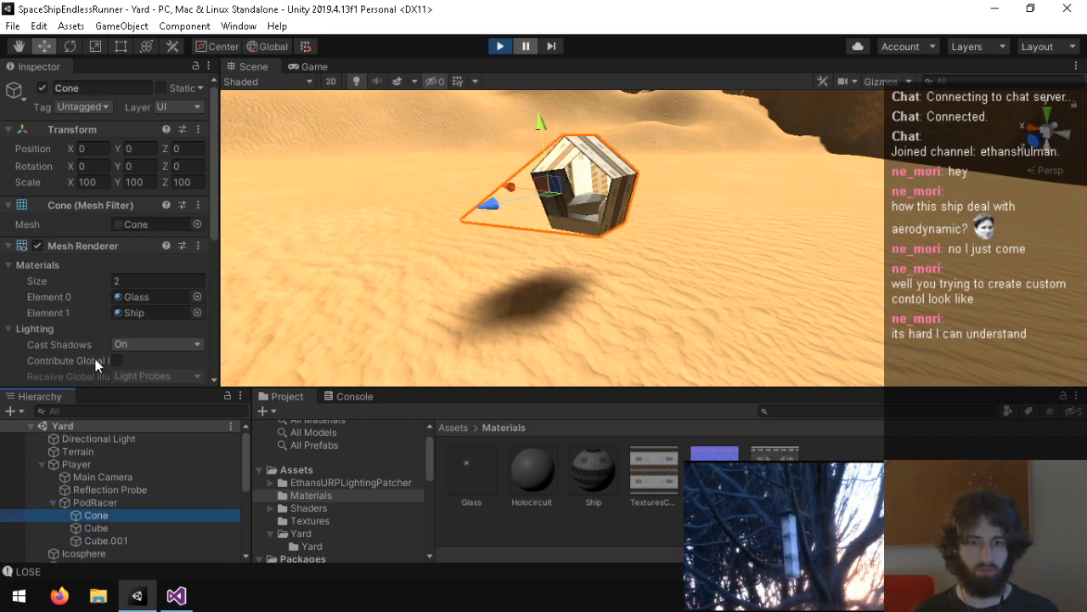
Step: Set Cast Shadows to Two Sided on the Cone's Mesh Renderer in the paused game
scroll(73, 322, down, 3)
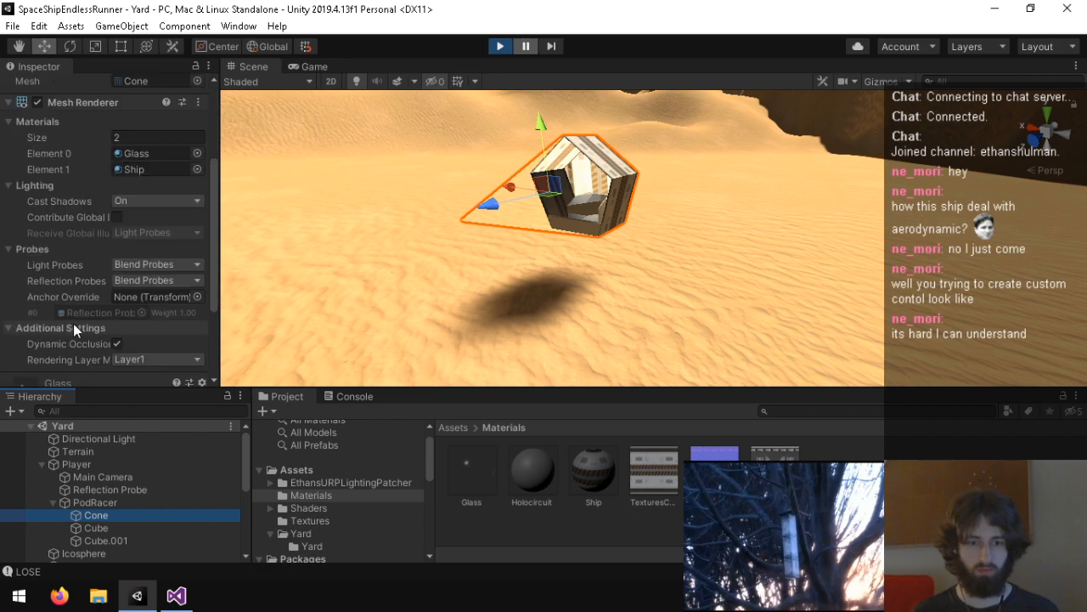
click(128, 185)
click(134, 200)
click(133, 200)
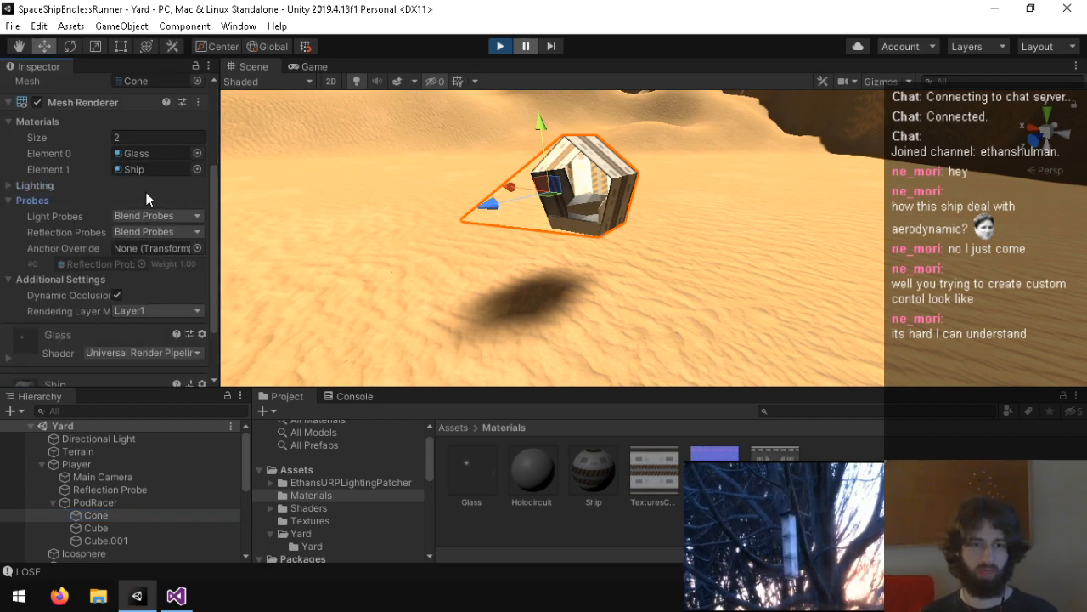
click(149, 186)
click(178, 202)
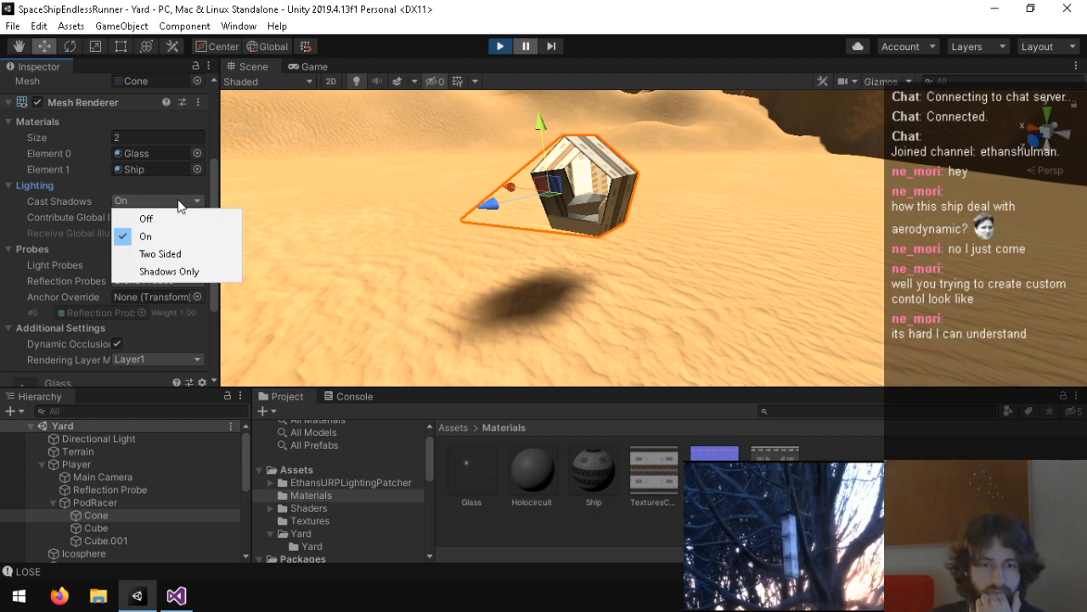
click(186, 253)
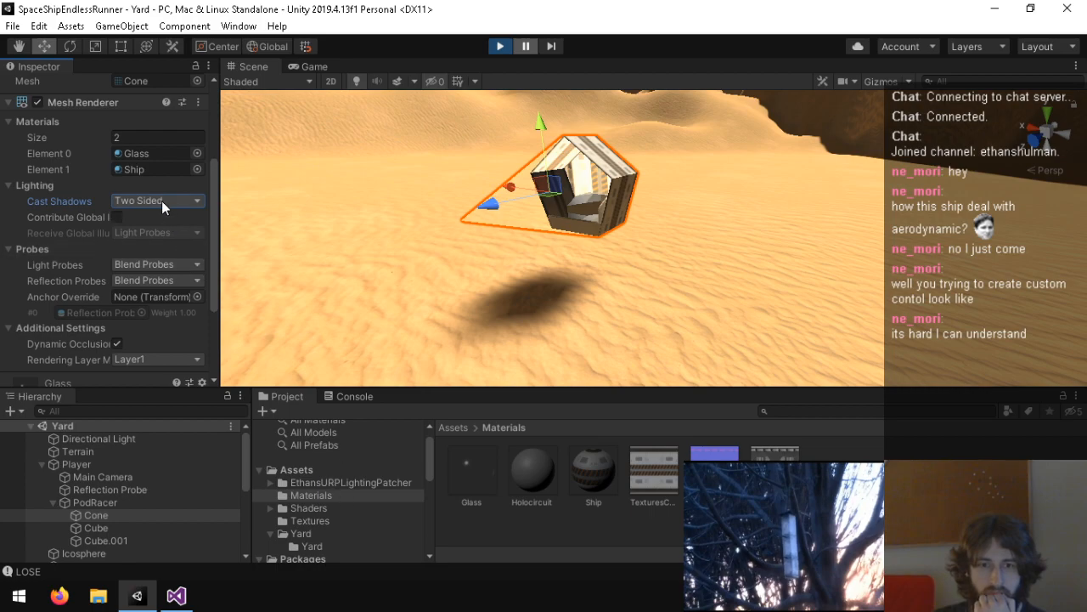
Step: Locate the Cone's Glass material, then examine the lighting and shadow resolution settings of the UniversalRenderPipelineAsset
click(146, 155)
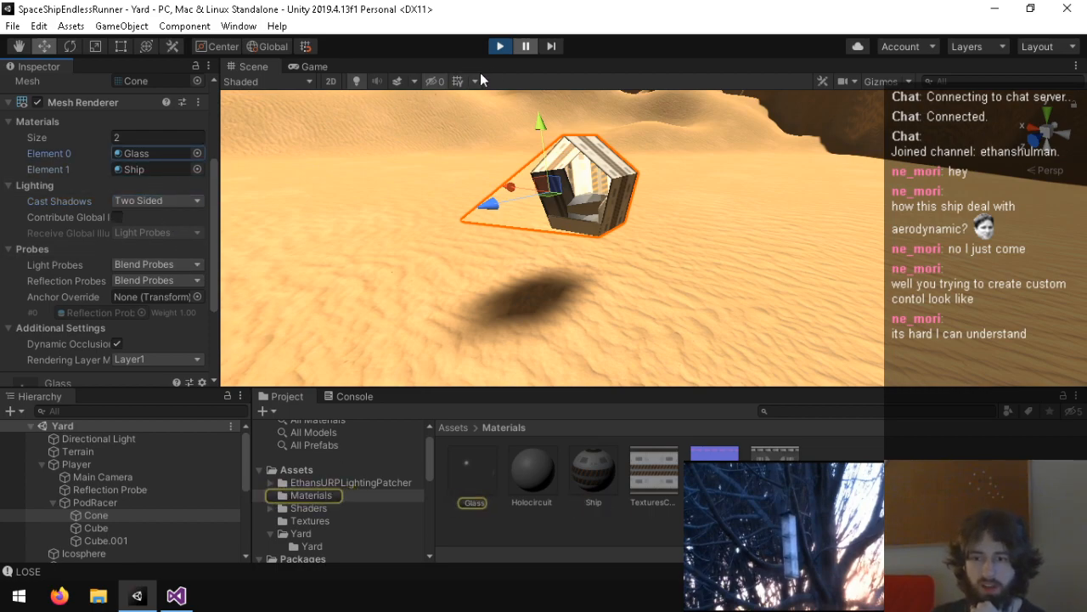
click(502, 536)
click(311, 469)
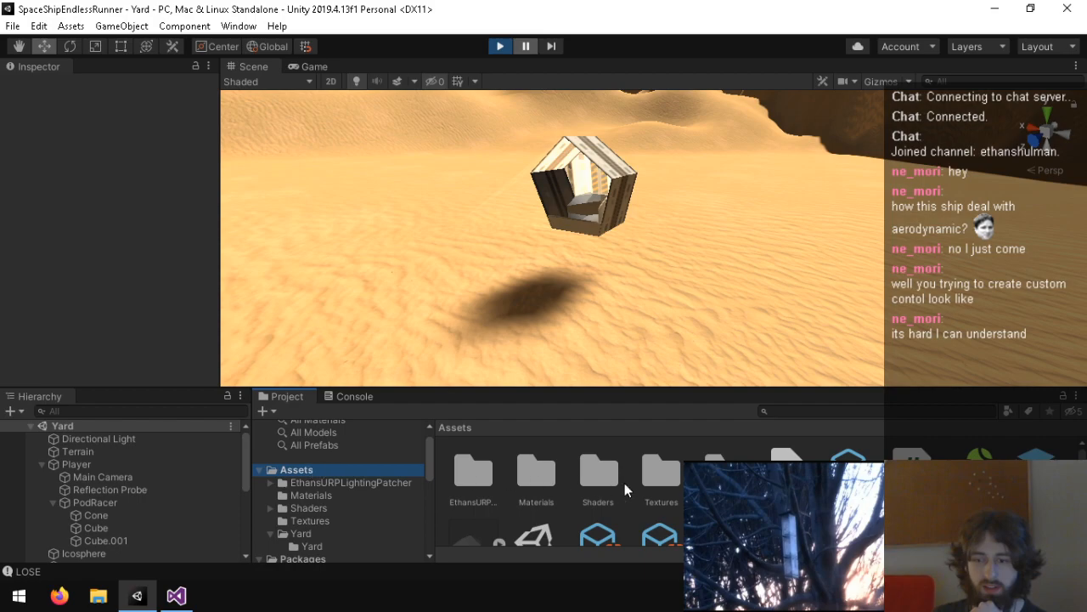
click(599, 505)
scroll(97, 263, down, 8)
scroll(111, 249, up, 5)
scroll(128, 240, down, 3)
click(145, 124)
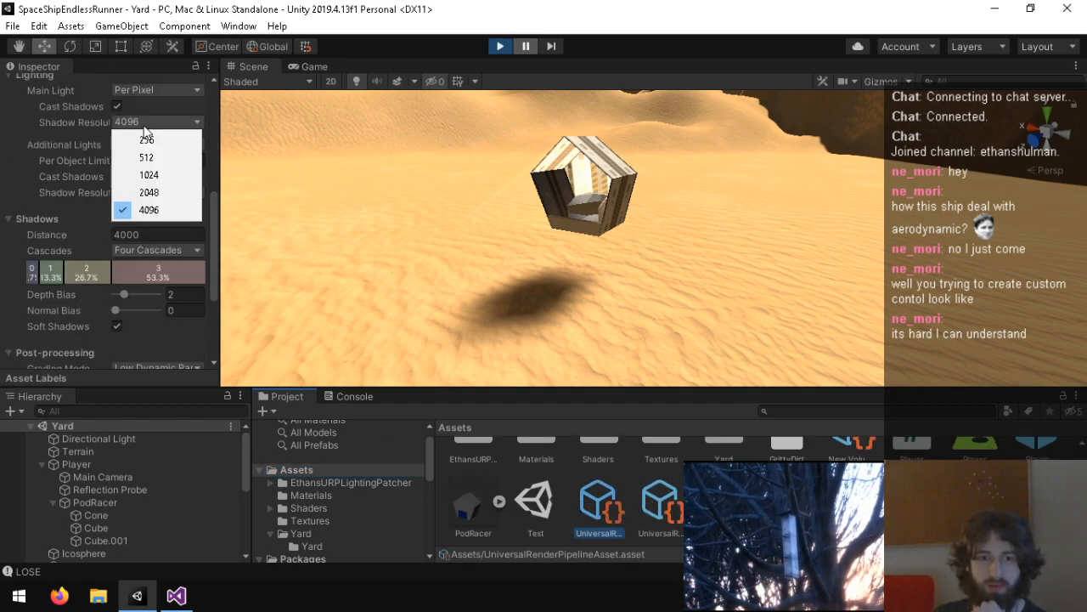
click(49, 227)
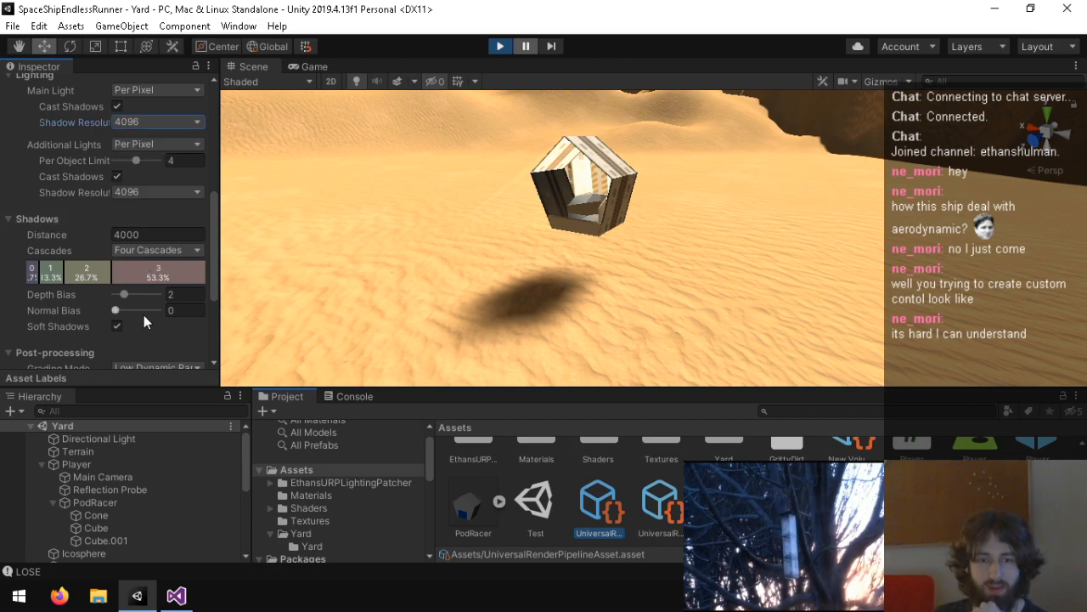
Step: Try No Cascades for the render pipeline asset's shadows, then set Cascades to Two Cascades
click(175, 252)
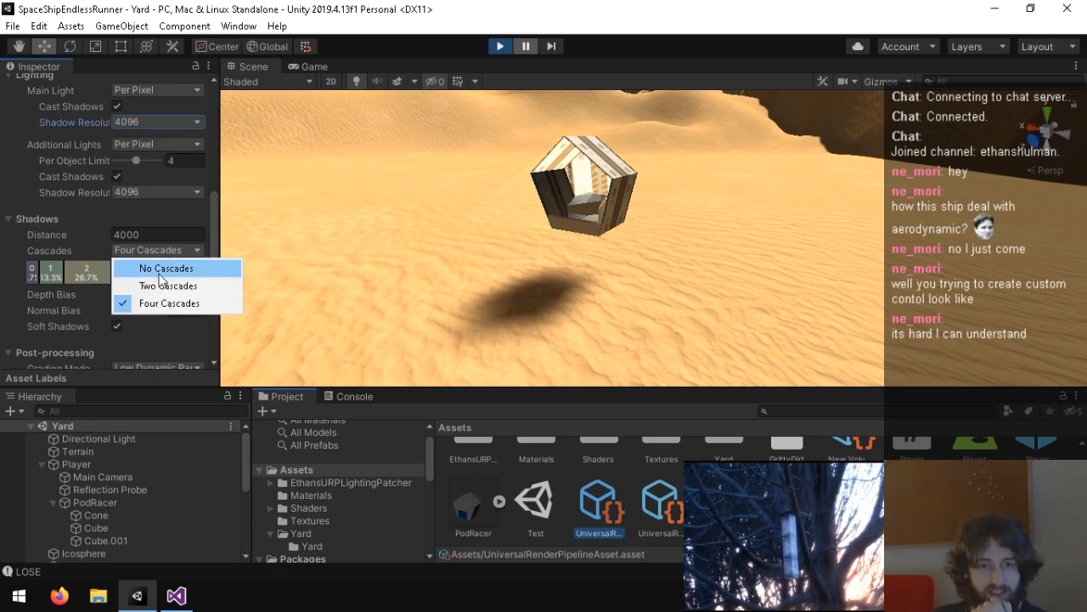
key(Escape)
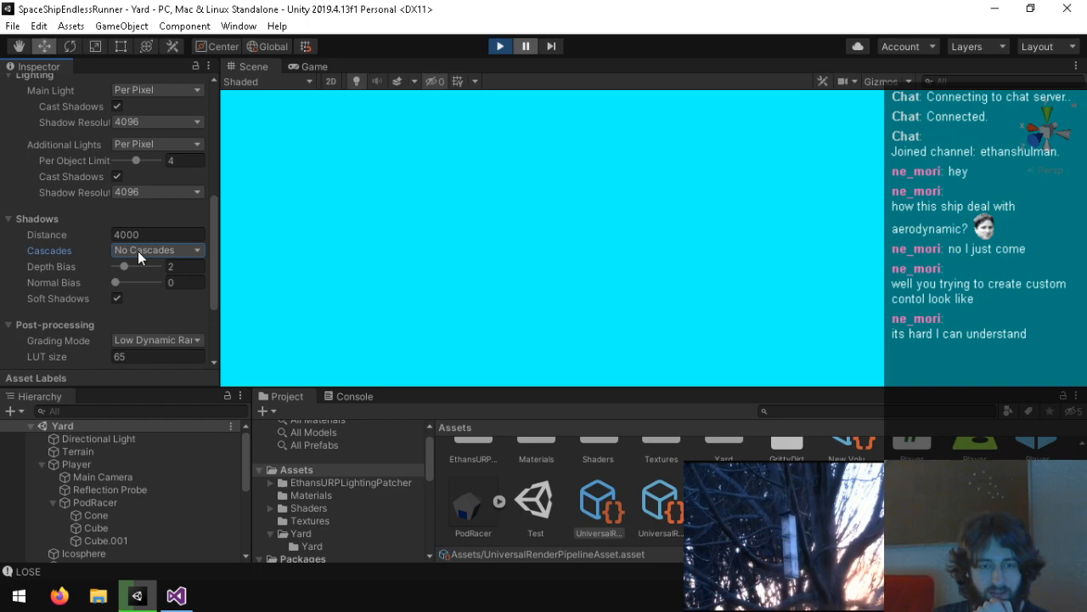
click(138, 251)
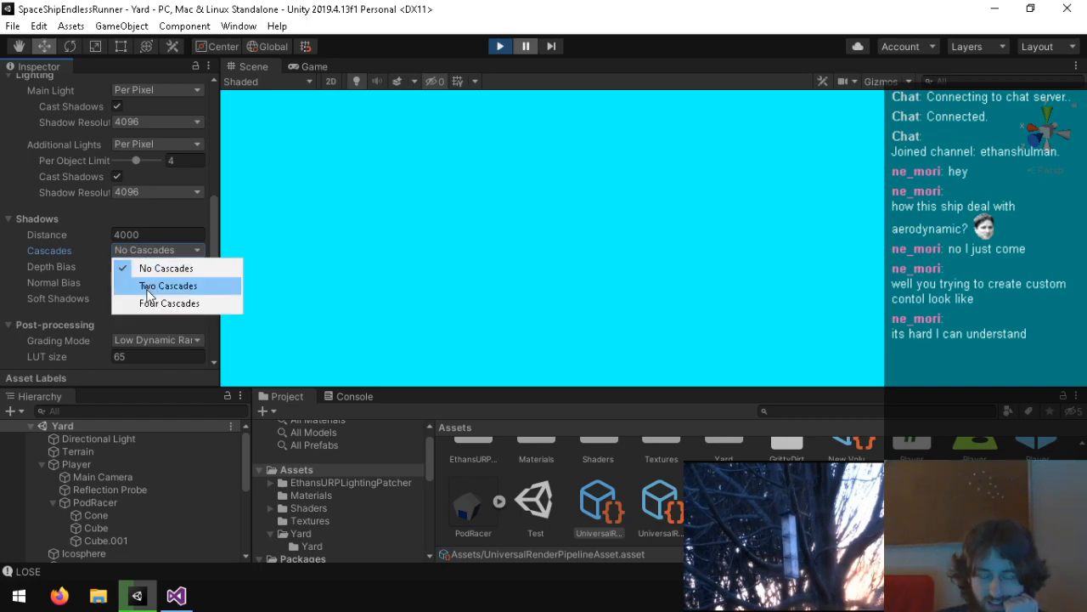
click(148, 287)
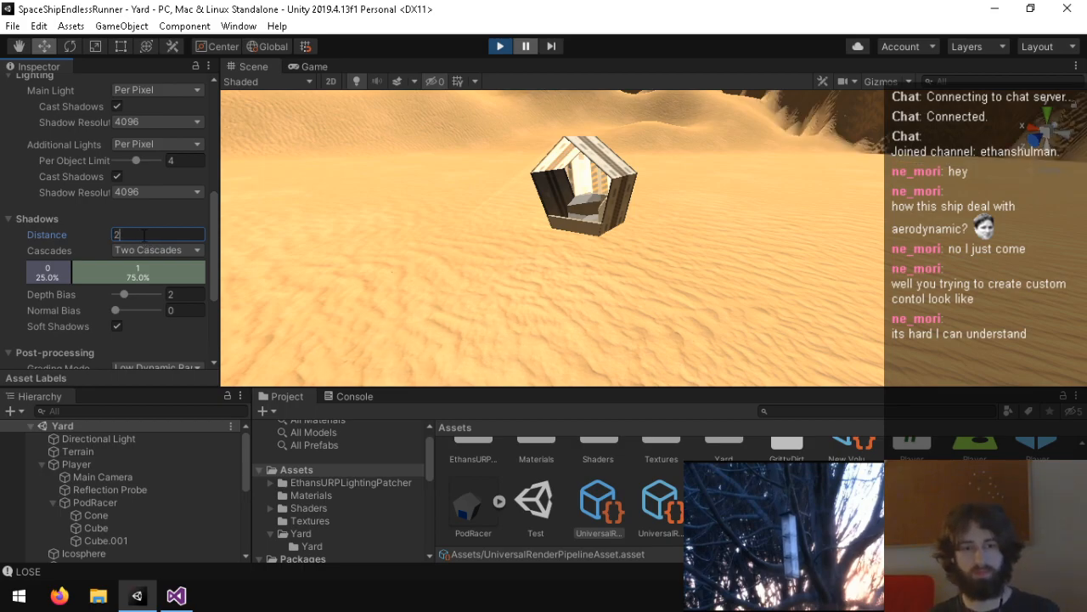
Step: Set the pipeline asset's shadow distance to 200 and inspect the PodRacer's shadow from another angle
text(200)
right_drag(526, 302, 308, 360)
click(664, 219)
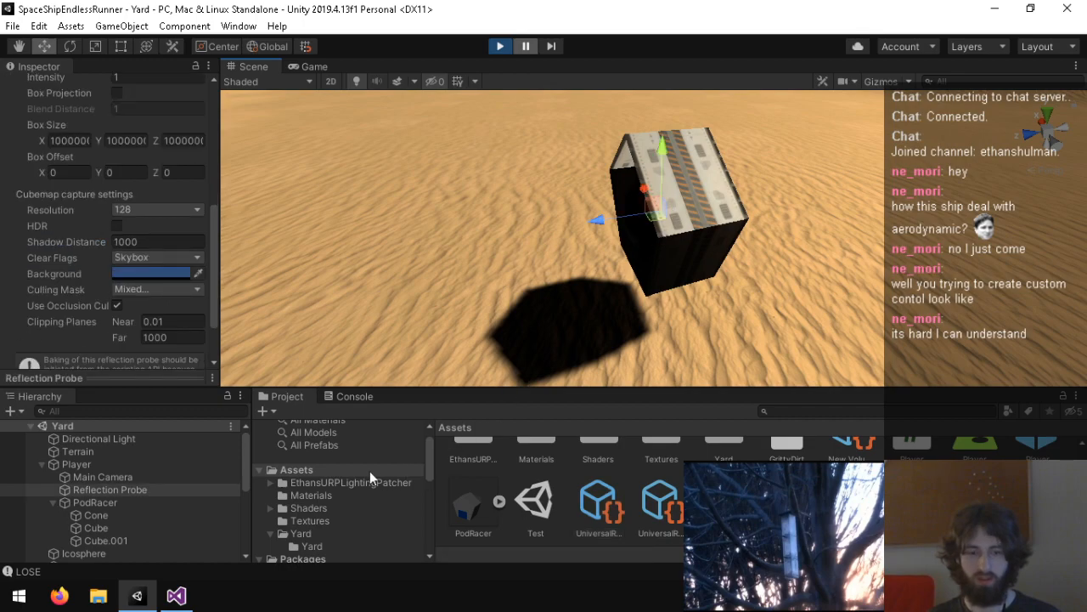
Step: Try the Opaque surface type on the Glass material, then restore Transparent
click(365, 520)
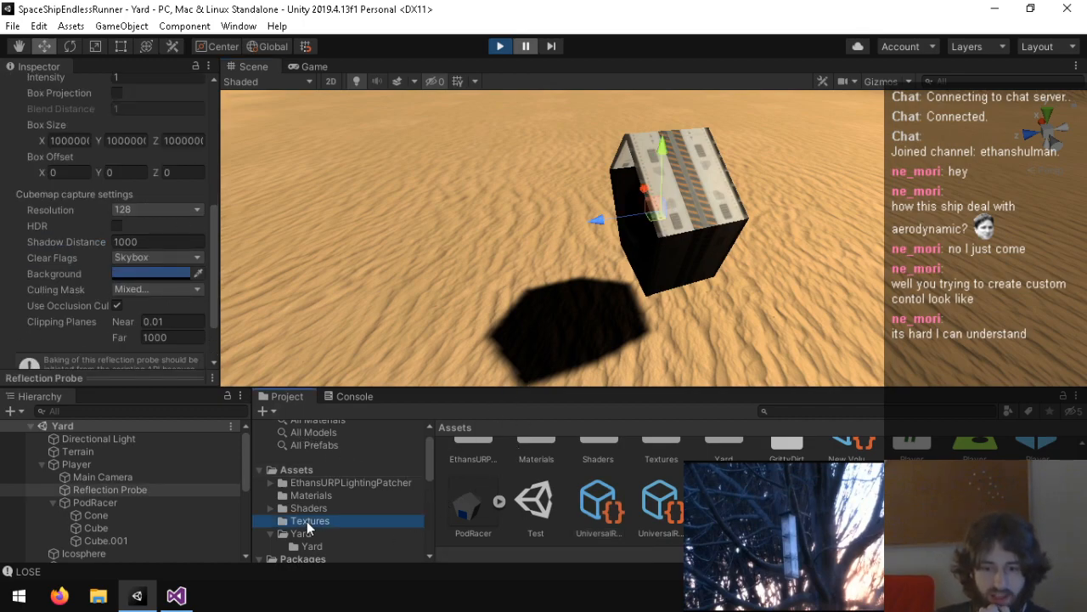
click(344, 533)
click(336, 508)
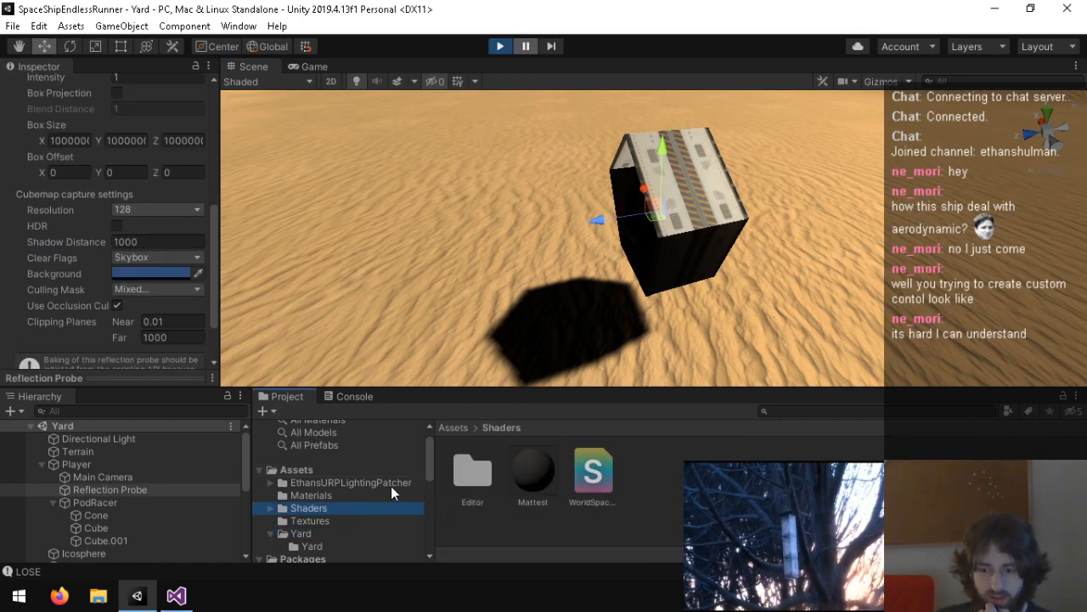
click(333, 495)
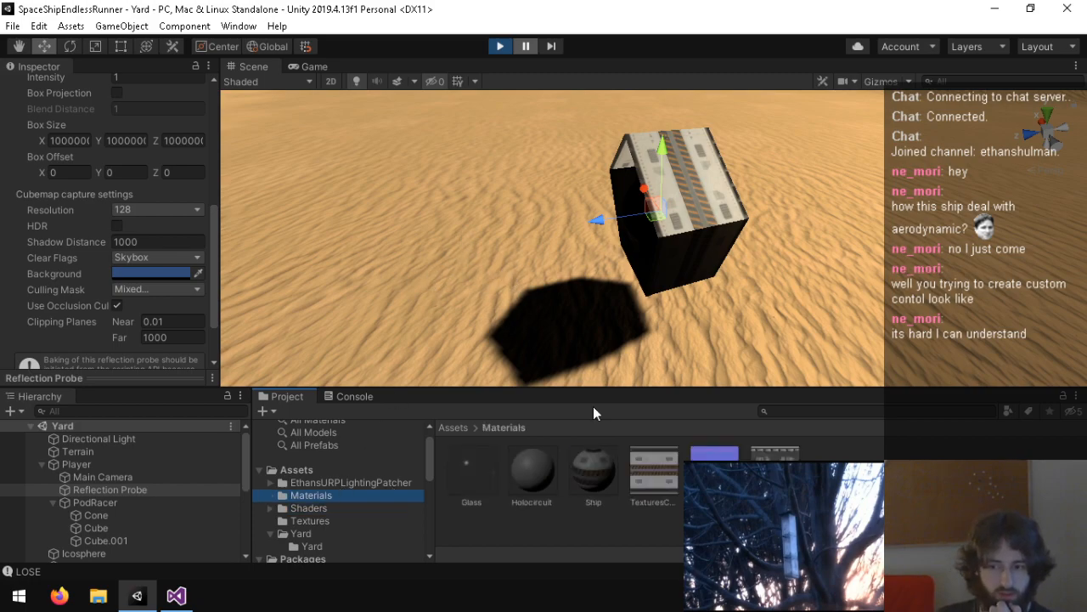
click(469, 467)
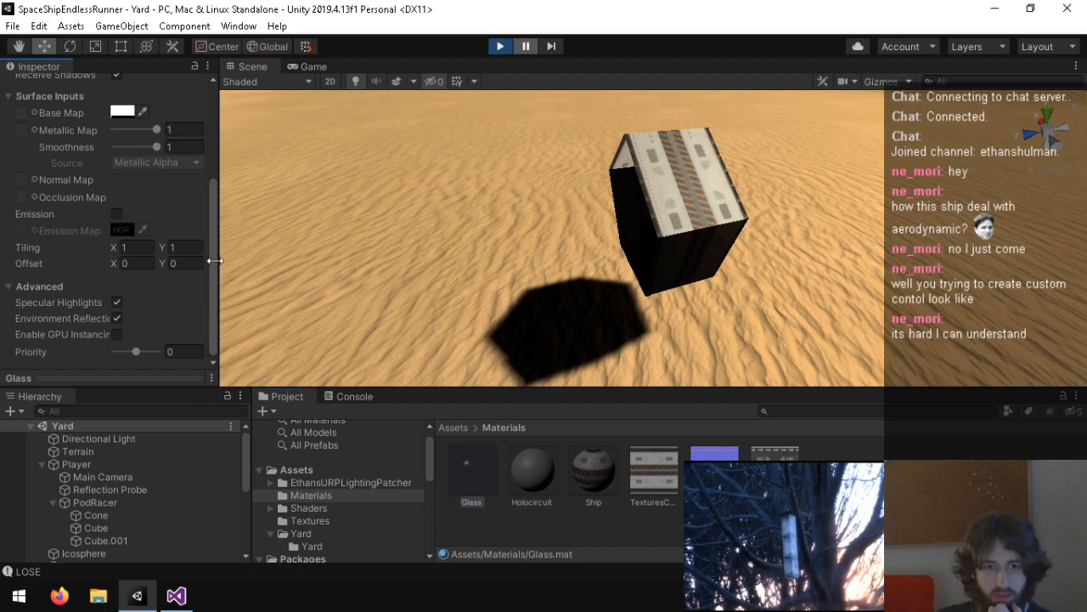
drag(213, 235, 223, 71)
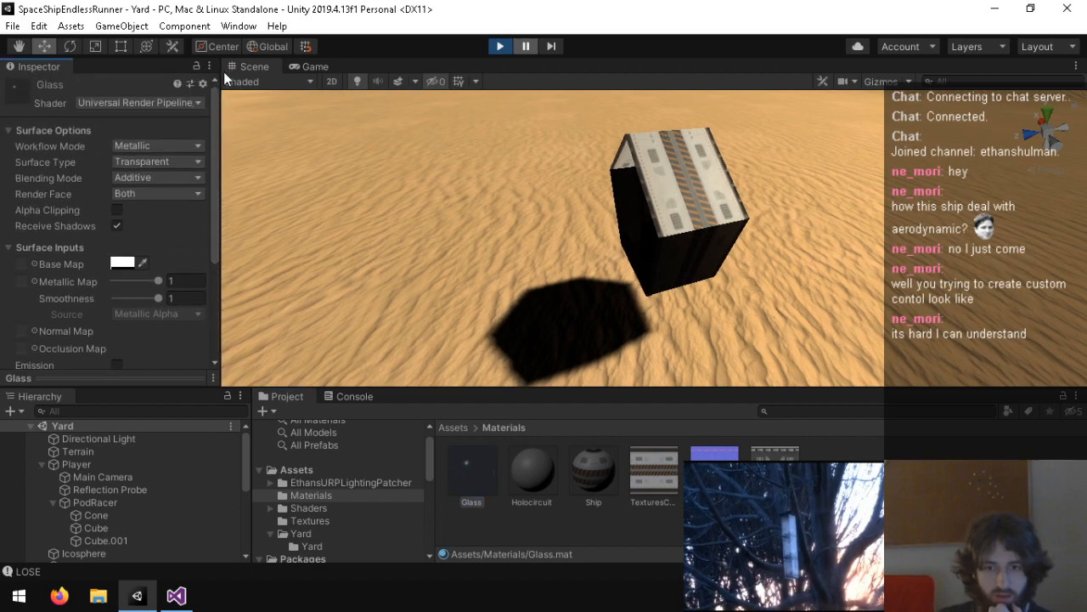
click(153, 160)
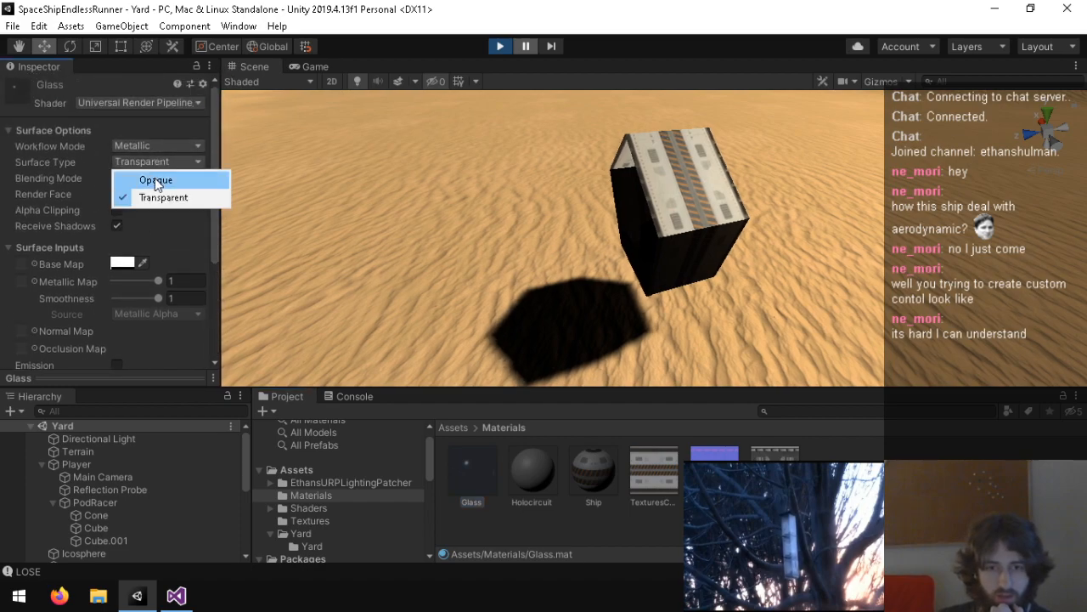
click(157, 176)
click(162, 164)
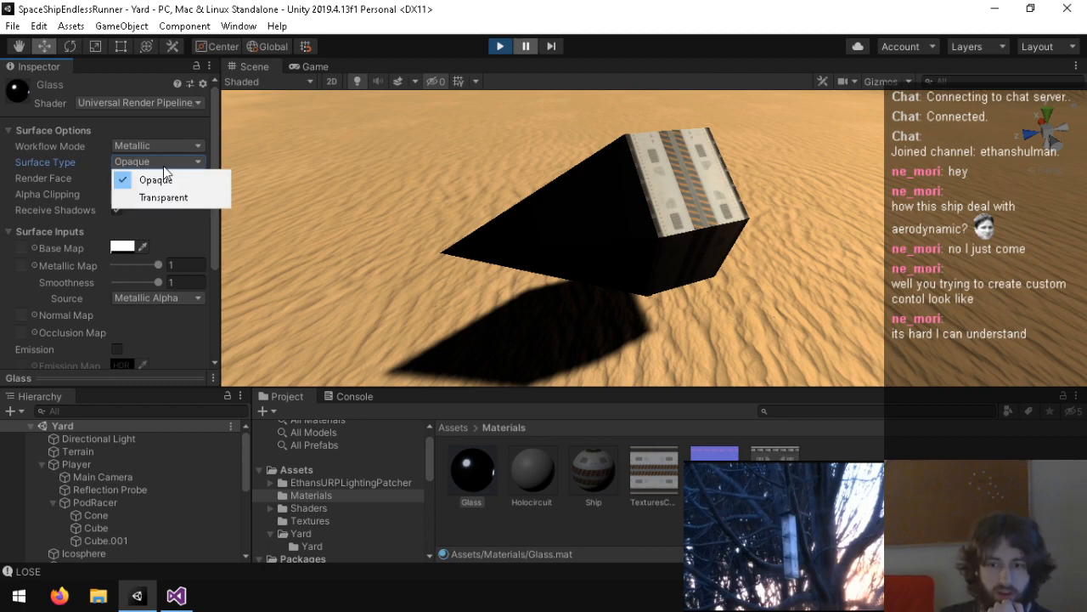
click(162, 194)
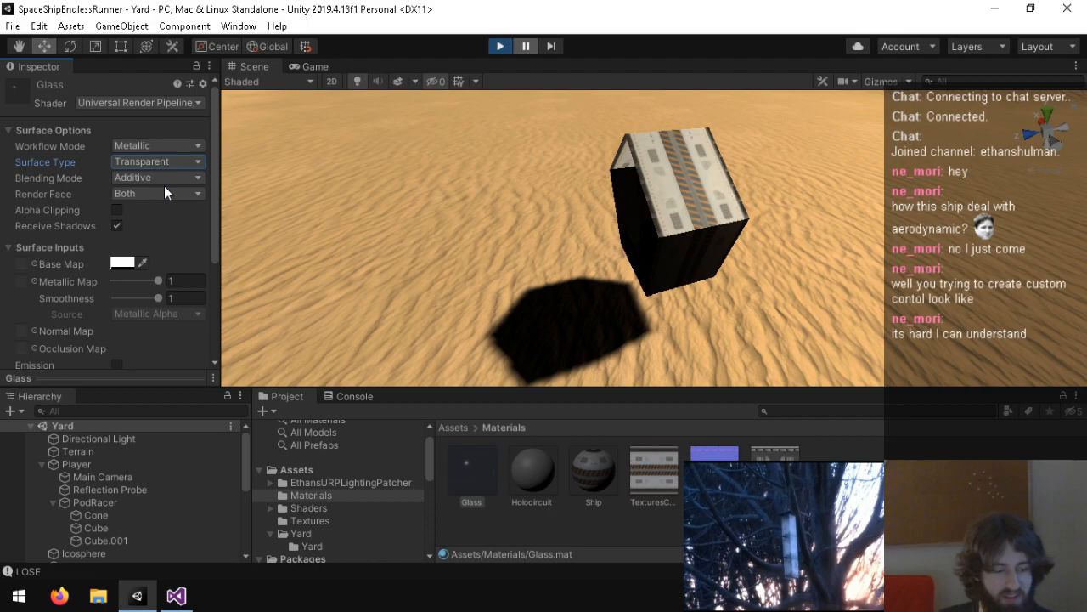
Step: Examine the UniversalRenderPipelineAsset's lighting, shadow and advanced settings, including Dynamic Batching
click(321, 471)
scroll(552, 501, down, 2)
click(595, 506)
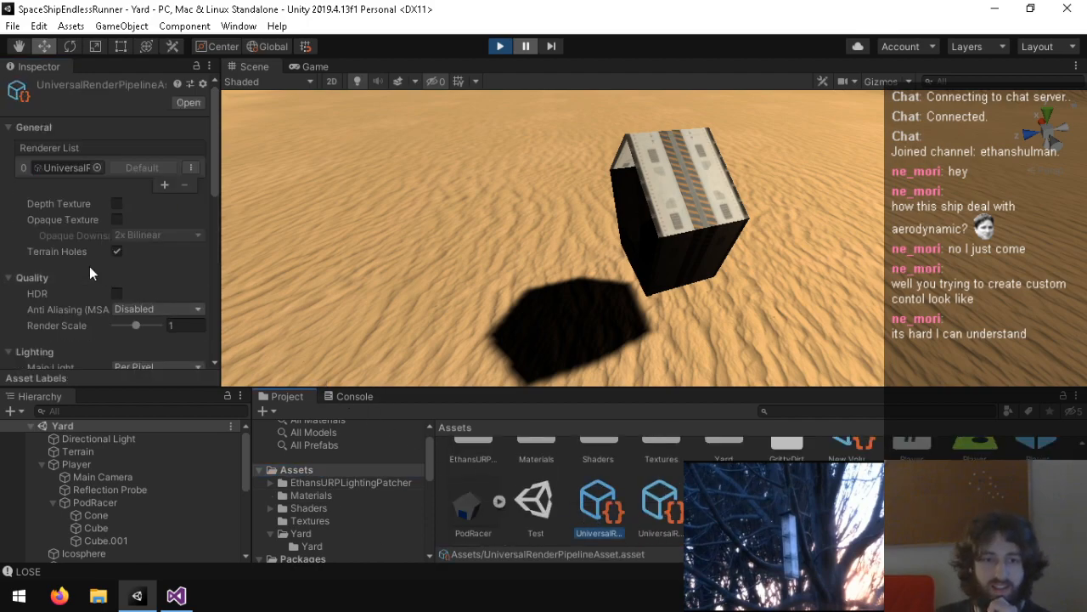
scroll(82, 264, down, 5)
scroll(82, 269, up, 3)
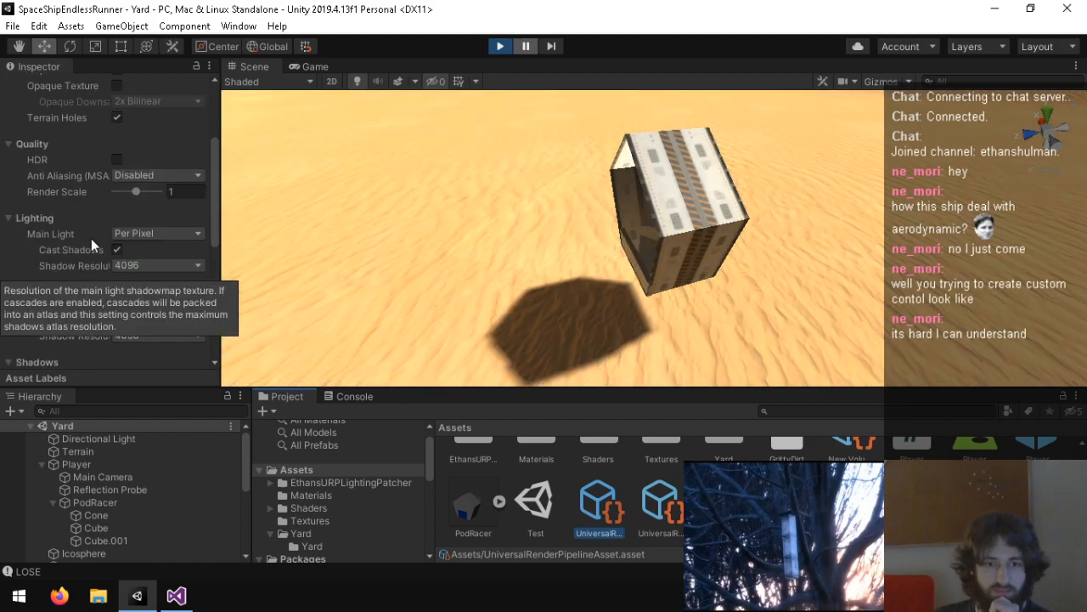
scroll(81, 288, down, 5)
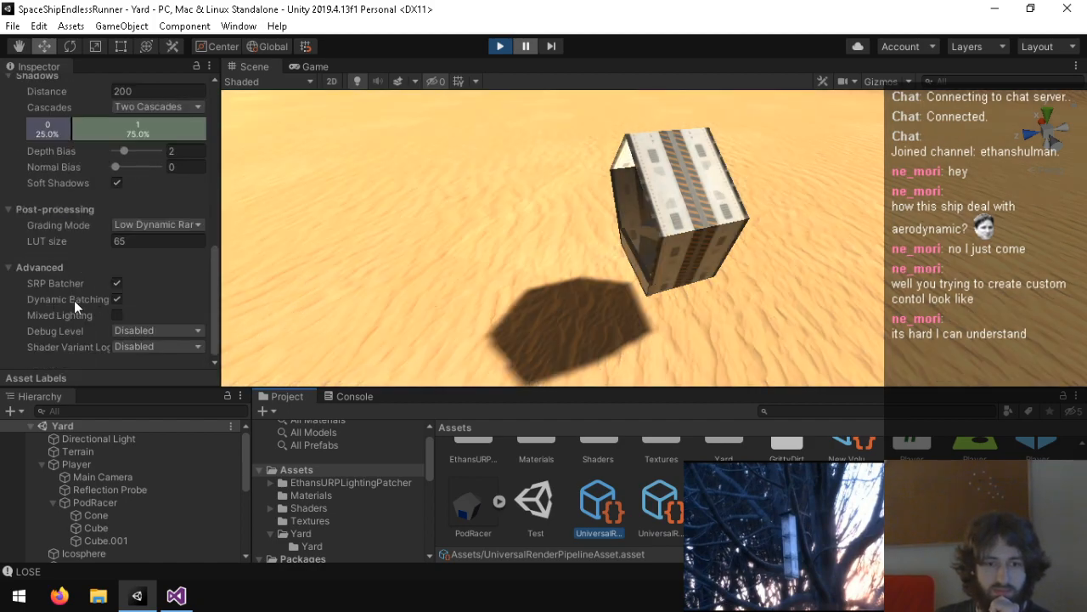
scroll(74, 301, up, 5)
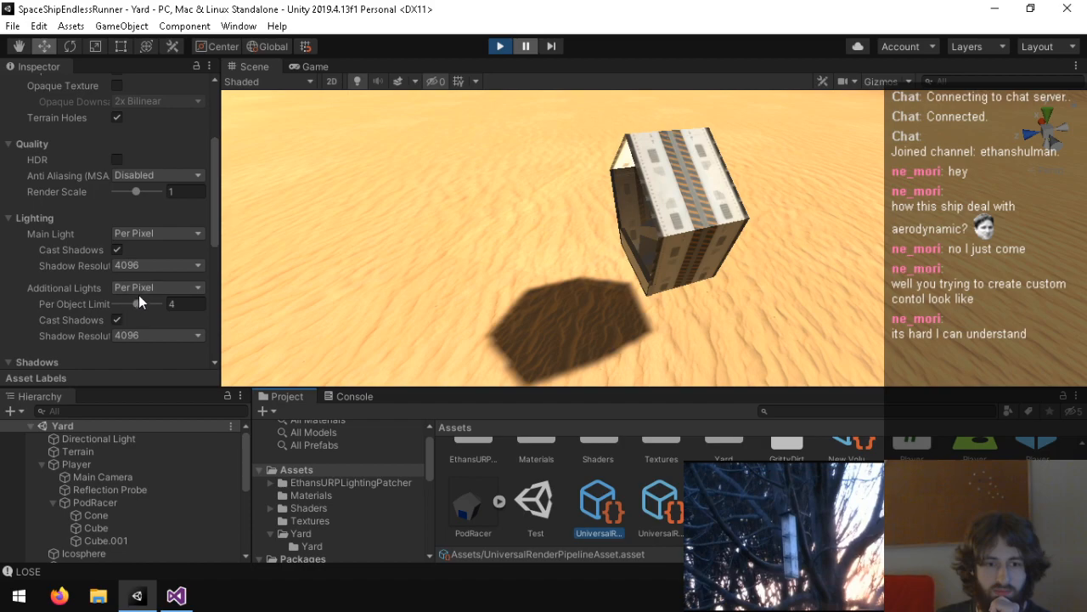
drag(214, 235, 215, 350)
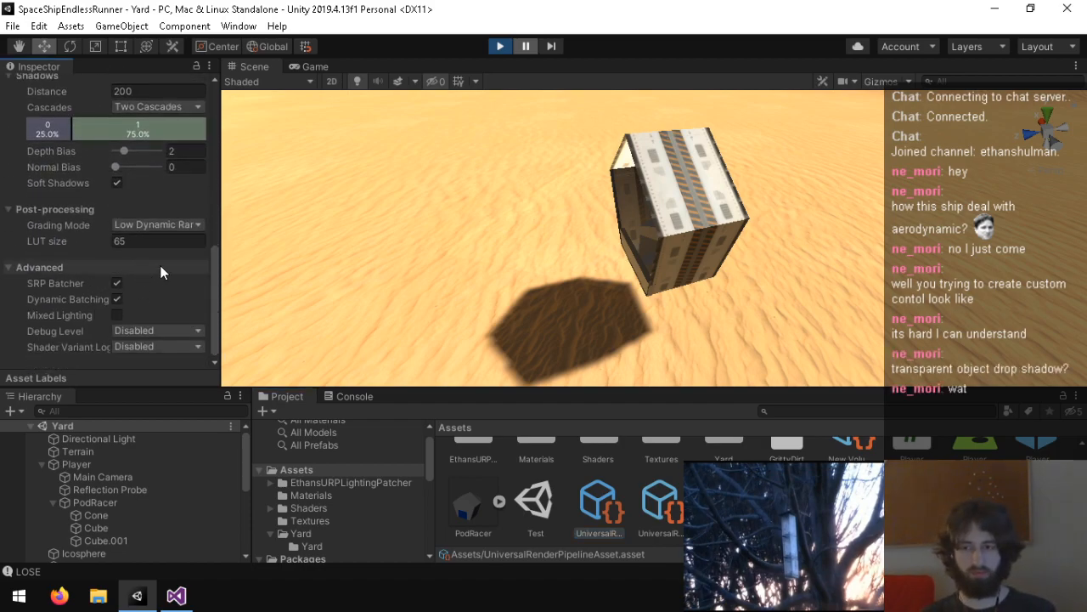
click(116, 299)
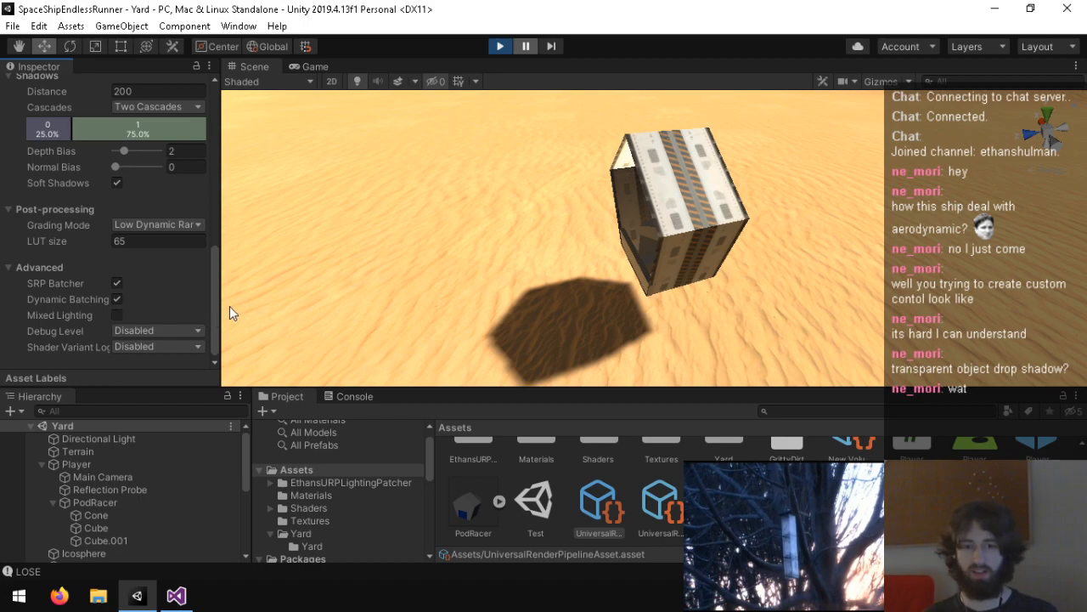
Step: Set the pipeline asset's shadow Cascades to Four Cascades and check the PodRacer from a lower angle
scroll(214, 288, up, 2)
scroll(213, 281, up, 2)
click(157, 181)
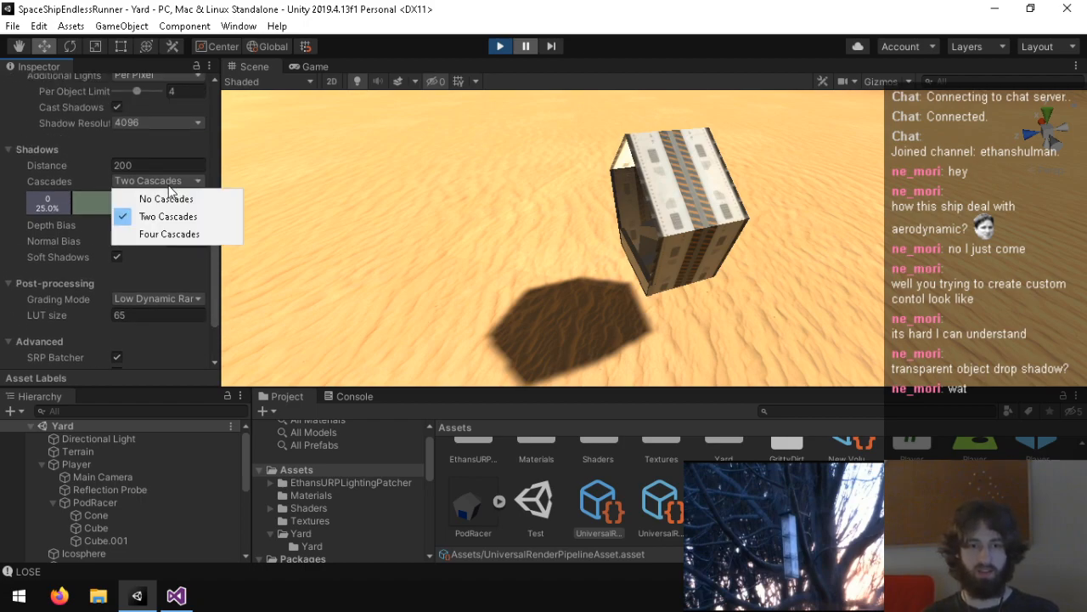
click(153, 235)
right_drag(426, 230, 441, 113)
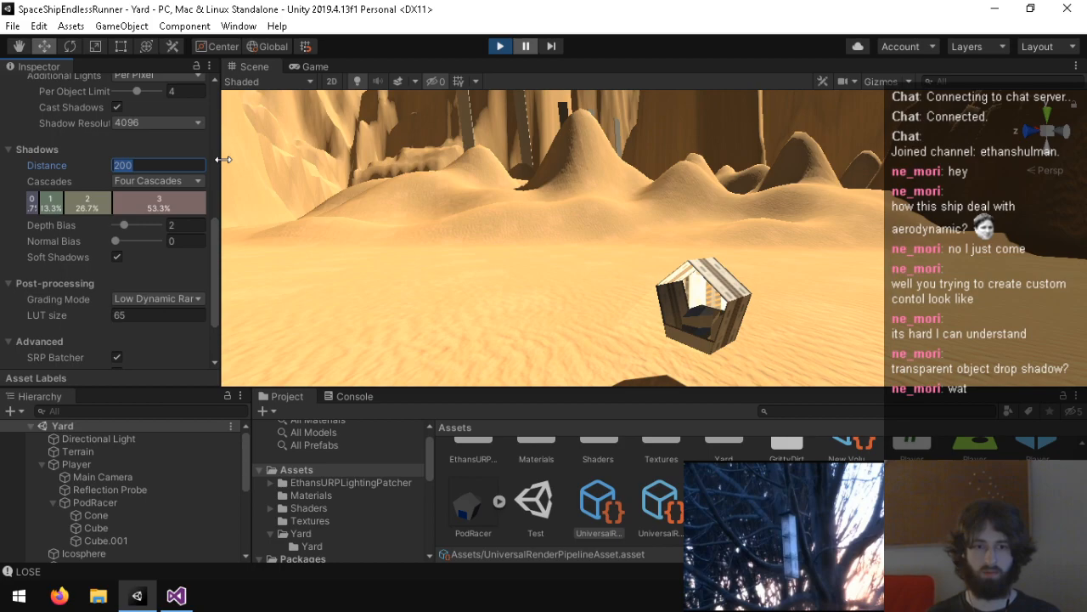
Step: Set the pipeline asset's shadow distance to 1000 and inspect the PodRacer's shadow on the sand
text(1000)
key(Return)
right_drag(399, 280, 605, 444)
scroll(484, 209, up, 5)
right_drag(479, 252, 473, 212)
scroll(505, 289, down, 3)
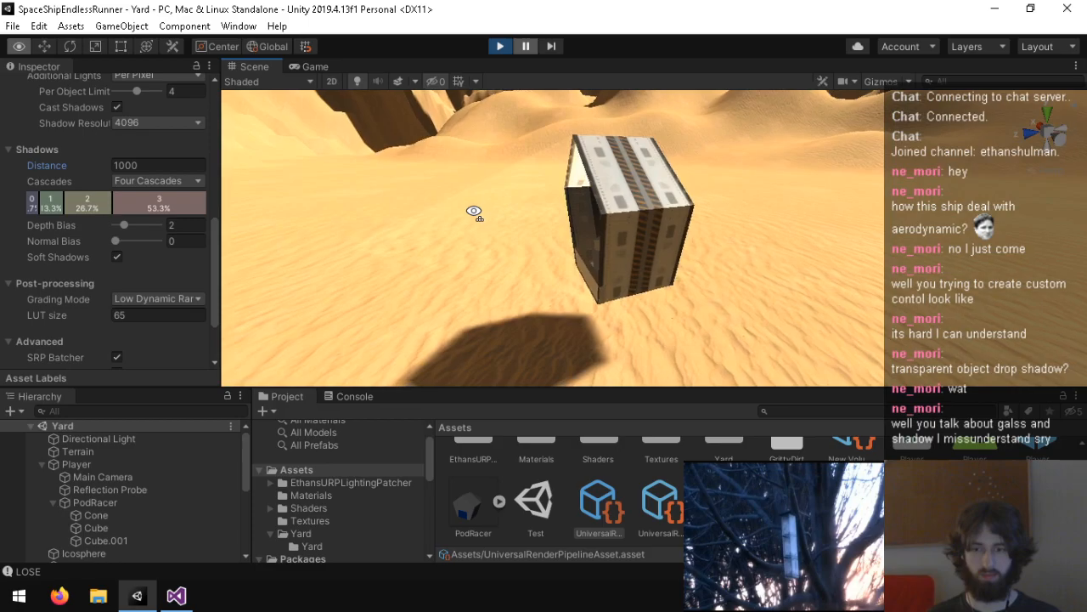
Step: Compare the Mesh Renderer materials and shadow casting of the Cone and Cube.001, and check the ship's shadow in the game view
click(160, 539)
click(174, 515)
right_drag(400, 332, 454, 201)
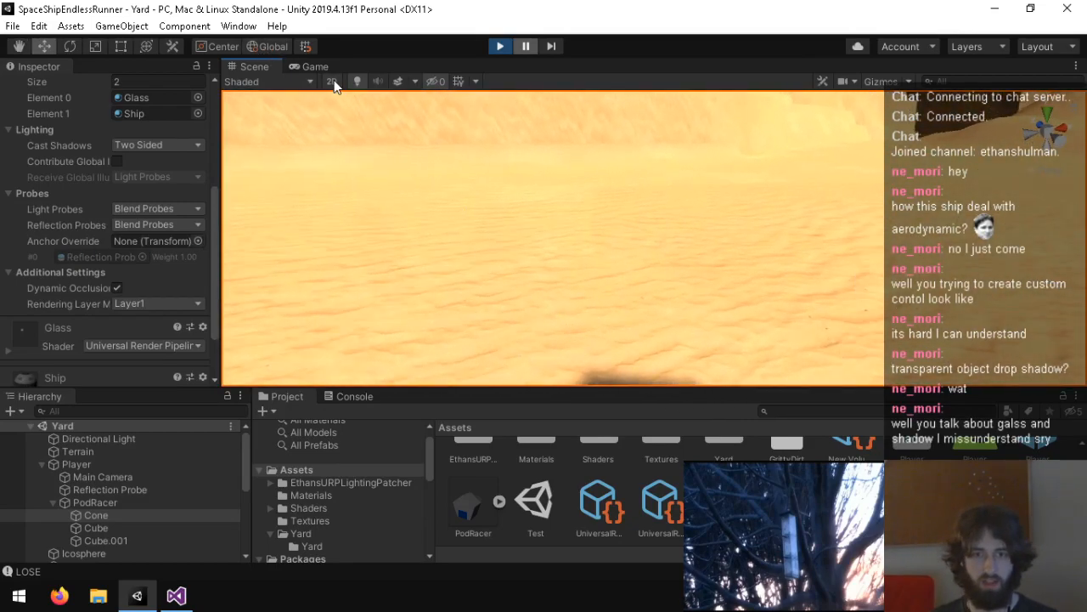
click(311, 67)
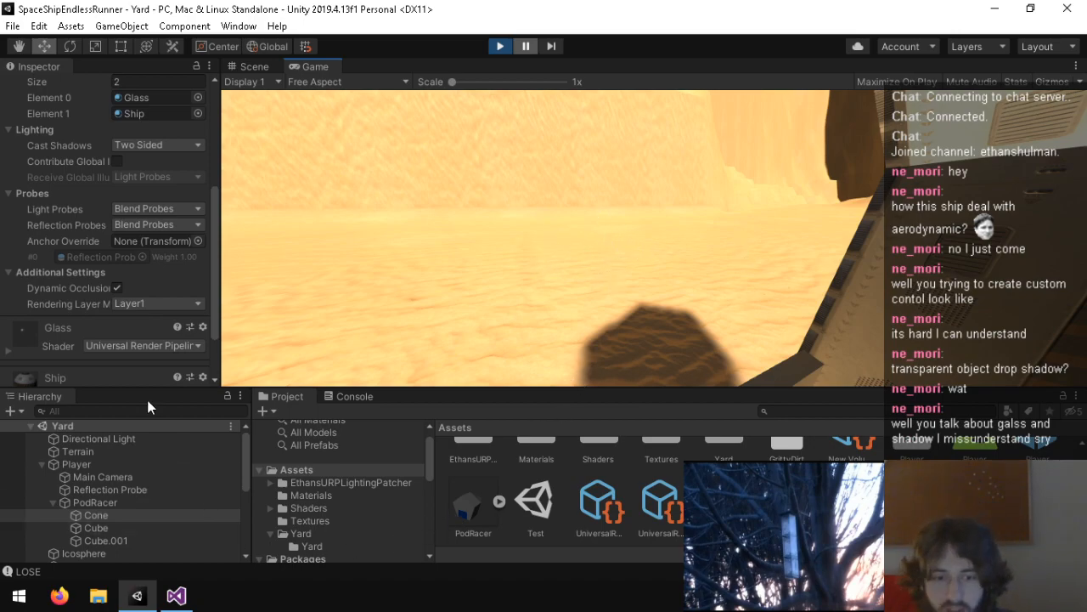
click(106, 541)
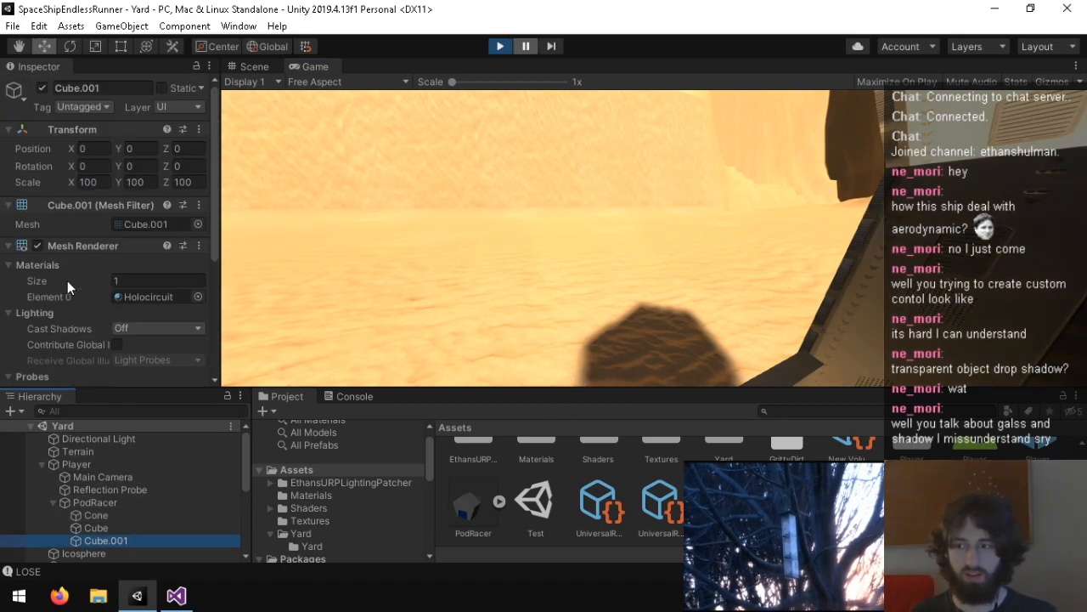
scroll(51, 284, down, 5)
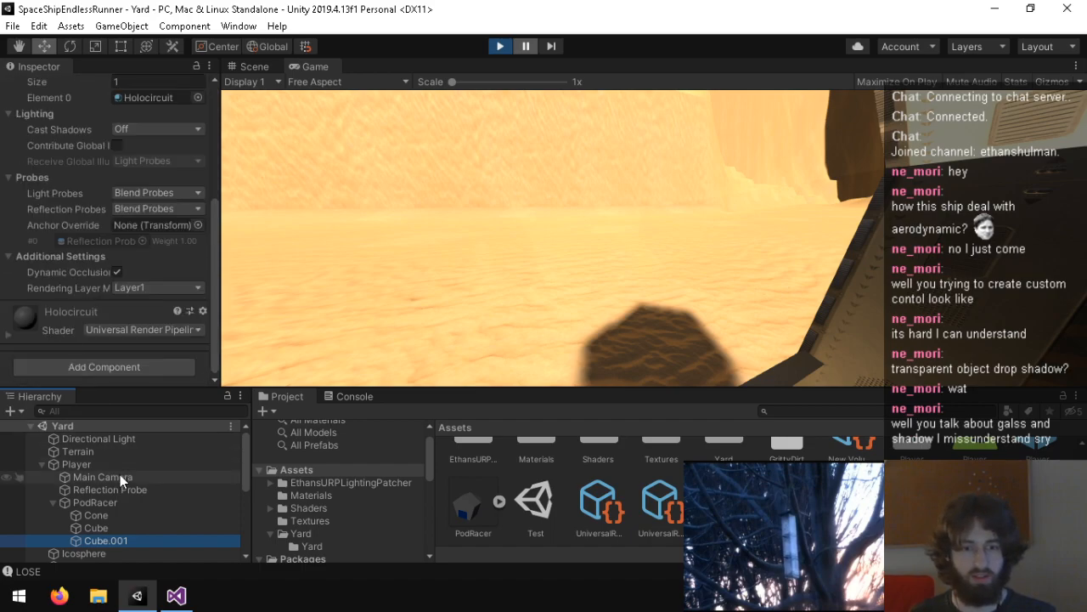
click(101, 516)
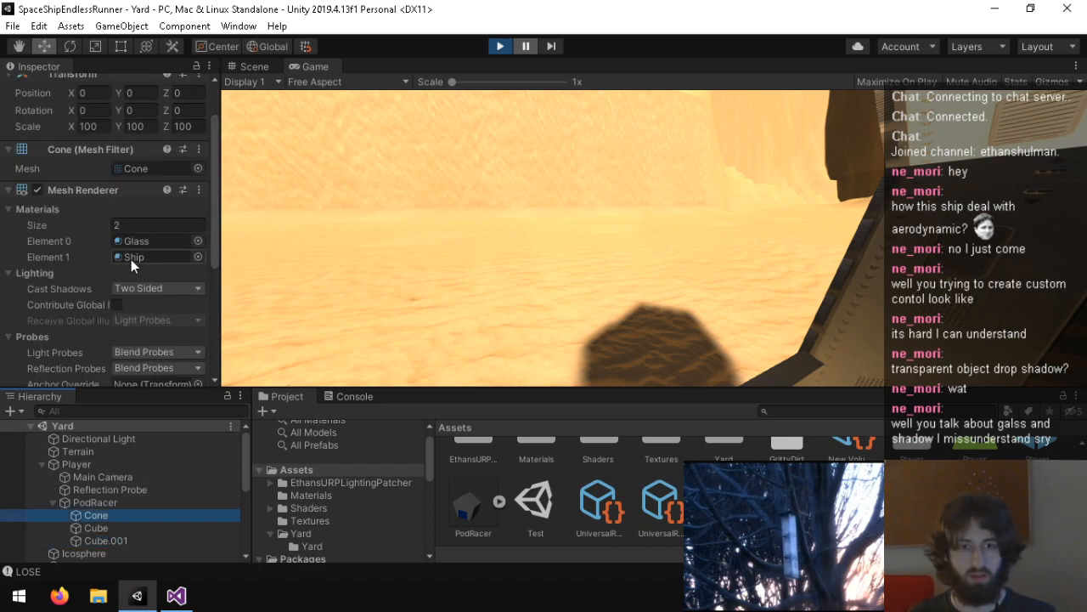
Step: Set the alpha of the Glass material's Base Map color to 0.03
scroll(561, 493, up, 1)
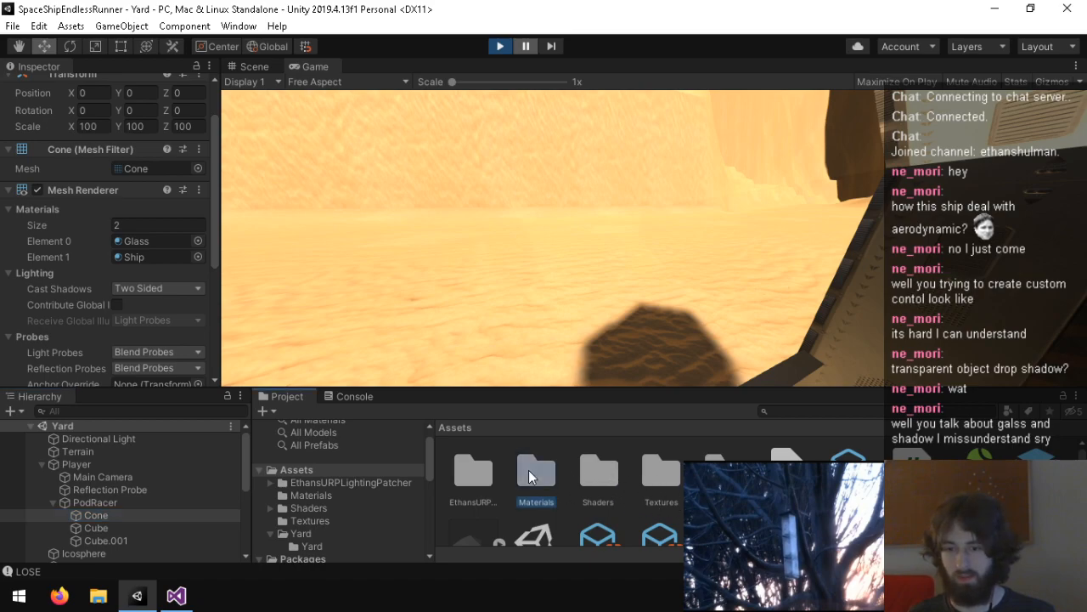
double_click(528, 470)
click(483, 469)
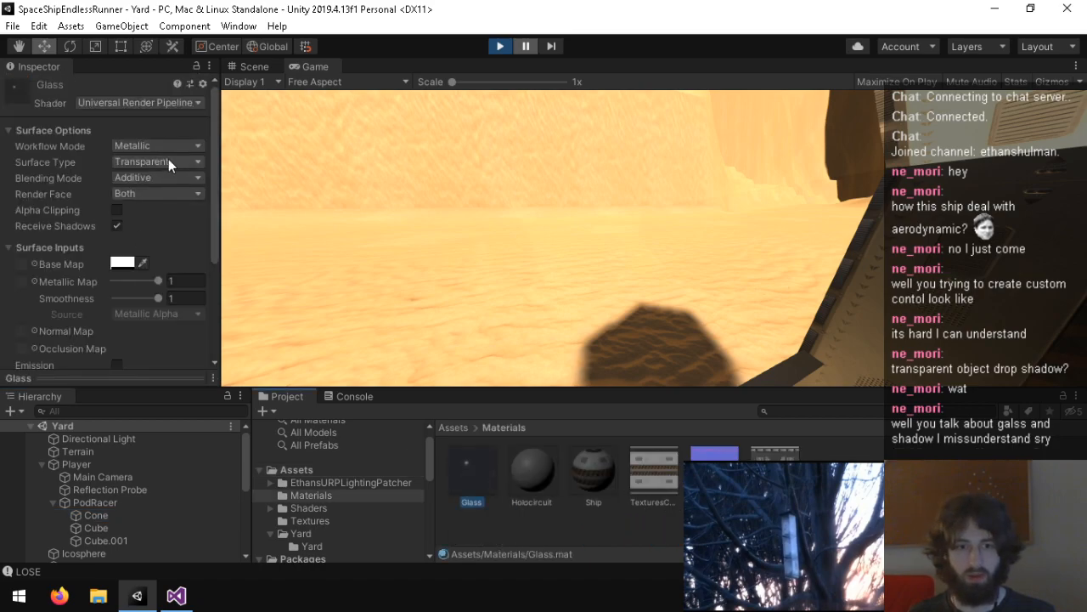
click(123, 264)
mouse_move(43, 340)
mouse_down()
mouse_move(10, 331)
mouse_move(33, 333)
mouse_up()
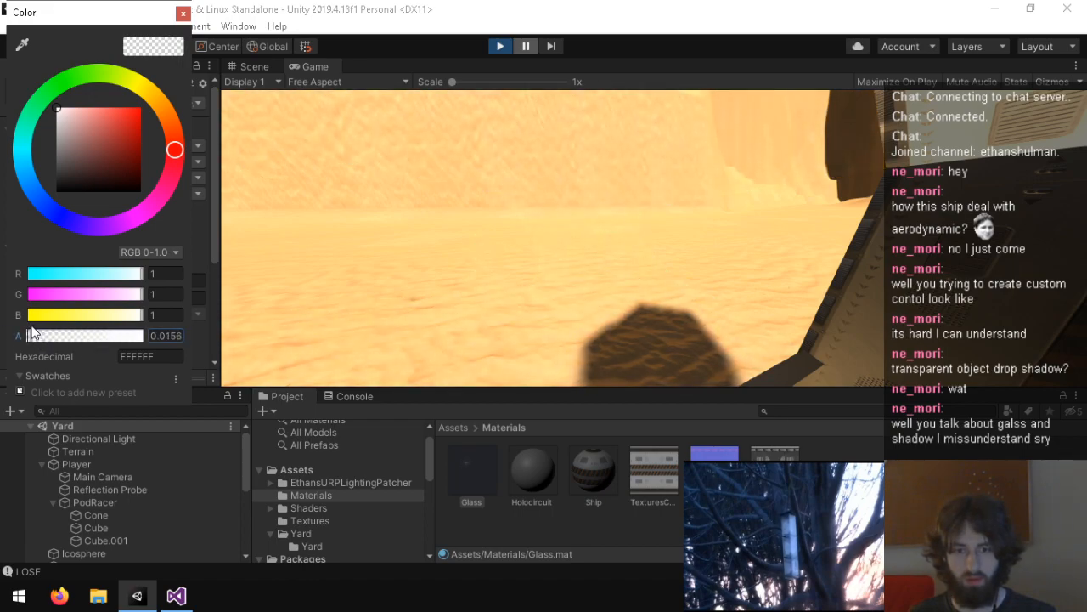
click(173, 337)
text(0.03)
key(Return)
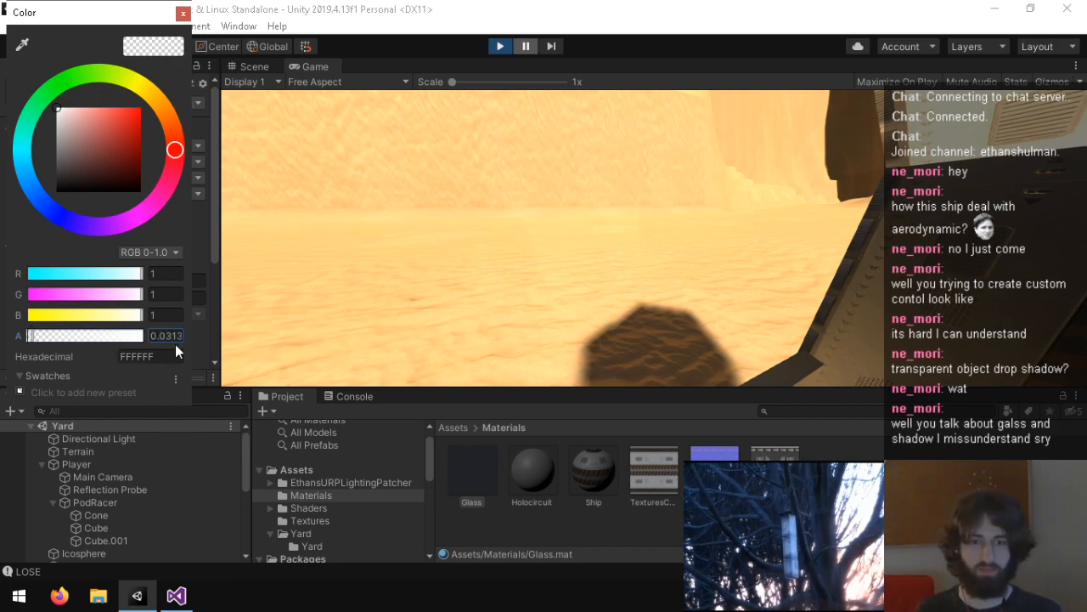
click(184, 13)
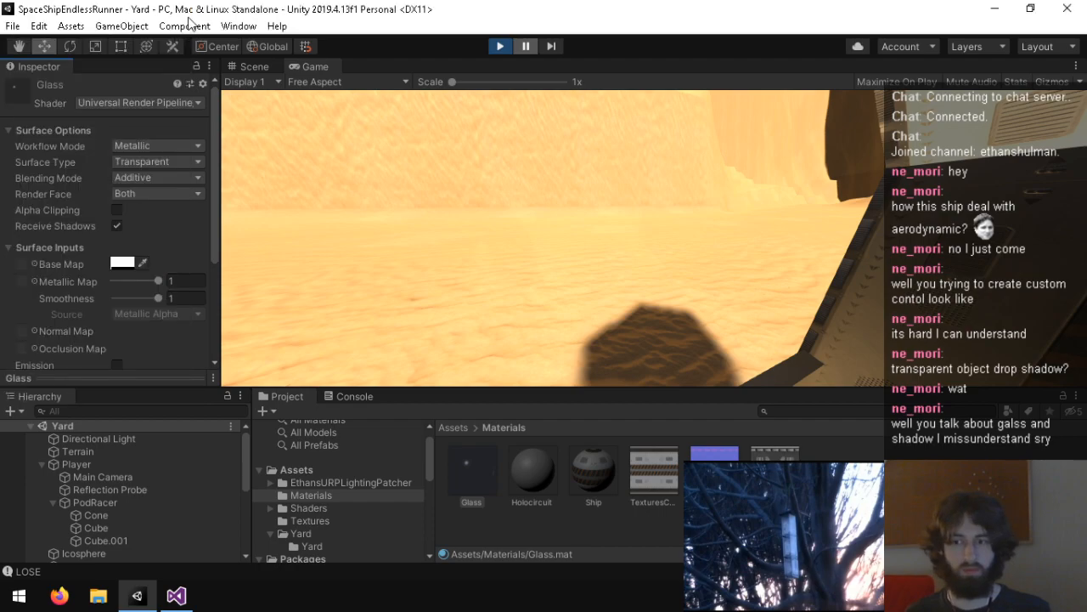
Step: Inspect the PodRacer's shadow in the scene view and review the UniversalRenderPipelineAsset's shadow settings
click(238, 68)
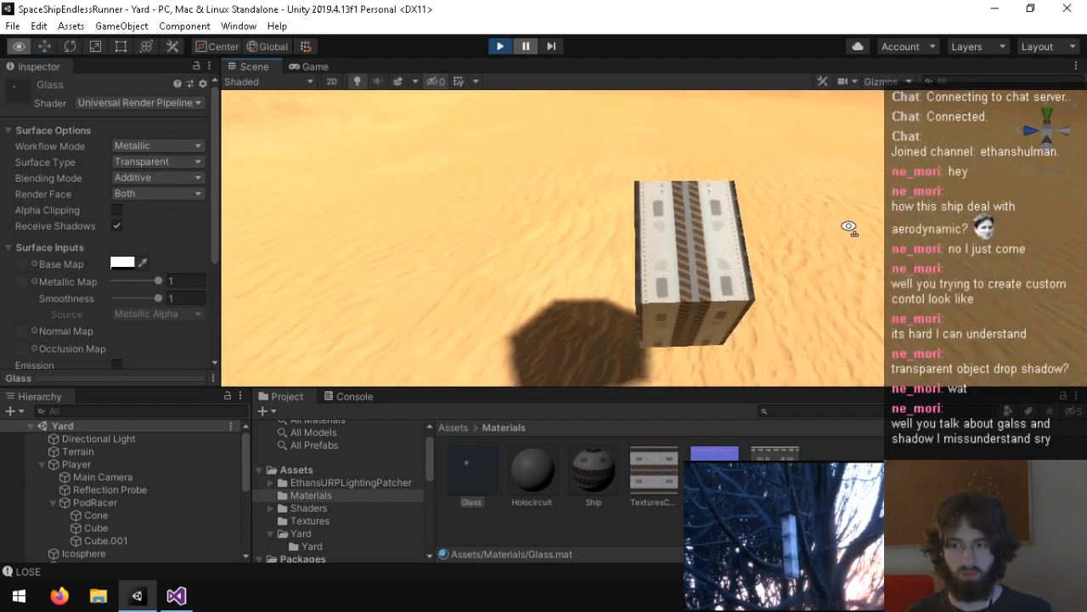
click(339, 471)
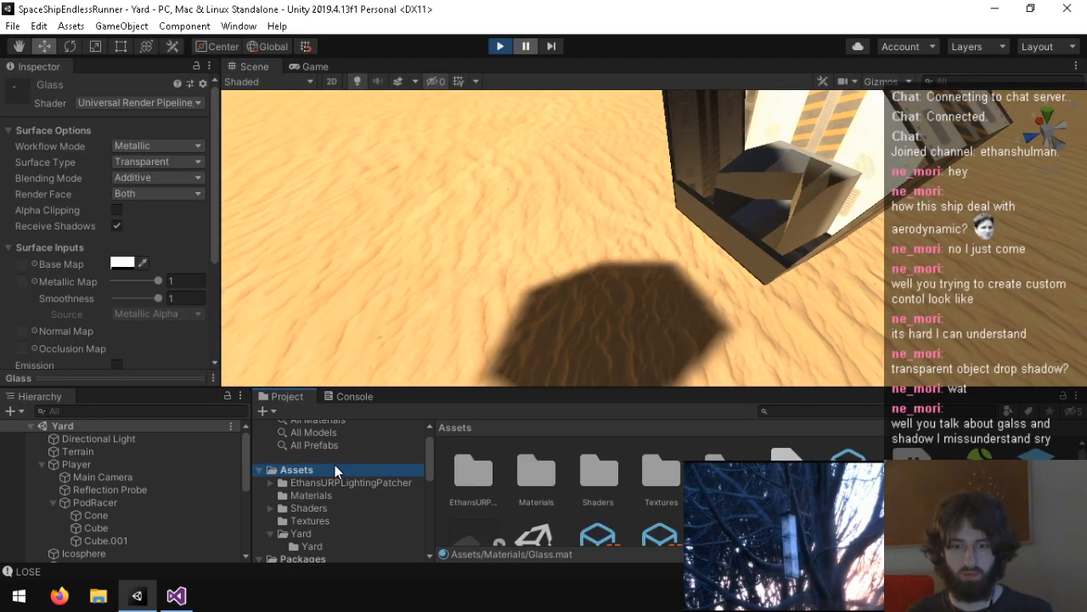
scroll(594, 493, down, 2)
click(598, 503)
scroll(63, 239, down, 10)
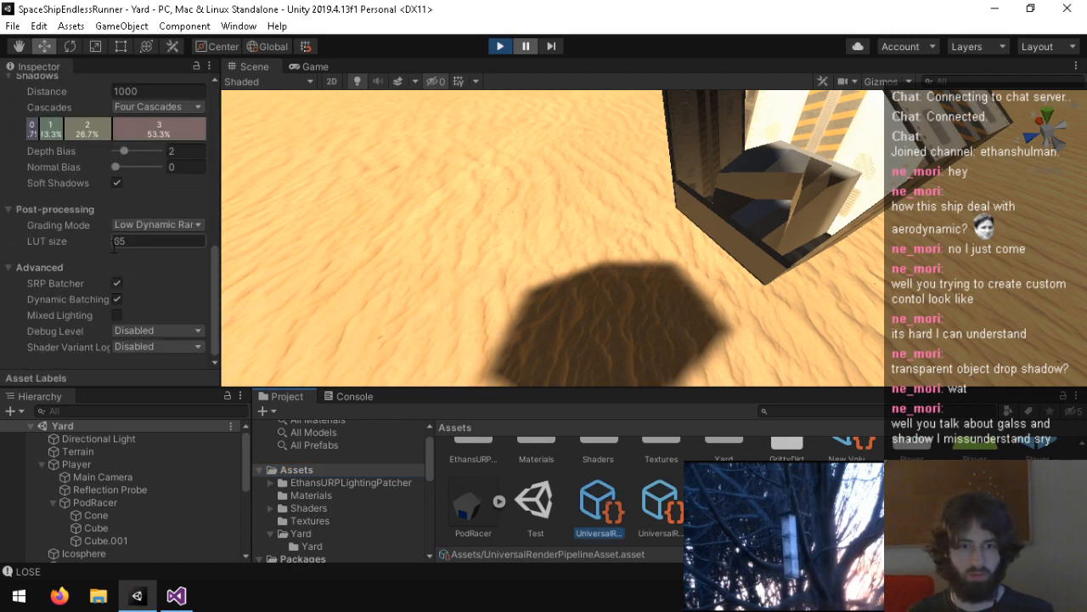
scroll(133, 245, up, 5)
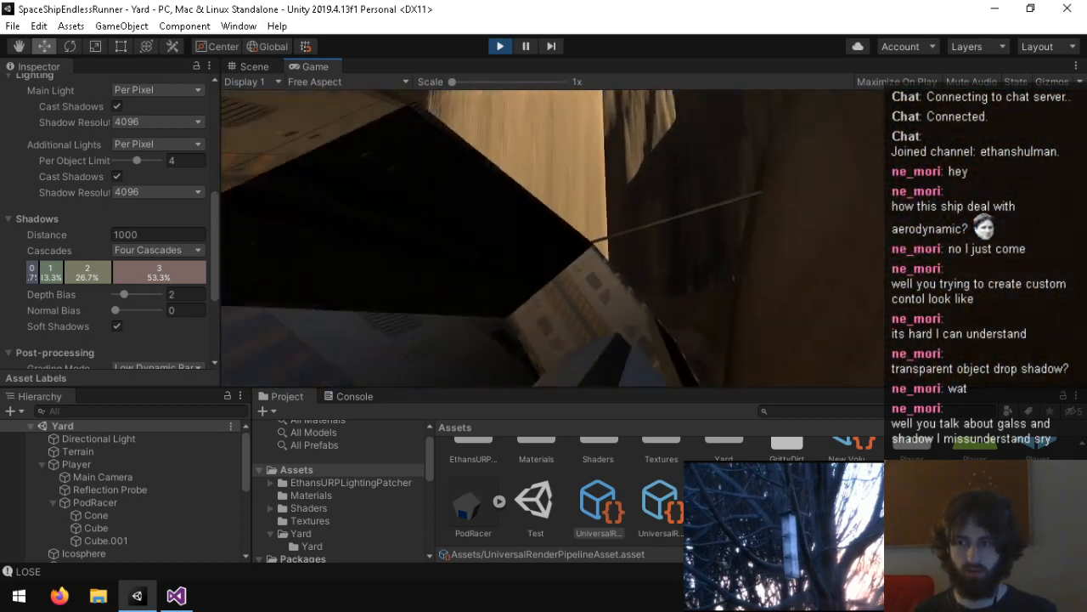
Step: Stop play mode, select the Player object and bring up the console log
key(ctrl+p)
right_drag(447, 132, 520, 55)
click(71, 466)
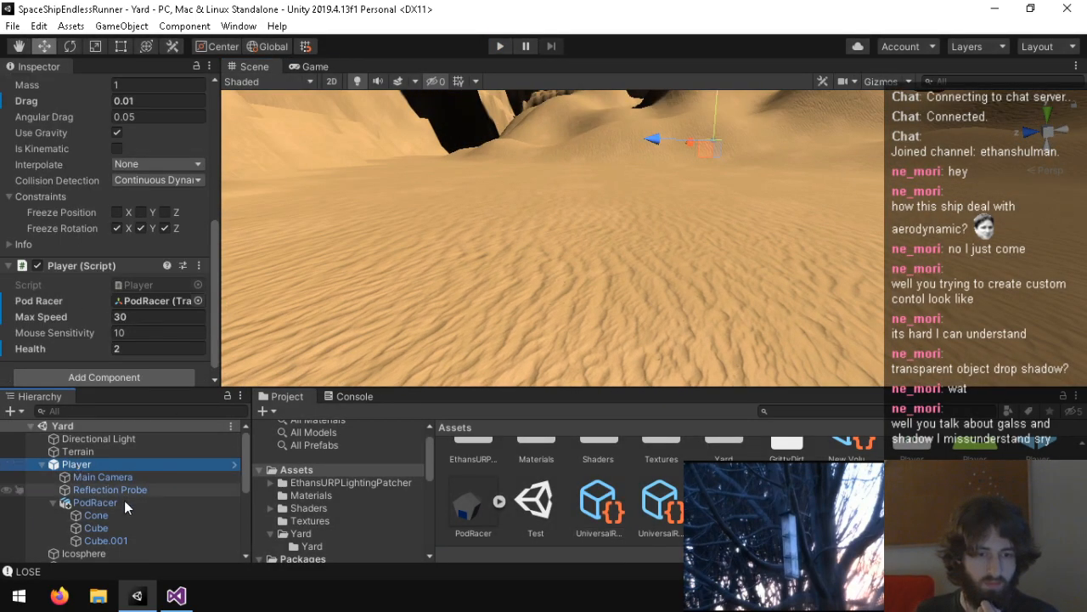
click(161, 571)
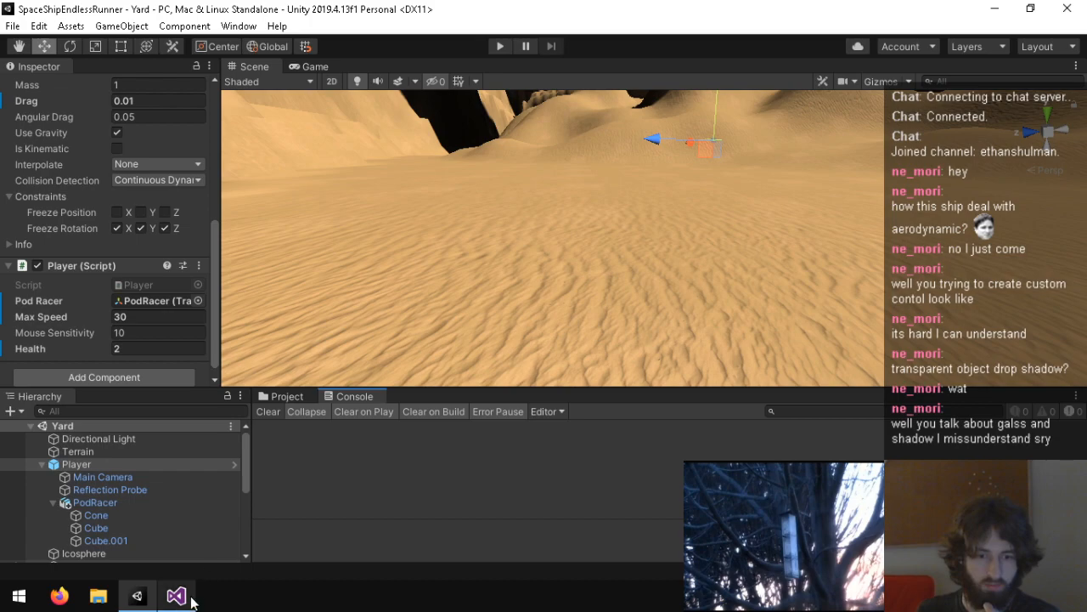
Step: Switch to Visual Studio, make fwd in FixedUpdate use mainCamT.forward, and save Player.cs
click(176, 595)
scroll(181, 367, down, 7)
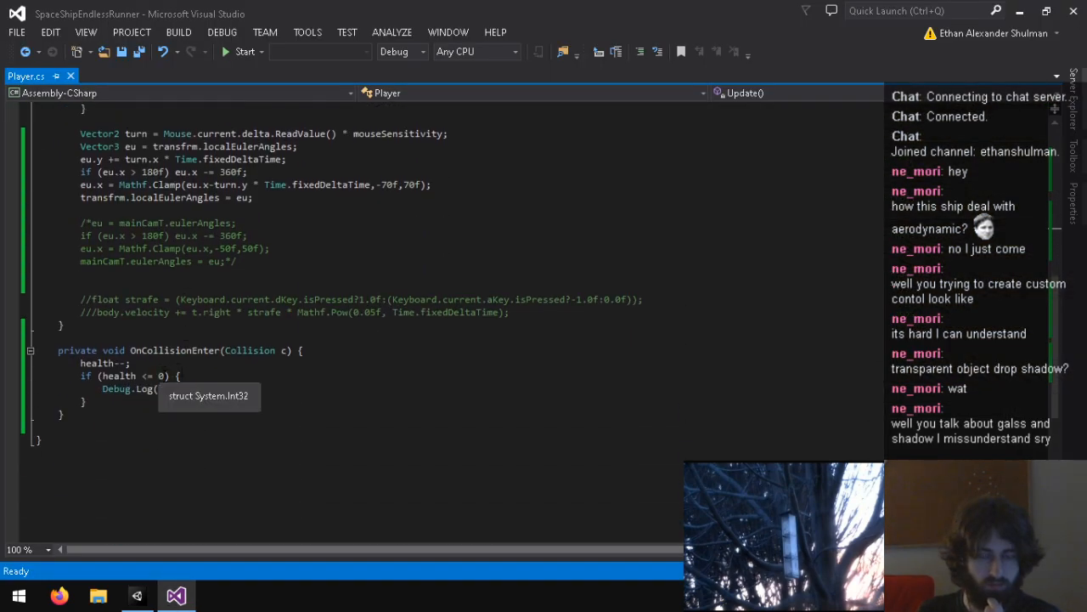
scroll(127, 340, up, 5)
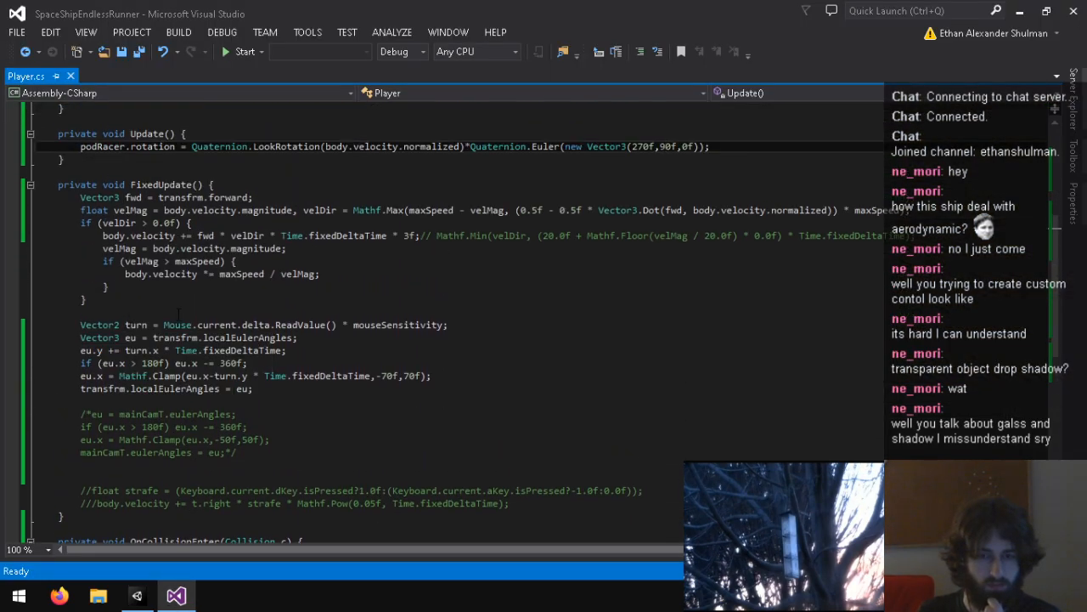
drag(119, 312, 399, 388)
click(405, 388)
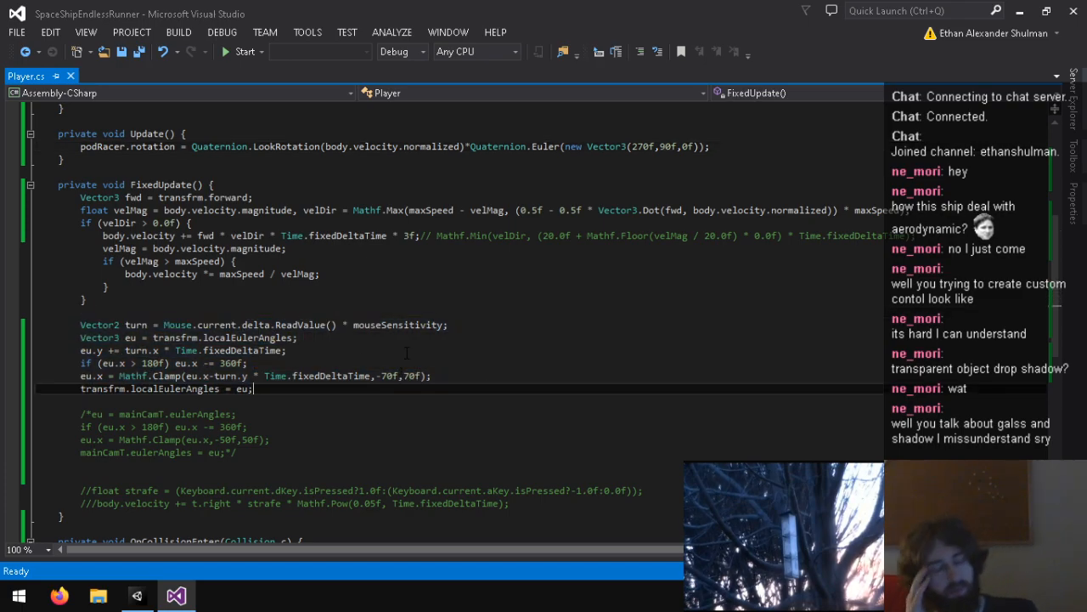
click(182, 197)
scroll(316, 338, up, 7)
text(mainCamT)
key(ctrl+s)
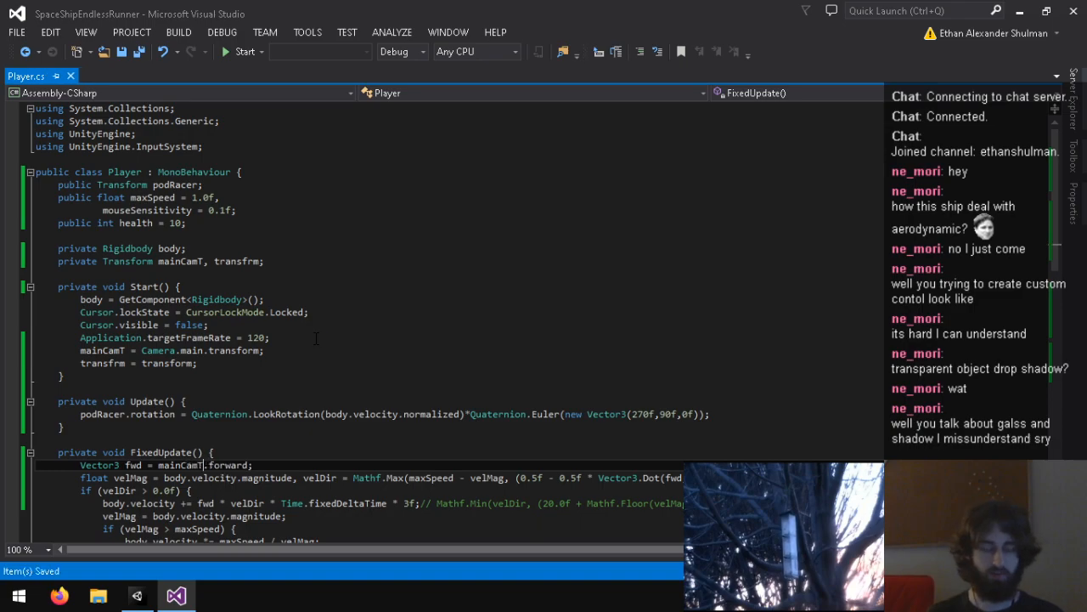
Step: Begin an if statement in FixedUpdate on a new line above the mouse turn code, starting its condition with XR
scroll(289, 361, down, 12)
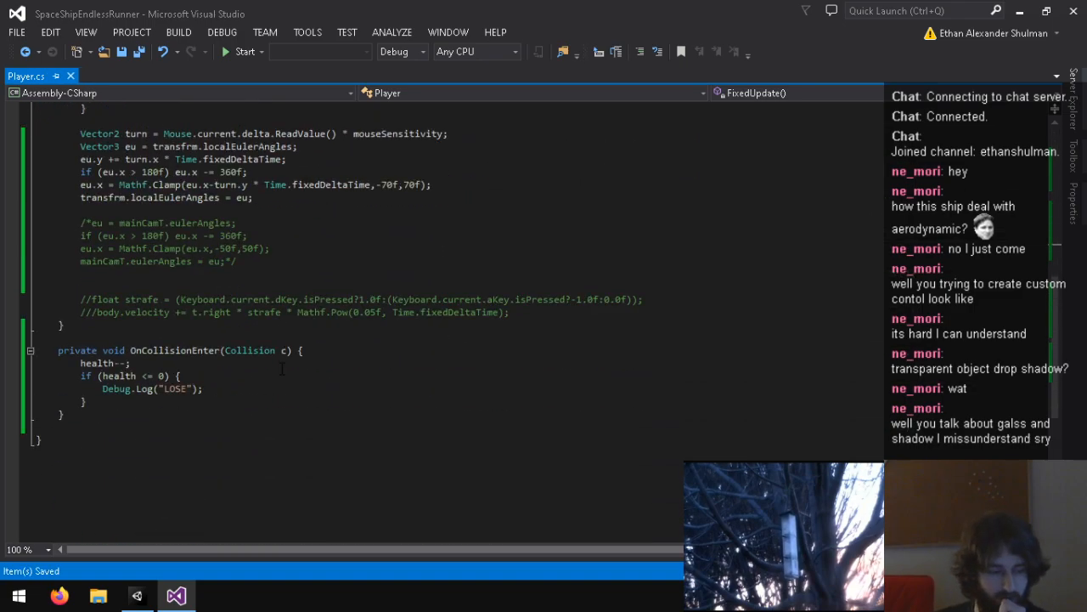
scroll(232, 364, up, 5)
drag(77, 324, 374, 389)
click(373, 389)
click(321, 273)
click(303, 312)
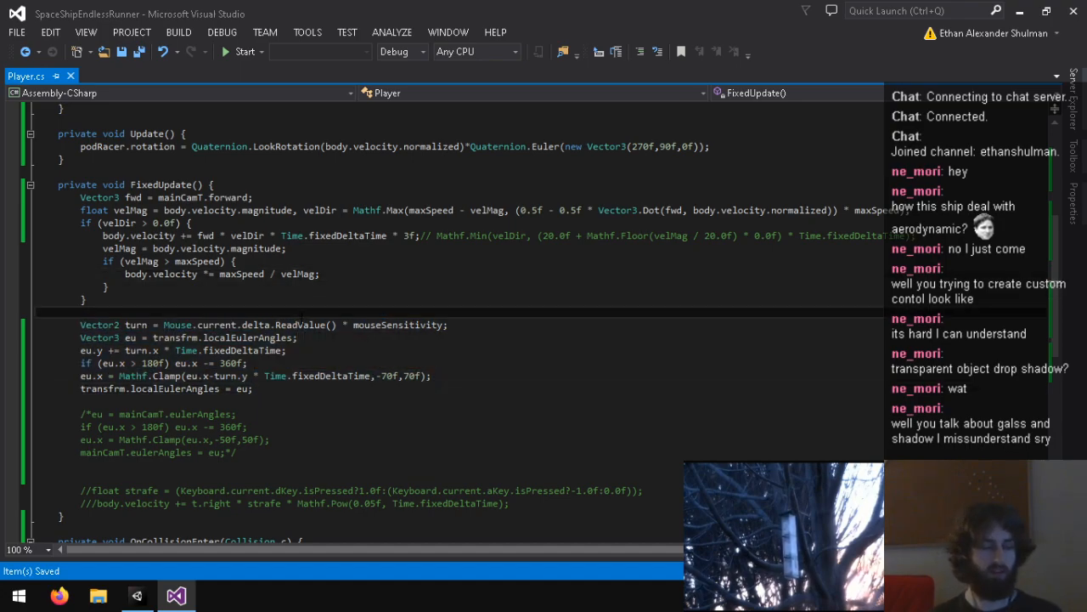
key(Return)
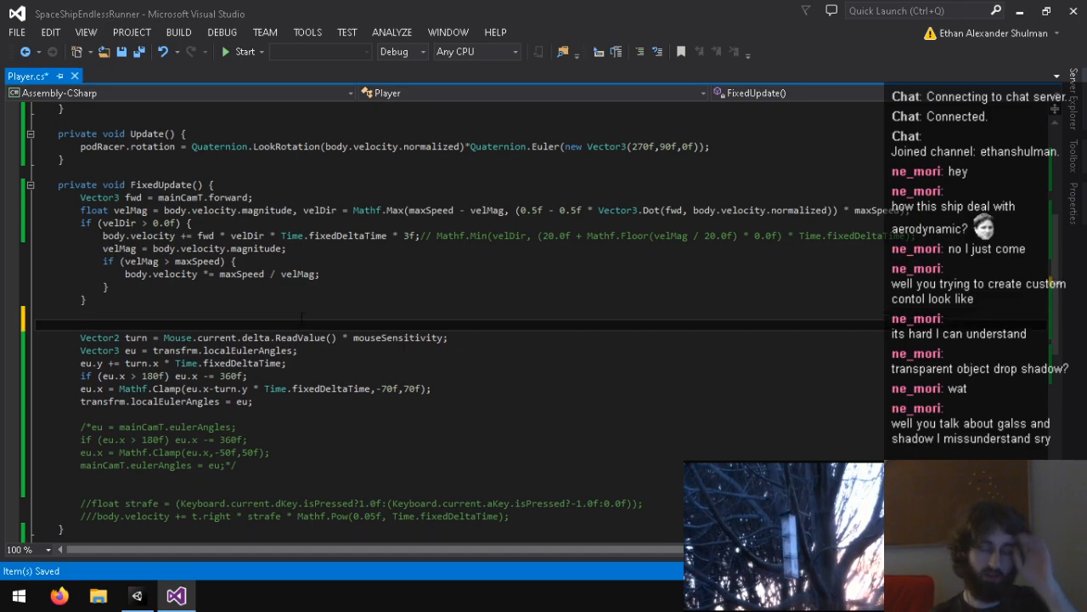
text(if ()
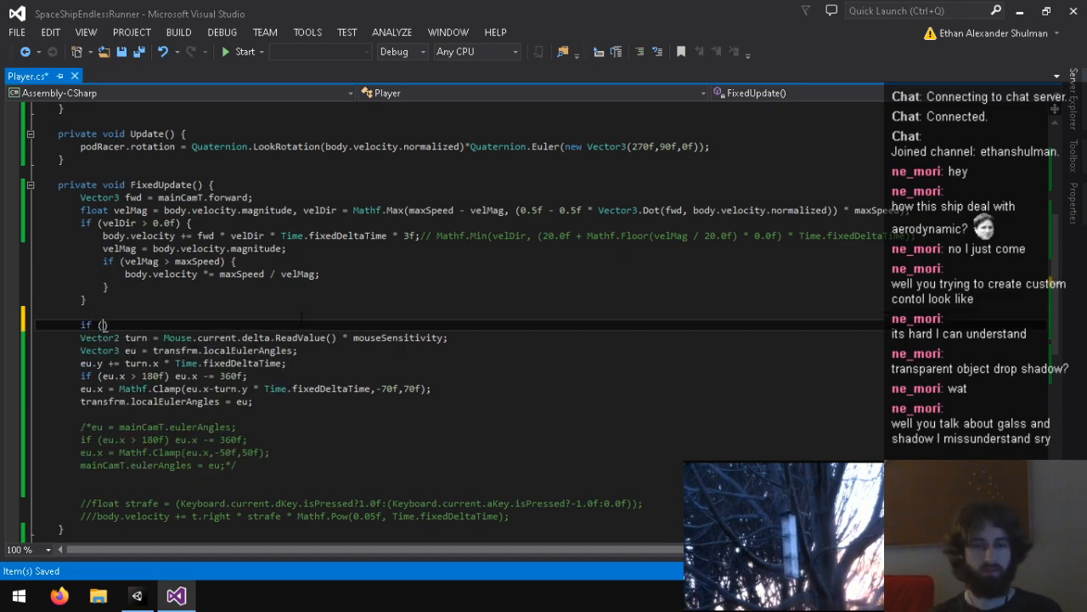
text(V)
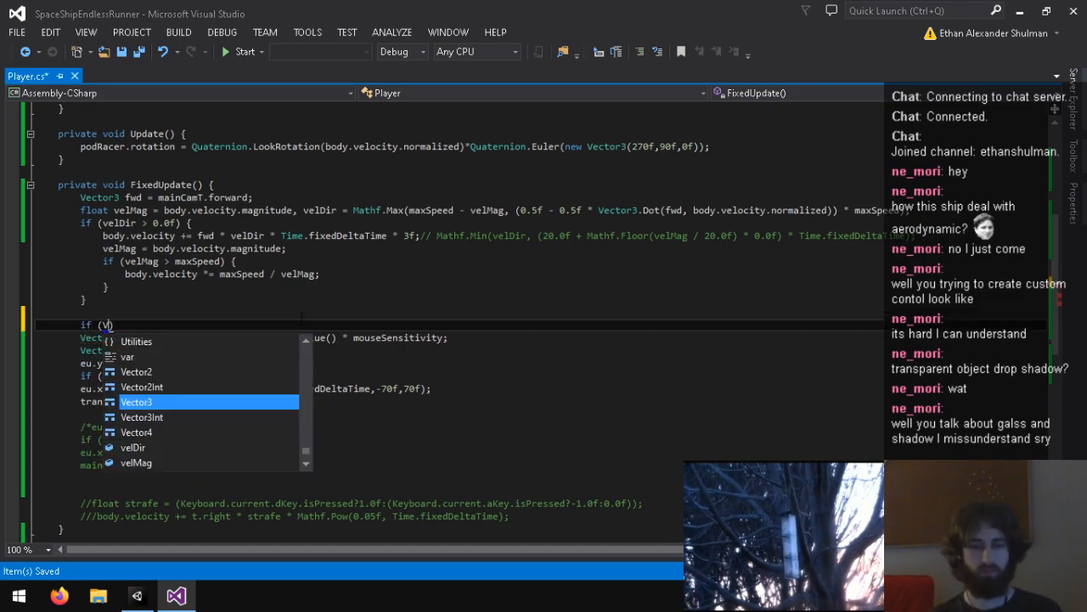
key(BackSpace)
text(XR)
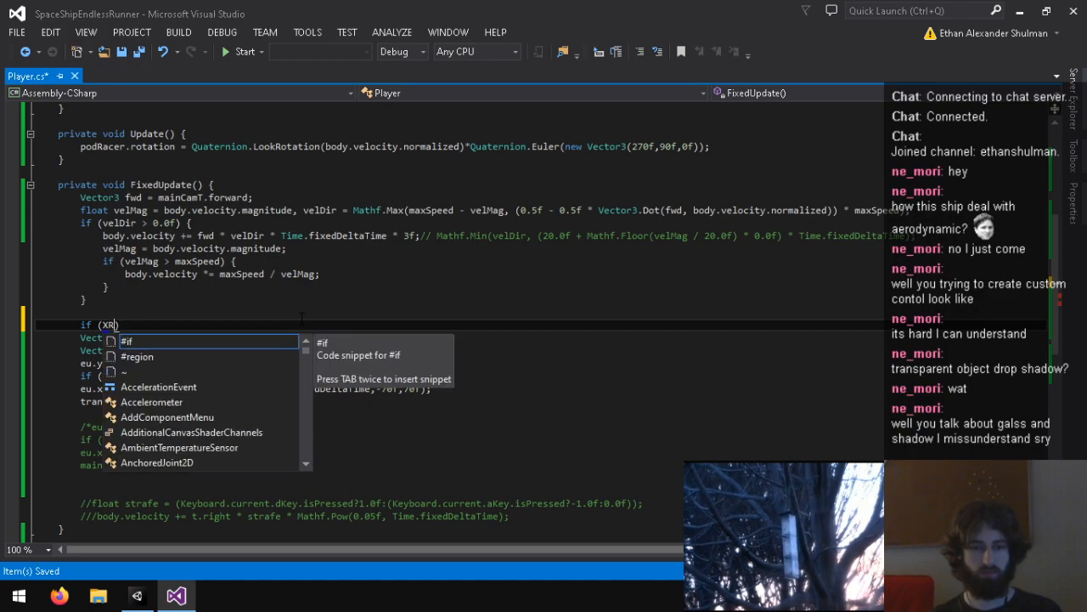
key(Escape)
Step: Add "using UnityEngine.XR;" below the InputSystem using line in Player.cs
scroll(301, 318, up, 7)
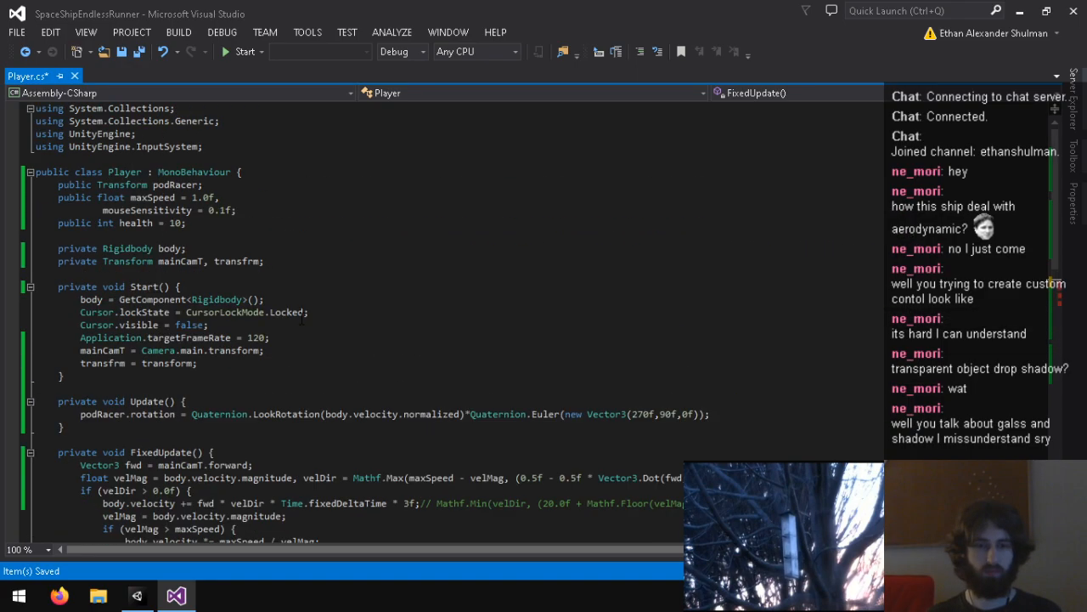
click(202, 151)
key(Return)
text(usin)
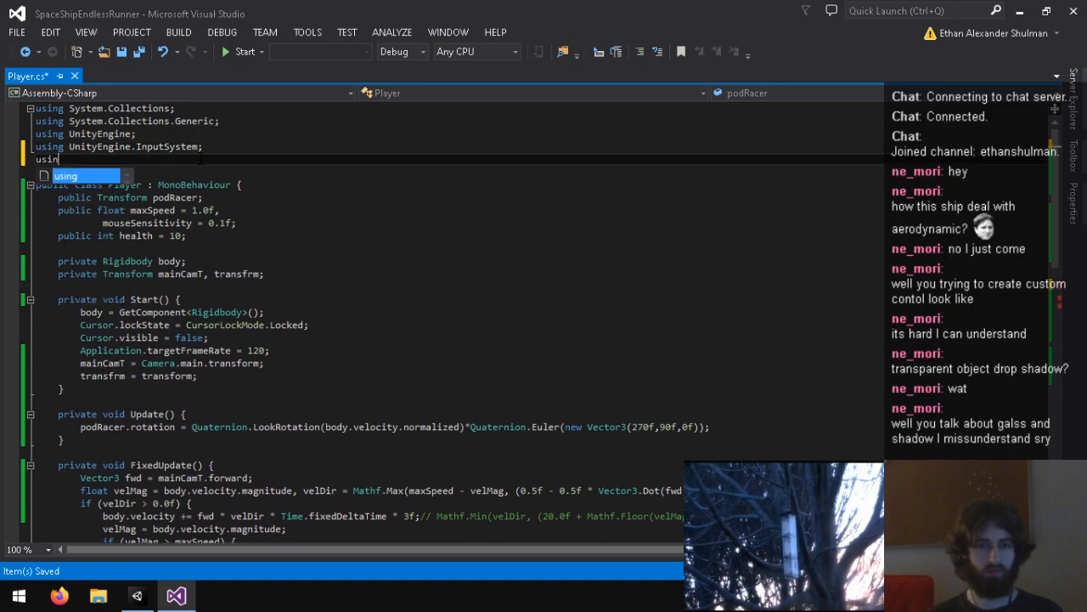
text(g UnityEngine.XR;)
key(ctrl+s)
Step: Make the if condition XRSettings.enabled with an empty body, and wrap the mouse turn code in its else block
scroll(152, 268, down, 13)
scroll(151, 268, up, 4)
click(104, 260)
text(XRSe)
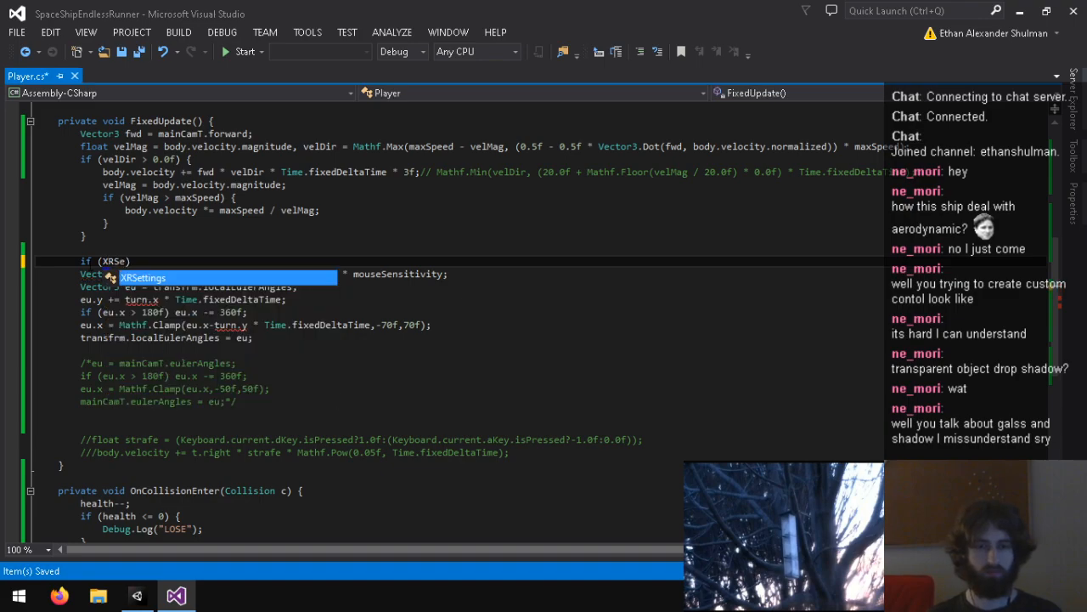
text(ttings.enabled)
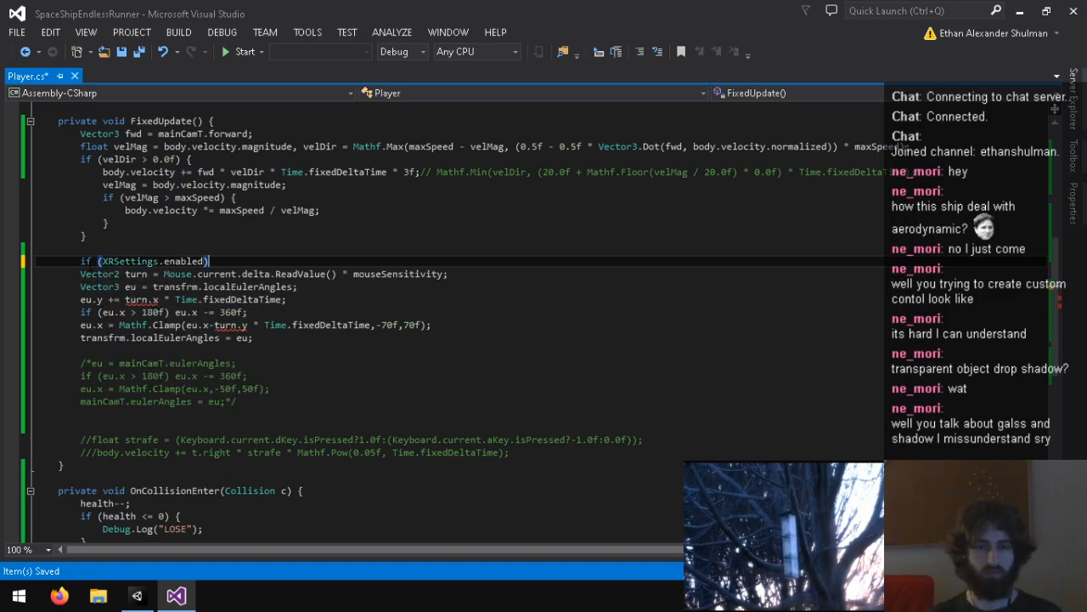
key(Return)
key(Return)
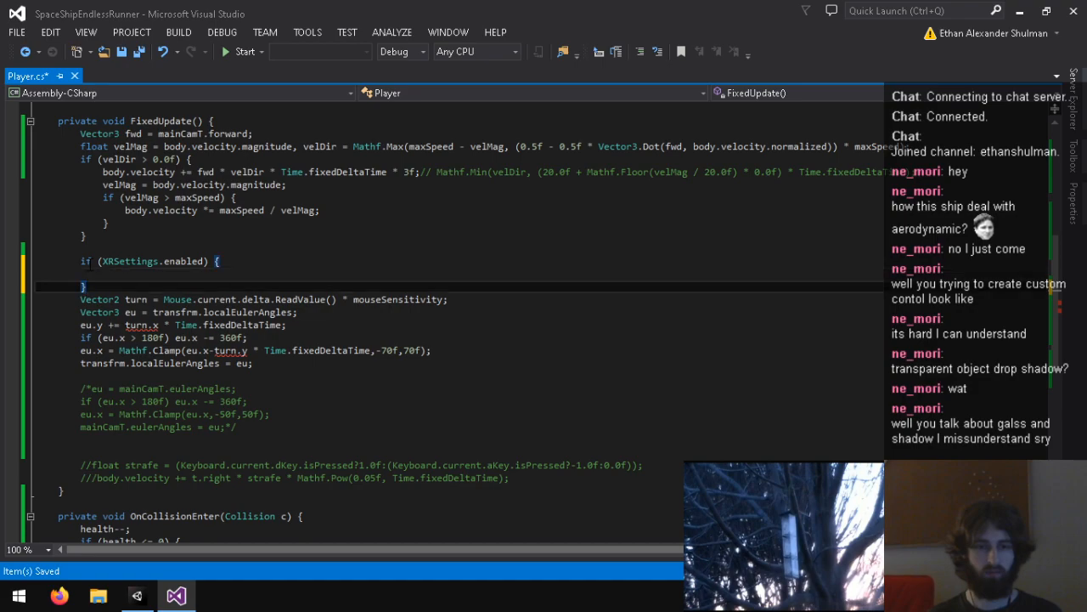
text(} else {)
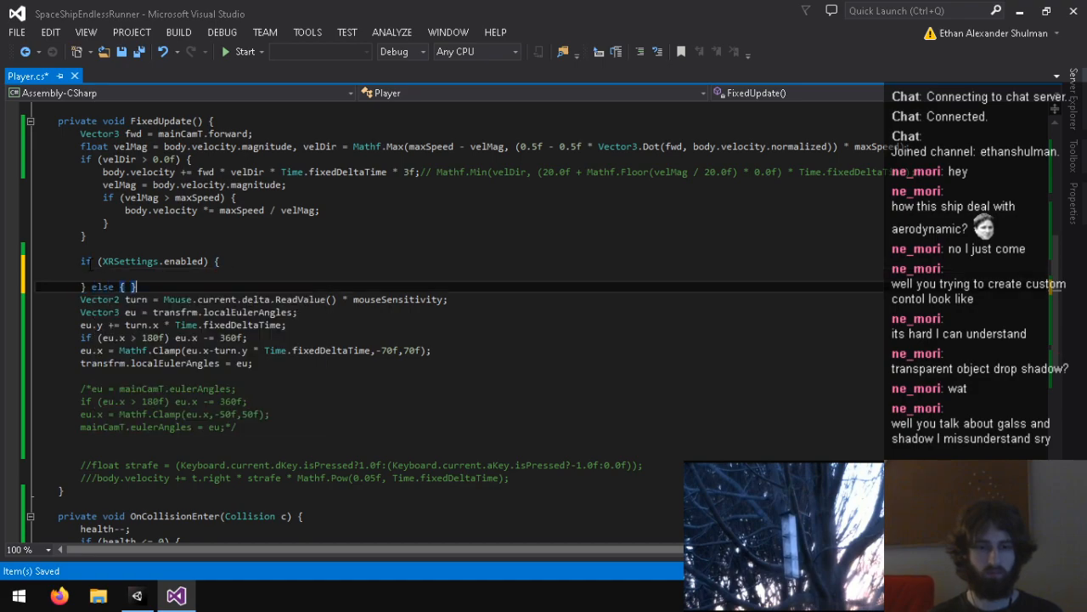
click(289, 375)
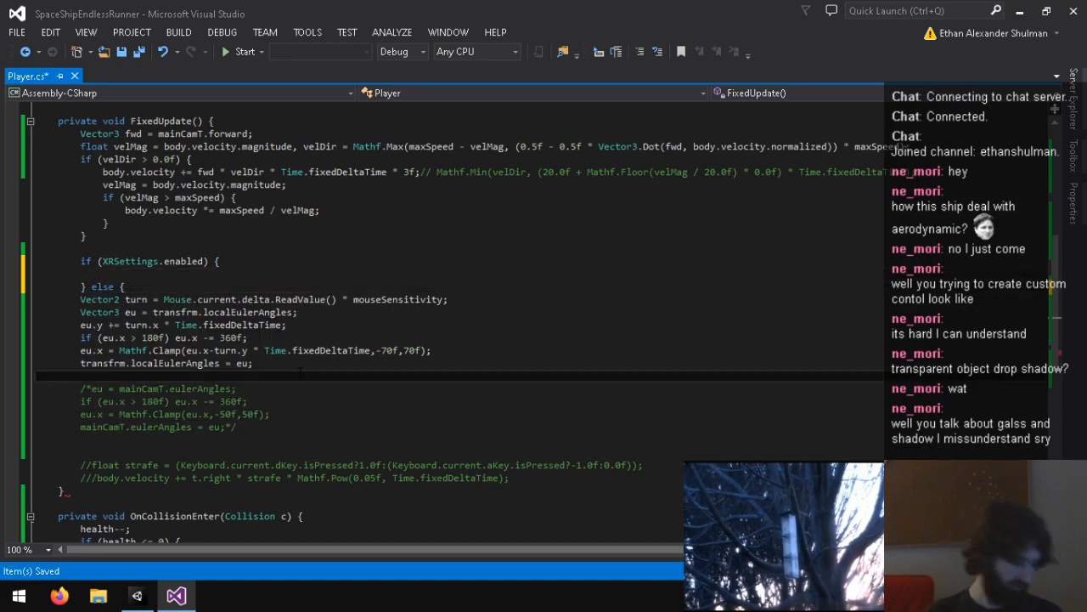
text(})
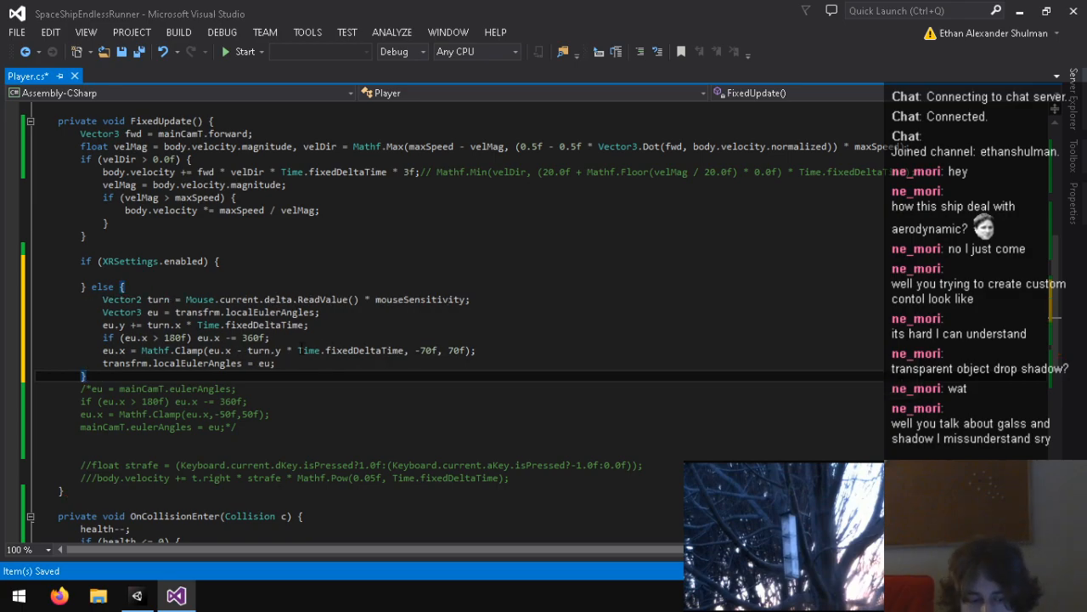
Step: Check the console in Unity, return to Visual Studio and save Player.cs with the XR branch
click(136, 596)
click(238, 26)
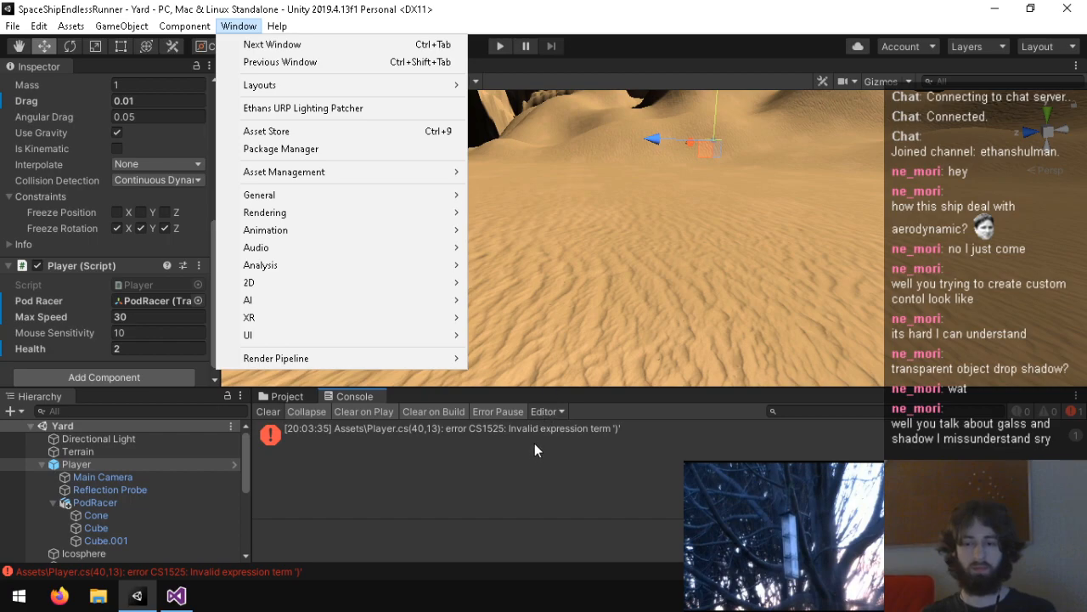
click(176, 595)
click(192, 275)
scroll(310, 314, up, 3)
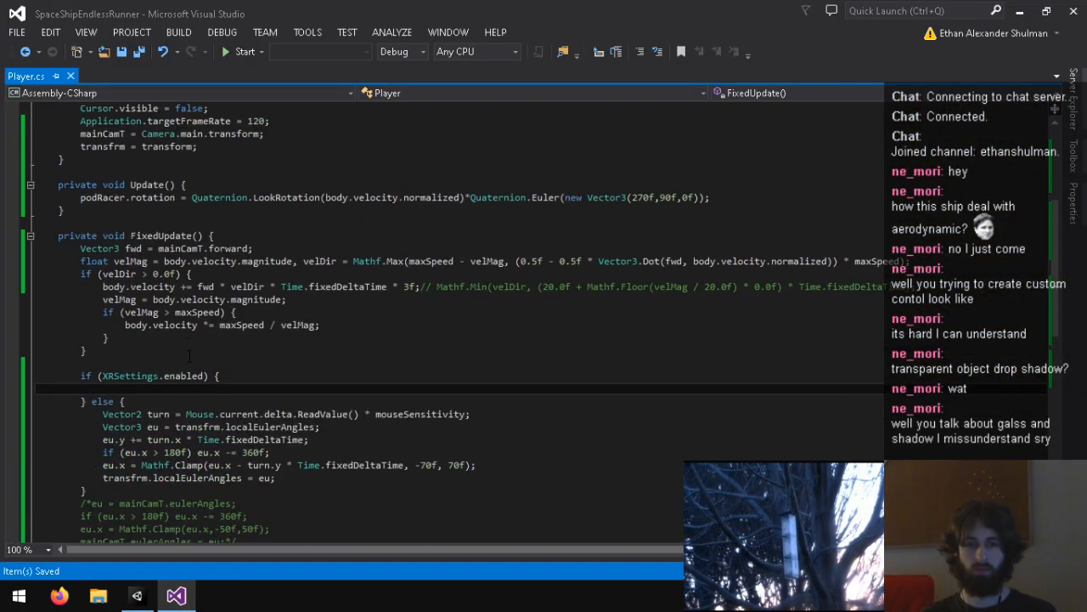
Step: Switch to Unity and enable Virtual Reality Supported in the project's Player XR Settings
click(136, 596)
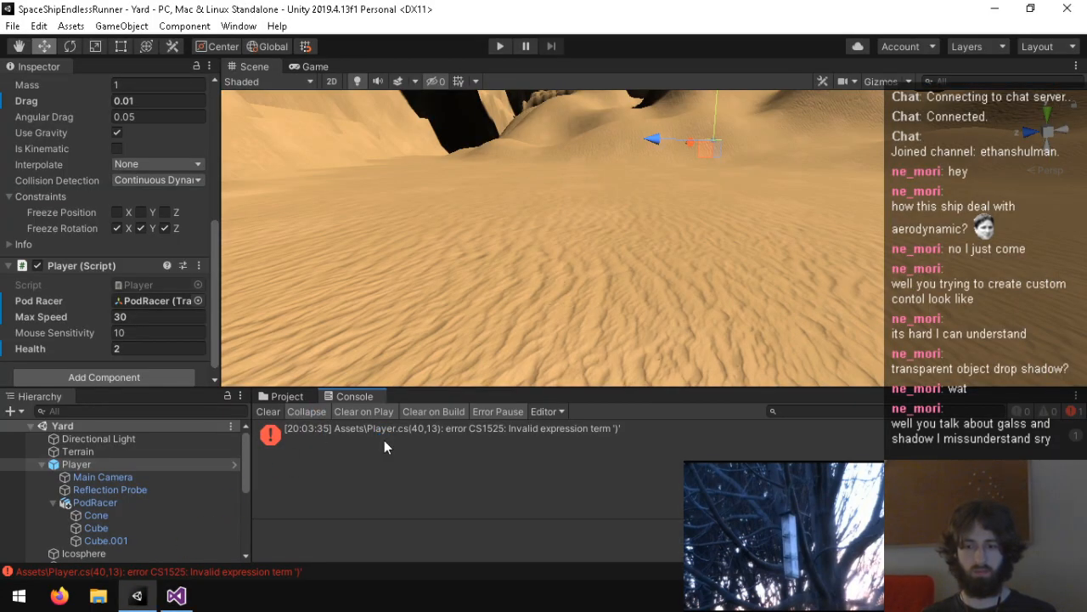
click(39, 26)
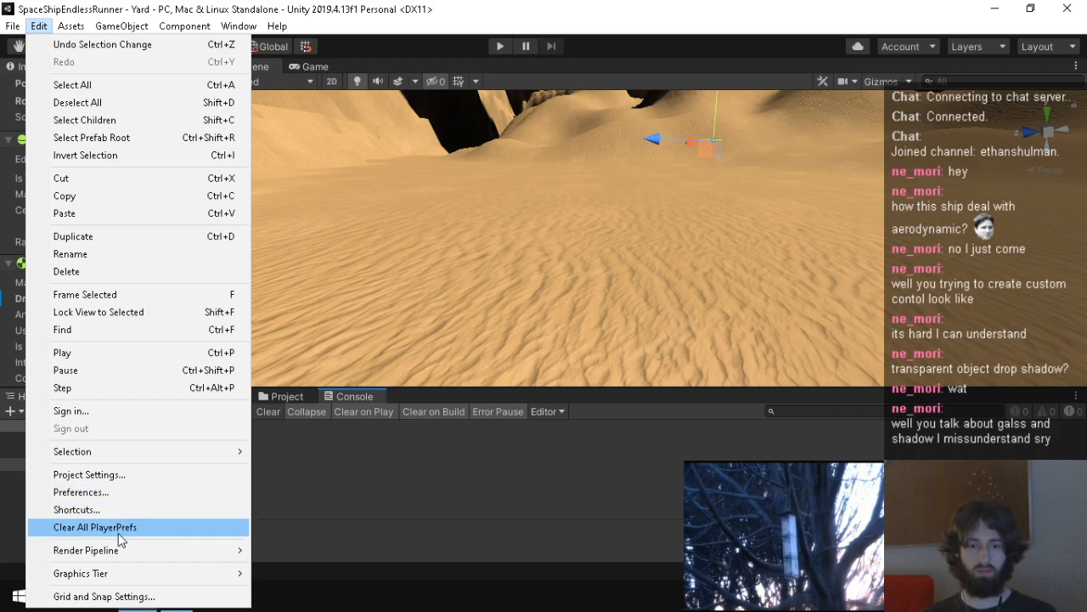
click(119, 473)
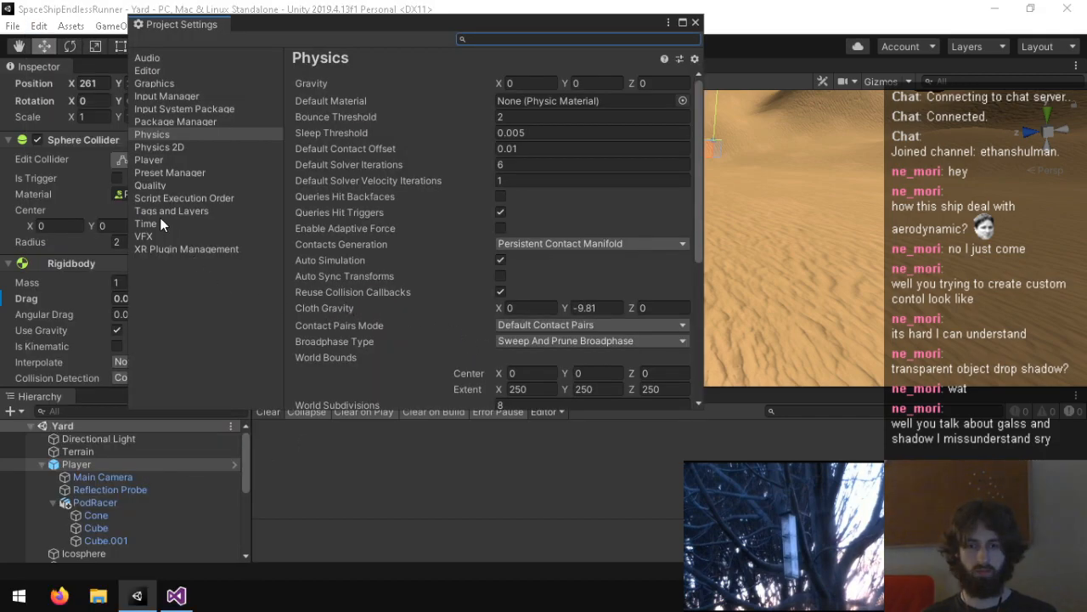
click(149, 160)
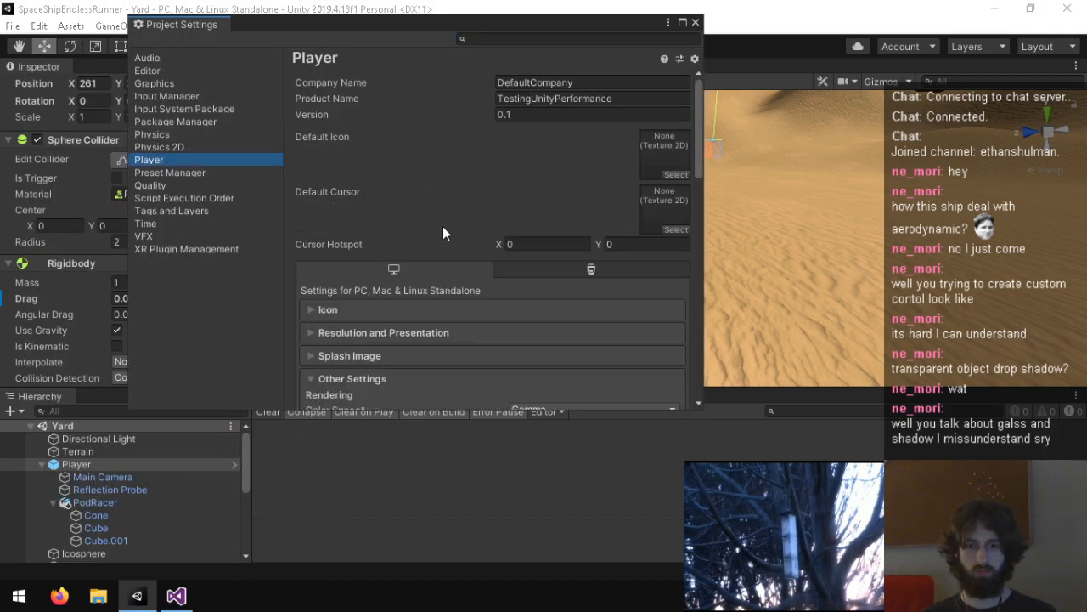
scroll(395, 334, down, 15)
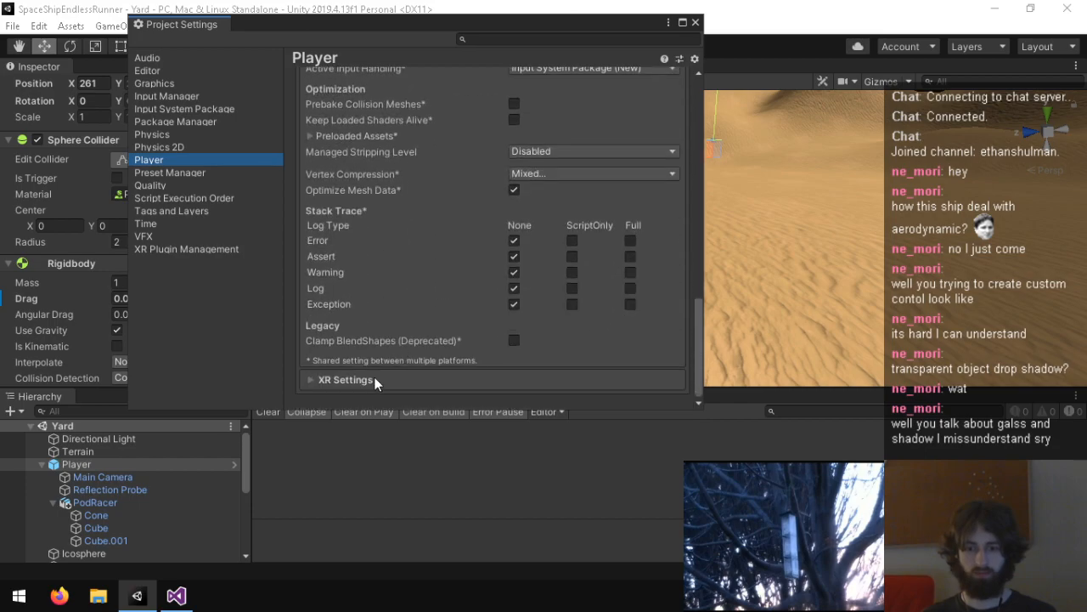
click(377, 377)
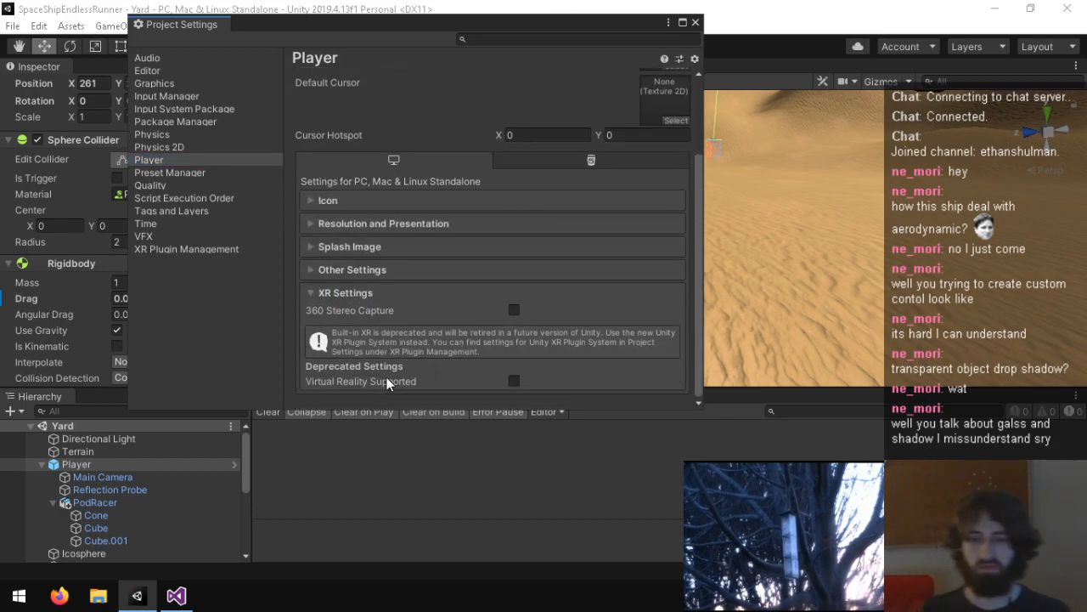
click(516, 380)
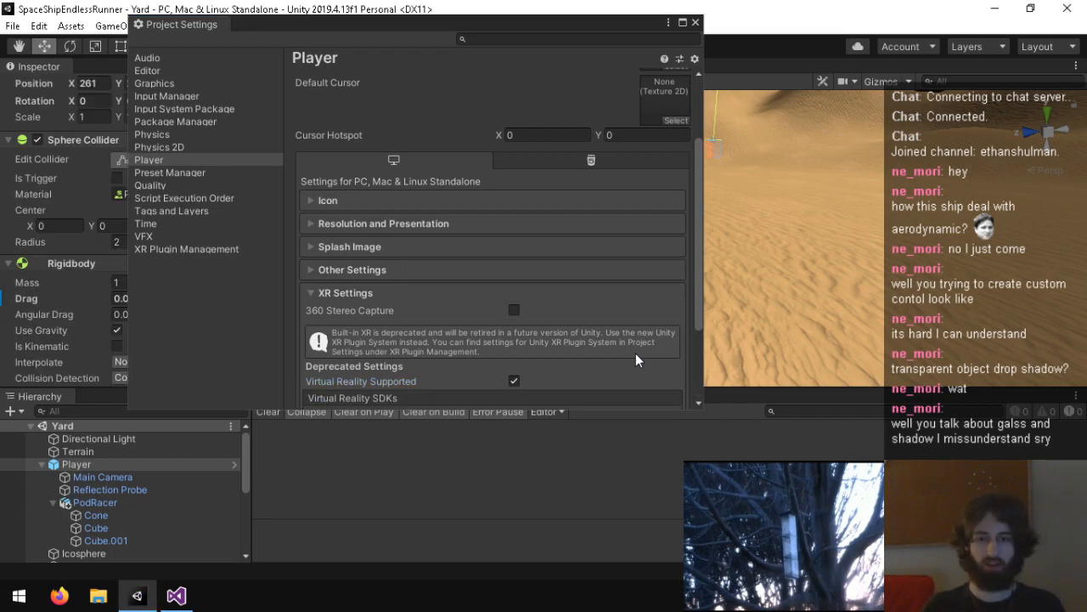
Step: Remove Oculus from the Virtual Reality SDKs list and add None below OpenVR
scroll(635, 353, down, 3)
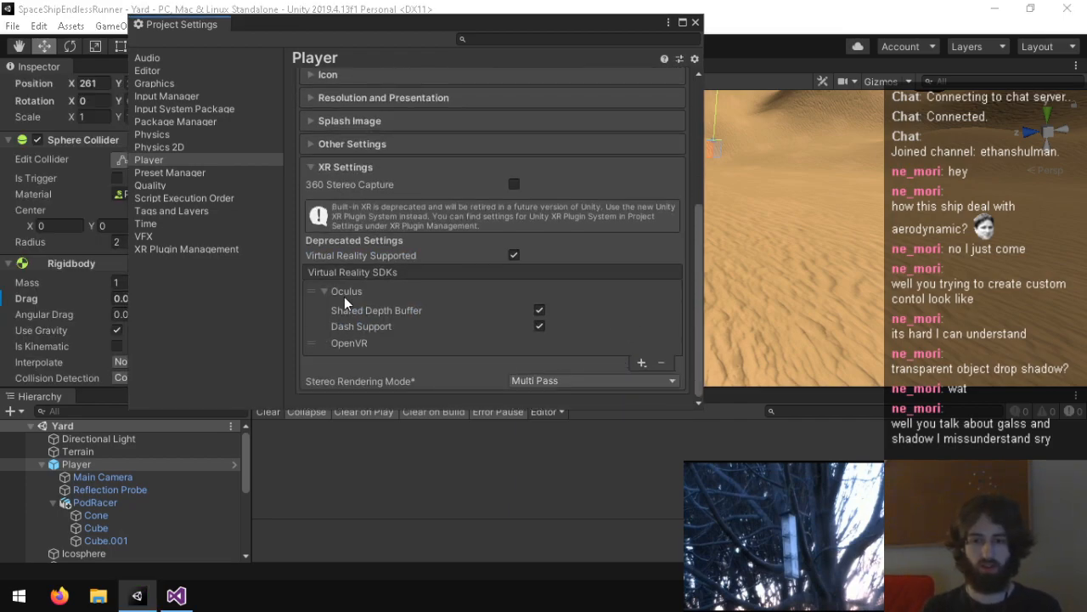
click(345, 306)
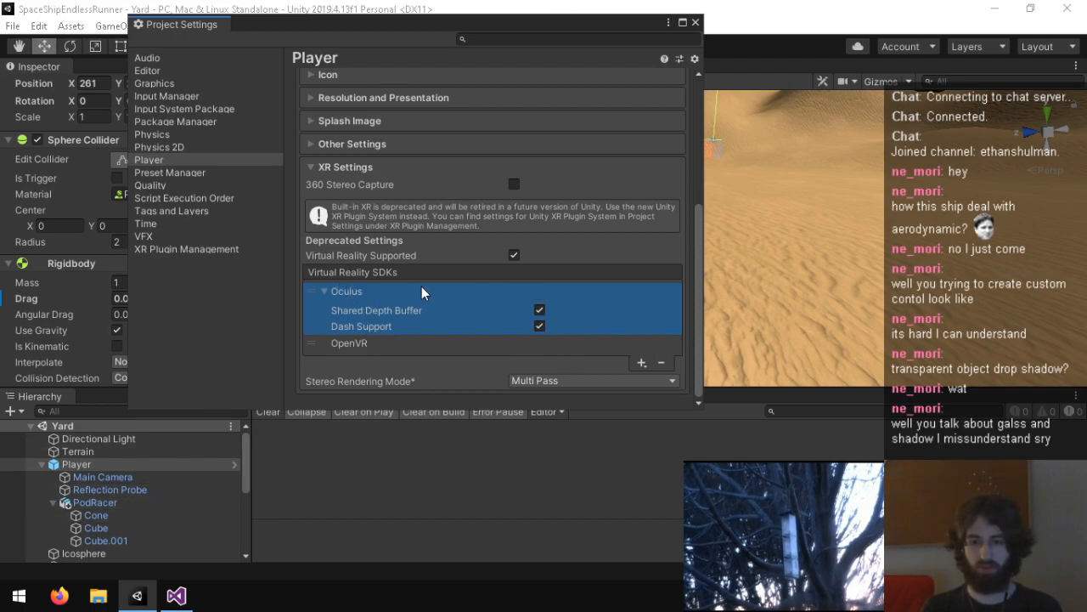
click(661, 363)
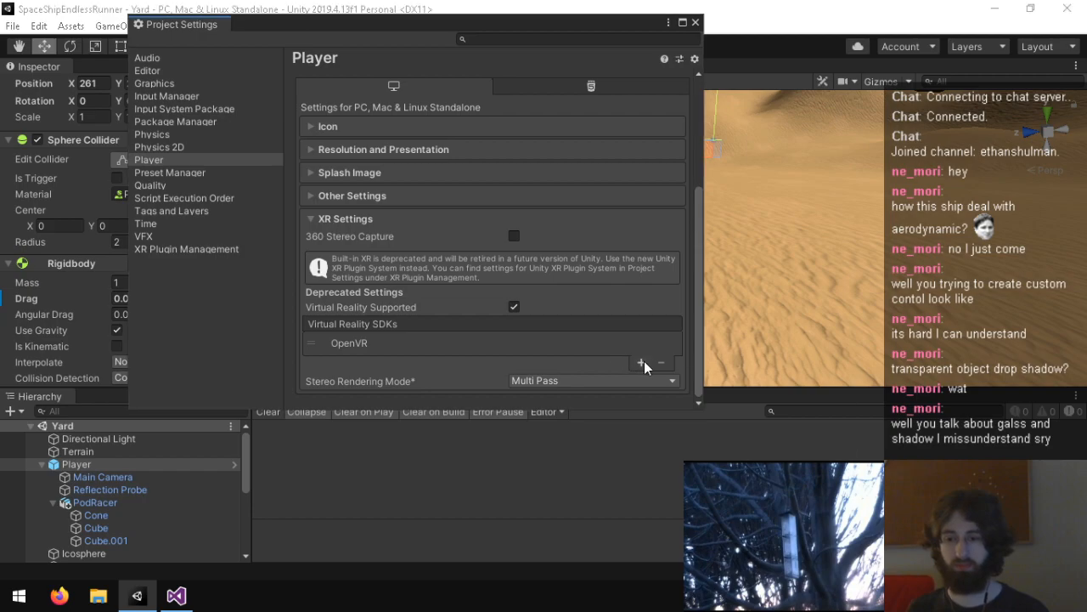
click(642, 362)
click(673, 397)
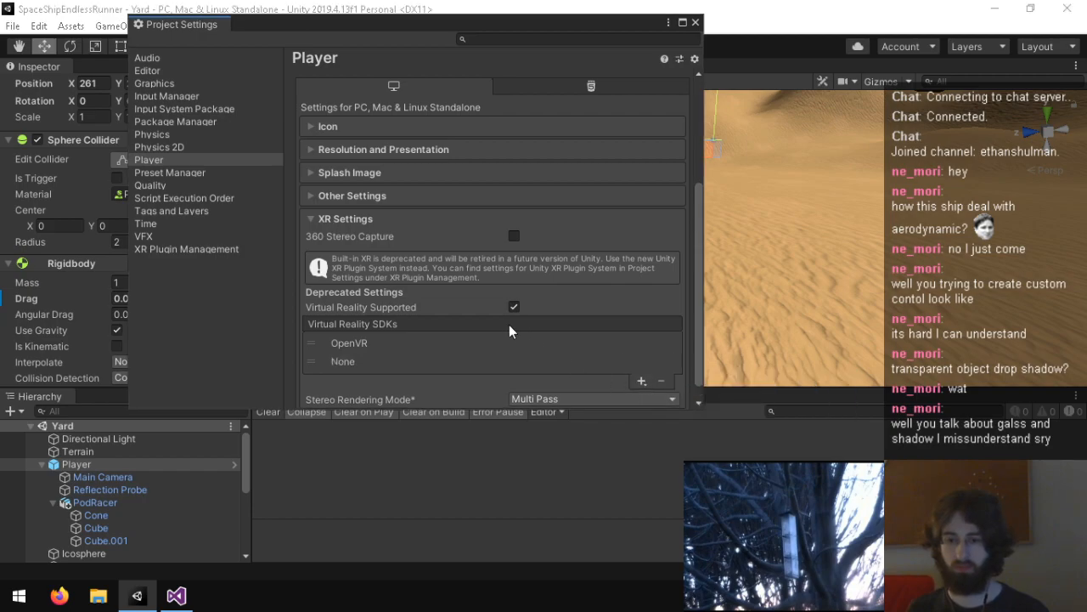
Step: View the Stereo Rendering Mode options, keep Multi Pass, and close Project Settings
scroll(393, 355, down, 1)
click(581, 381)
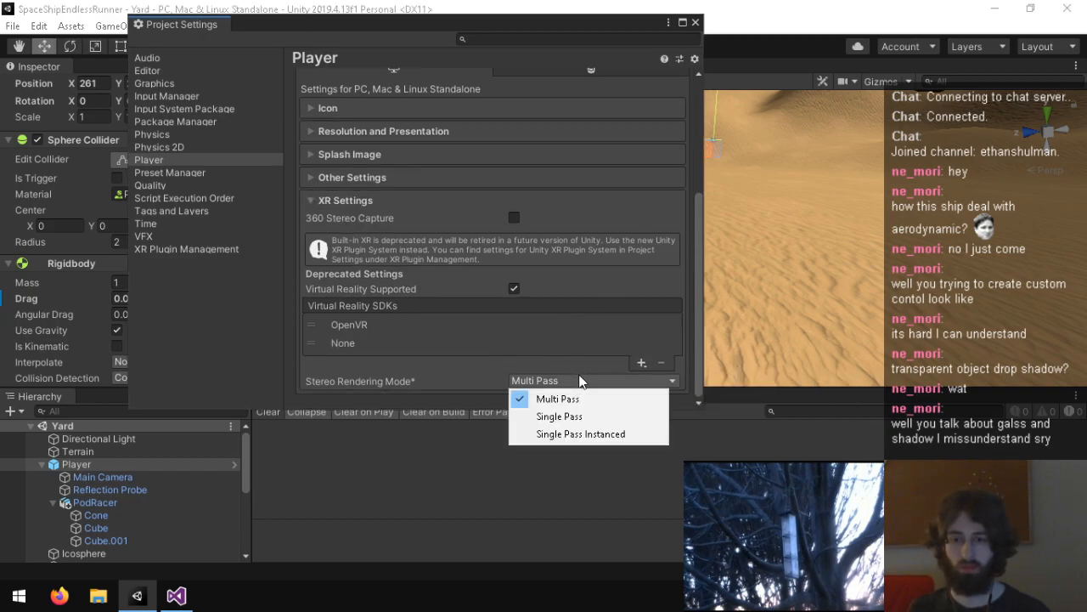
click(408, 396)
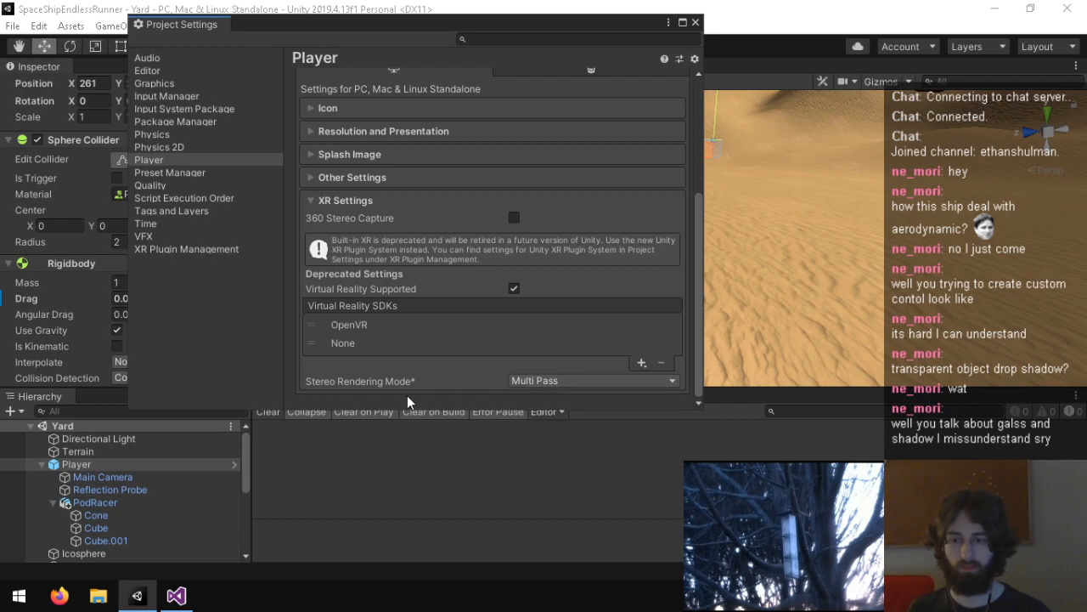
click(695, 23)
Step: Select the Main Camera and search the components that can be added for "camera of"
click(102, 476)
scroll(68, 314, down, 8)
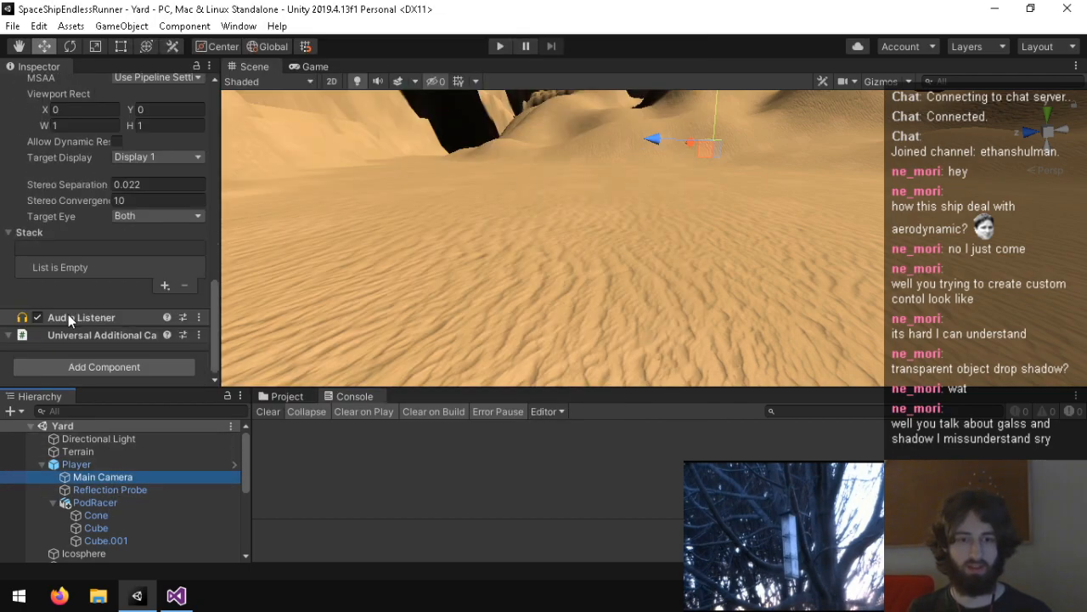
click(78, 366)
text(camera of)
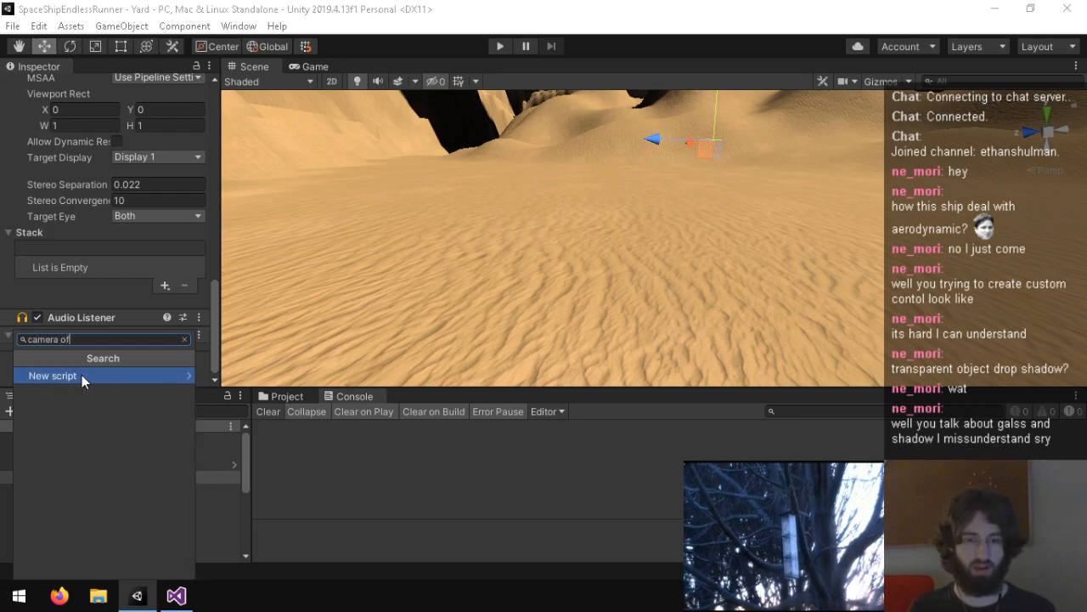
key(BackSpace)
key(BackSpace)
key(BackSpace)
key(BackSpace)
key(BackSpace)
key(BackSpace)
key(BackSpace)
key(BackSpace)
key(BackSpace)
Step: Collapse the Universal RP package and browse to the Plugins folder of the OpenVR Desktop package
click(288, 395)
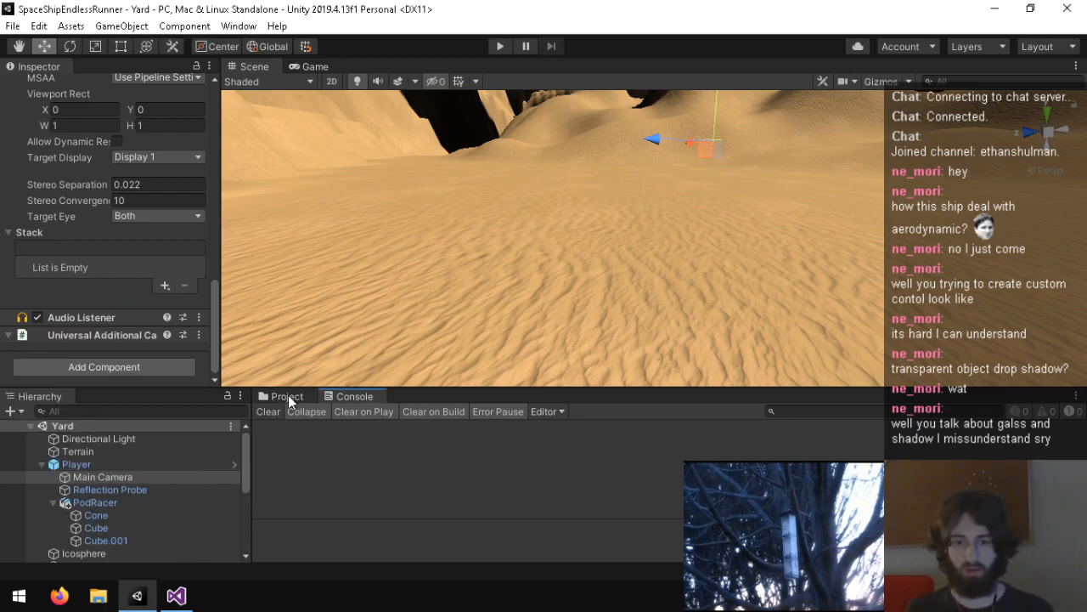
scroll(332, 520, down, 4)
scroll(327, 517, up, 2)
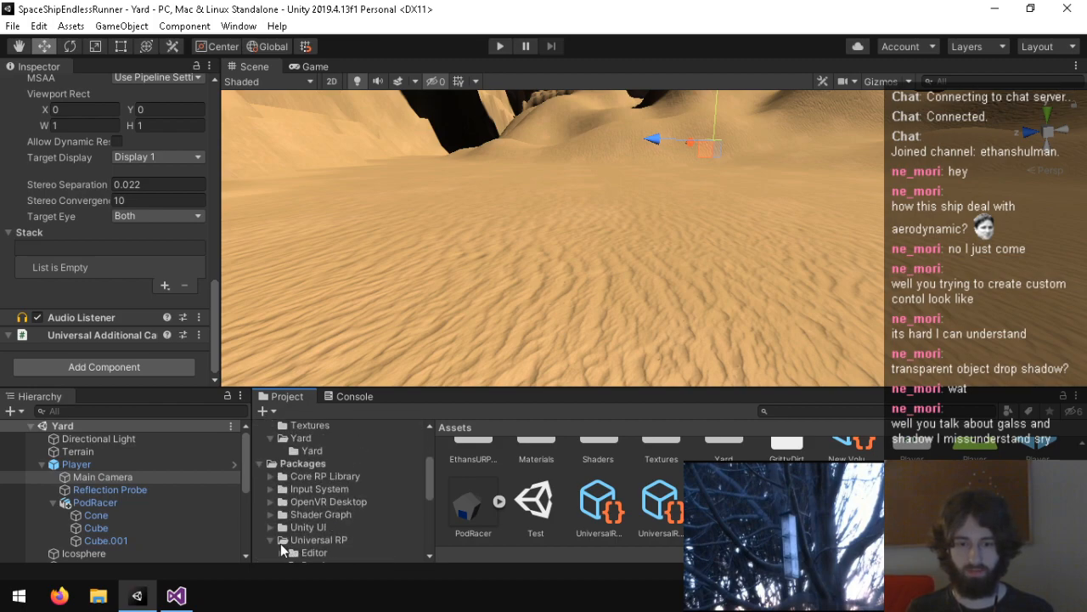
click(271, 541)
click(313, 502)
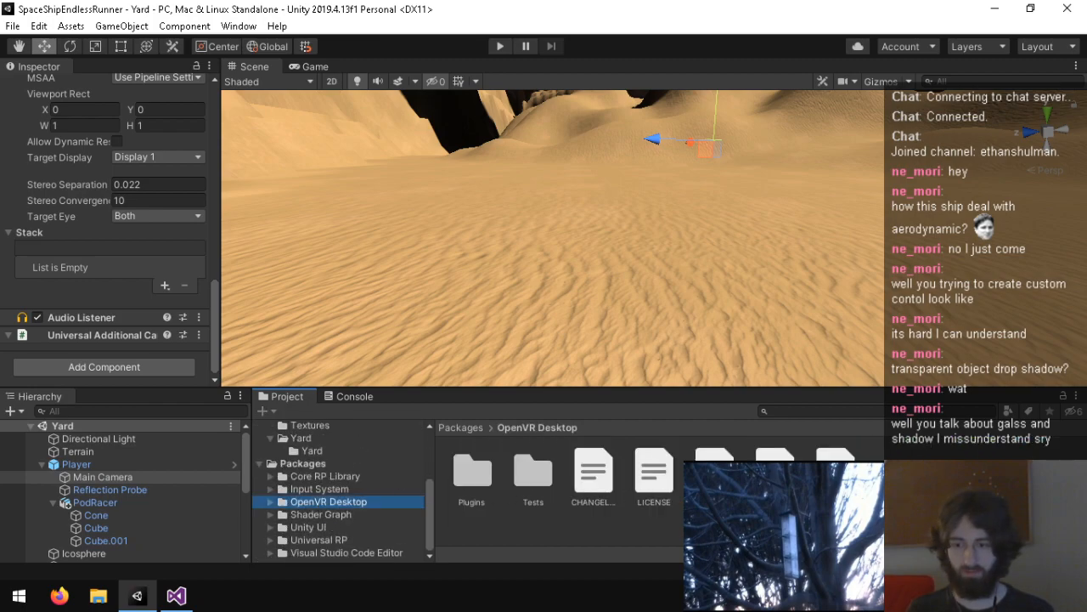
double_click(493, 471)
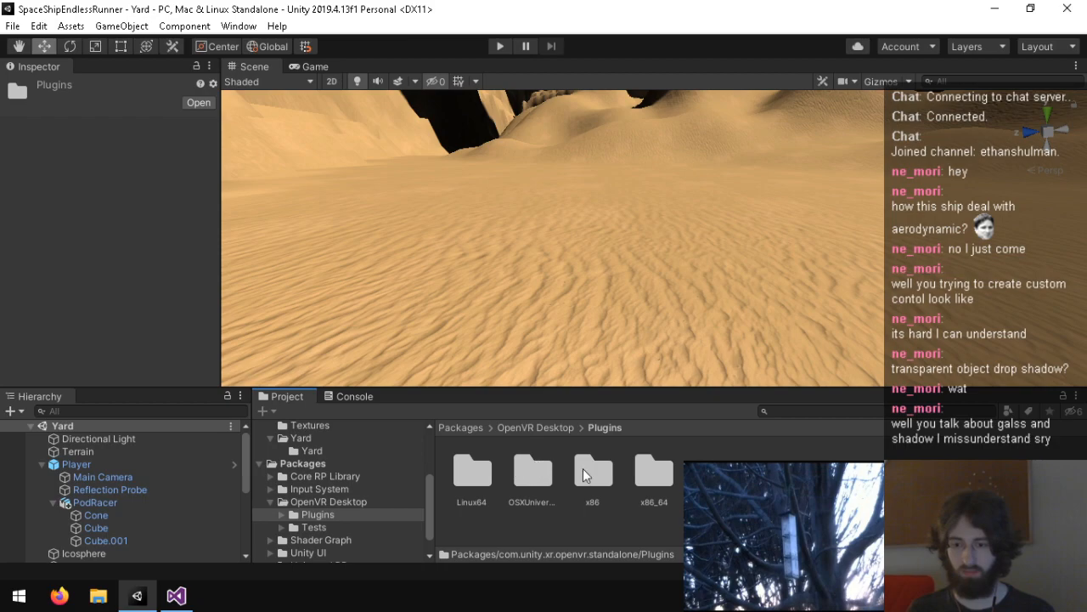
Step: Return to the OpenVR Desktop package's root folder and review the Player object's components down to its Player script
click(323, 502)
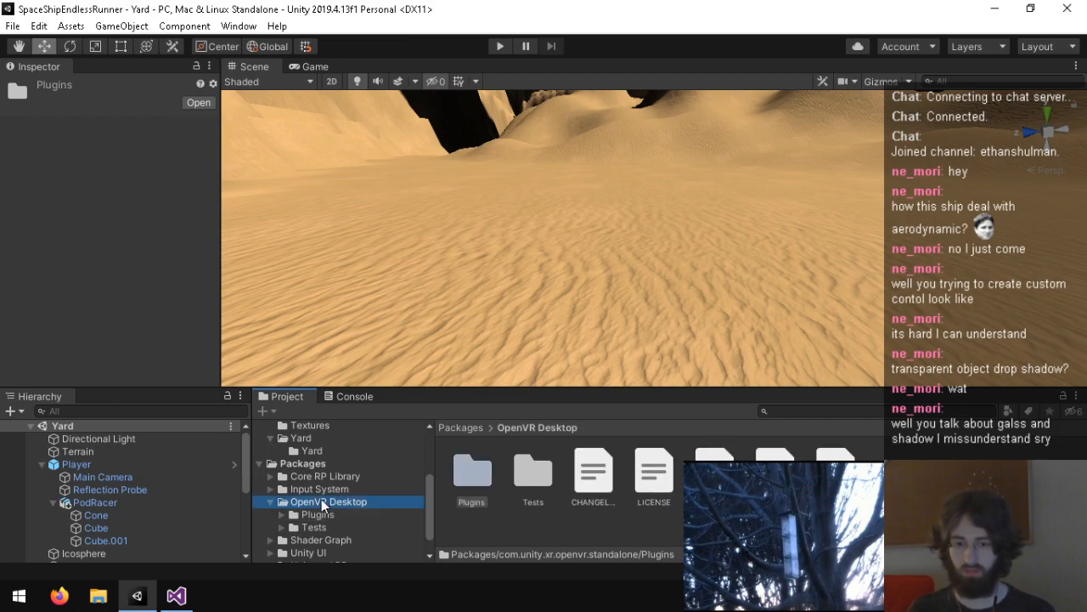
click(544, 478)
click(99, 465)
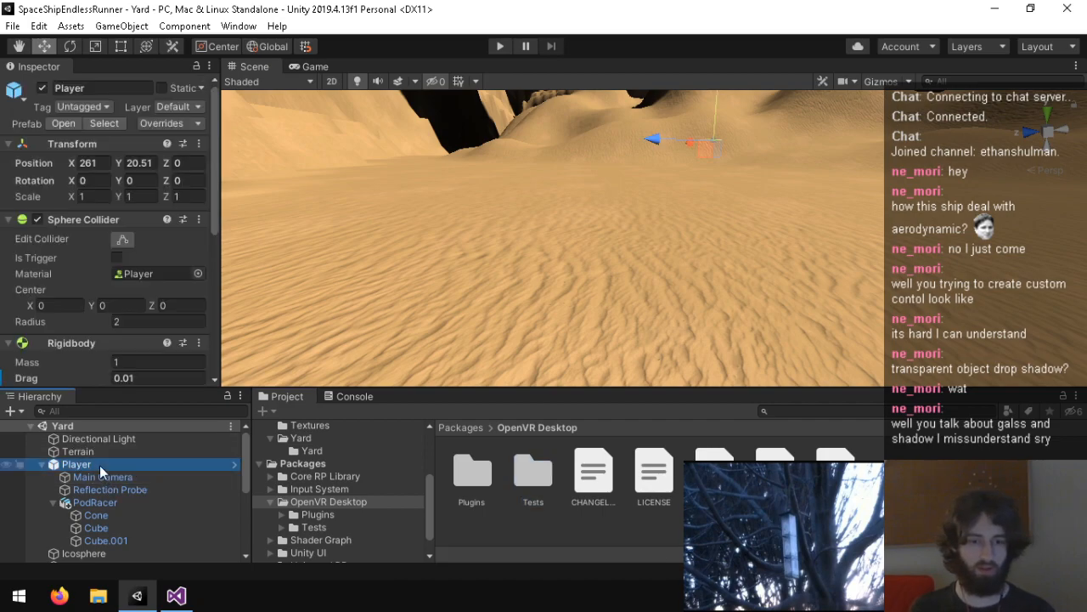
scroll(73, 349, down, 5)
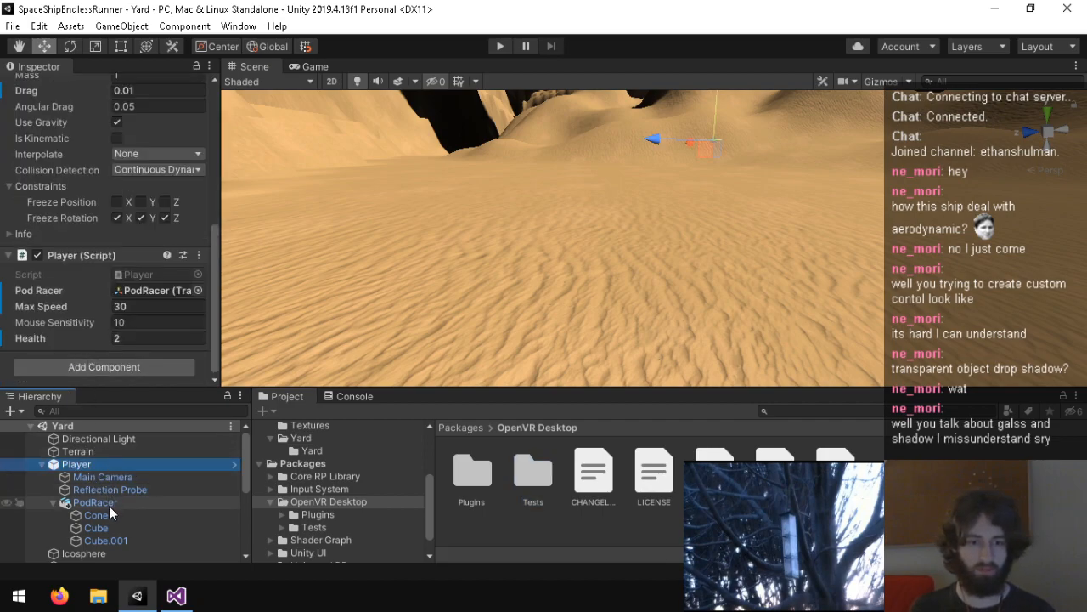
Step: Select the Main Camera and search the components that can be added for "open", "vr" and "cam"
click(98, 477)
scroll(90, 371, down, 5)
click(90, 370)
text(ca)
key(BackSpace)
key(BackSpace)
text(open)
key(BackSpace)
key(BackSpace)
key(BackSpace)
key(BackSpace)
text(vr)
key(BackSpace)
key(BackSpace)
text(cam)
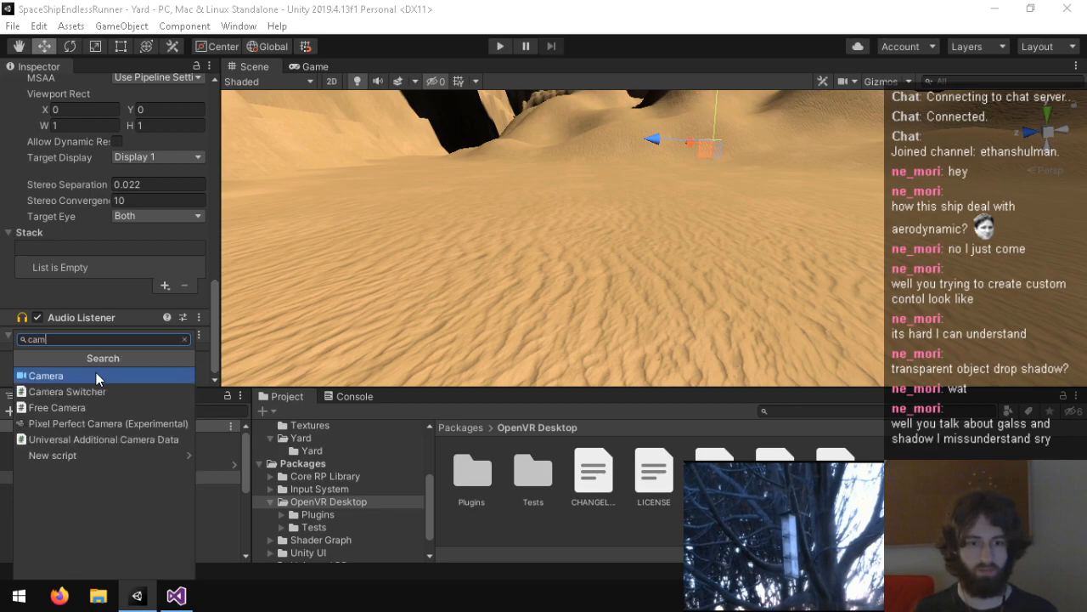
key(BackSpace)
key(BackSpace)
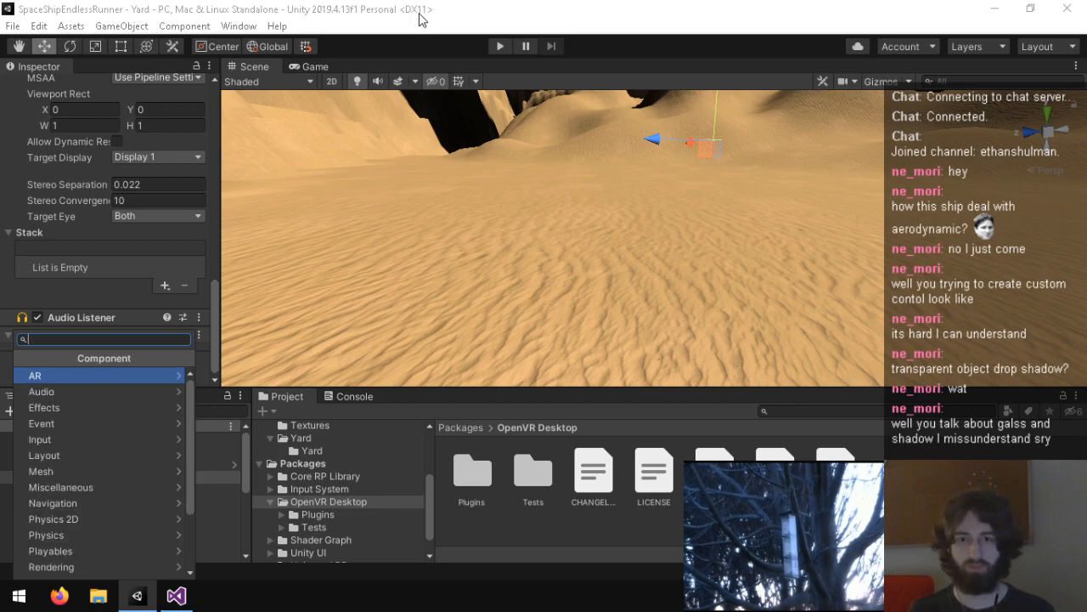
Step: Open the Package Manager, search the Unity Registry for "openvr" and select the OpenVR Desktop package
click(240, 26)
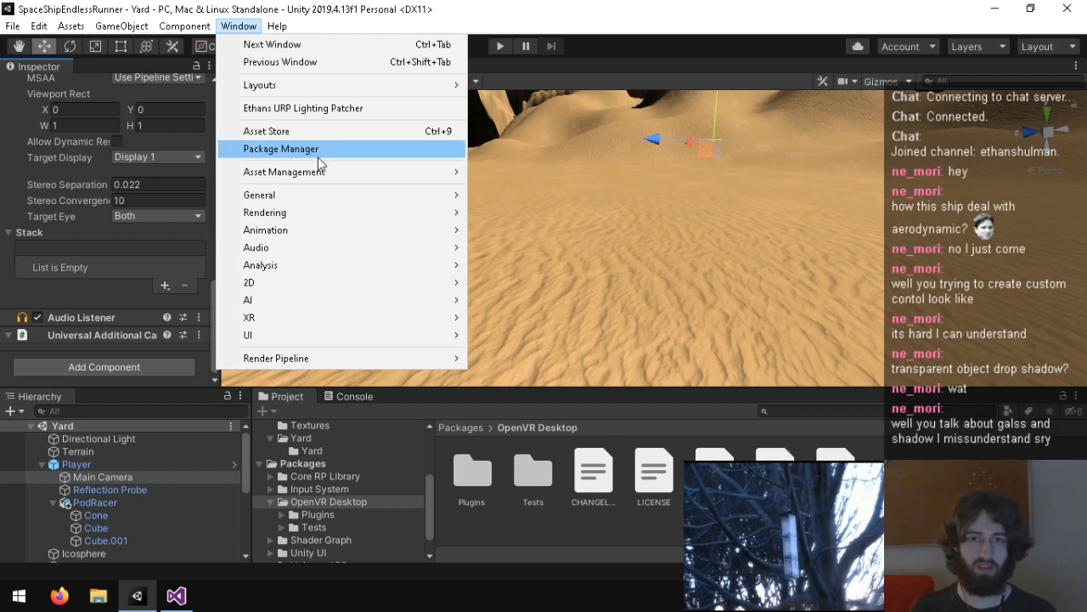
click(352, 152)
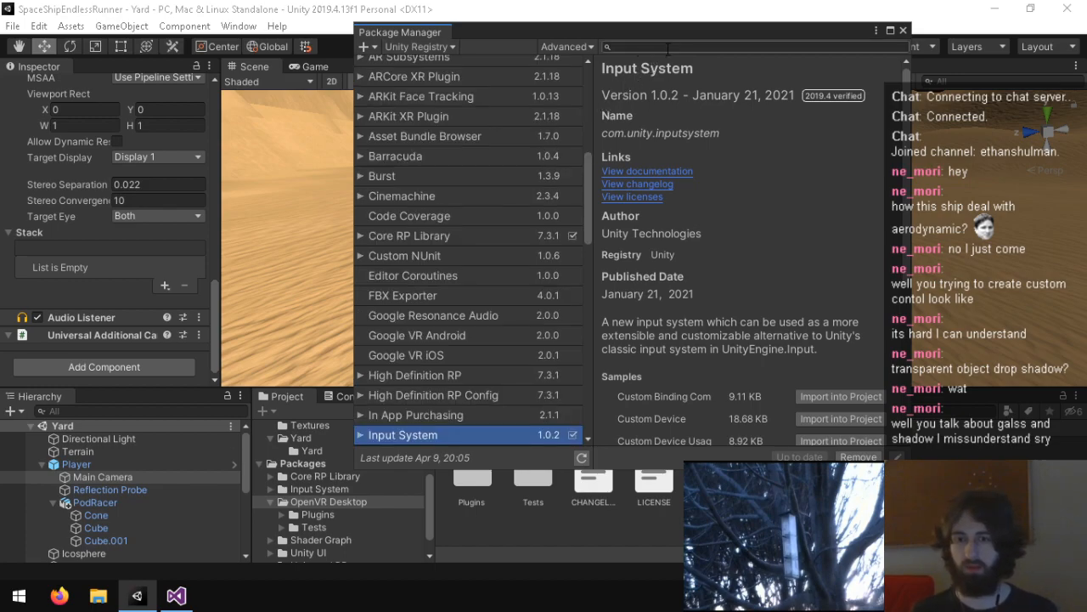
text(openvr)
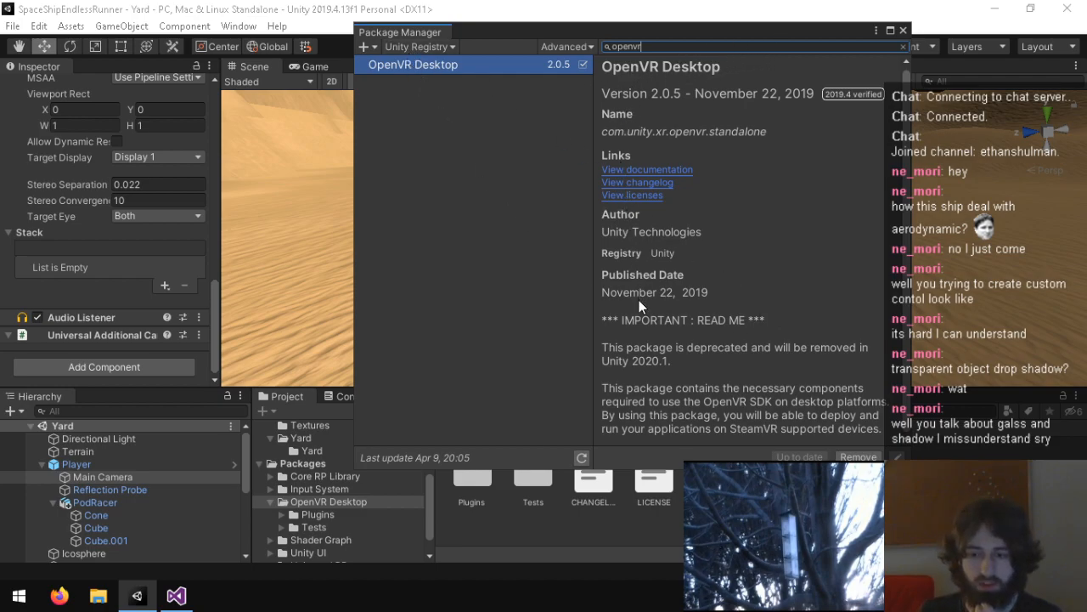
click(426, 70)
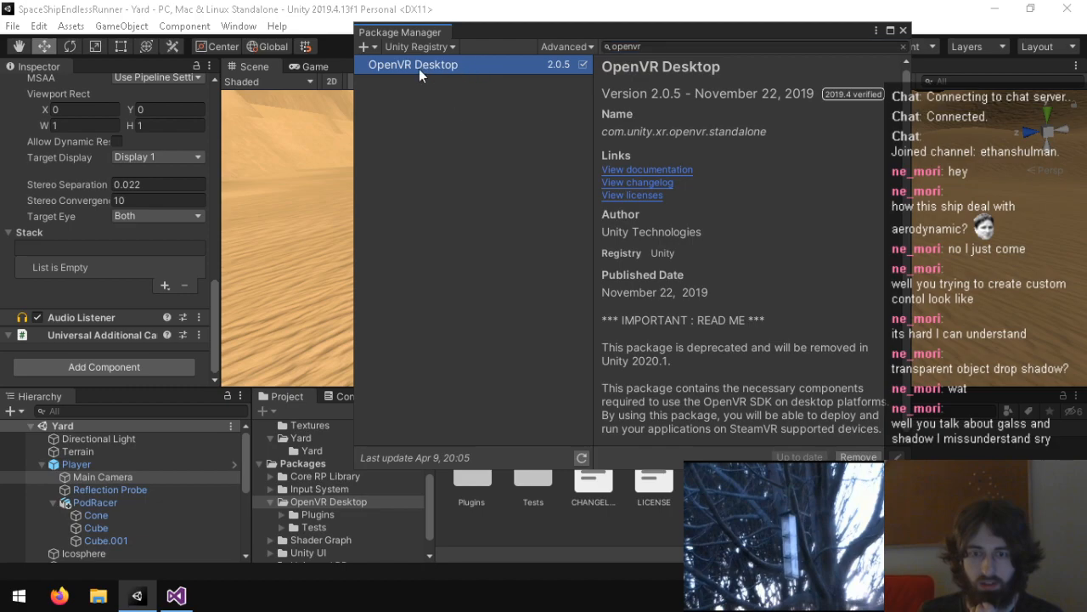
Step: View the options for adding a package and the available package sources, keeping Unity Registry
click(371, 48)
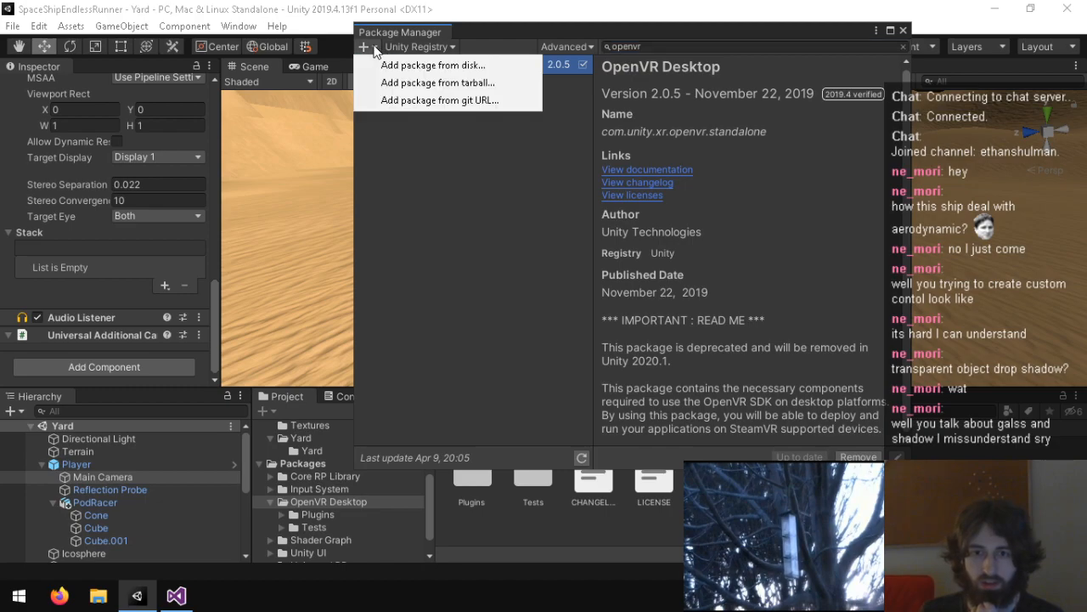
click(445, 82)
click(452, 48)
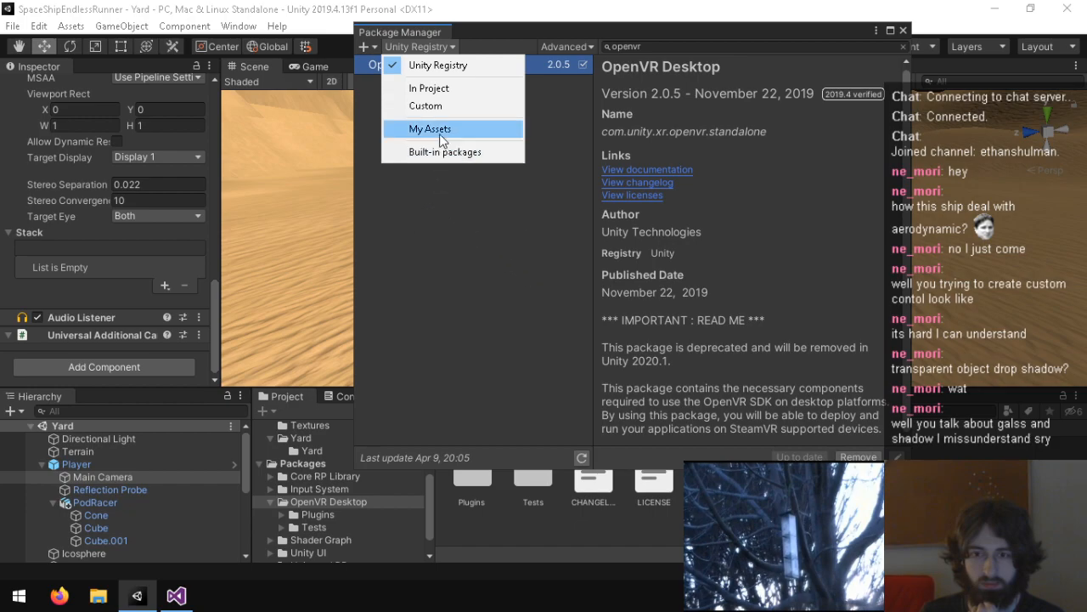
click(576, 137)
Step: Search the package registry for "vr" and "steam", then clear the search
key(BackSpace)
key(BackSpace)
key(BackSpace)
key(BackSpace)
key(BackSpace)
key(BackSpace)
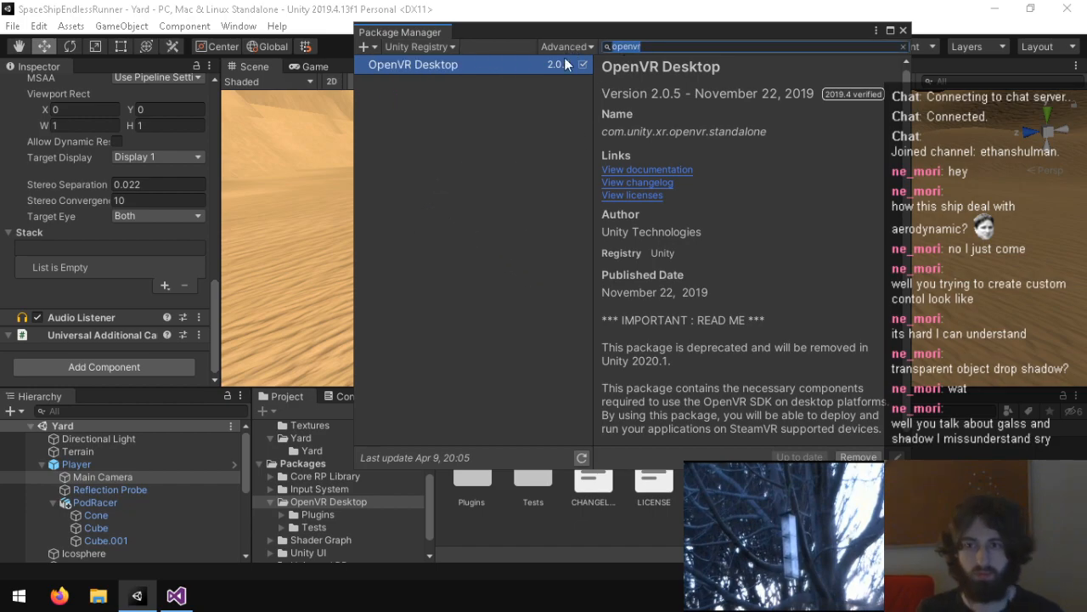
text(vr)
key(BackSpace)
key(BackSpace)
text(steam)
key(BackSpace)
key(BackSpace)
key(BackSpace)
key(BackSpace)
key(BackSpace)
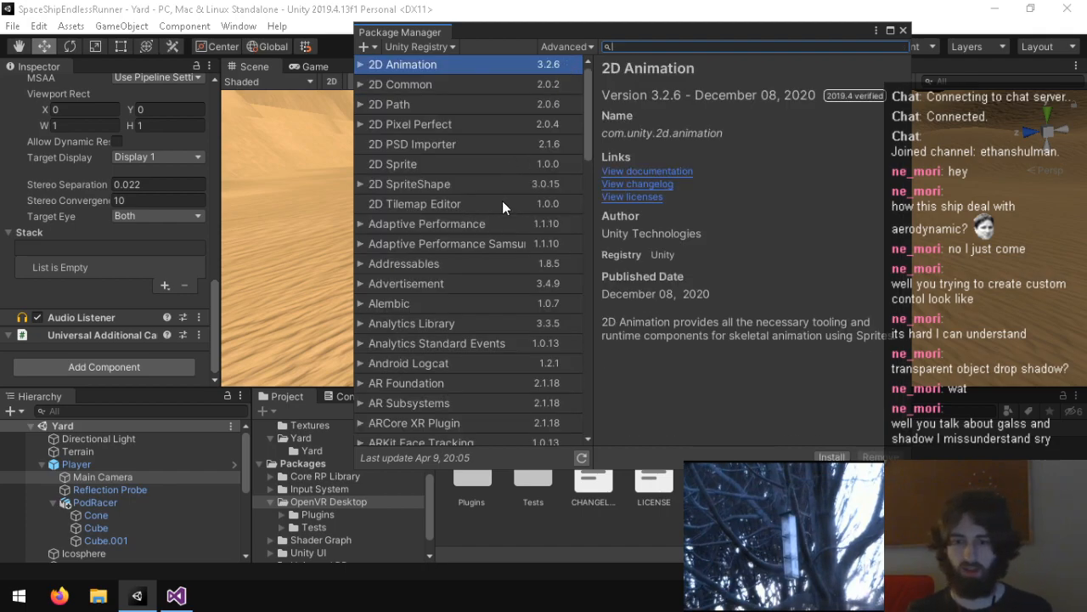
Step: Browse the full registry list, view the OpenVR Desktop package details, and close the Package Manager
scroll(502, 211, down, 15)
scroll(502, 211, up, 2)
scroll(501, 212, up, 2)
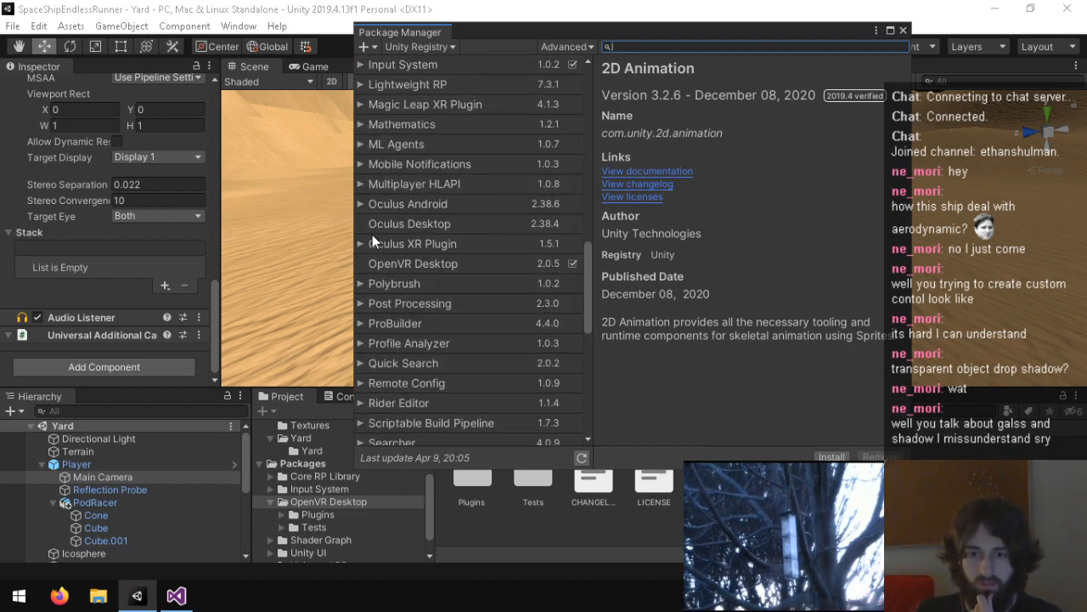
click(375, 266)
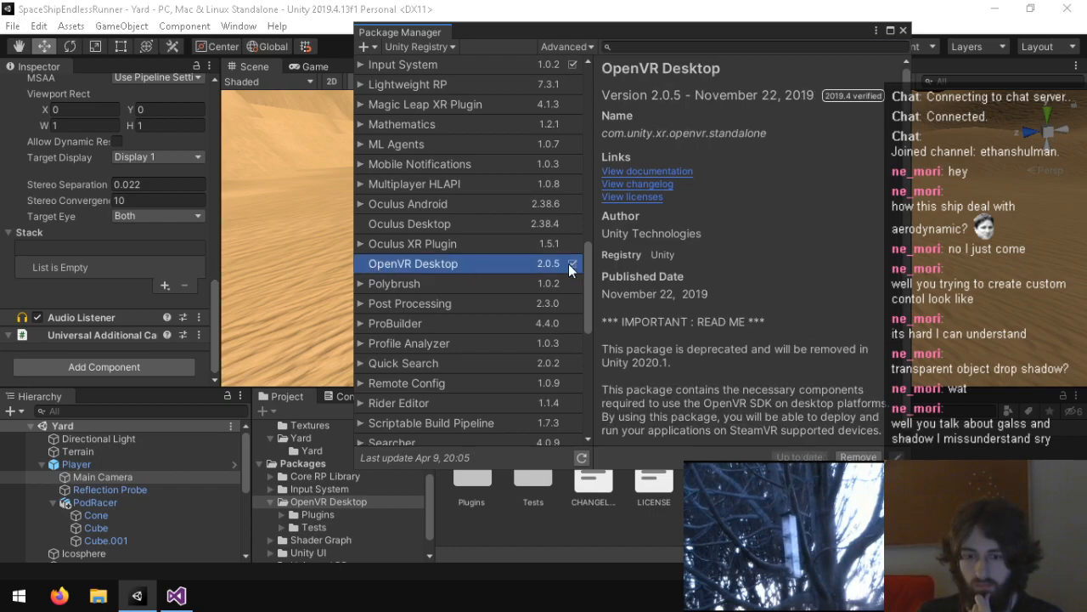
click(903, 29)
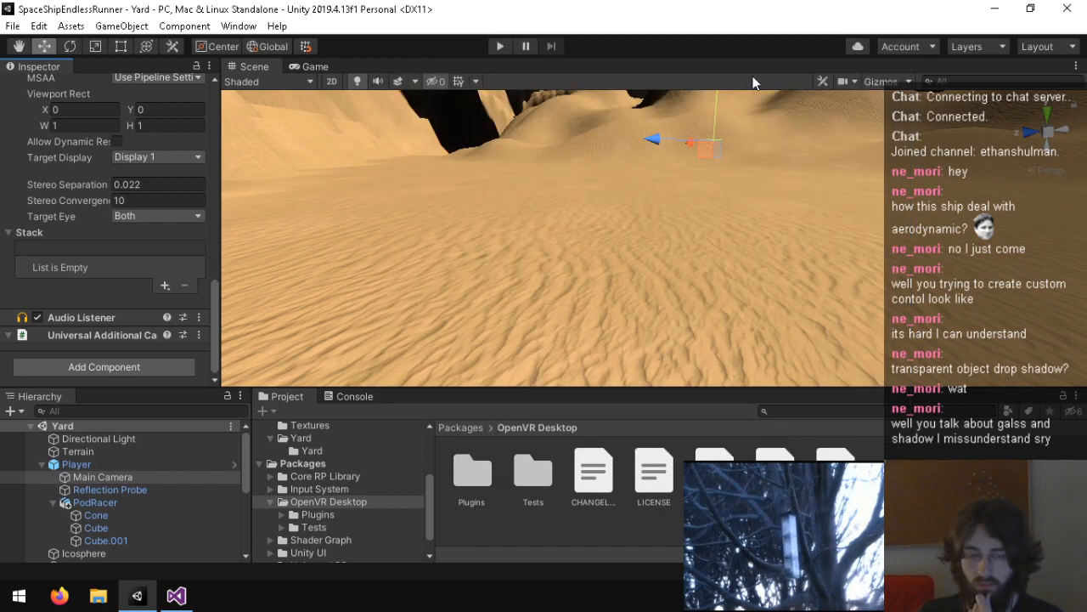
Step: Inspect the openvr_api import settings in the OpenVR Desktop package's Plugins/x86 folder, then return to the Packages root
double_click(472, 472)
double_click(595, 472)
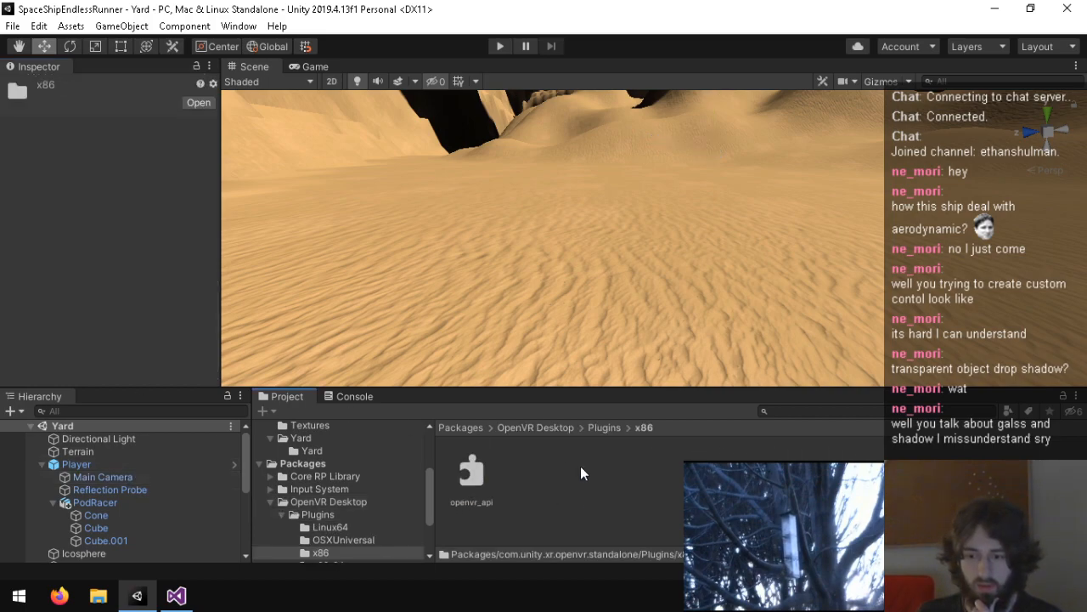
click(475, 484)
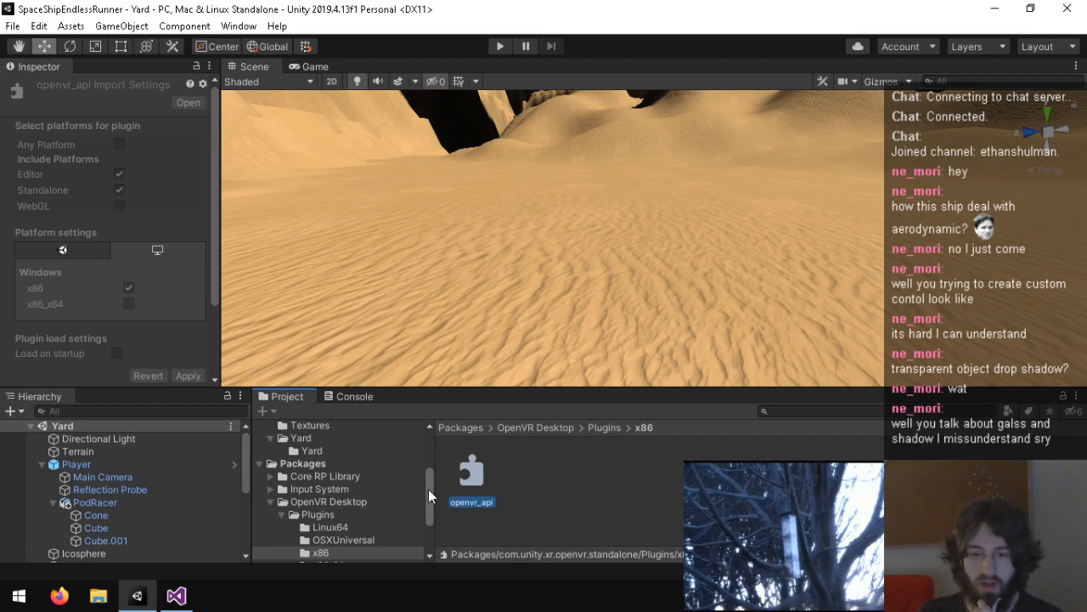
click(335, 516)
click(363, 502)
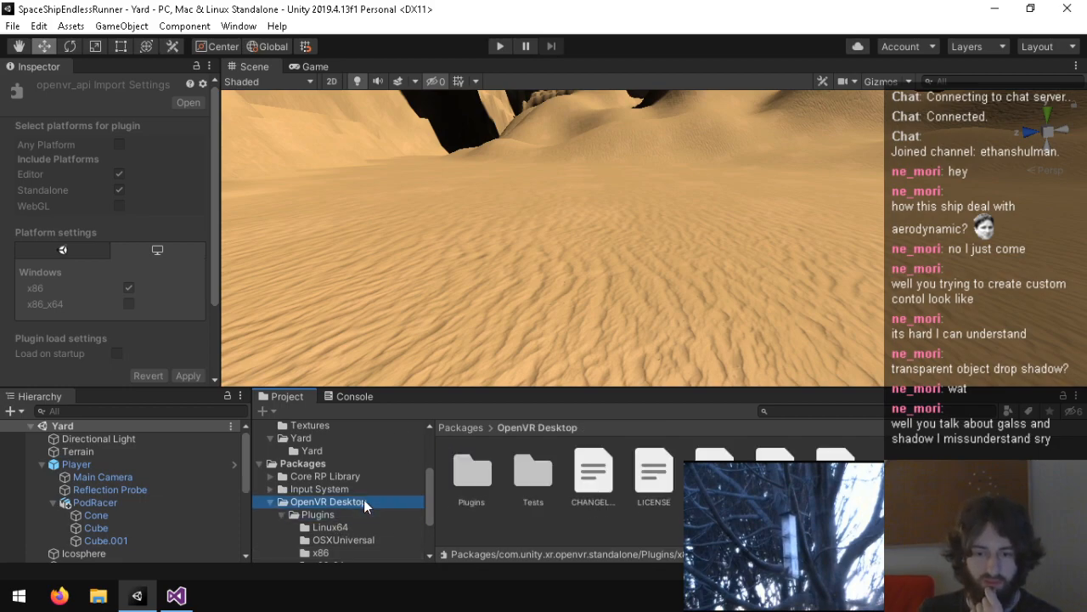
click(271, 500)
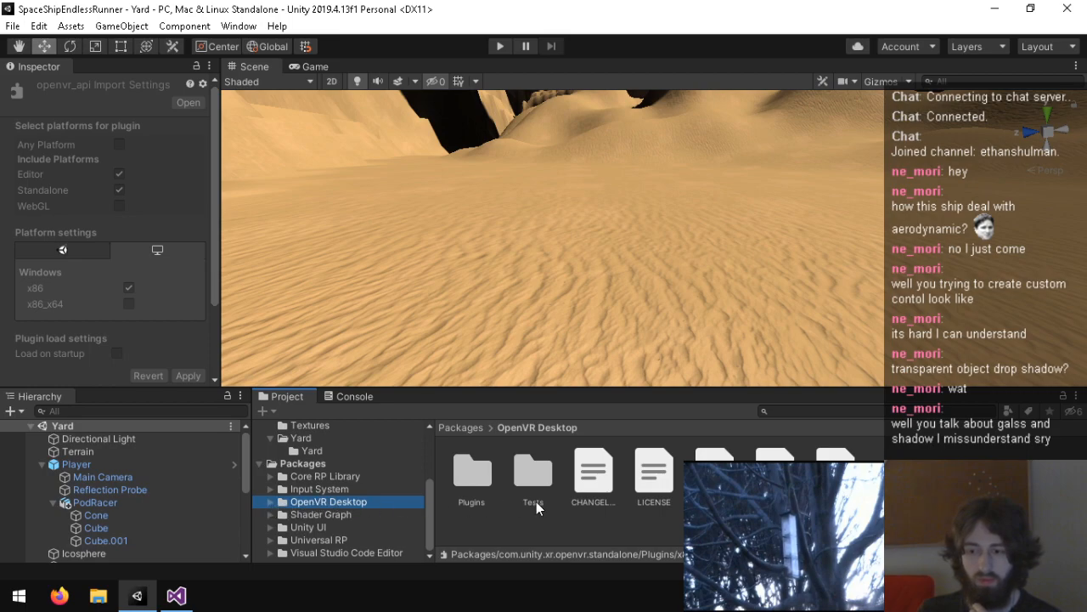
click(303, 465)
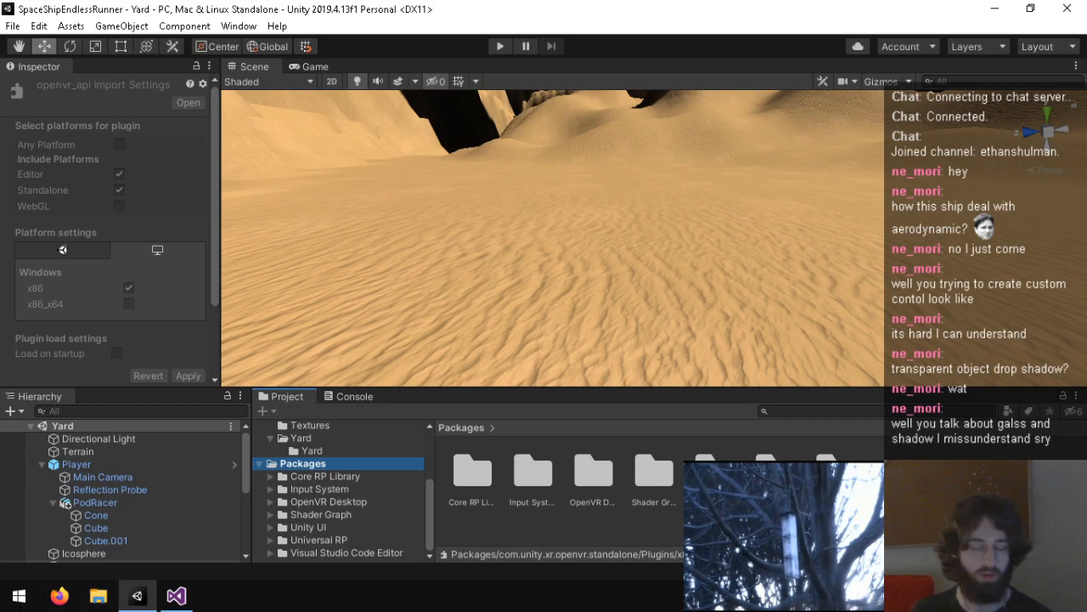
right_click(98, 595)
click(81, 501)
click(299, 54)
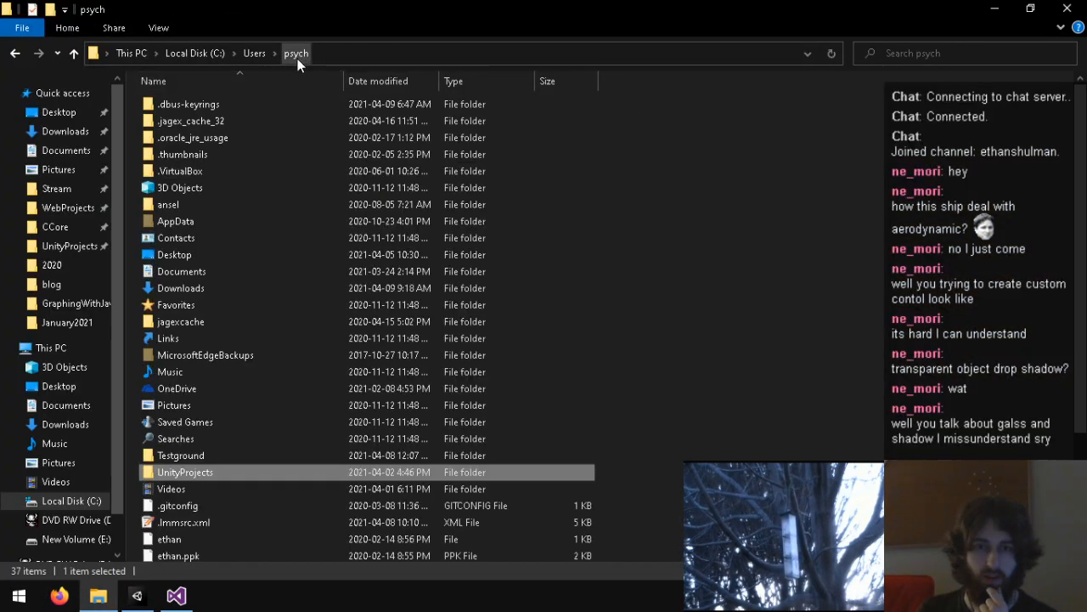
double_click(189, 456)
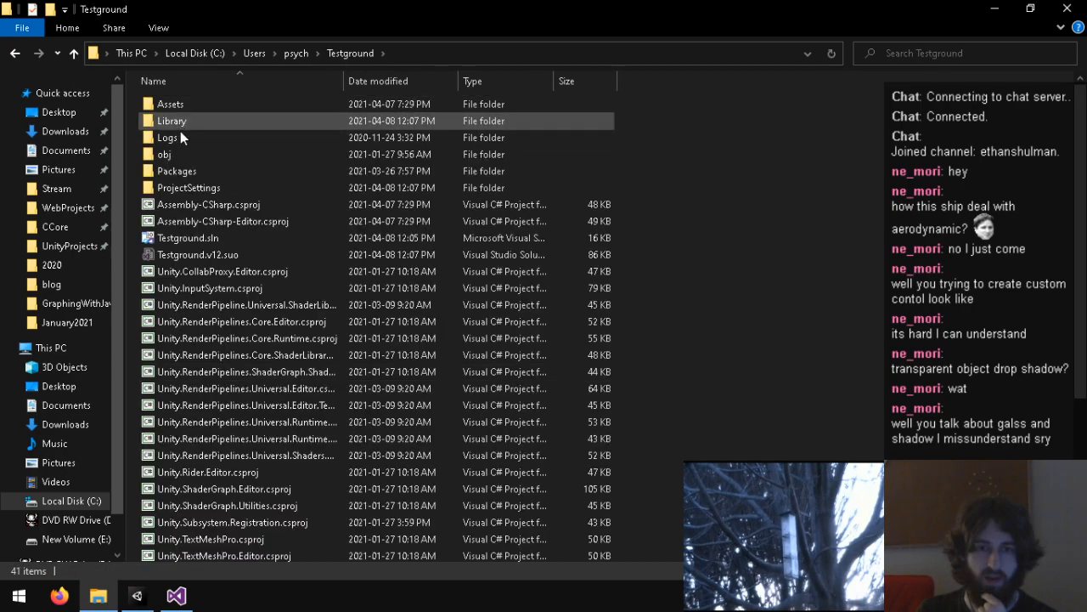
double_click(189, 171)
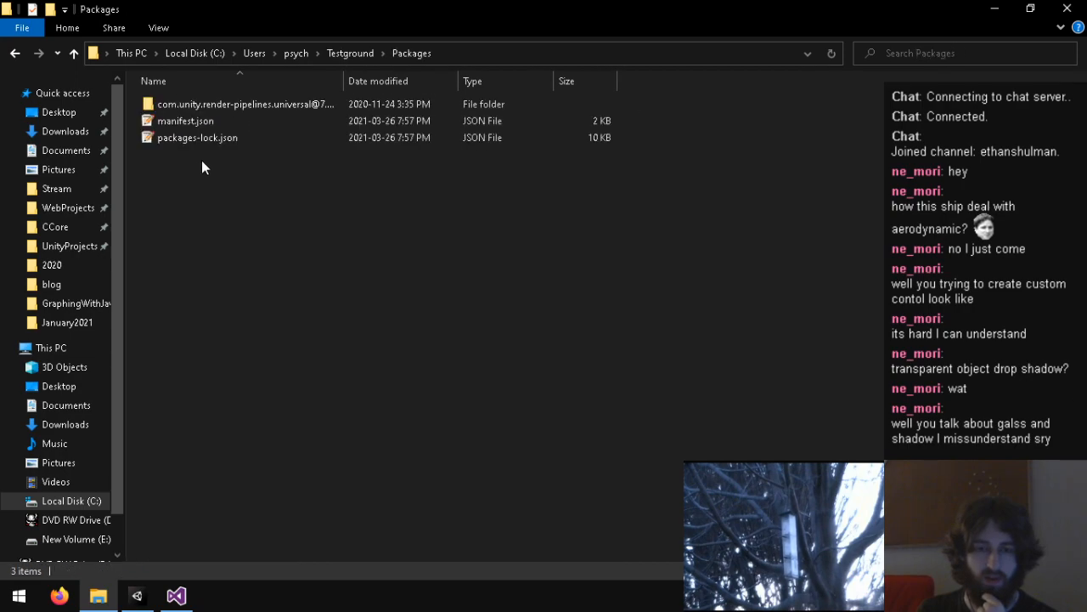
double_click(274, 104)
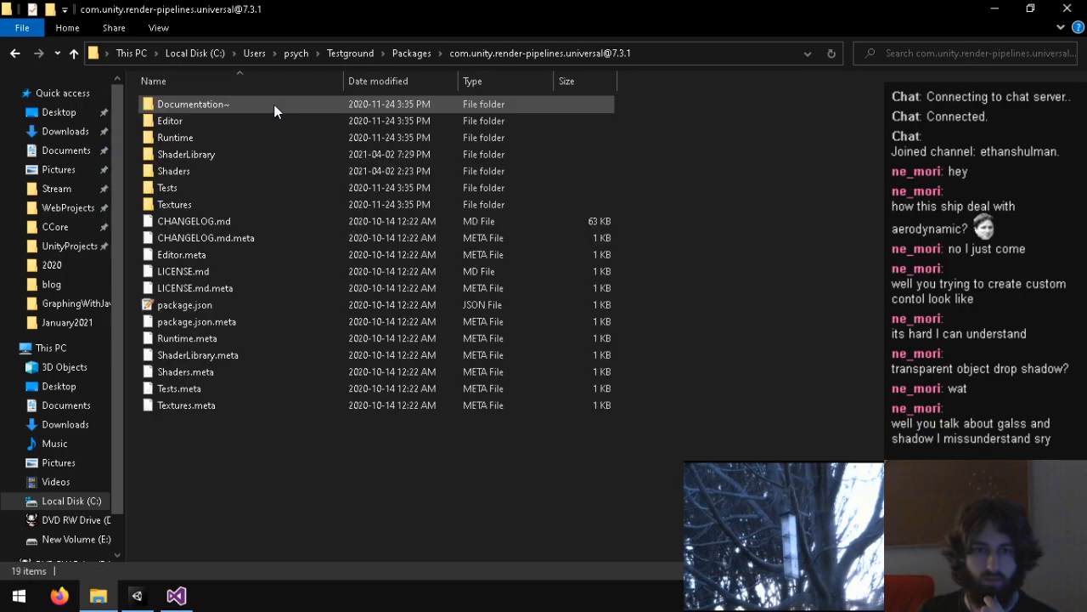
click(352, 53)
double_click(251, 183)
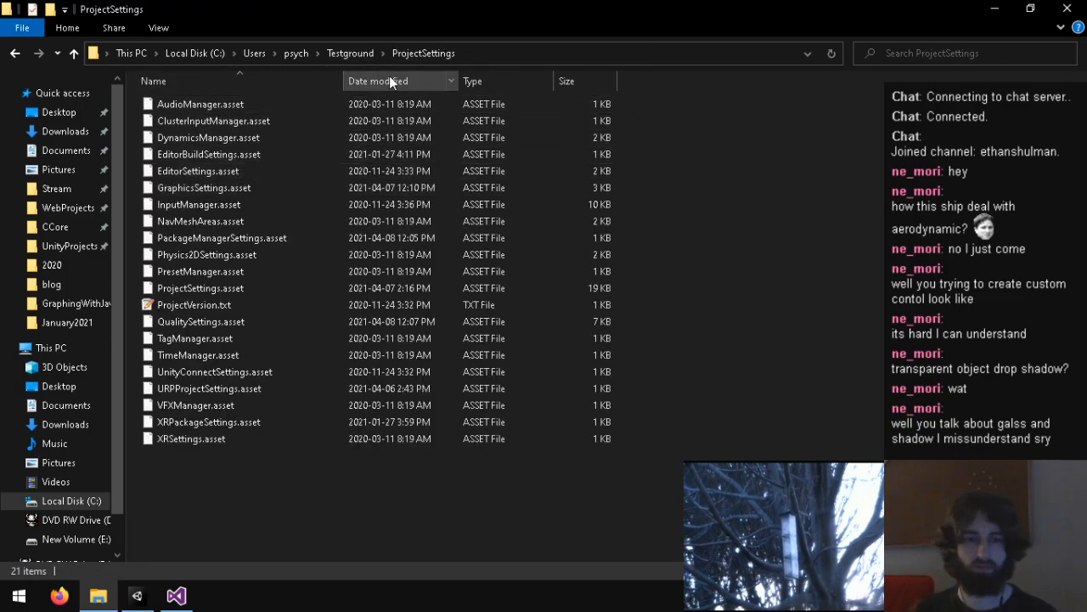
click(353, 53)
double_click(204, 124)
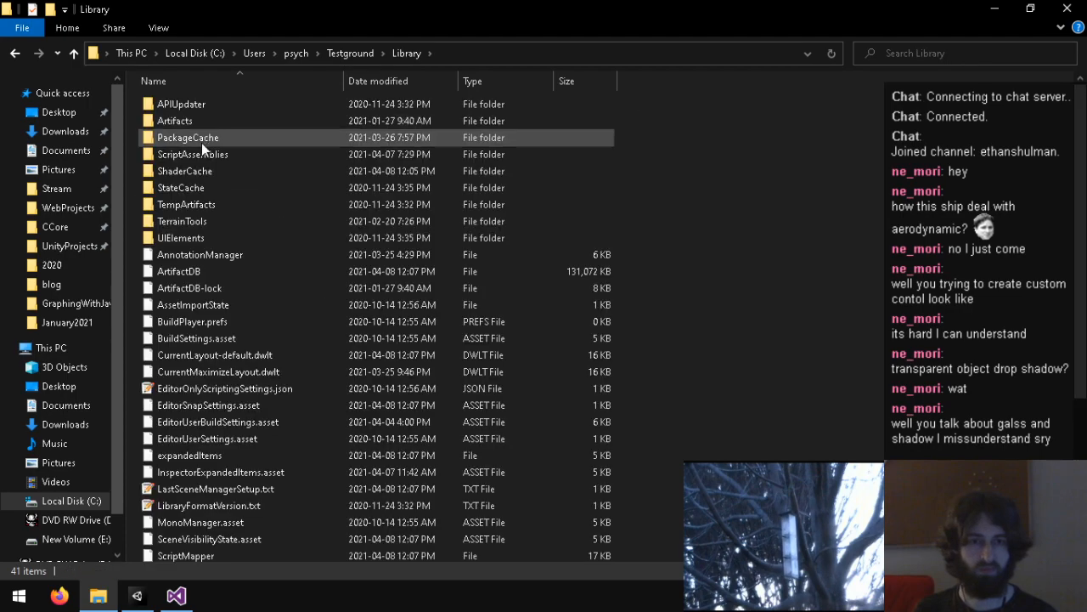
double_click(207, 138)
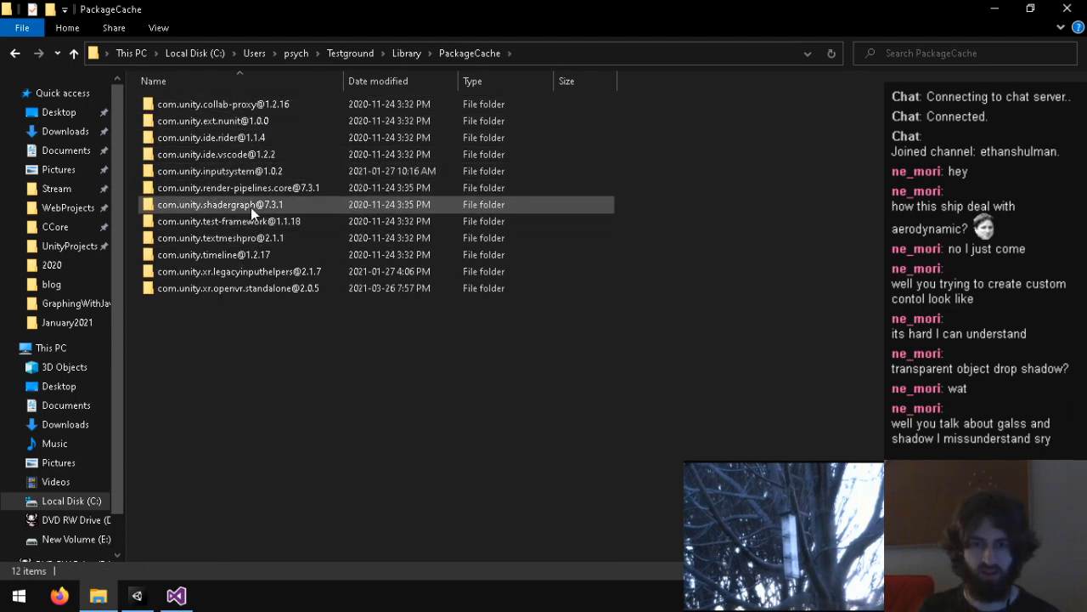
click(259, 293)
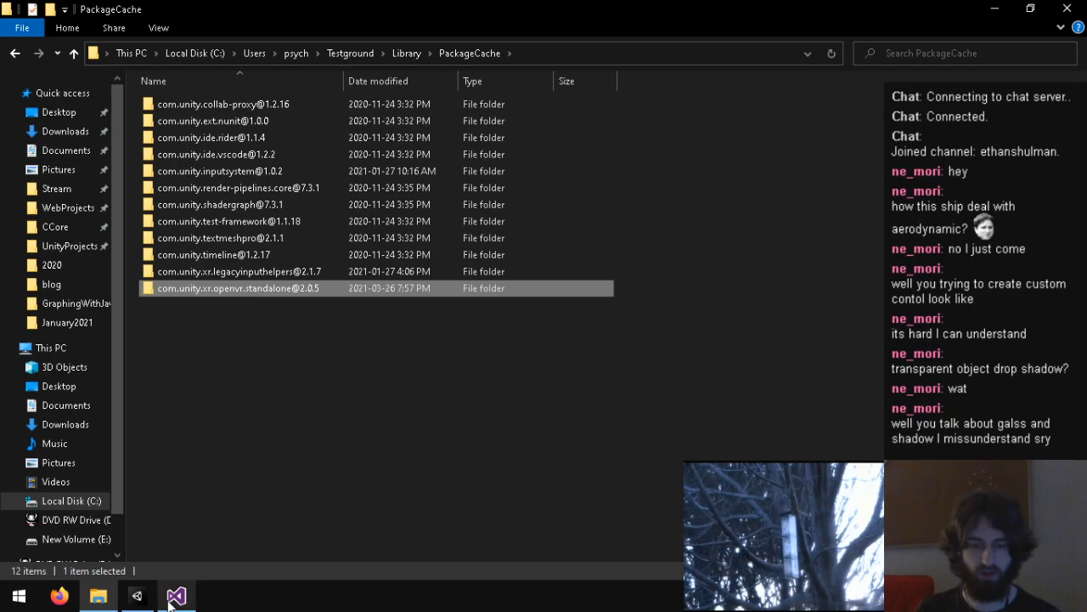
click(137, 596)
click(356, 501)
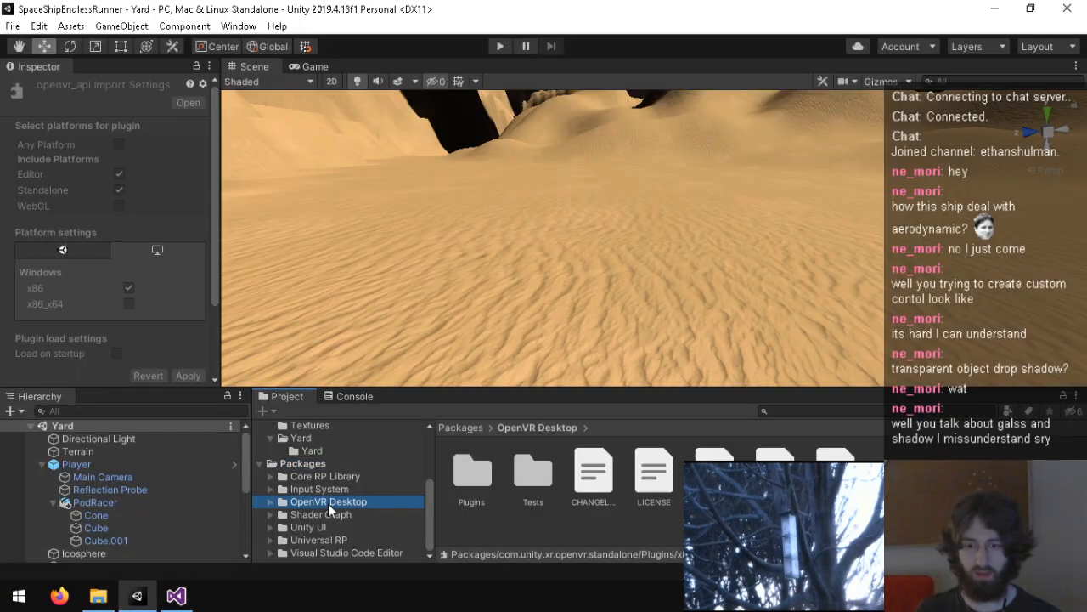
right_click(606, 536)
click(701, 161)
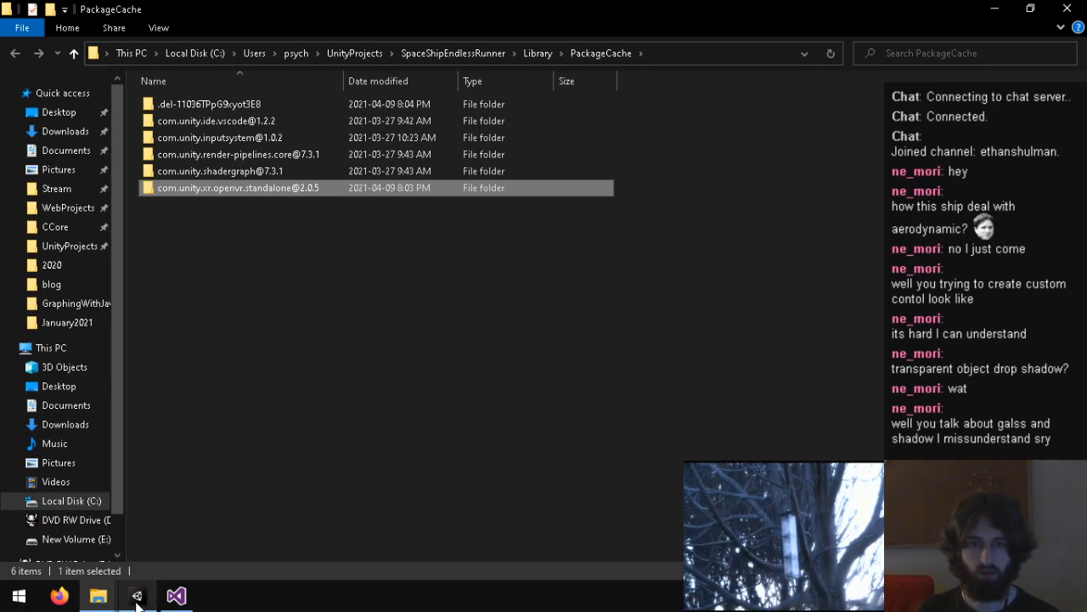
double_click(268, 195)
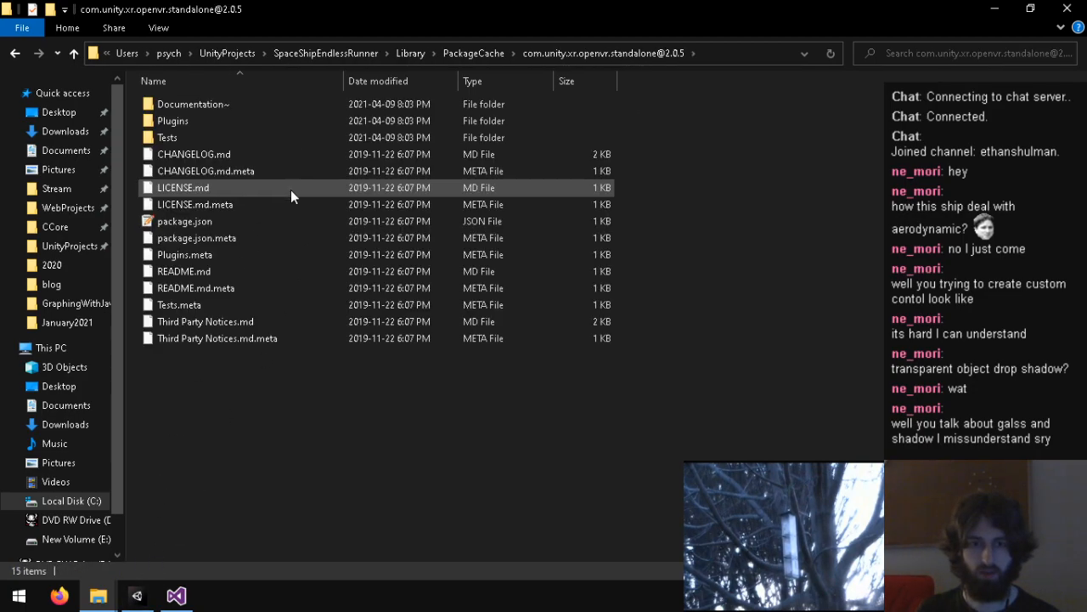
click(139, 595)
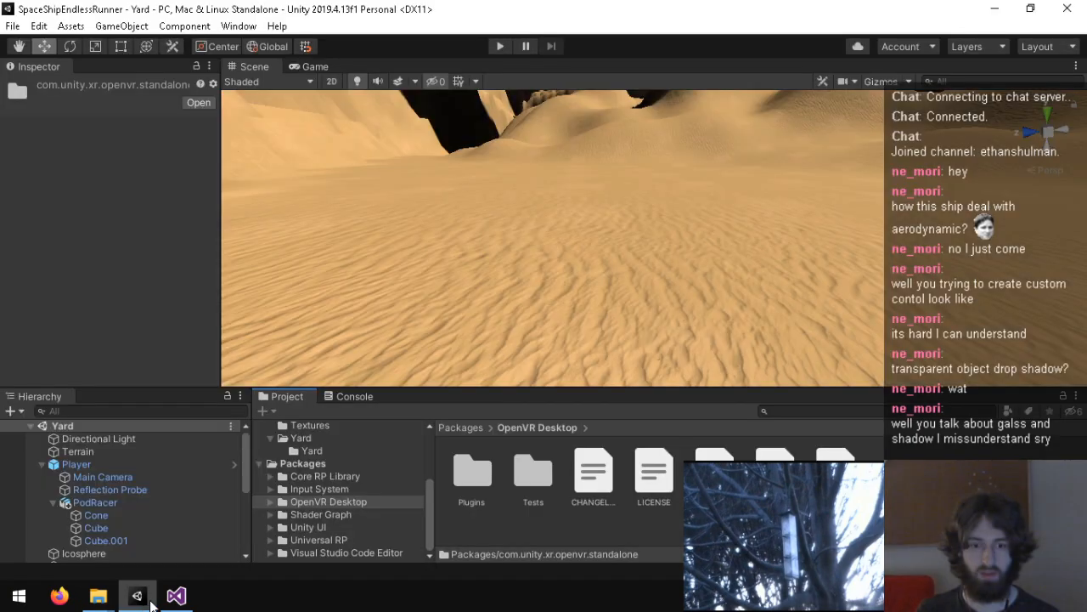
click(107, 563)
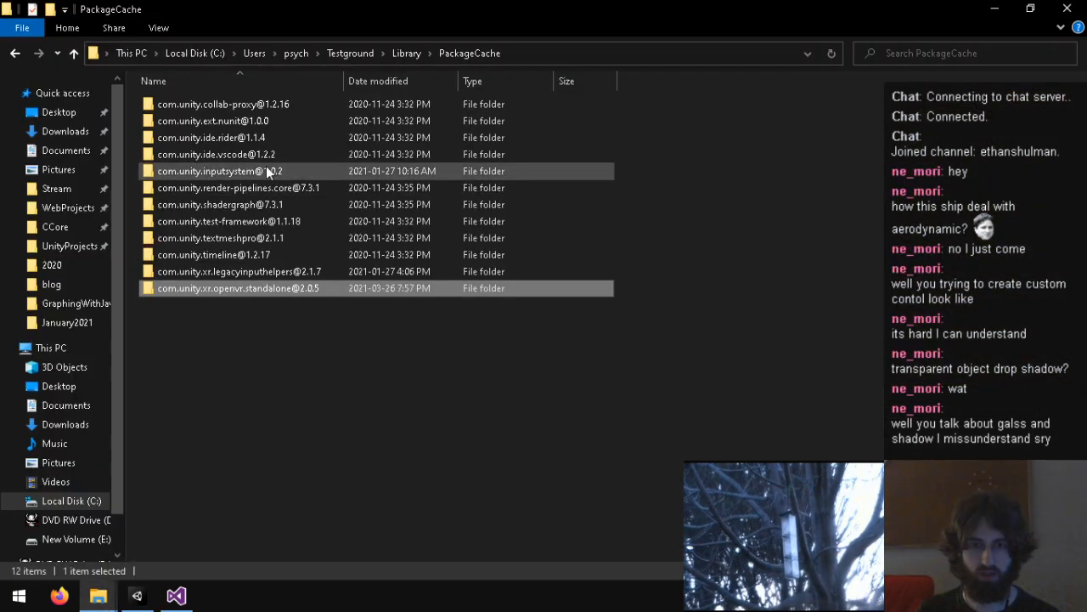
double_click(208, 288)
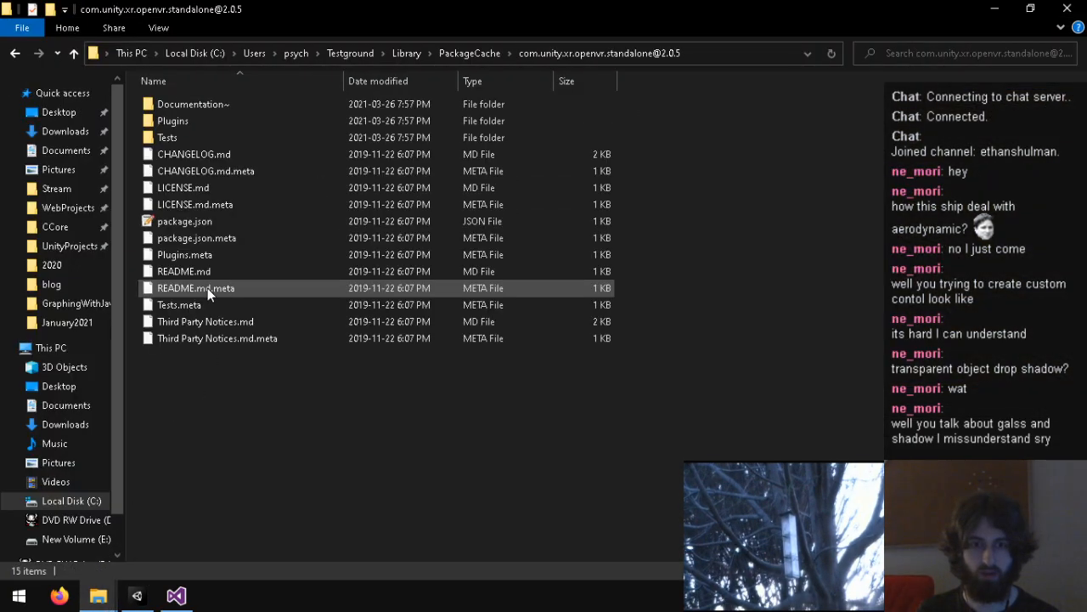
double_click(180, 121)
double_click(201, 153)
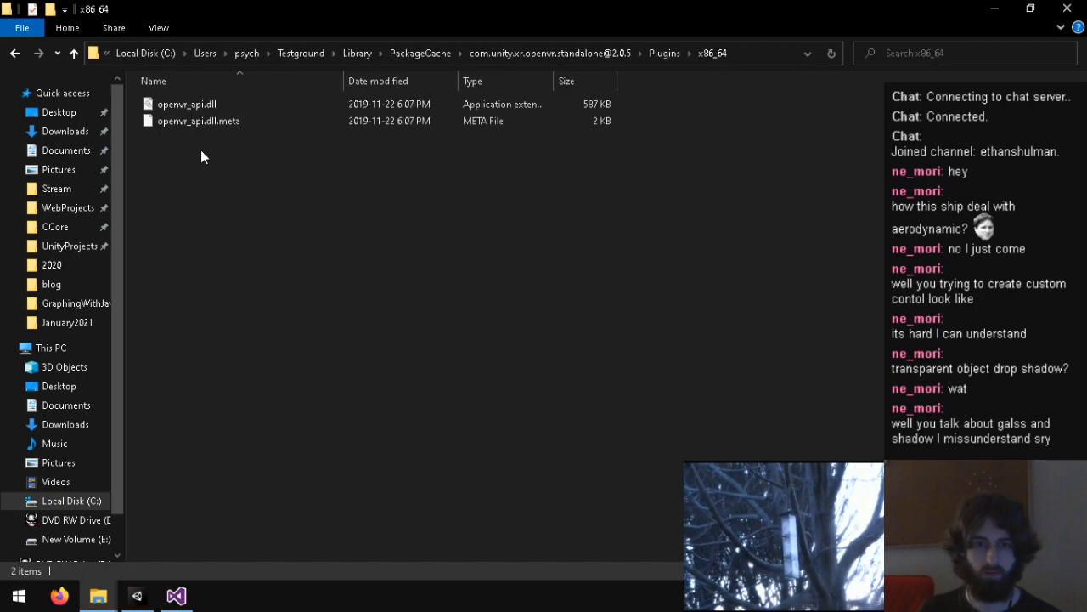
click(664, 53)
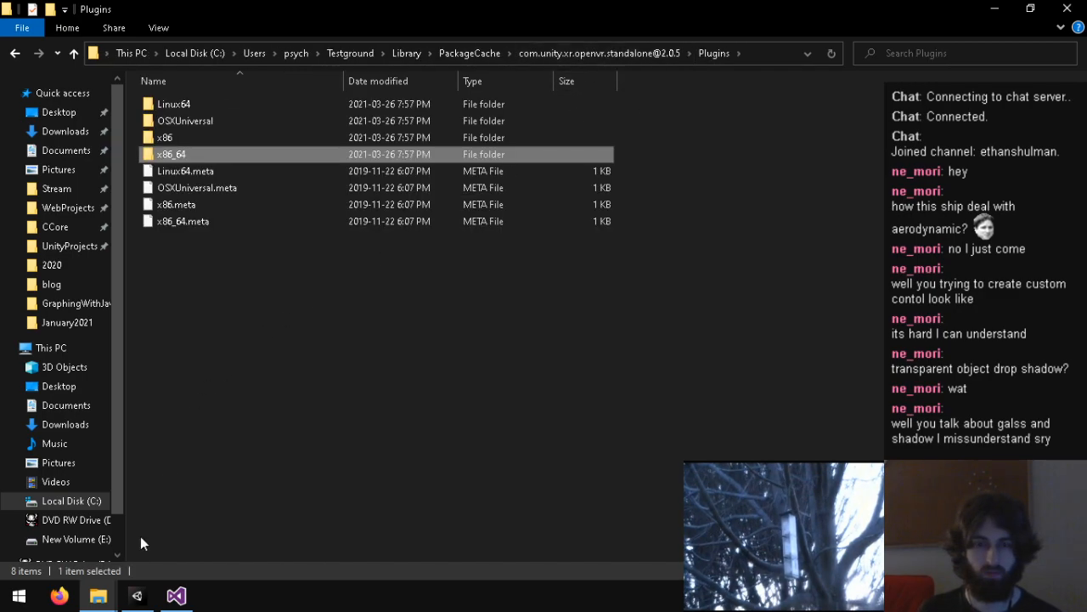
Step: Switch to SpaceShipEndlessRunner's OpenVR package folder, inspect its Plugins x86 folder, and close both File Explorer windows
mouse_move(97, 595)
click(238, 538)
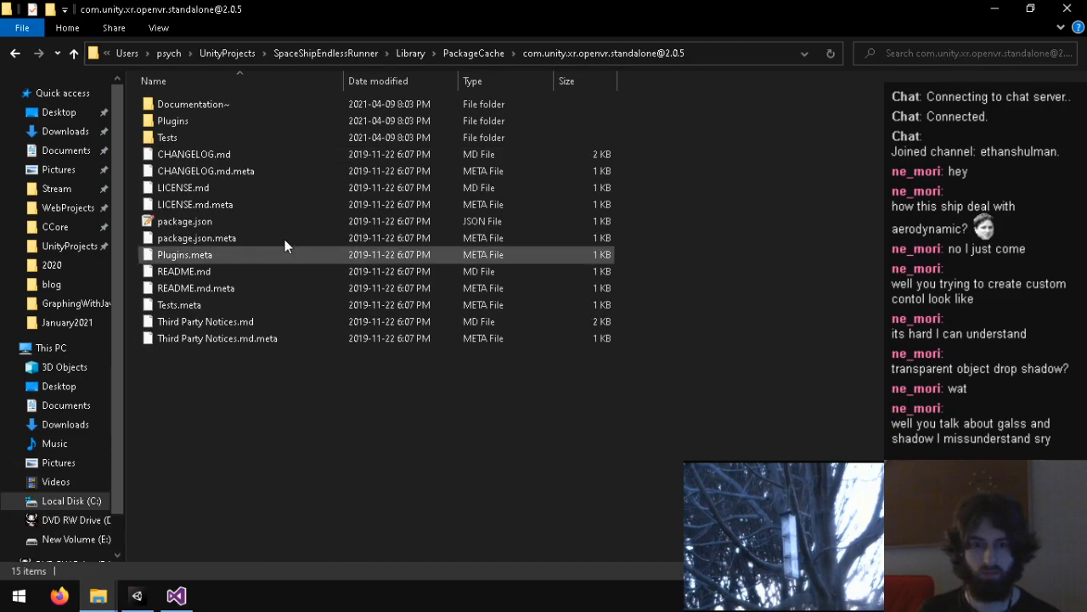
double_click(224, 122)
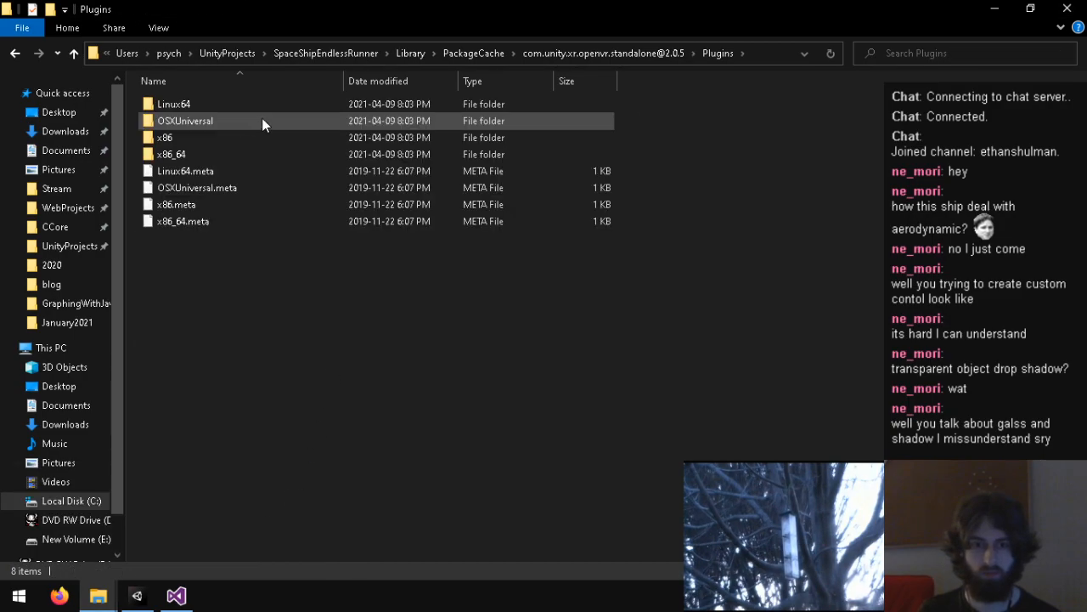
double_click(227, 136)
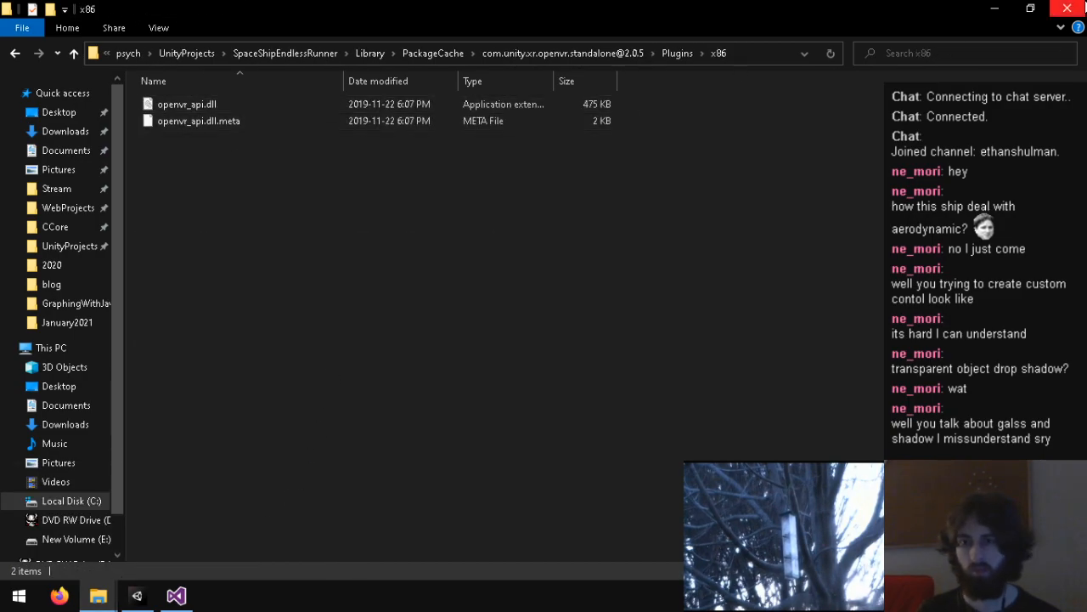
click(1067, 8)
click(1067, 9)
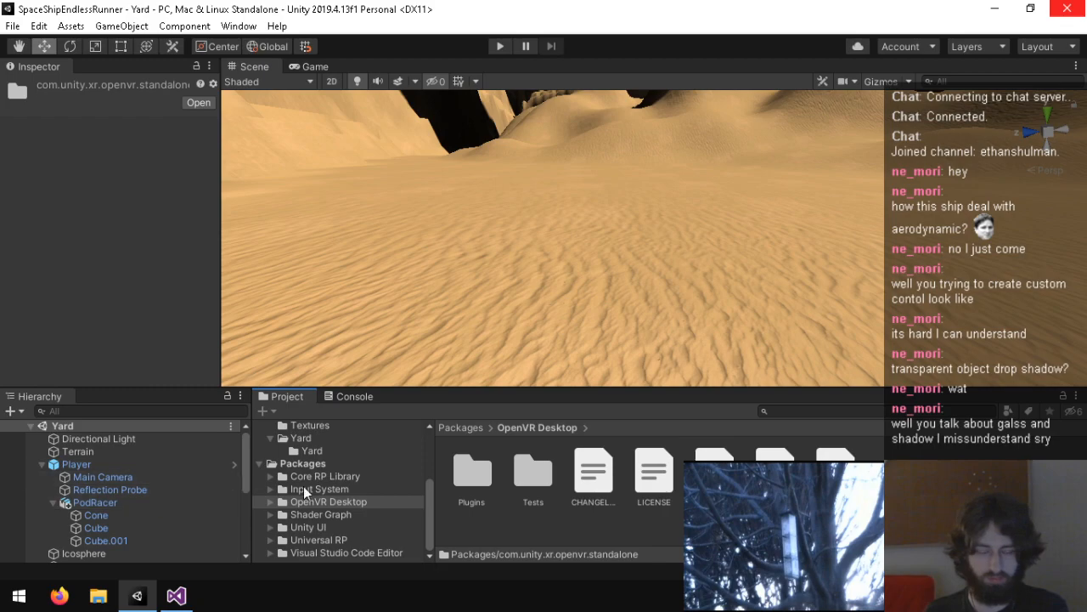
Step: Open the UnityProjects folder in a new File Explorer window, go up one folder, and open the Testground project folder
right_click(555, 523)
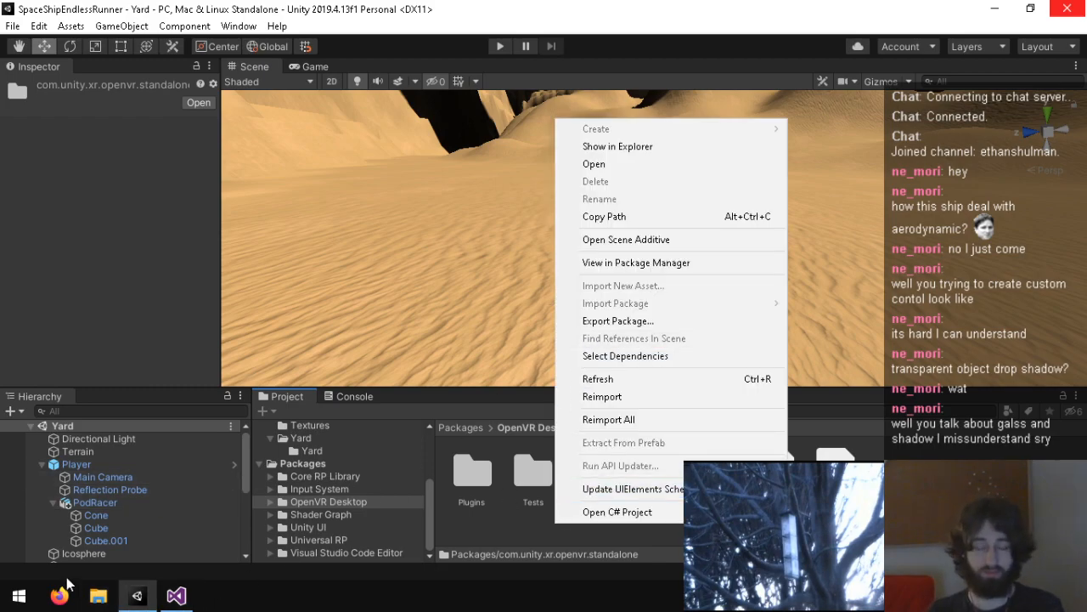
right_click(98, 596)
click(70, 500)
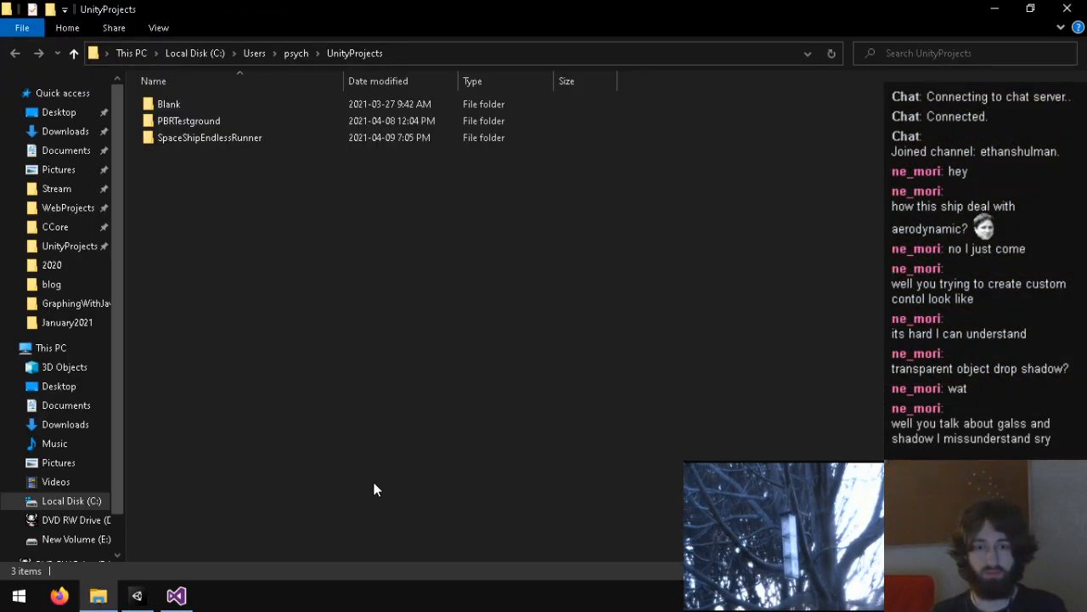
click(298, 53)
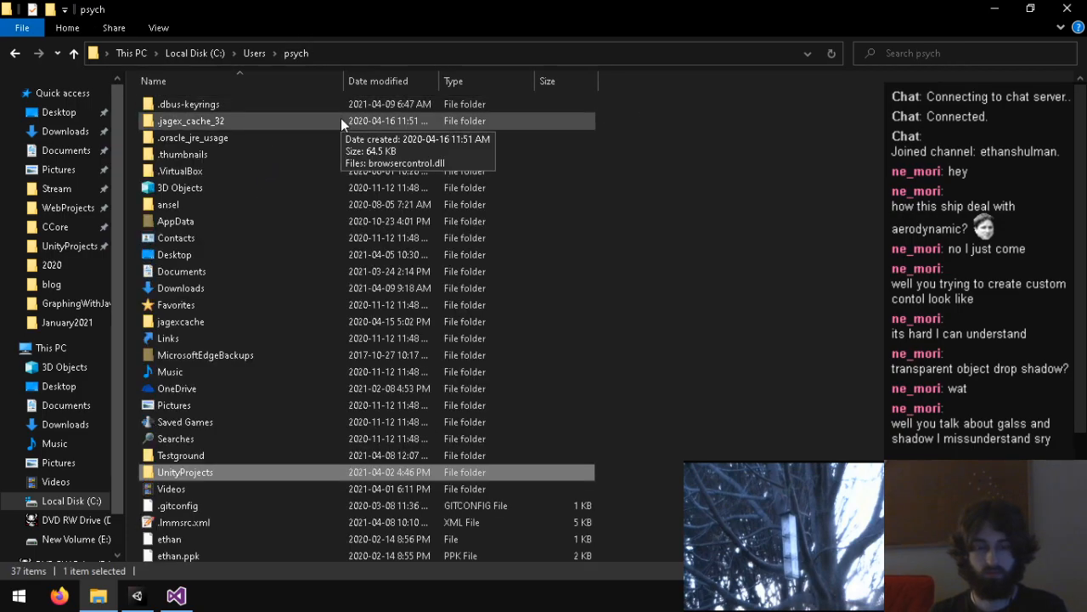
double_click(193, 456)
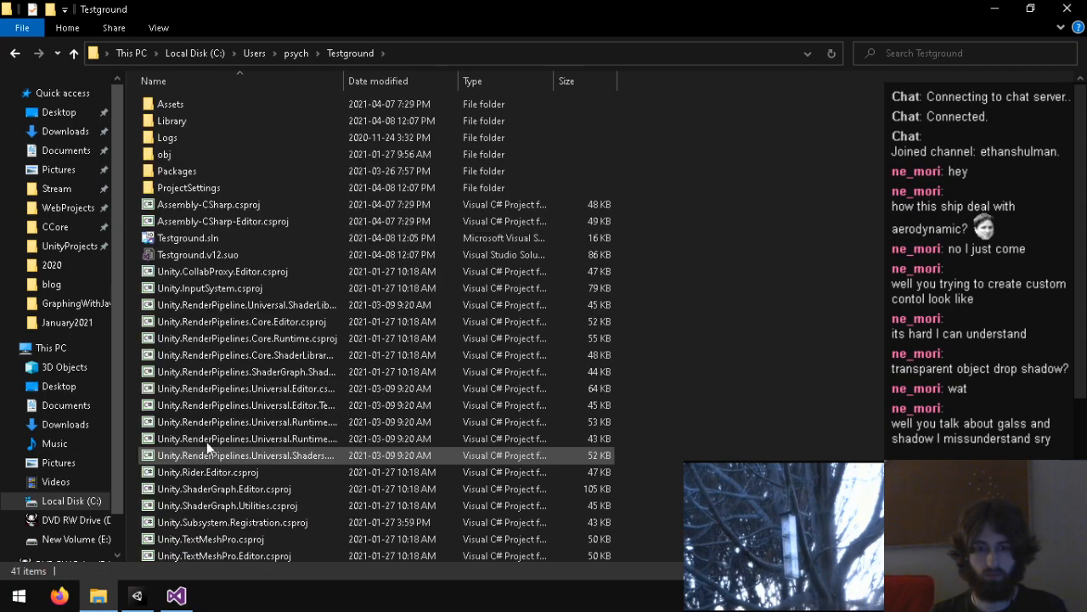
Step: Check Testground's ProjectSettings folder, return to the project folder, and open its Library/PackageCache folder
click(197, 191)
double_click(197, 194)
click(349, 54)
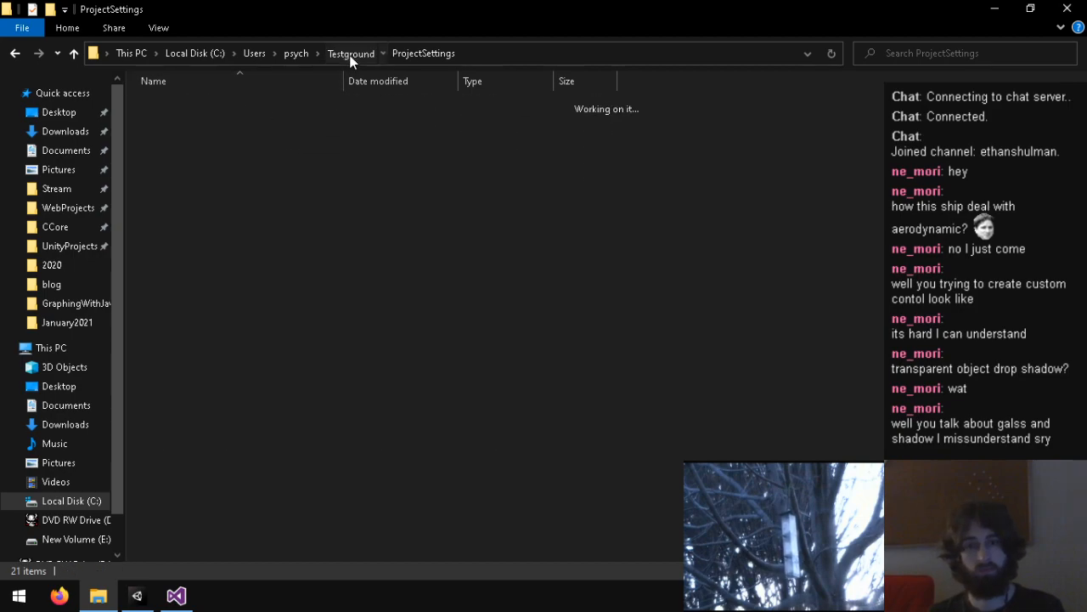
double_click(195, 122)
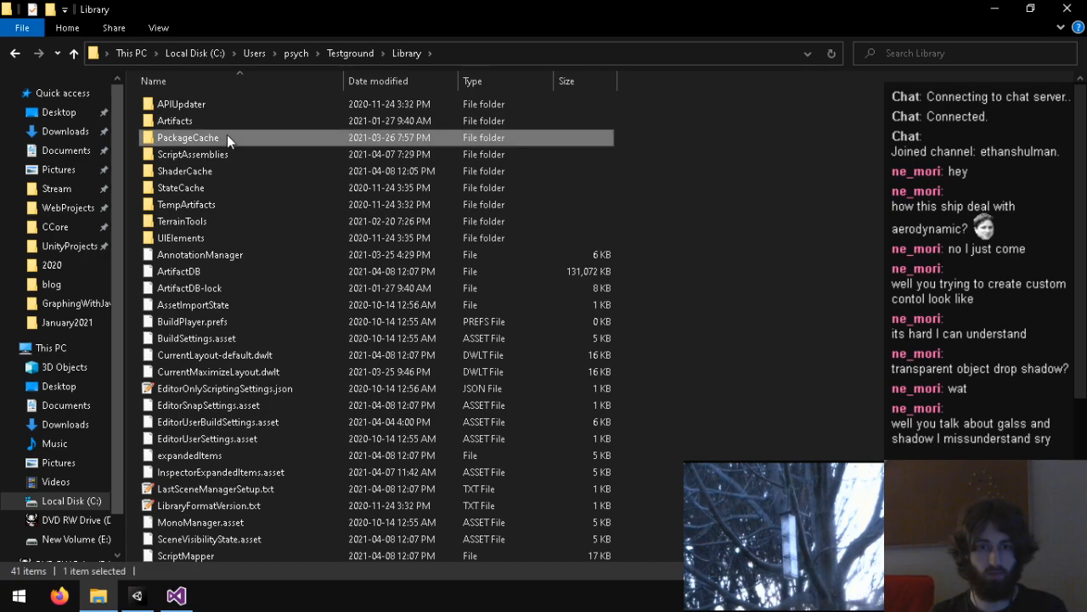
double_click(227, 137)
click(256, 138)
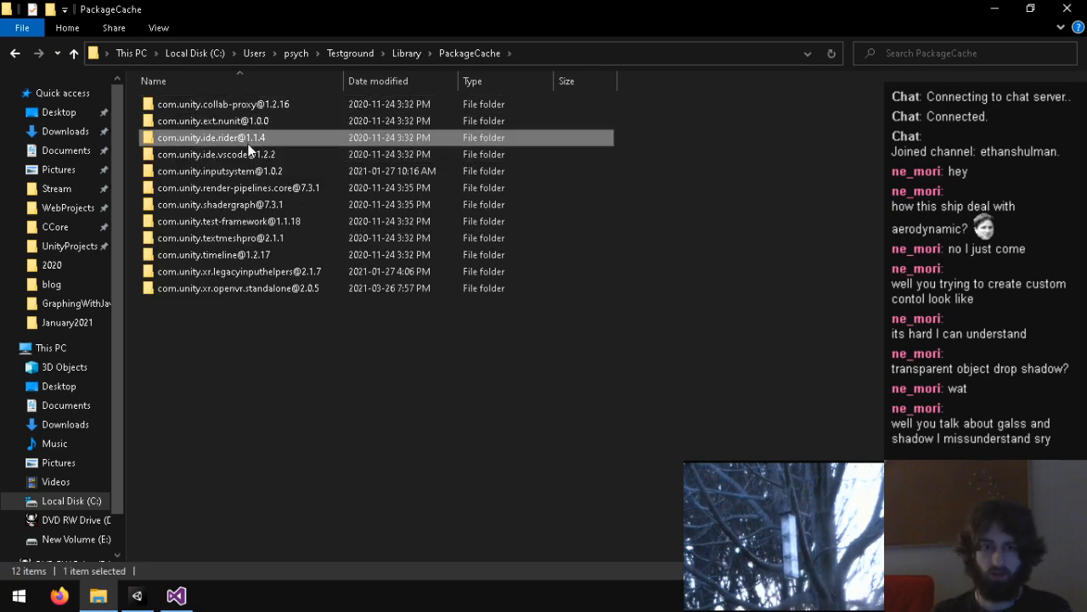
click(262, 170)
click(270, 186)
click(281, 220)
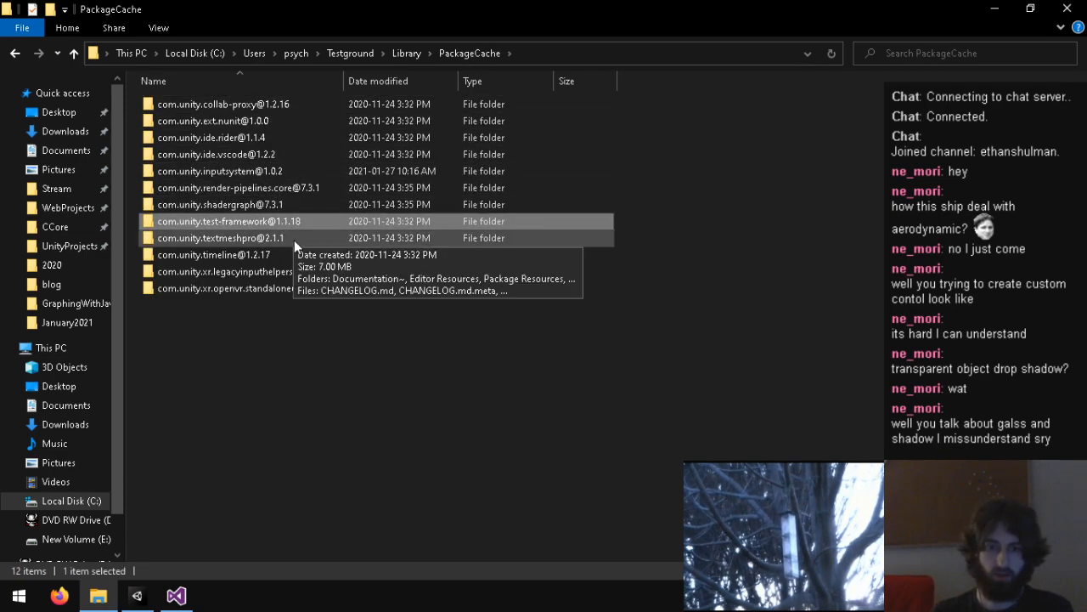
click(299, 254)
click(329, 277)
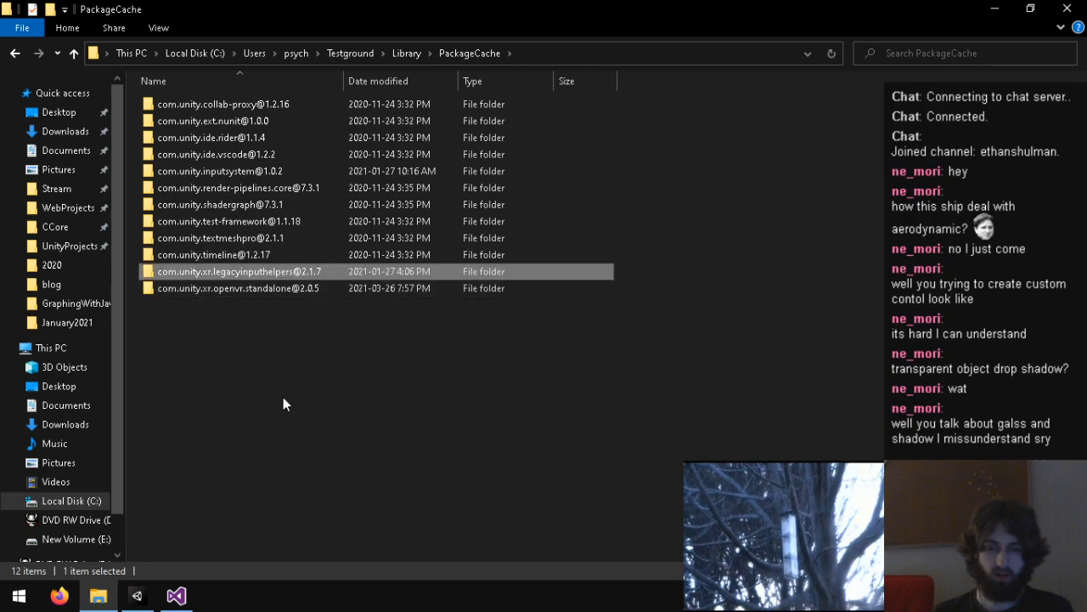
click(149, 603)
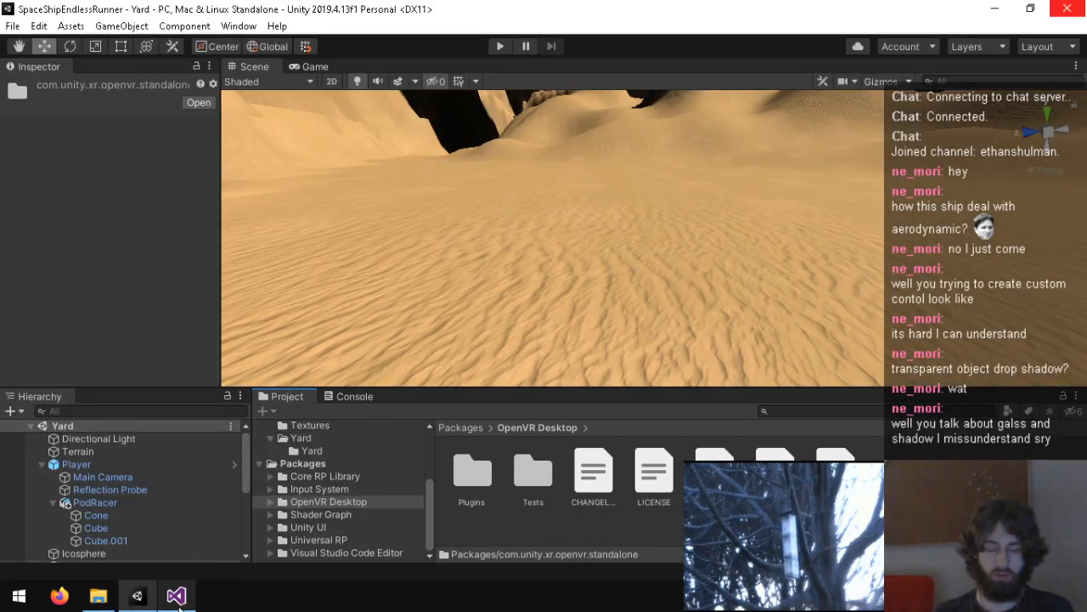
click(180, 604)
click(149, 603)
click(152, 603)
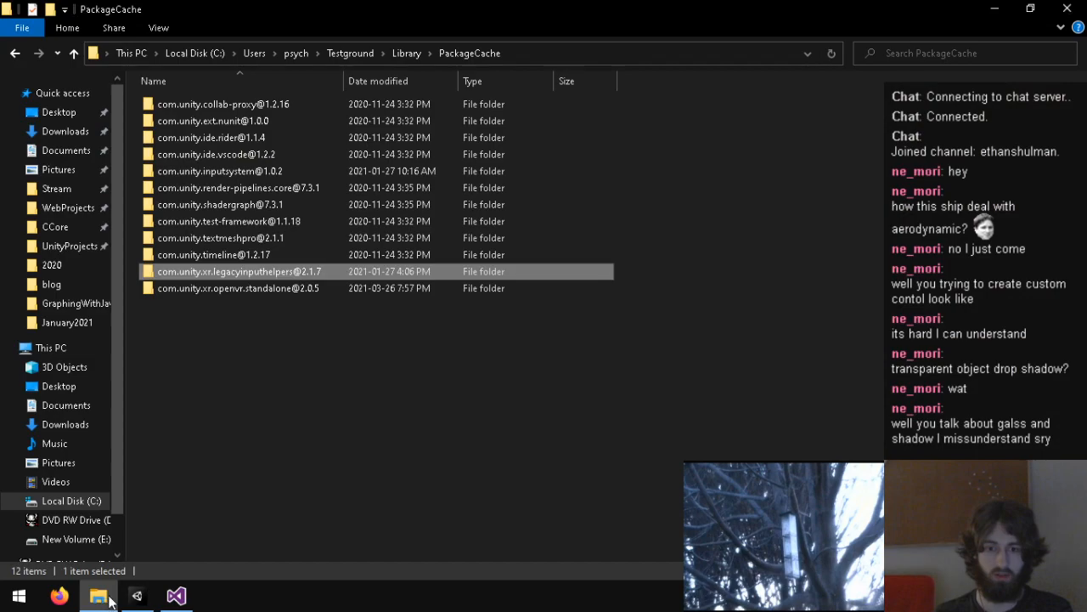
click(151, 601)
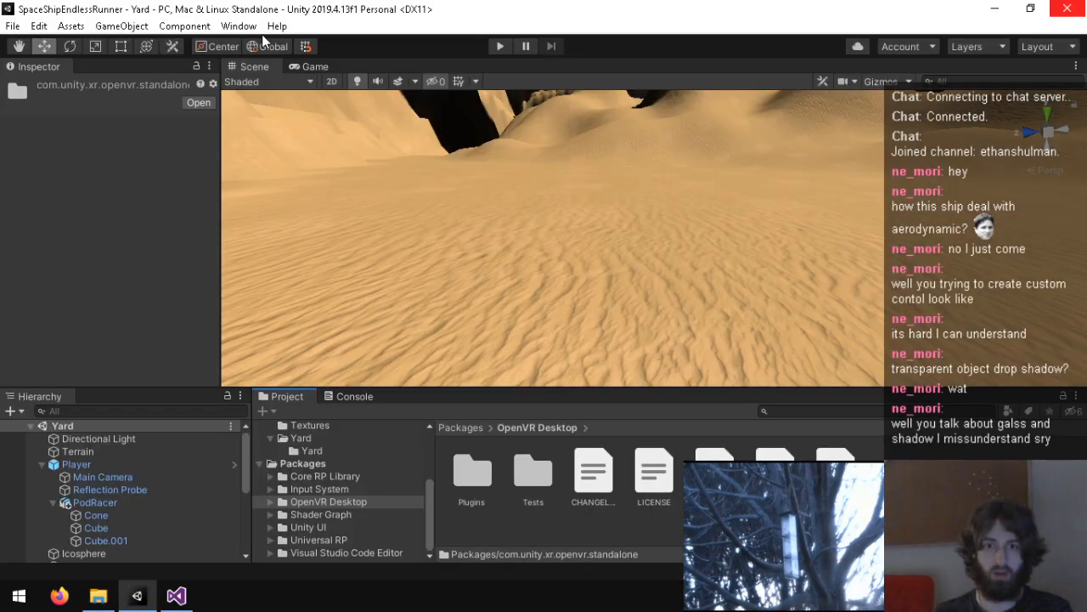
click(241, 26)
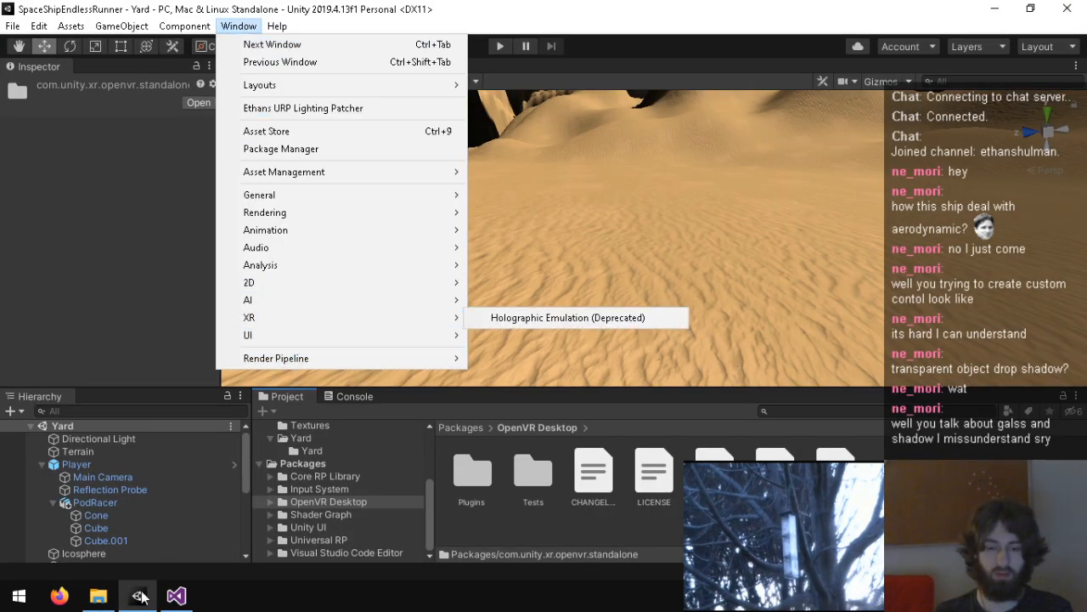
click(149, 589)
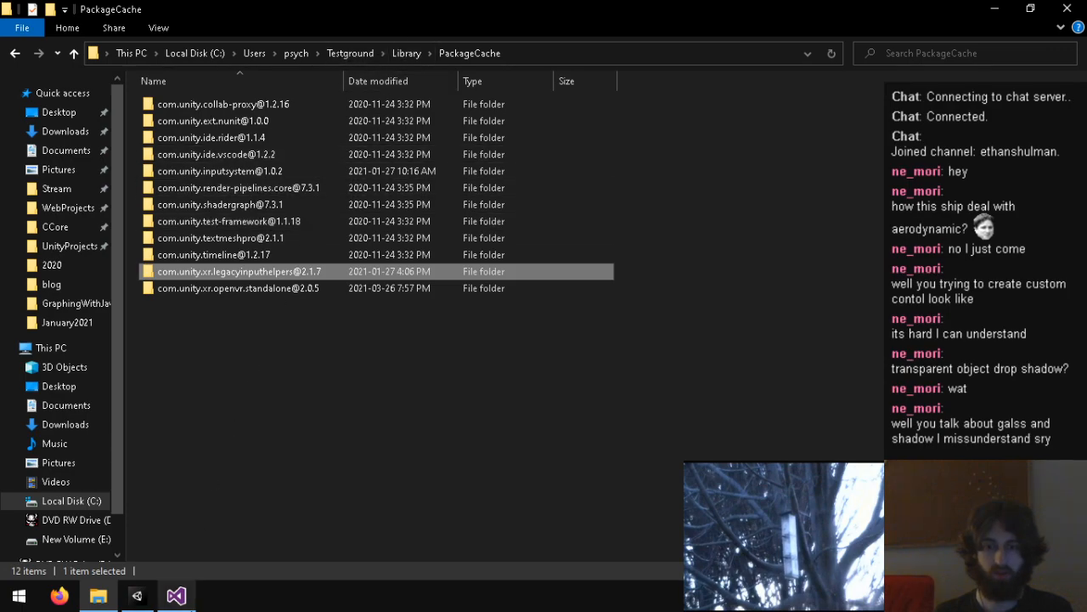
Step: Switch to Unity and reveal the OpenVR Desktop package in SpaceShipEndlessRunner's PackageCache folder to compare its packages with Testground's
click(176, 594)
click(137, 594)
right_click(496, 529)
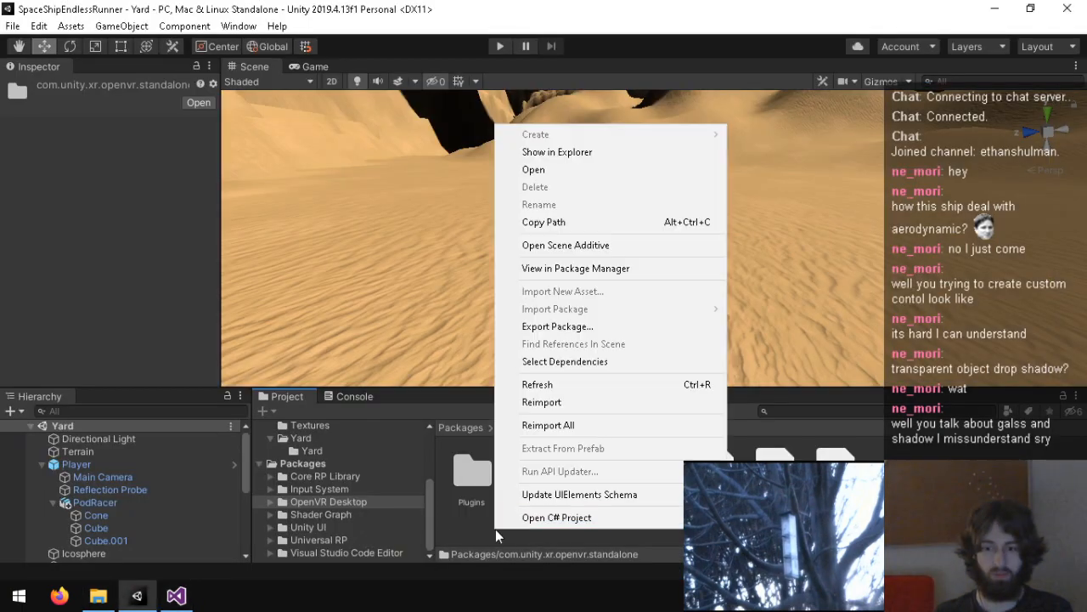
click(576, 153)
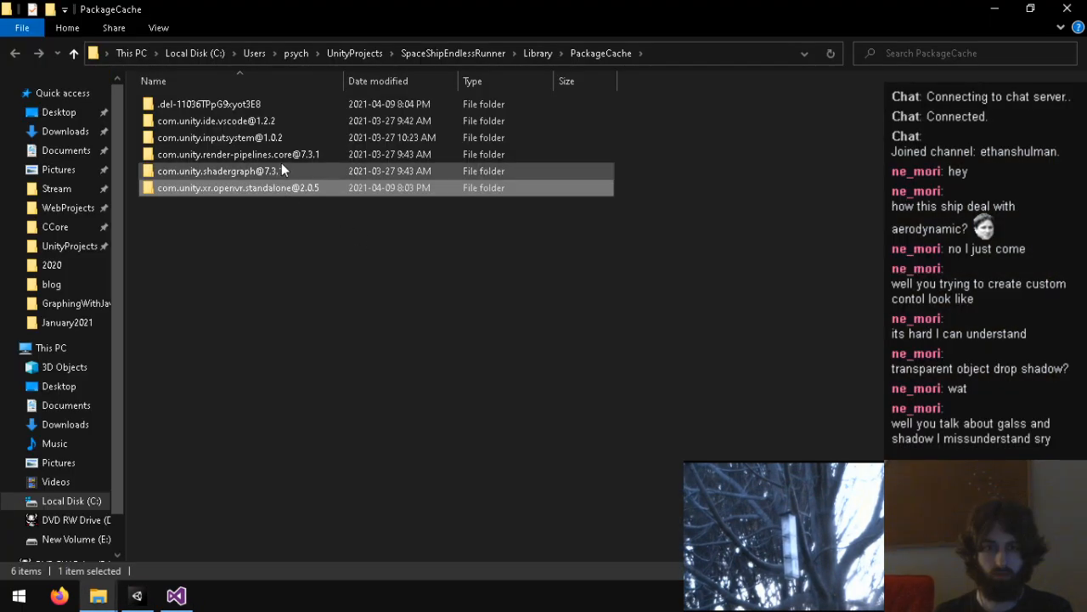
Step: Switch back to Unity, open the Package Manager, and activate its package search
click(176, 594)
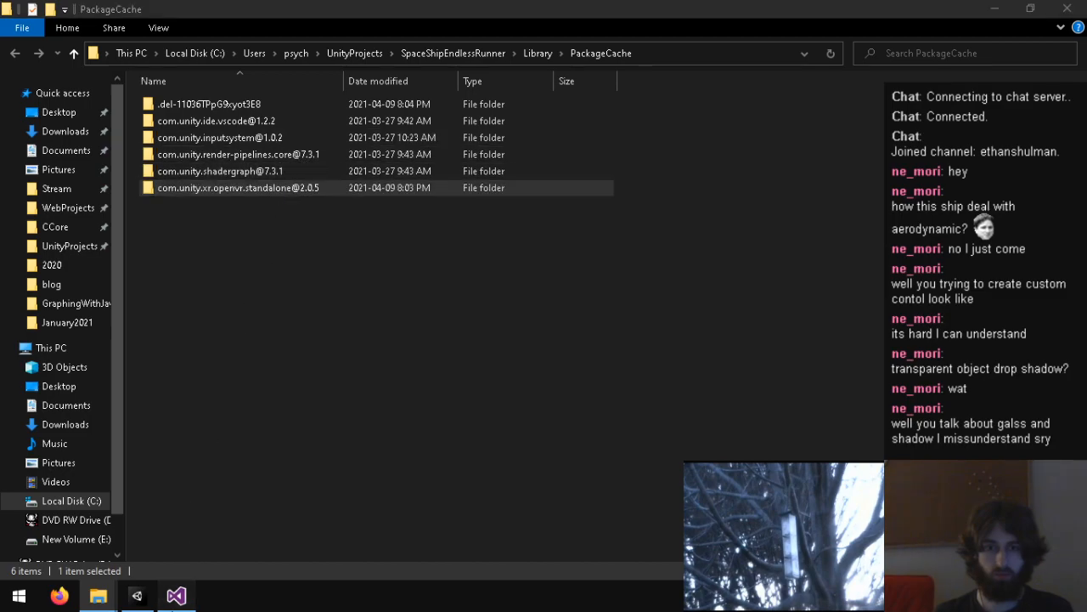
click(137, 595)
click(239, 25)
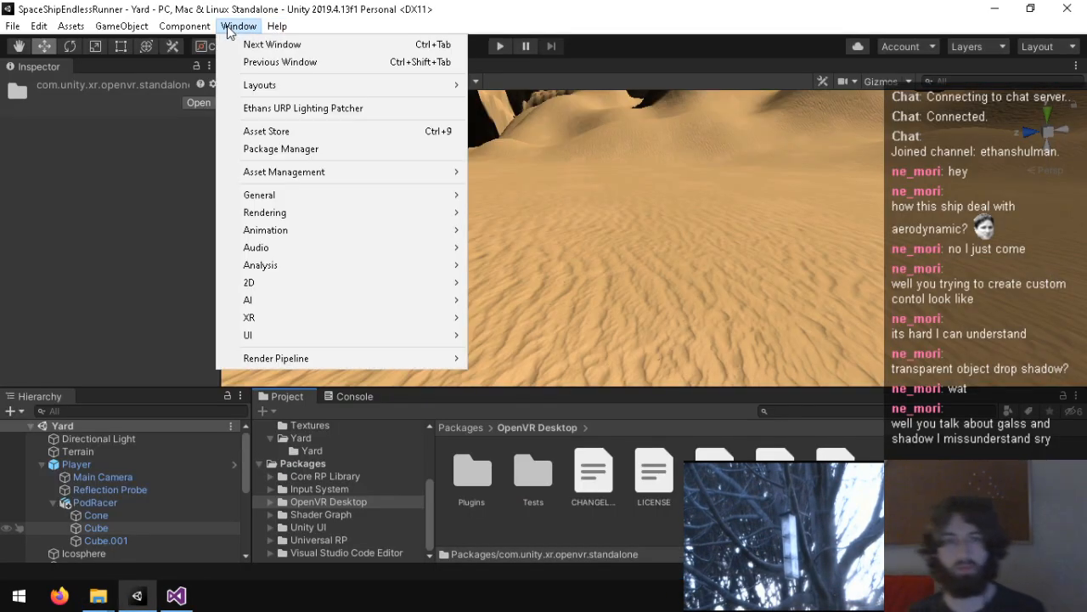
click(348, 149)
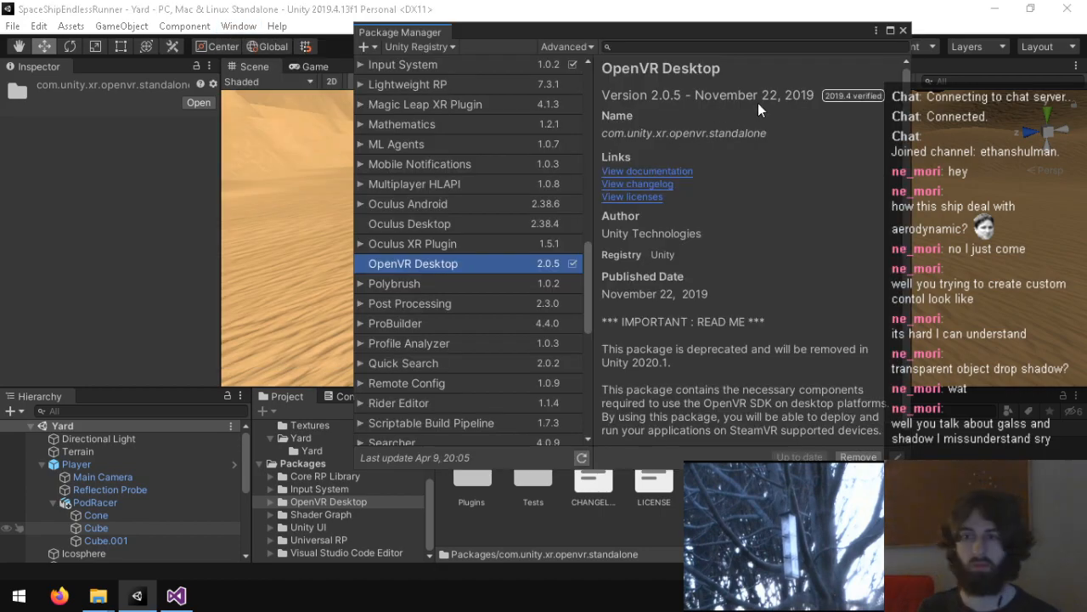
click(669, 49)
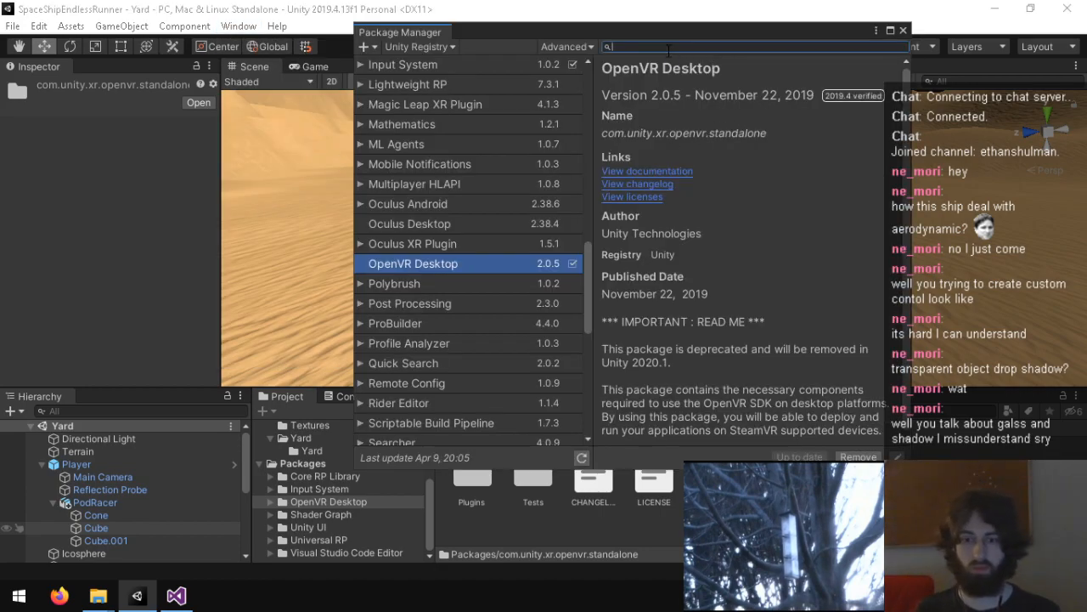
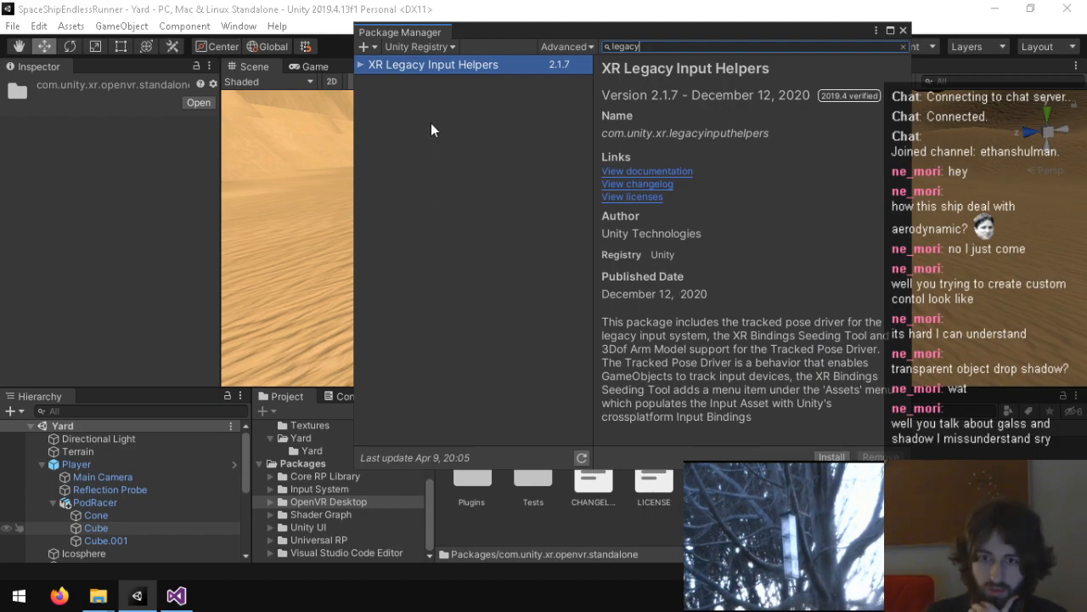
Step: Install the XR Legacy Input Helpers package, version 2.1.7, and close the Package Manager
click(832, 457)
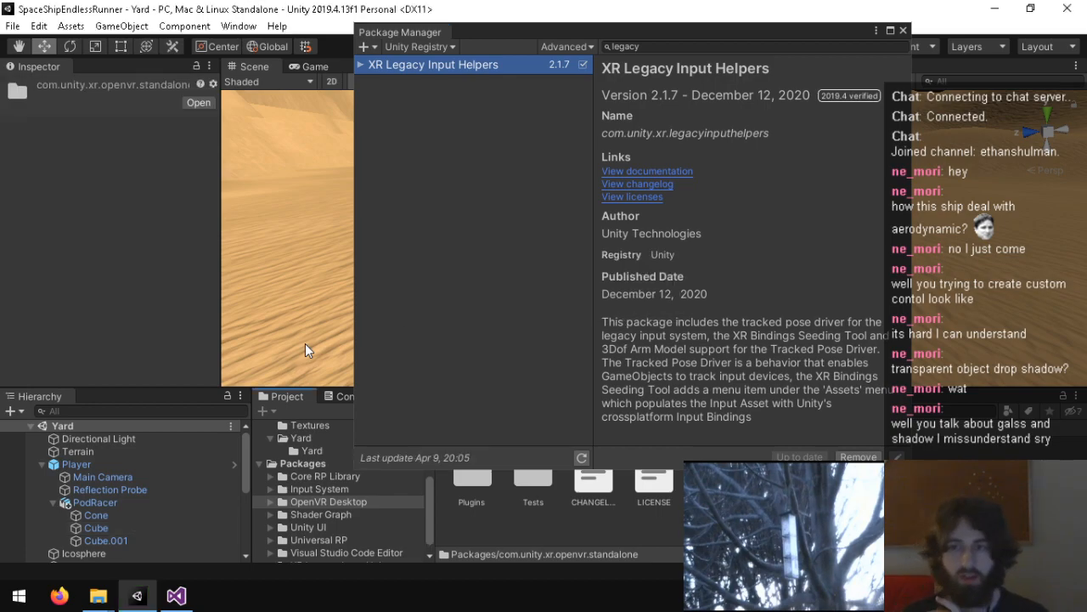
click(905, 29)
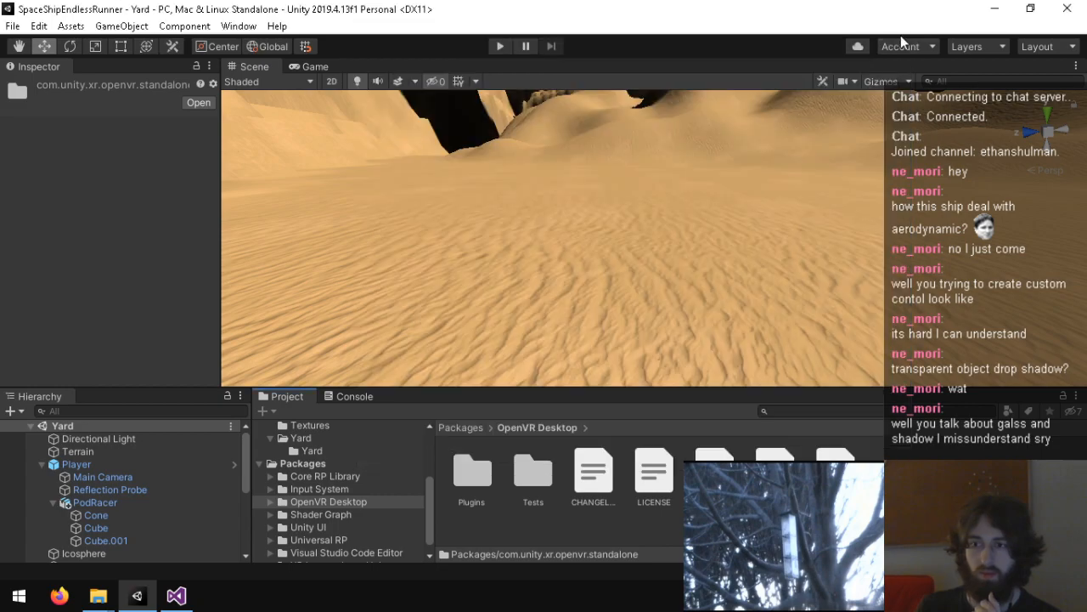
Step: Add a Camera Offset component to the Player's Main Camera
click(109, 478)
scroll(55, 324, down, 10)
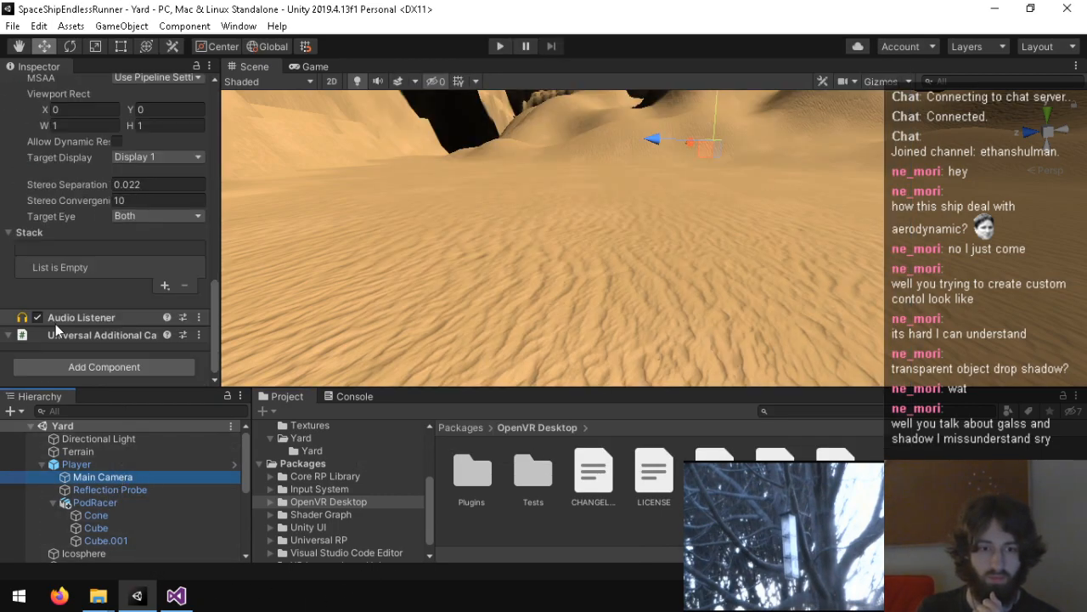
click(82, 367)
text(camera)
key(Down)
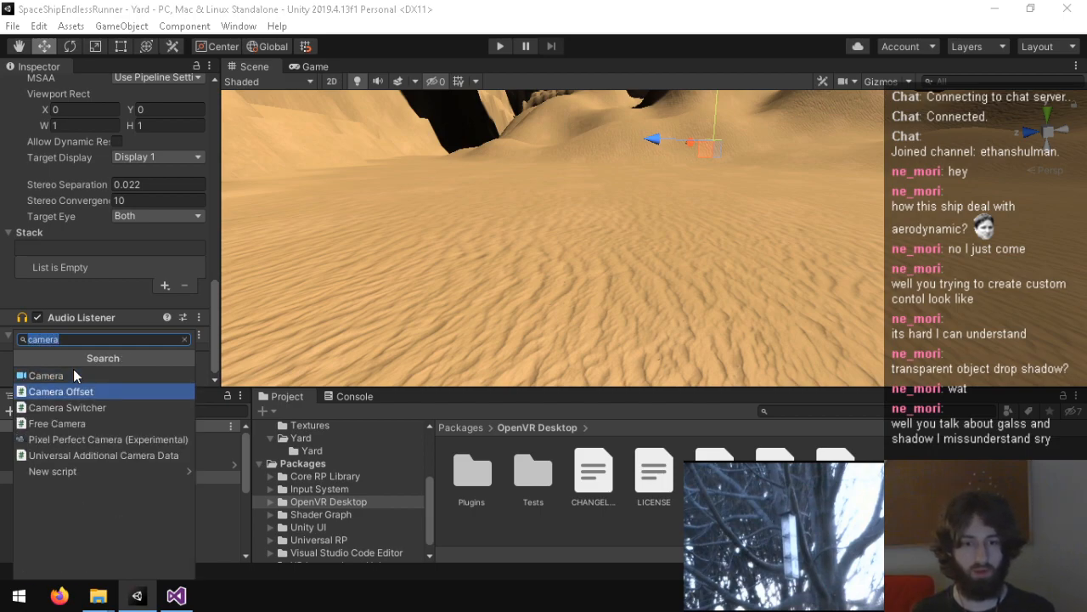
key(Return)
scroll(73, 368, down, 3)
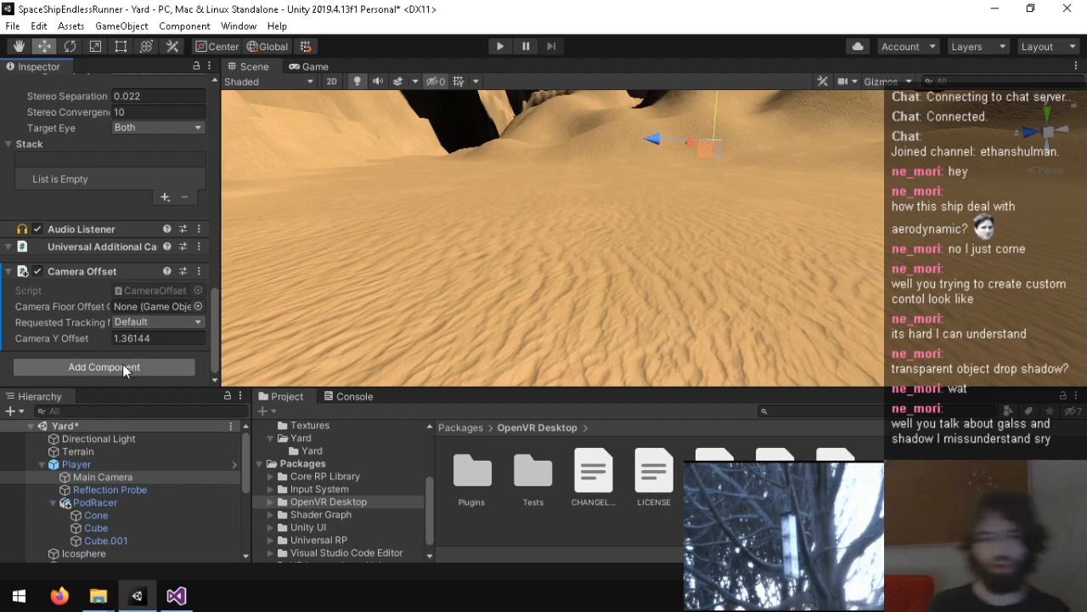
Step: Review the Main Camera's Camera Offset settings, leaving the requested tracking mode on Default, and save the Yard scene
click(176, 321)
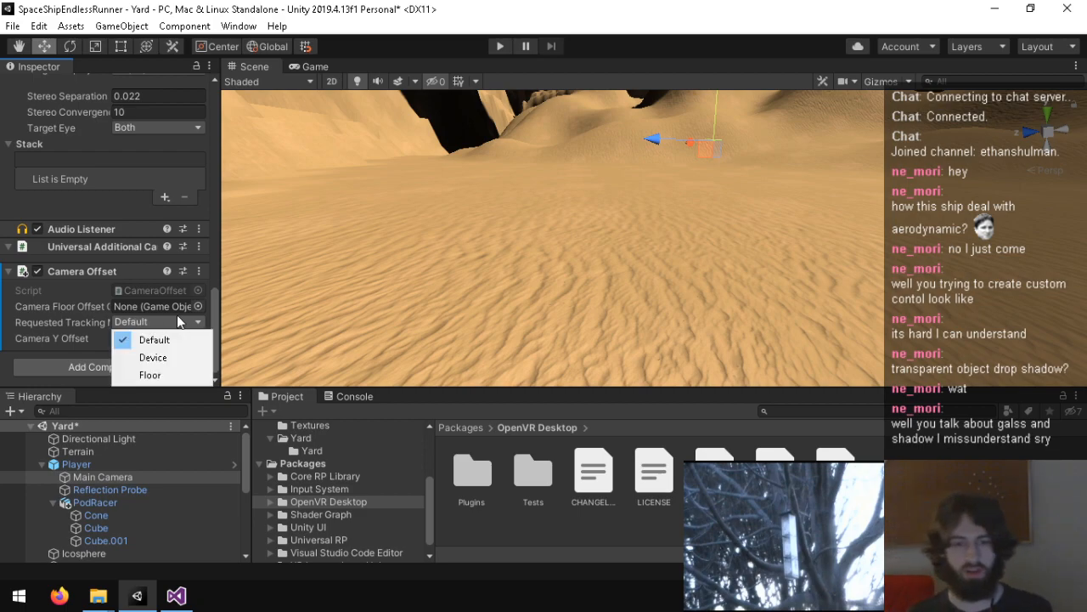
click(66, 327)
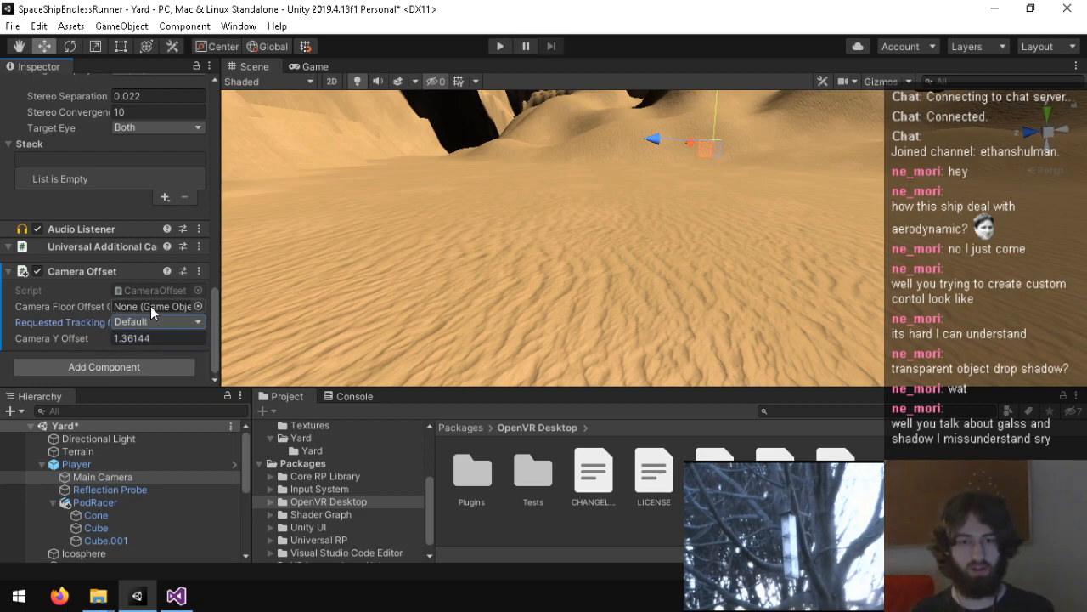
scroll(87, 320, up, 5)
scroll(81, 319, down, 6)
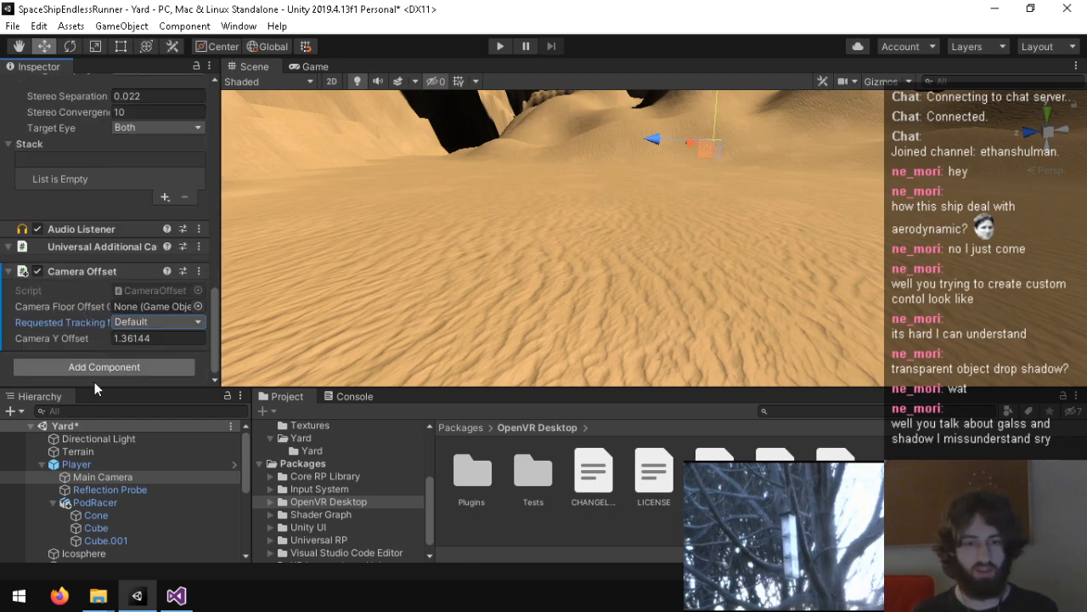
click(108, 502)
click(123, 481)
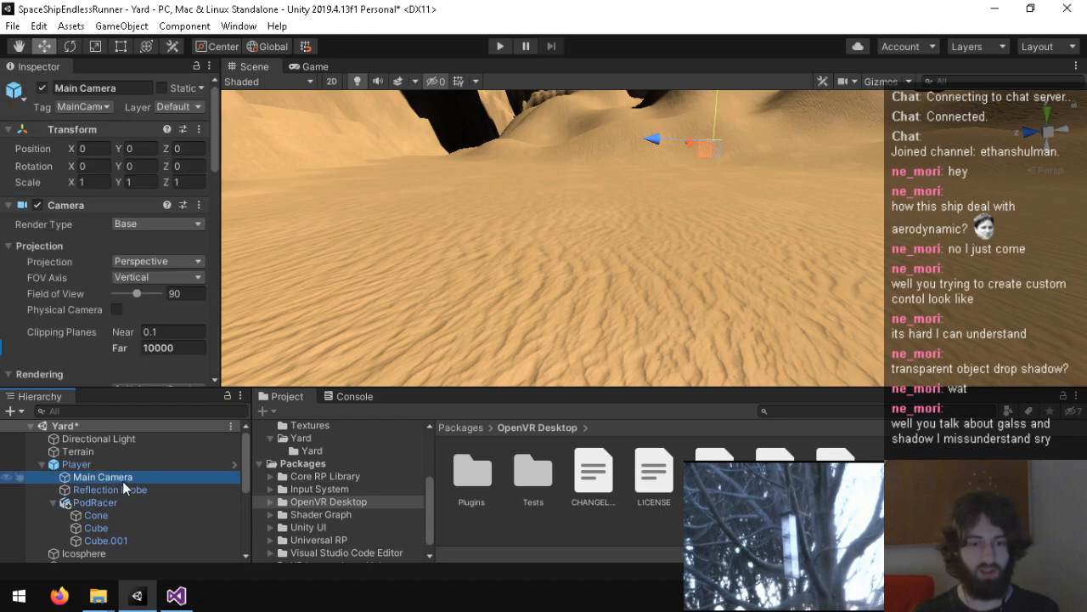
scroll(82, 340, down, 8)
scroll(84, 260, up, 3)
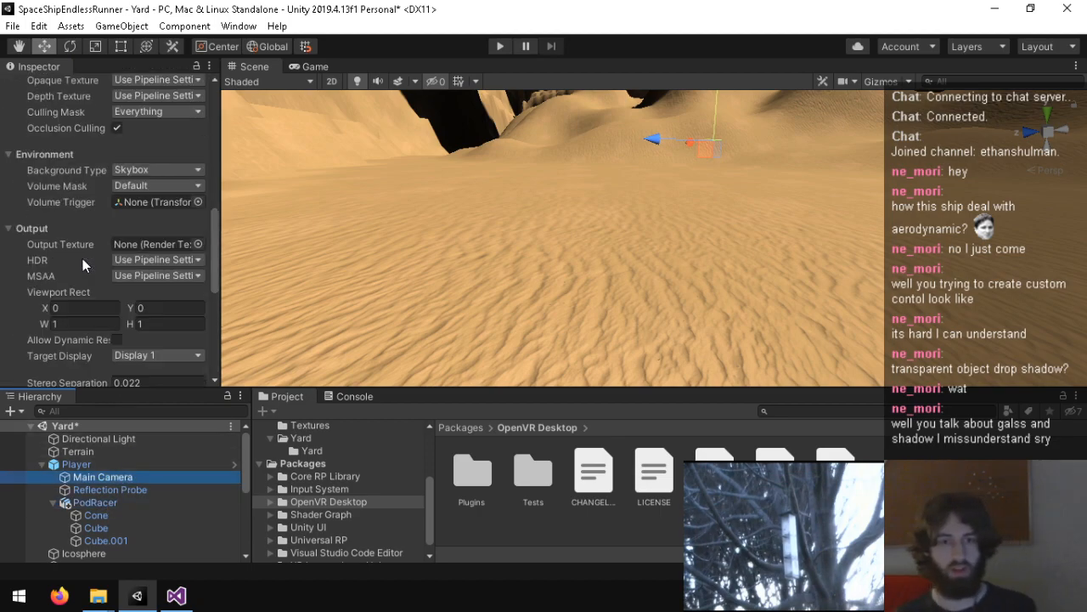
scroll(145, 313, down, 5)
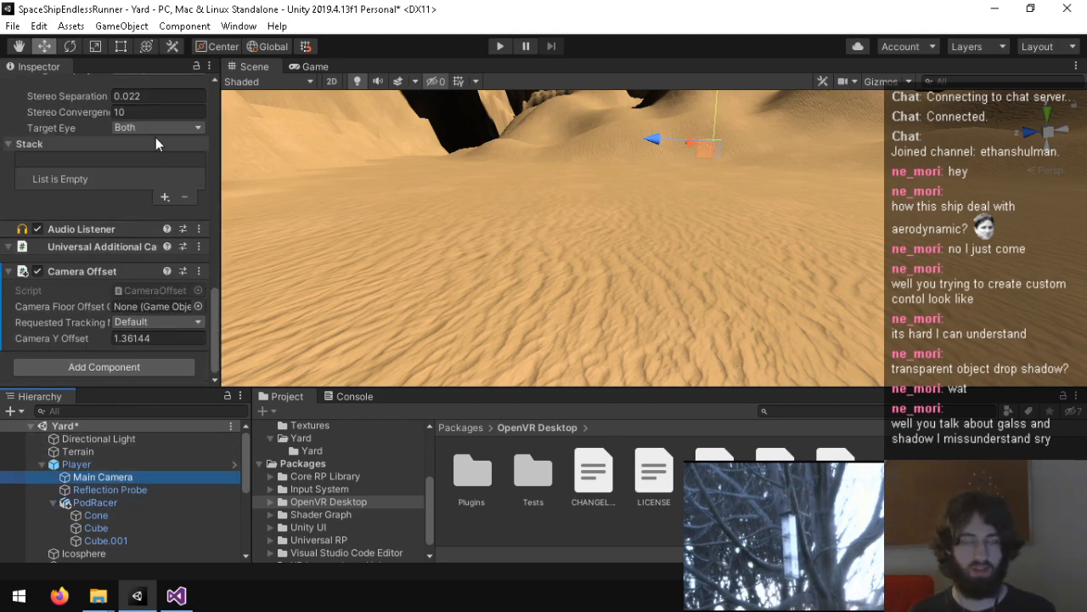
key(ctrl+s)
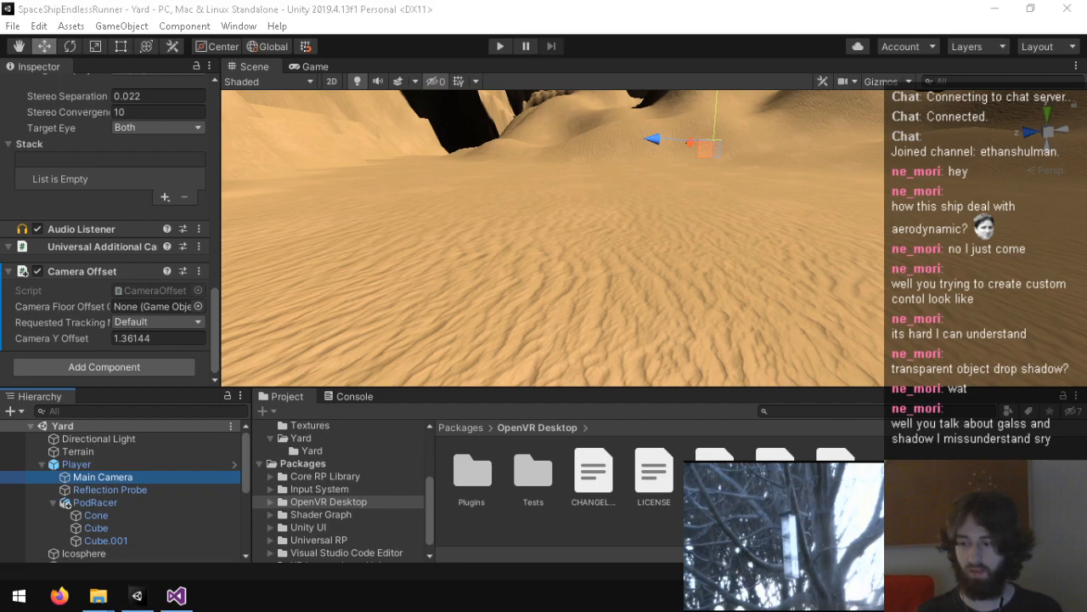
Step: Switch from Mixed Reality Portal back to Unity and show the Console
click(954, 458)
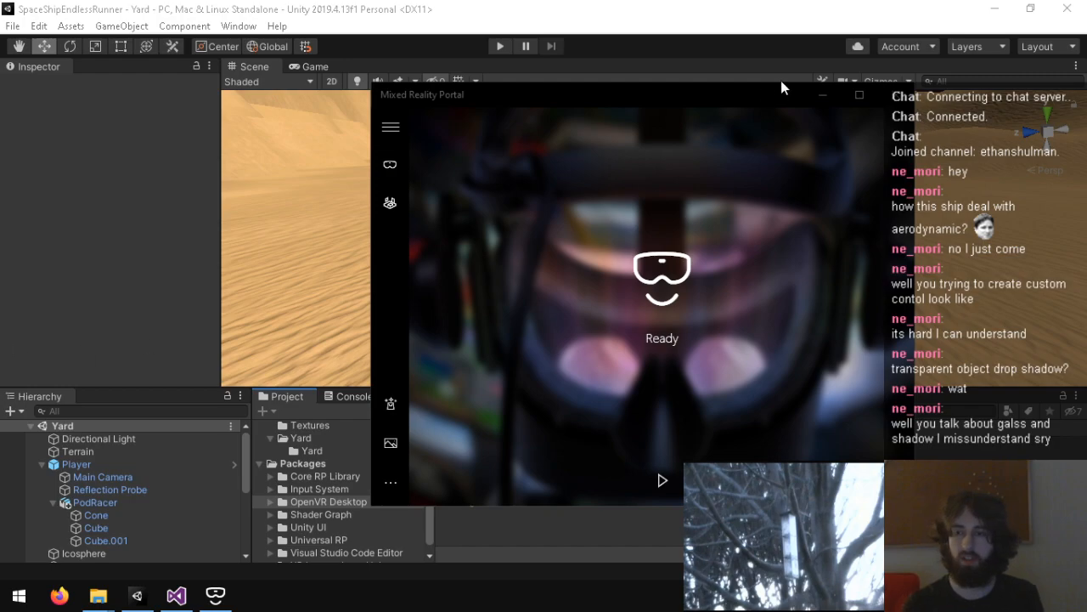
click(643, 42)
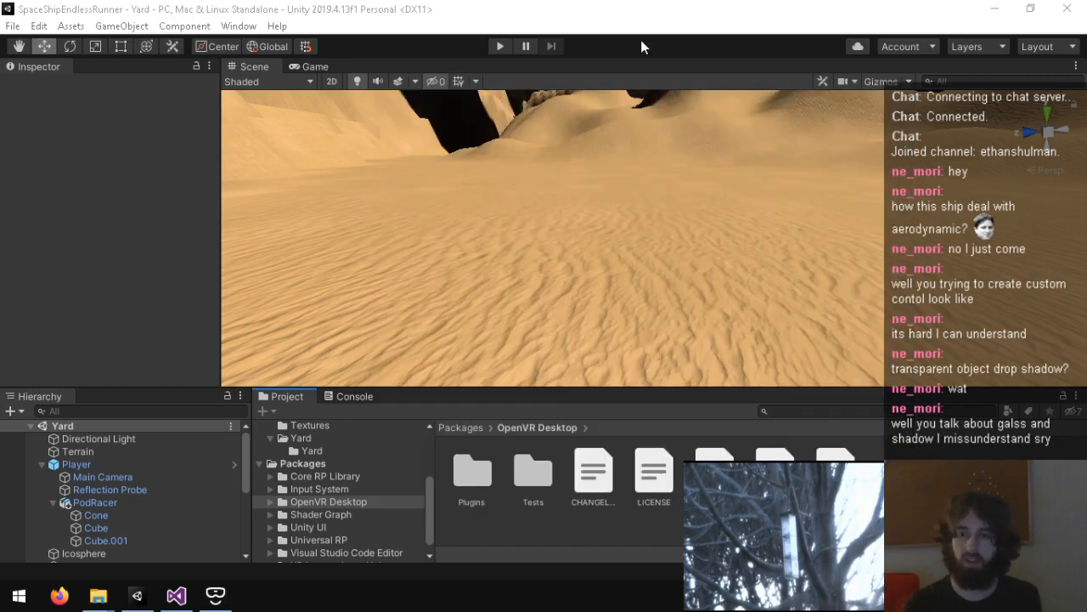
click(346, 396)
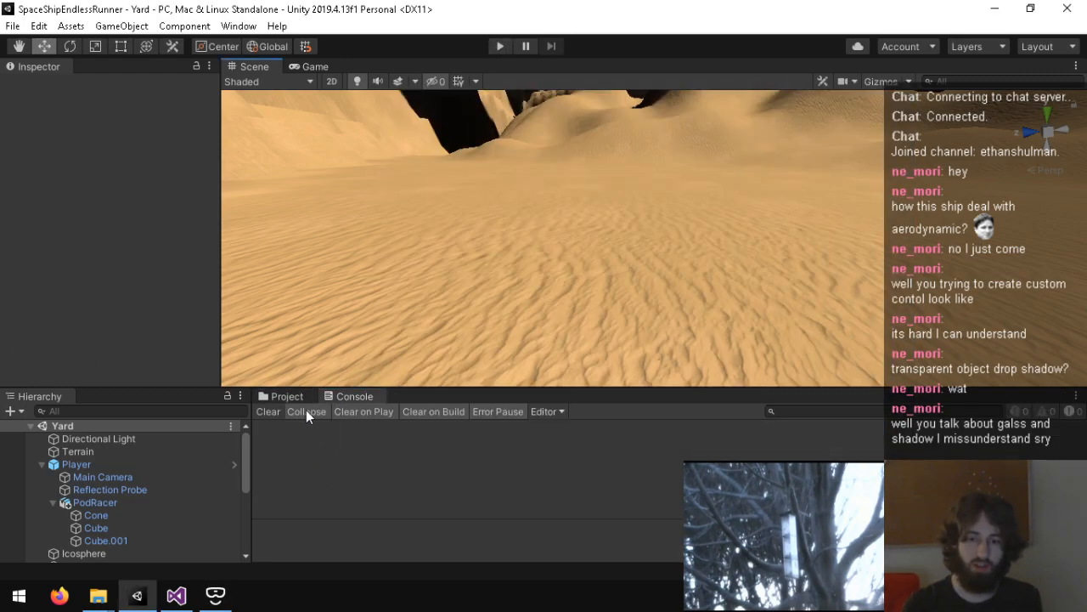
Step: Try docking the Hierarchy beneath the Inspector and as a separate full-height column
drag(59, 396, 44, 375)
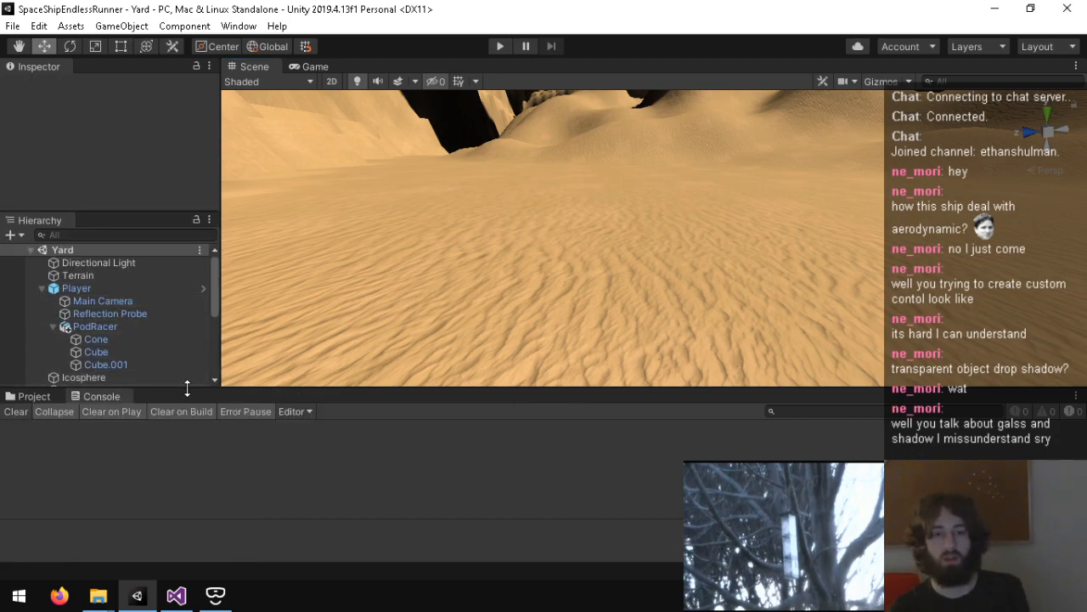
drag(29, 221, 30, 457)
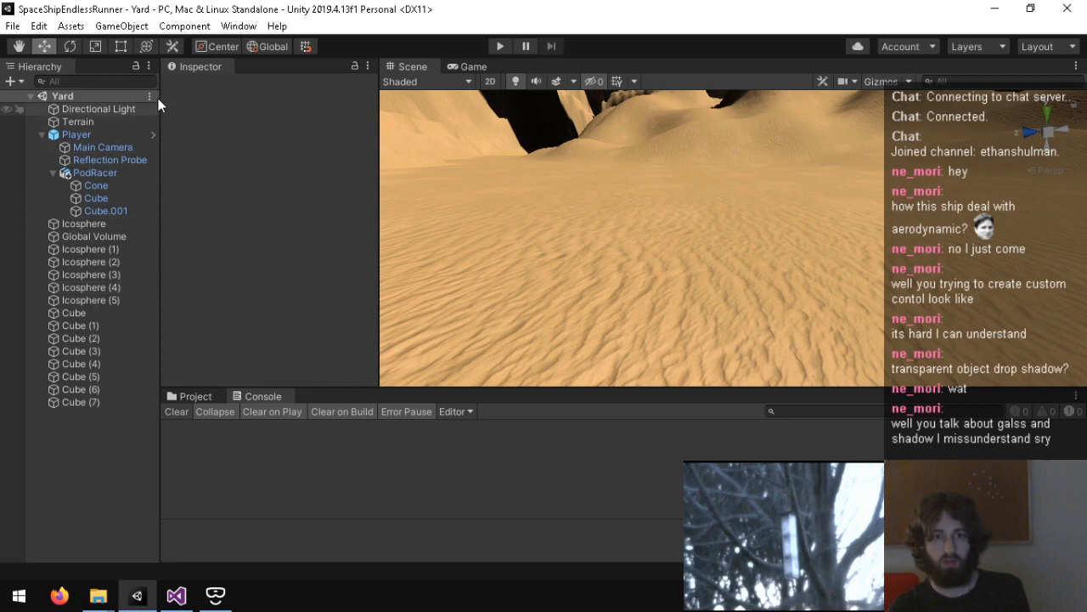
drag(39, 66, 162, 454)
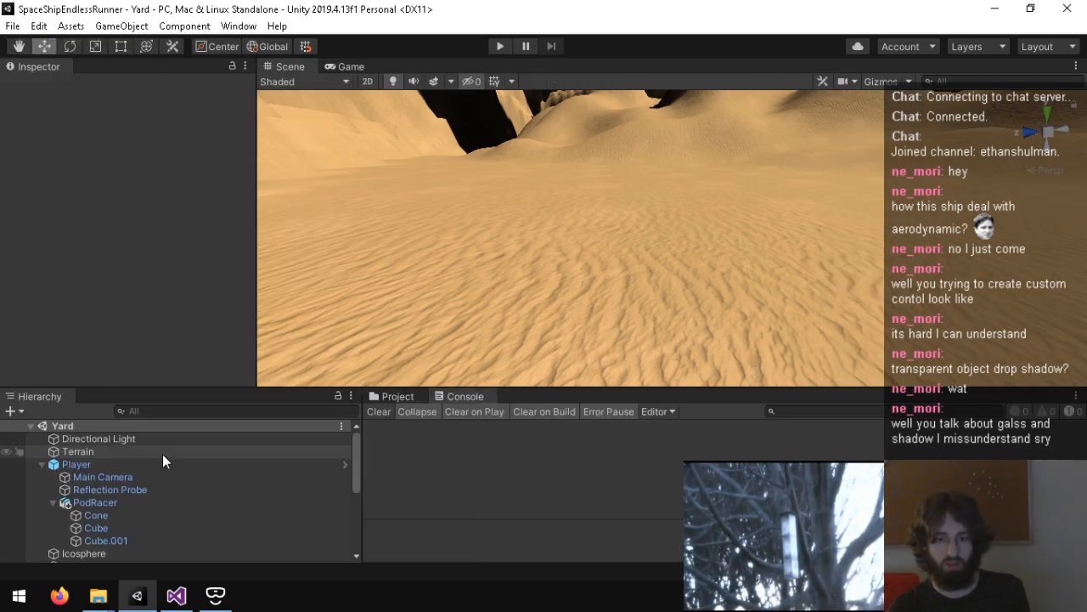
drag(360, 438, 246, 438)
drag(55, 401, 93, 361)
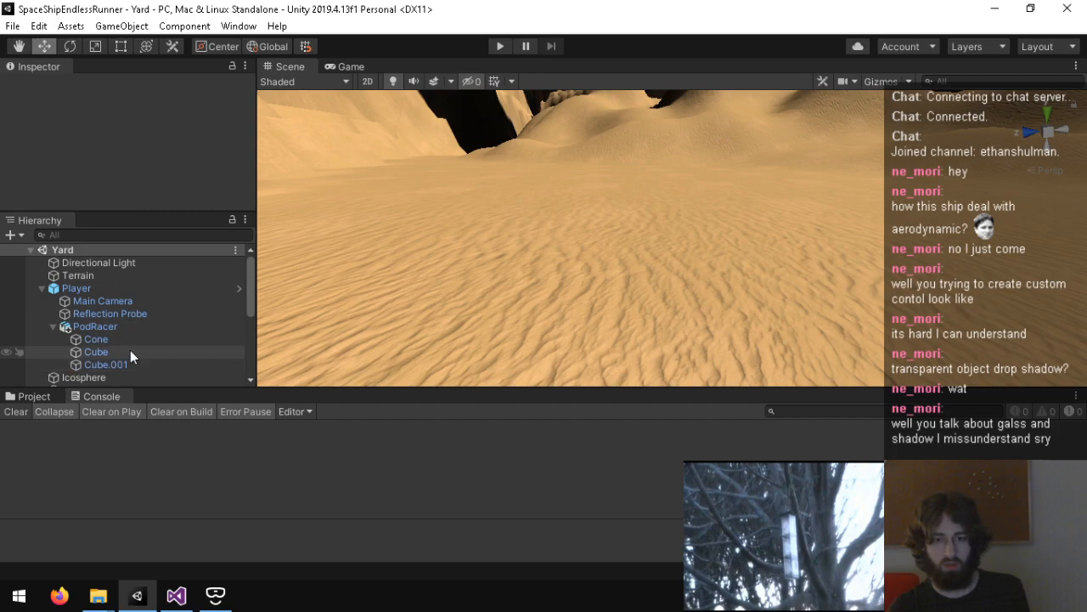
drag(36, 225, 47, 507)
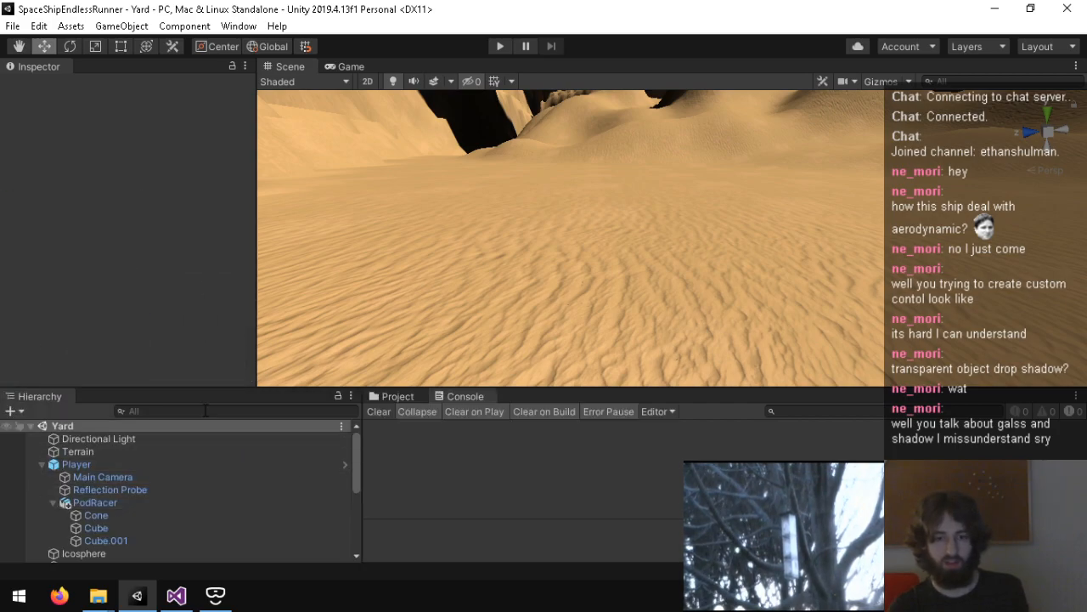
drag(39, 389, 67, 459)
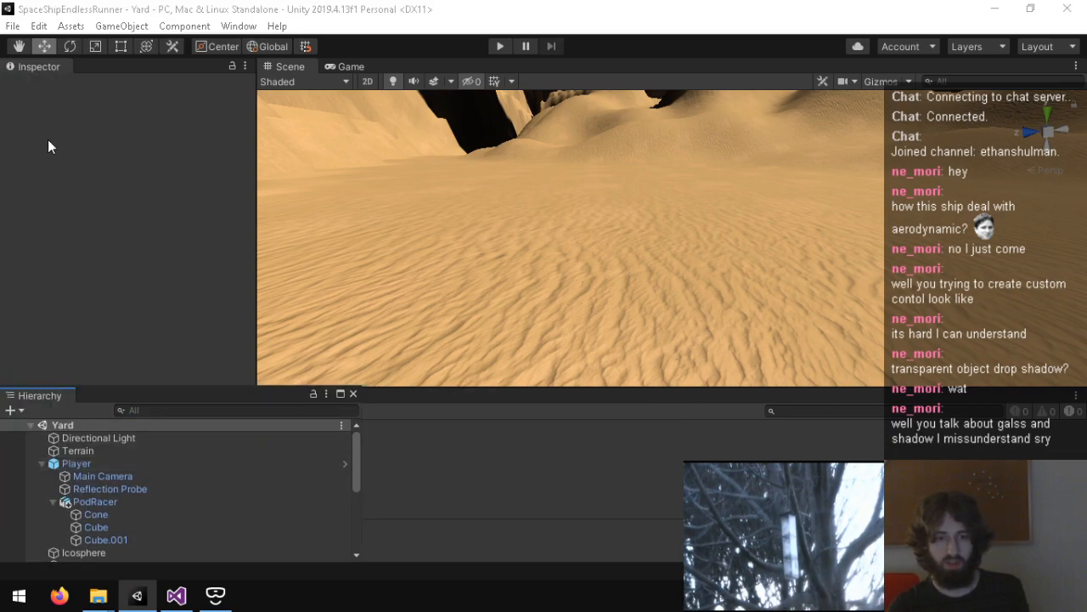
Step: Try grouping the Inspector with Project and Console, with the Hierarchy docked beside that group
drag(39, 72, 398, 400)
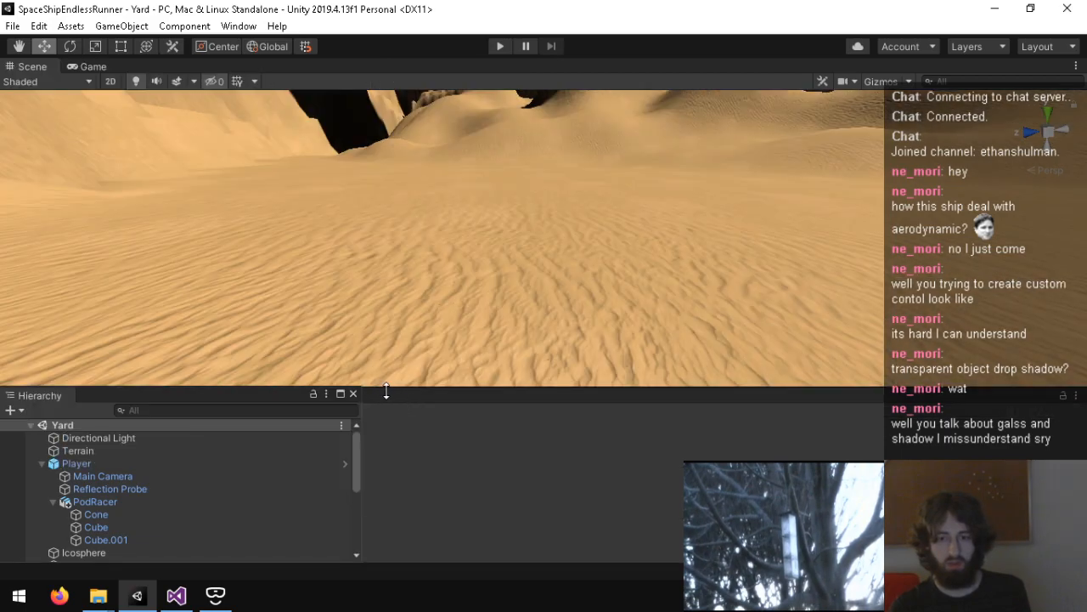
drag(51, 396, 23, 333)
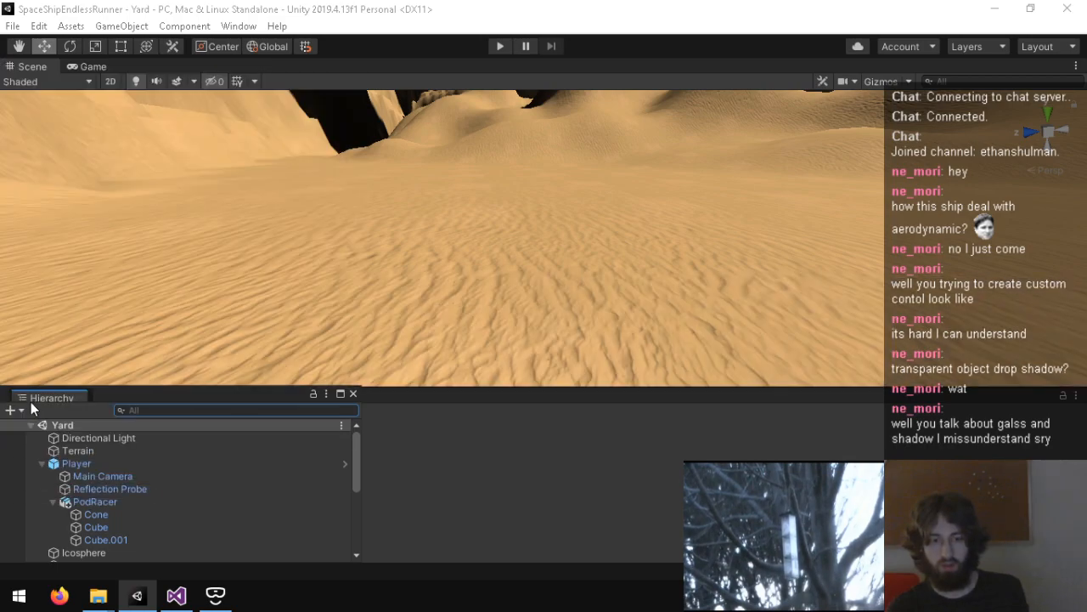
drag(363, 417, 255, 419)
drag(51, 394, 80, 518)
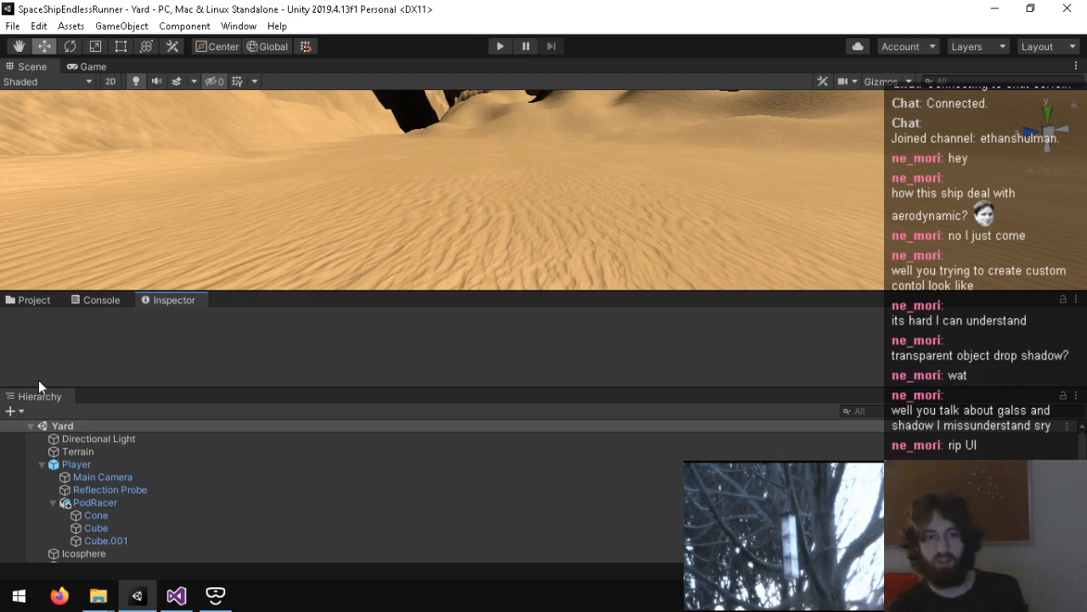
drag(34, 396, 42, 353)
drag(363, 357, 254, 364)
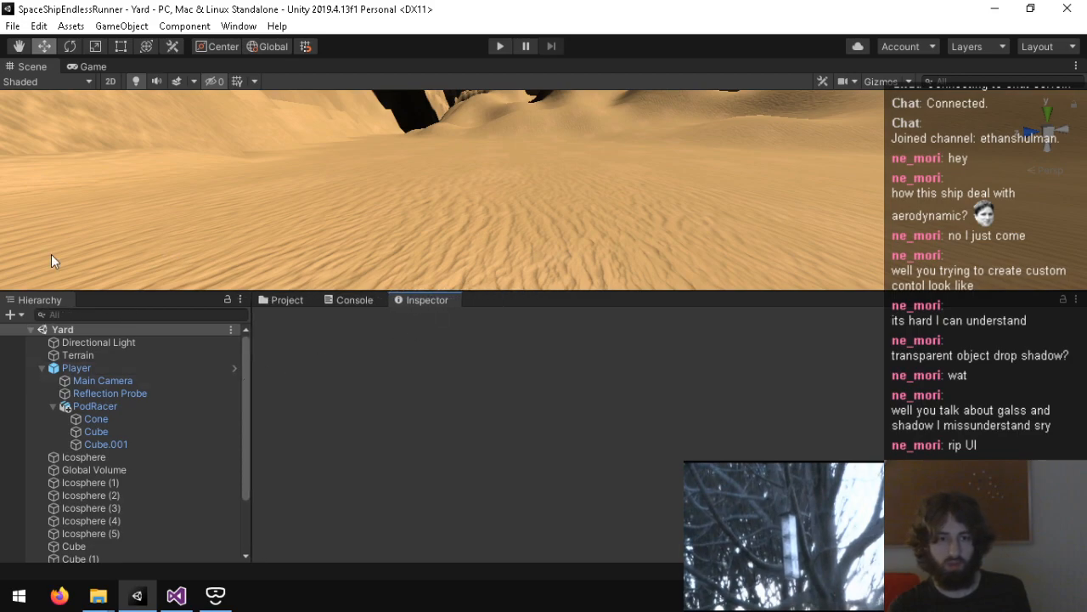
Step: Dock the Inspector above the Hierarchy in one full-height column and make the Scene view taller than the Console
drag(412, 300, 9, 275)
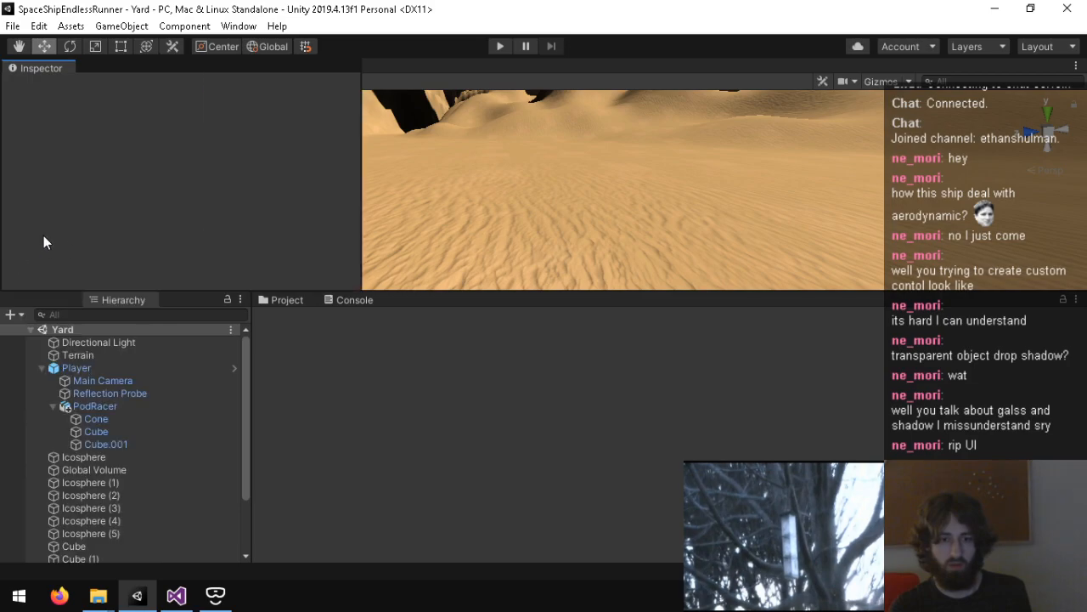
drag(92, 192, 26, 195)
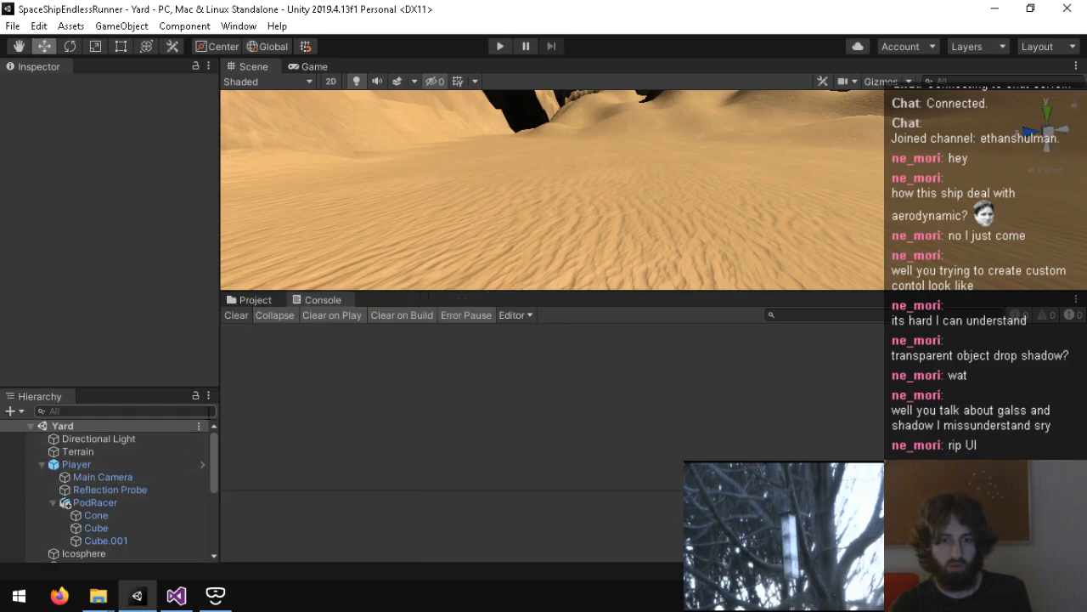
drag(308, 292, 274, 412)
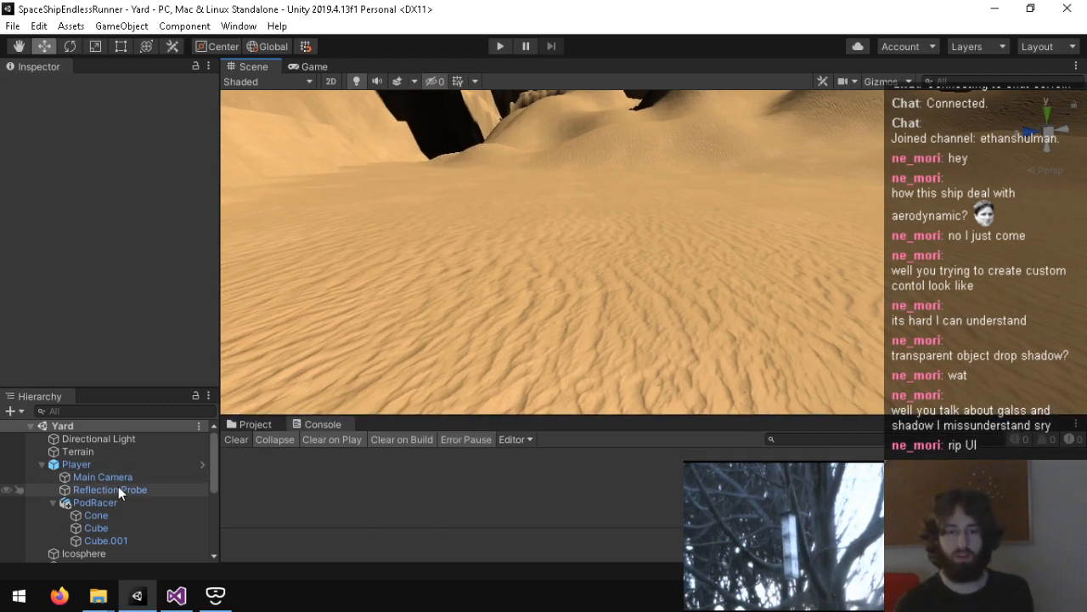
Step: Check the Player object's component settings and preview the Game view in an enlarged view area
click(103, 464)
scroll(46, 347, down, 6)
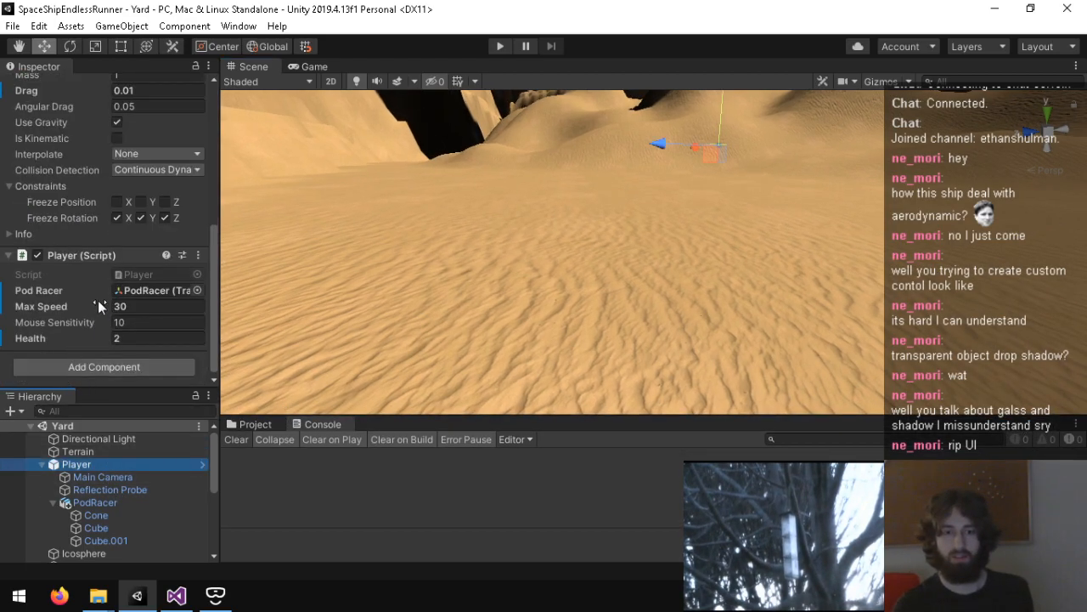
drag(333, 416, 335, 512)
click(308, 66)
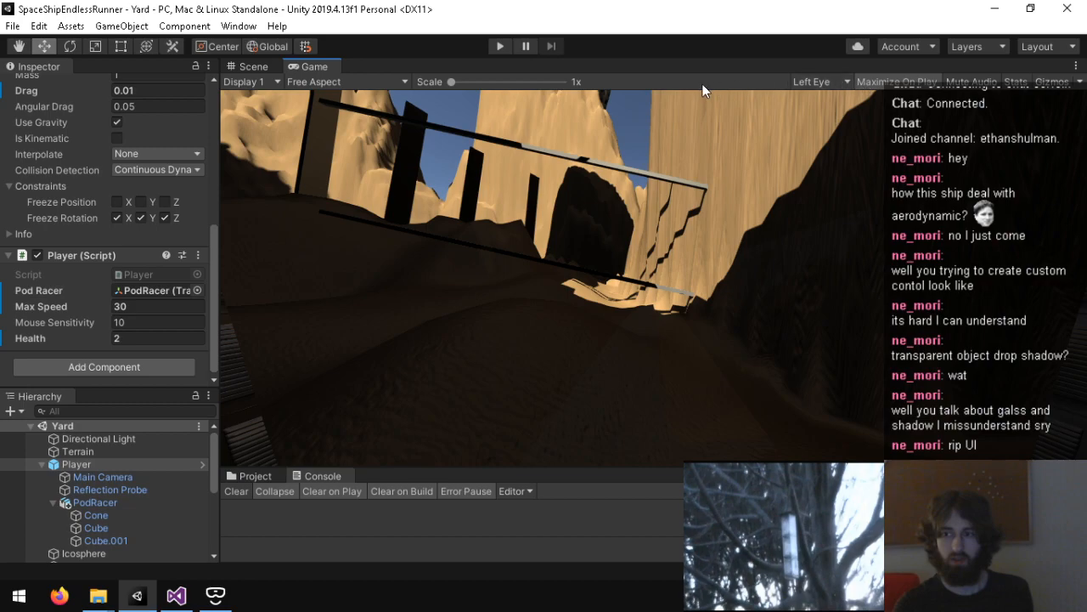
click(254, 66)
Step: Run the Yard scene, read through the Console messages, and clear the Console
click(496, 45)
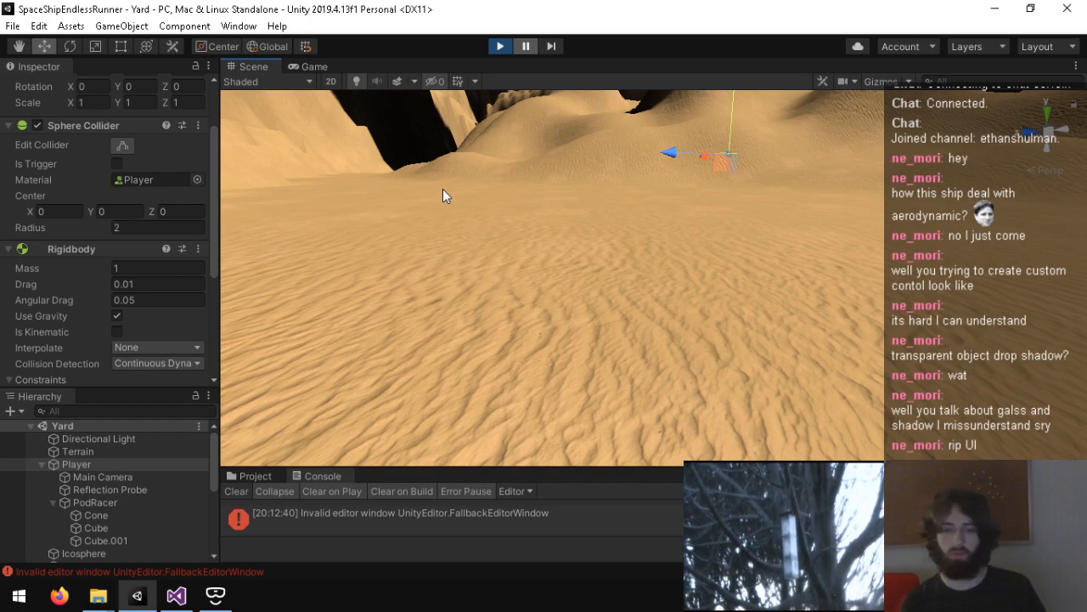
scroll(458, 518, up, 3)
scroll(458, 518, down, 3)
scroll(457, 518, up, 3)
scroll(458, 519, down, 1)
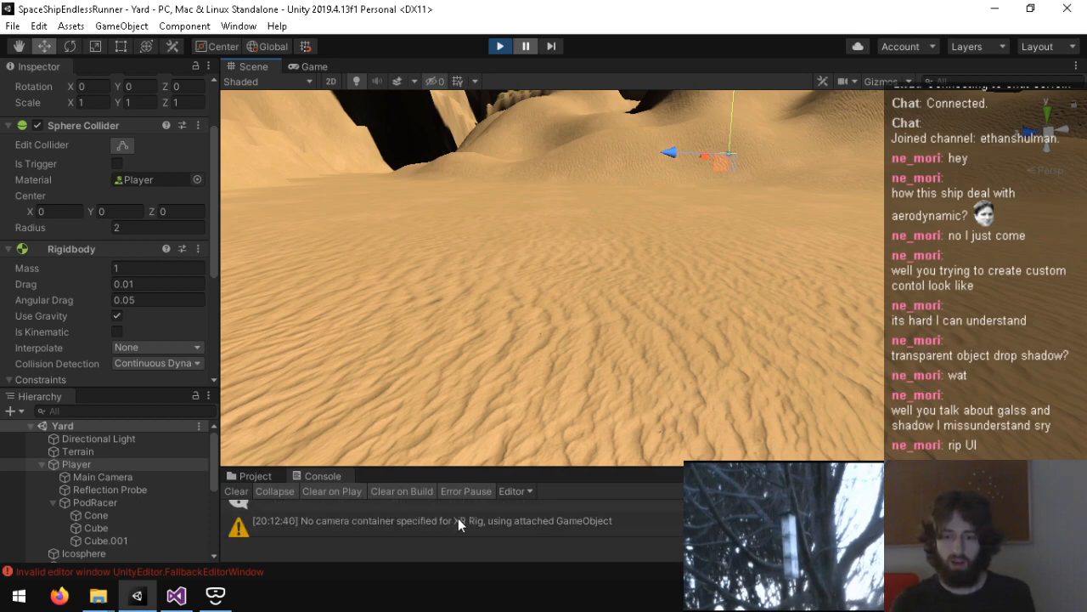
scroll(582, 522, up, 2)
scroll(584, 521, down, 3)
click(236, 491)
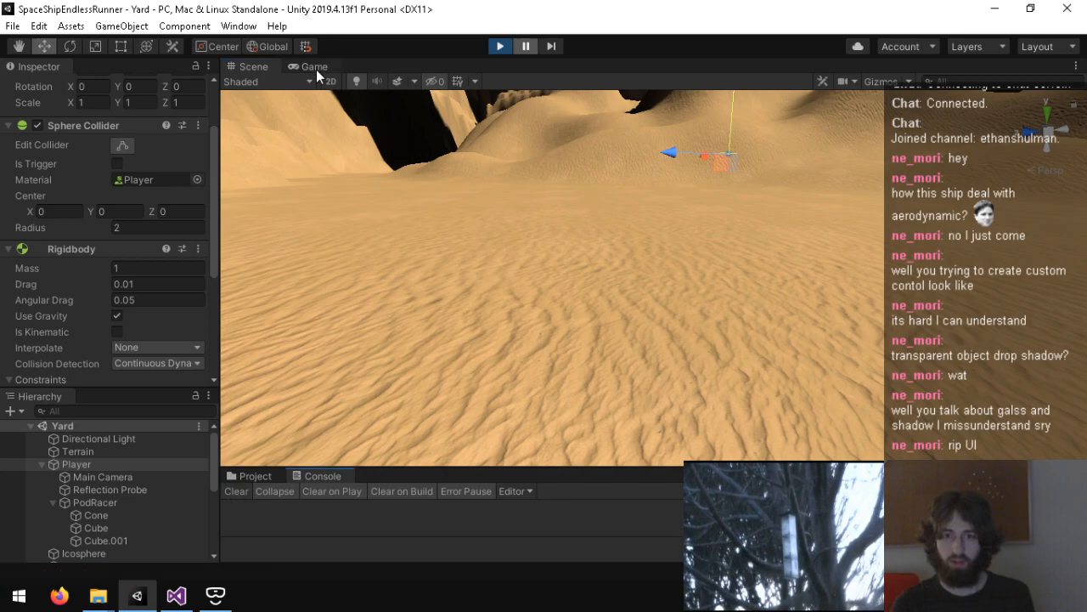
Step: Watch the running scene in the Game view and stop Play mode
click(316, 68)
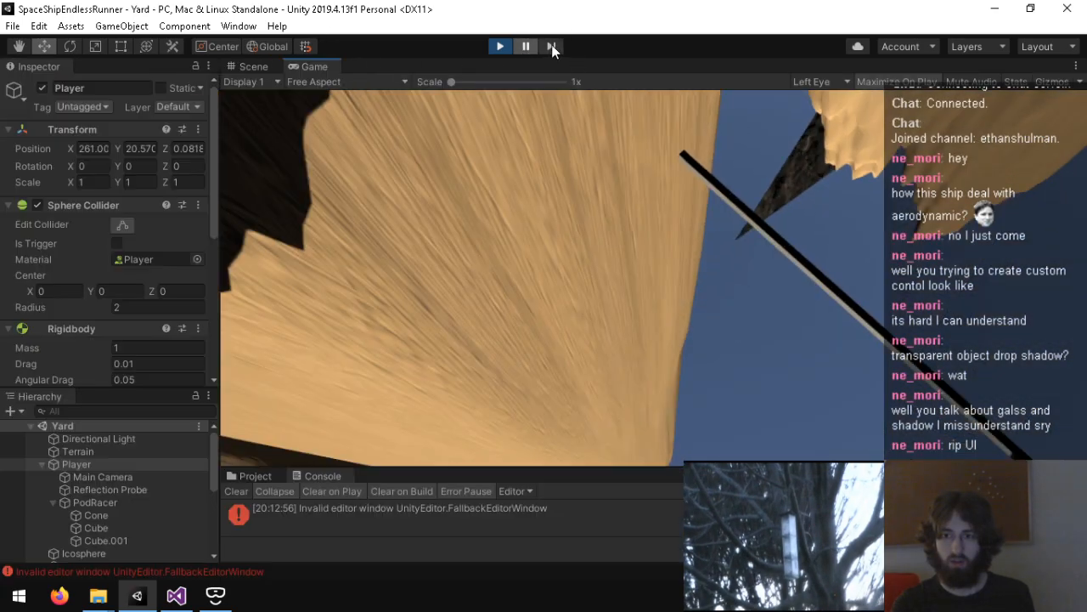
click(502, 47)
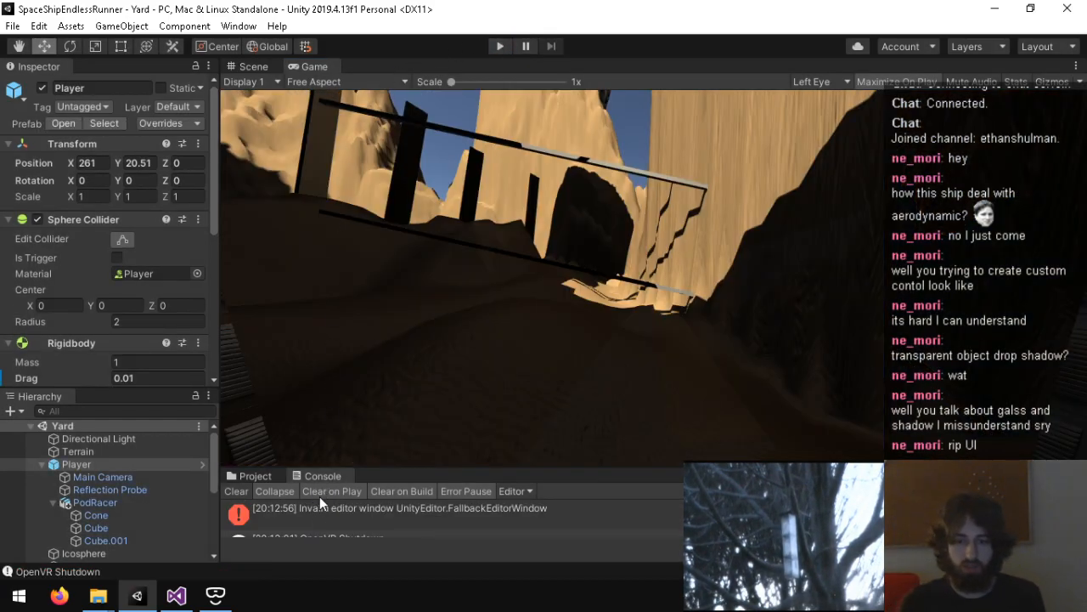
Step: Clear the Console and check the Virtual Reality SDK list under XR Settings in the project's Player settings
click(237, 491)
click(251, 476)
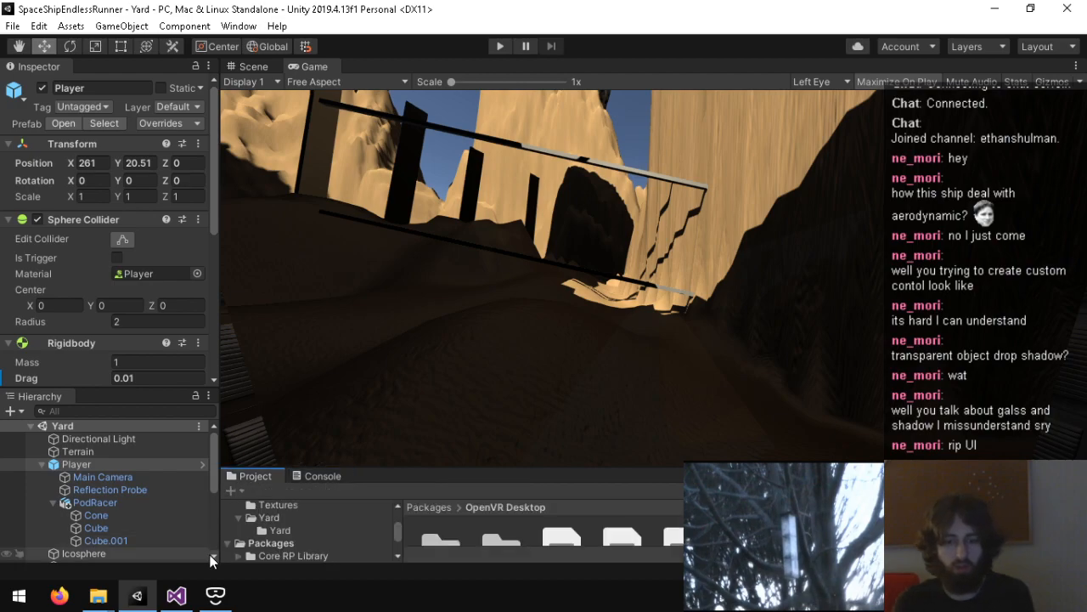
click(13, 26)
mouse_move(39, 25)
click(153, 473)
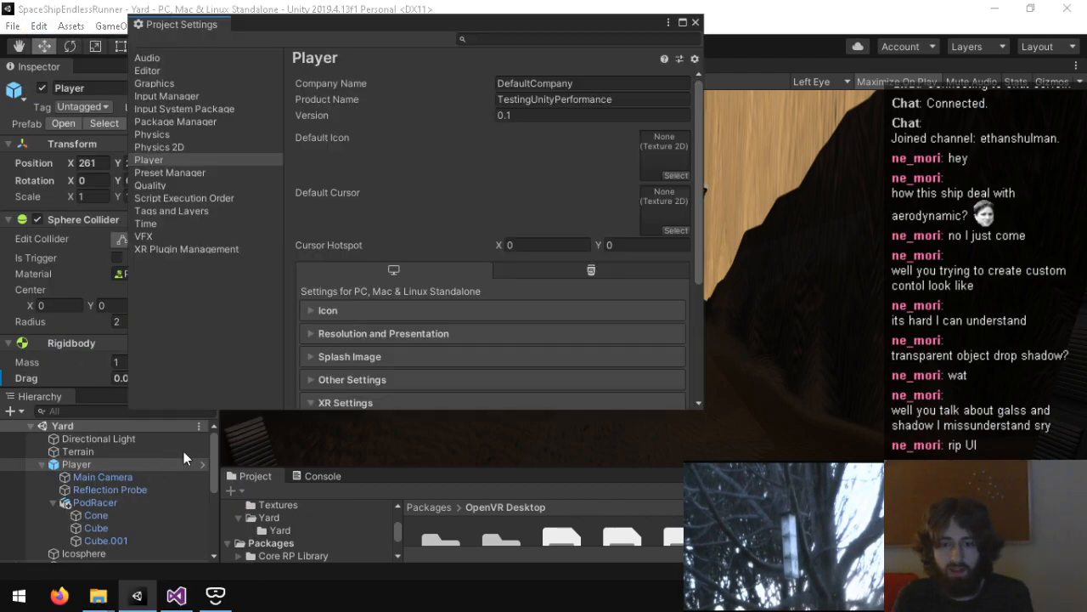
scroll(395, 352, down, 5)
click(357, 326)
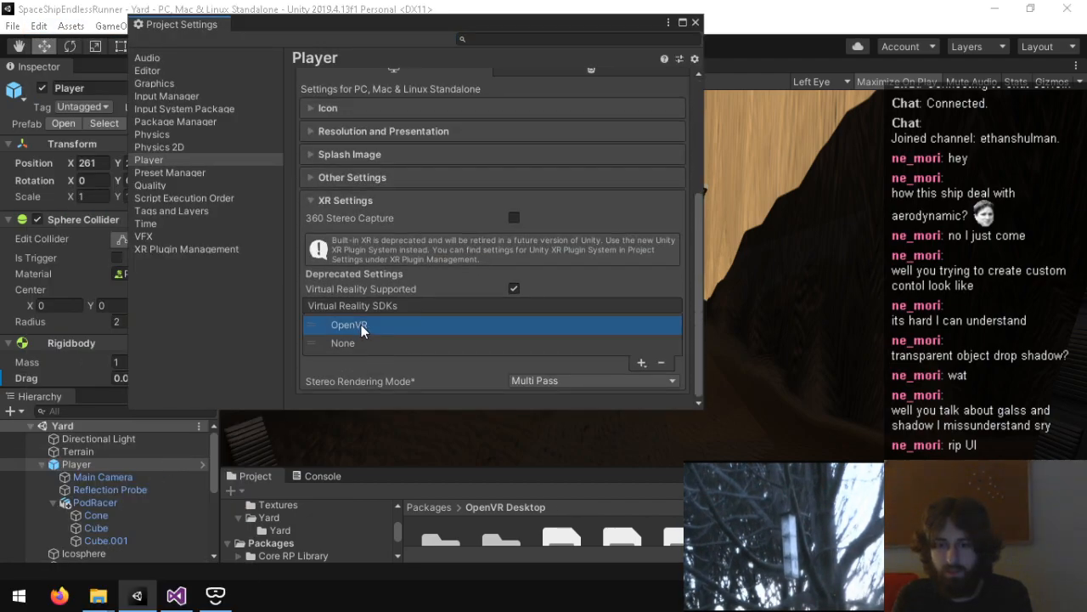
click(694, 22)
Step: Examine the component settings of the Player and its Main Camera, including the Camera Offset values
scroll(85, 353, down, 5)
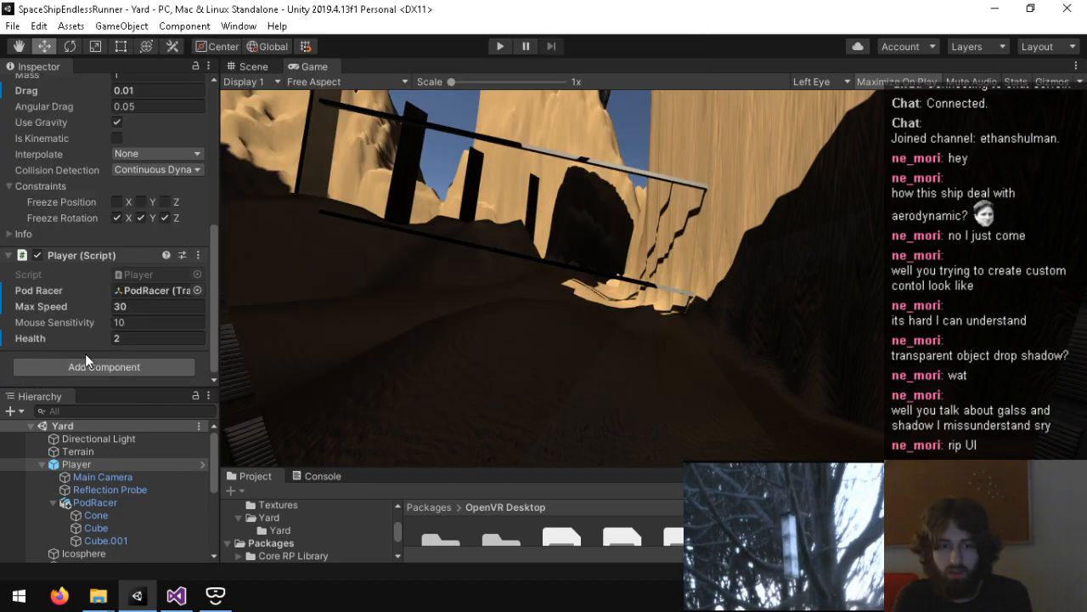
click(103, 476)
scroll(51, 327, down, 5)
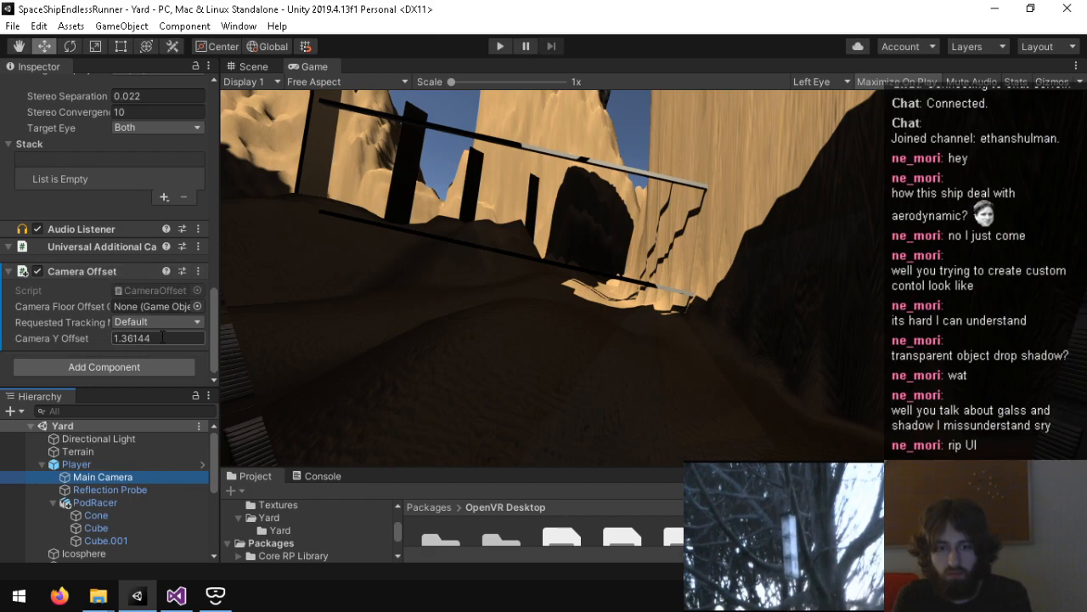
scroll(85, 315, up, 6)
scroll(70, 295, down, 6)
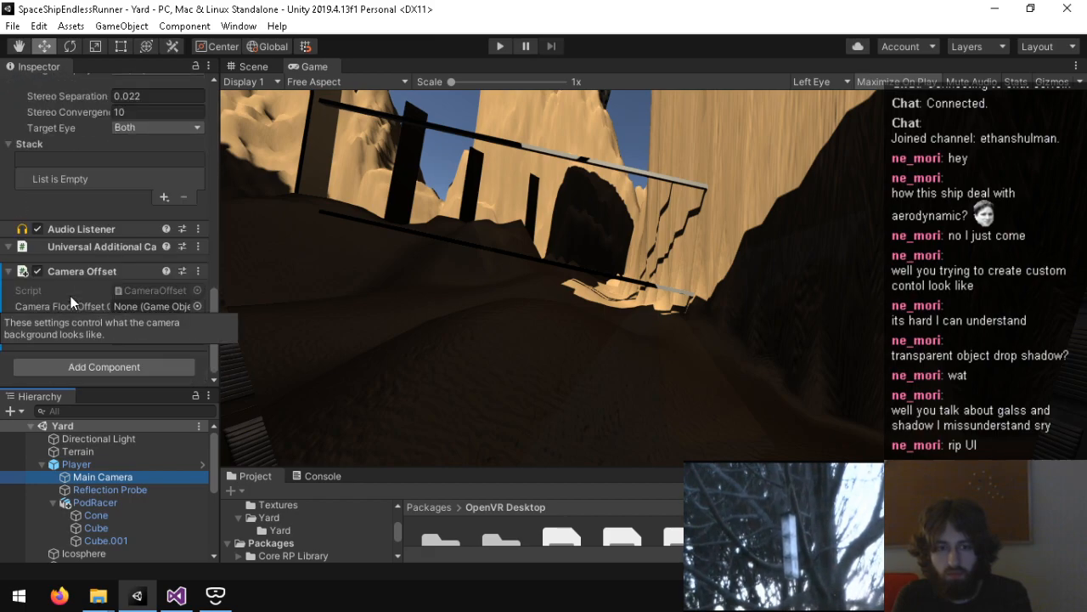
Step: Search the components available for the Main Camera for "open" and "xr" without adding one
click(161, 371)
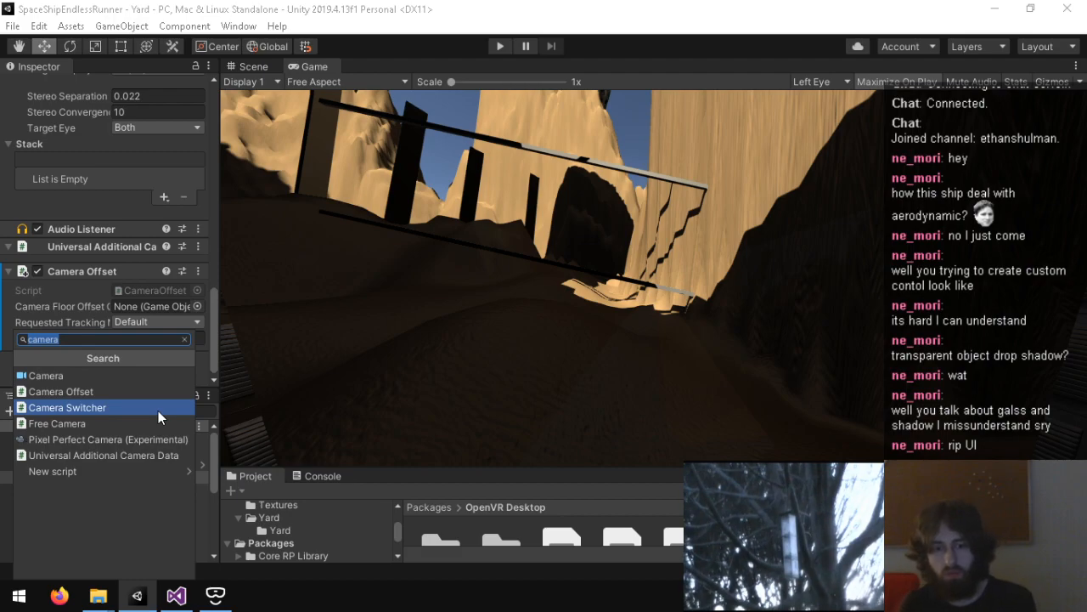
text(open)
key(BackSpace)
key(BackSpace)
key(BackSpace)
key(BackSpace)
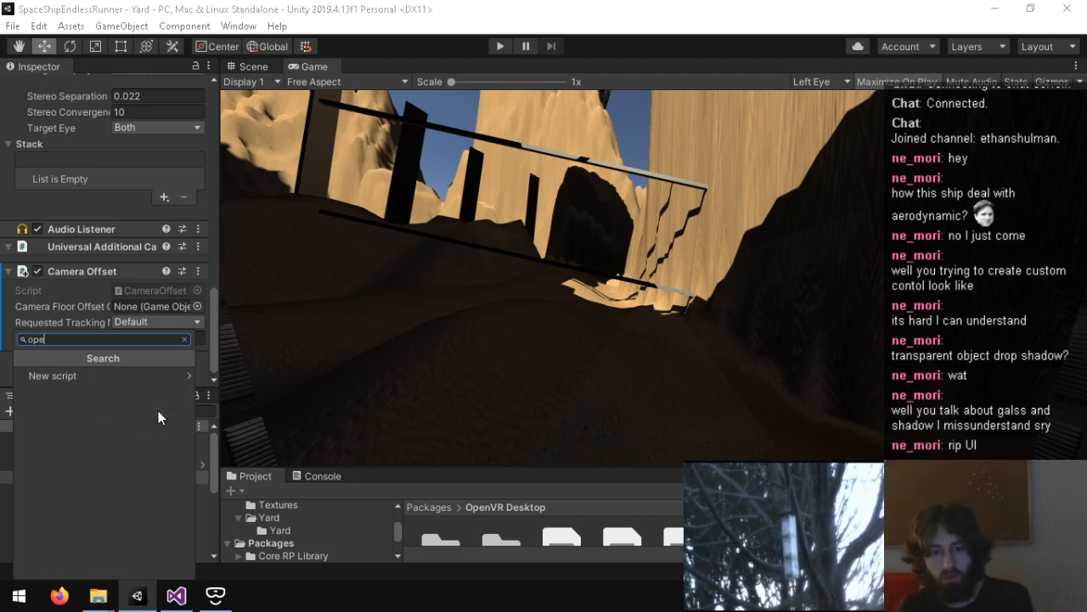
text(xr)
key(BackSpace)
key(BackSpace)
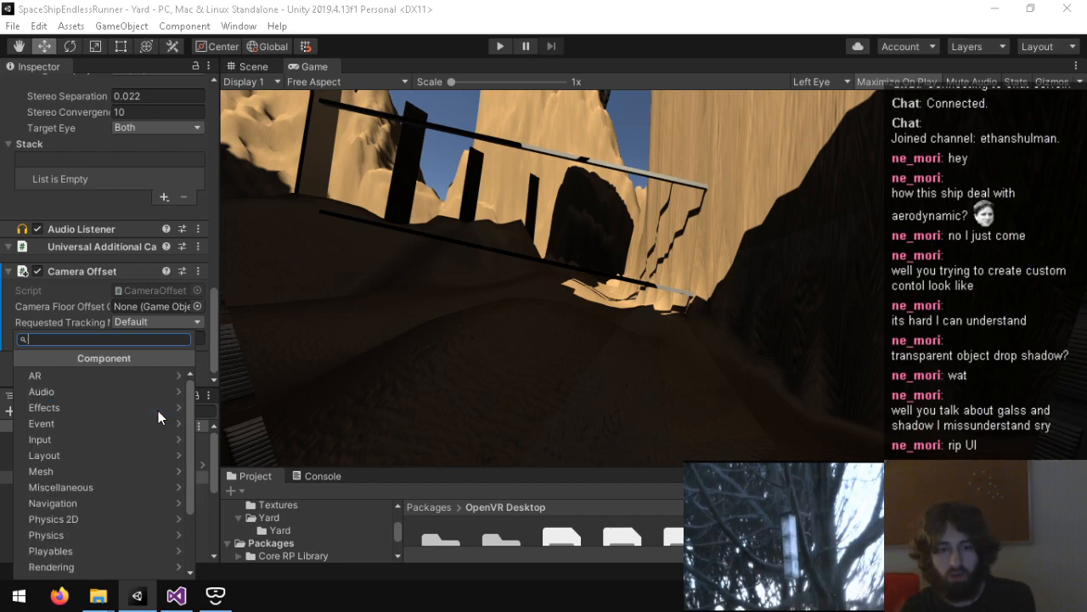
click(213, 360)
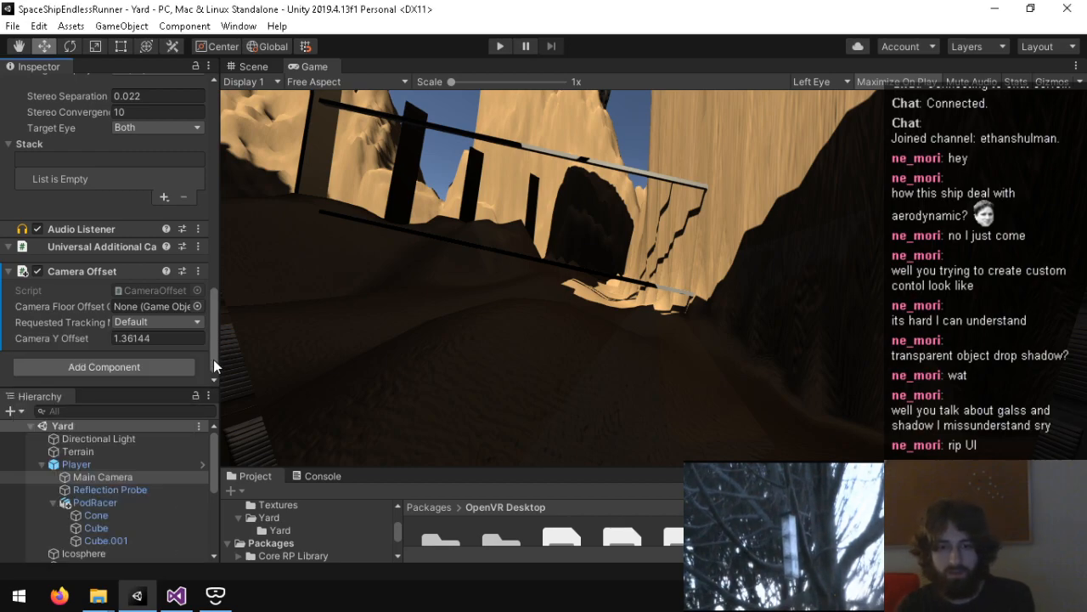
Step: Run the Yard scene with the Scene view showing, stop Play mode, and clear the Console
click(265, 66)
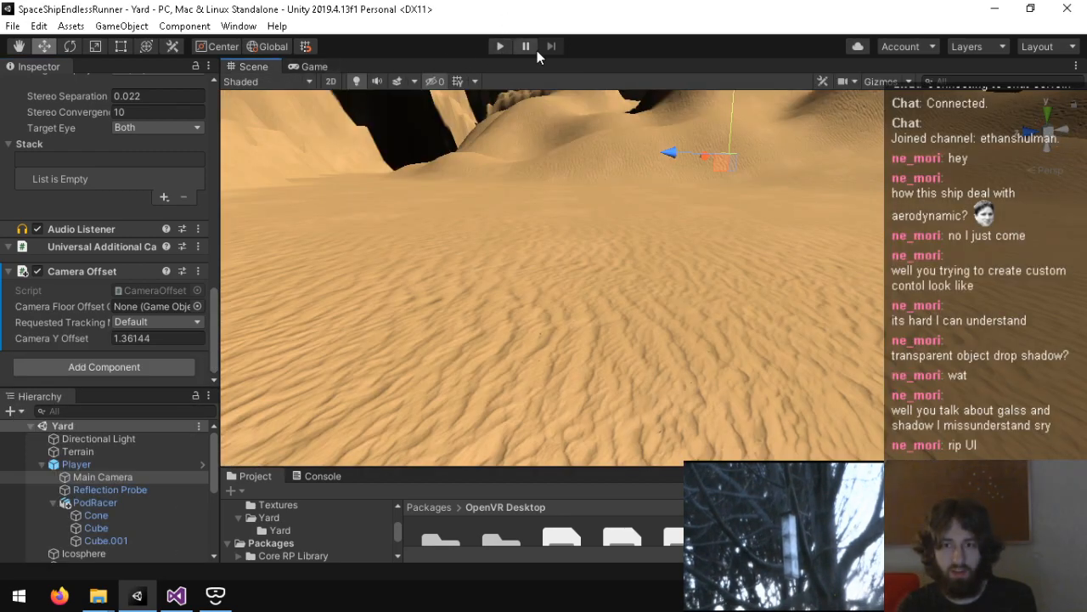
click(491, 48)
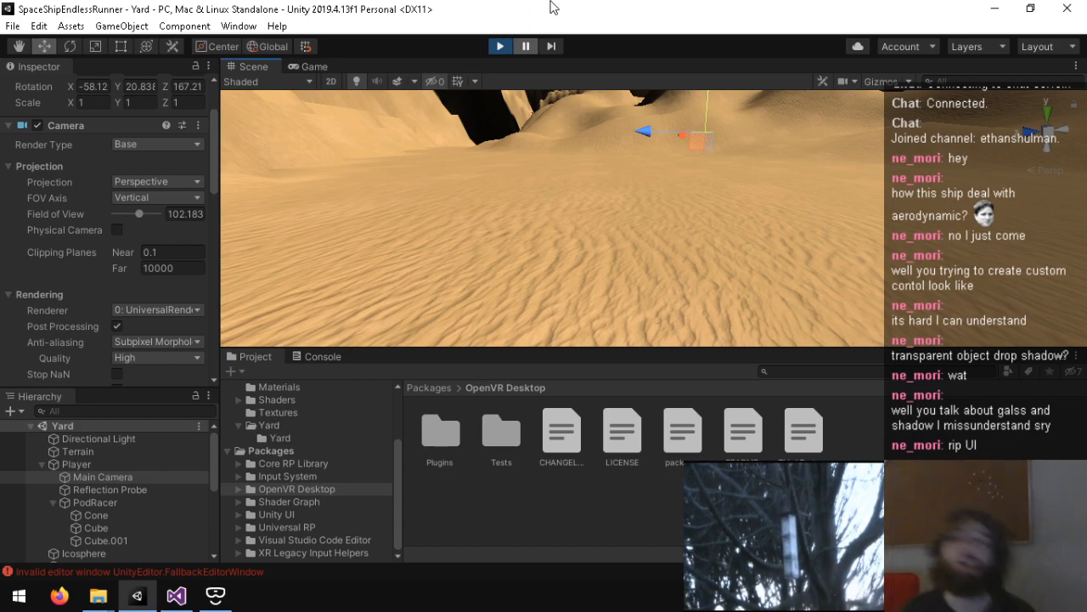
click(500, 46)
right_click(497, 597)
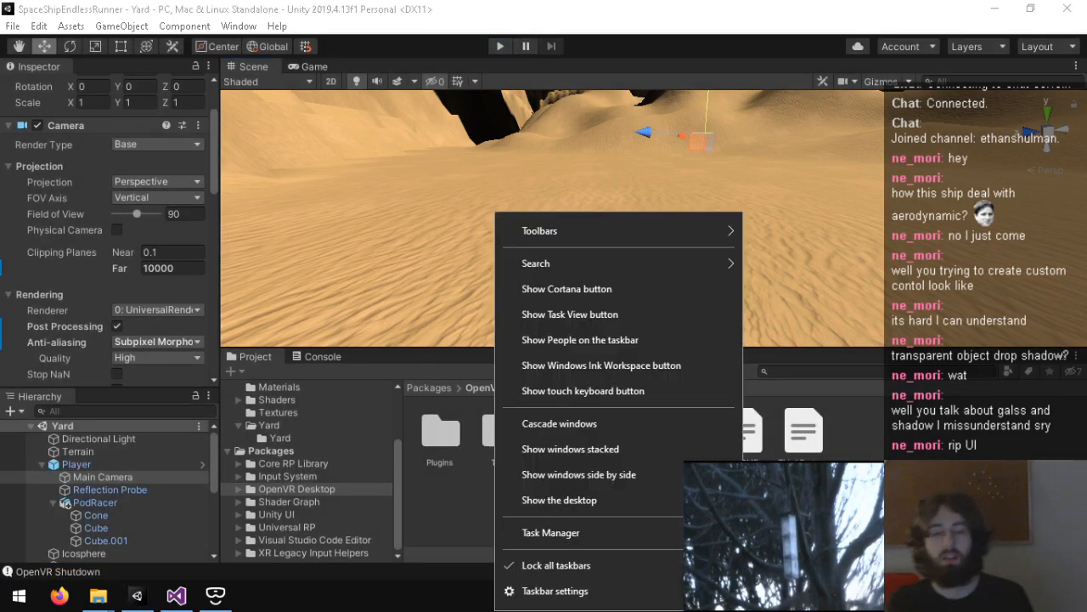
click(306, 356)
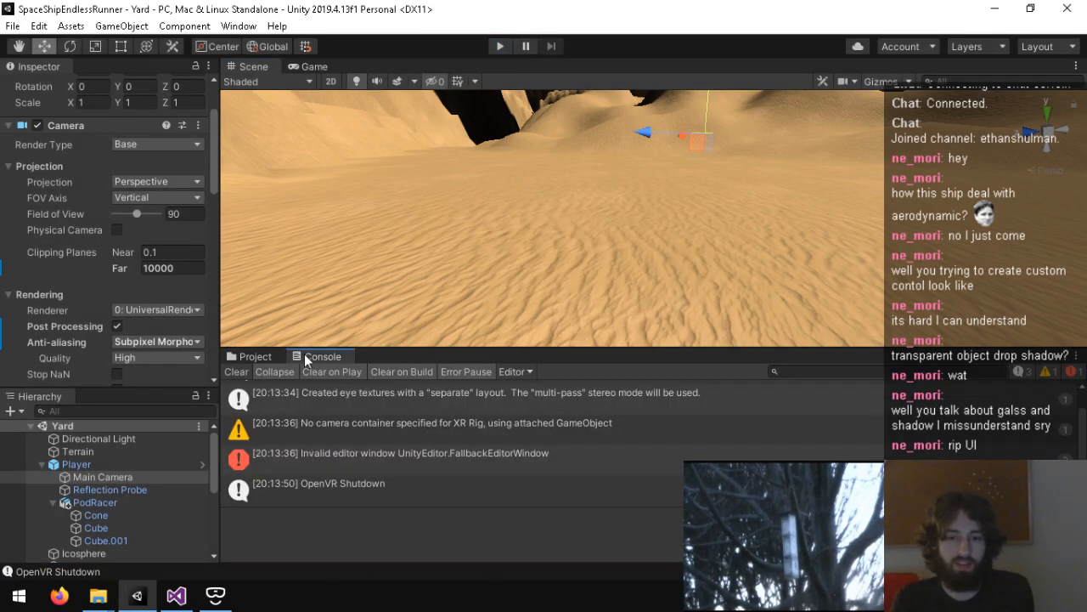
click(243, 372)
click(254, 357)
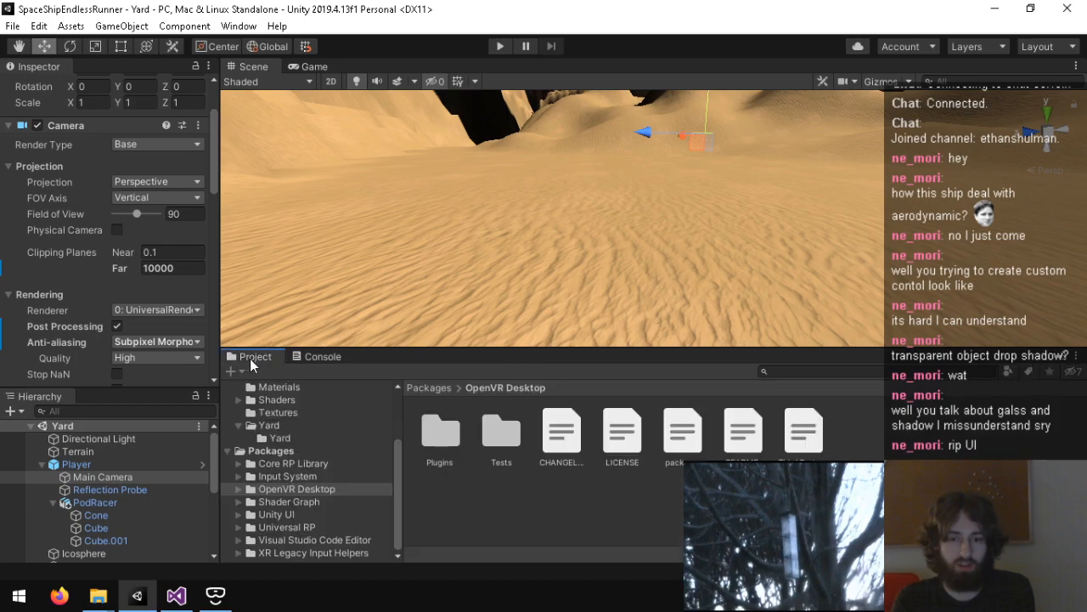
Step: Decline debugging of OpenVRSettingsUX.exe and end the vrserver.exe process in Task Manager
right_click(418, 597)
key(Escape)
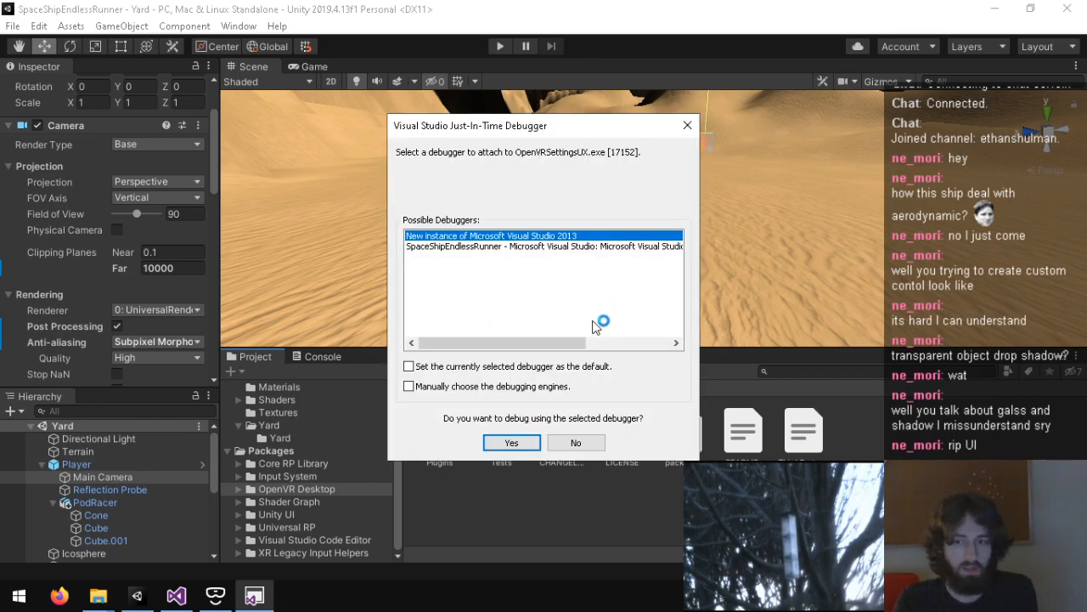
click(577, 443)
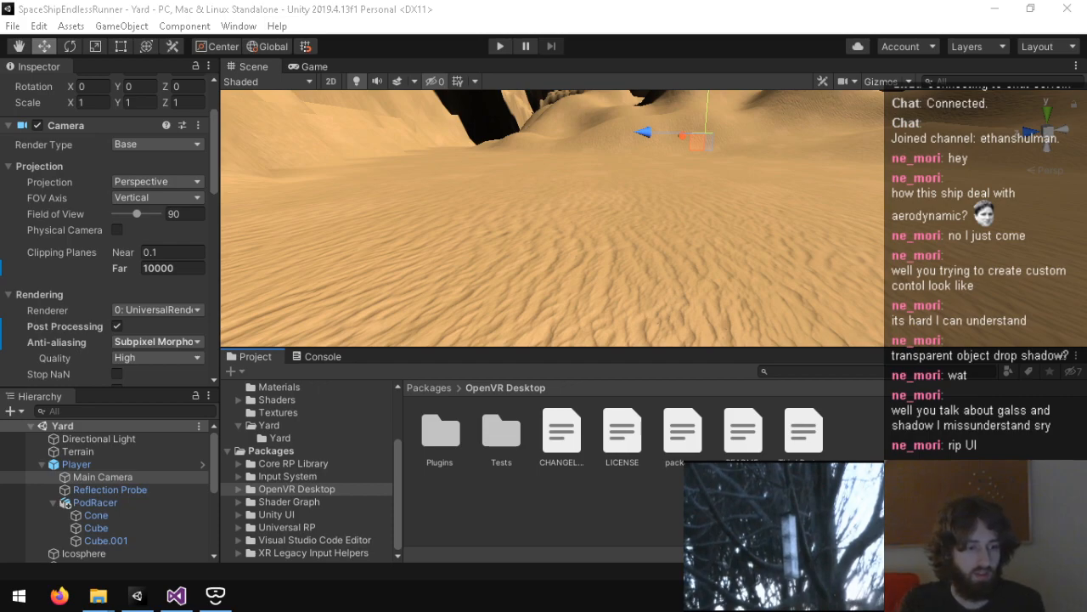
drag(0, 224, 296, 165)
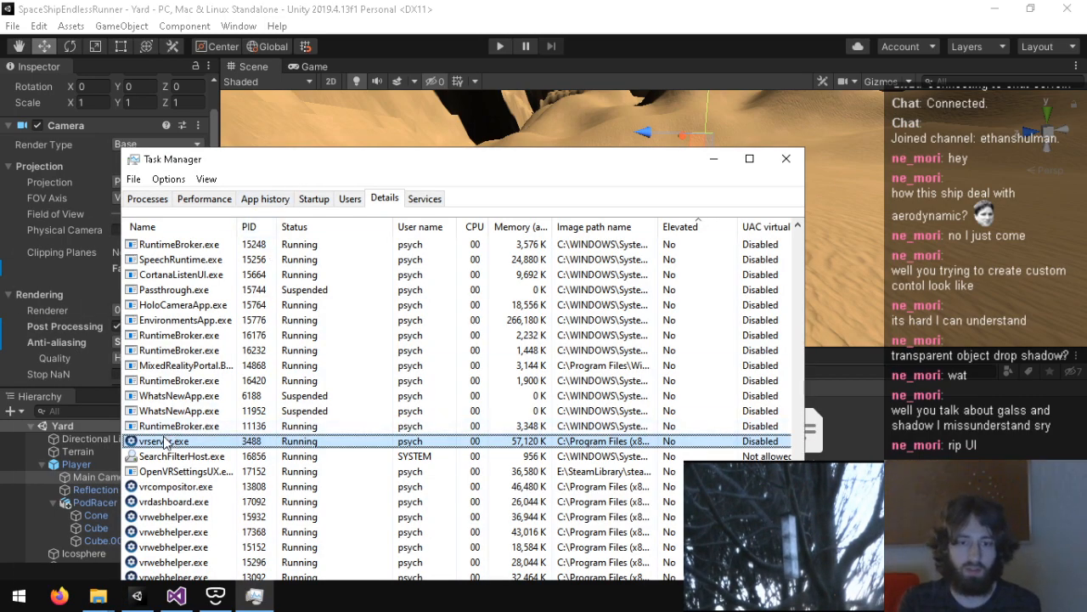
key(Delete)
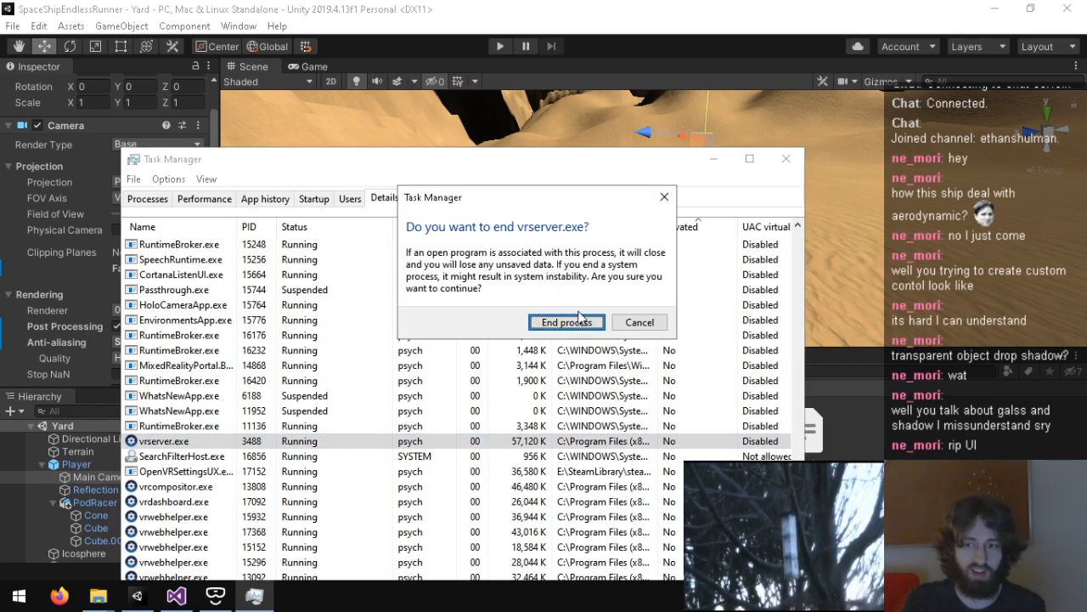
click(565, 387)
scroll(340, 443, up, 3)
click(786, 159)
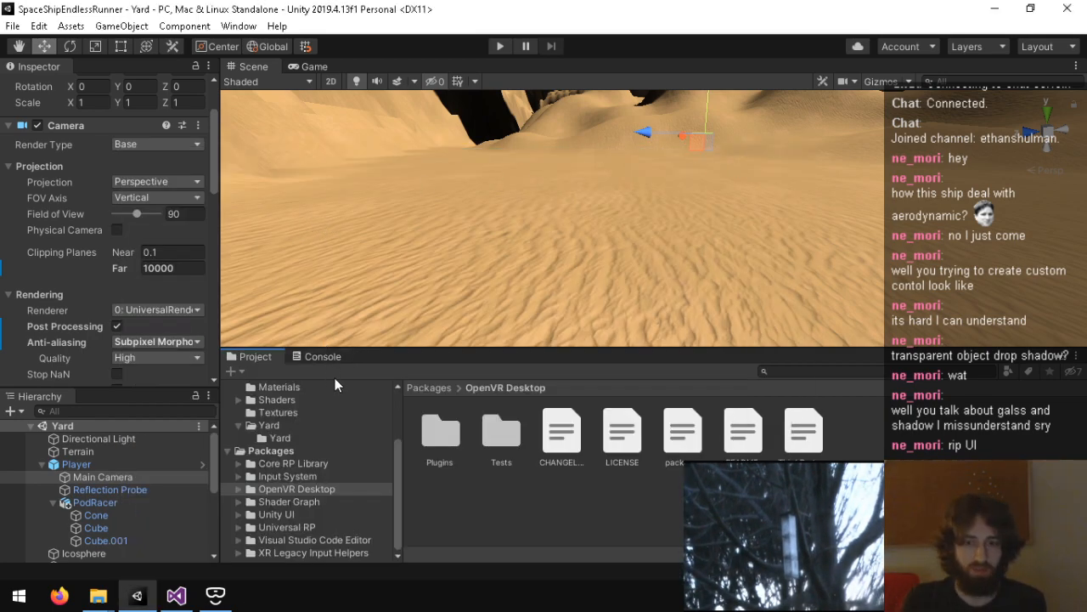
Step: Enlarge the Scene view by shrinking the Console area, and show the project files there again
click(318, 357)
drag(311, 347, 316, 466)
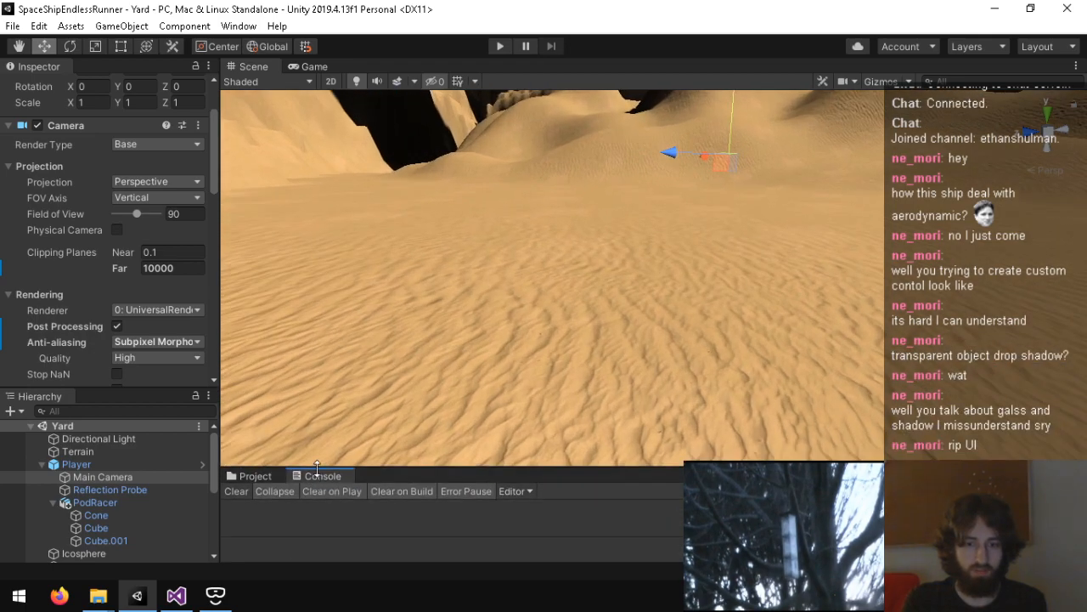
click(245, 477)
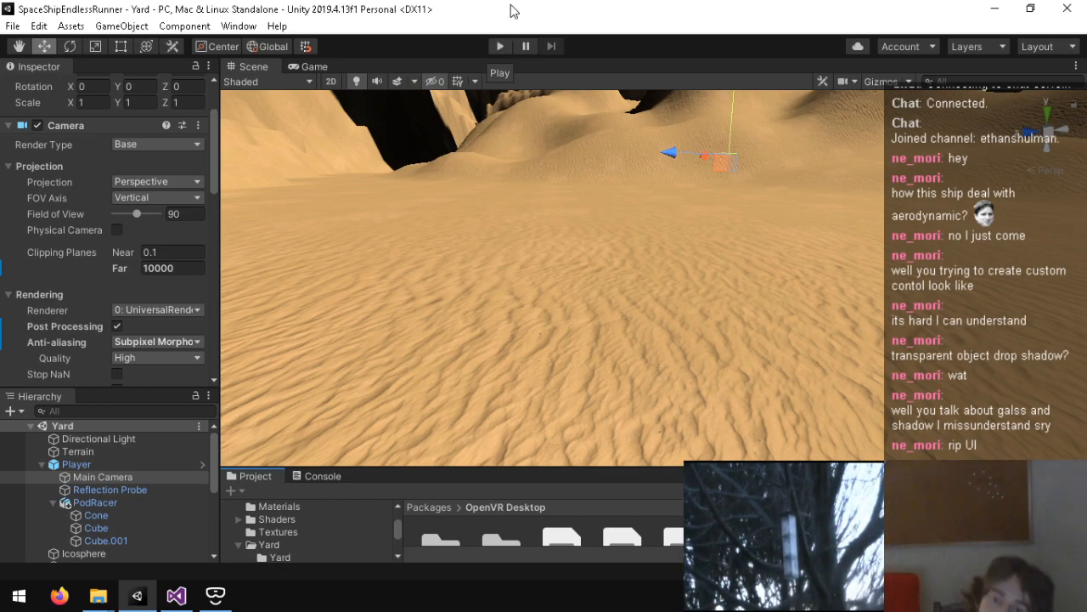
Step: Run and stop the Yard scene again, inspect the Console's FallbackEditorWindow error, and clear the Console
click(498, 49)
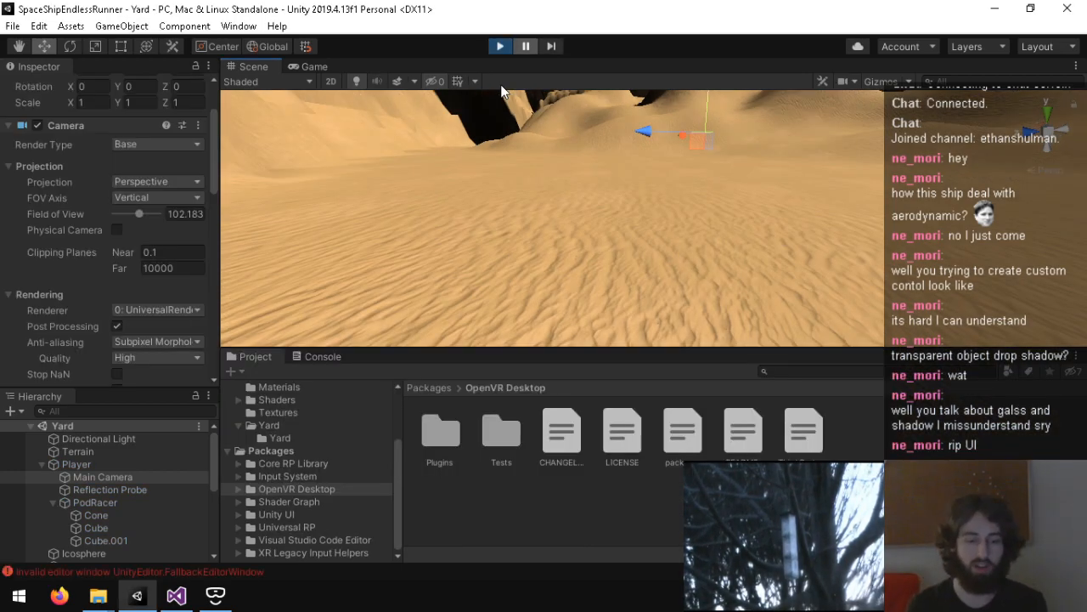
click(500, 46)
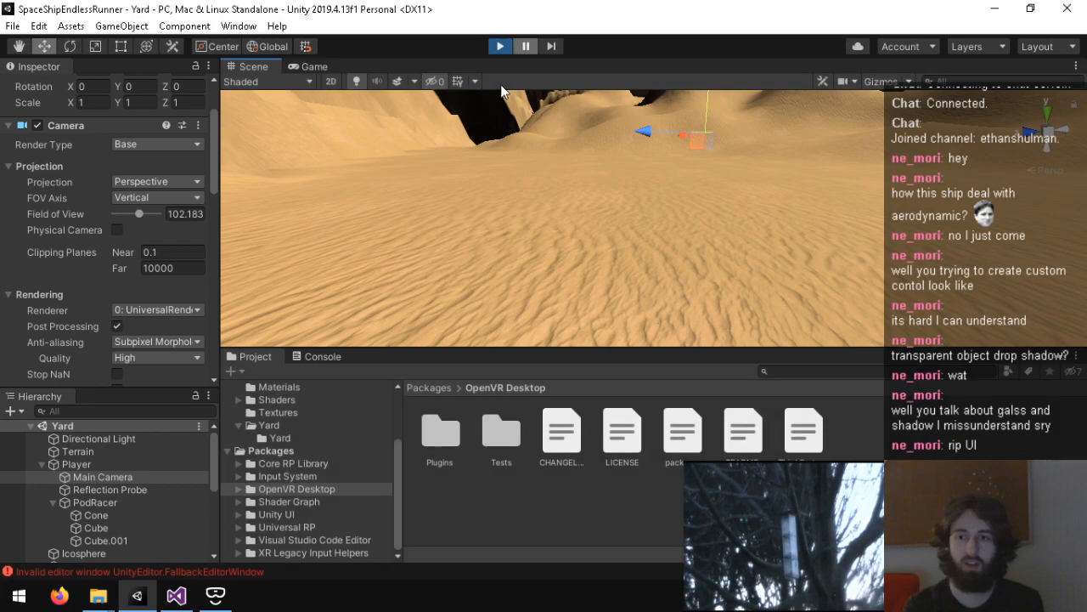
click(256, 567)
scroll(304, 455, up, 1)
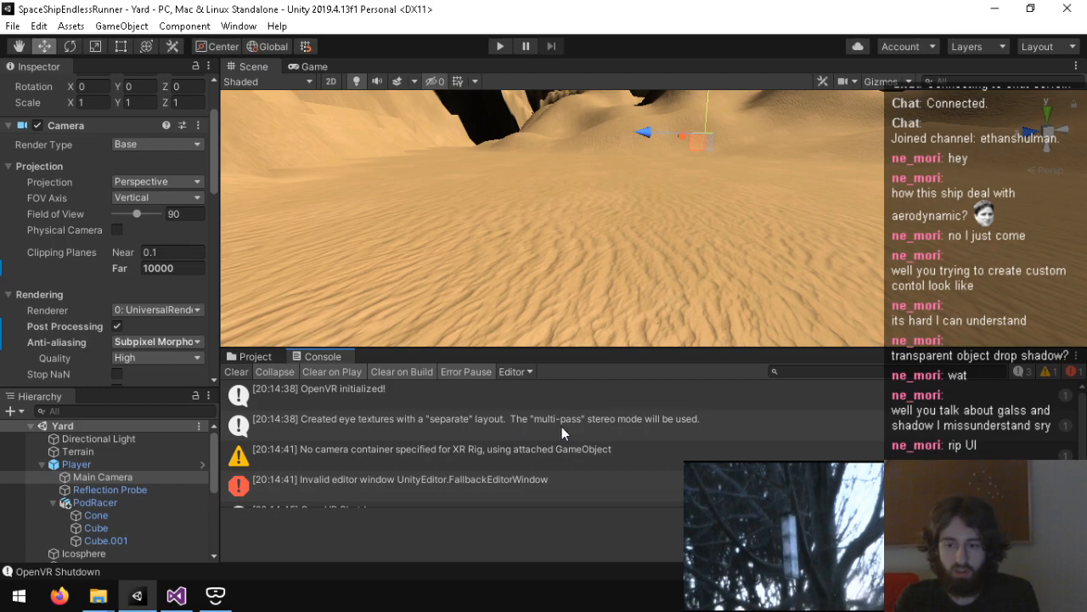
scroll(501, 450, down, 1)
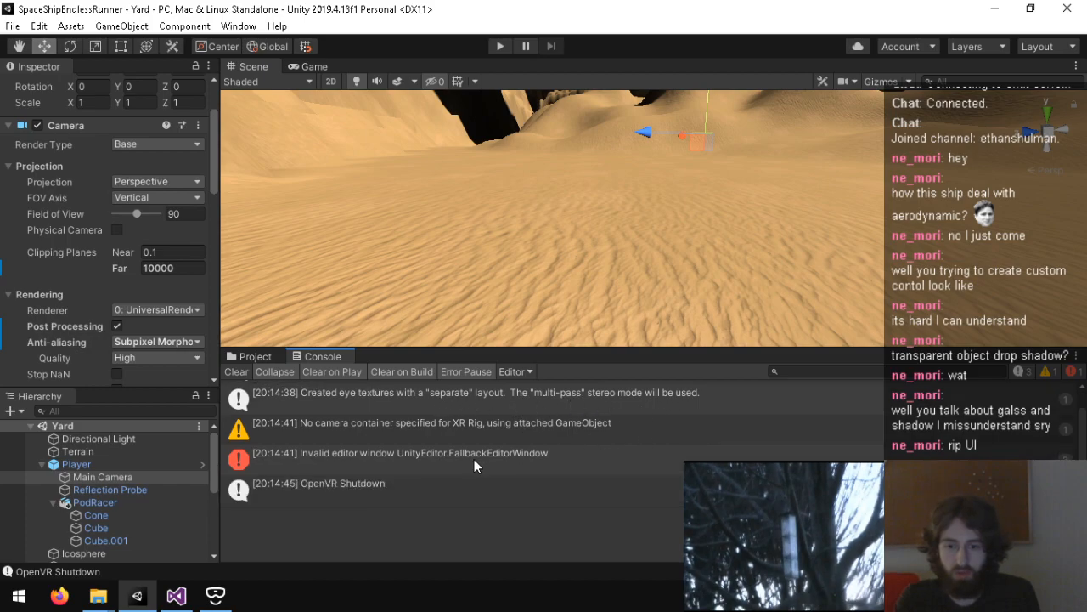
click(446, 467)
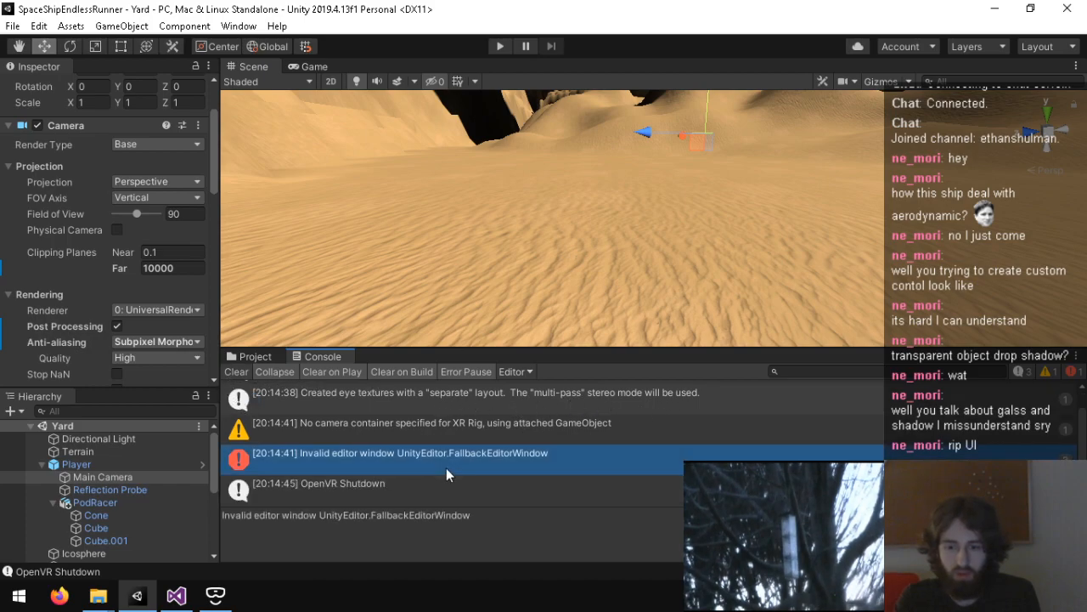
click(239, 372)
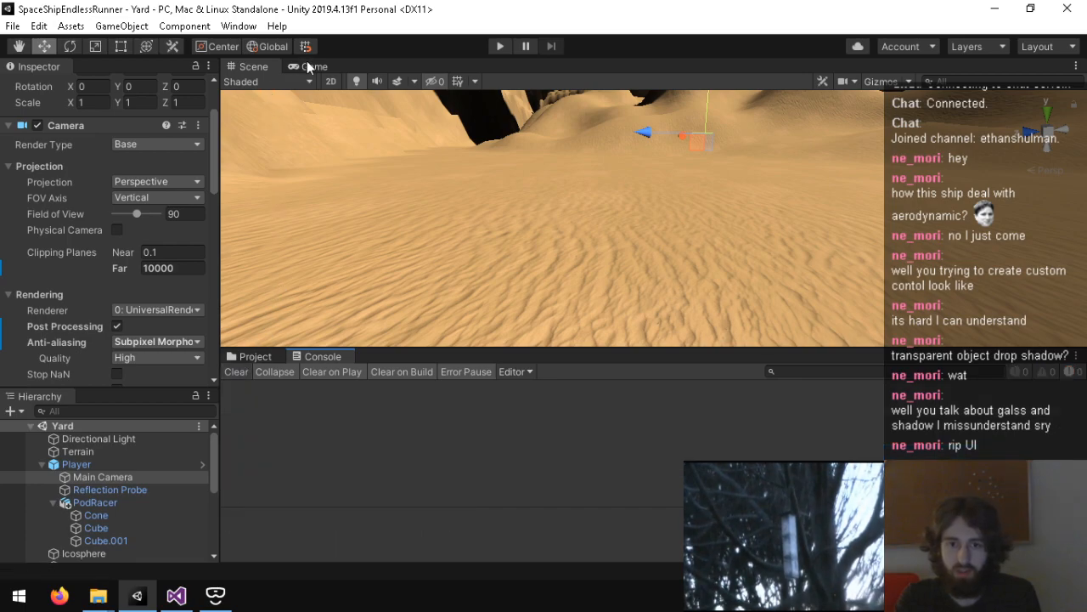
Step: Check the Game view and look through the running processes and their details in Task Manager
click(311, 65)
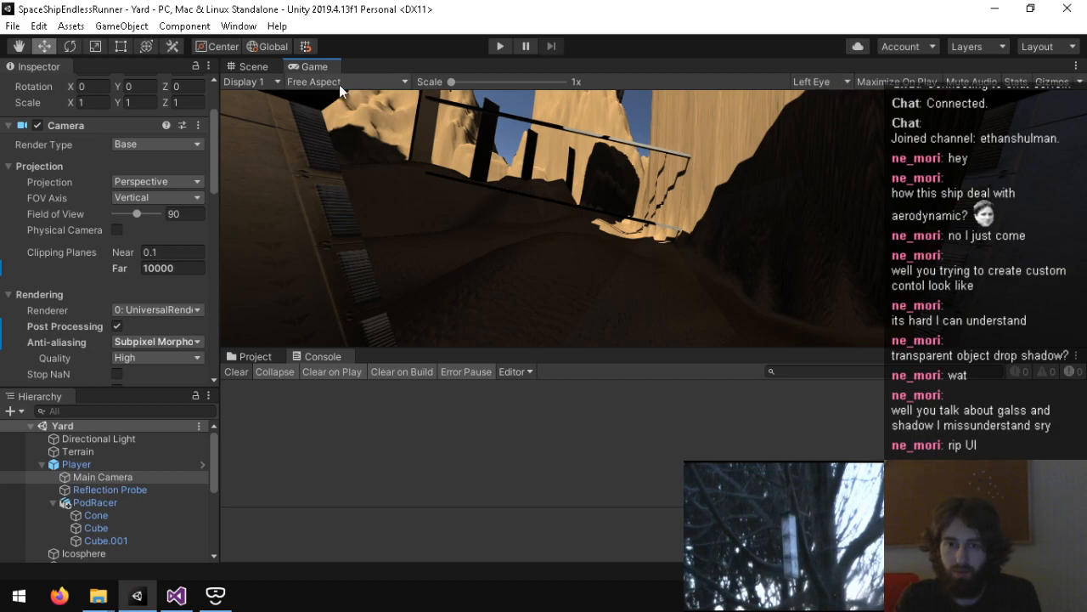
click(253, 66)
right_click(371, 594)
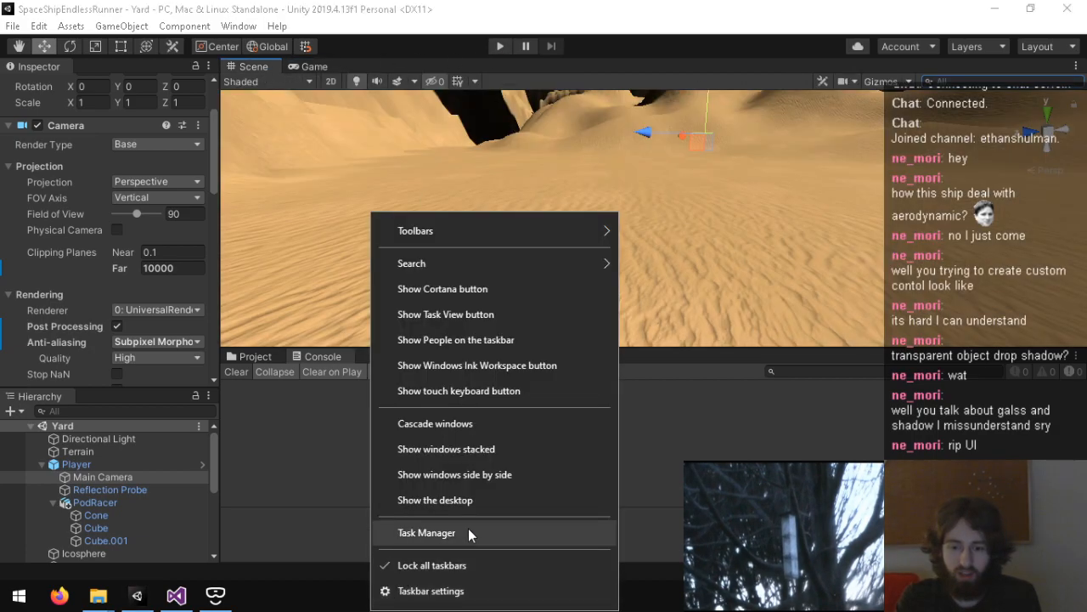
click(468, 529)
right_click(265, 249)
click(181, 344)
right_click(196, 341)
right_click(148, 393)
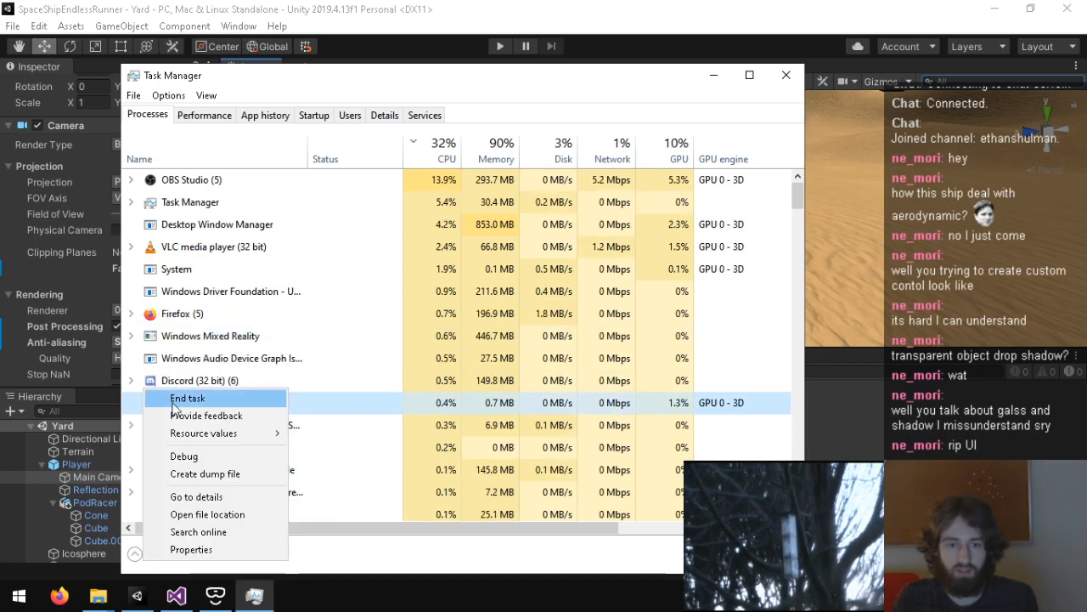
click(195, 496)
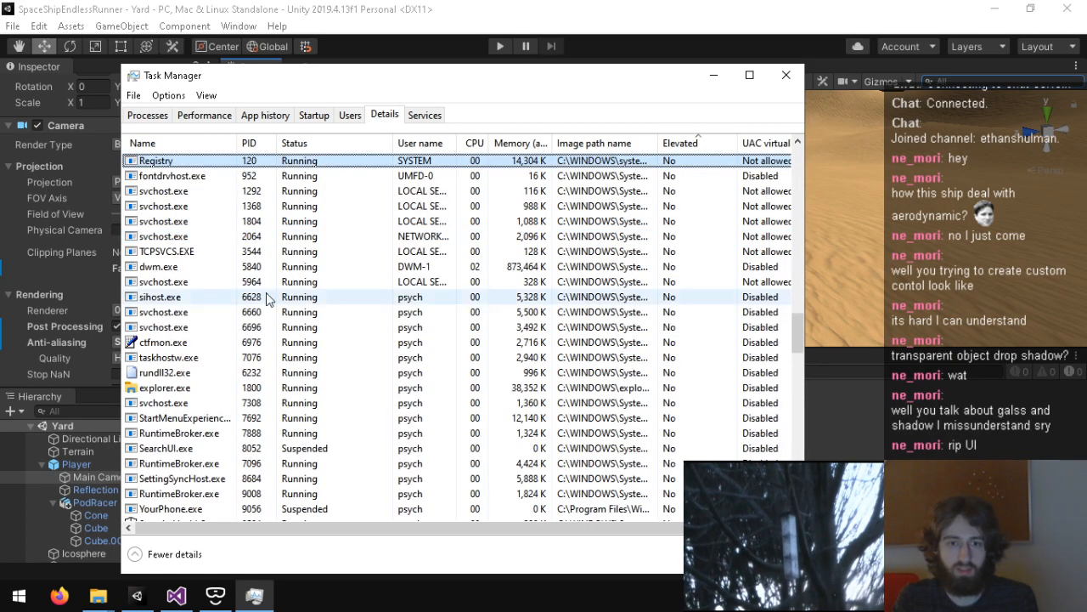
click(786, 75)
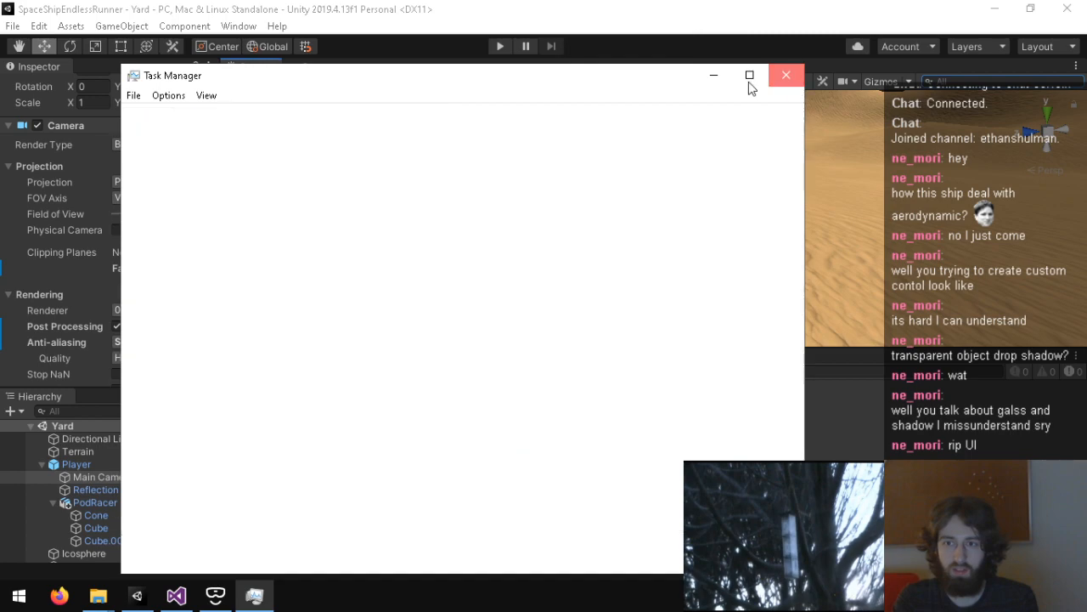
Step: Run the Yard scene to test the headset camera in the Game view, and stop Play mode
click(500, 48)
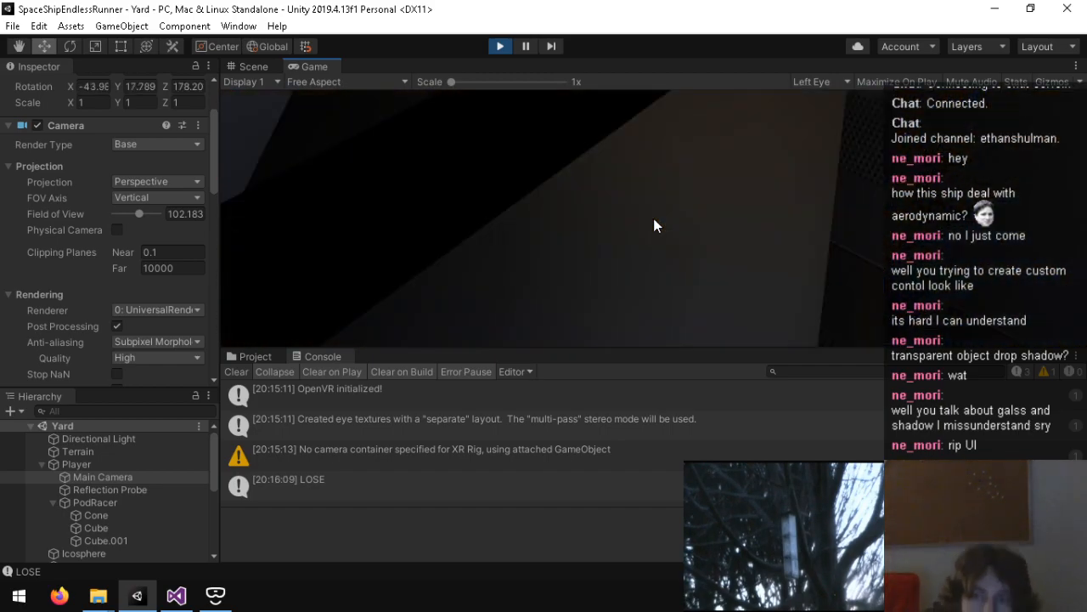
key(ctrl+p)
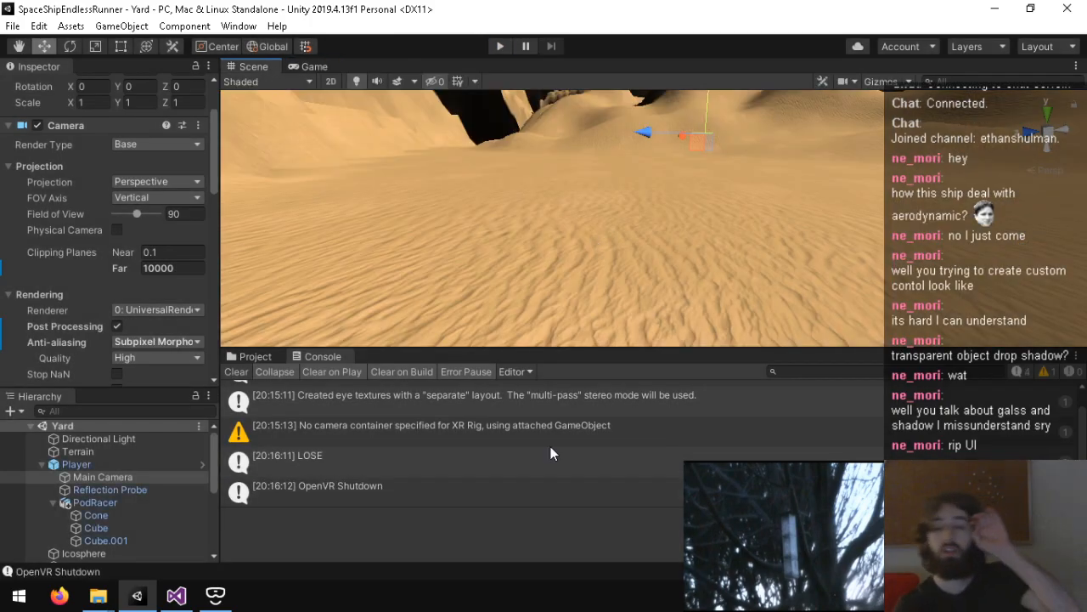
Step: End the VR Compositor and VR Server tasks in Task Manager, and close Task Manager
right_click(326, 596)
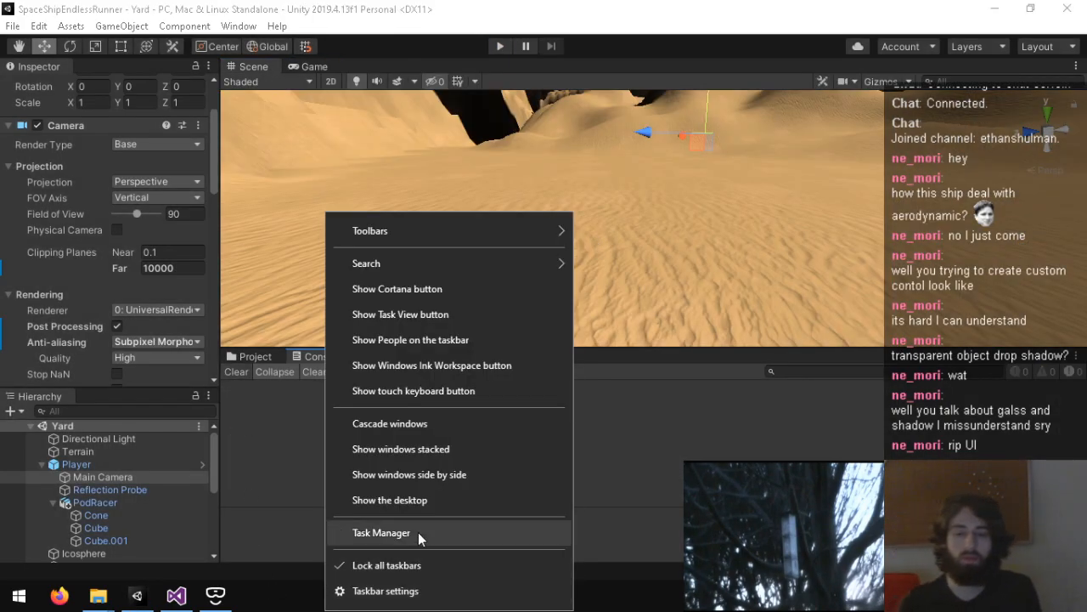
click(417, 532)
right_click(245, 313)
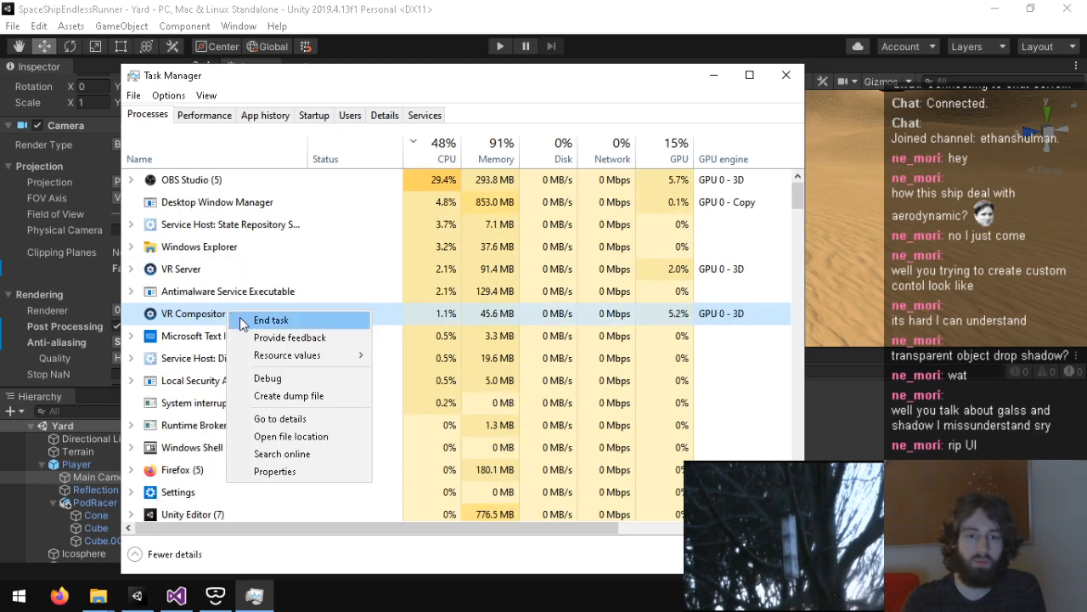
click(229, 335)
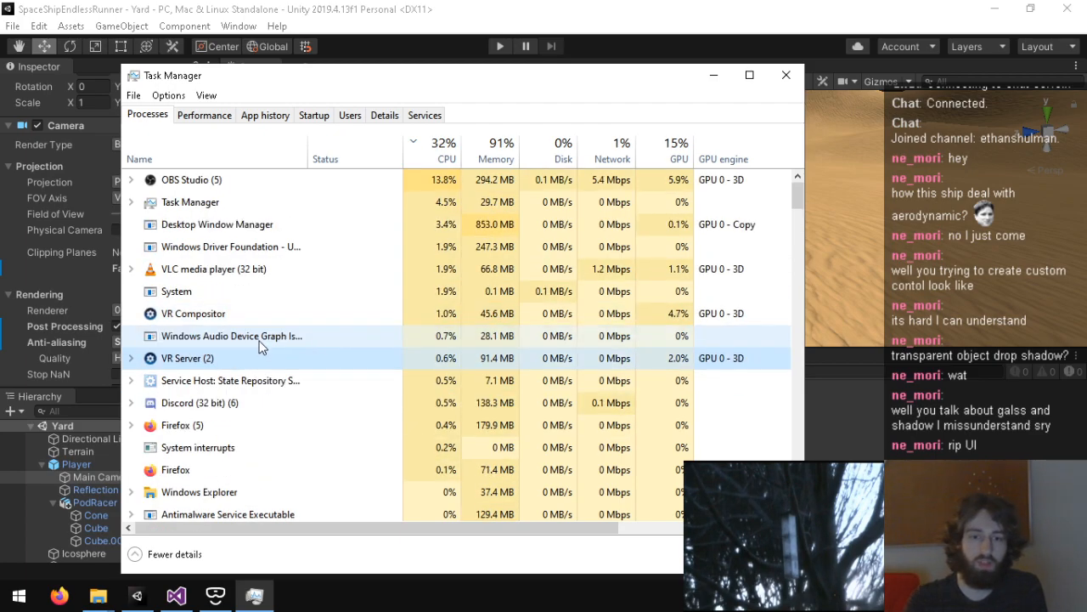
click(303, 341)
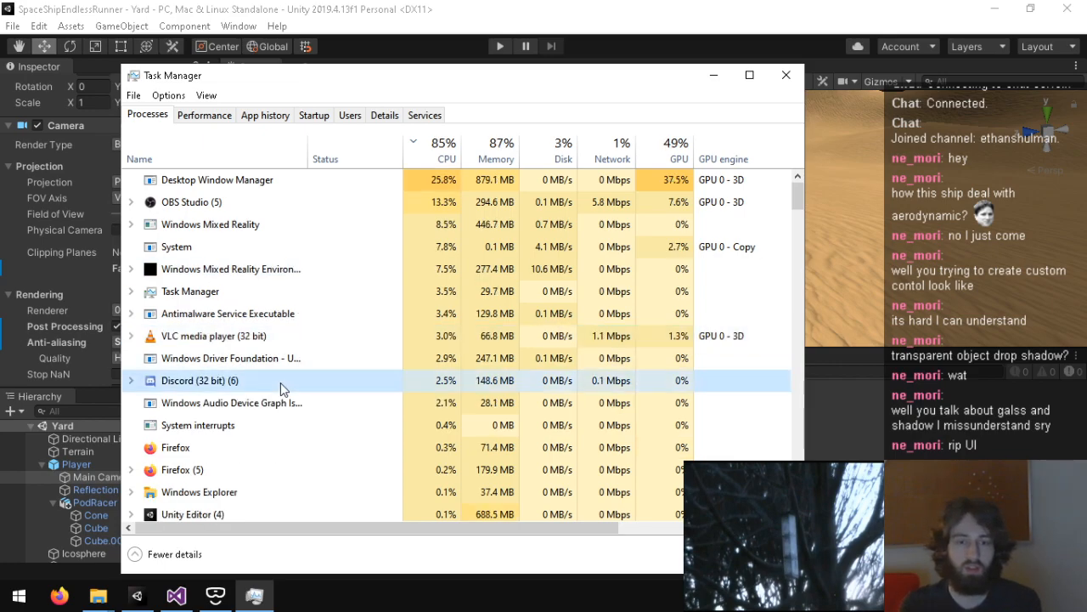
click(786, 75)
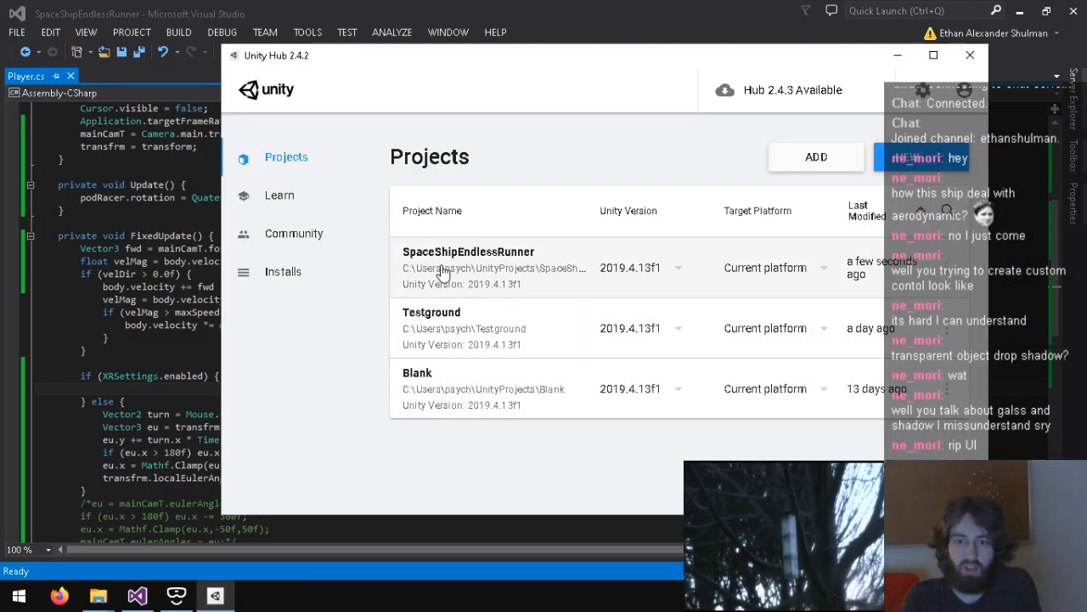
Step: Reload the externally modified SpaceShipEndlessRunner solution in Visual Studio
click(443, 265)
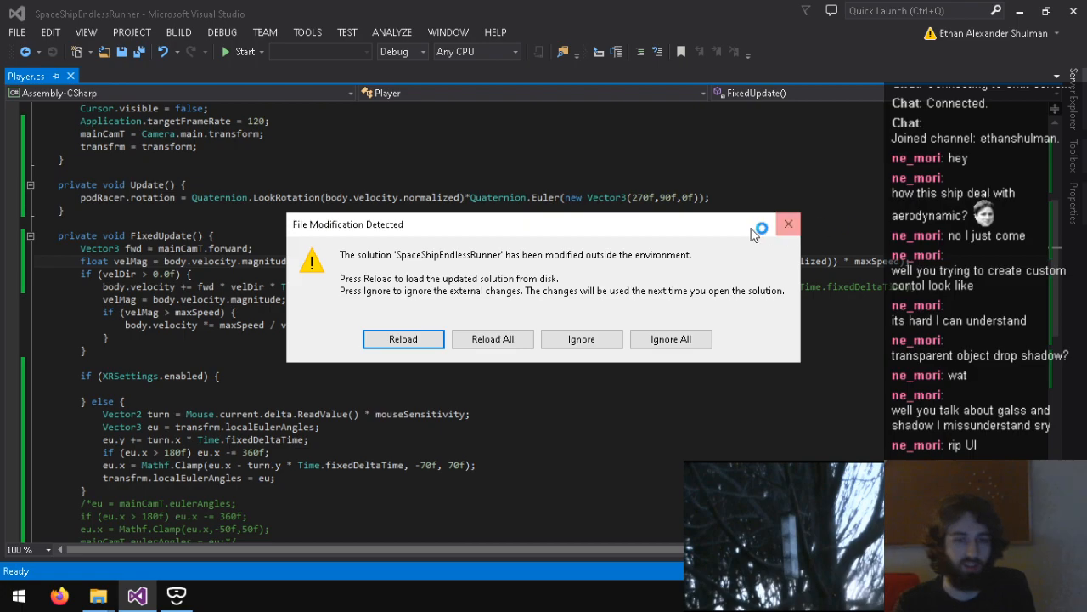
click(488, 339)
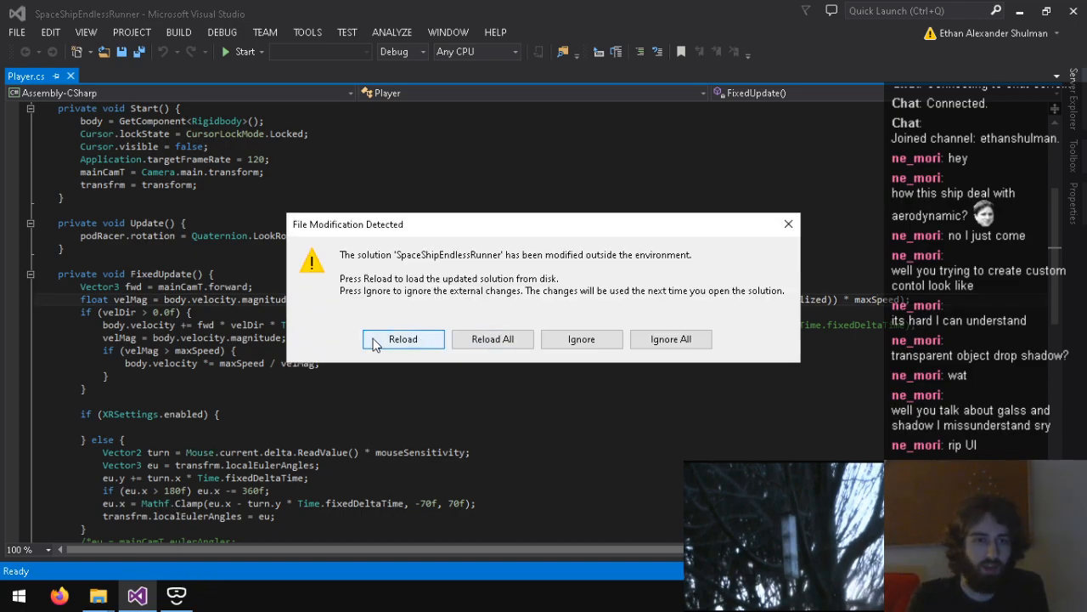
click(403, 339)
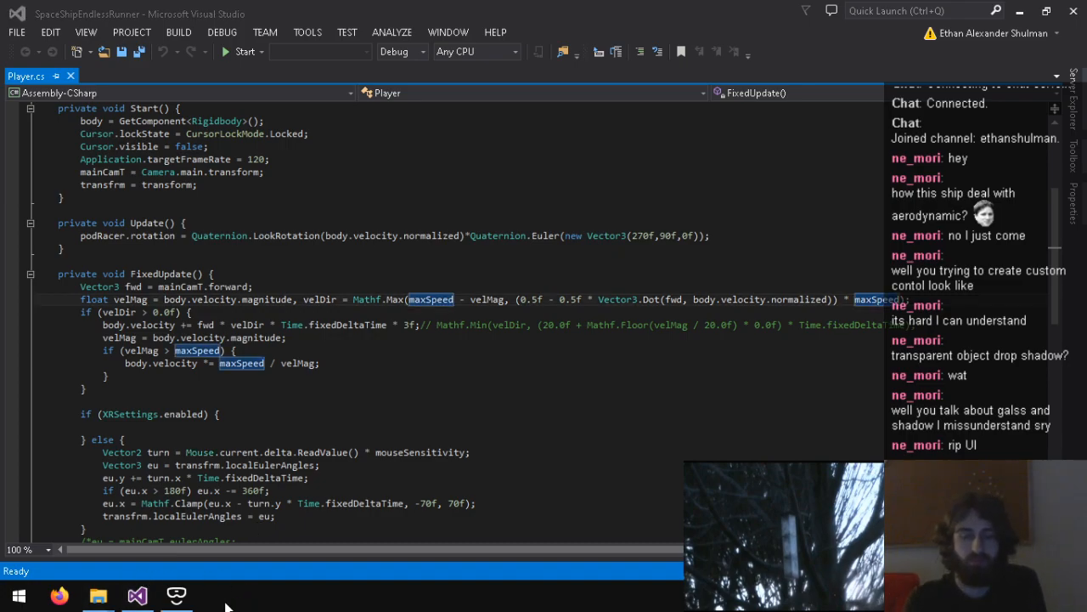
Step: Minimize Visual Studio, quit Unity from its failed window layout dialog, and reopen the SpaceShipEndlessRunner project
click(1021, 9)
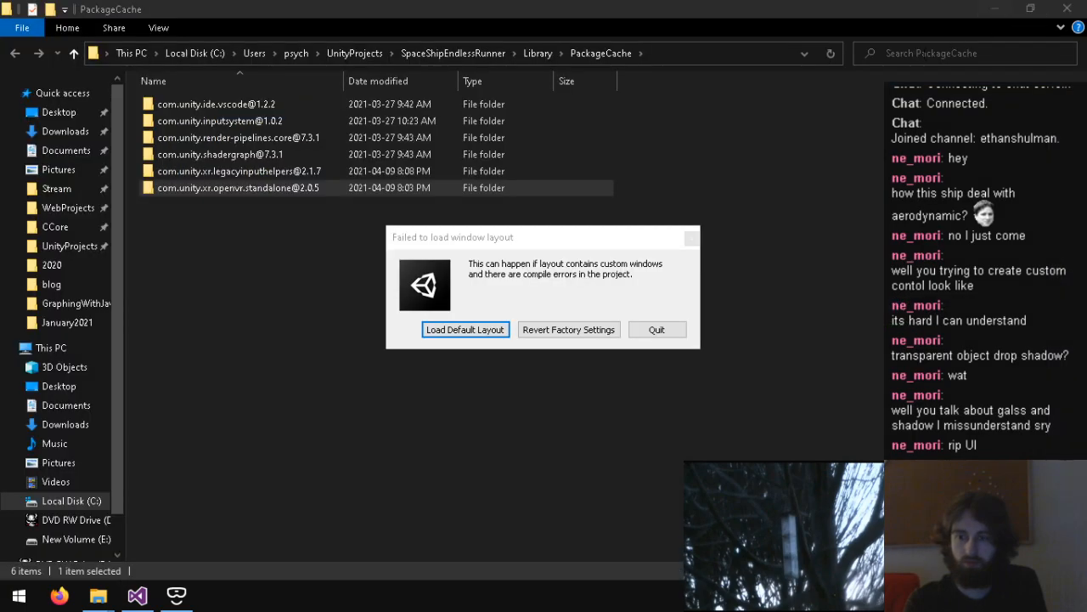
click(668, 331)
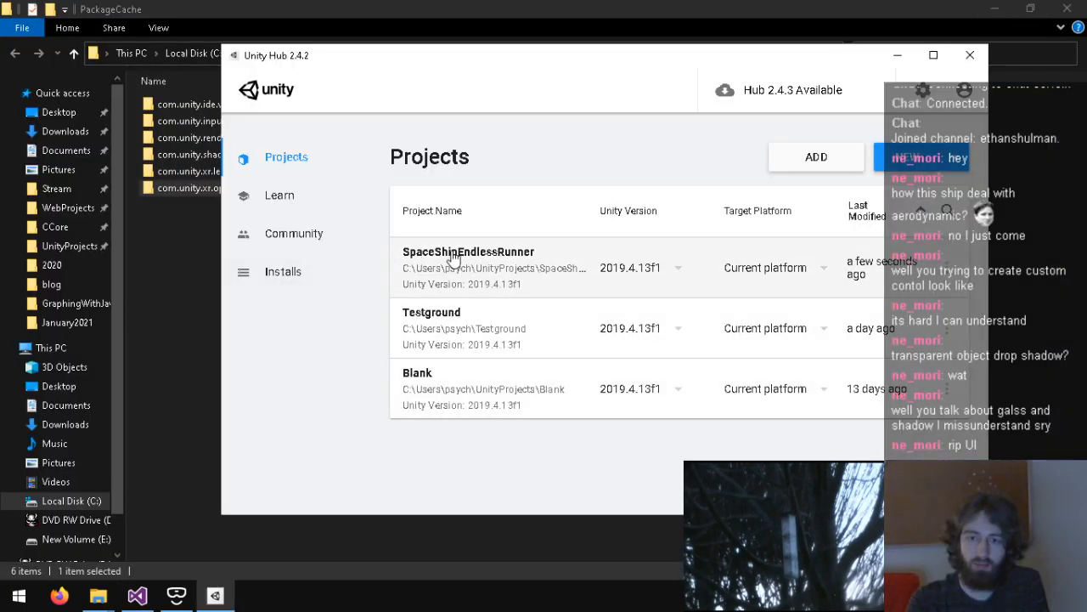
click(443, 246)
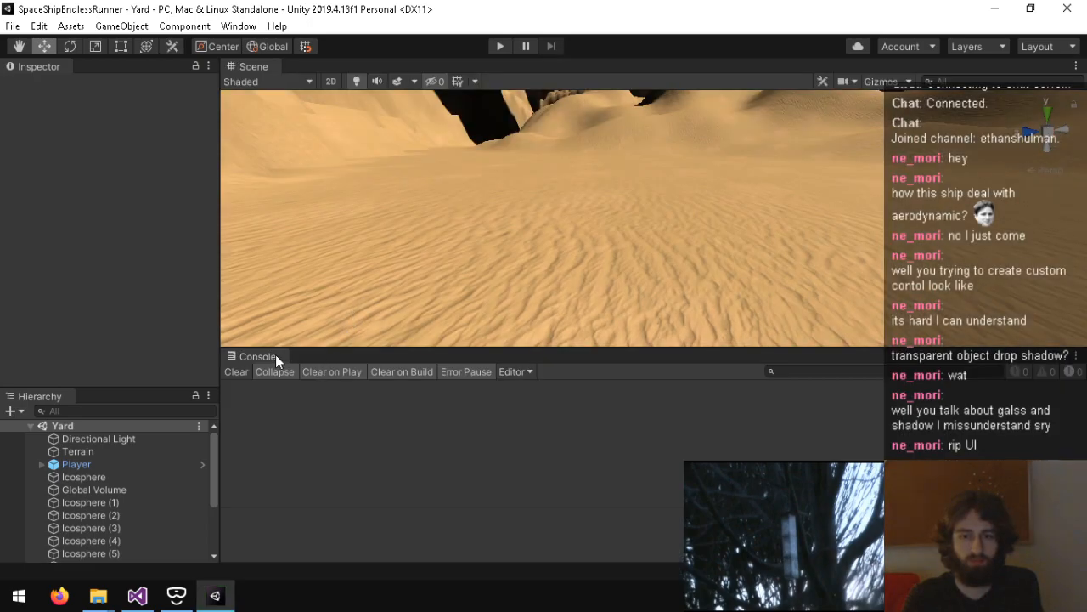
Step: Restore the missing Project window and dock it beside the Console
click(239, 25)
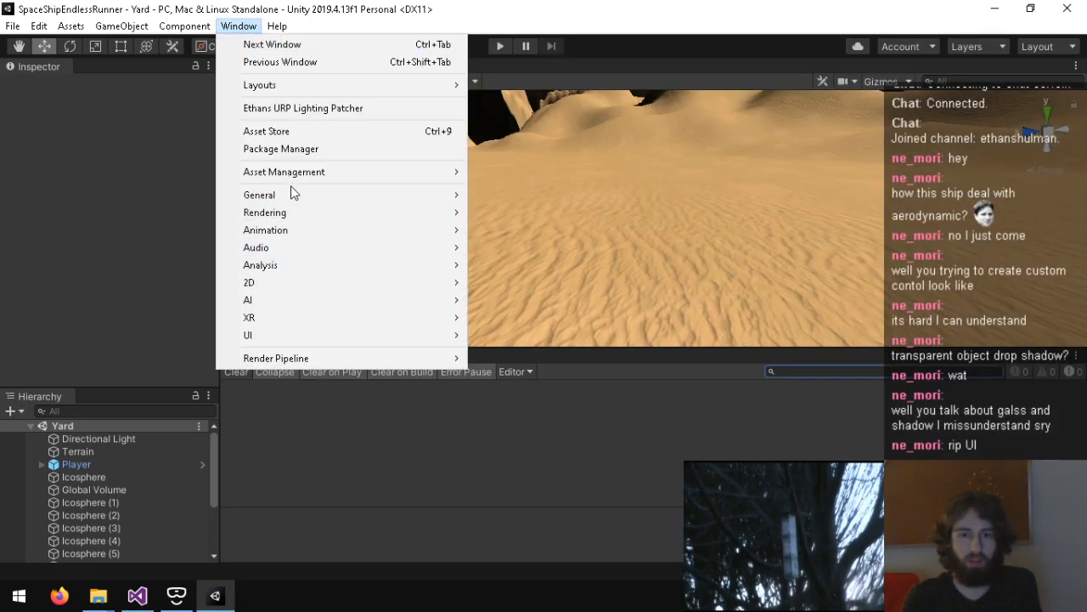
mouse_move(400, 195)
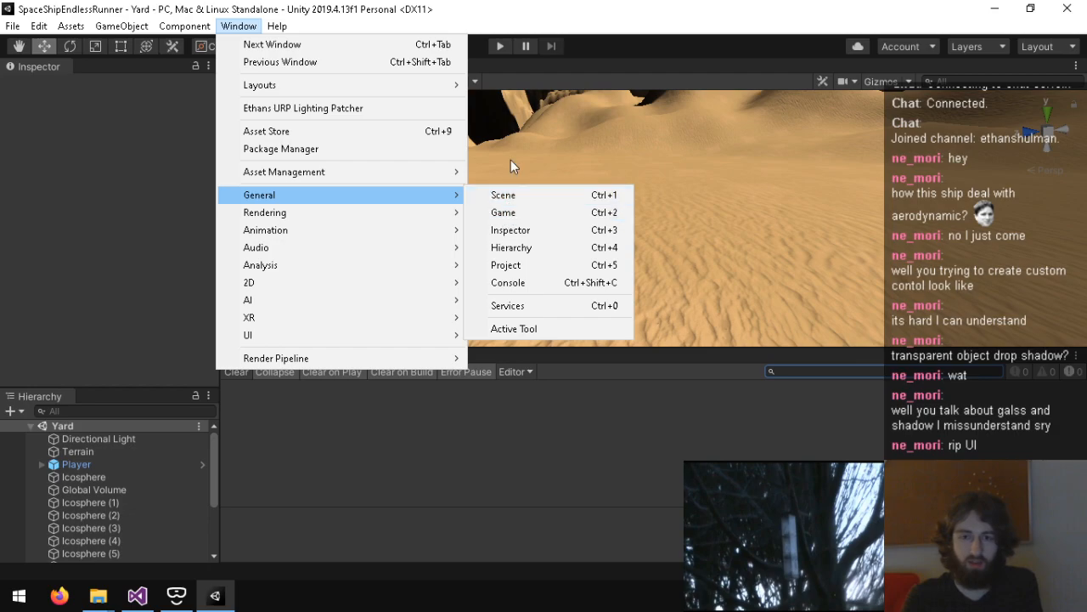
click(542, 56)
click(238, 26)
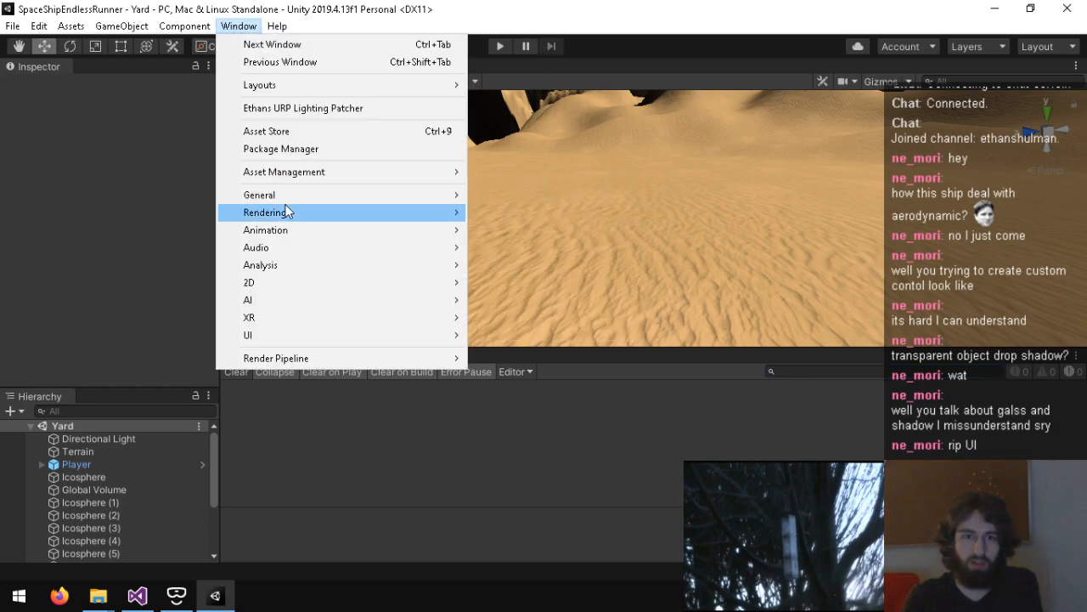
mouse_move(287, 200)
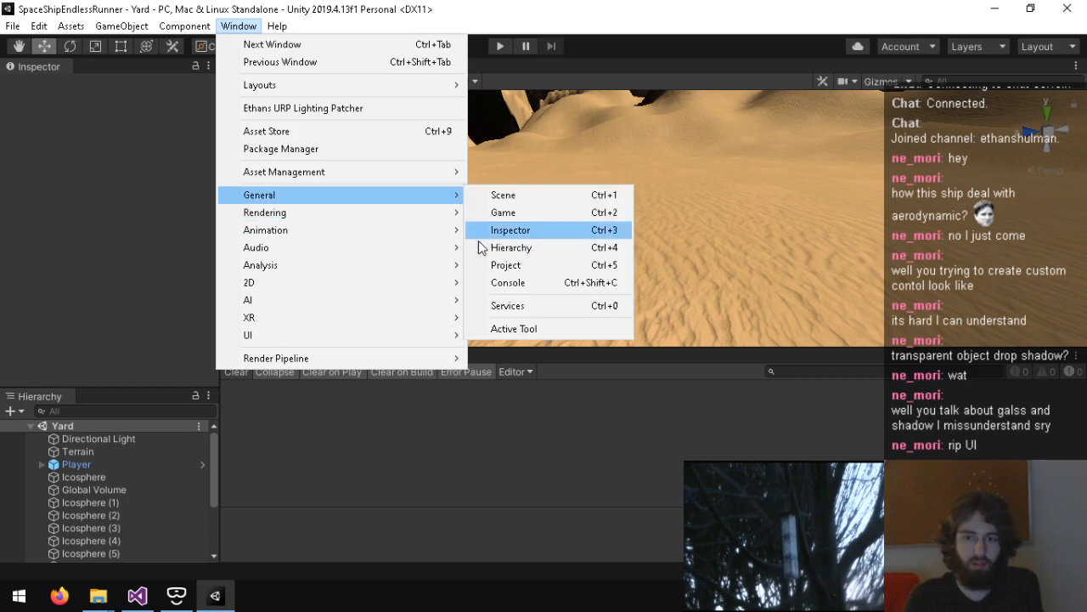
click(507, 266)
drag(306, 375, 321, 348)
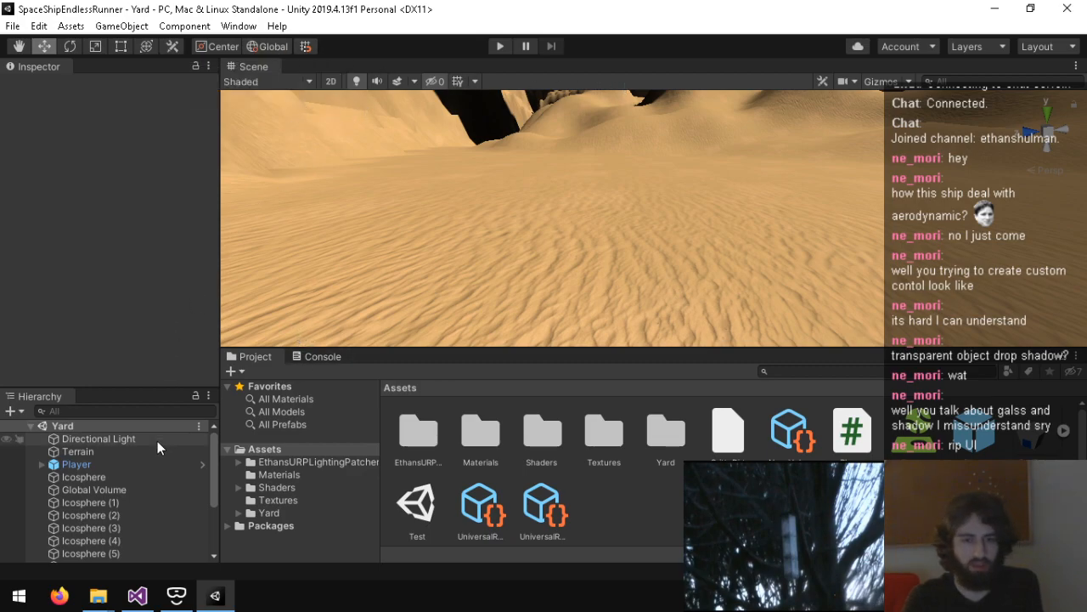
Step: Set the Z position of the Player's PodRacer to 1, and test the Yard scene in Play mode before stopping it
click(85, 464)
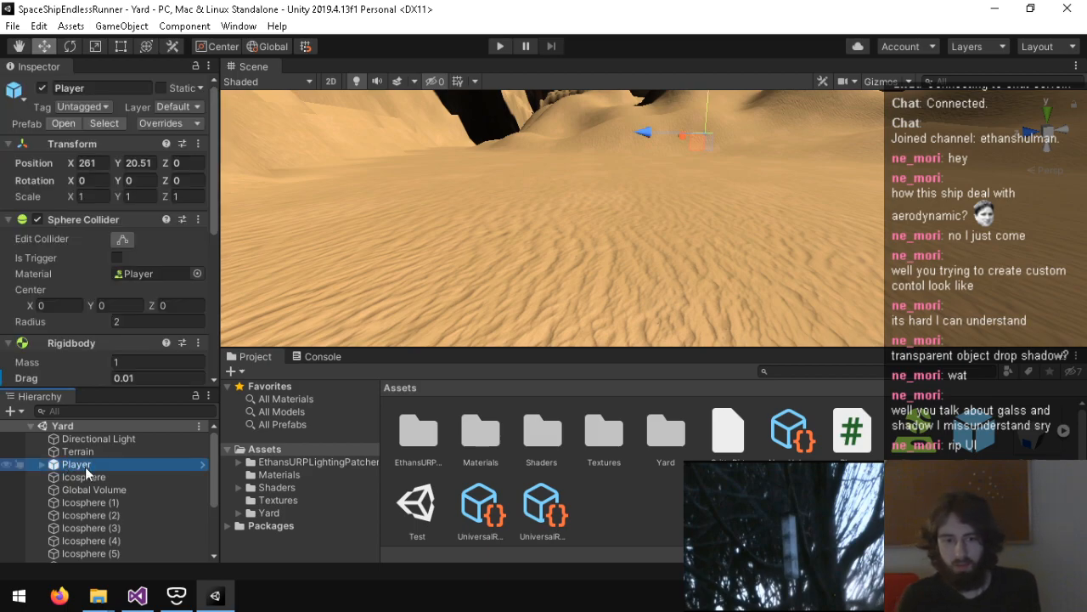
scroll(72, 255, down, 5)
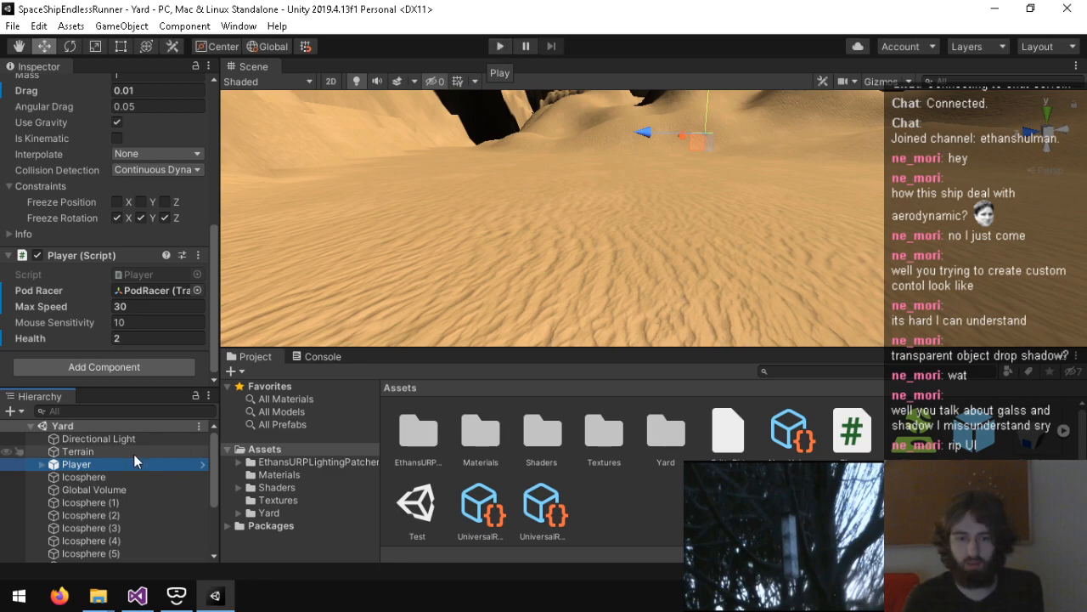
click(39, 465)
click(95, 501)
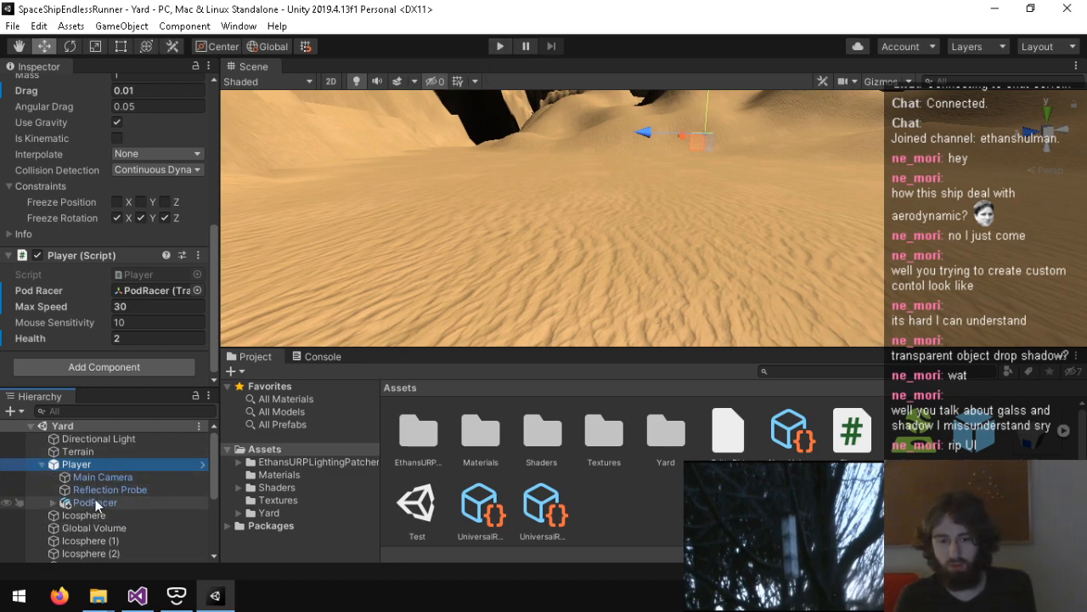
click(189, 162)
text(1)
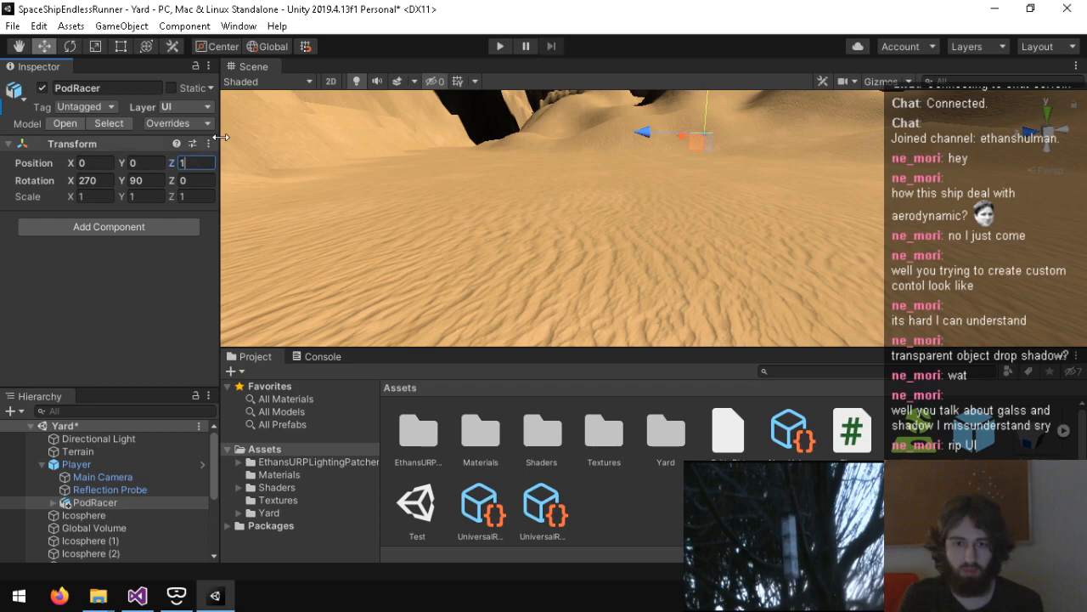
click(499, 46)
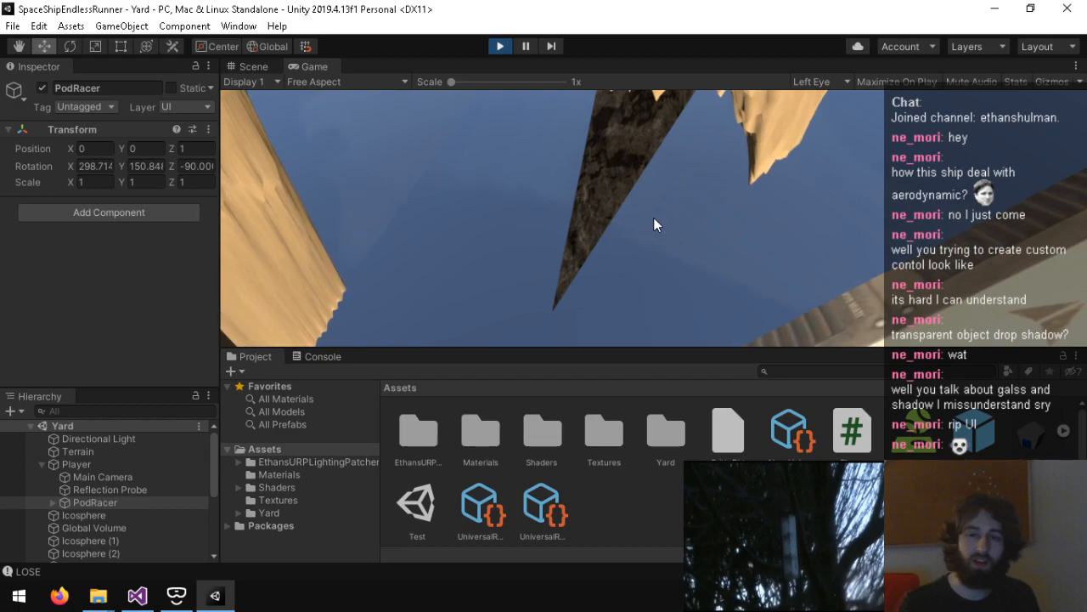
key(ctrl+p)
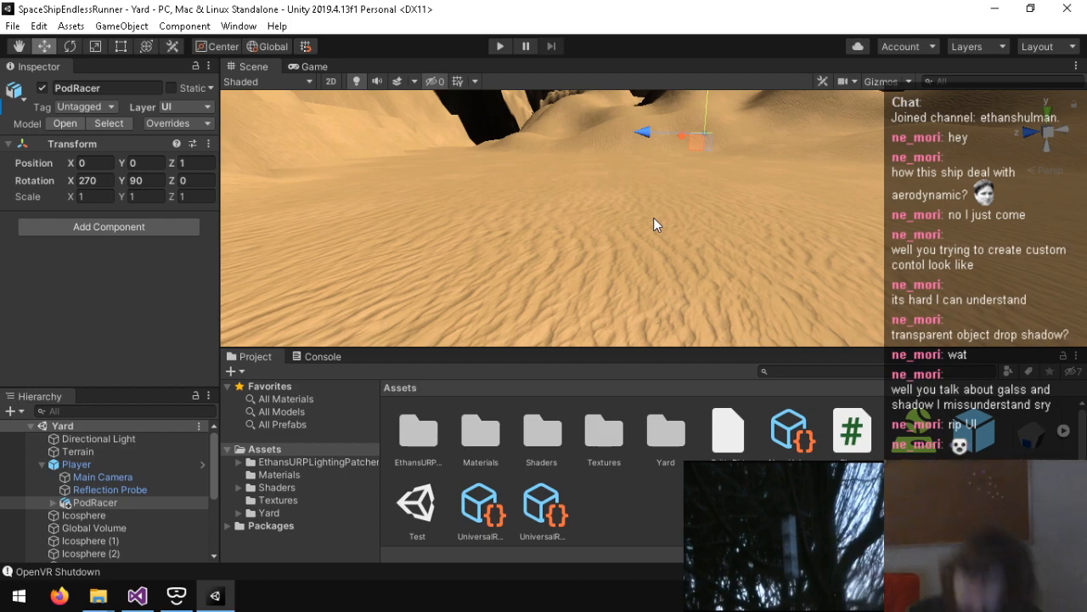
Step: Inspect the Main Camera's Camera Offset component, including its tracking mode options and Camera Y Offset
click(101, 475)
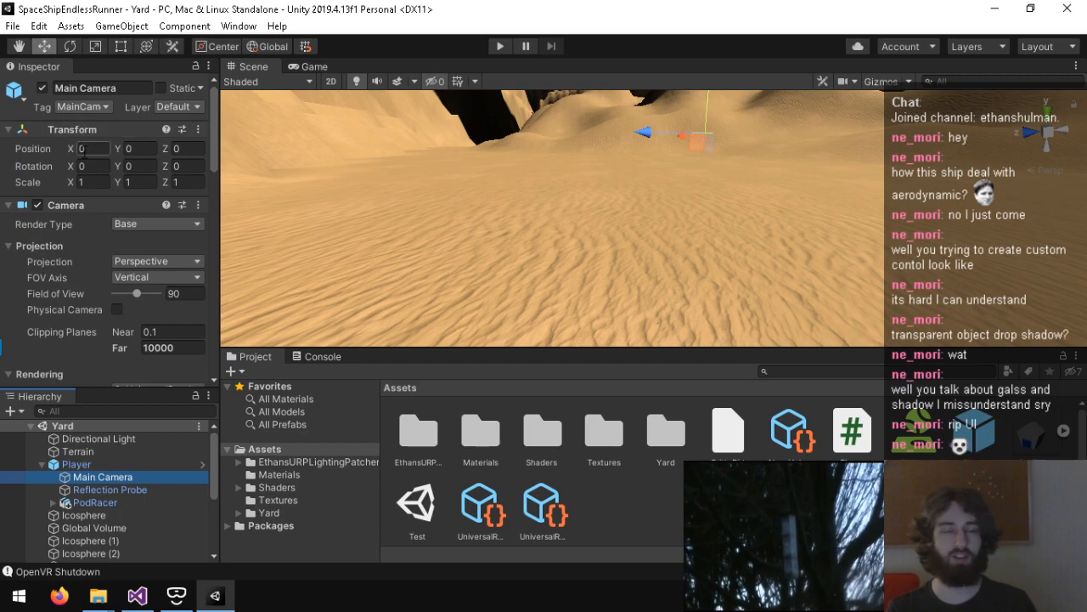
scroll(70, 306, down, 15)
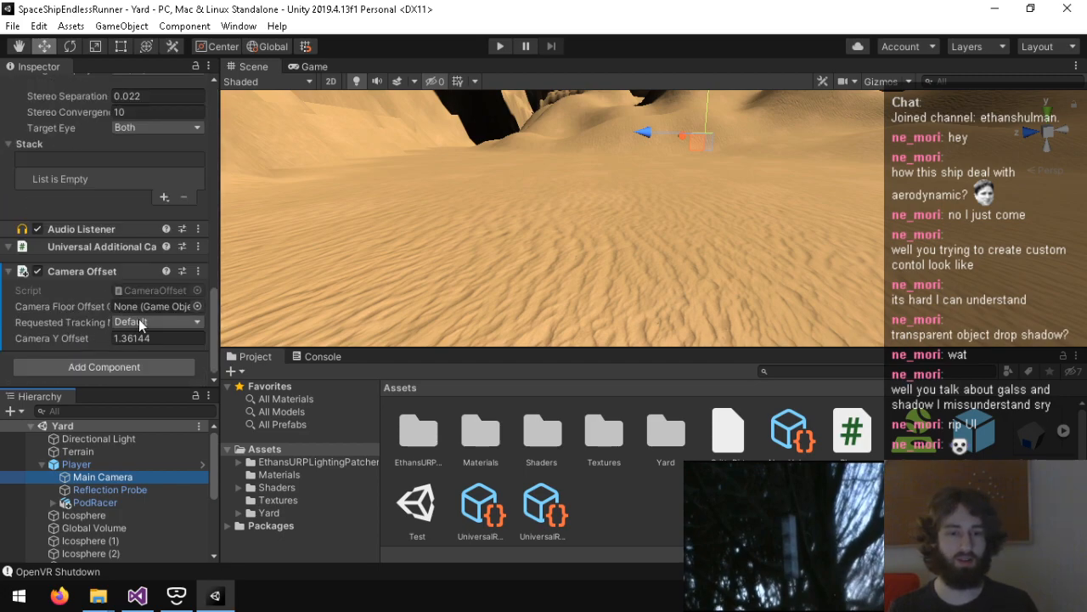
click(141, 322)
click(57, 327)
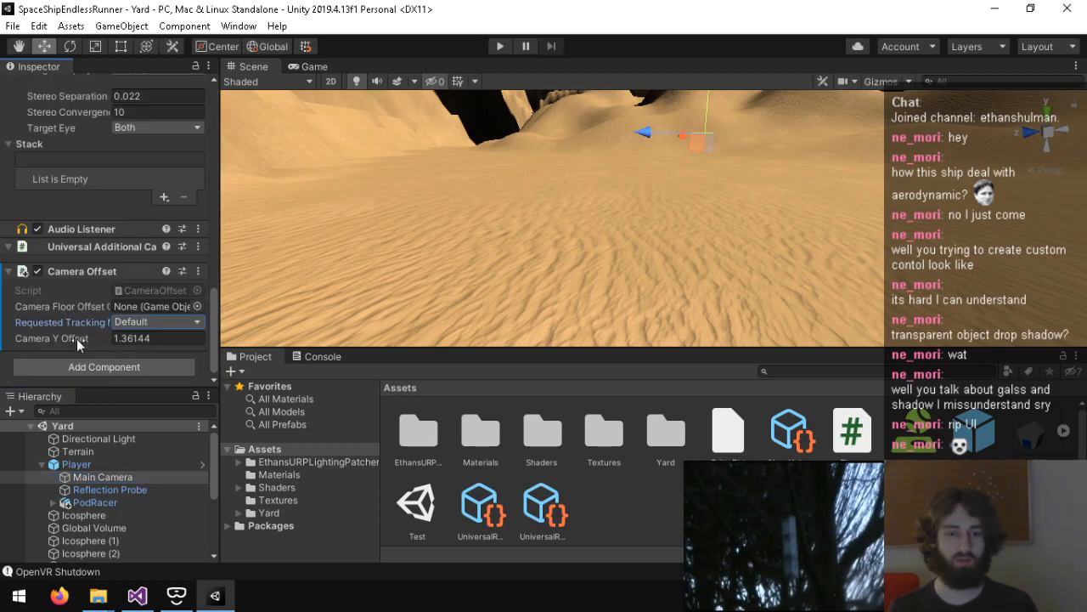
mouse_move(76, 338)
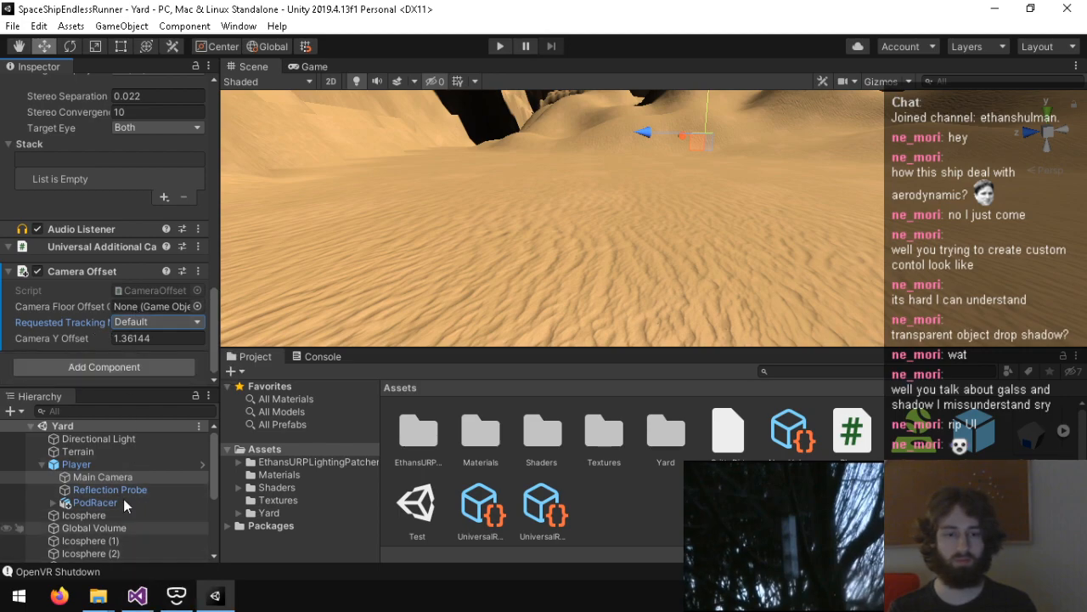
Step: In Player.cs, add "mainCamT.localPosition = Vector3.zero;" after the podRacer rotation line in Update, and save the script
click(136, 595)
scroll(257, 322, up, 1)
scroll(260, 316, down, 3)
scroll(260, 316, down, 3)
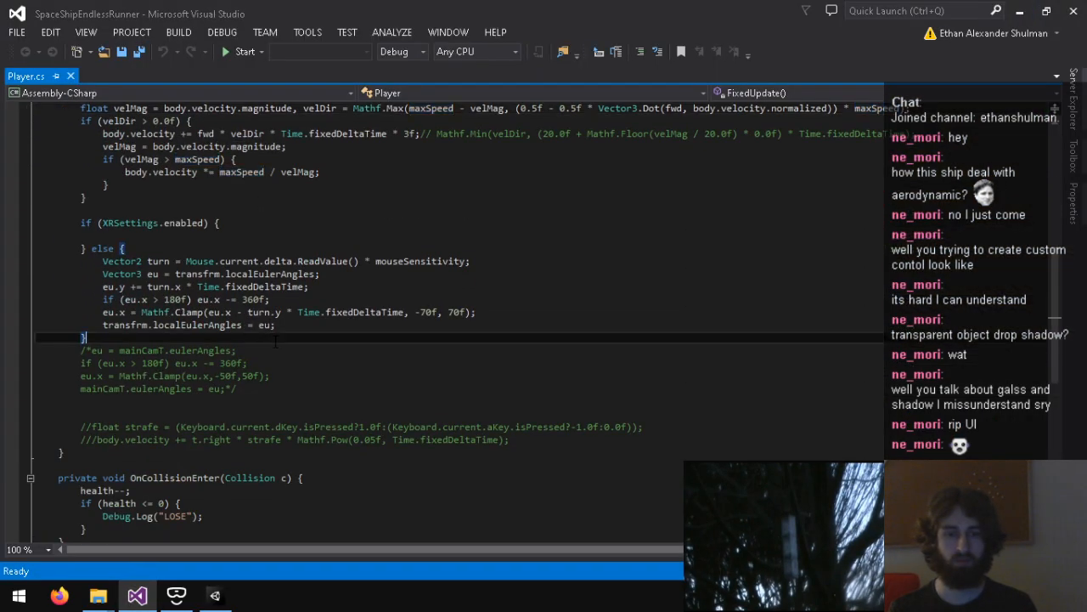
scroll(255, 315, up, 6)
click(717, 273)
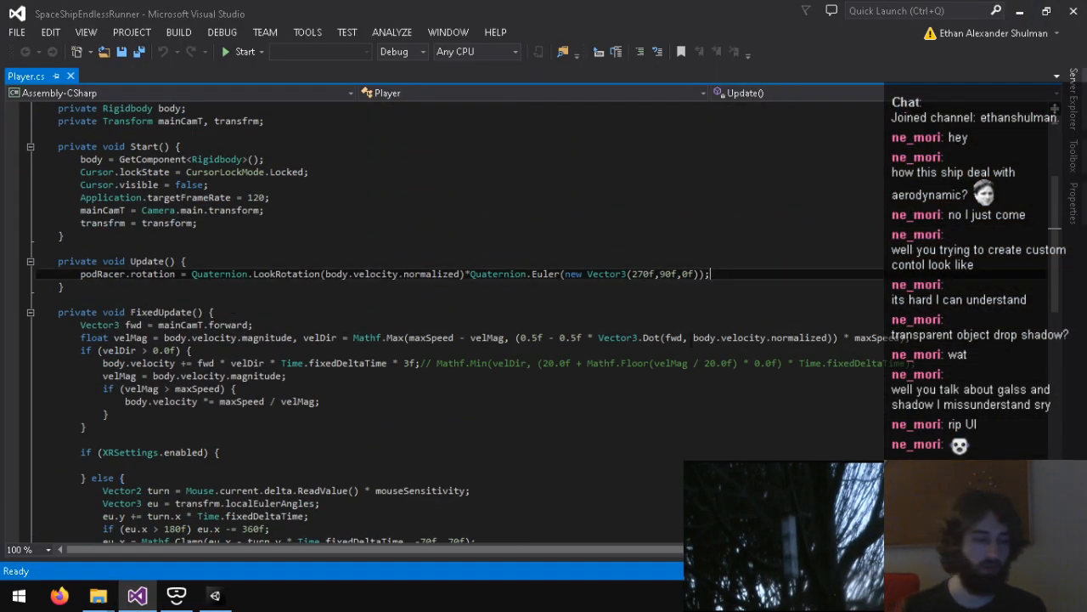
key(Return)
text(mainCamT.)
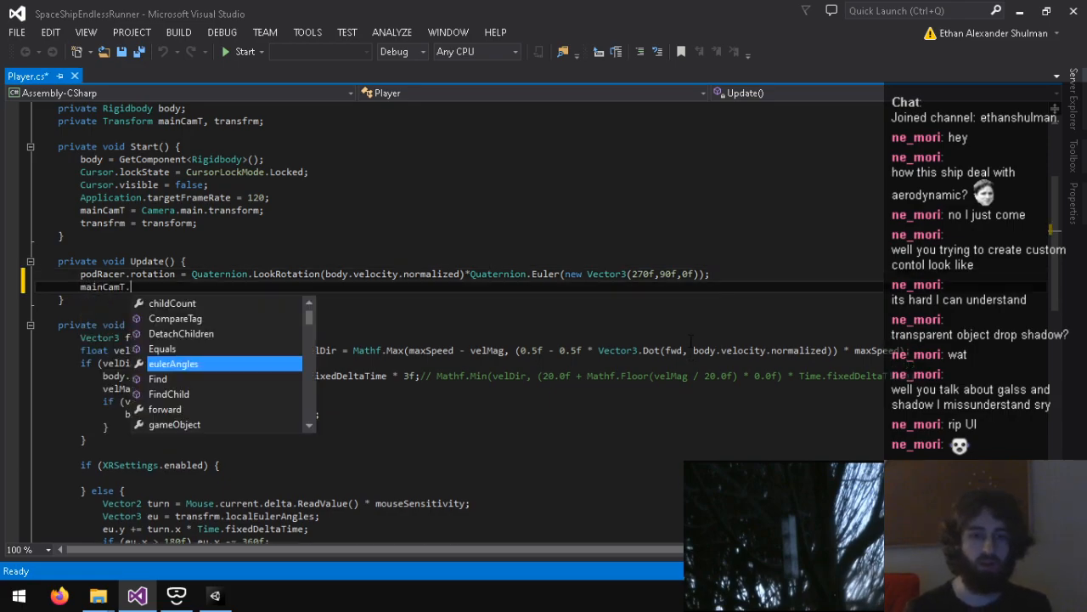
text(local)
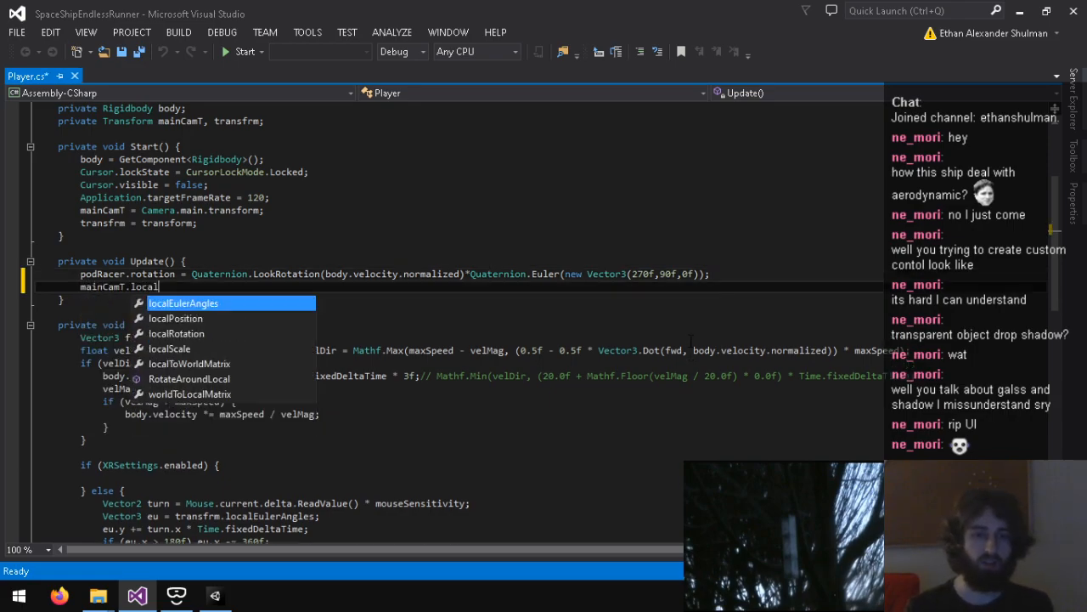
text(olcP)
text( = Vector3.zero;)
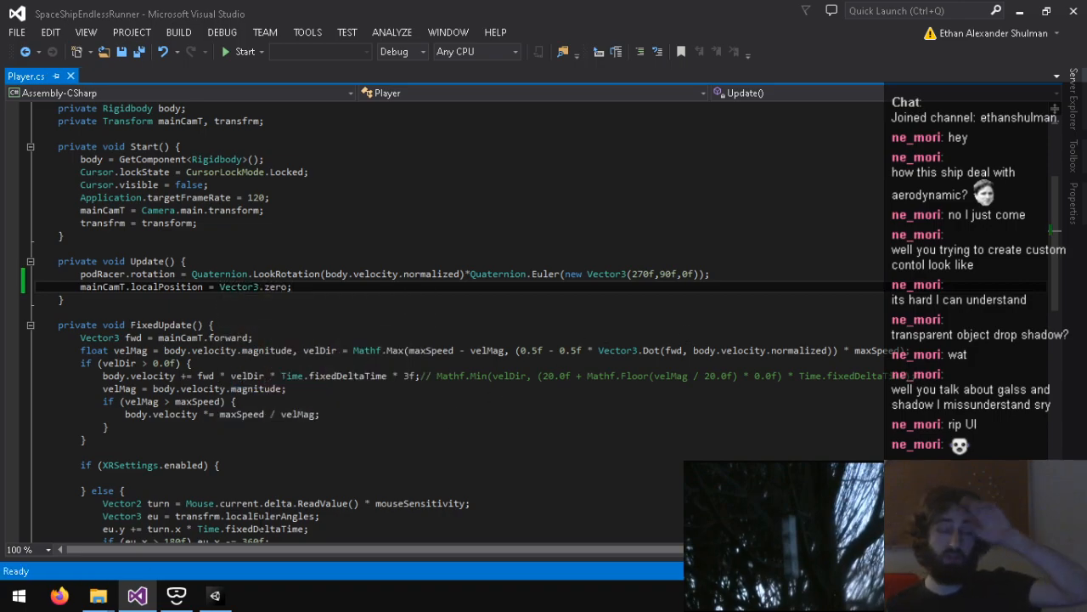
scroll(255, 425, down, 3)
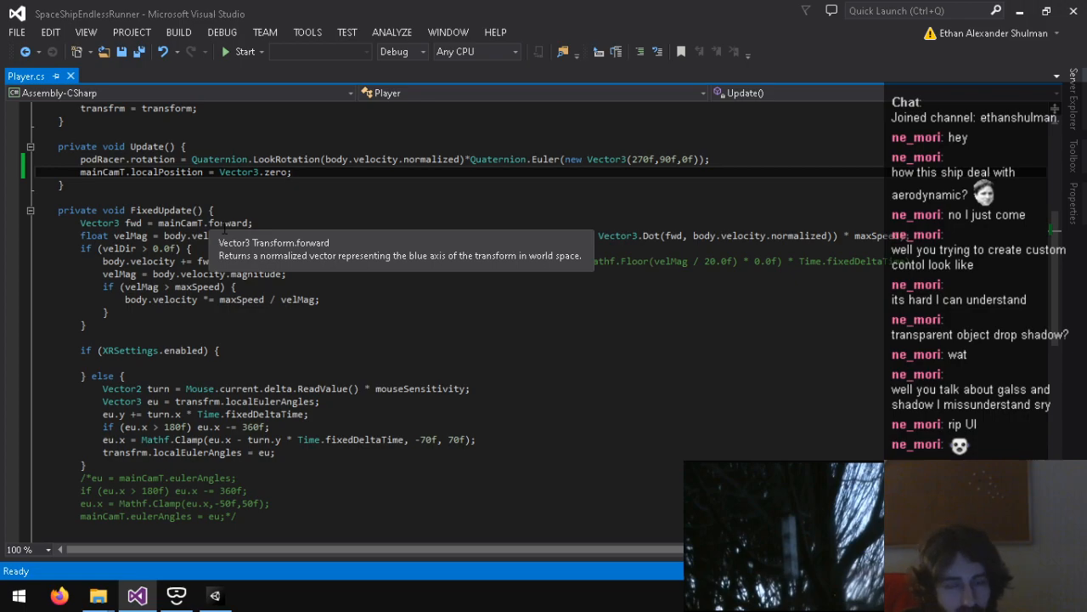
Step: Switch back to Unity and check the Player object's transform and collider settings
click(215, 596)
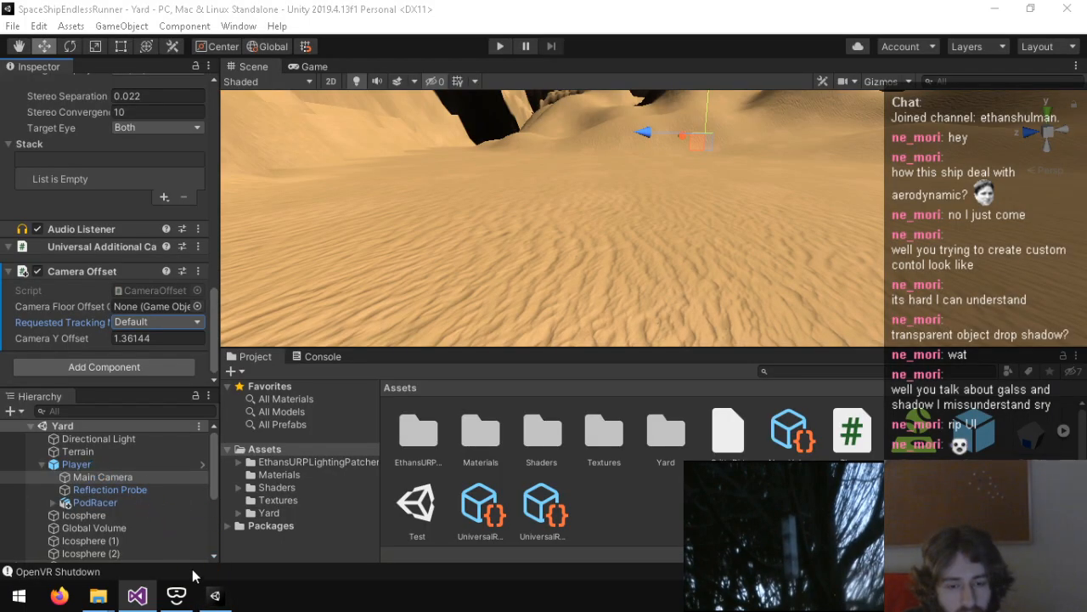
click(99, 463)
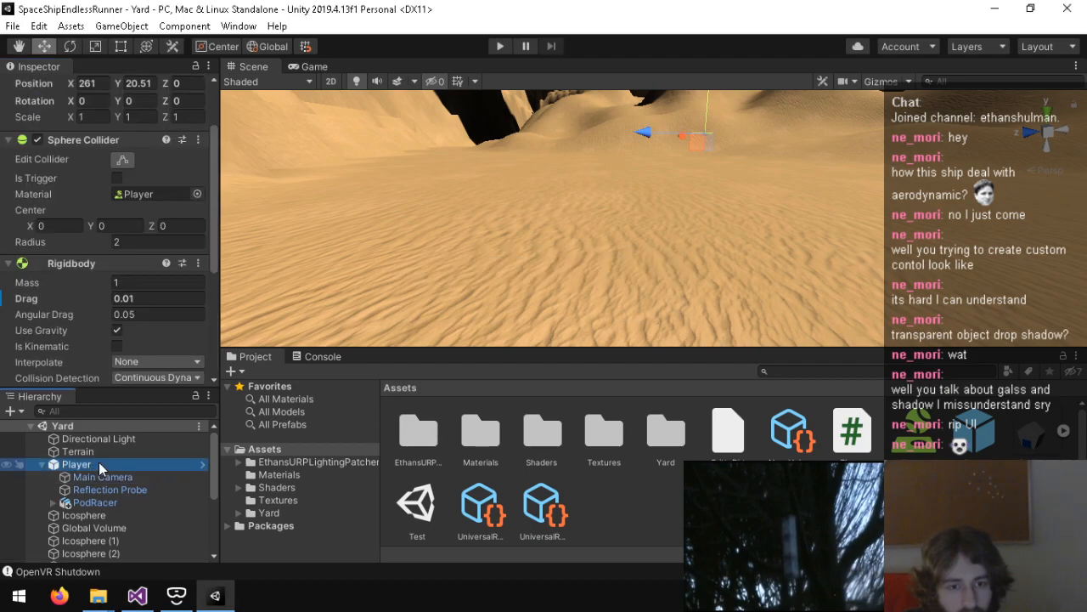
scroll(61, 330, up, 3)
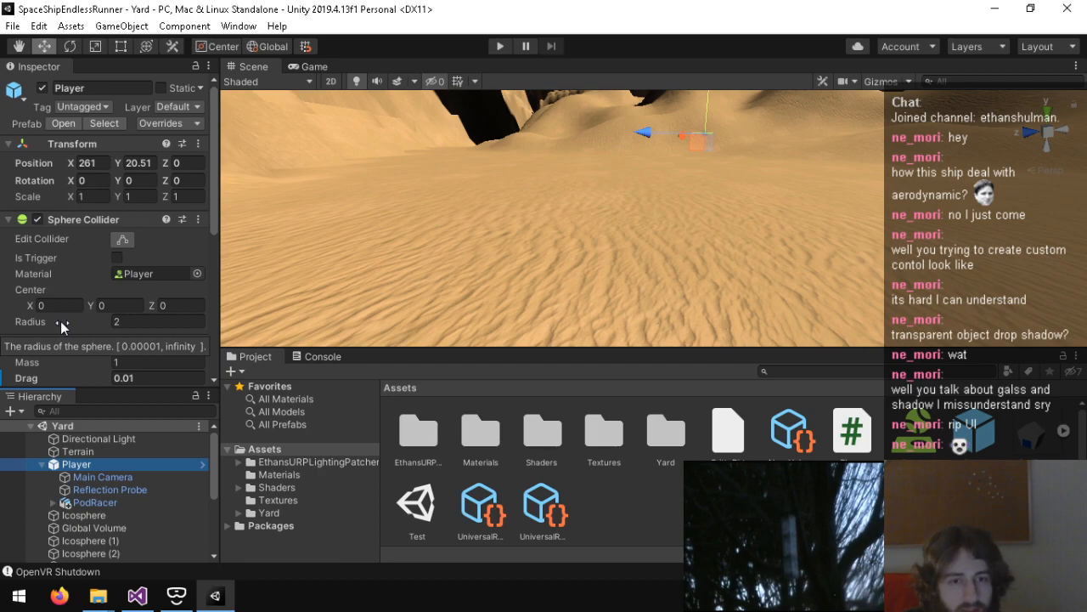
Step: Check the Player's Rigidbody and script settings, and review the Update and FixedUpdate code in Player.cs in Visual Studio
scroll(59, 320, down, 6)
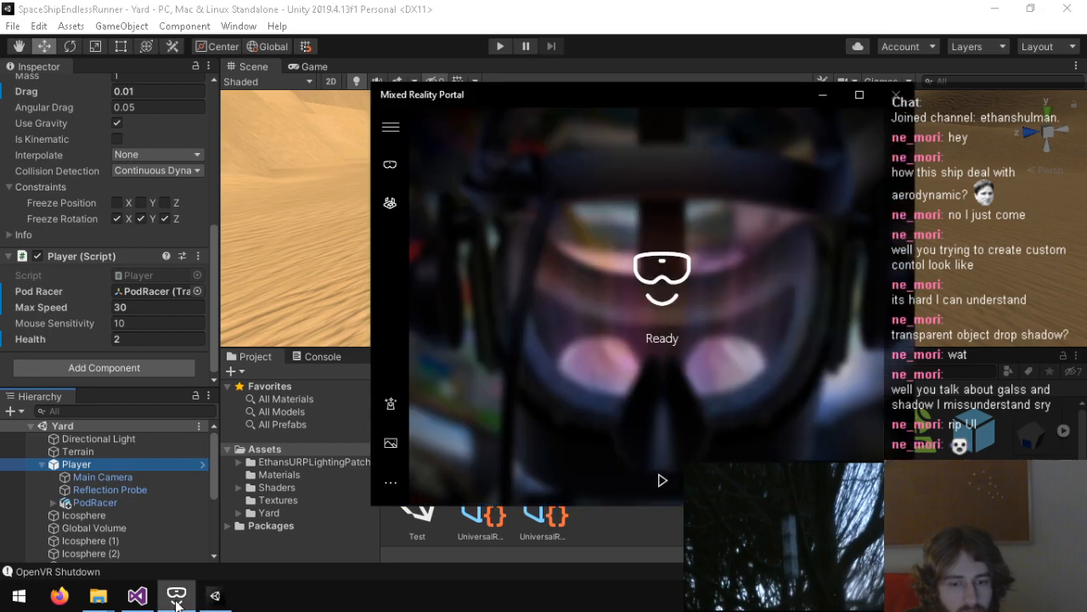
click(137, 595)
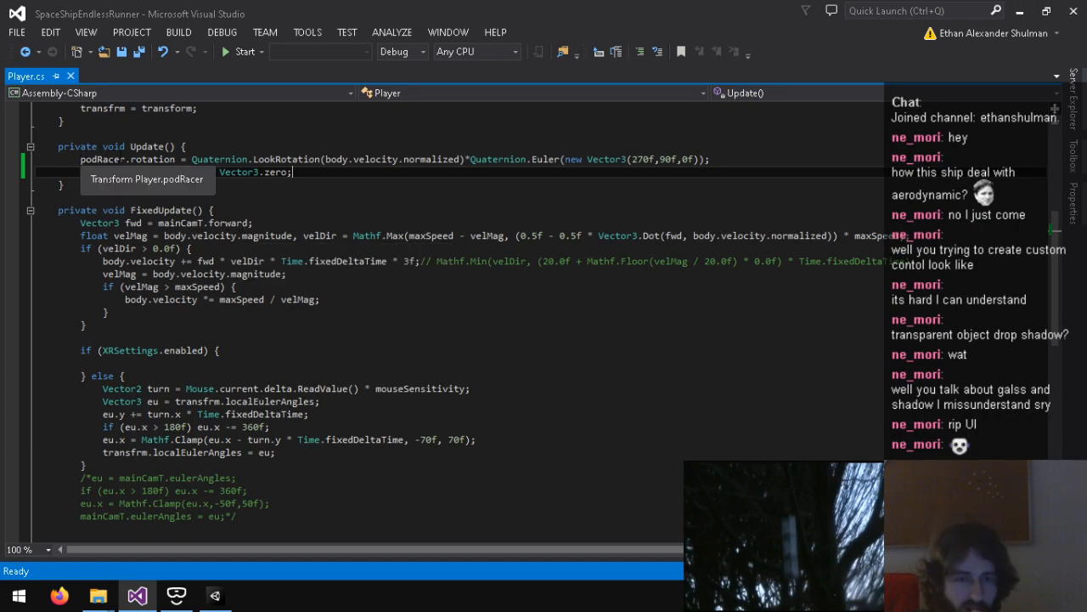
click(696, 160)
click(127, 159)
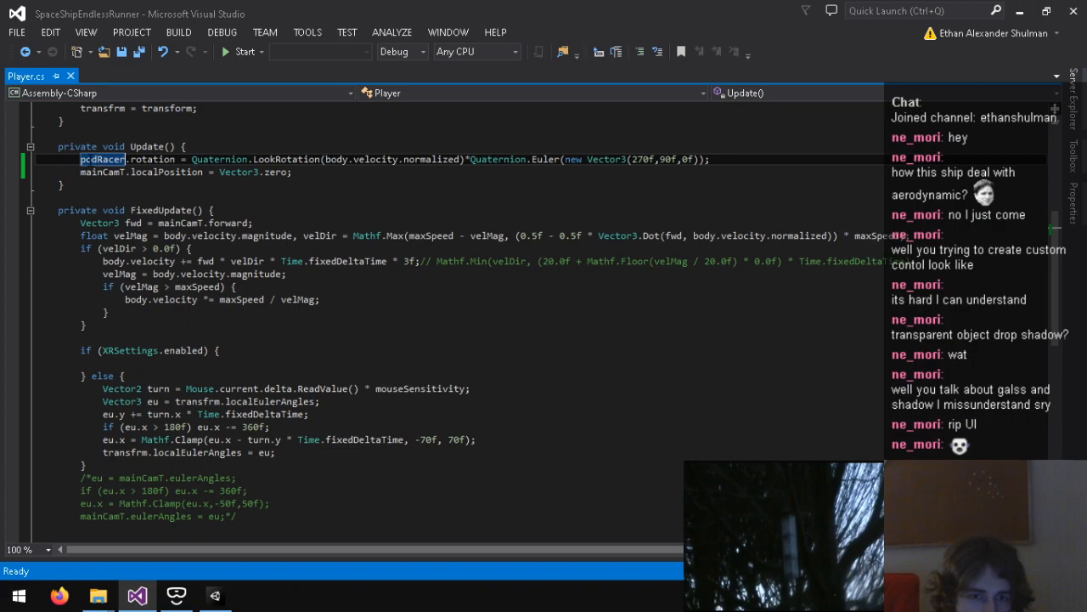
drag(82, 159, 143, 158)
click(144, 159)
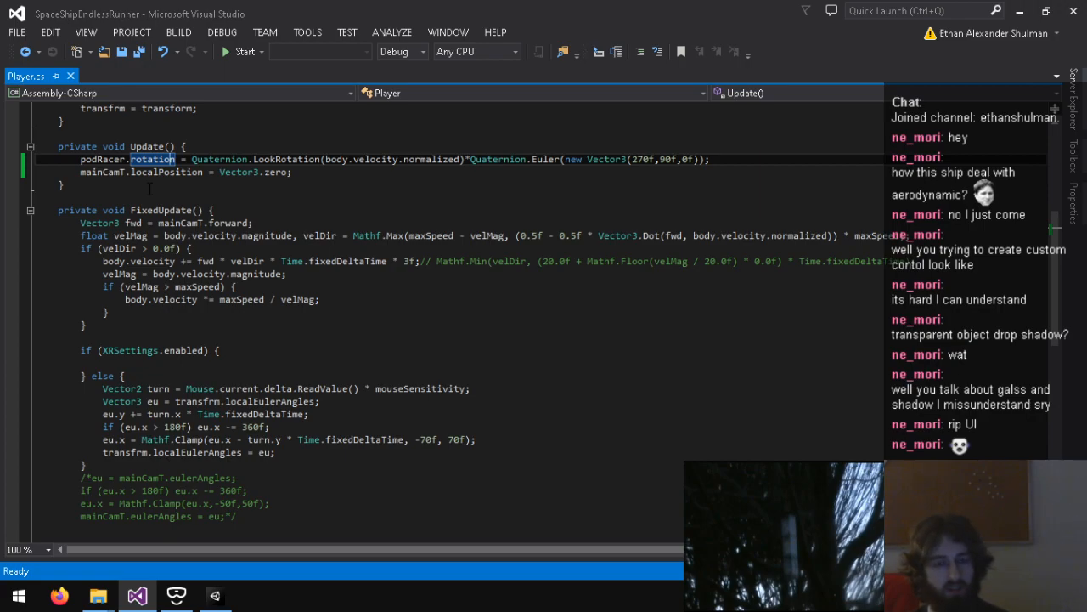
click(312, 170)
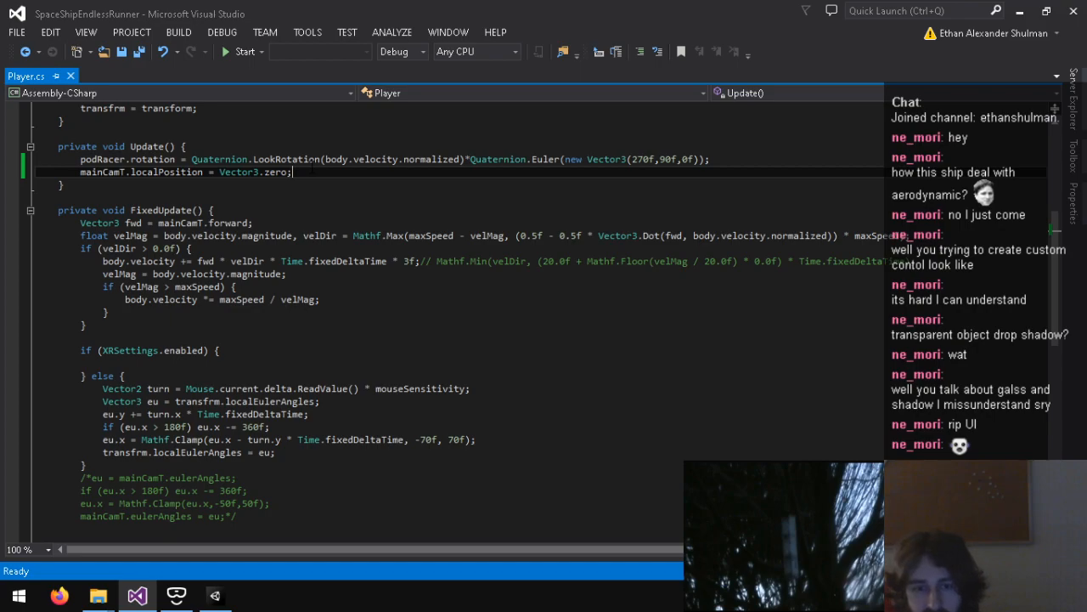
drag(254, 228, 132, 211)
click(82, 228)
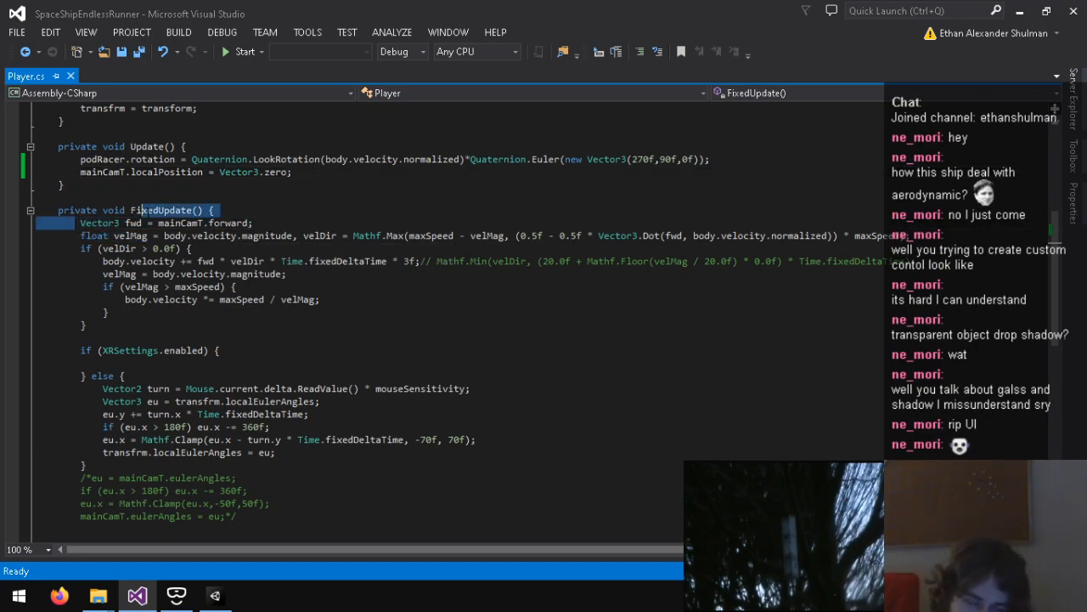
click(272, 217)
Step: Change the eu.x clamp limits in FixedUpdate to -85f and 85f, and save Player.cs
drag(99, 438, 170, 439)
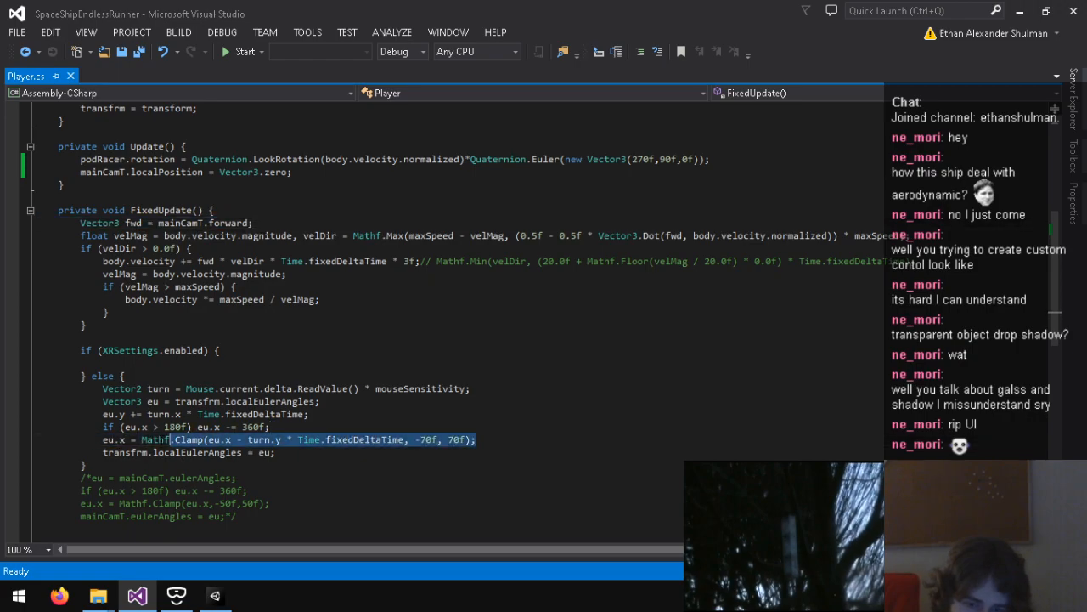
click(99, 439)
drag(349, 440, 163, 428)
click(160, 427)
mouse_move(141, 223)
mouse_down()
mouse_move(221, 224)
mouse_move(148, 223)
mouse_up()
click(221, 224)
click(148, 223)
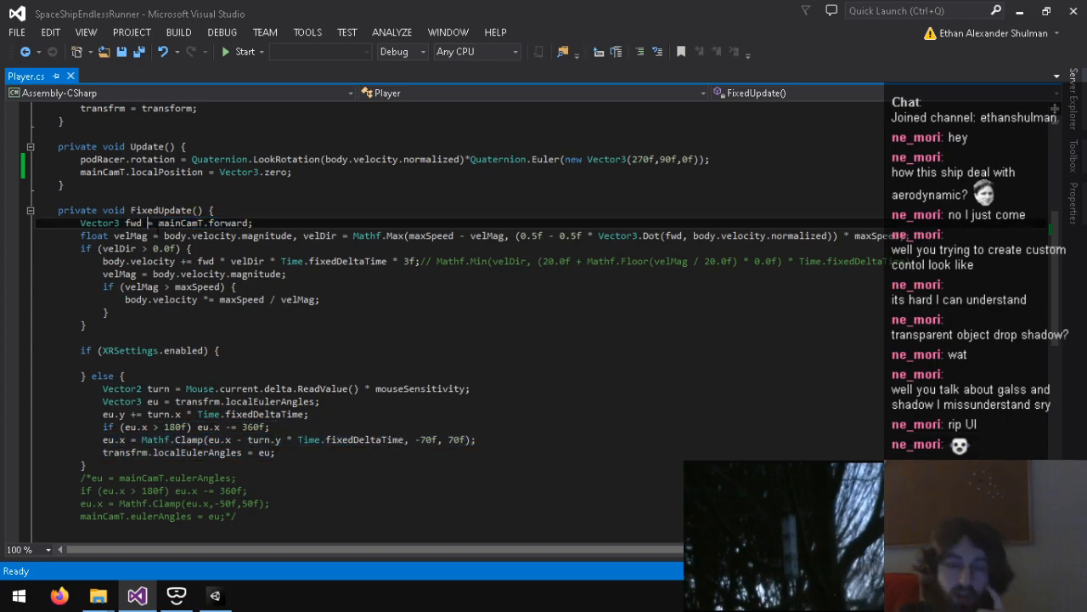
drag(437, 440, 405, 440)
click(407, 439)
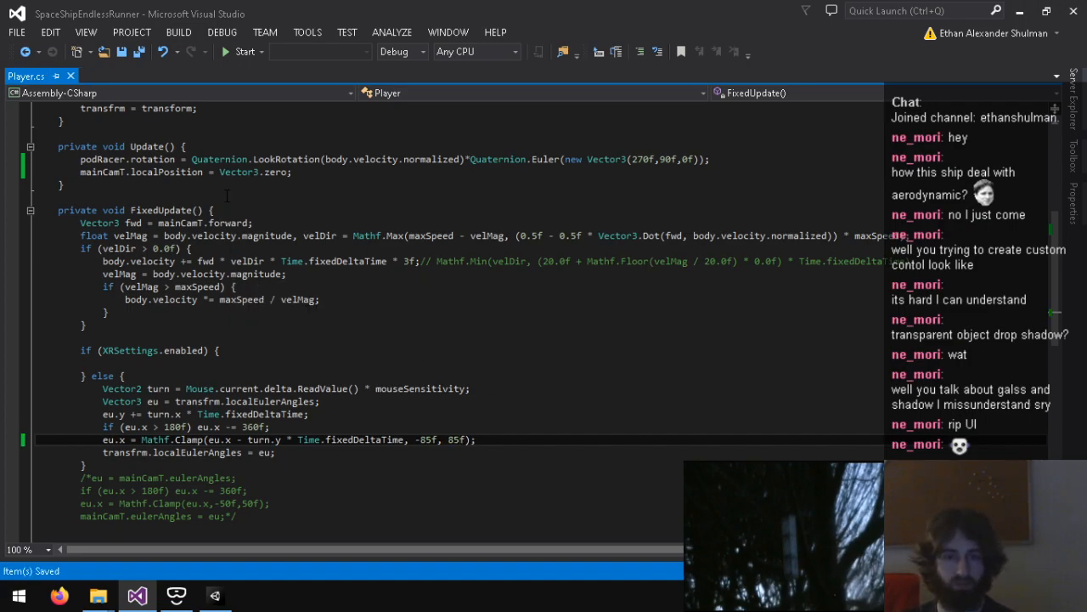
Step: Review the mainCamT.localPosition line, switch back to Unity, and run the Yard scene in Play mode before stopping it
click(323, 173)
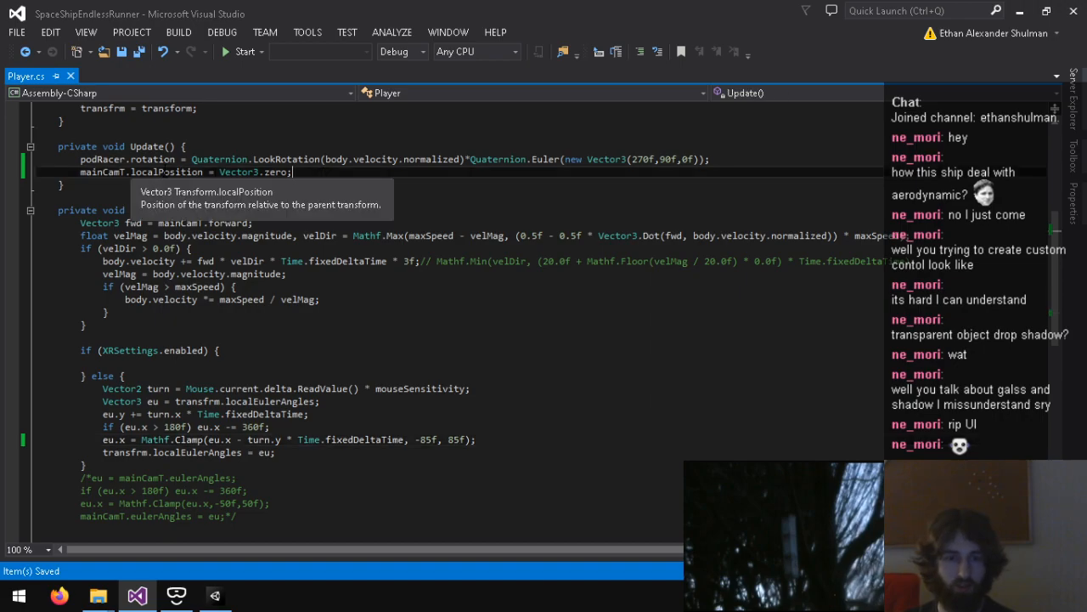
drag(126, 172, 311, 173)
click(311, 174)
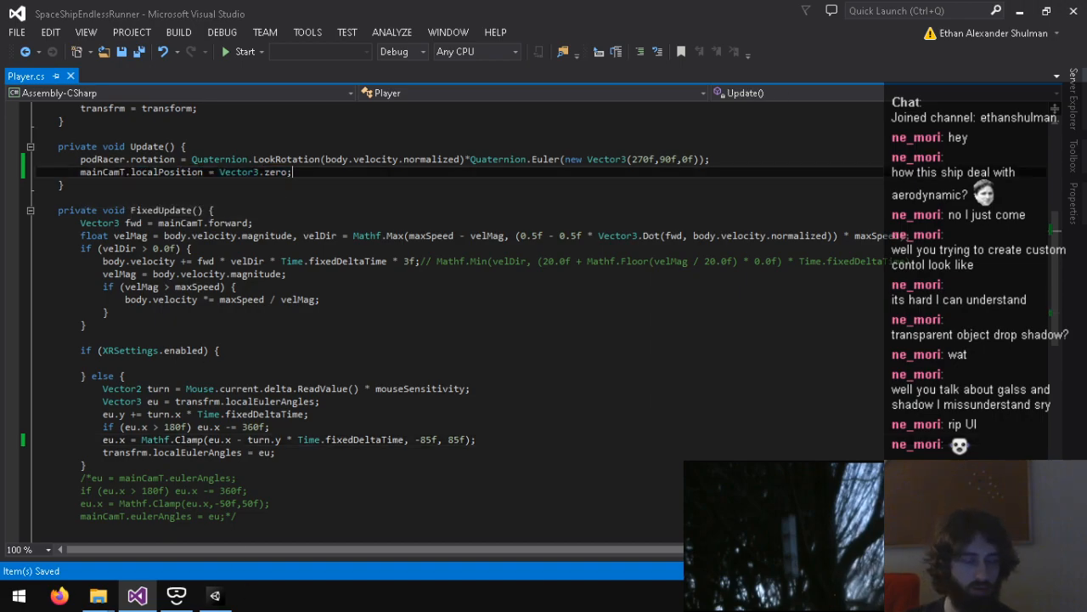
click(217, 596)
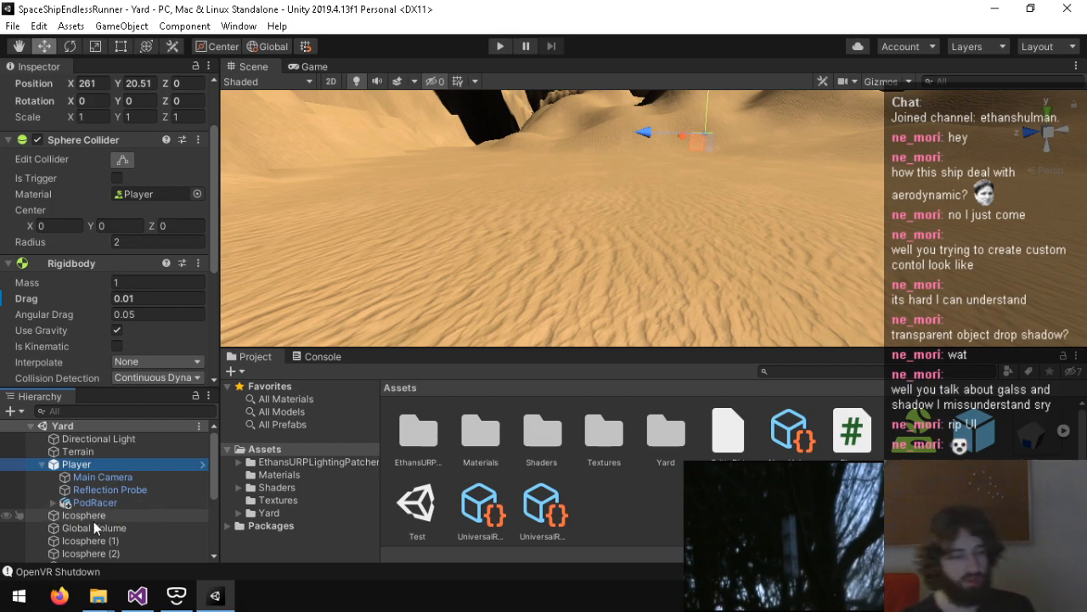
click(502, 46)
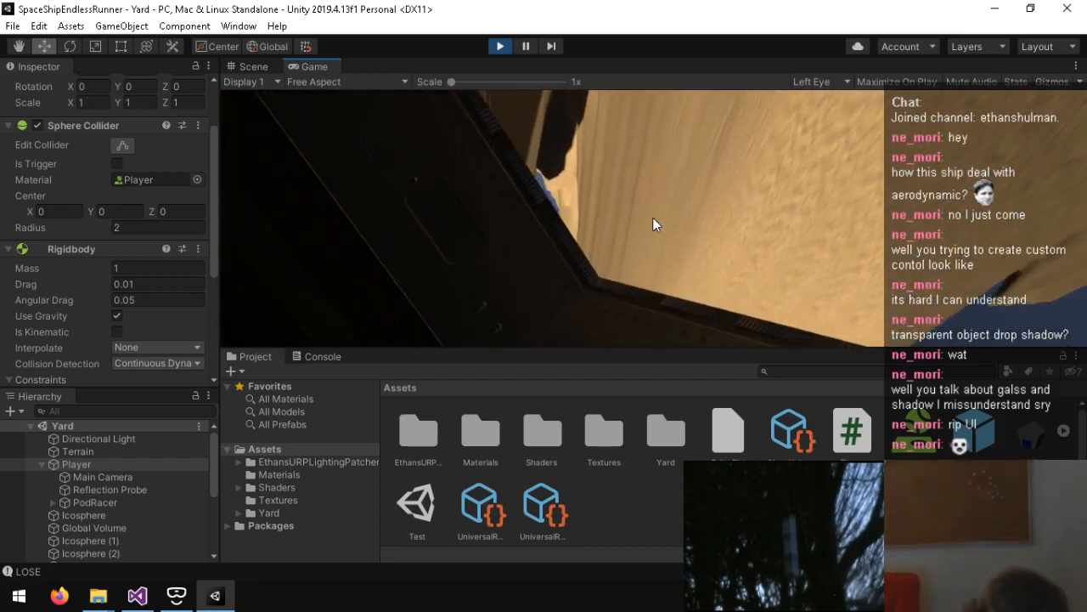
key(ctrl+p)
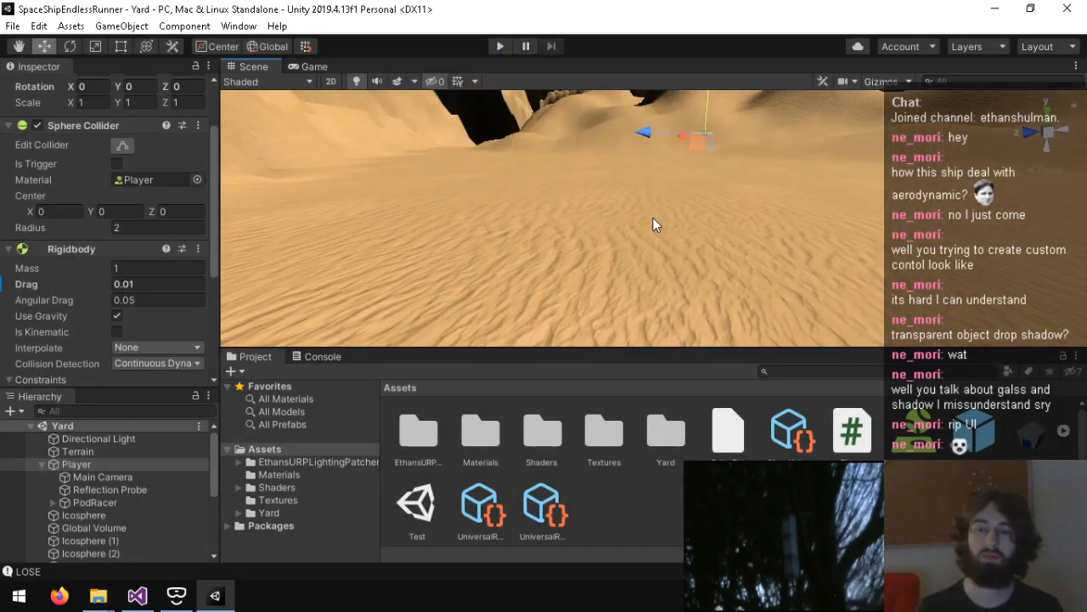
Step: Inspect the PodRacer, Reflection Probe, Main Camera and Player components, and look at the console
click(93, 503)
click(321, 357)
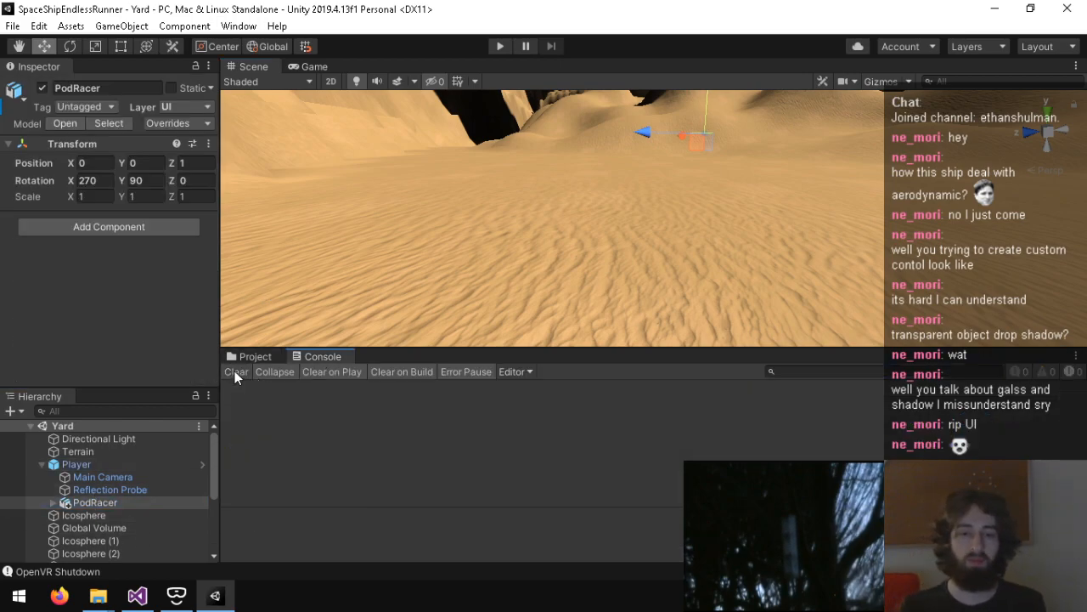
click(233, 357)
click(111, 489)
click(102, 477)
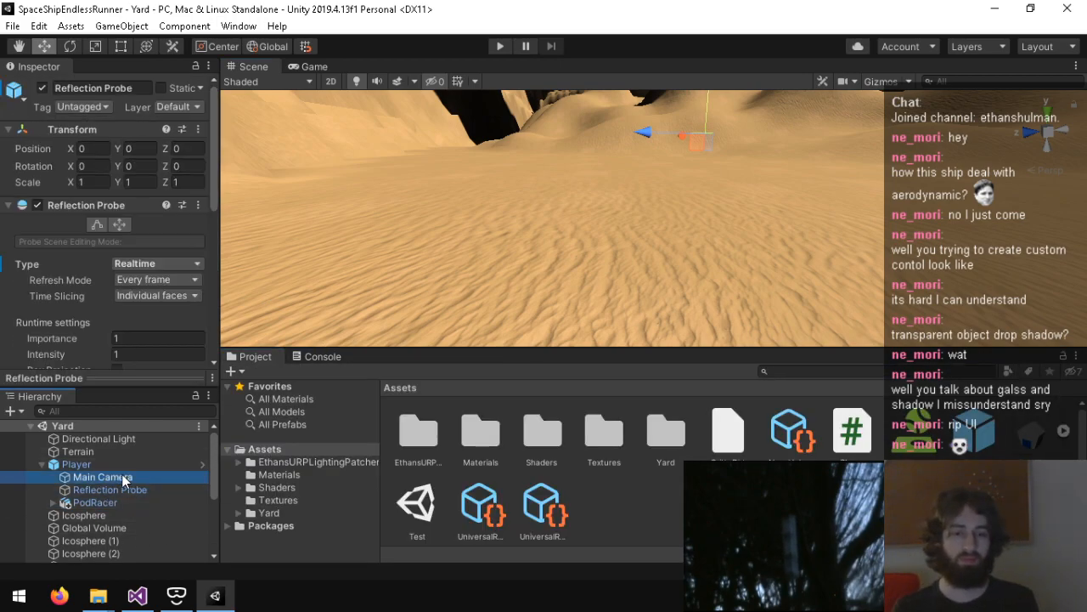
scroll(60, 300, down, 5)
scroll(51, 299, up, 5)
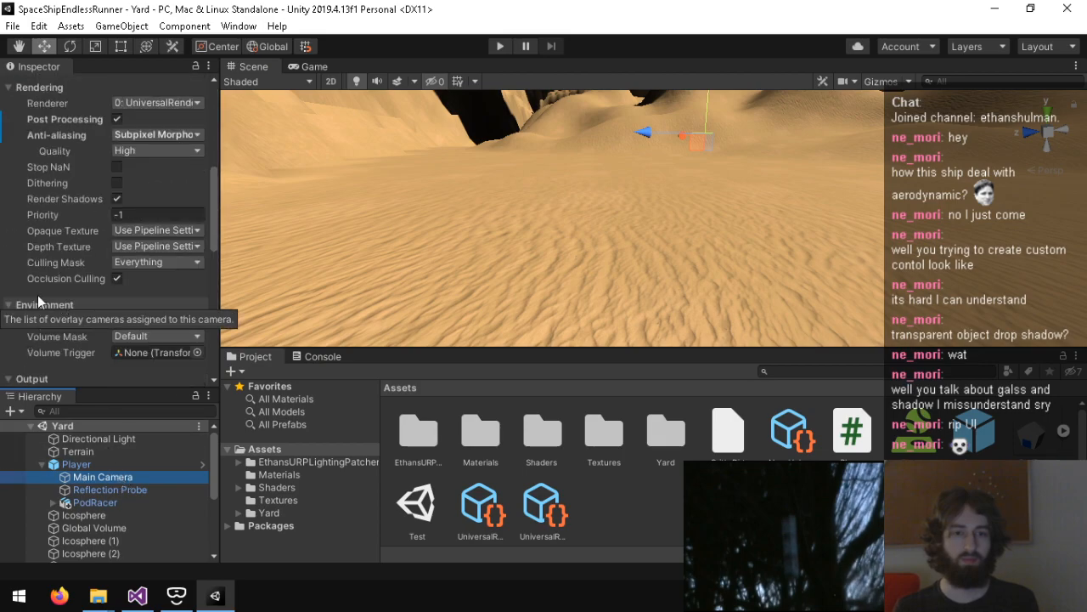
click(100, 498)
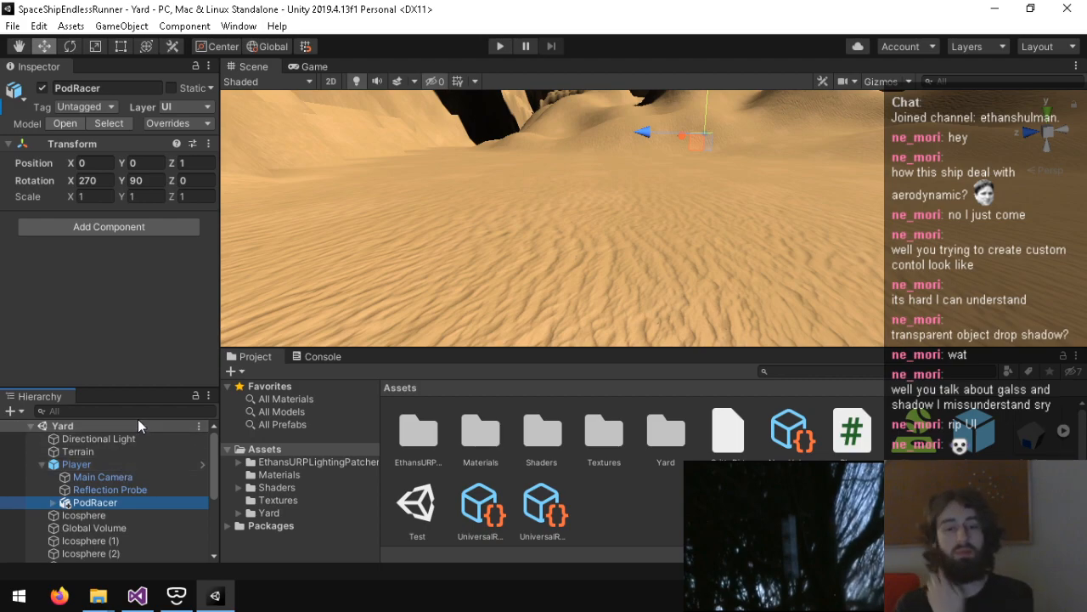
click(118, 465)
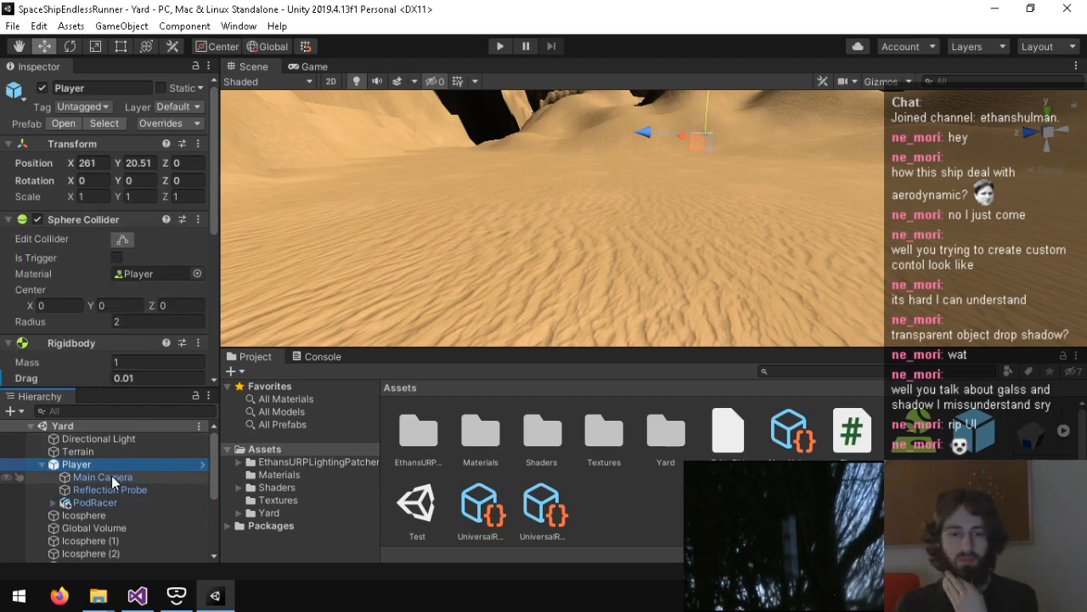
Step: Disable the Main Camera's Camera Offset component and set its Target Eye to None (Main Display)
click(111, 477)
scroll(76, 340, down, 10)
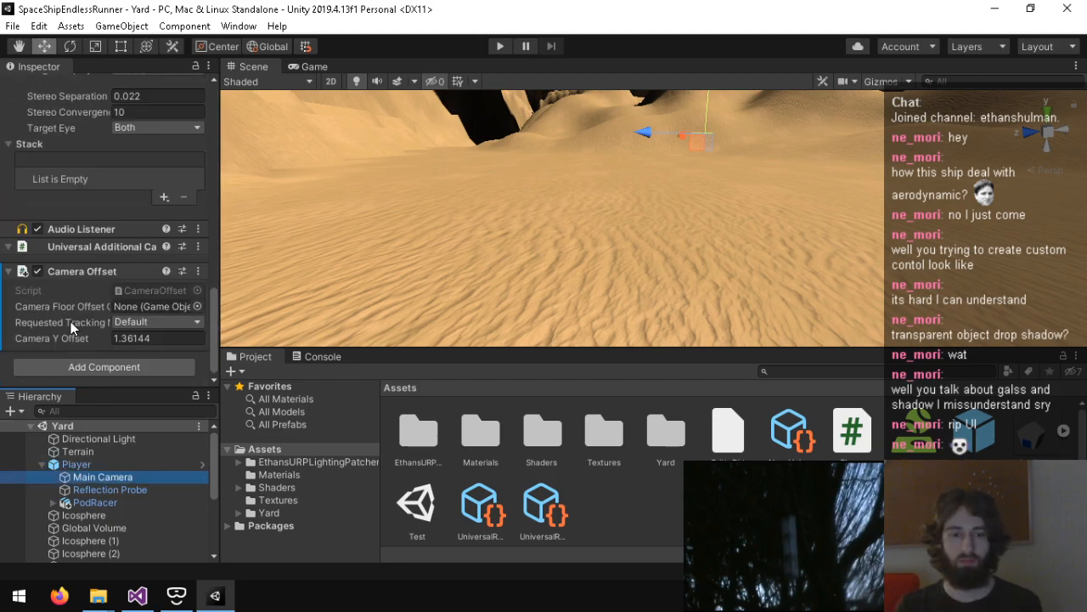
scroll(111, 293, up, 5)
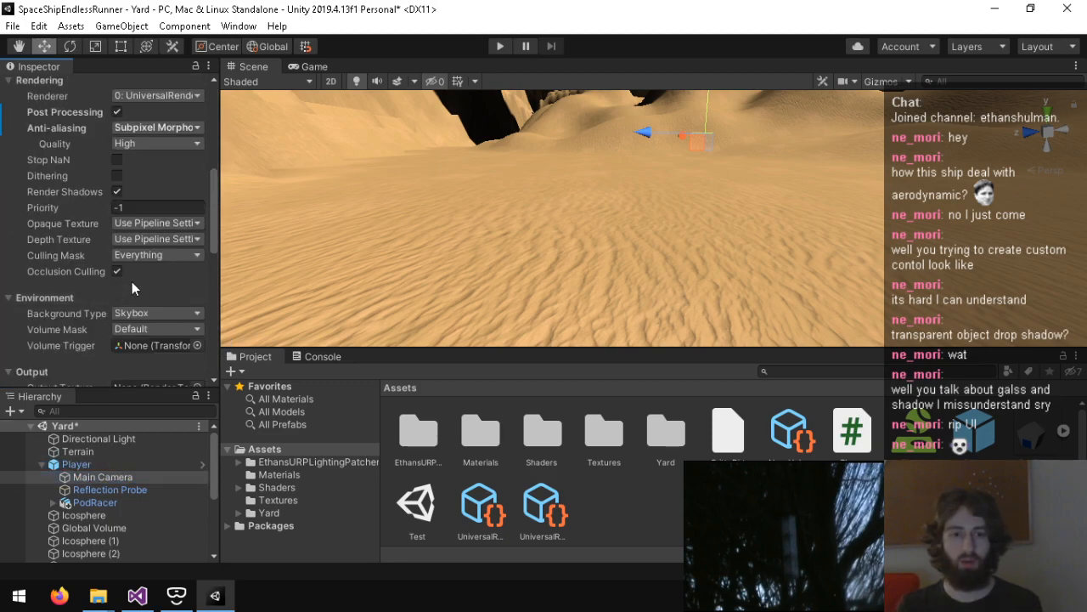
scroll(75, 315, down, 5)
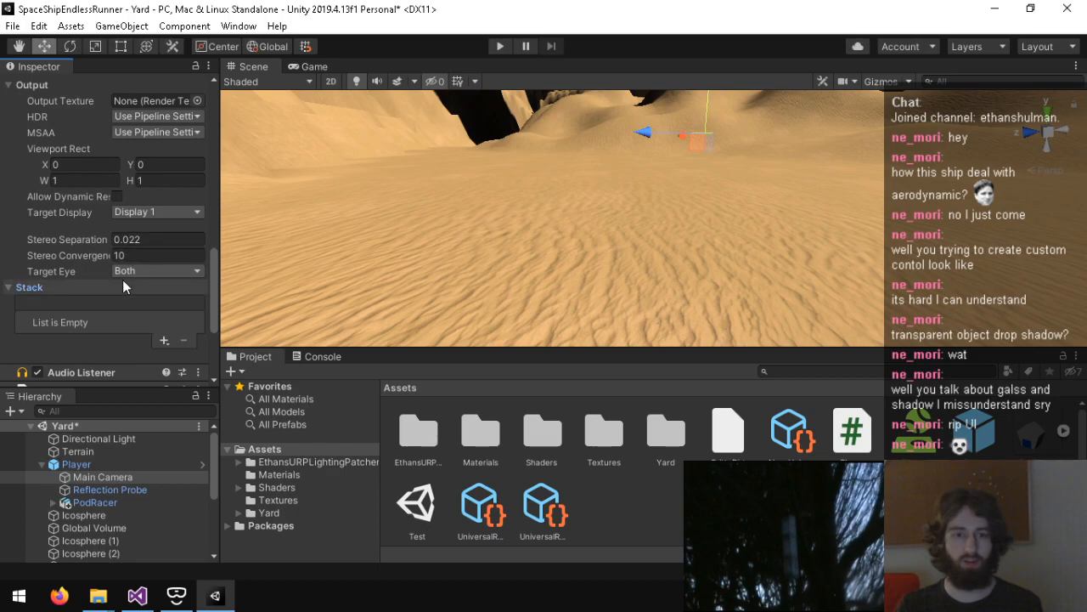
click(123, 287)
click(153, 271)
click(160, 341)
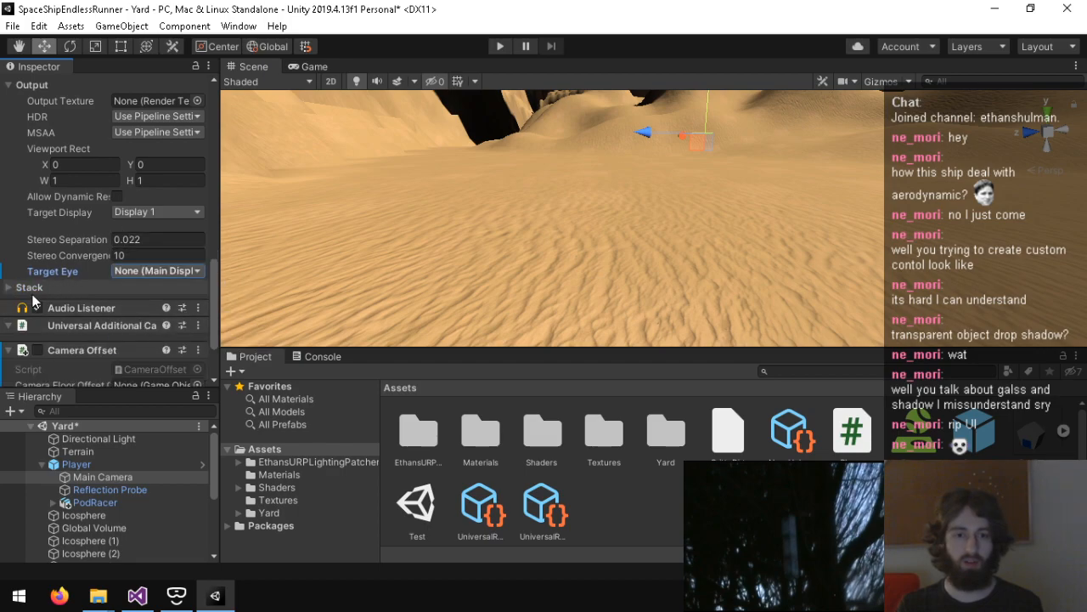
click(16, 287)
Step: Test the Yard scene in Play mode, stop it, and clear the console messages
click(499, 46)
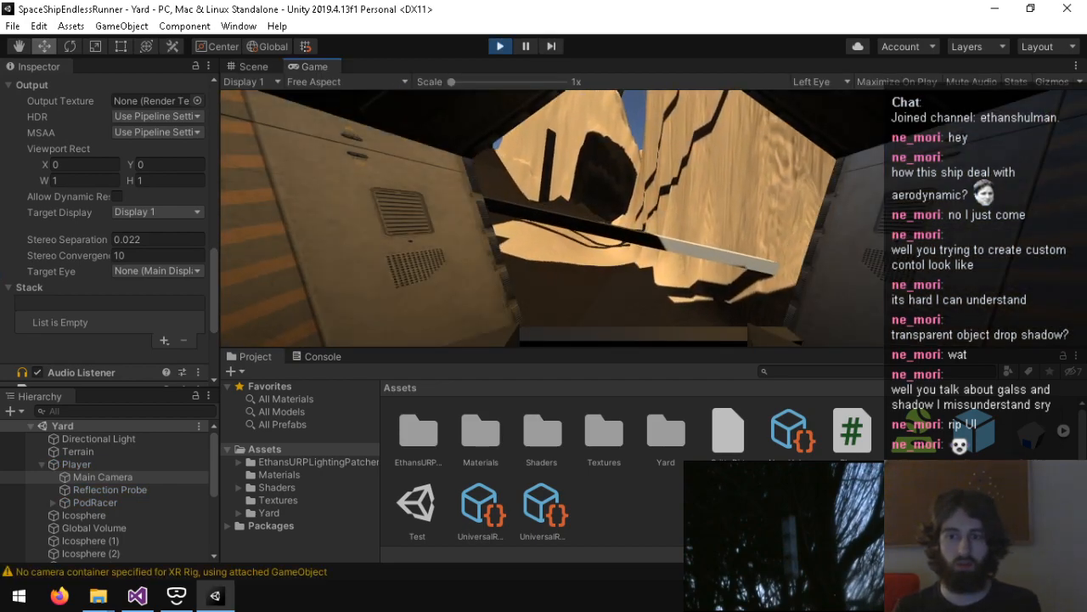
key(ctrl+p)
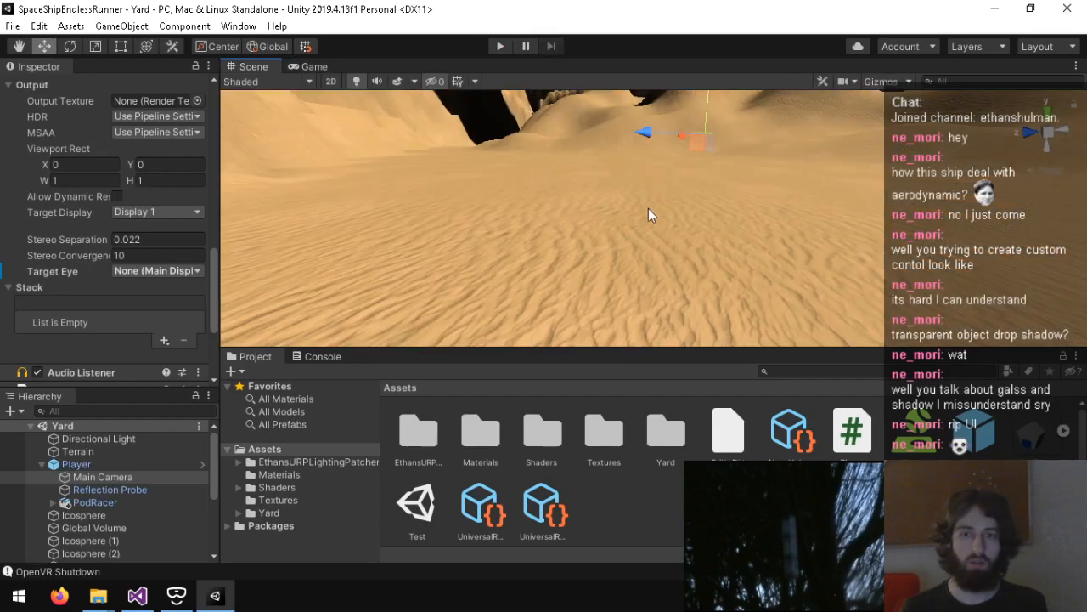
click(335, 356)
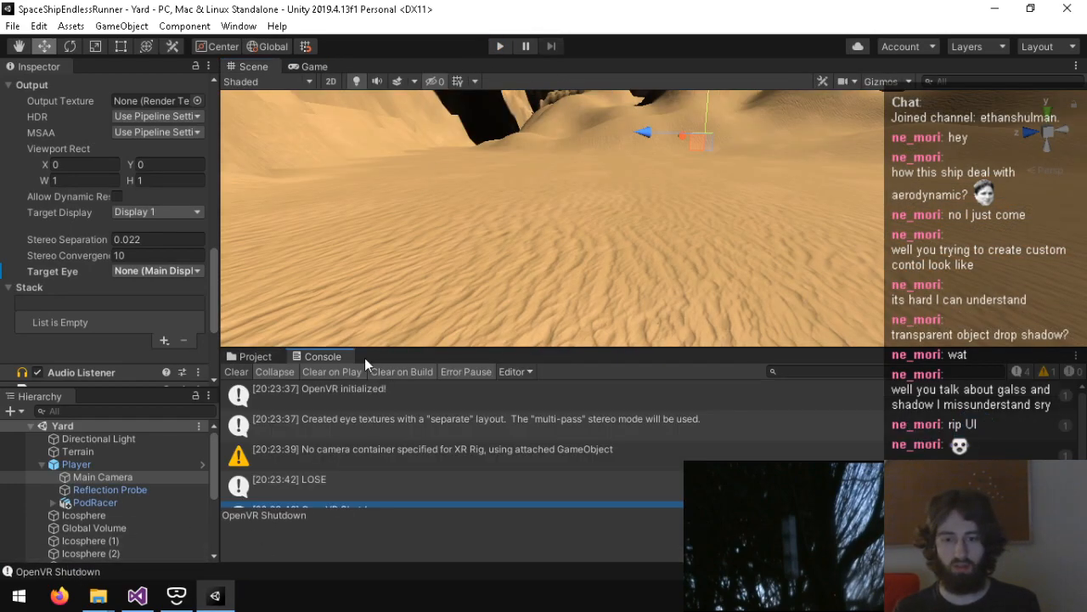
click(236, 372)
click(240, 356)
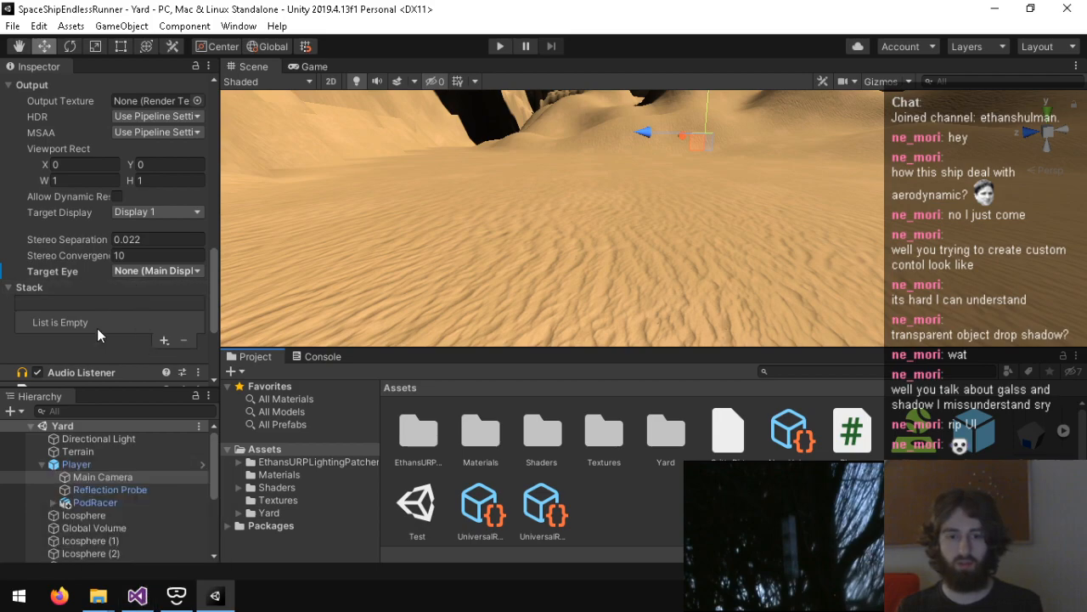
Step: Set the Main Camera's Target Eye to Both and save the scene
scroll(97, 329, down, 4)
scroll(42, 269, up, 4)
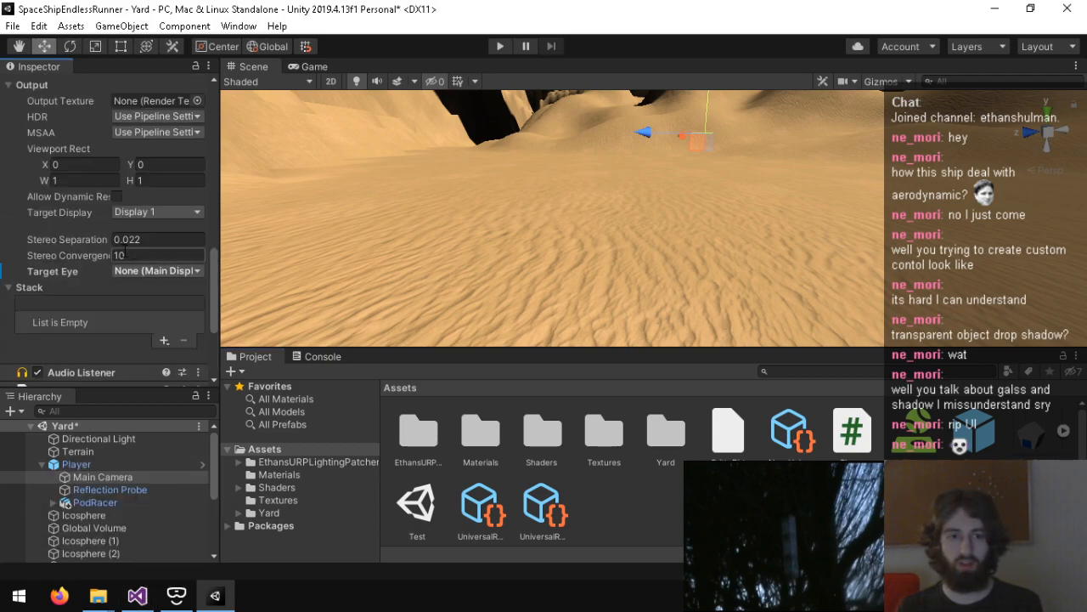
click(157, 271)
click(149, 289)
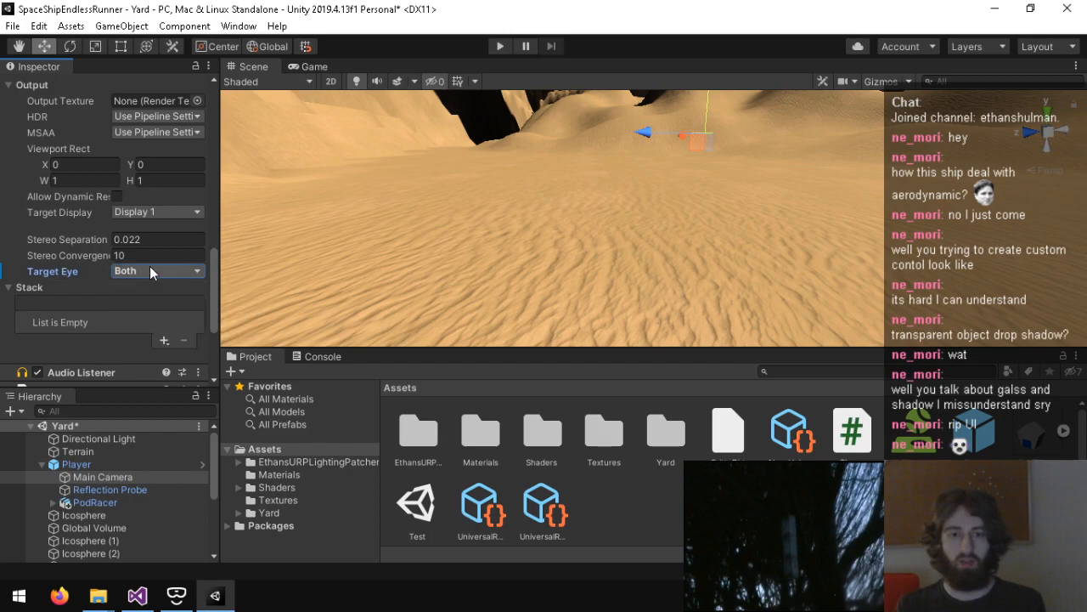
key(ctrl+s)
Step: In the project's Player XR Settings, move None above OpenVR in the Virtual Reality SDKs list
click(13, 25)
mouse_move(39, 25)
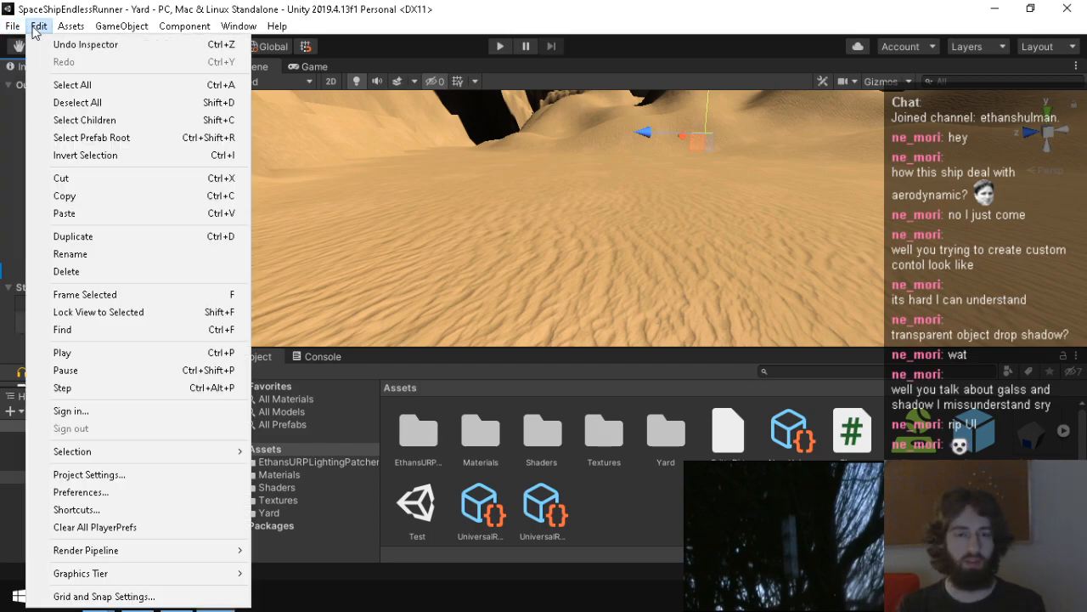
click(90, 474)
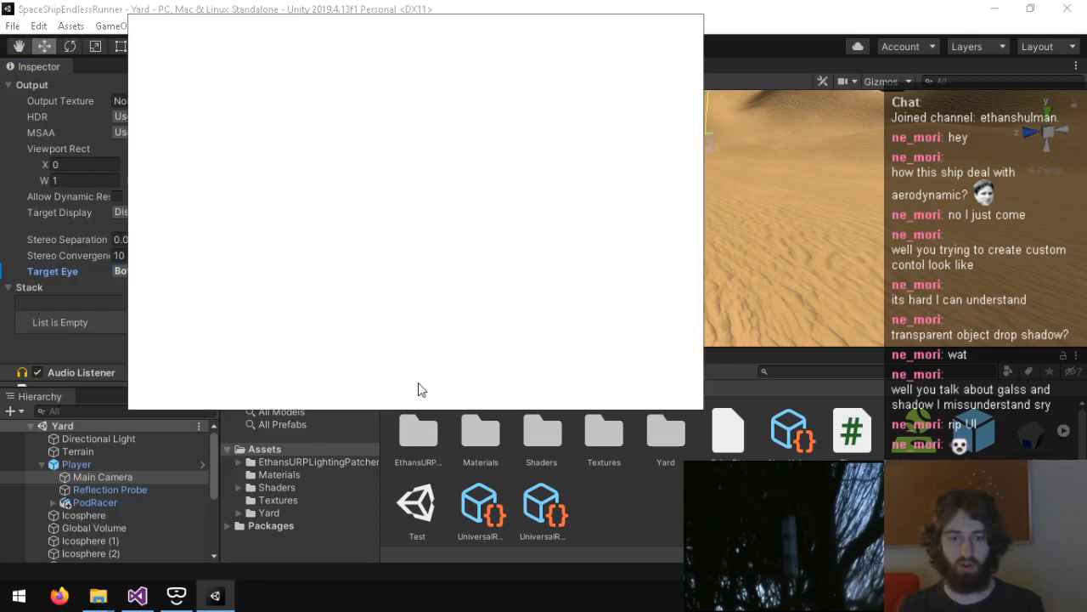
scroll(544, 306, down, 5)
drag(322, 344, 350, 307)
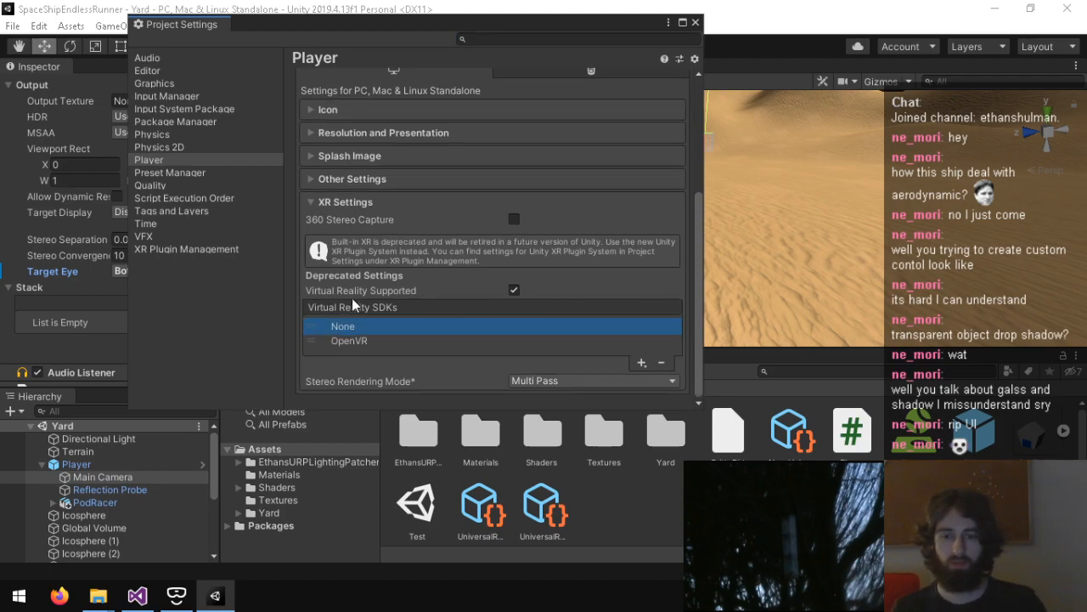
click(695, 24)
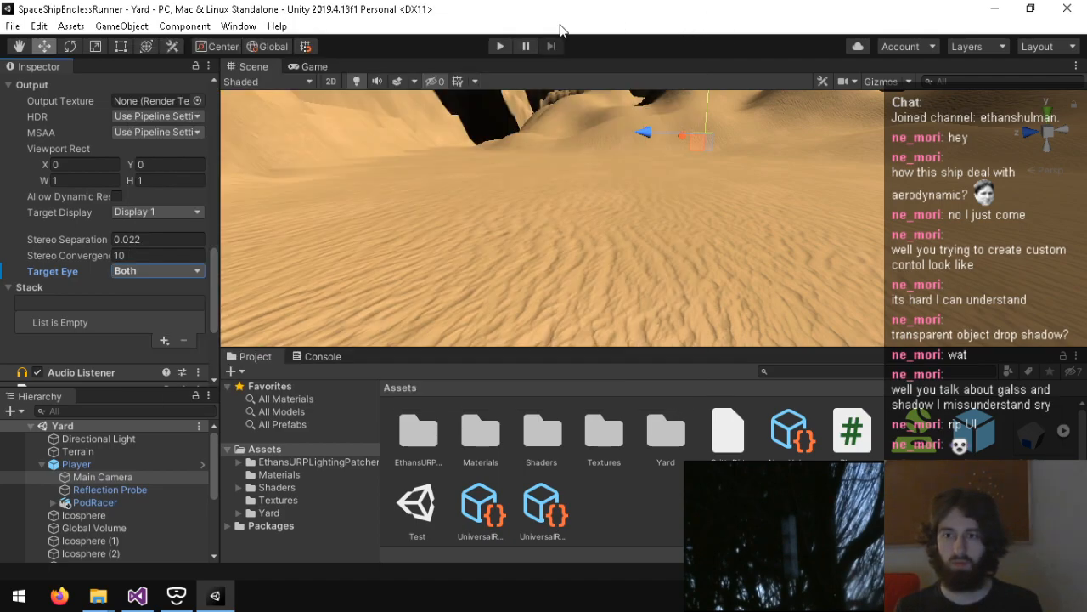
Step: Run the Yard scene in Play mode again, and switch to Player.cs in Visual Studio
click(499, 46)
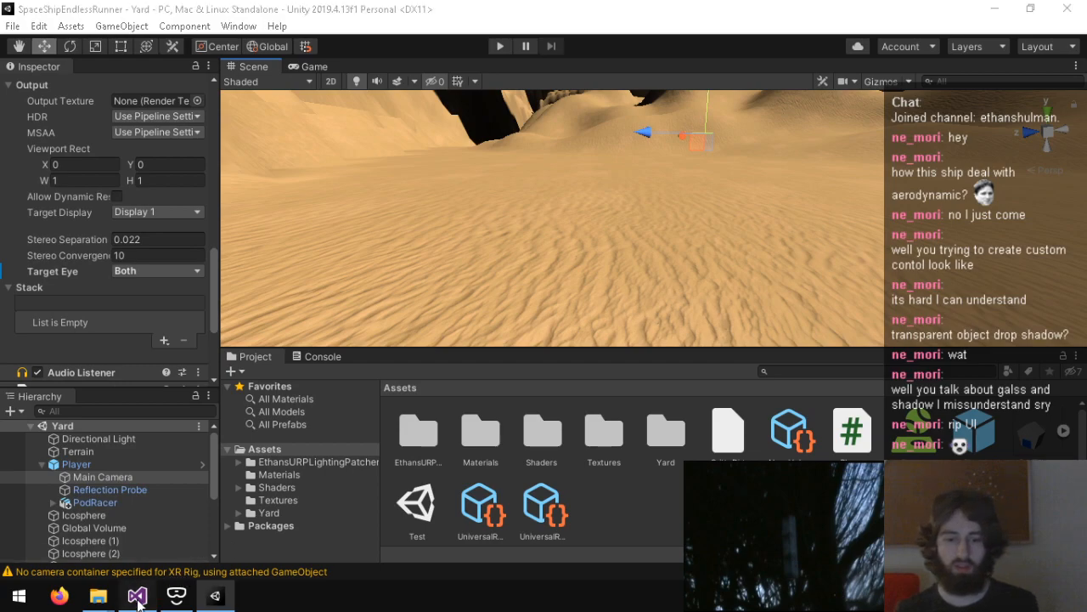
click(137, 596)
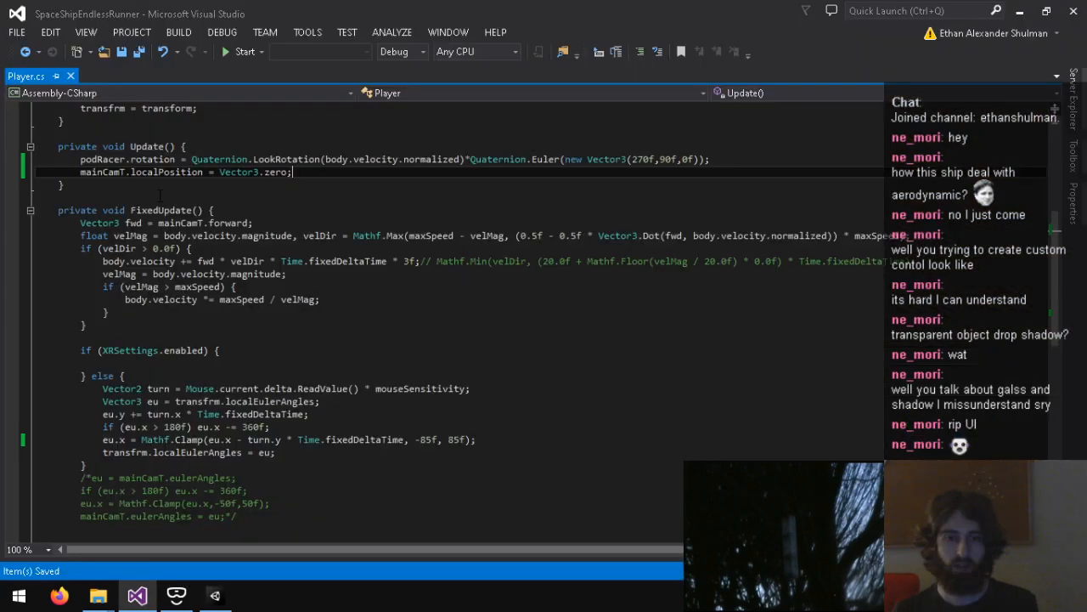
Step: Delete the mainCamT.localPosition = Vector3.zero line from Update() and save Player.cs
triple_click(158, 173)
key(Delete)
key(ctrl+s)
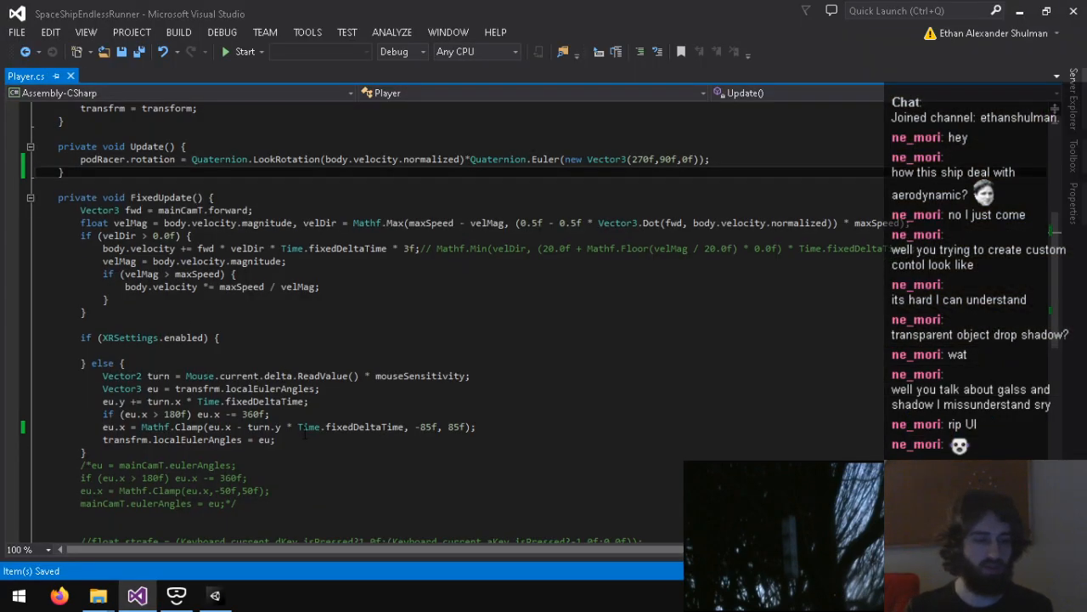
Step: Switch to Unity, test the Yard scene in Play mode, and stop it
click(218, 597)
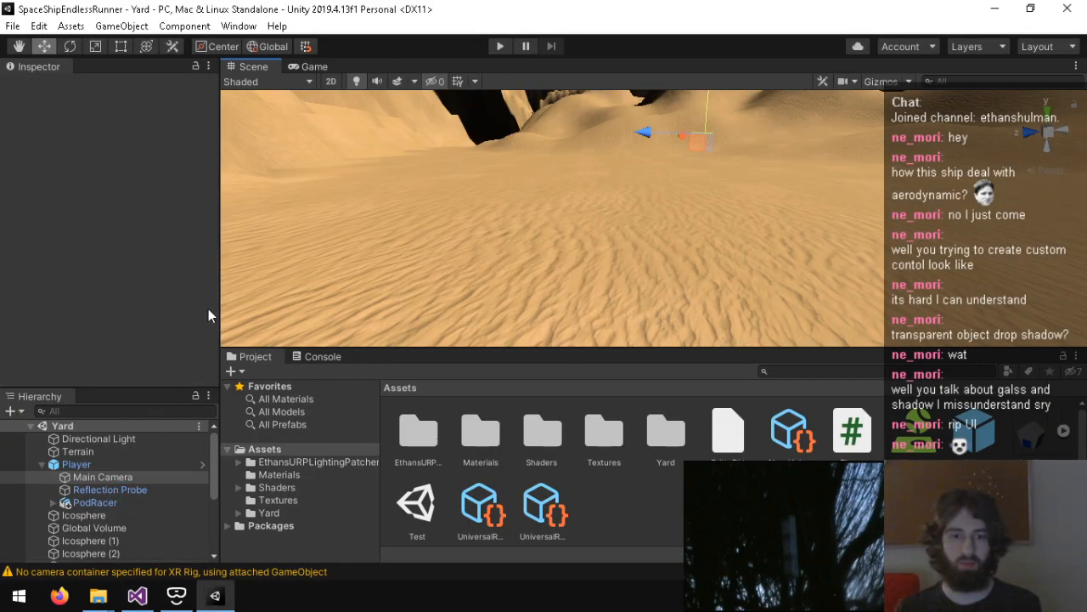
click(502, 47)
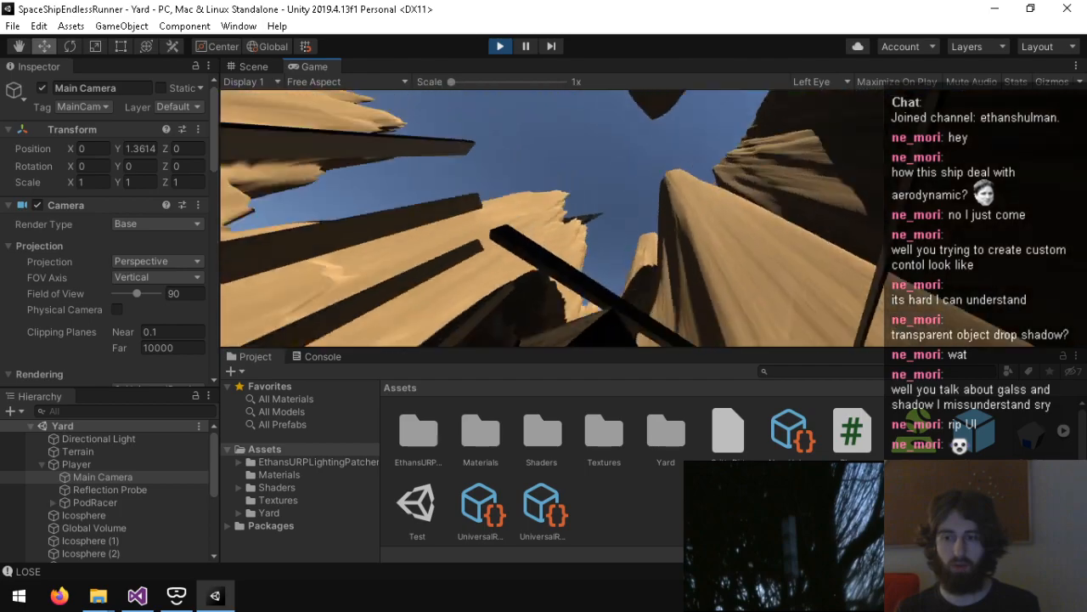
key(ctrl+p)
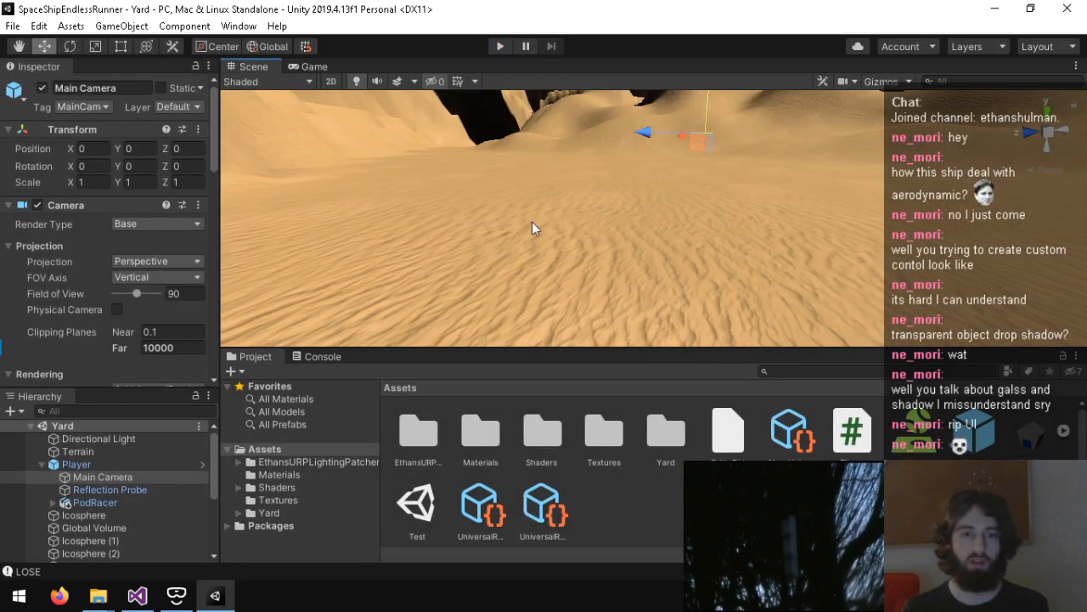
Step: Disable the Main Camera's Camera Offset component and test the scene in Play mode
scroll(38, 300, down, 10)
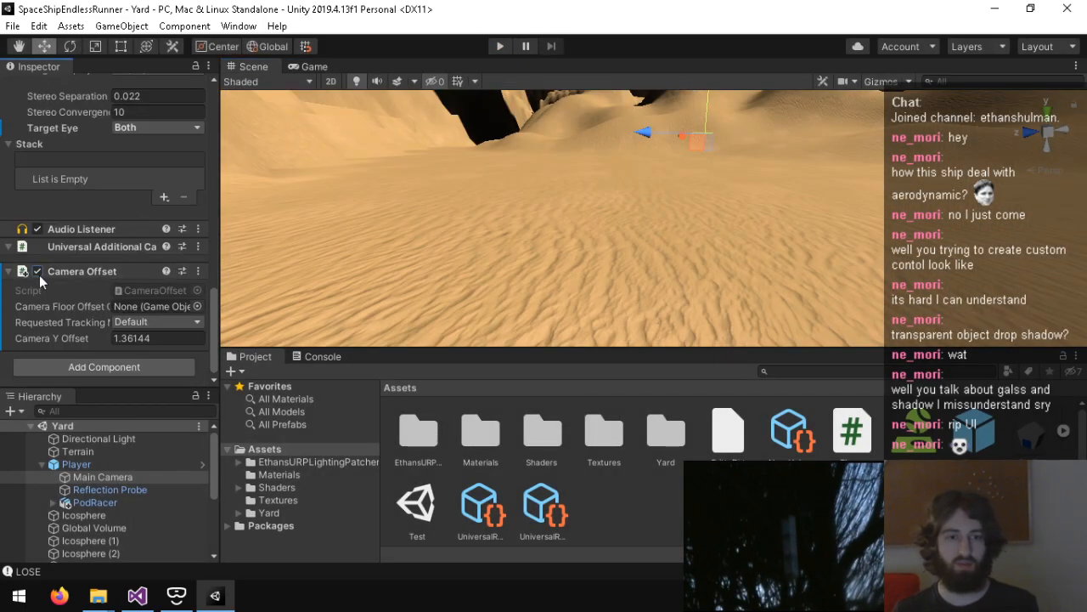
key(ctrl+p)
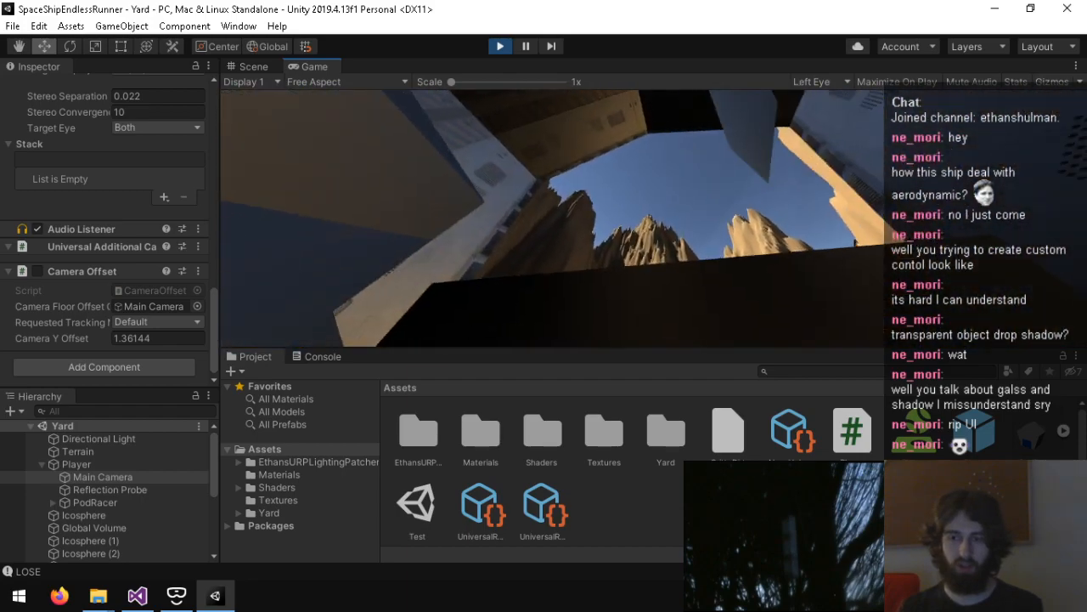
key(ctrl+p)
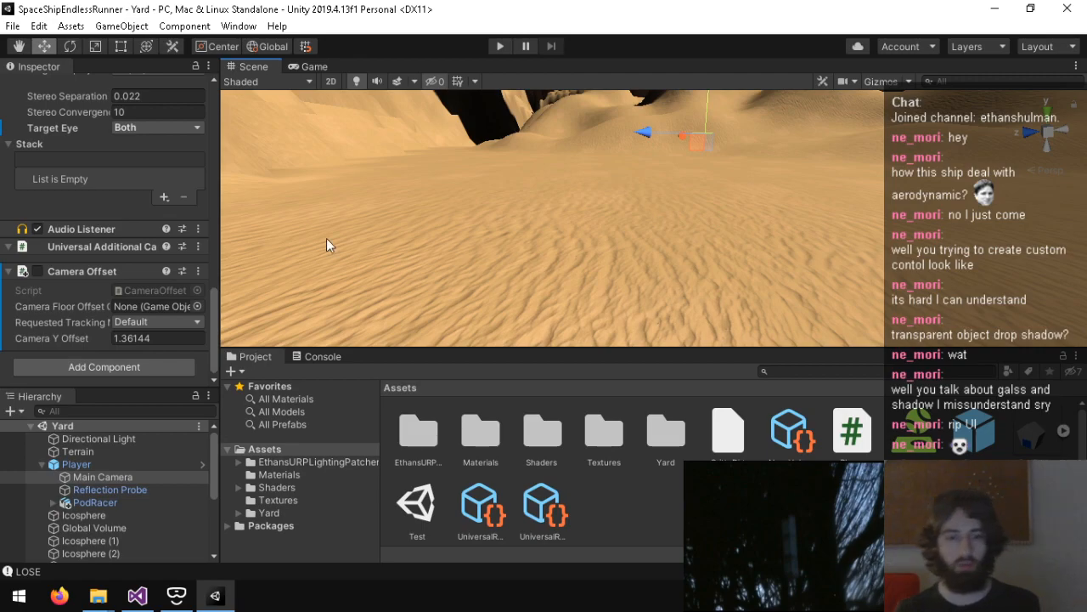
Step: Set the PodRacer's Z position to 0.8 and test the scene in Play mode
click(126, 505)
click(188, 163)
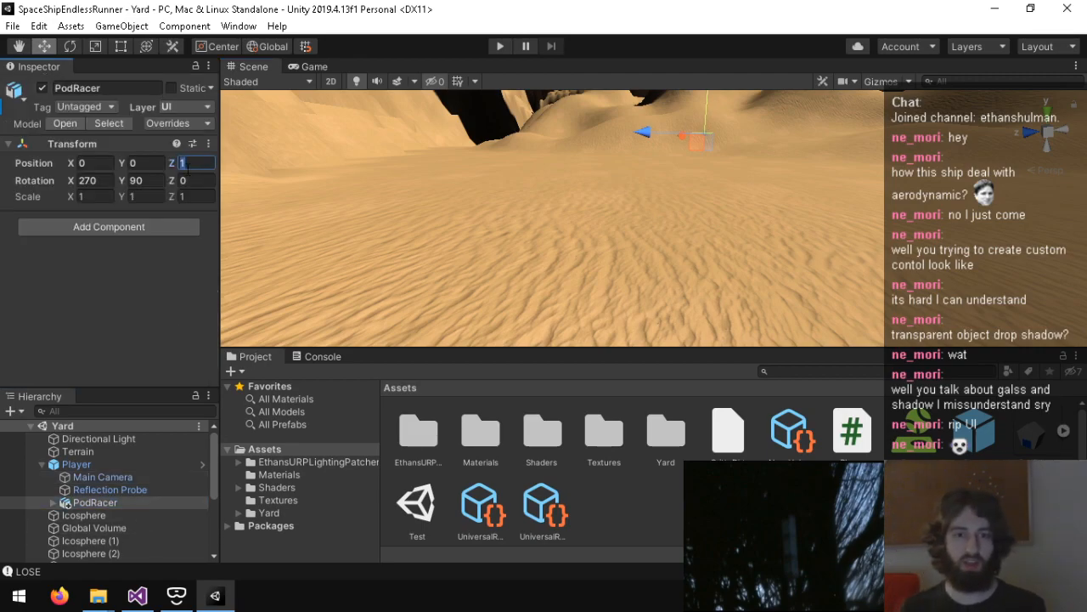
text(0.5)
key(BackSpace)
text(8)
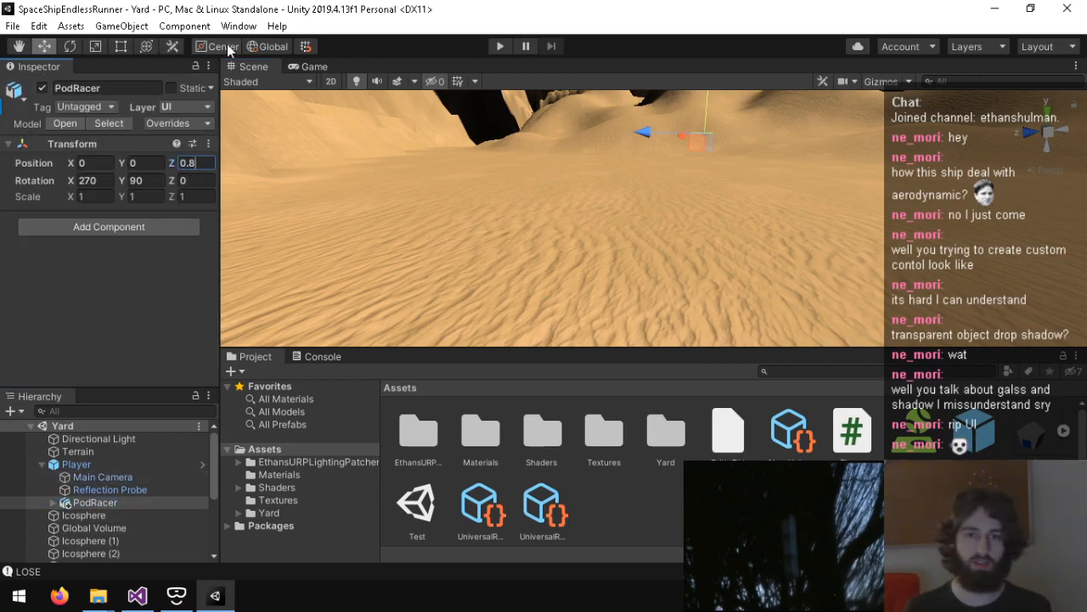
click(501, 46)
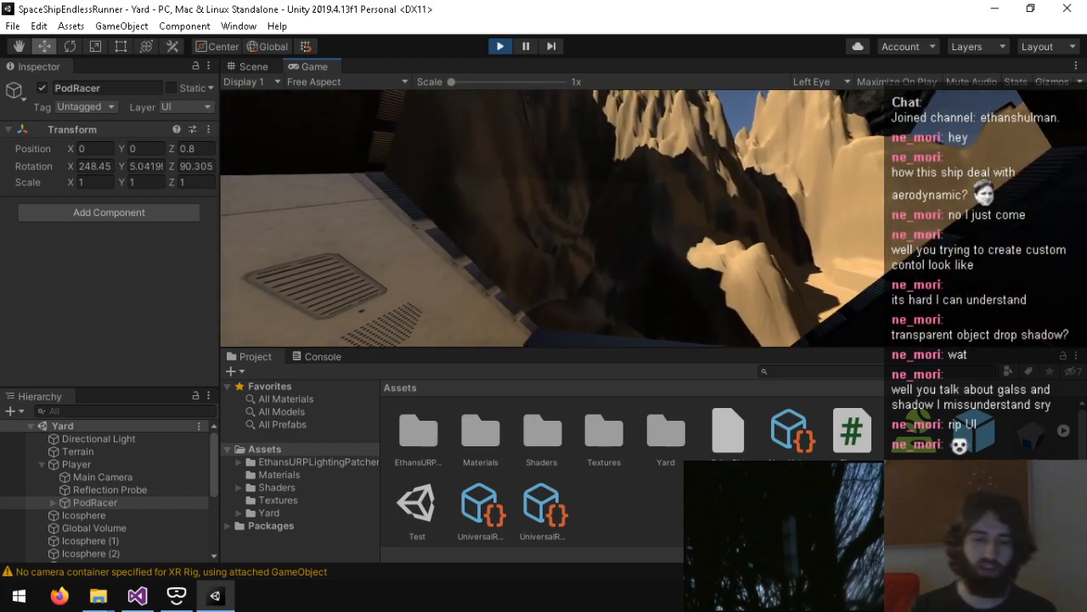
key(ctrl+p)
Step: Expand the PodRacer's child objects and examine its cockpit interior in the Scene view
click(49, 502)
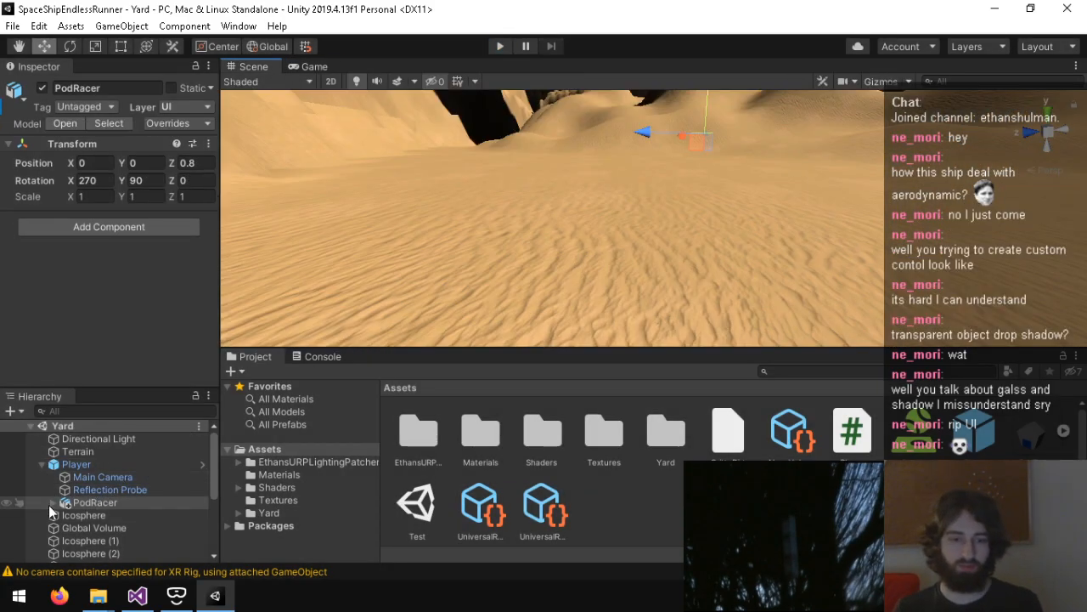
click(51, 502)
click(102, 514)
click(115, 503)
key(w)
right_drag(425, 193, 391, 219)
key(s)
scroll(245, 214, down, 3)
key(w)
Step: Review the Main Camera's components, the rotation code in Player.cs, and the PodRacer and Cone settings
click(103, 476)
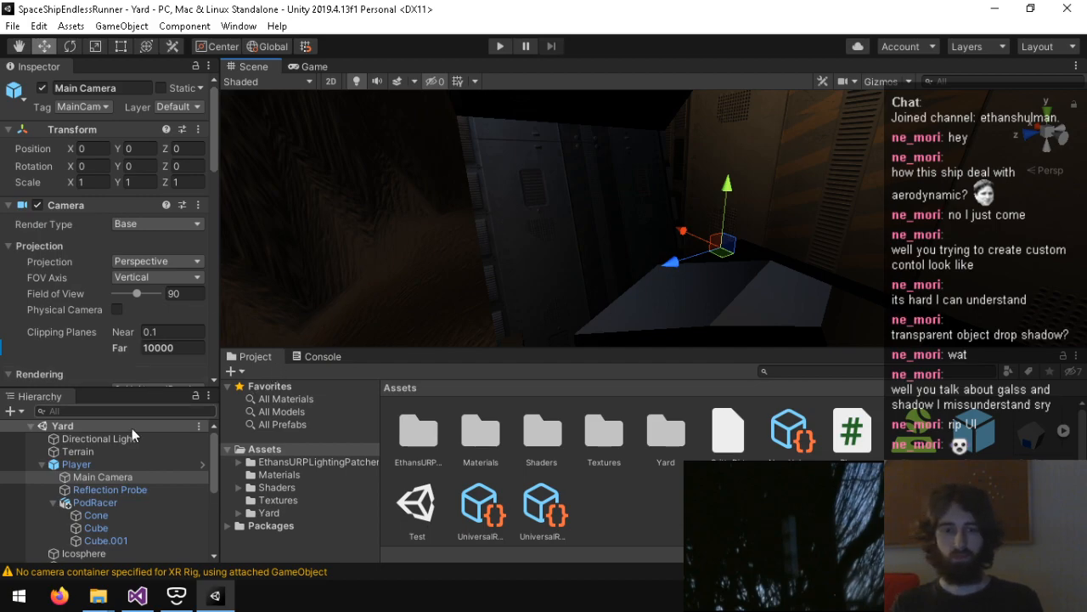
scroll(73, 311, down, 12)
scroll(66, 321, down, 1)
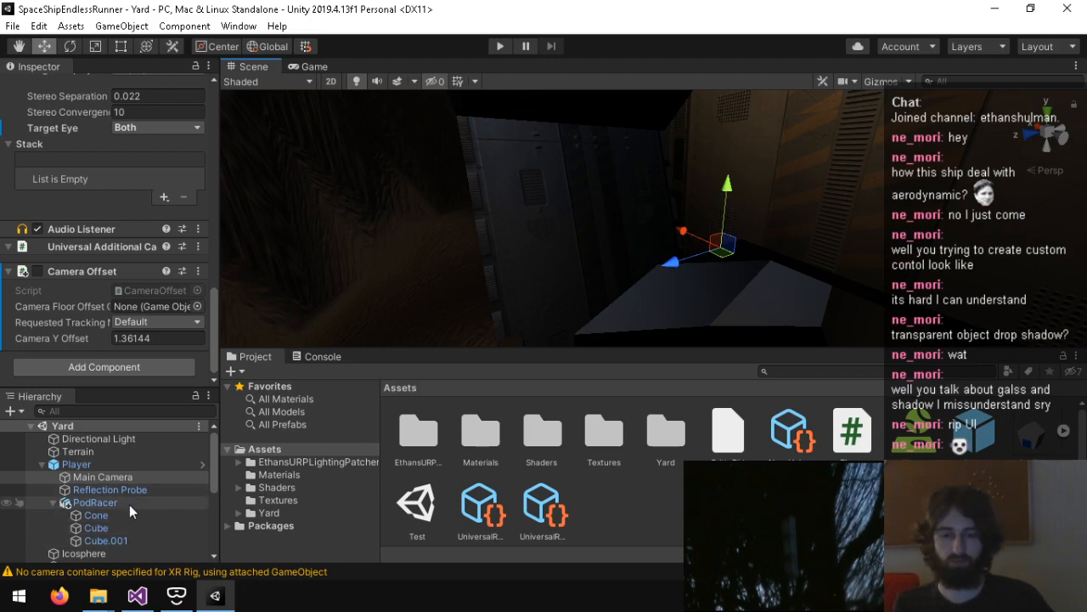
click(137, 595)
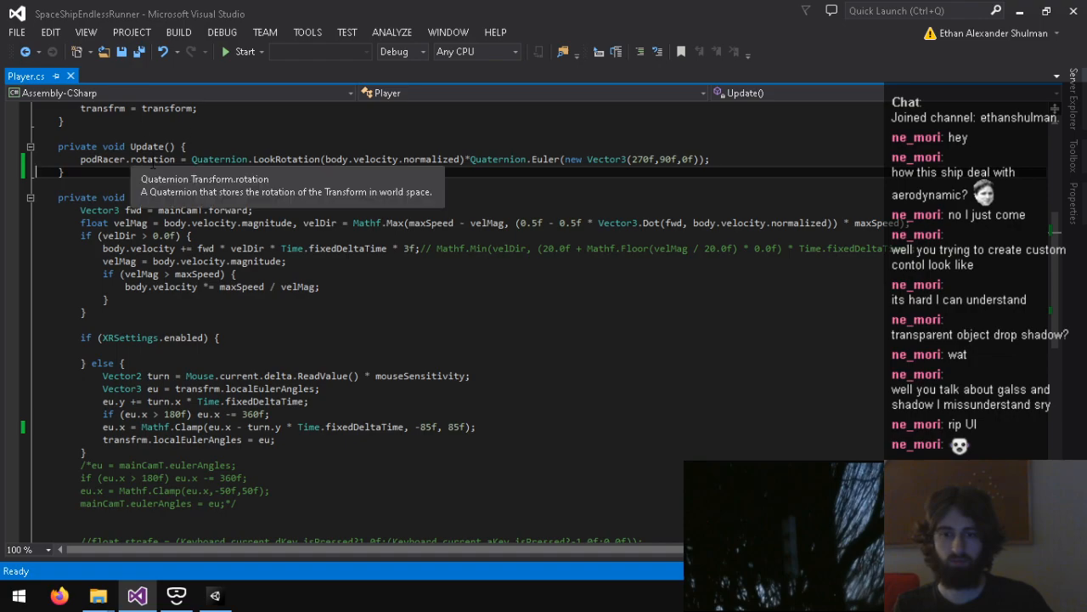
click(217, 596)
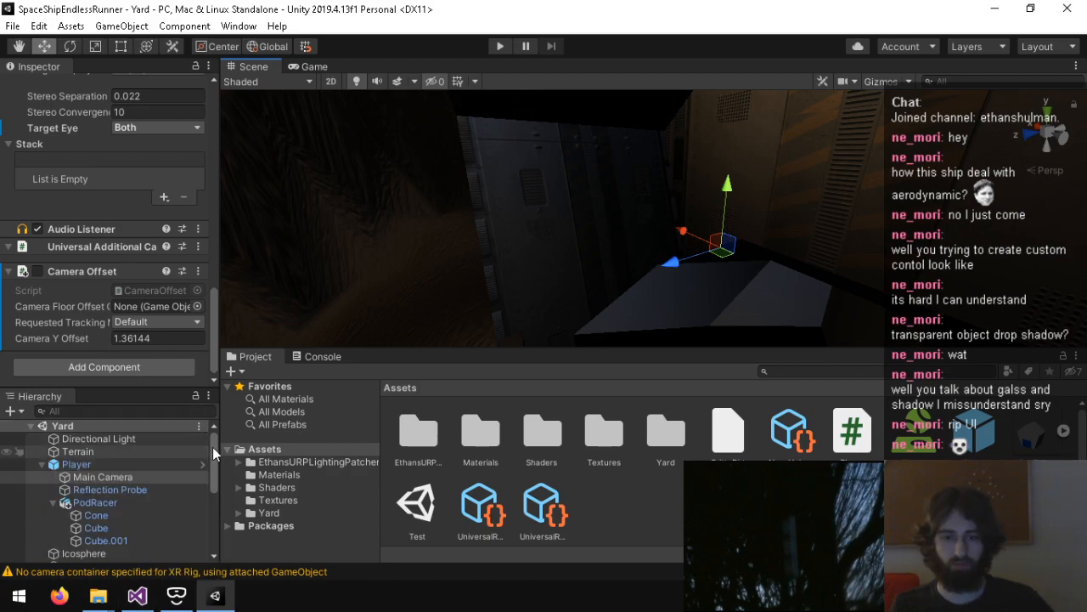
click(124, 507)
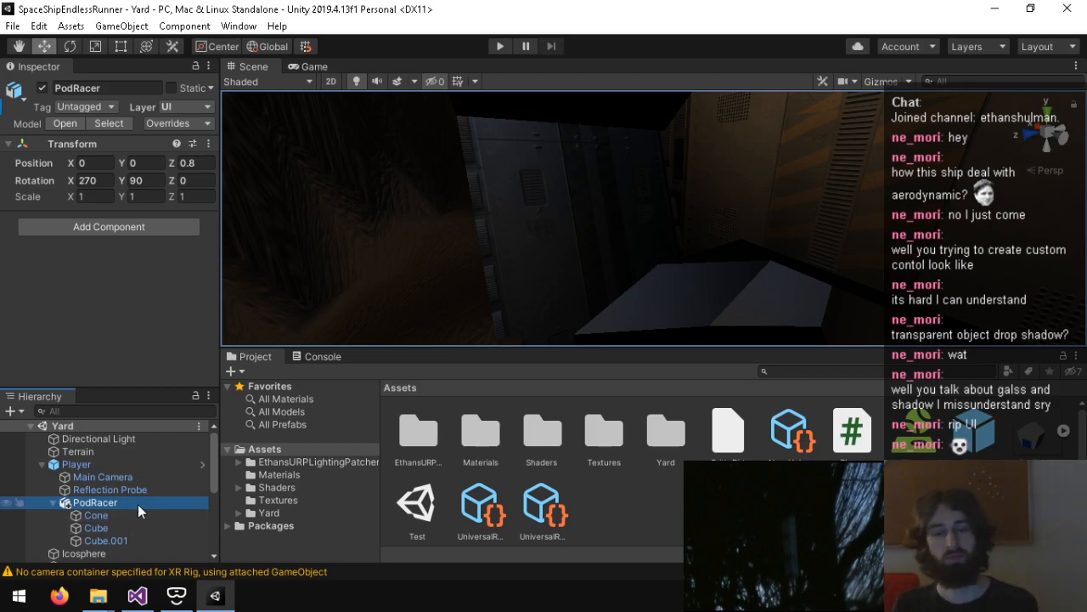
click(132, 513)
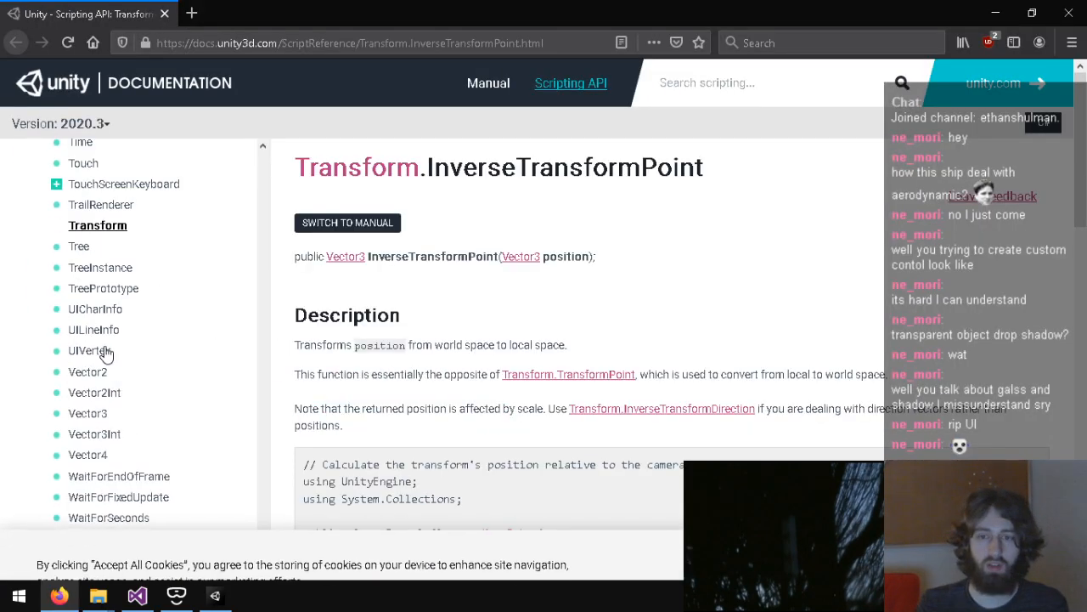
Step: Read the Unity documentation on Transform.InverseTransformPoint and open the Transform.TransformPoint page
scroll(424, 322, down, 2)
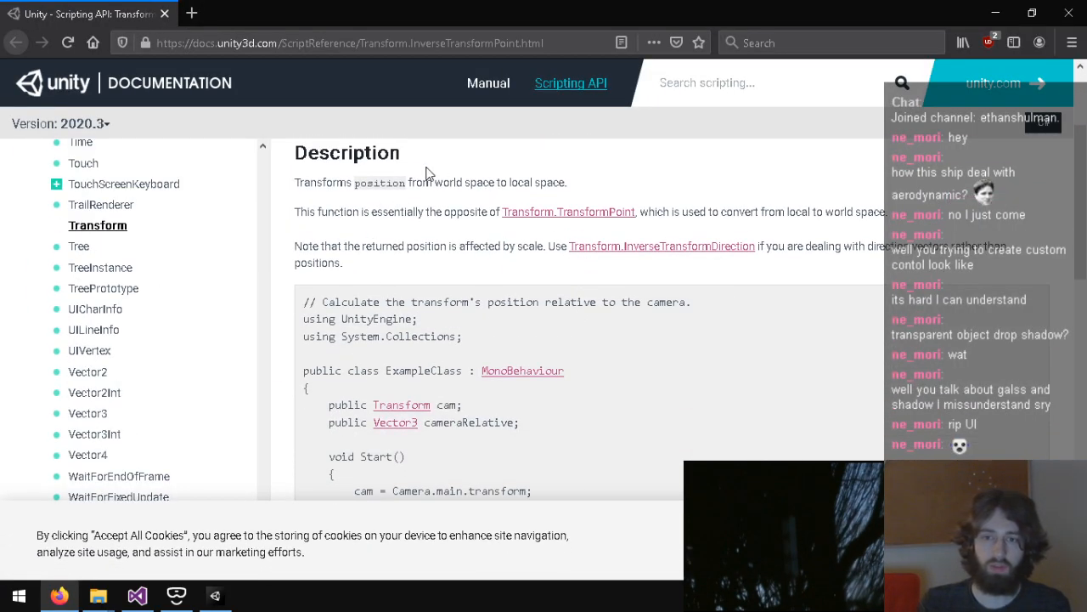
scroll(429, 174, up, 1)
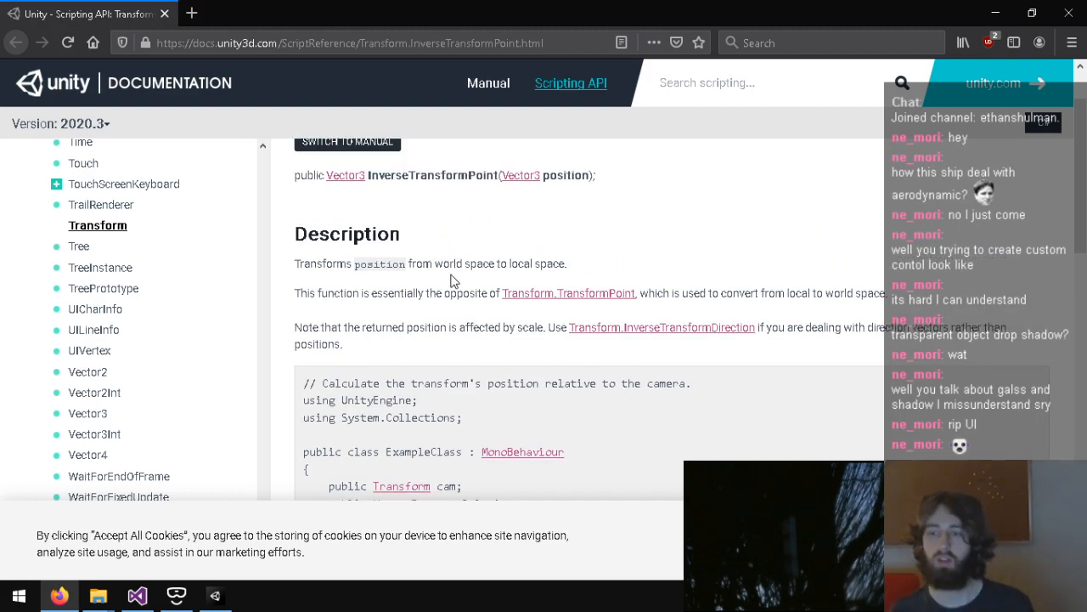
scroll(451, 280, up, 1)
click(561, 374)
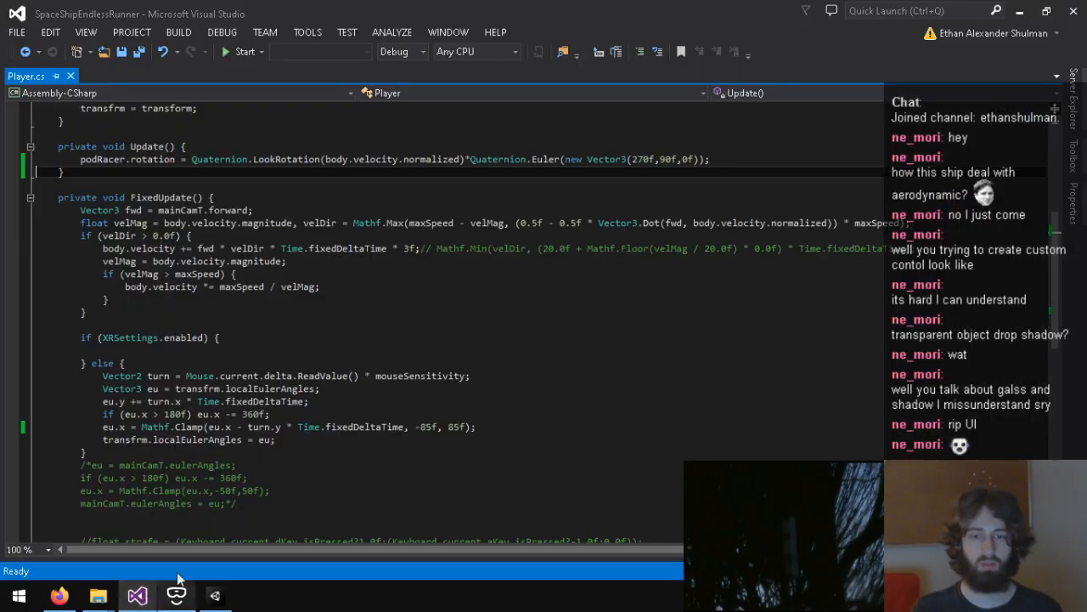
Step: In Player.cs, begin a mainCamT.position assignment below the podRacer.rotation line in Update()
click(137, 595)
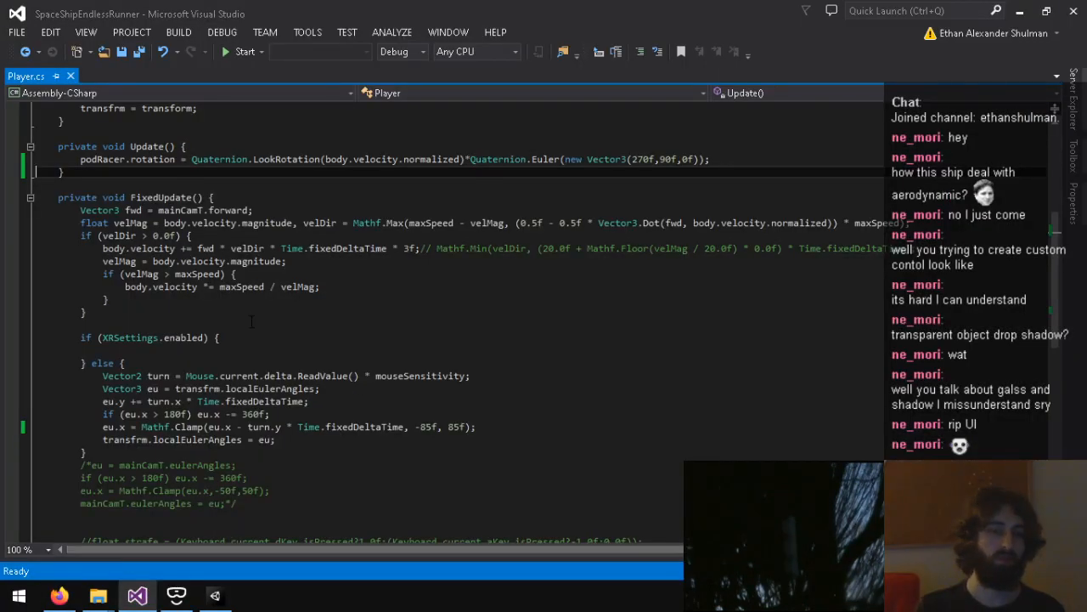
scroll(260, 365, up, 1)
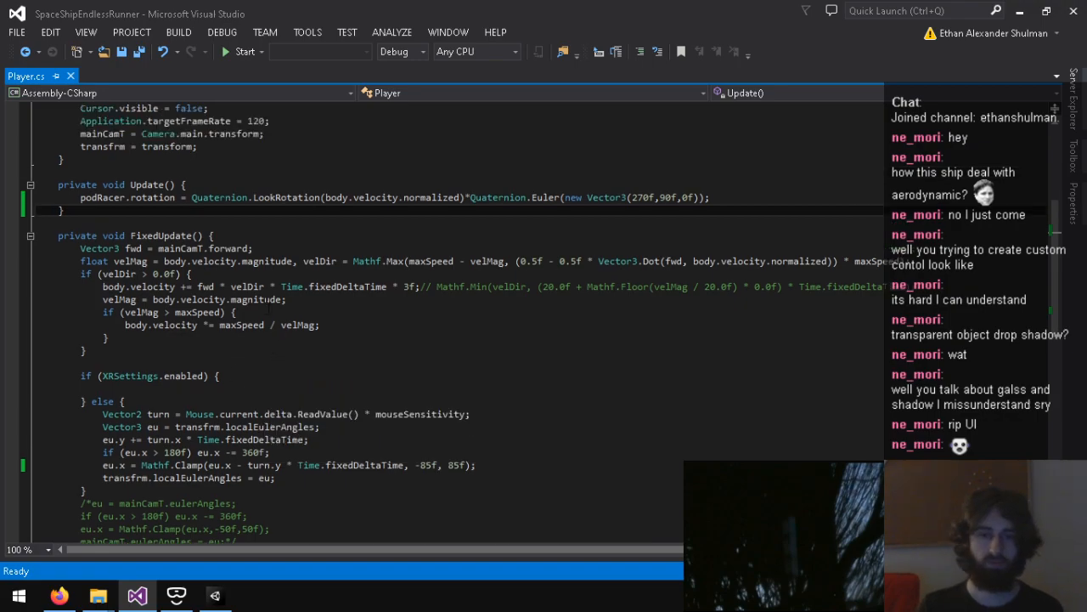
scroll(269, 312, up, 2)
click(736, 269)
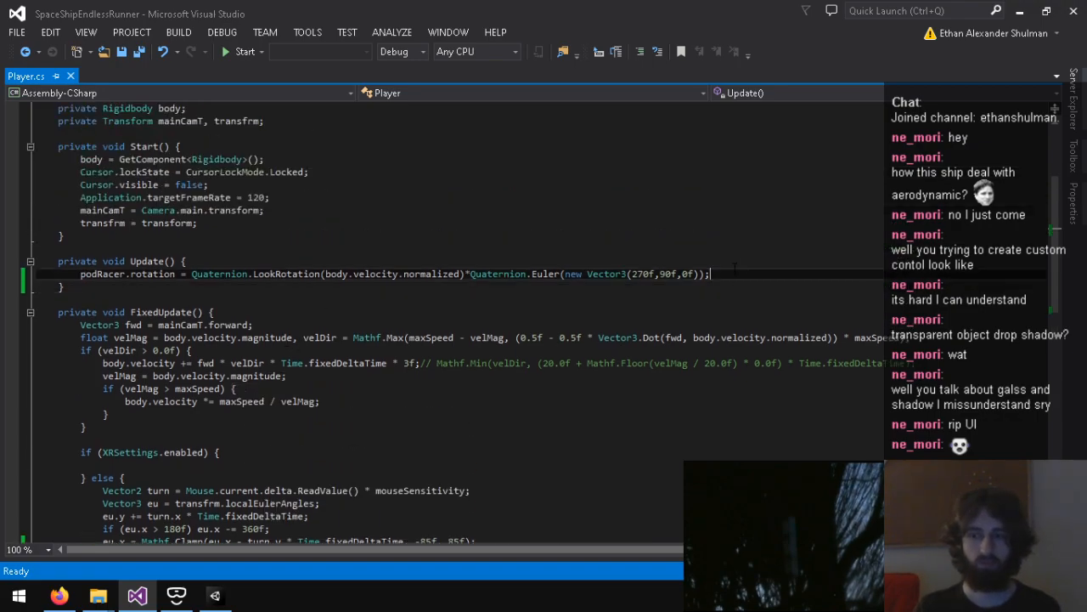
key(Return)
text(main)
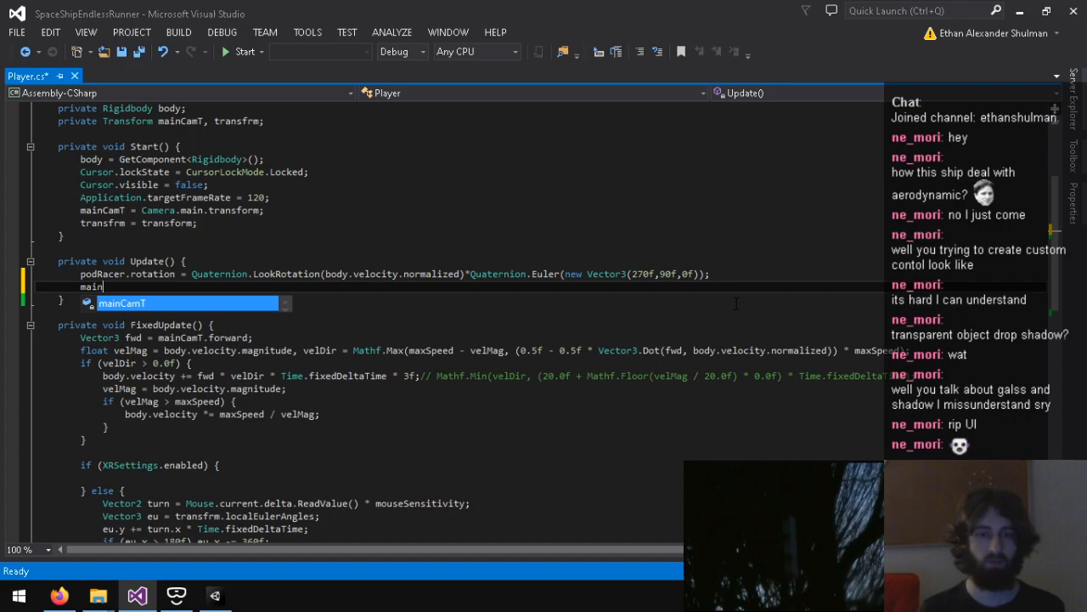
text(CamT.position =)
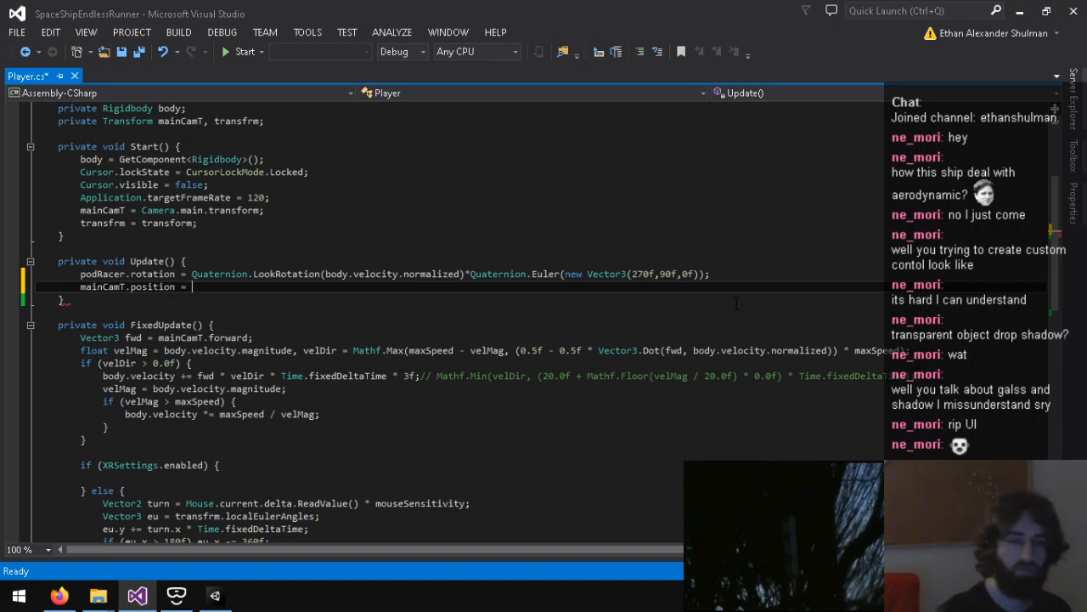
Step: Check the Main Camera in Unity, and continue the mainCamT.position assignment in Player.cs with a podRacer.TransformPoint() call
click(215, 594)
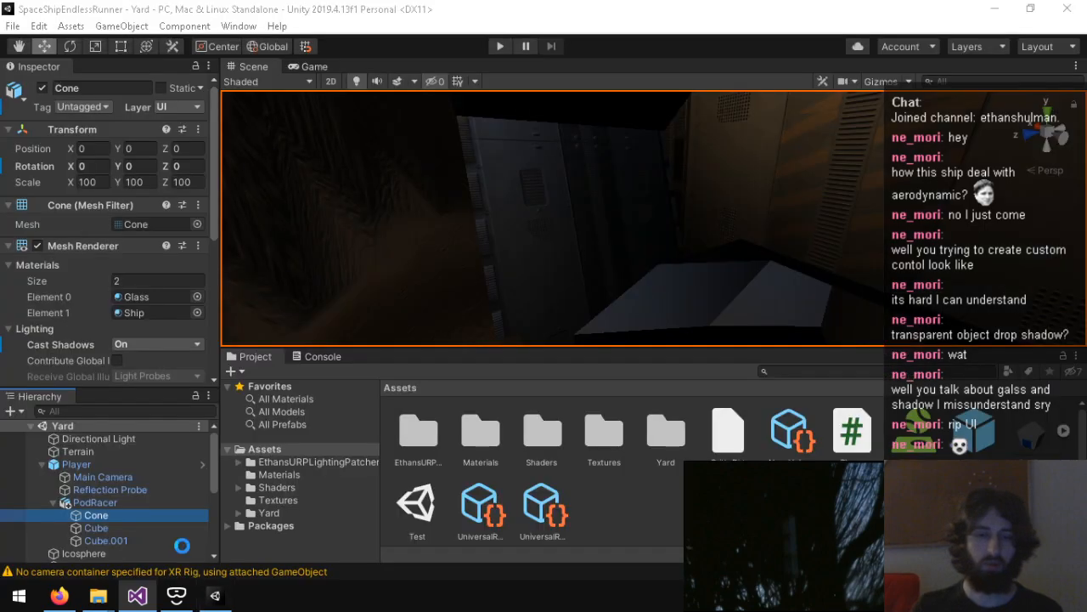
click(102, 477)
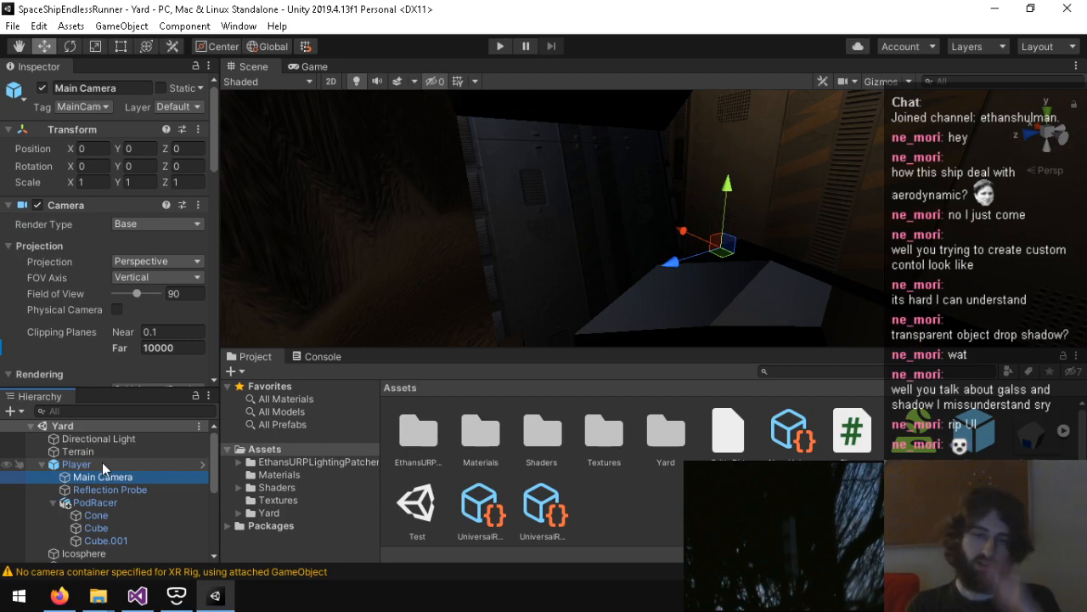
click(137, 595)
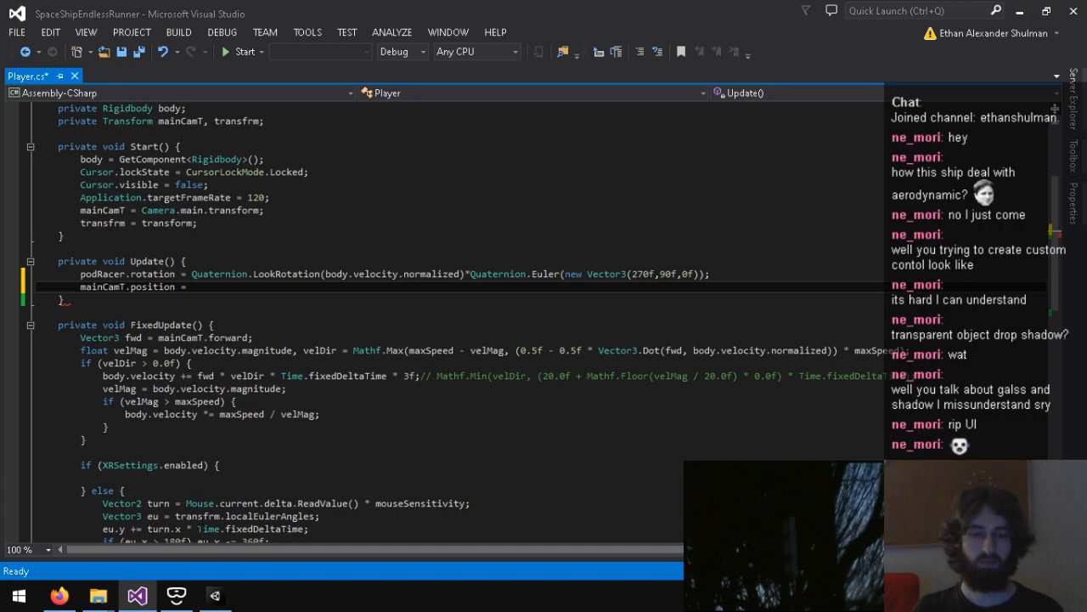
click(214, 595)
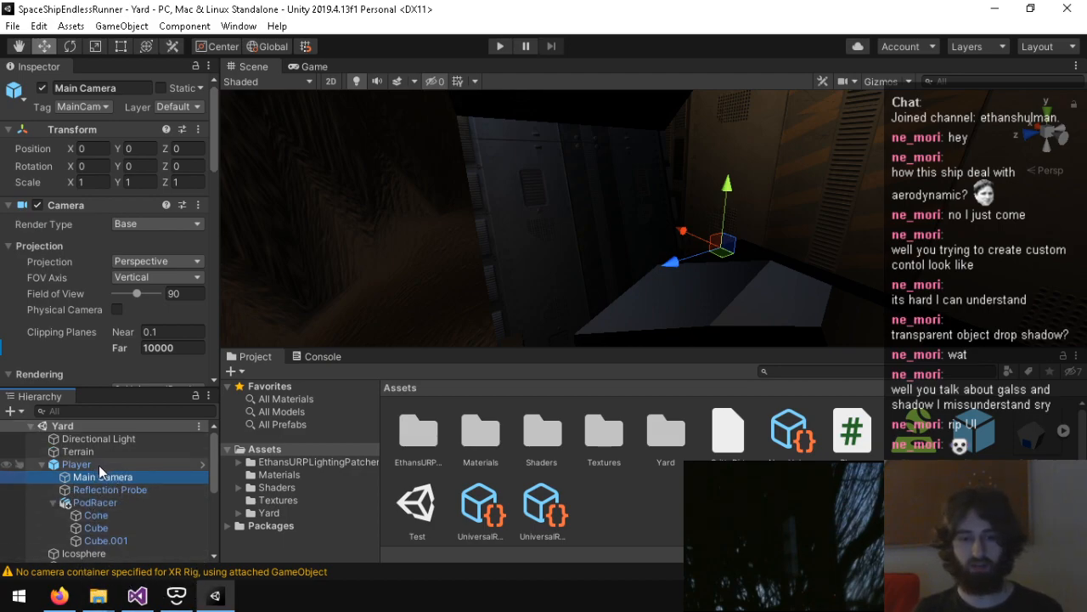
click(138, 595)
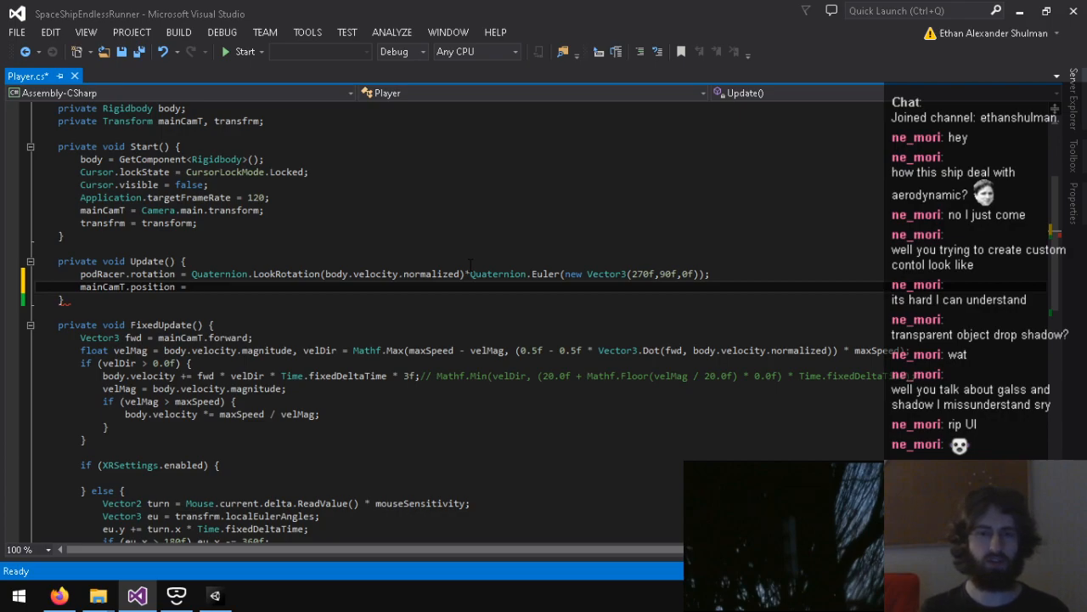
text(pod)
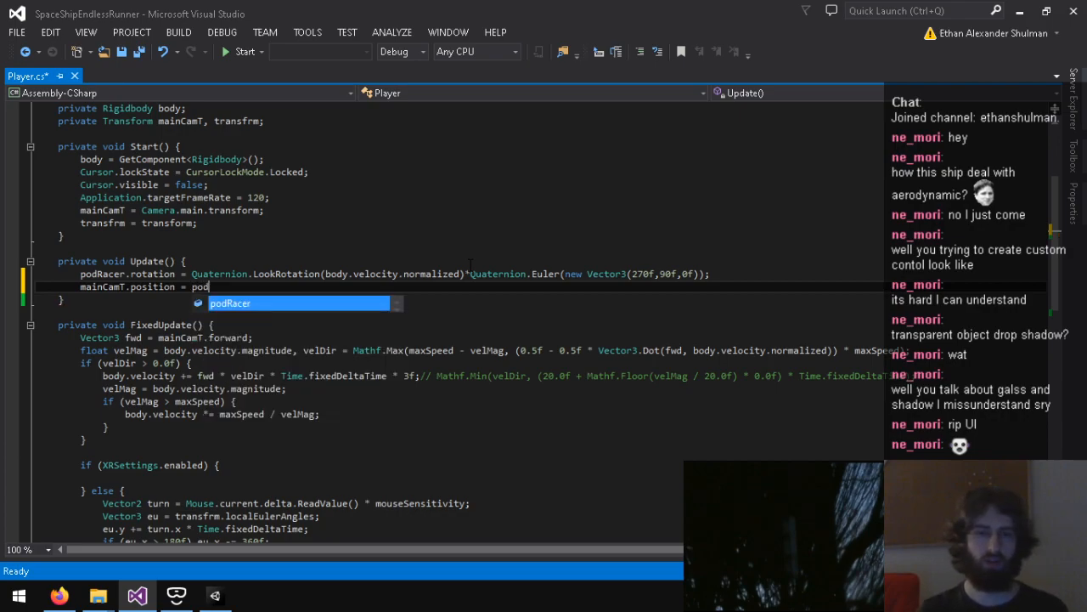
text(Racer.Trans)
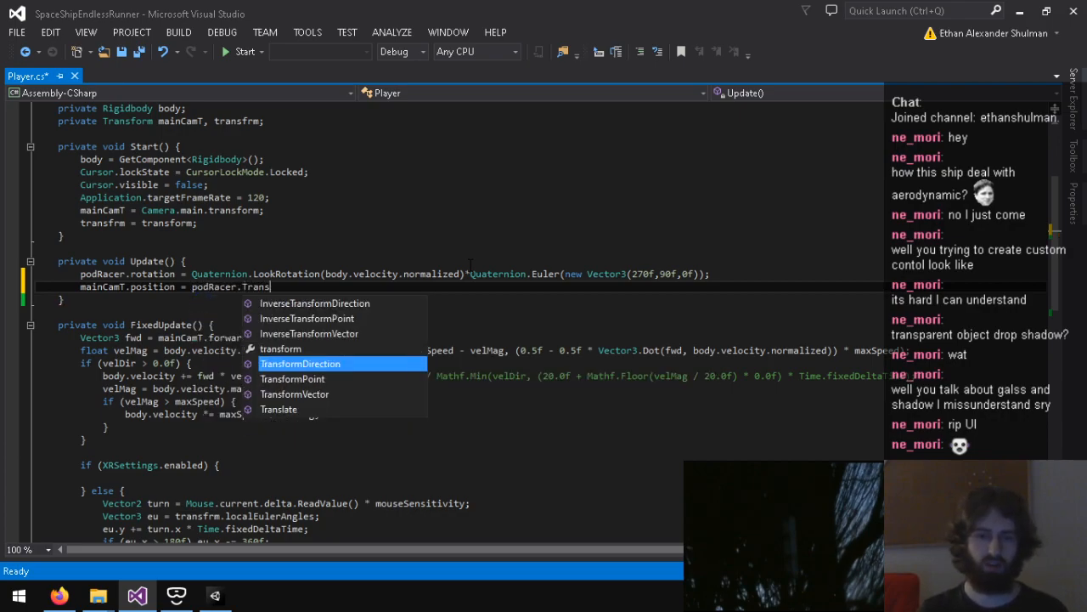
text(formPoint()
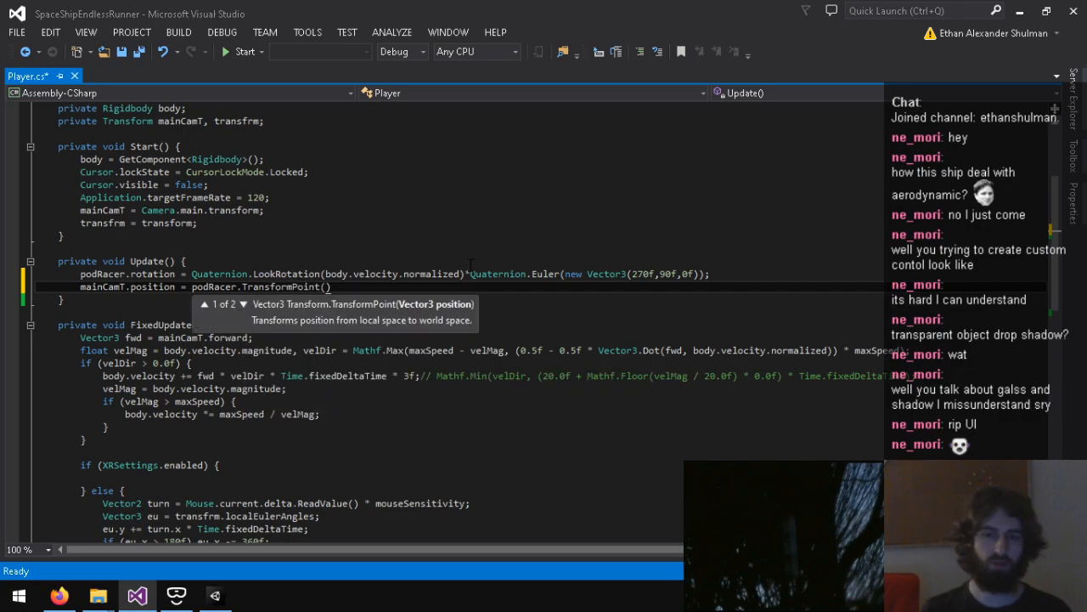
Step: Check the PodRacer's transform in Unity, complete the TransformPoint() argument in Player.cs as new Vector3(0, 0, -0.8f), and save
click(214, 596)
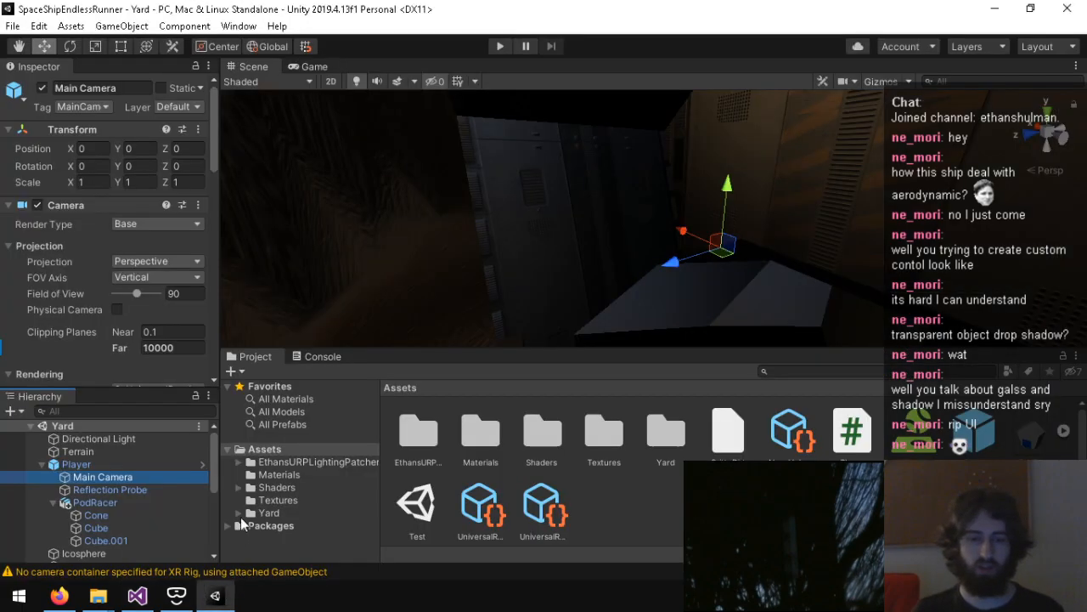
click(113, 501)
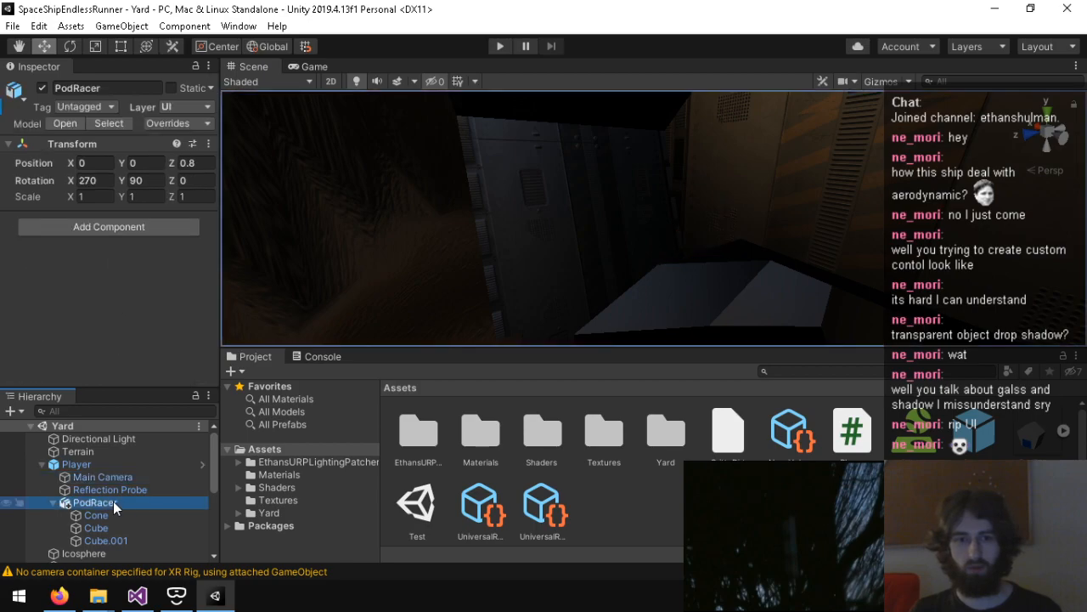
right_drag(592, 270, 320, 251)
right_drag(140, 230, 441, 224)
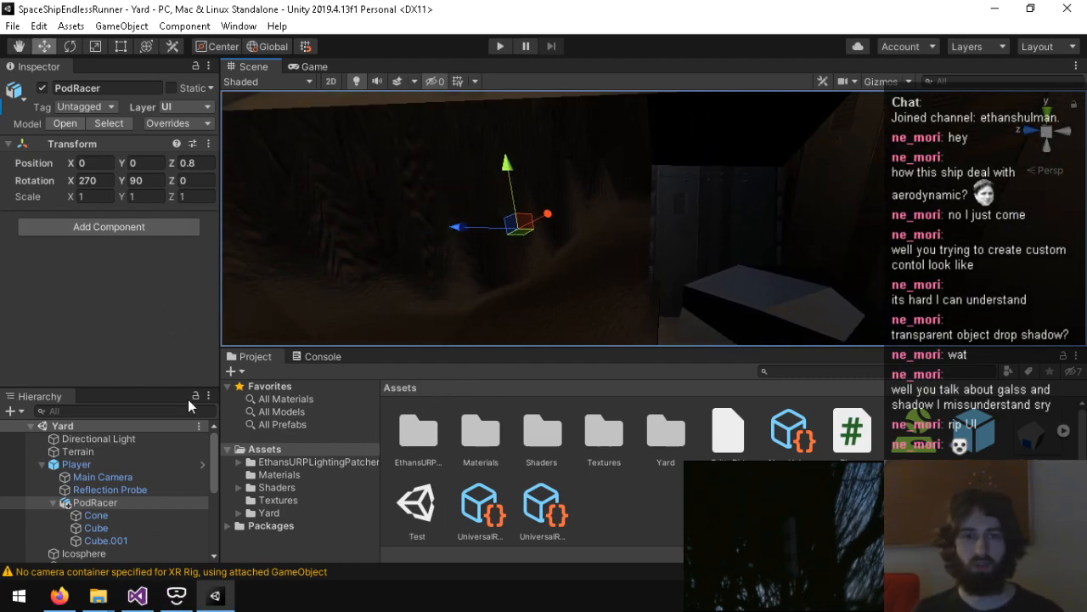
click(151, 607)
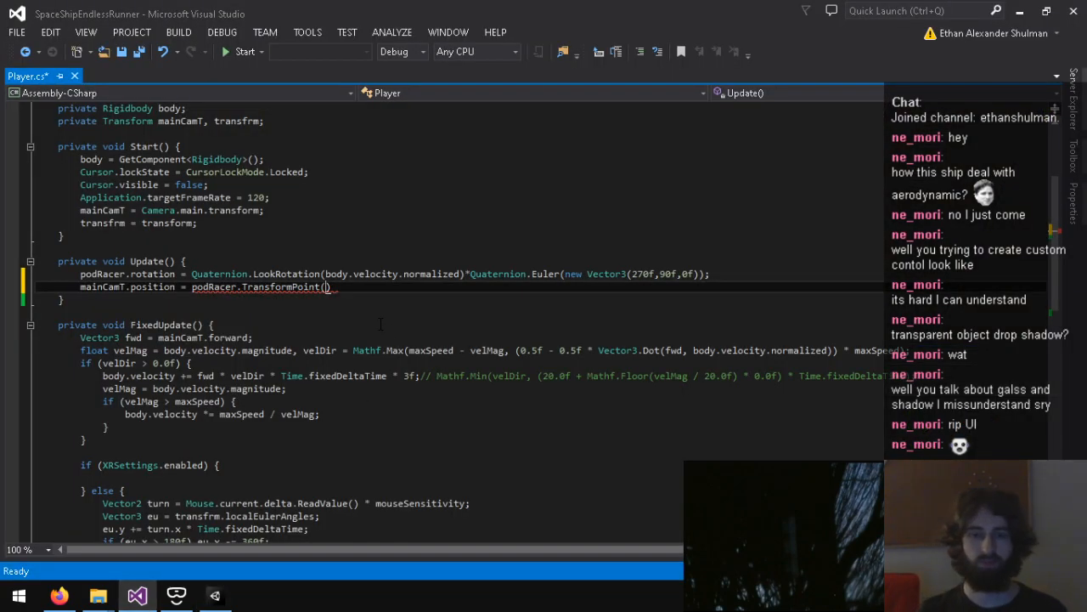
text(new Vector3()
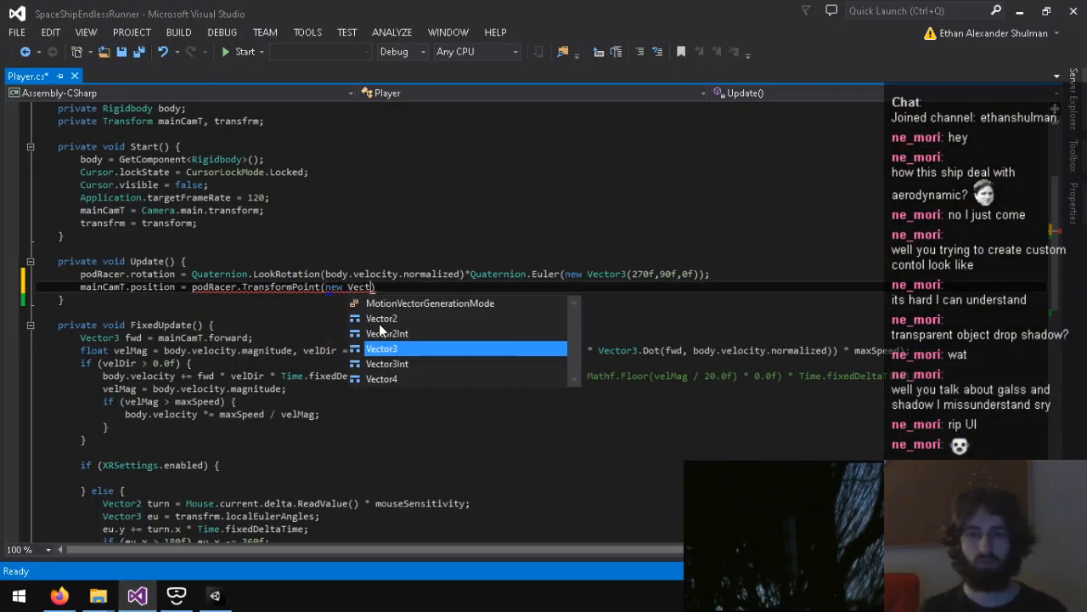
text(0, 0, -0.8f)
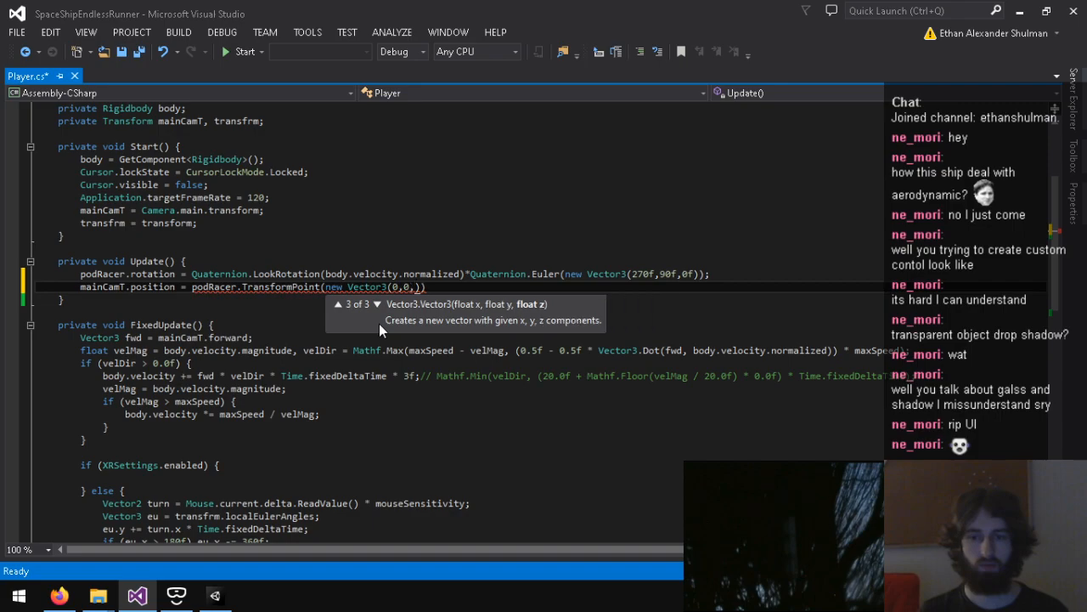
text());)
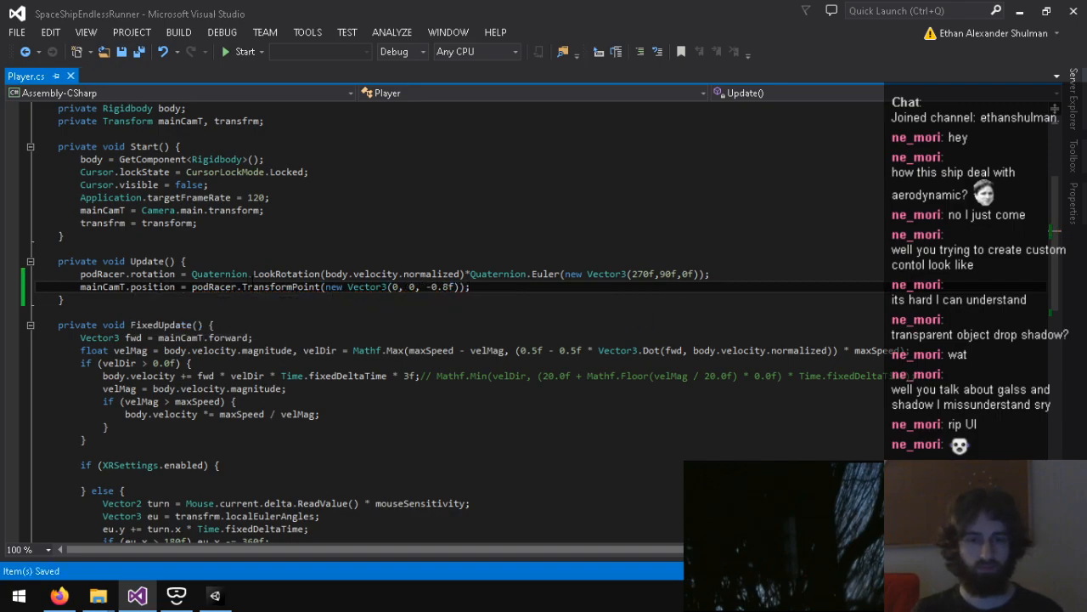
Step: Play-test the Yard scene in Unity, stop it, and inspect the transforms of the Cone and PodRacer
click(212, 596)
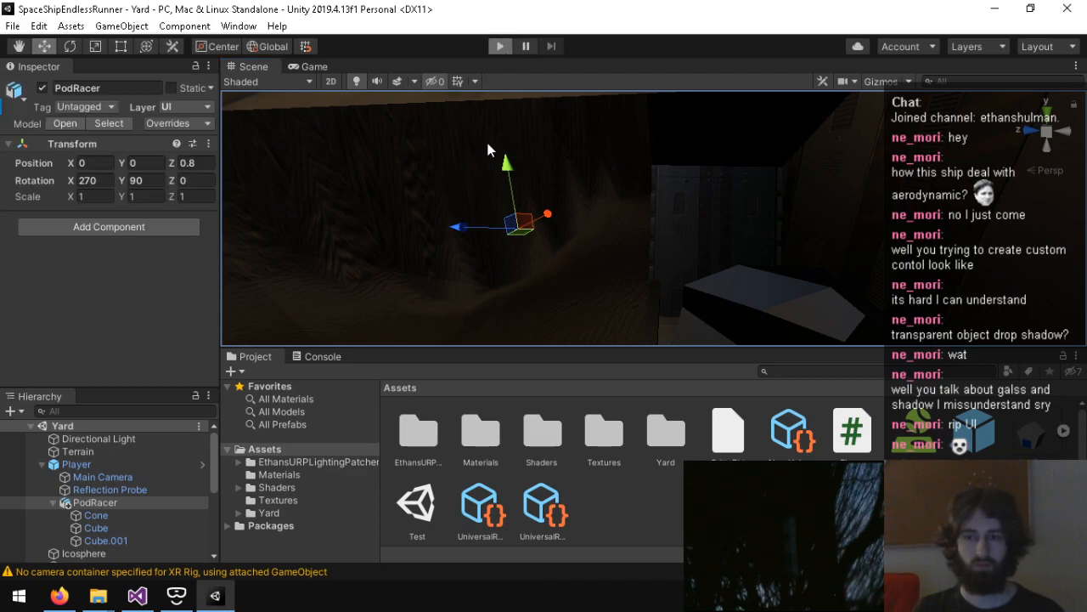
key(ctrl+p)
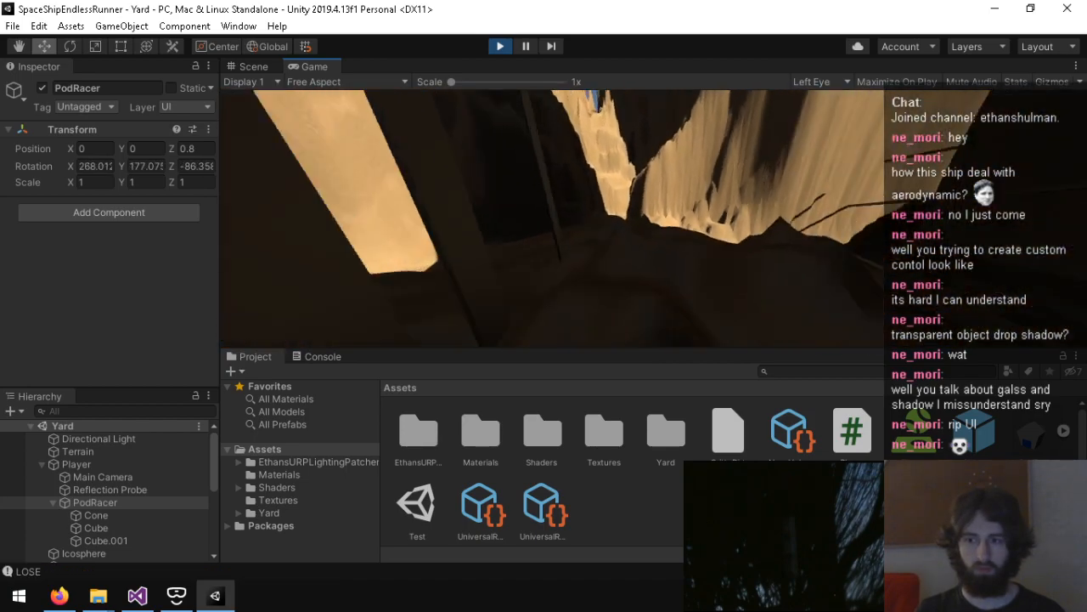
key(ctrl+p)
right_drag(647, 220, 730, 238)
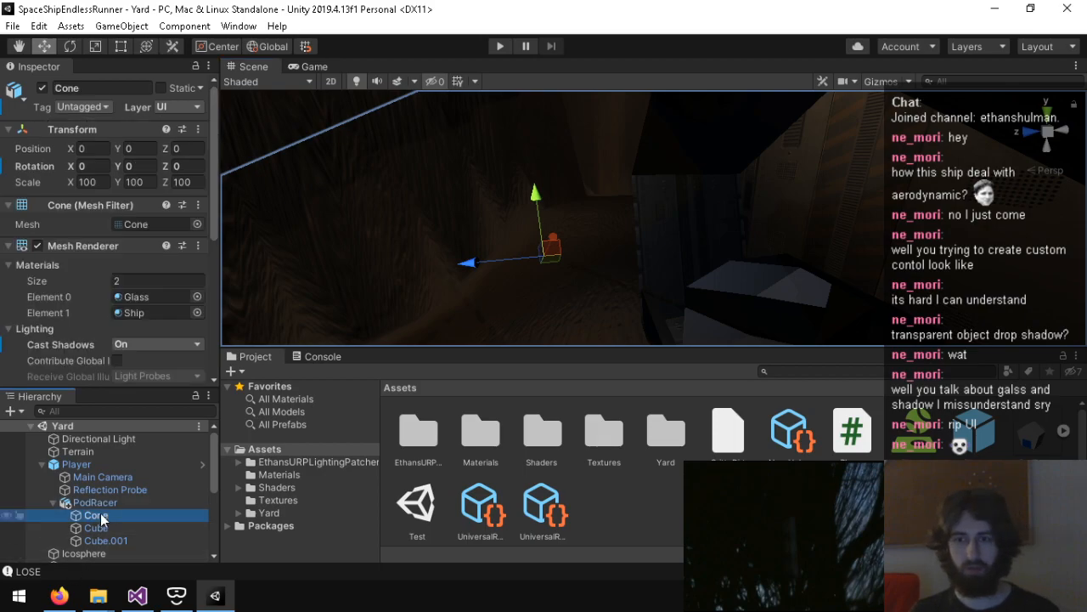
click(133, 500)
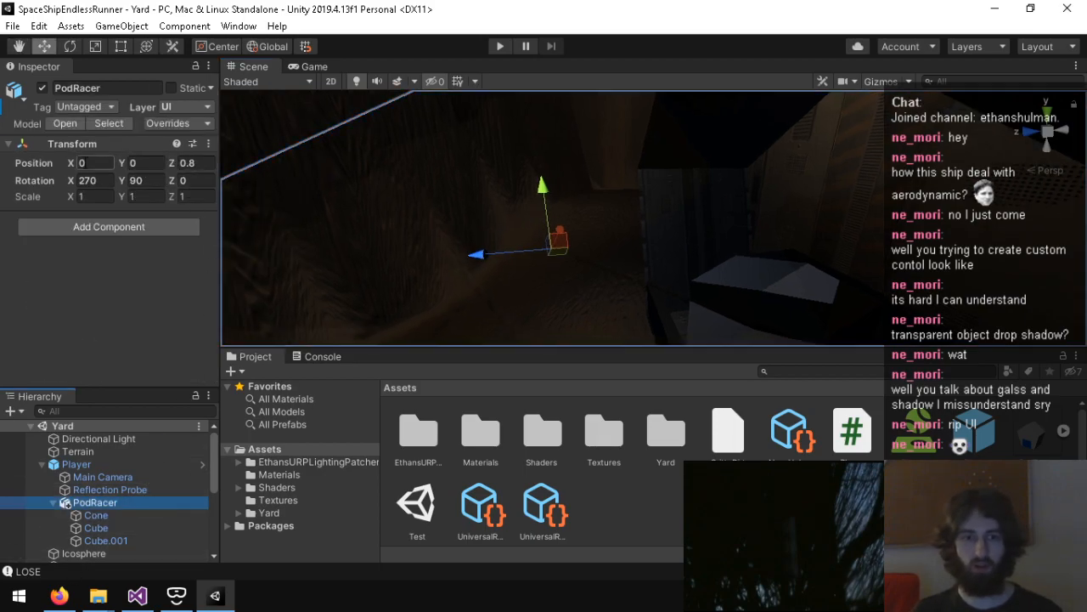
Step: Change the TransformPoint() vector in Player.cs to (0, -0.8f, 0), save, and play-test the scene in Unity with the Console open
click(146, 597)
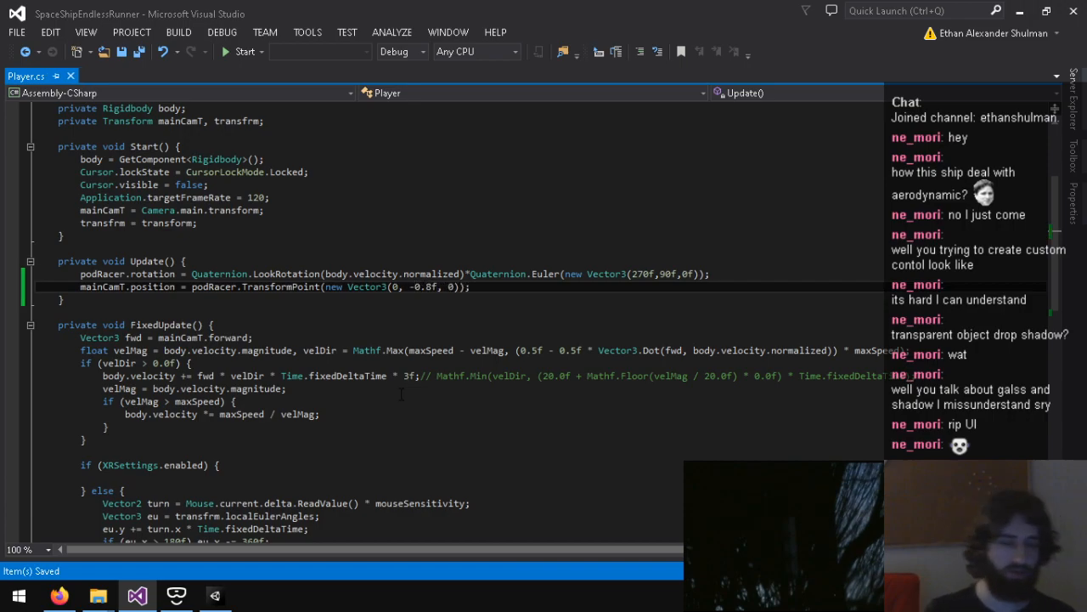
click(215, 596)
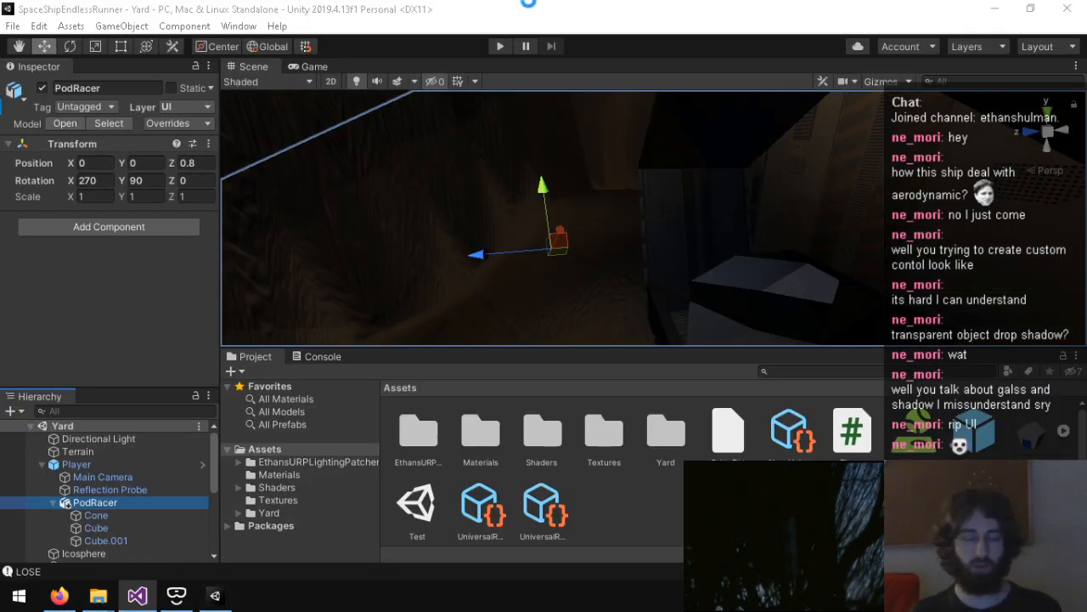
click(321, 358)
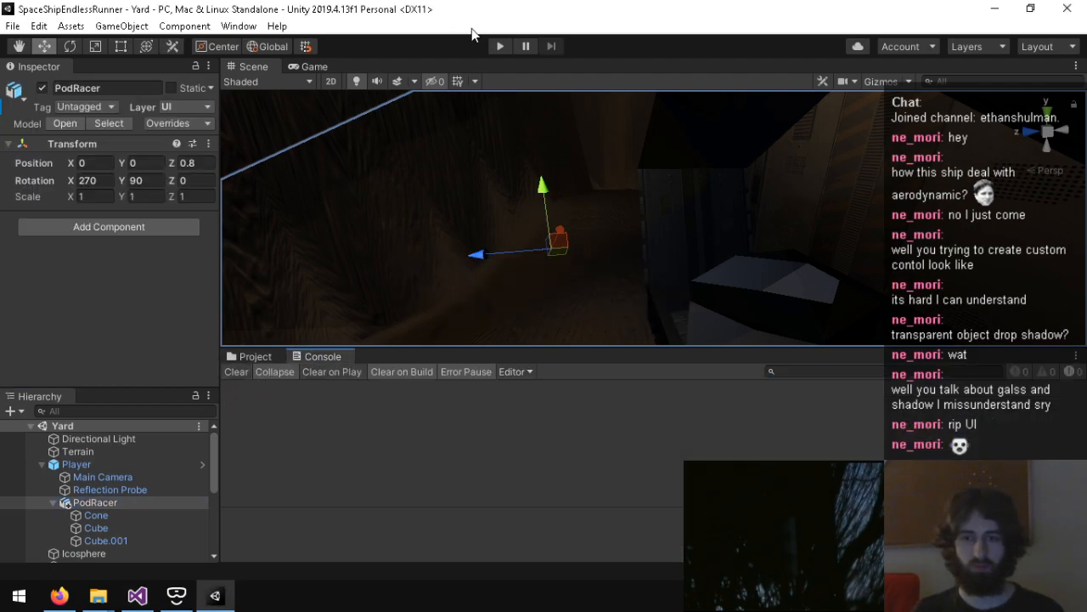
click(499, 47)
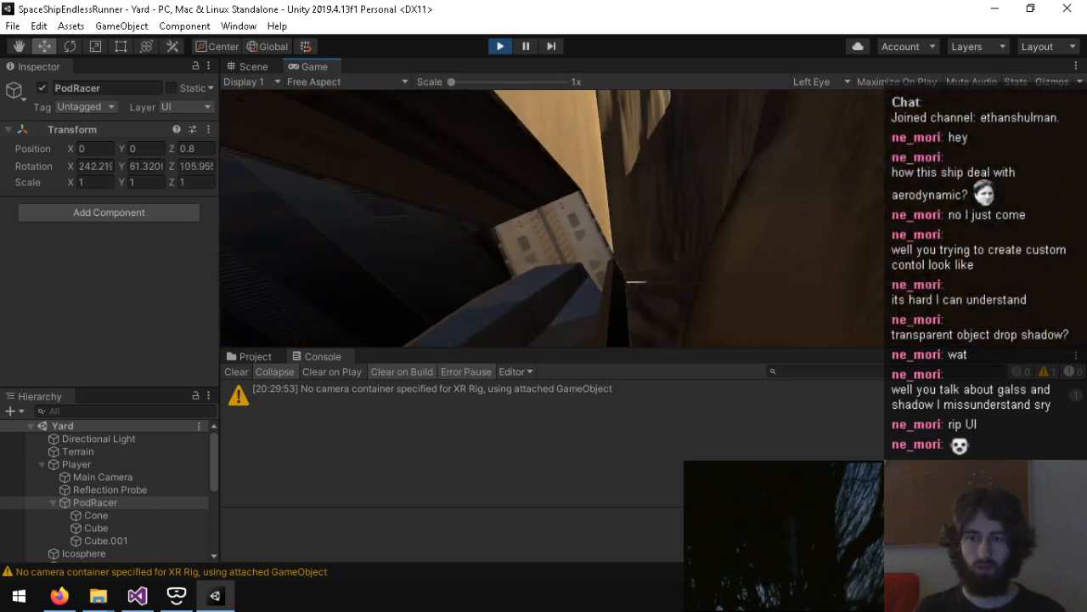
key(ctrl+p)
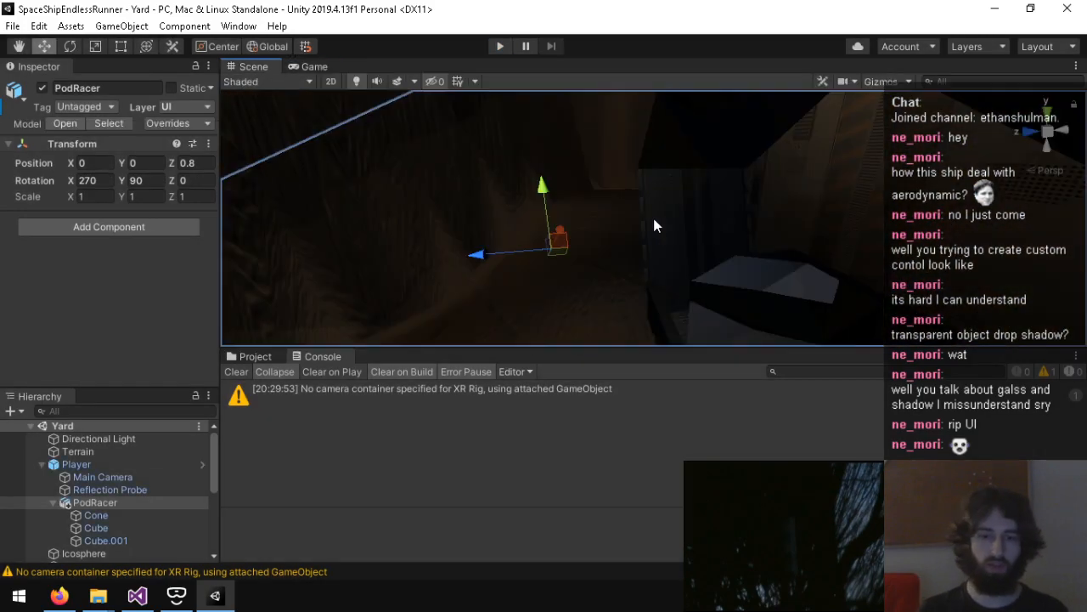
Step: Change the TransformPoint() vector in Player.cs to (0.8f, 0, 0), save, and play-test the scene in Unity
click(137, 595)
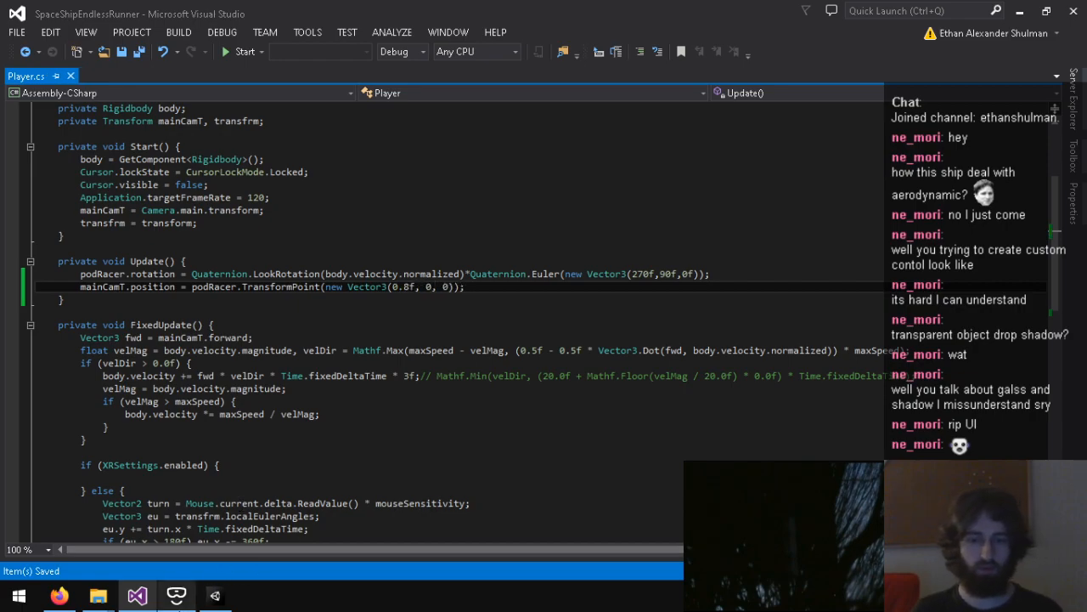
click(215, 595)
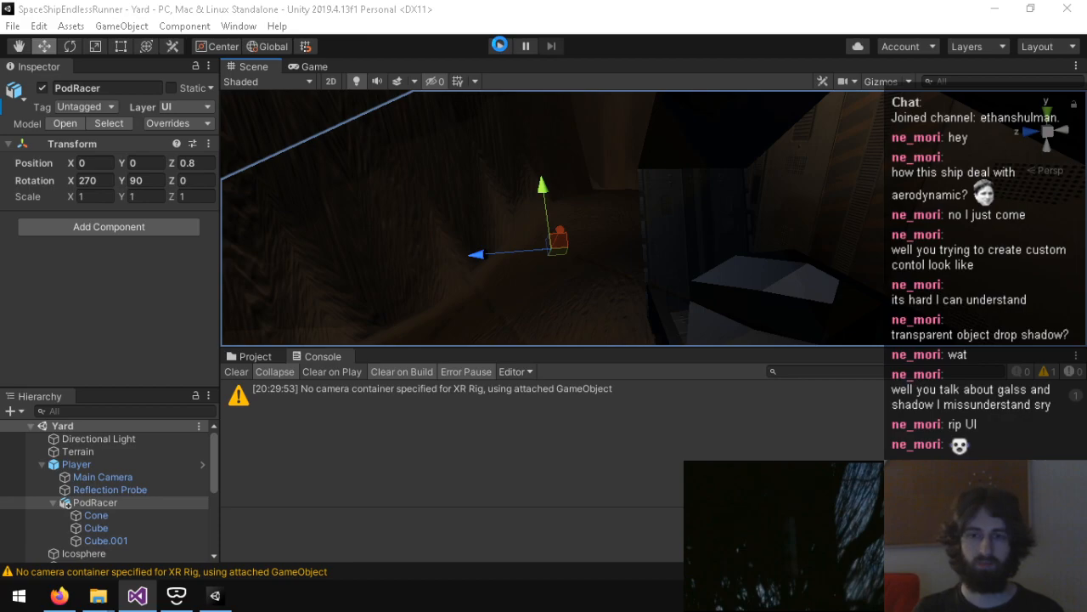
click(497, 49)
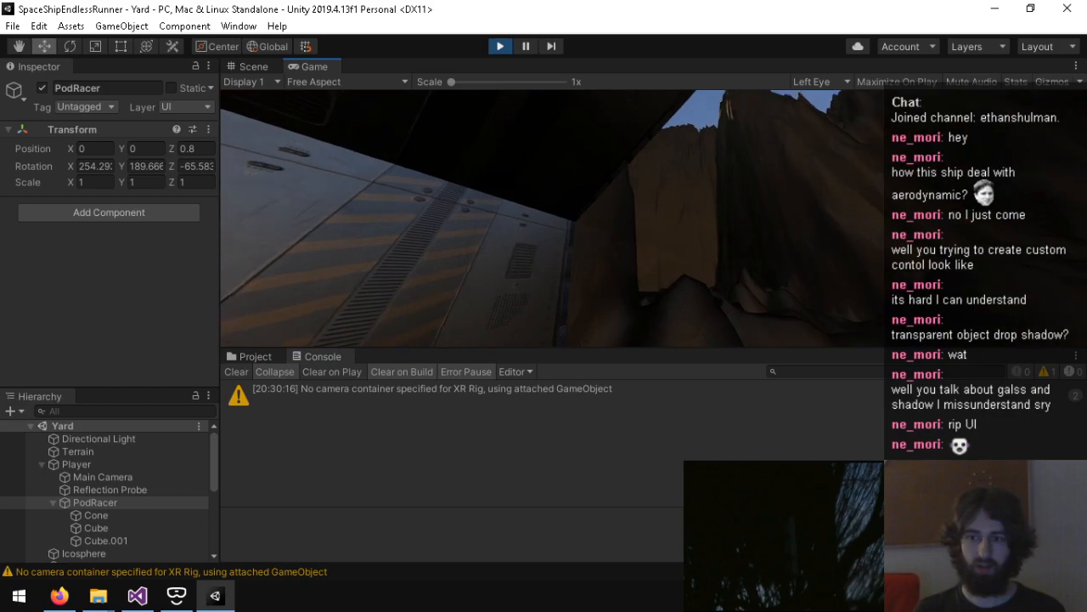
key(ctrl+p)
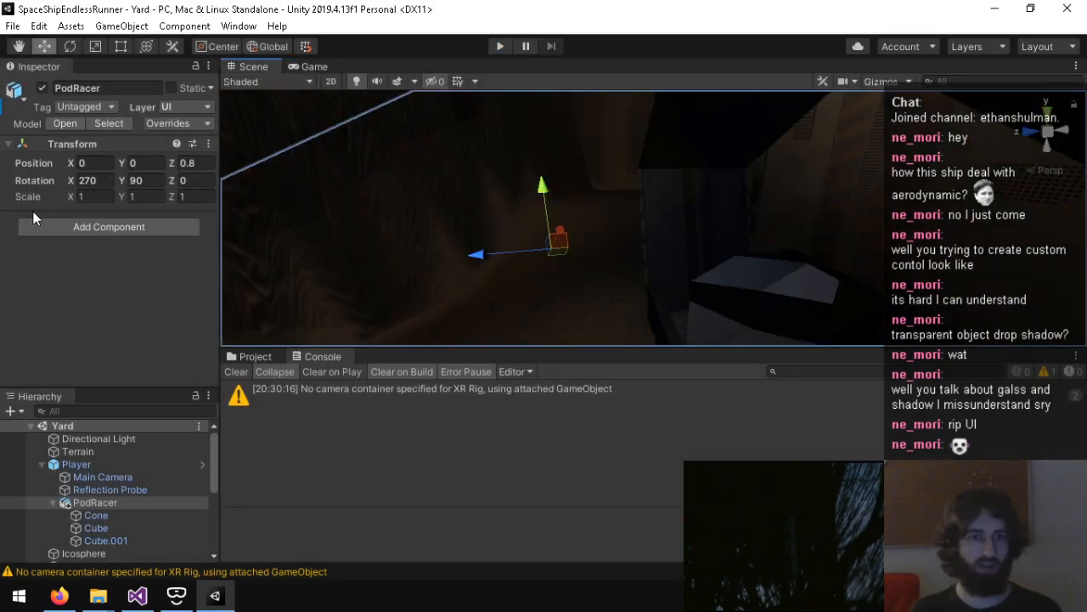
Step: In the project's Player XR settings, move OpenVR above None in the Virtual Reality SDKs order
click(39, 25)
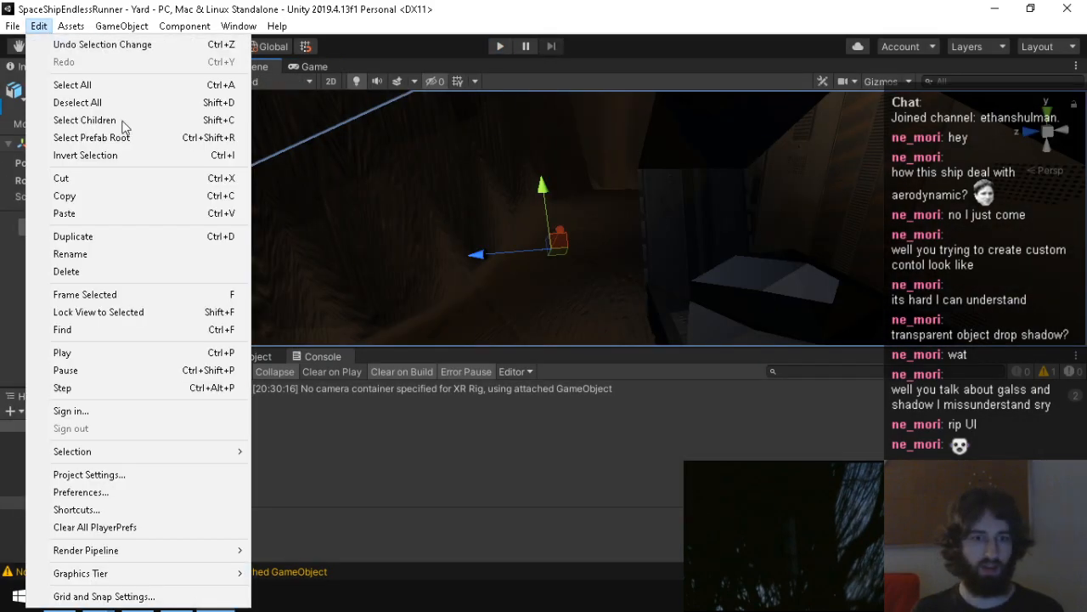
click(118, 476)
scroll(510, 327, down, 5)
click(384, 342)
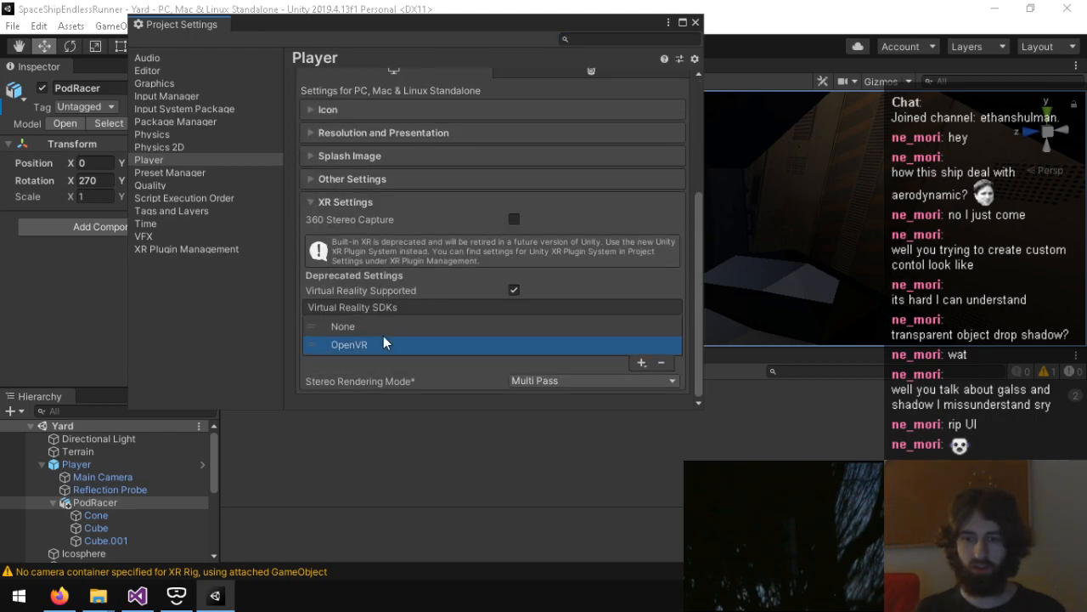
drag(384, 342, 384, 326)
click(695, 22)
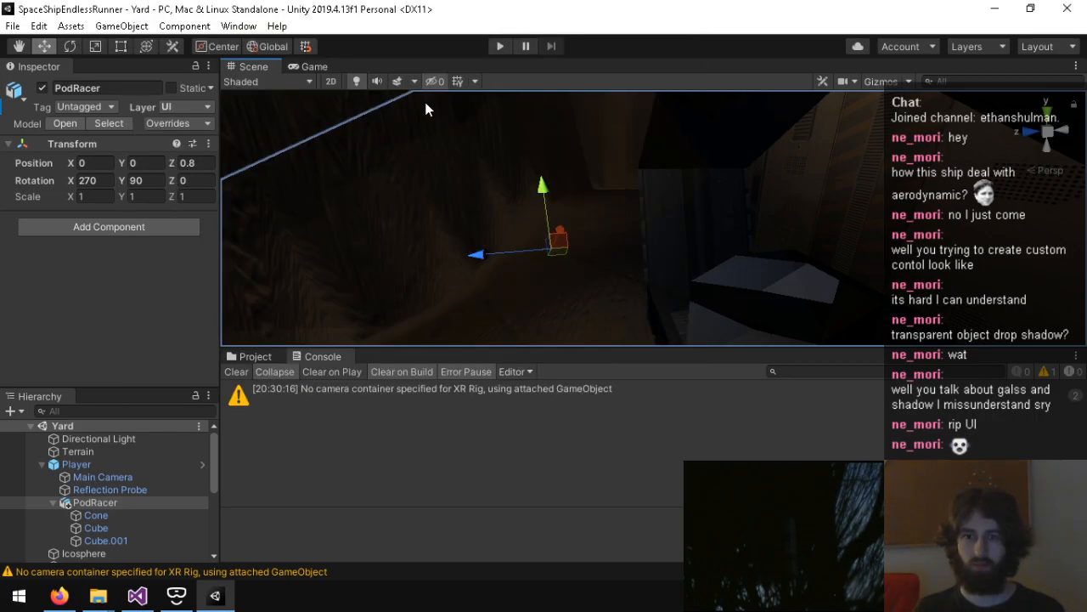
Step: Play-test the scene with OpenVR, stop it, and clear the Console messages
click(500, 46)
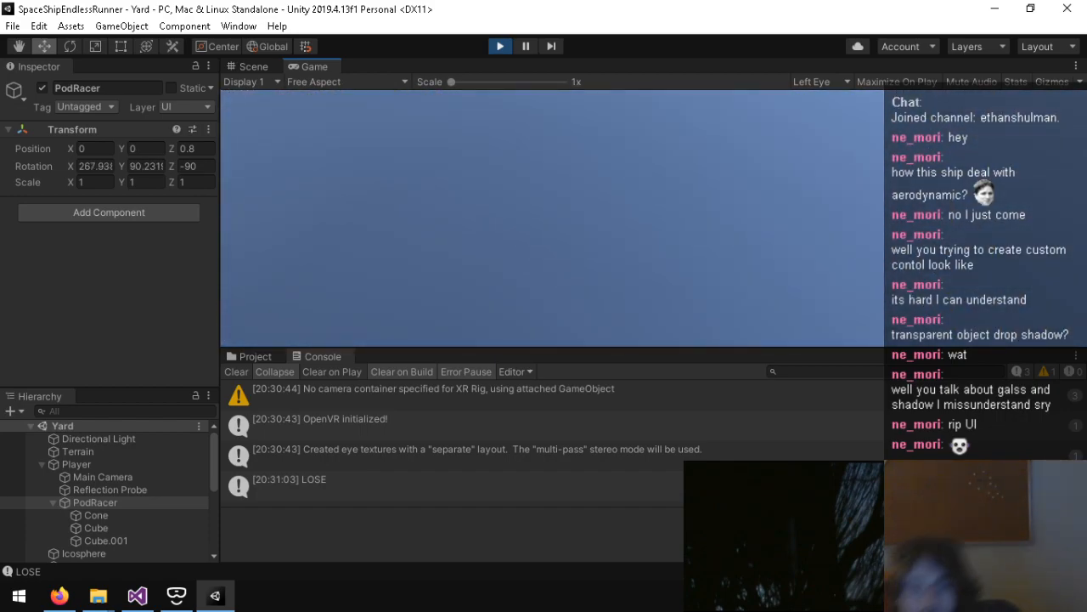
key(ctrl+p)
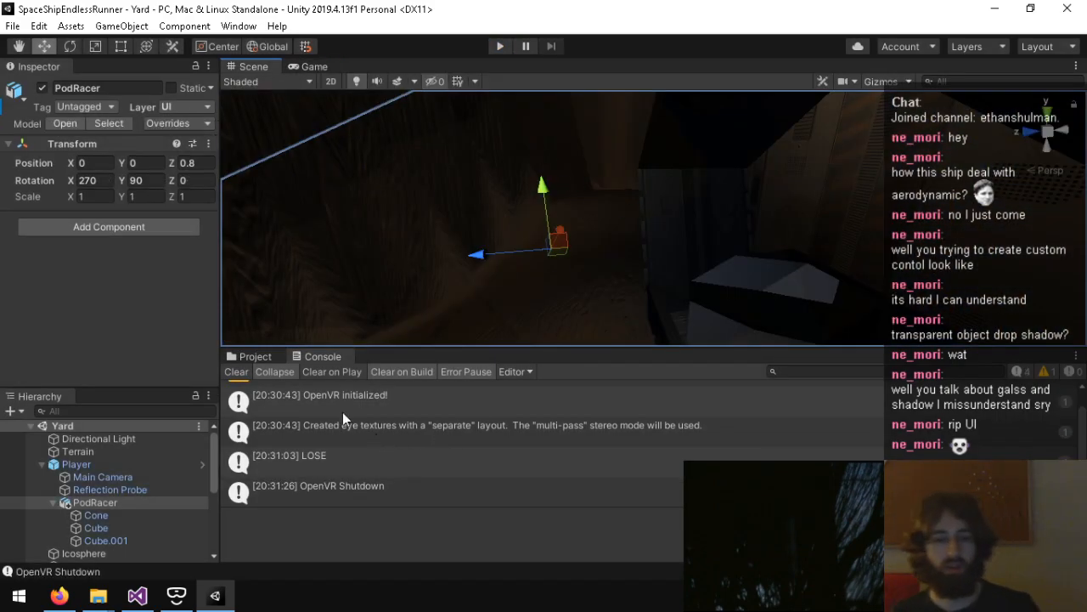
click(245, 372)
Step: Create an empty child object under Player and name it CameraOffset
click(109, 464)
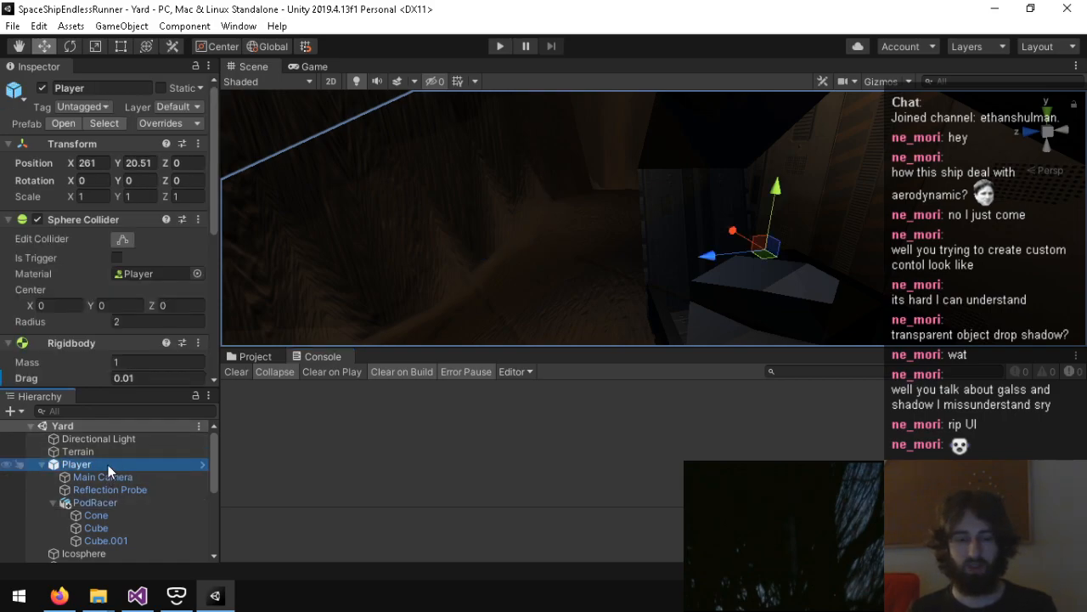
right_click(108, 465)
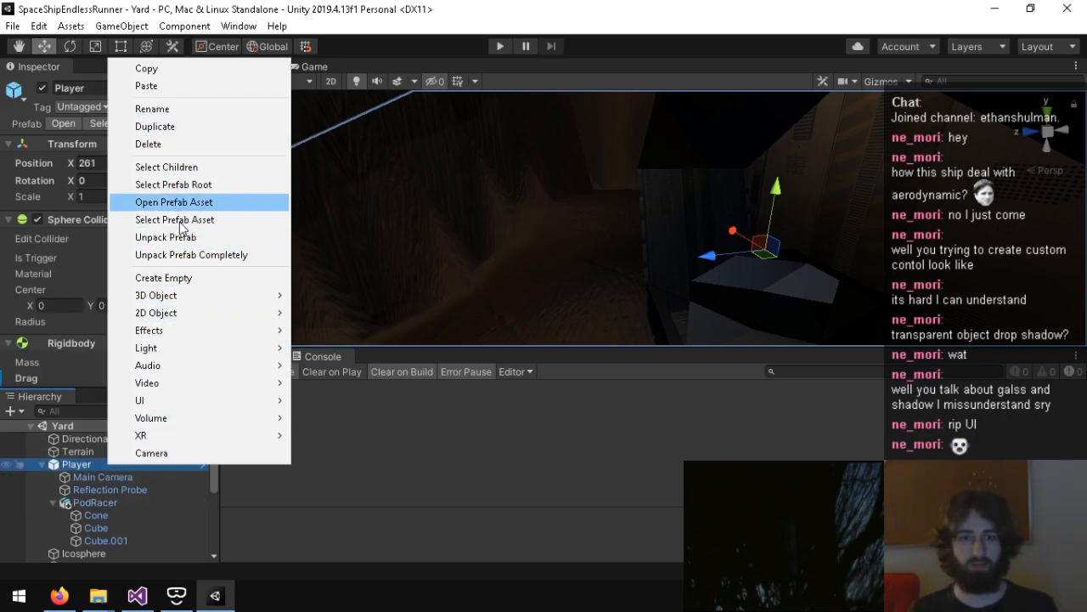
click(170, 278)
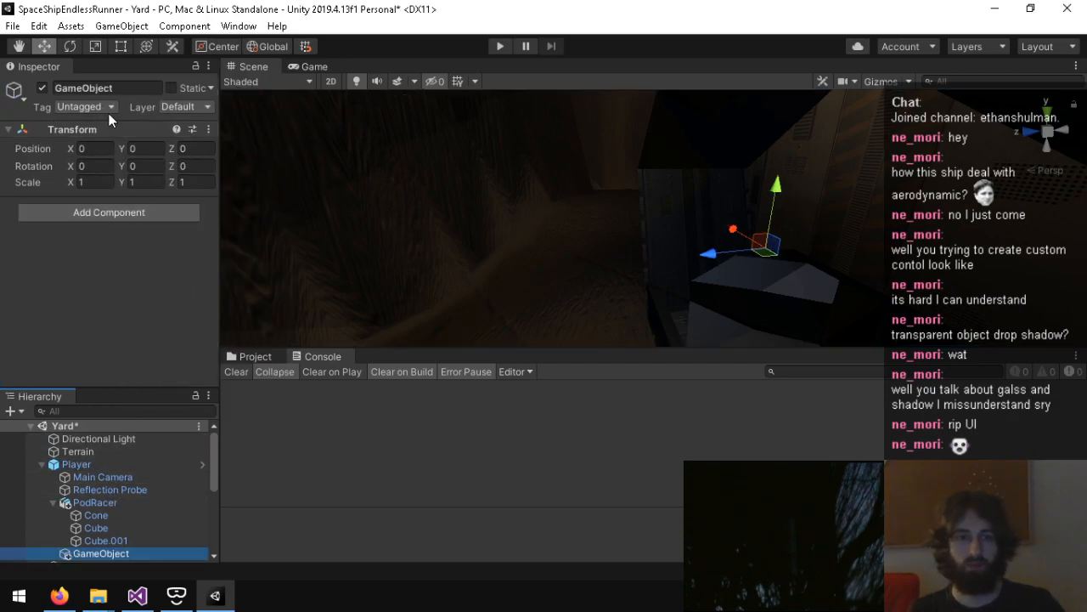
text(Came)
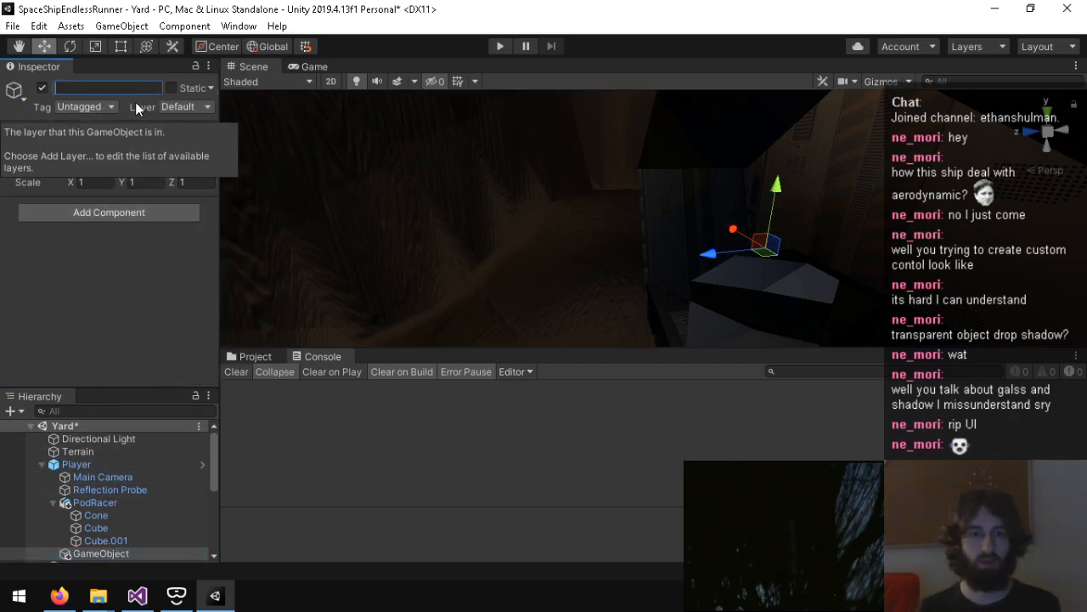
text(raOffset)
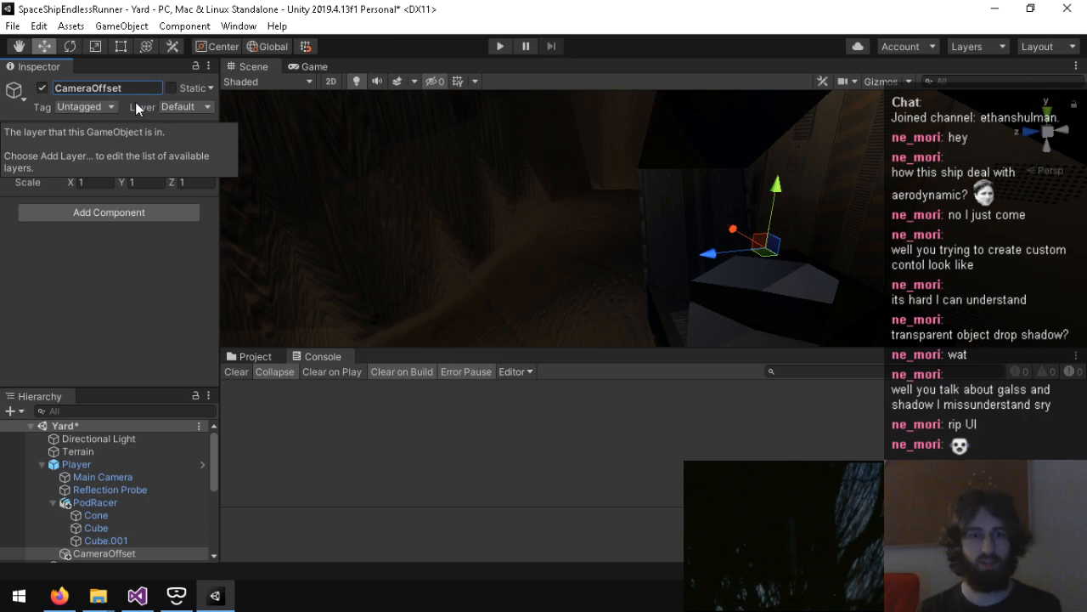
Step: Try to move CameraOffset above Main Camera among the Player's children
drag(100, 554, 104, 473)
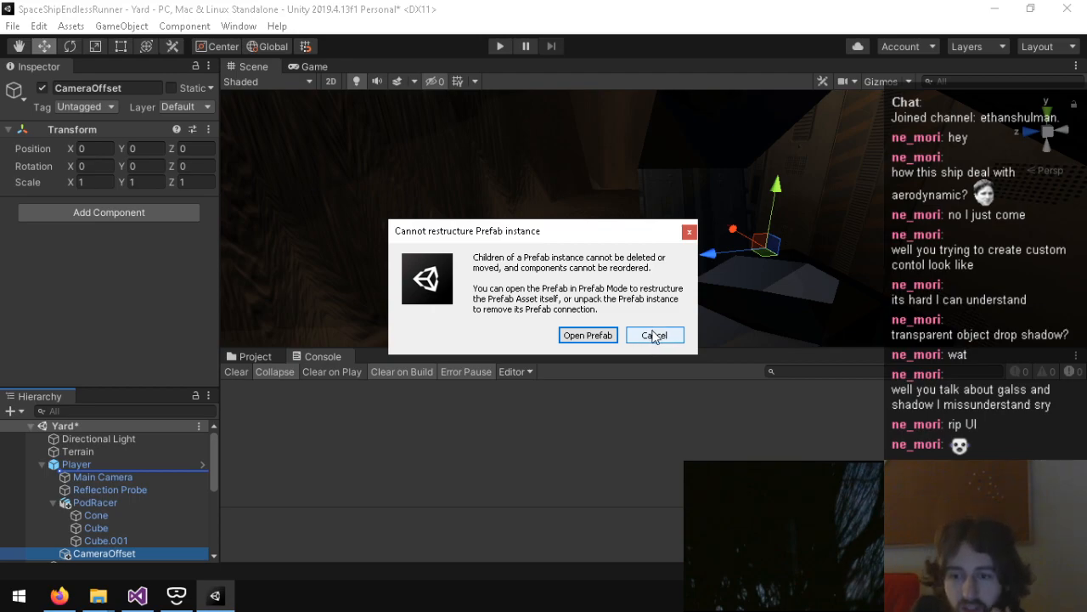
click(655, 334)
drag(126, 550, 103, 488)
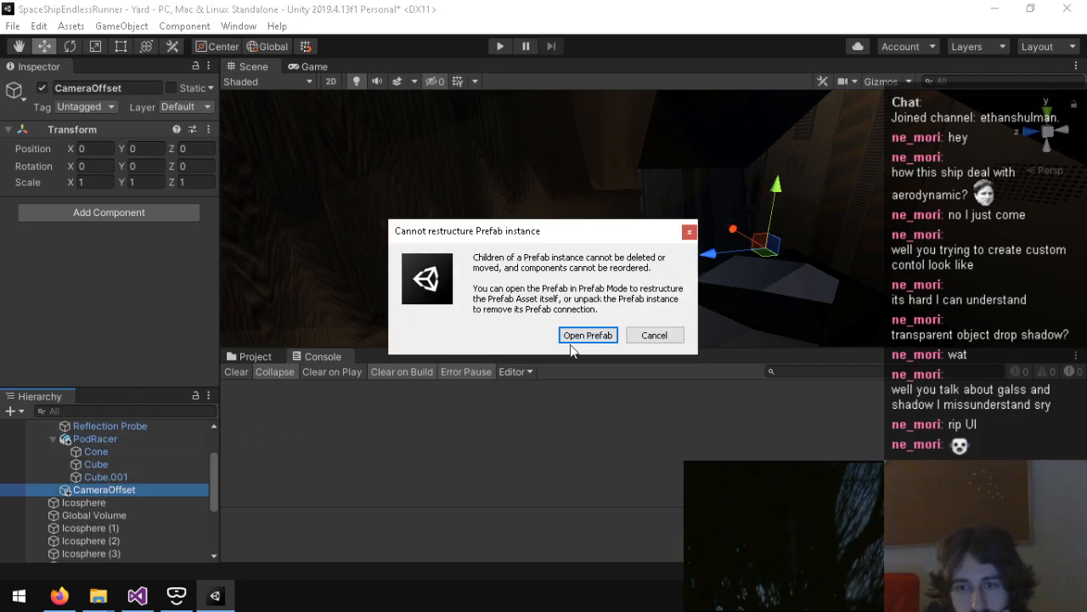
click(654, 335)
Step: Open the Player prefab to examine its child objects, and return to the Yard scene
scroll(163, 488, up, 2)
click(101, 462)
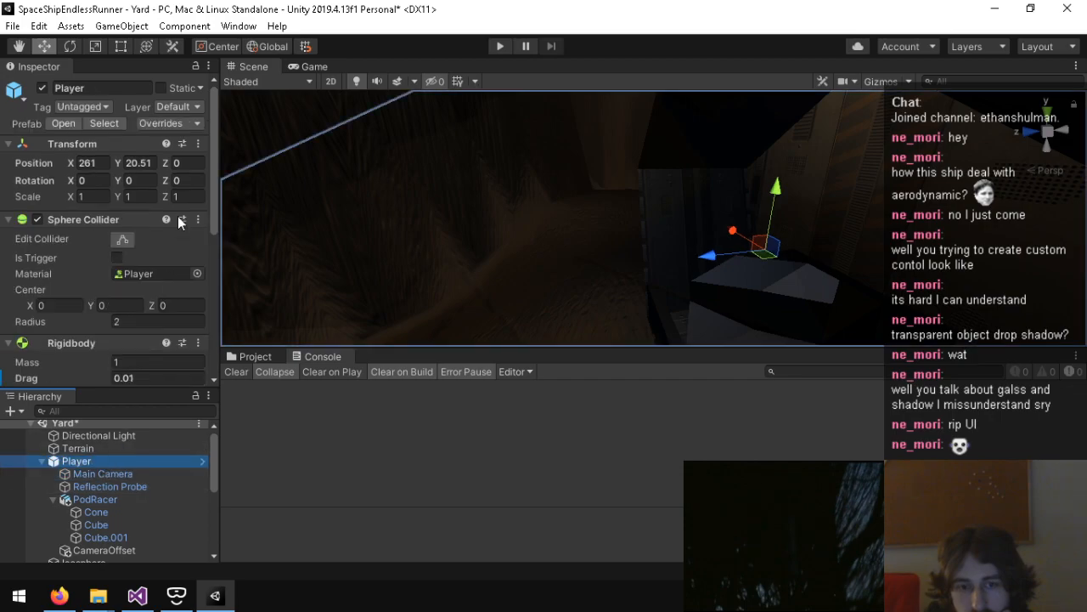
click(61, 124)
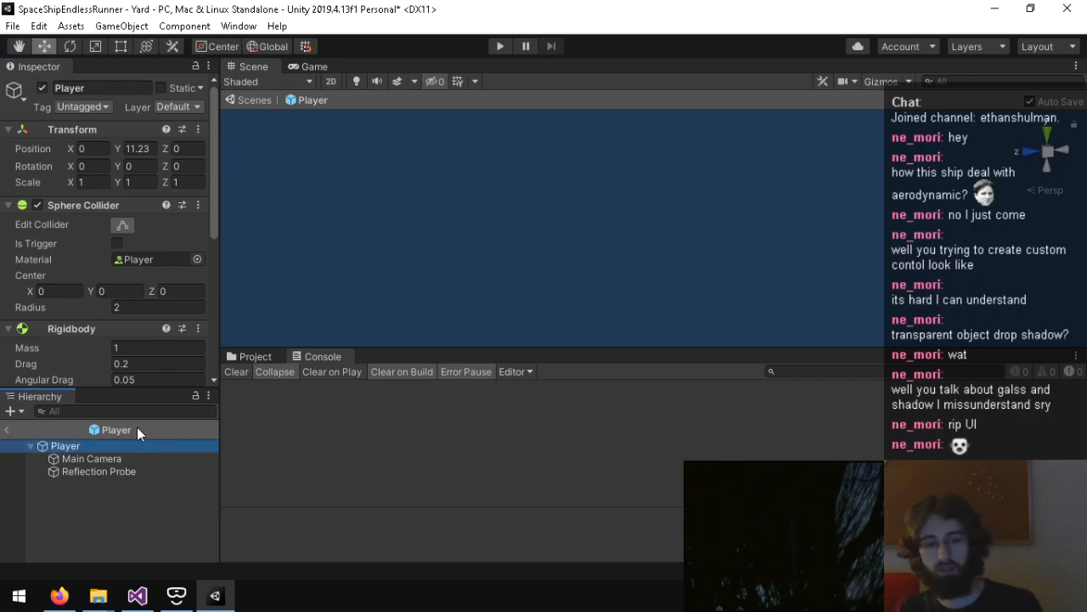
click(9, 430)
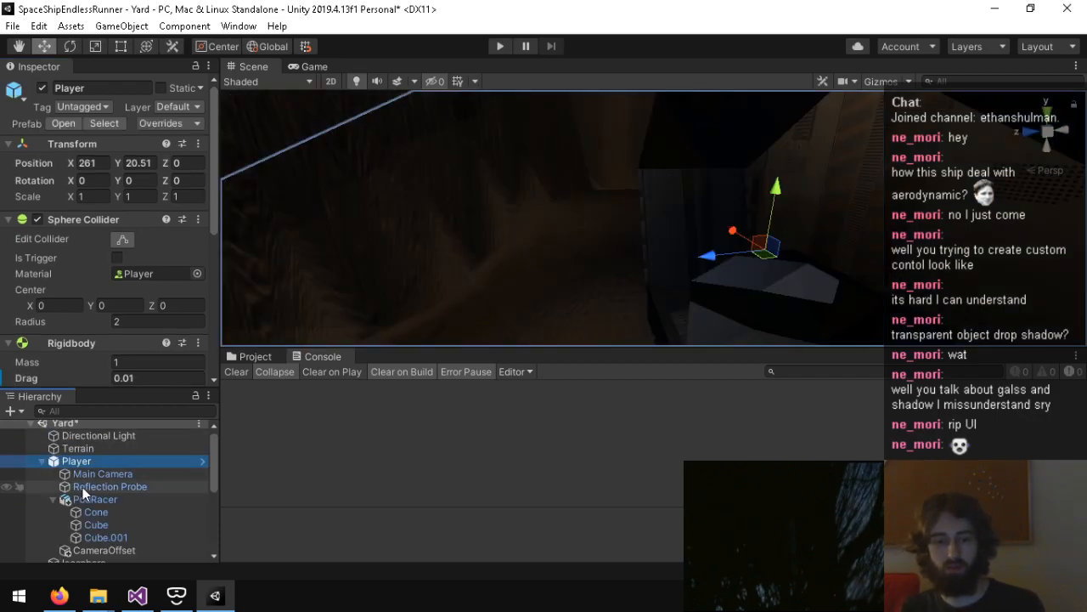
Step: Delete the CameraOffset object under Player
click(86, 550)
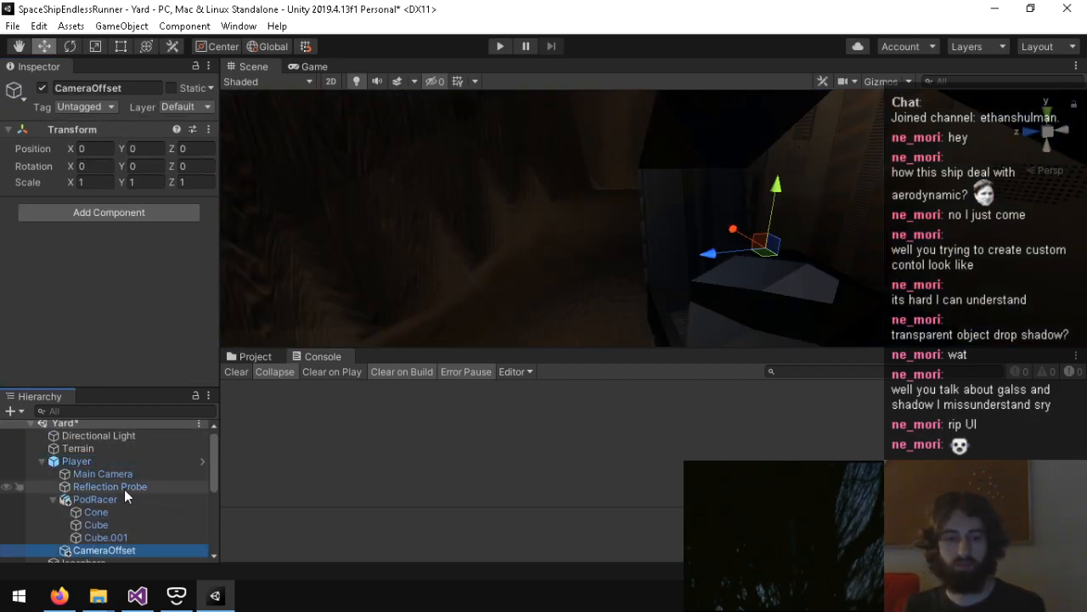
click(85, 460)
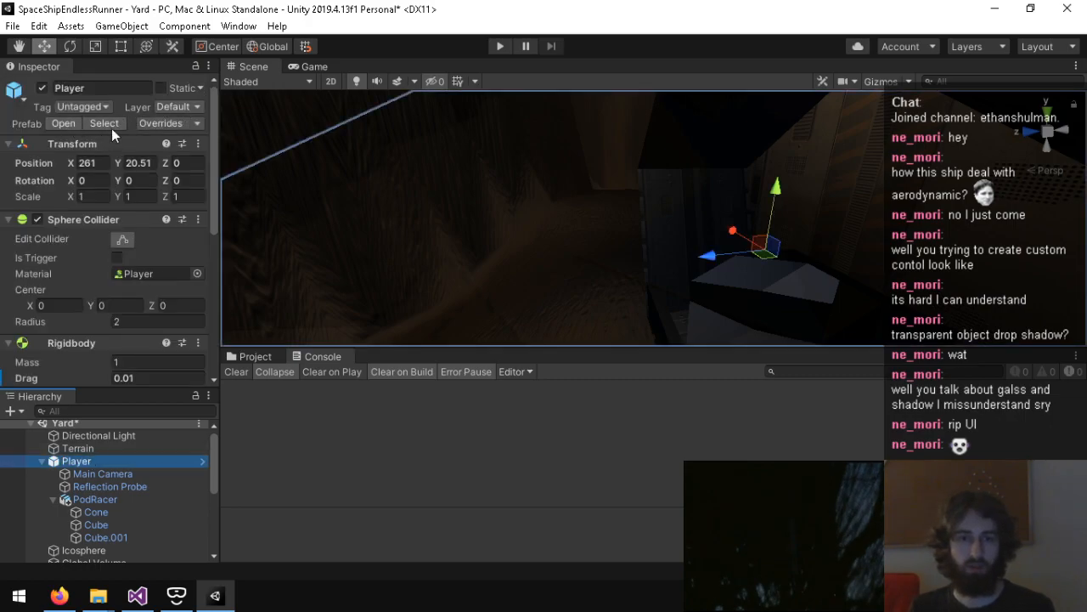
Step: Examine the Player instance's prefab overrides, the Inspector options and the source prefab asset
click(201, 123)
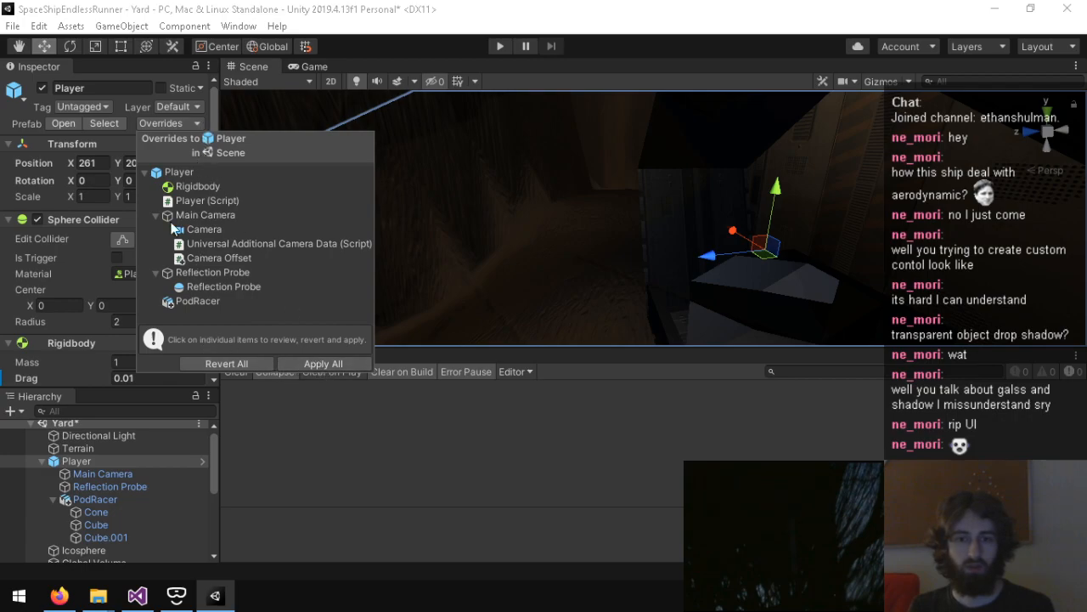
click(32, 127)
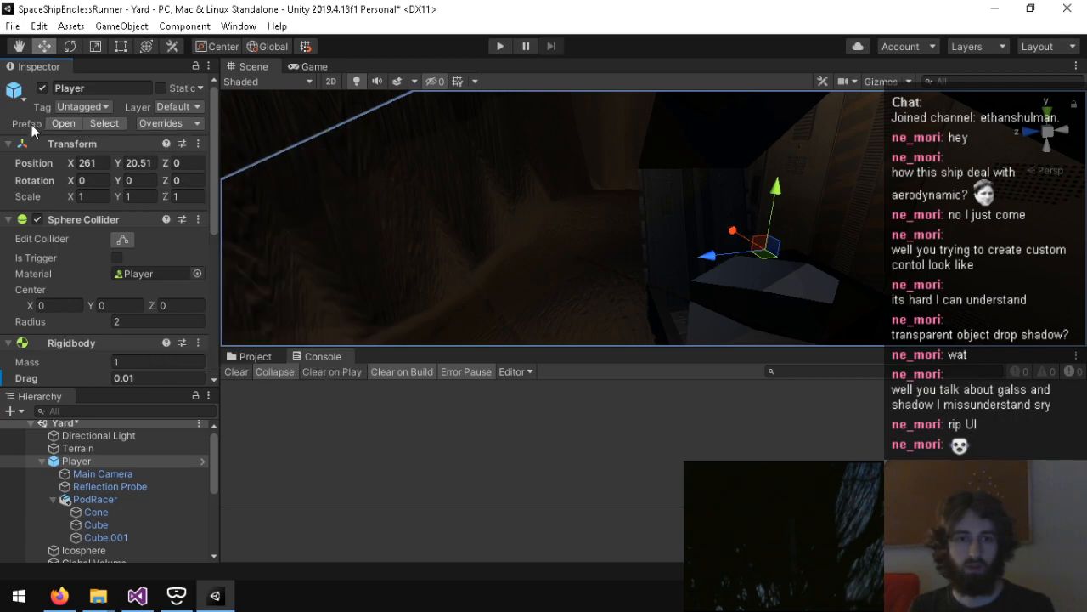
click(208, 66)
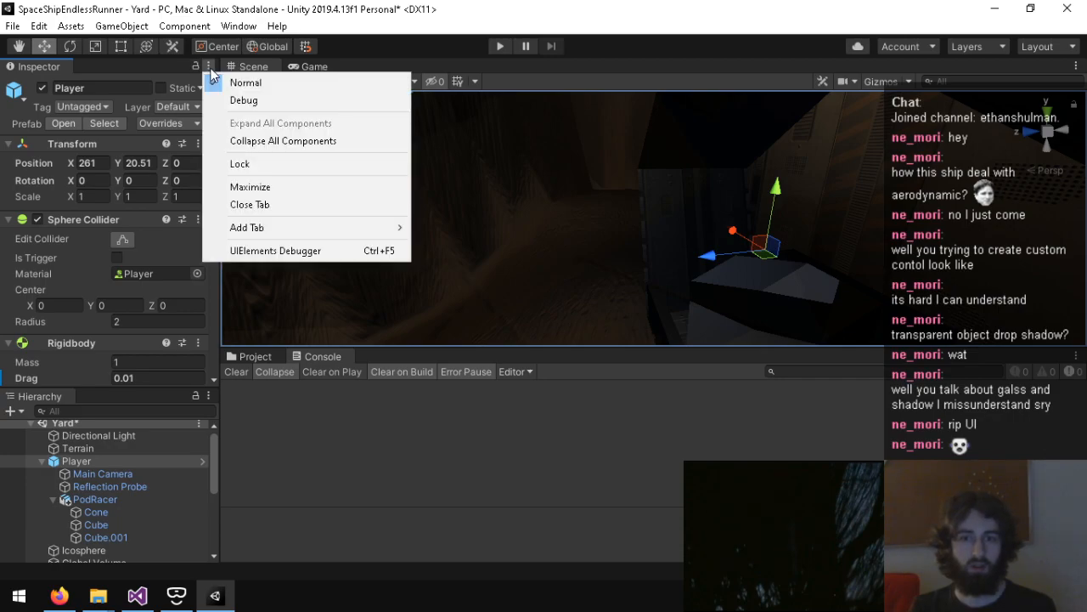
click(24, 112)
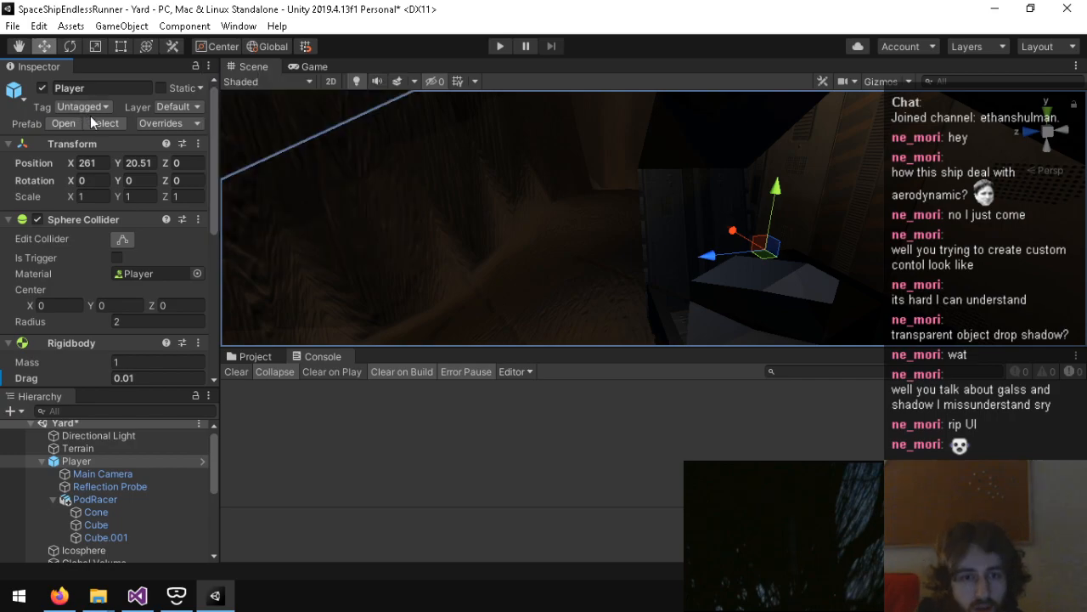
click(99, 121)
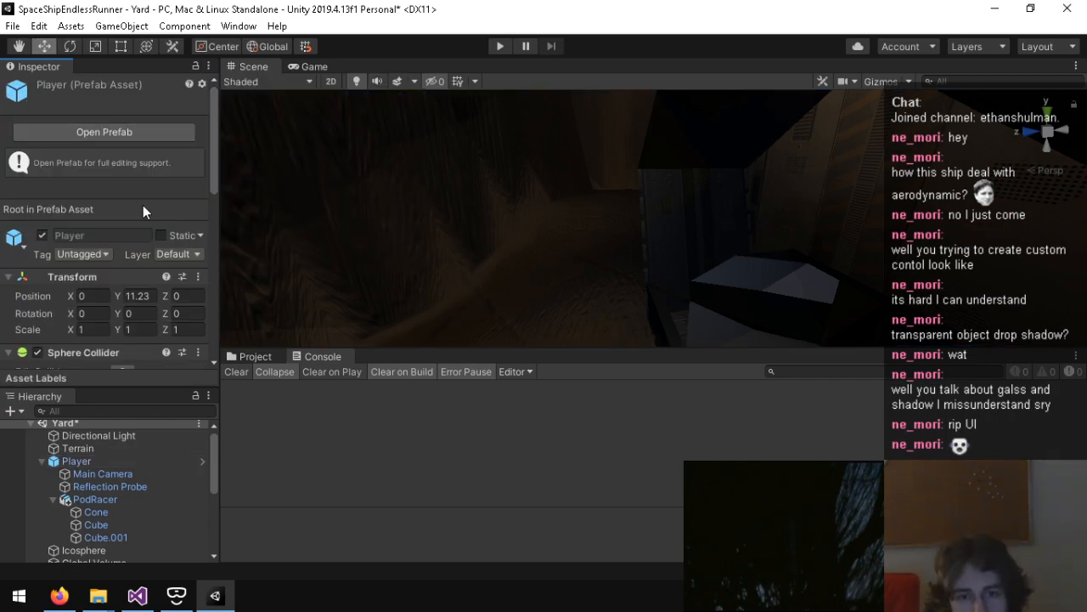
right_click(102, 461)
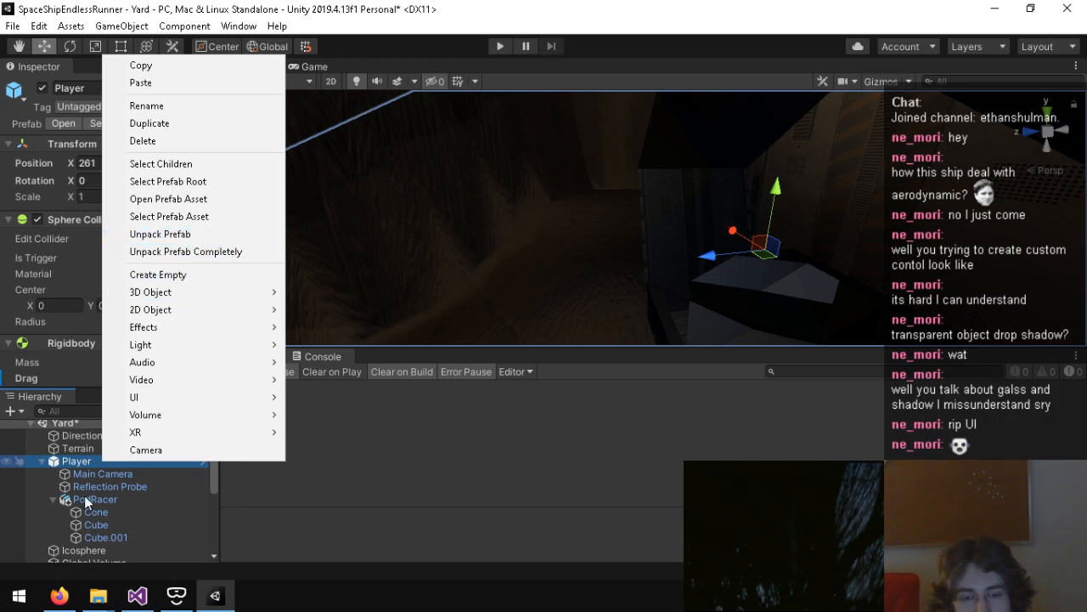
Step: Check the commands available on the Player object and on the Player prefab asset for a way to break the prefab link
click(60, 595)
drag(382, 10, 0, 220)
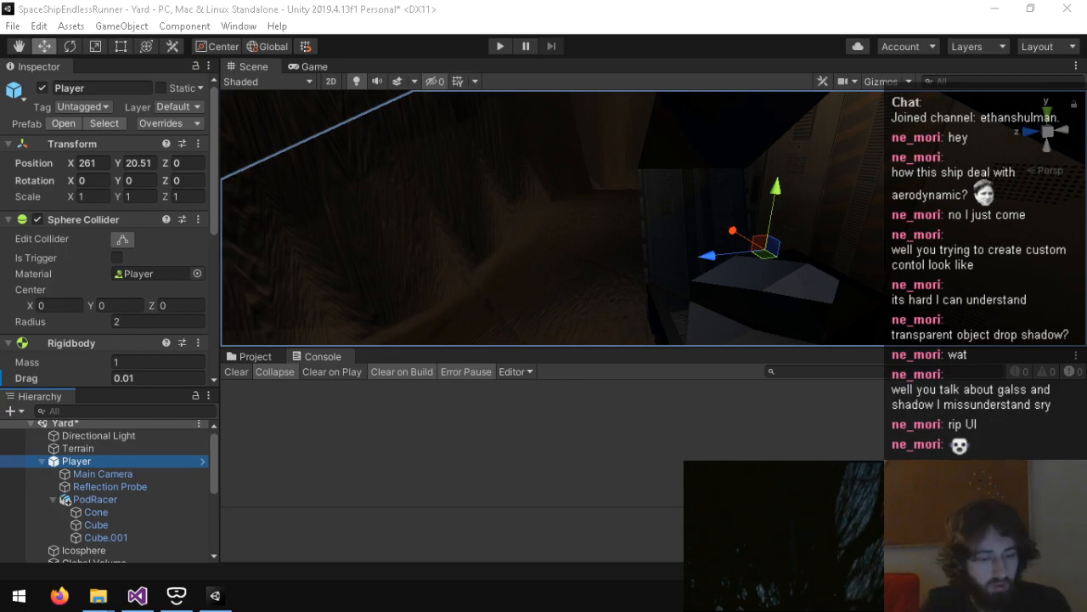
click(157, 420)
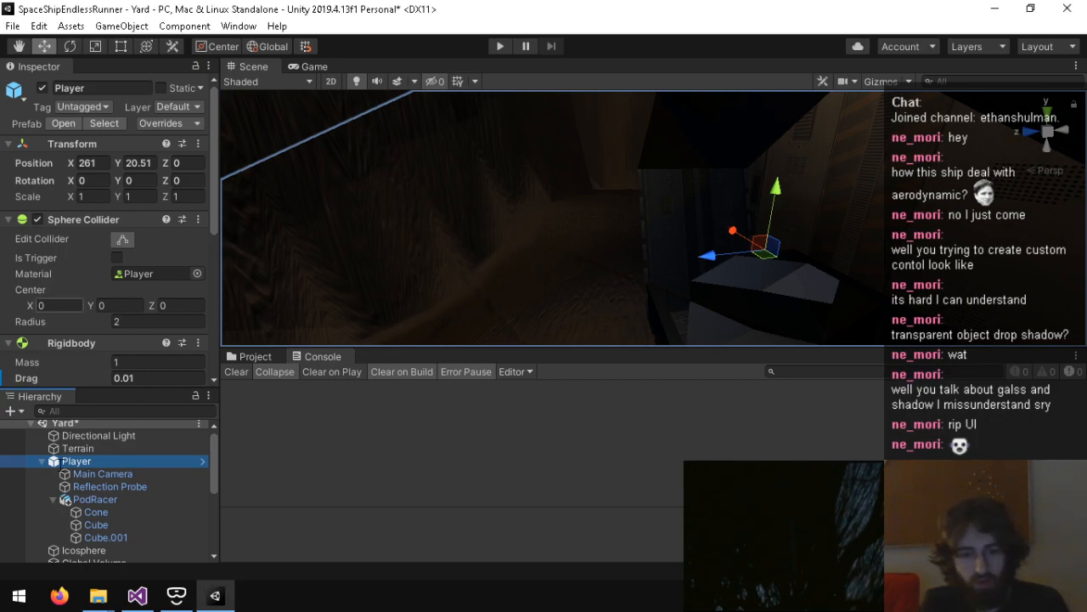
right_click(61, 461)
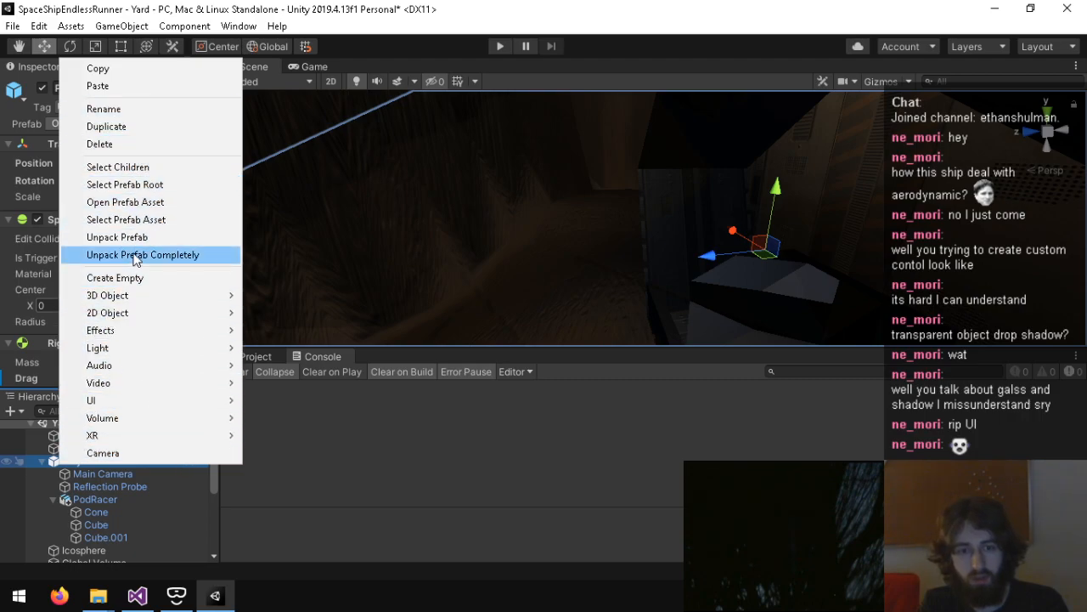
click(237, 486)
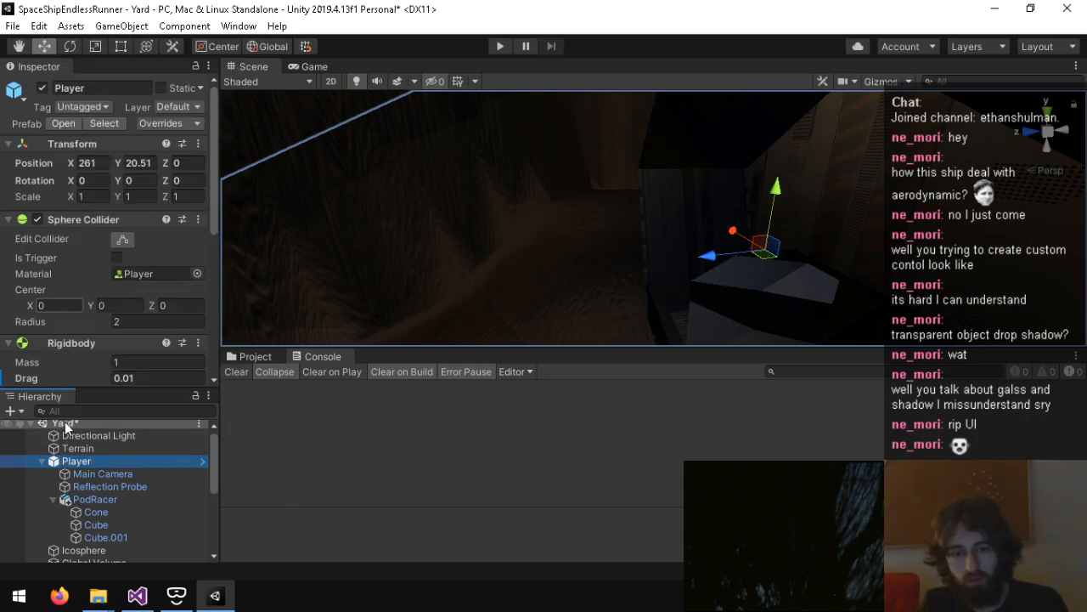
click(202, 123)
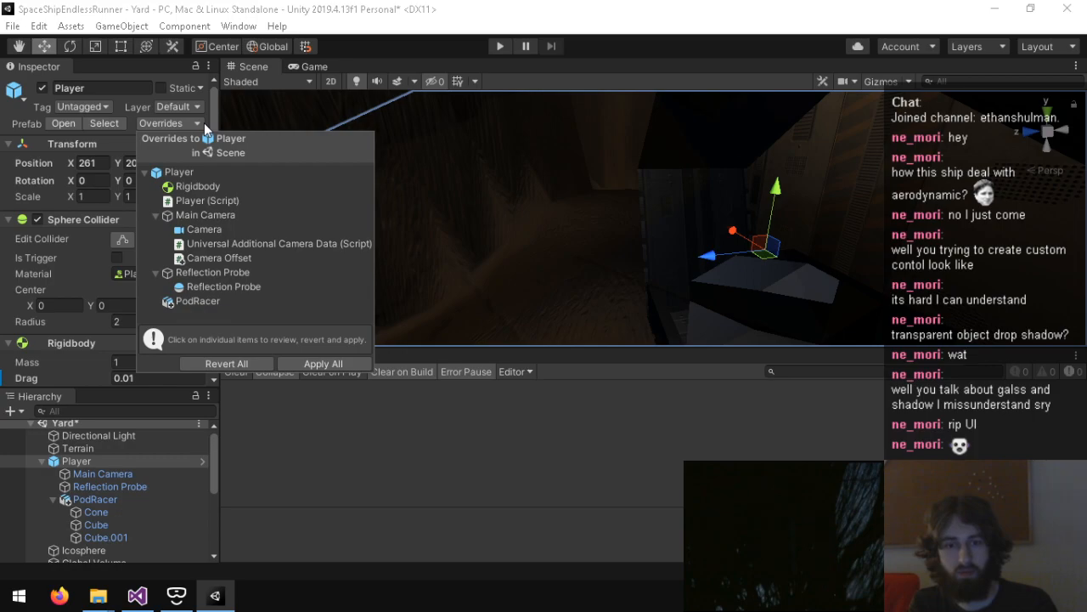
click(417, 46)
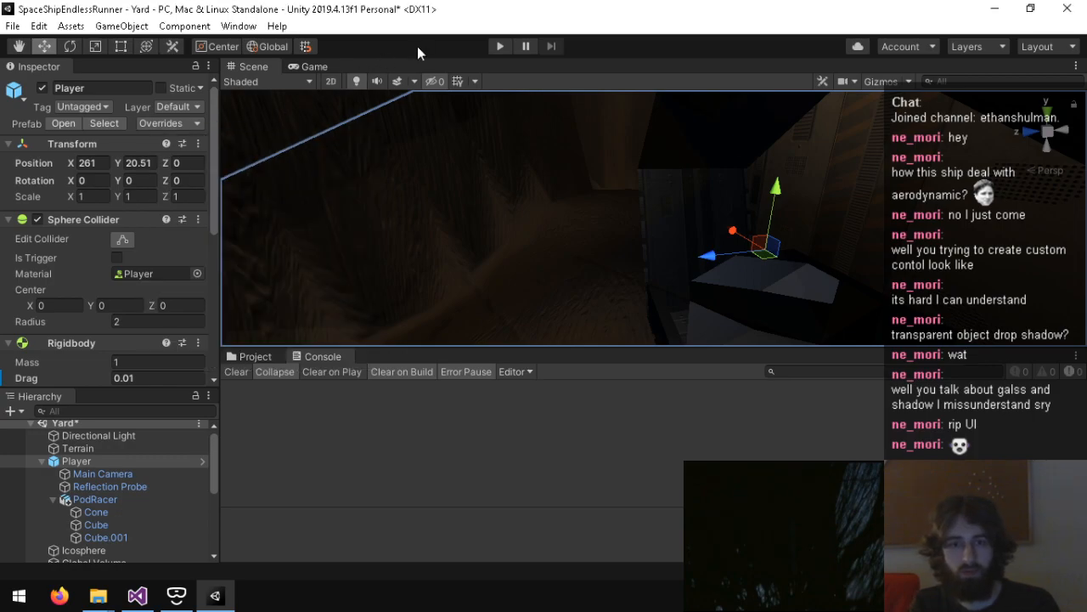
click(251, 356)
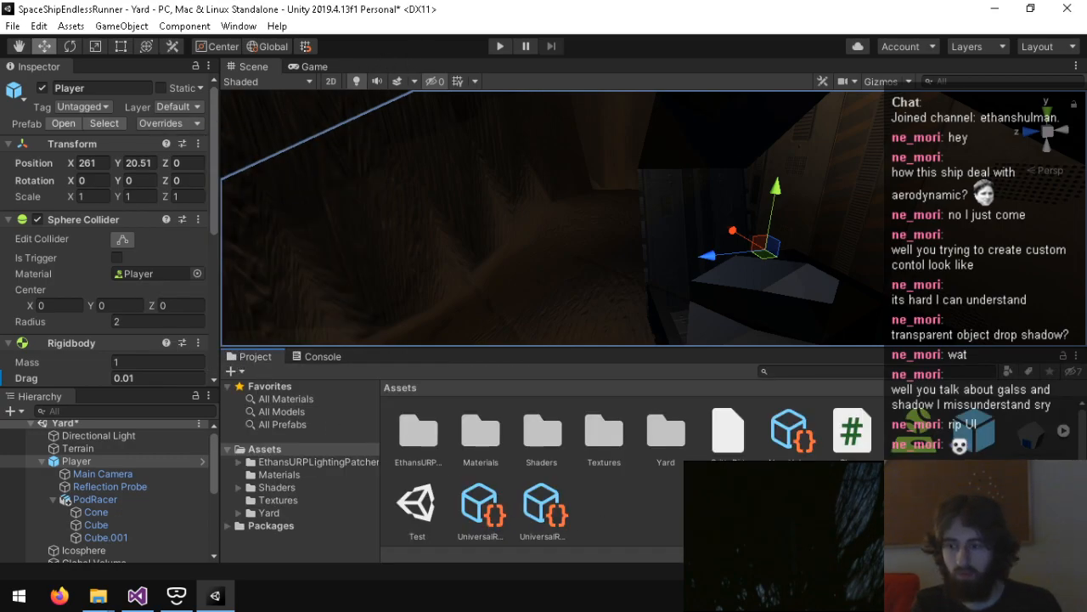
right_click(977, 442)
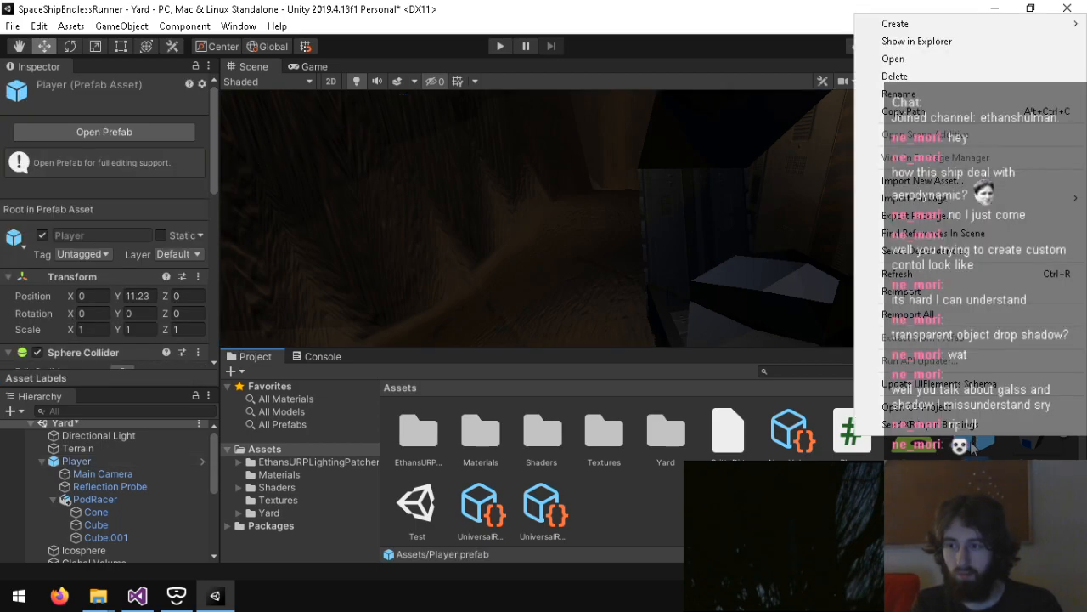
key(Escape)
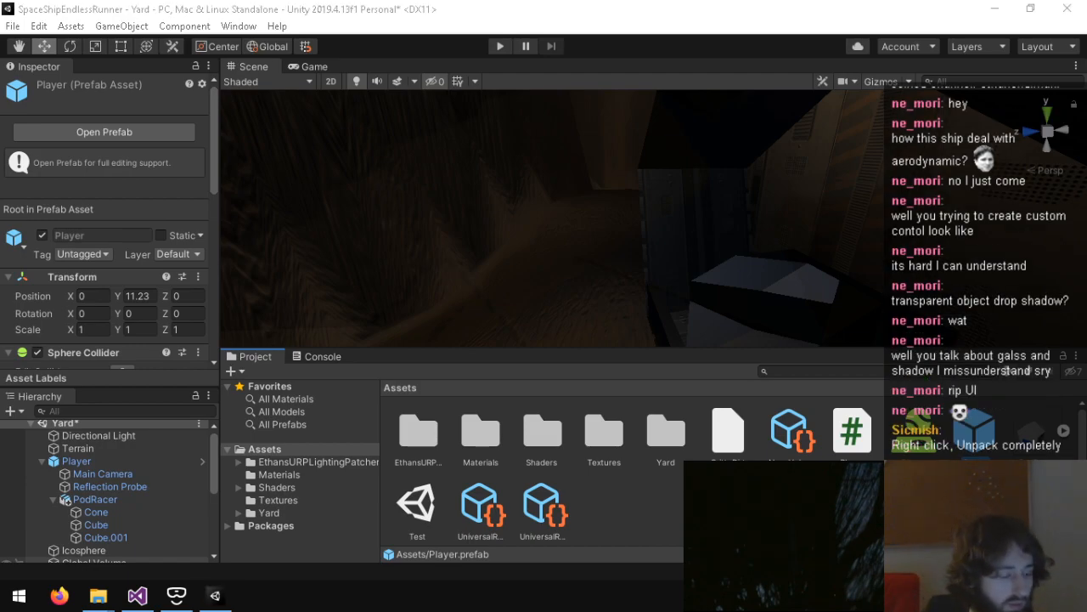
Step: Switch to Firefox, read the Unity forum thread on intentionally breaking a prefab connection, and return to Unity
click(60, 595)
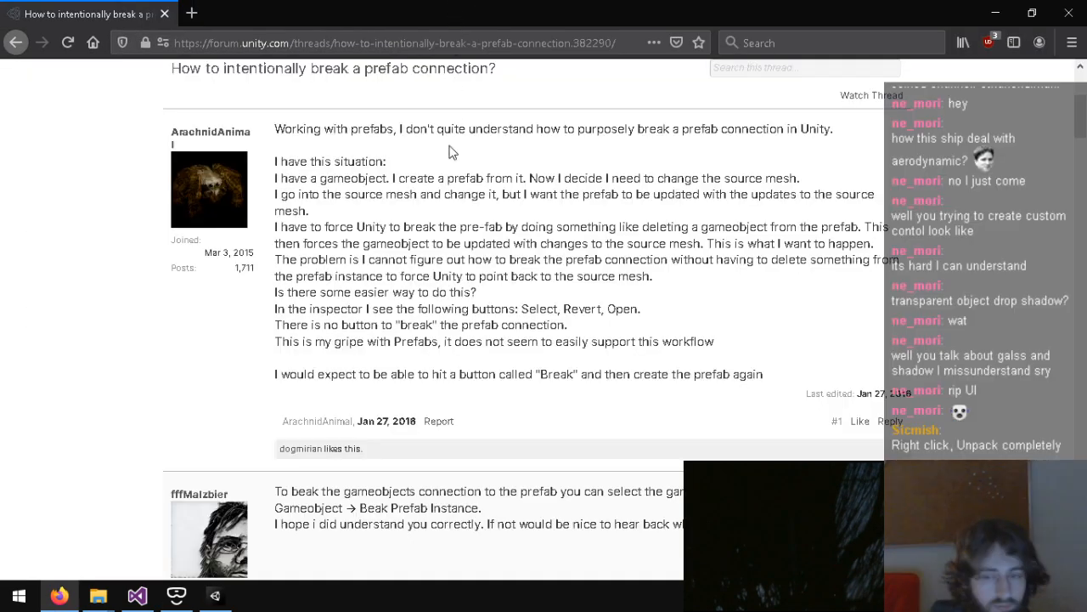
scroll(431, 354, down, 10)
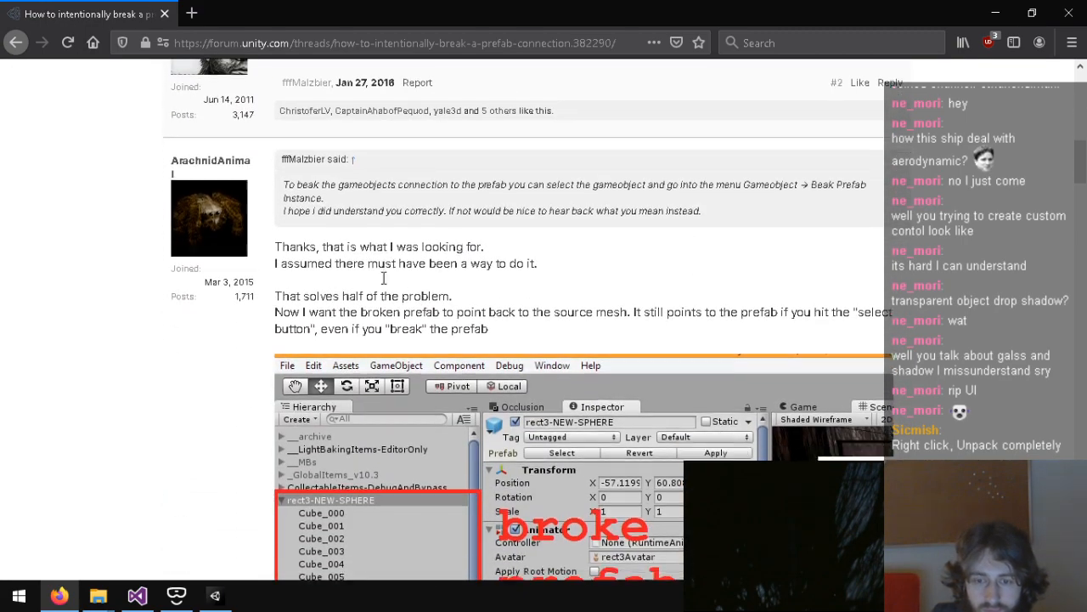
scroll(384, 269, down, 5)
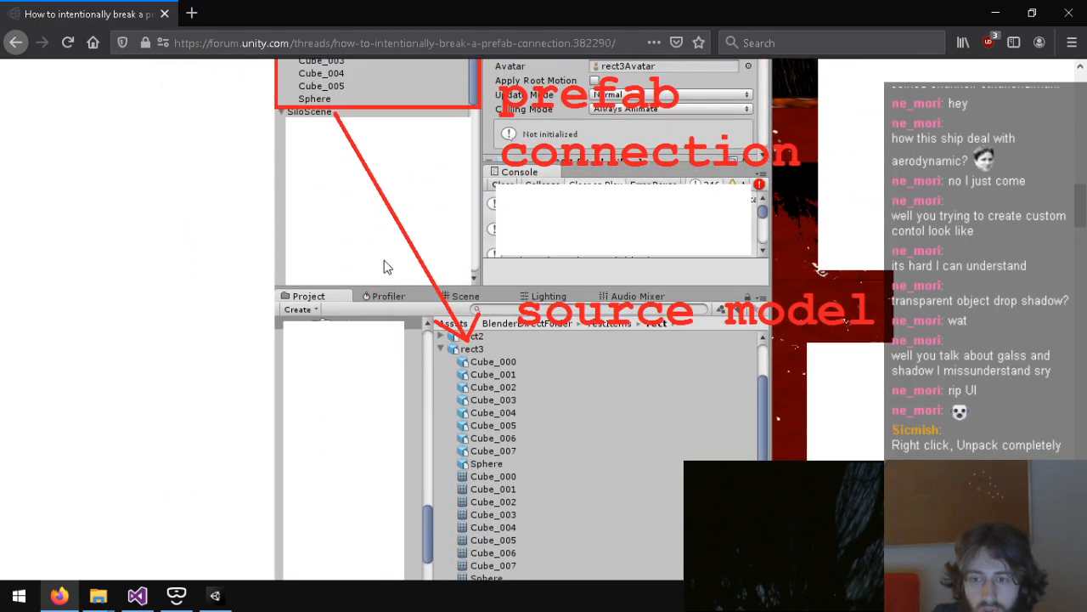
scroll(384, 267, up, 4)
scroll(386, 259, down, 8)
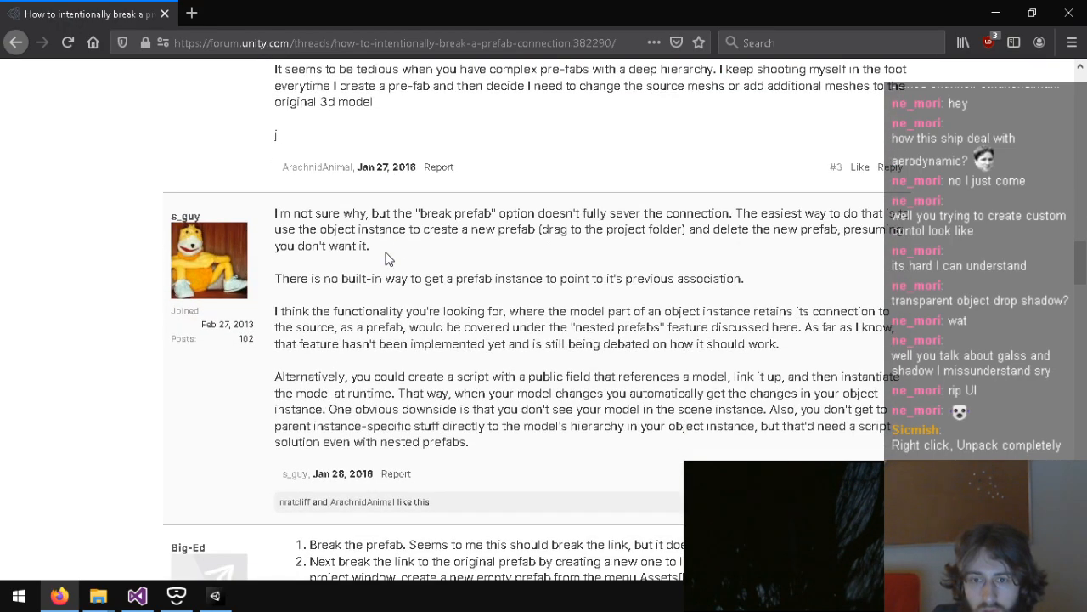
scroll(385, 259, down, 1)
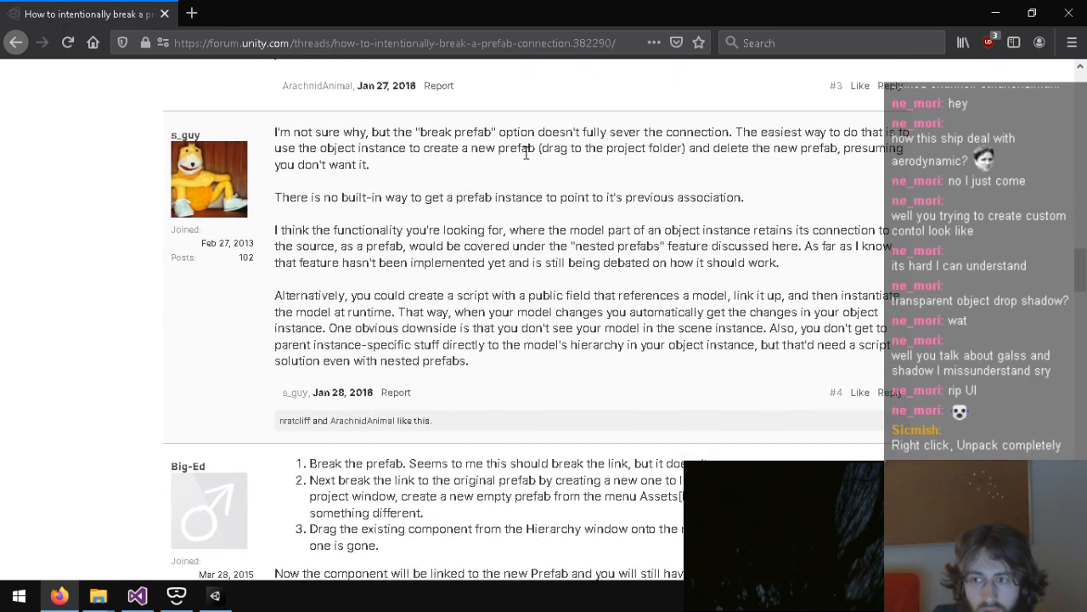
scroll(481, 195, down, 3)
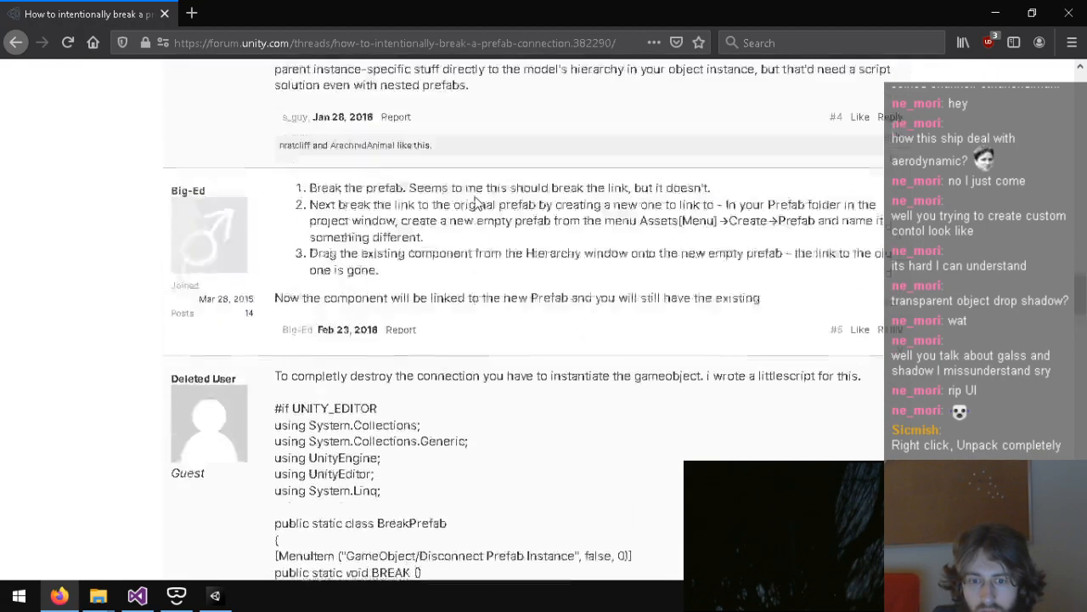
scroll(440, 282, down, 20)
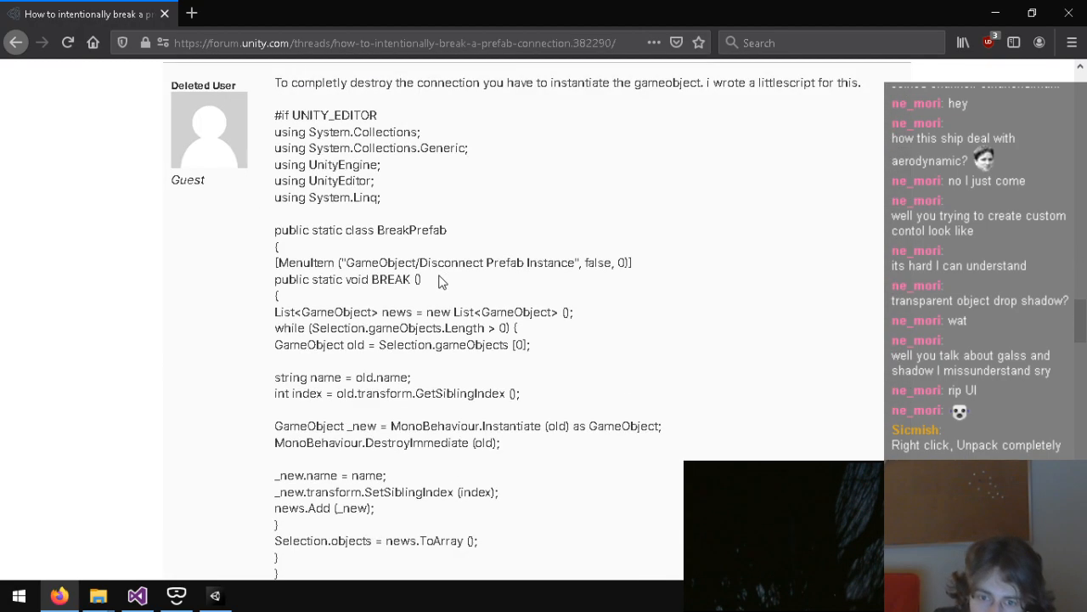
scroll(531, 336, down, 20)
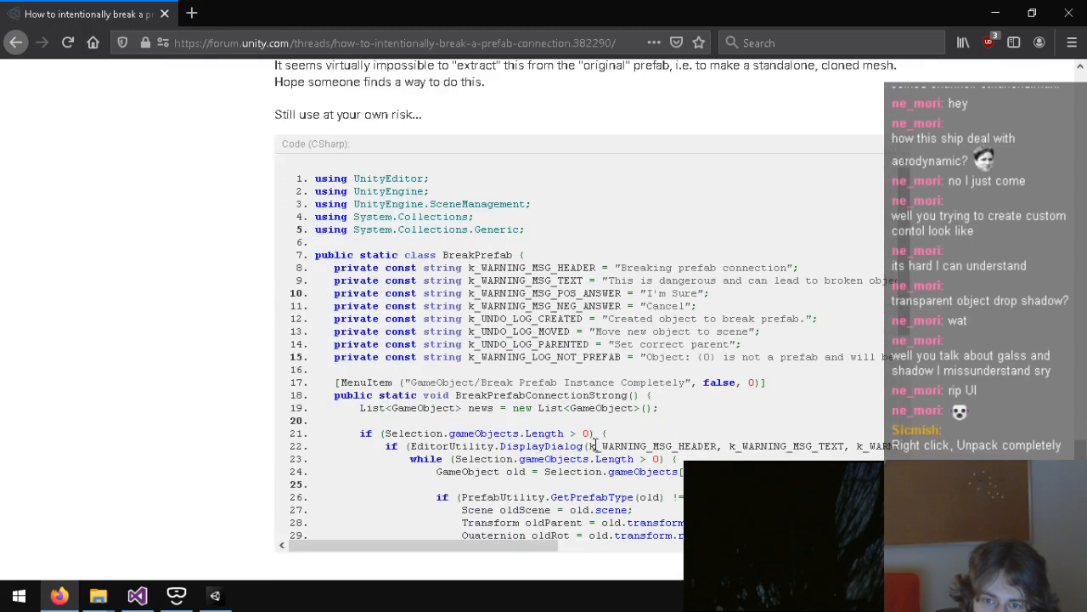
scroll(553, 384, up, 6)
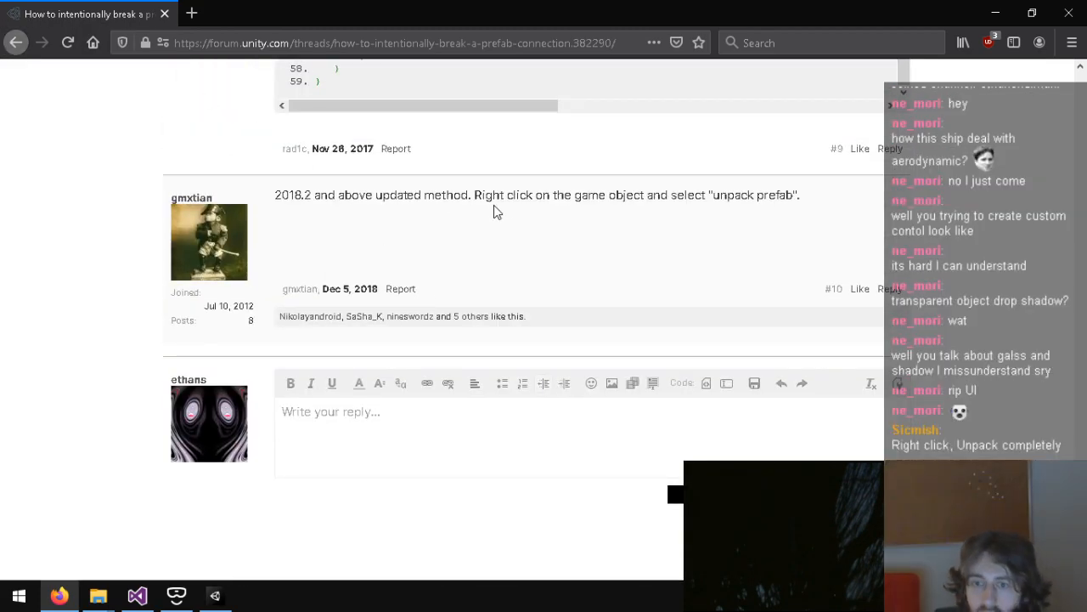
click(212, 594)
Step: Try unpacking the Player prefab instance, and undo the unpacking
right_click(108, 460)
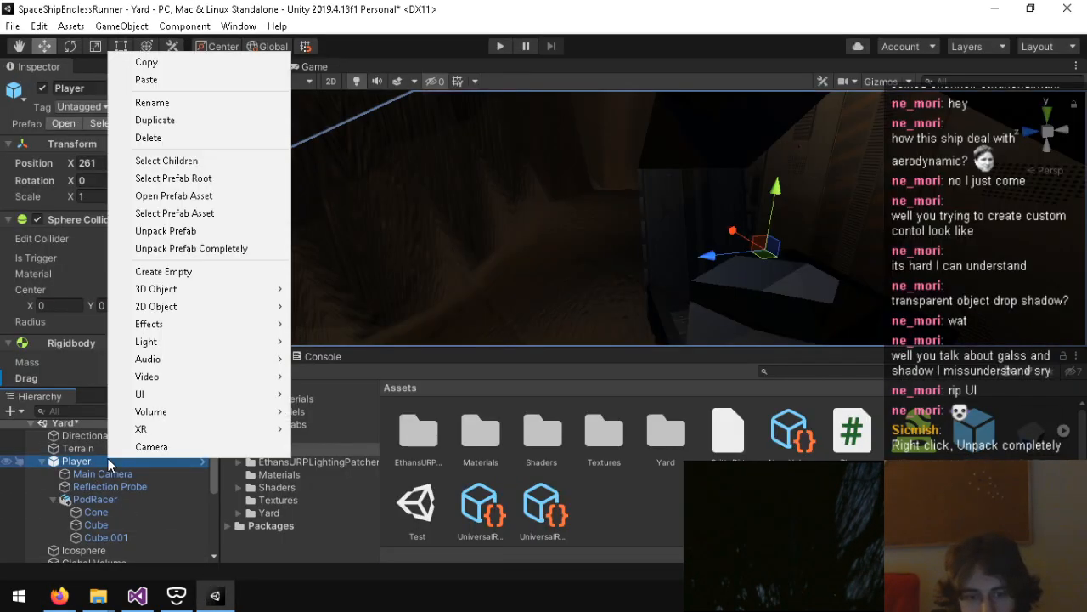
click(182, 237)
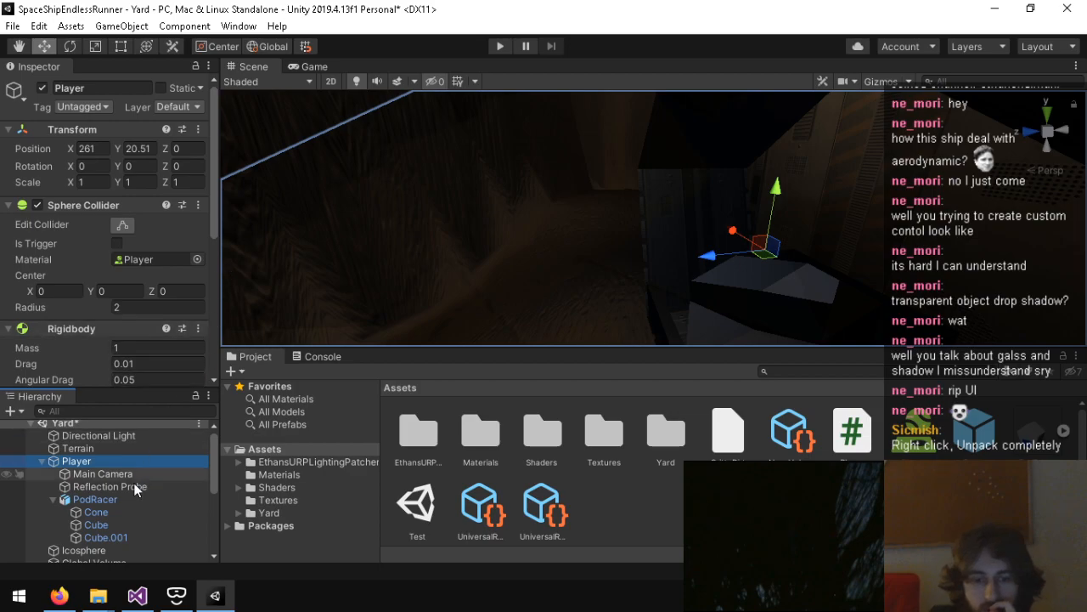
right_click(99, 456)
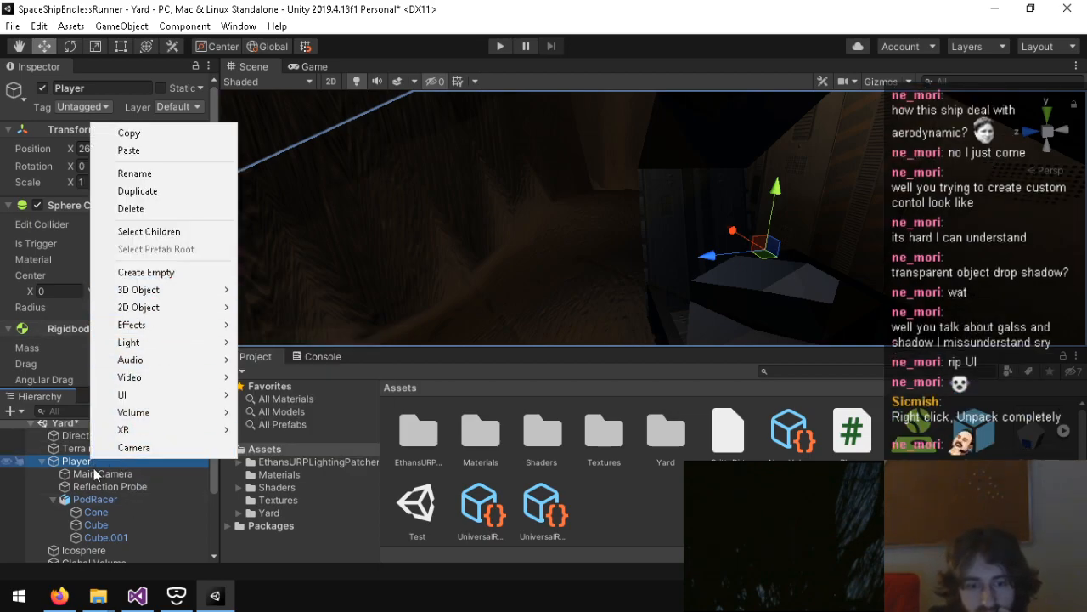
click(231, 552)
key(ctrl+z)
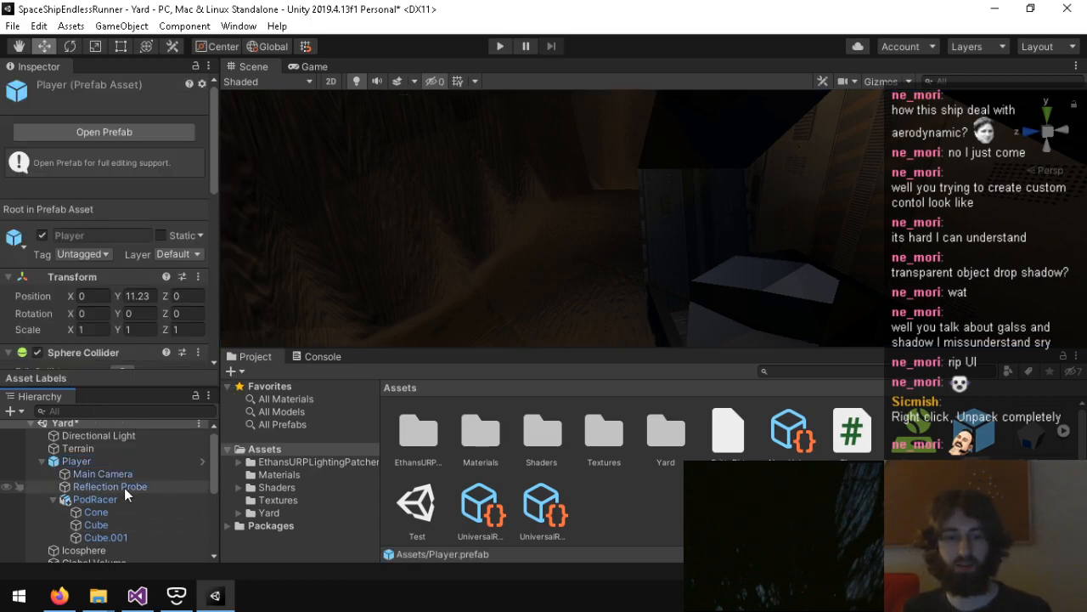
Step: Completely unpack the Player prefab instance and its PodRacer child
right_click(106, 466)
click(219, 256)
click(121, 498)
right_click(122, 498)
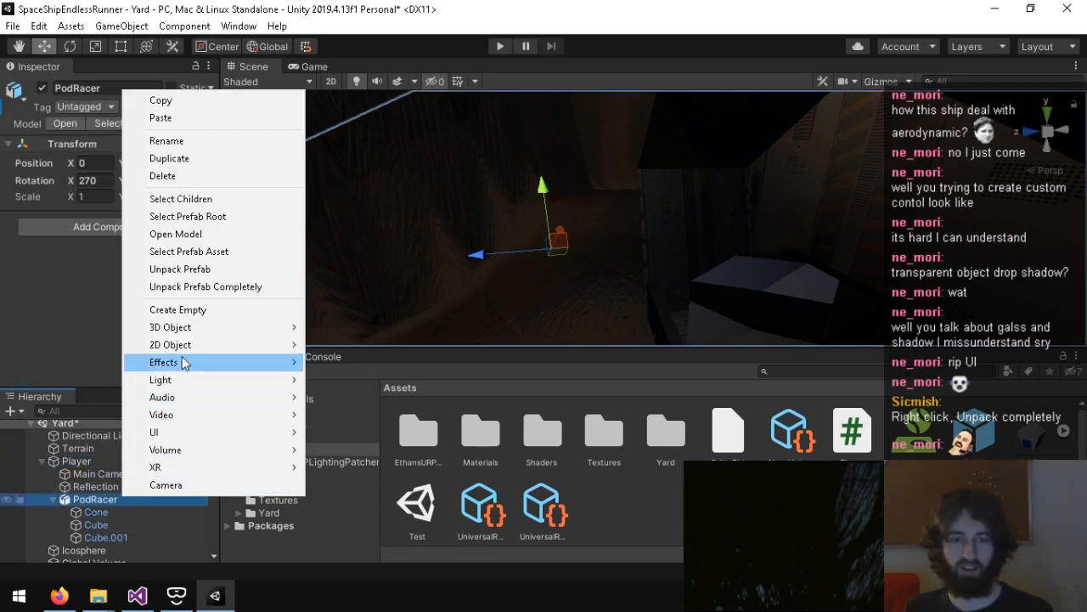
click(208, 287)
Step: Create an empty child object named CameraOffset under Player, and make Main Camera its child
click(94, 459)
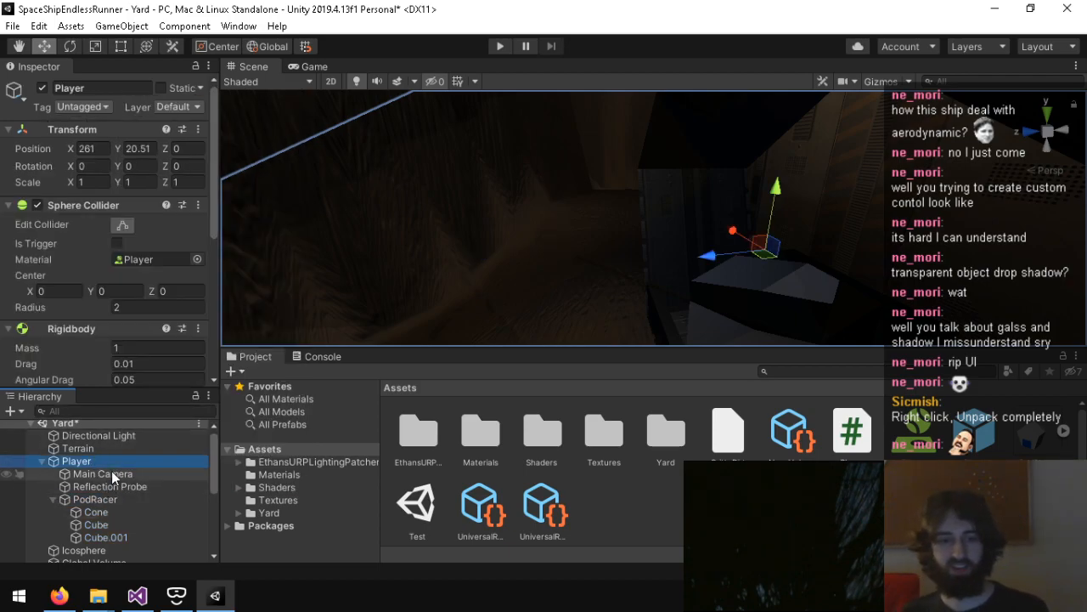
right_click(106, 460)
click(170, 266)
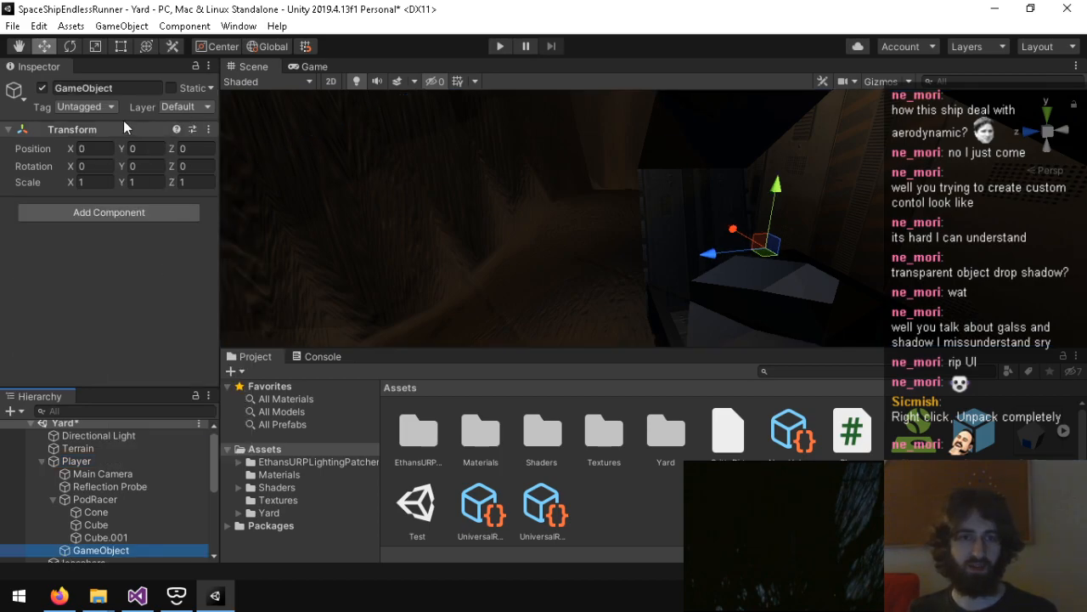
click(106, 88)
text(CameraO)
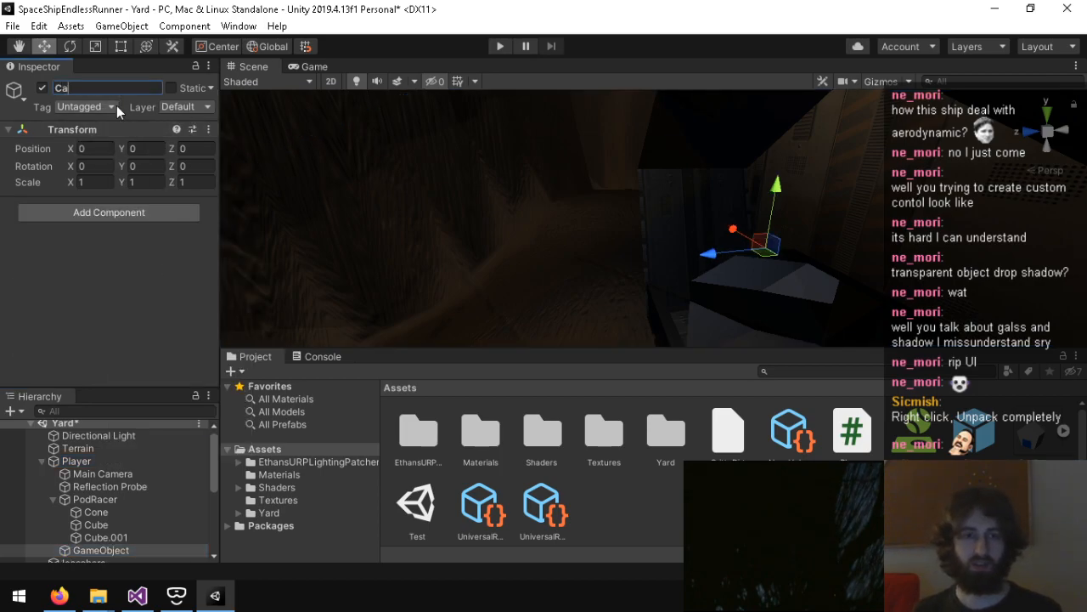
drag(102, 473, 100, 552)
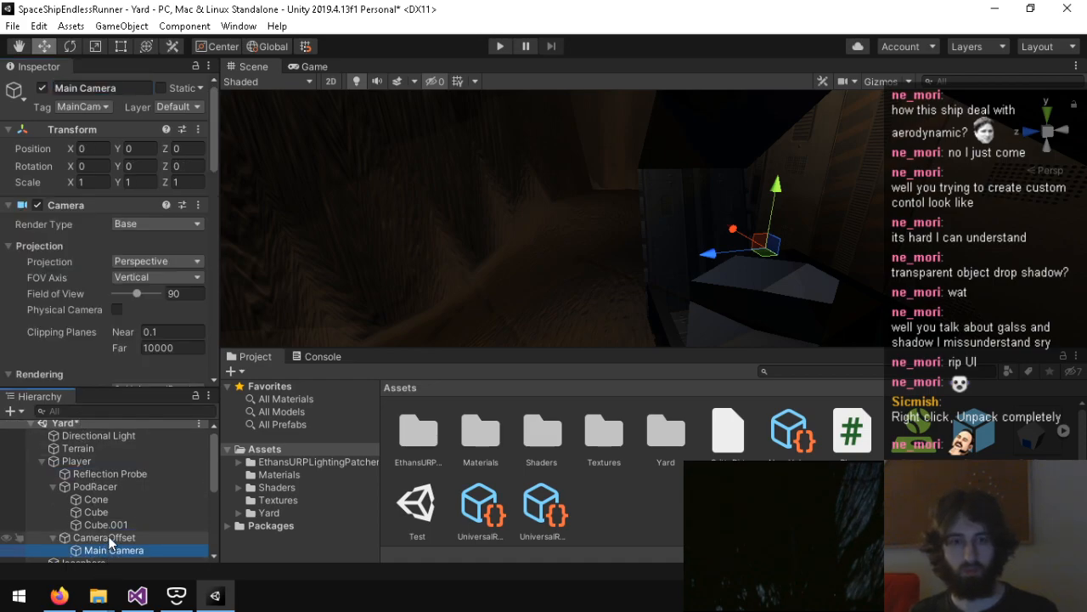
Step: Switch to Visual Studio, declare a public Transform cameraOffset beside podRacer in the Player class, and save the script
click(102, 538)
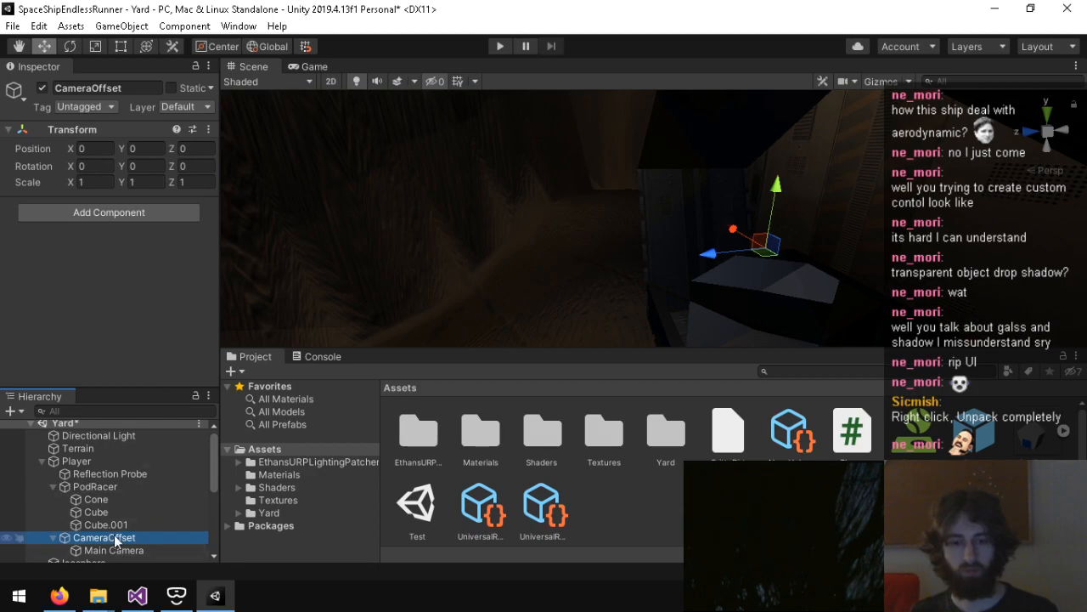
click(94, 460)
scroll(79, 307, down, 5)
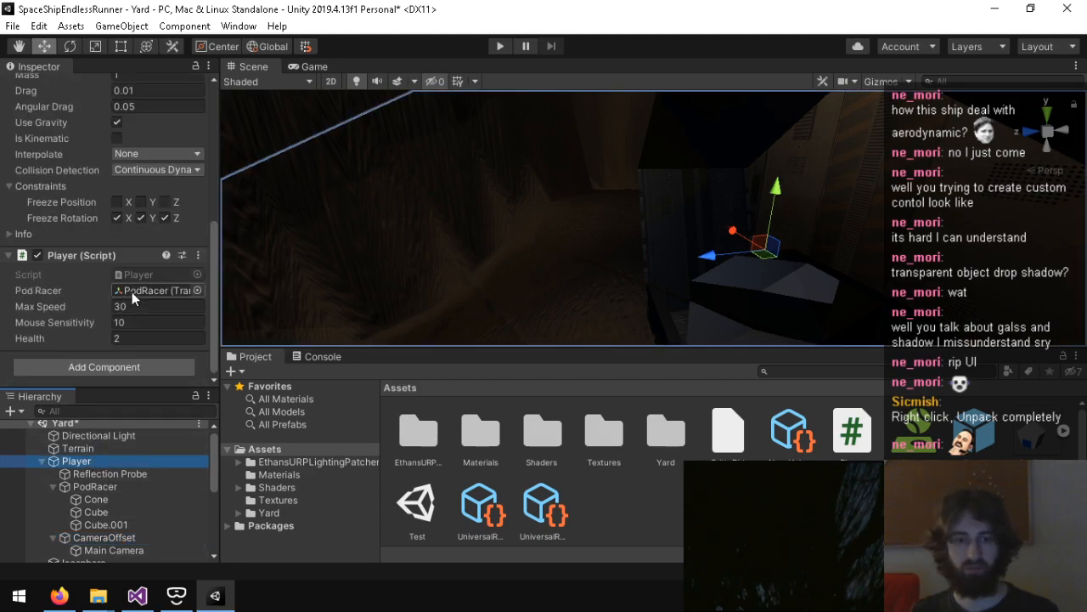
click(137, 596)
scroll(389, 323, up, 4)
click(201, 197)
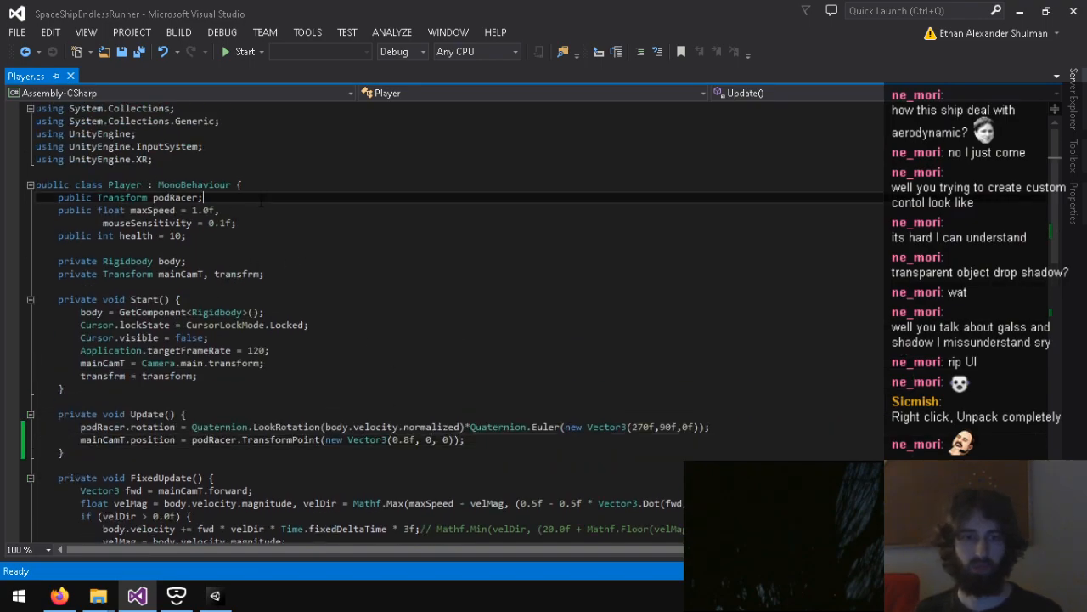
text(, cameraOffset)
key(ctrl+s)
Step: Return to Unity and assign the CameraOffset object to the Player script's Camera Offset field
click(215, 597)
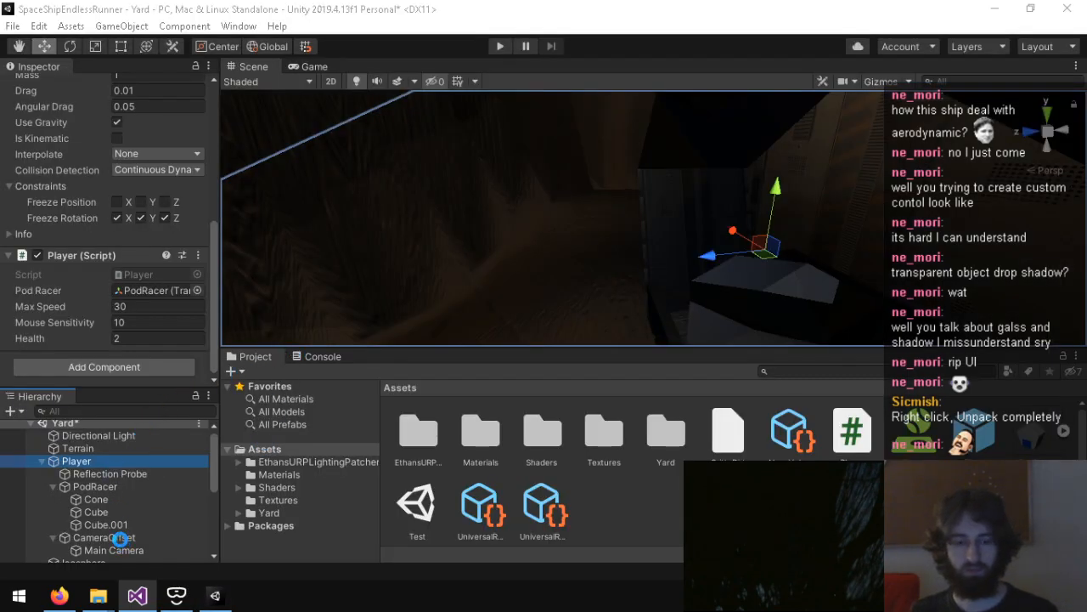
click(130, 538)
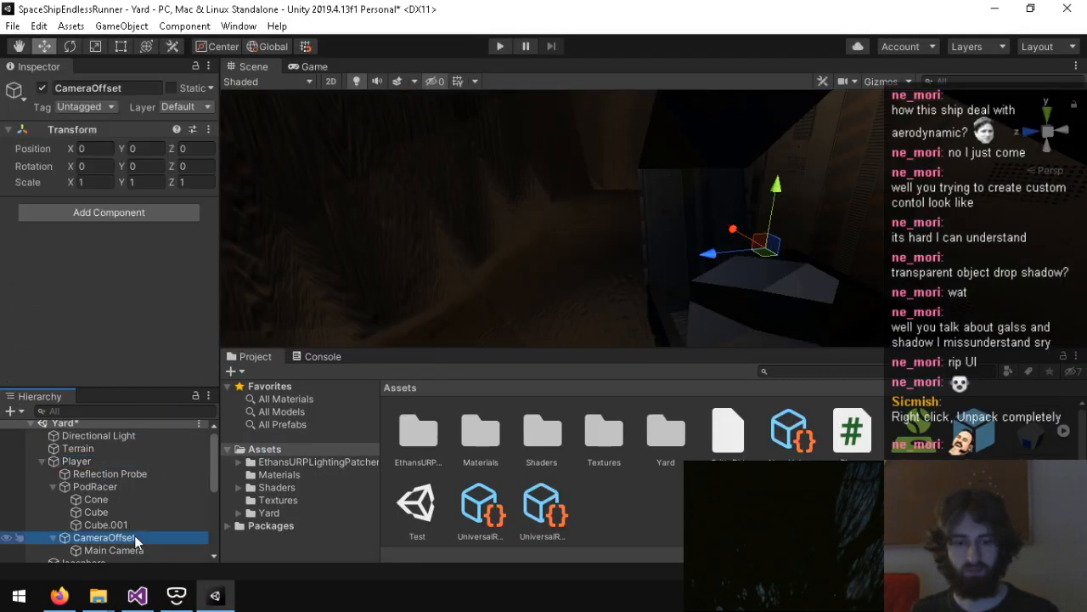
click(108, 461)
scroll(45, 377, down, 8)
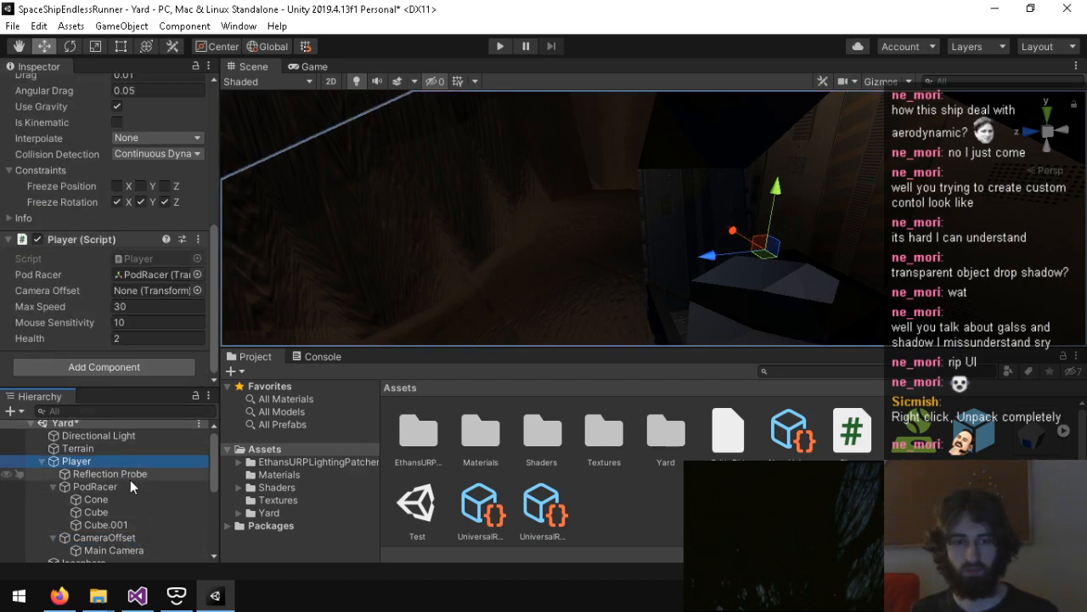
drag(114, 535, 158, 291)
Step: Switch to Visual Studio and replace mainCamT with cameraOffset in the position assignment in Update()
click(136, 595)
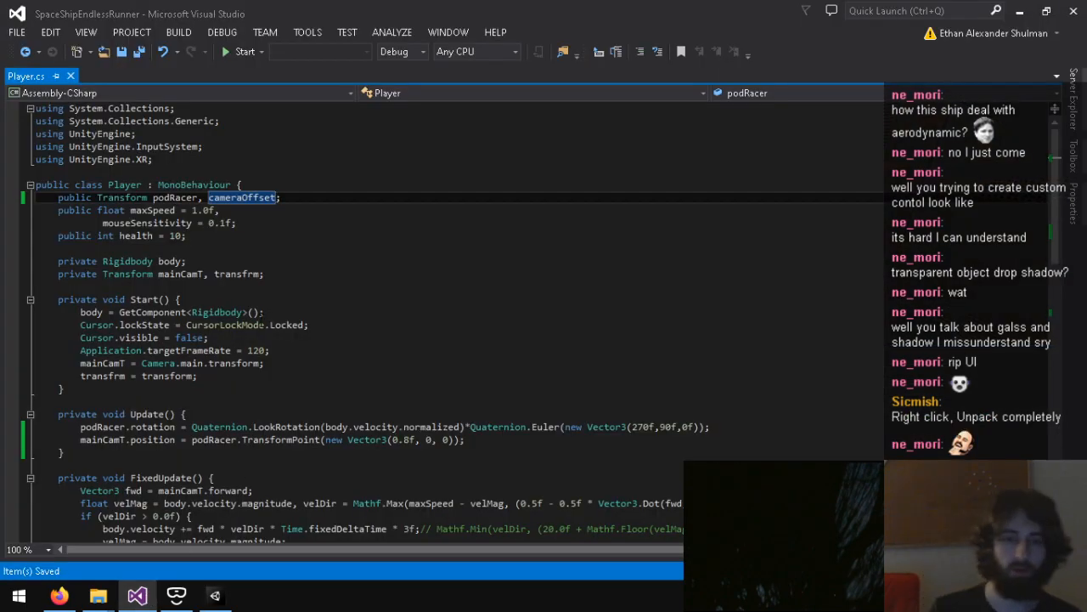
click(124, 440)
drag(125, 440, 81, 440)
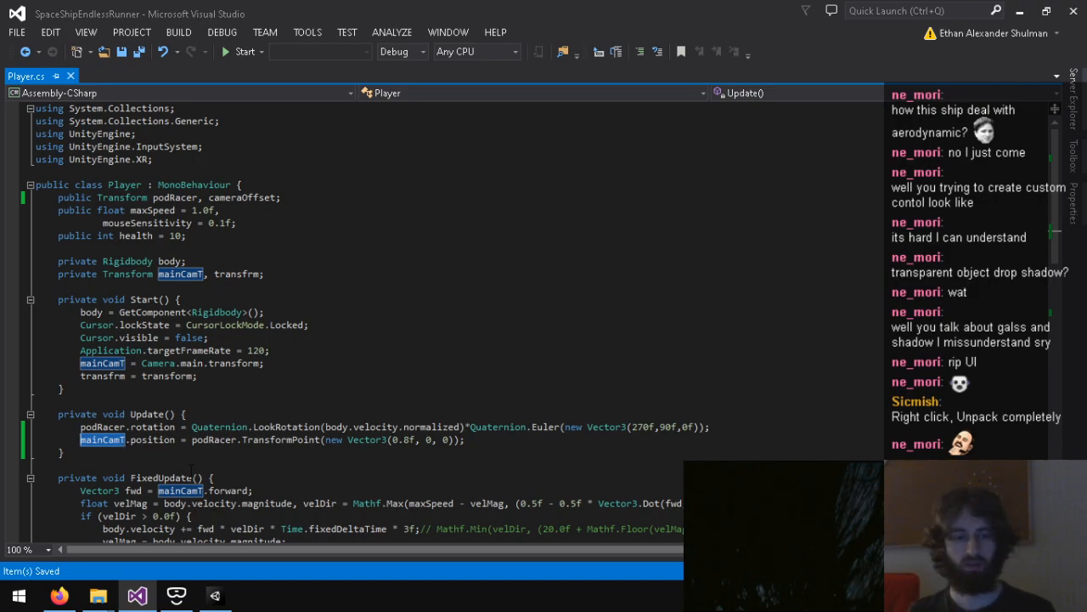
text(cameraOffset)
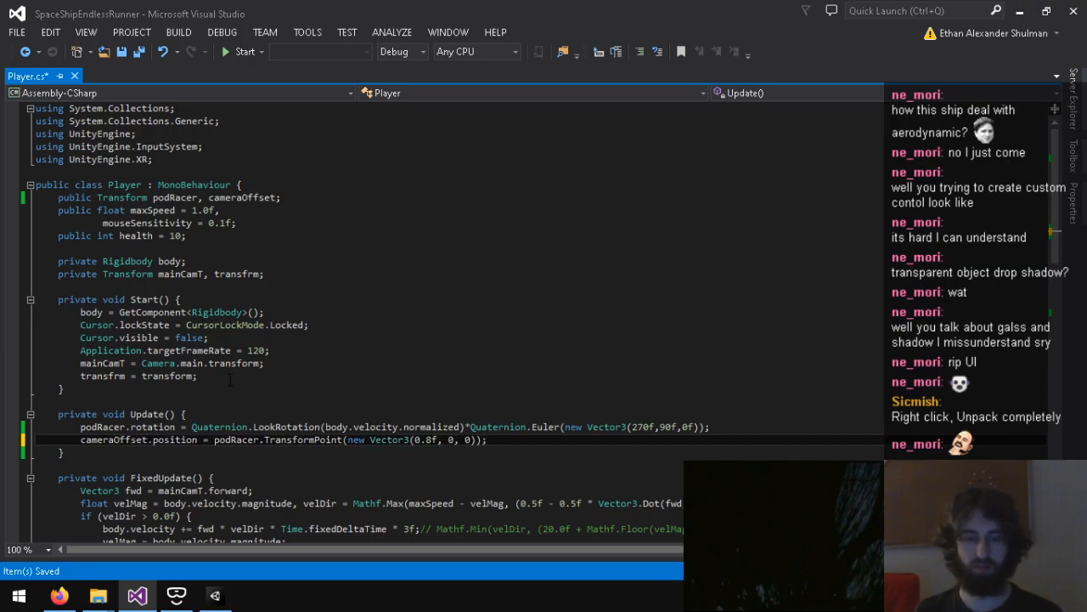
key(Right)
key(Right)
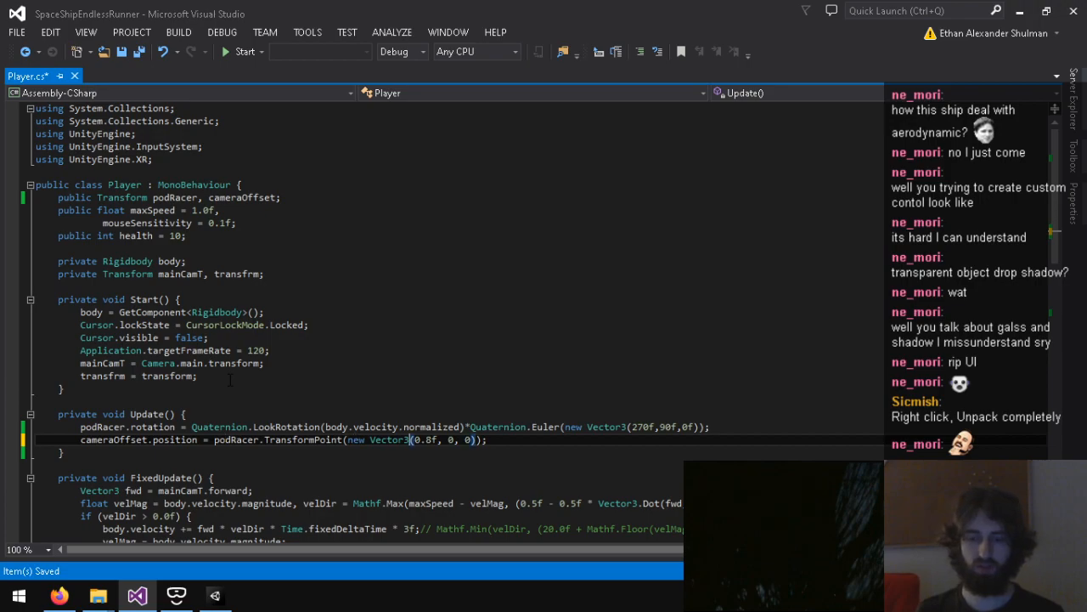
text(-mainCam)
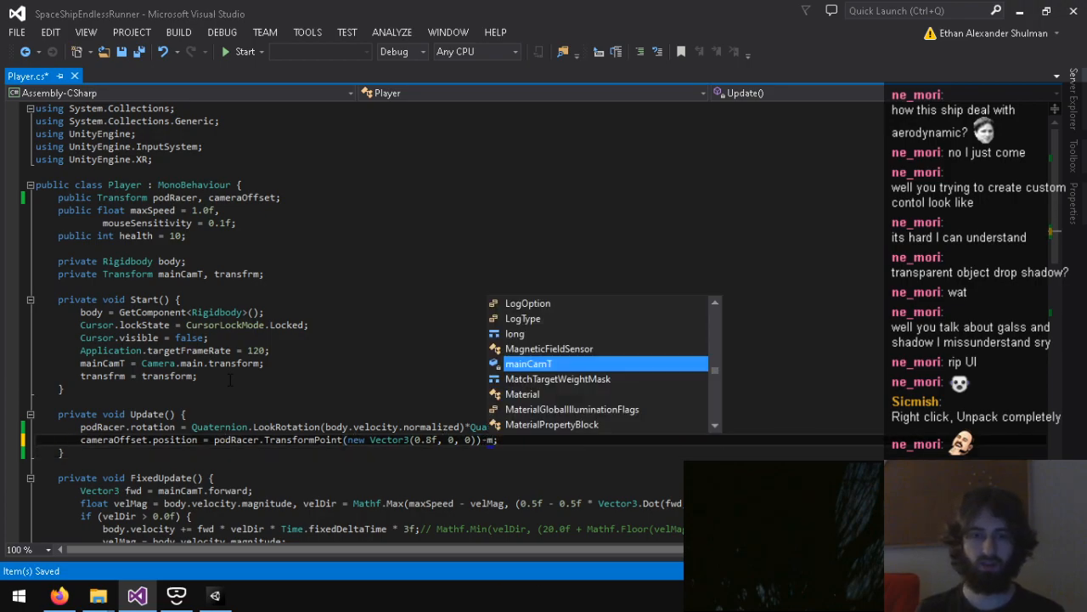
key(BackSpace)
key(BackSpace)
key(BackSpace)
key(BackSpace)
key(BackSpace)
key(BackSpace)
key(BackSpace)
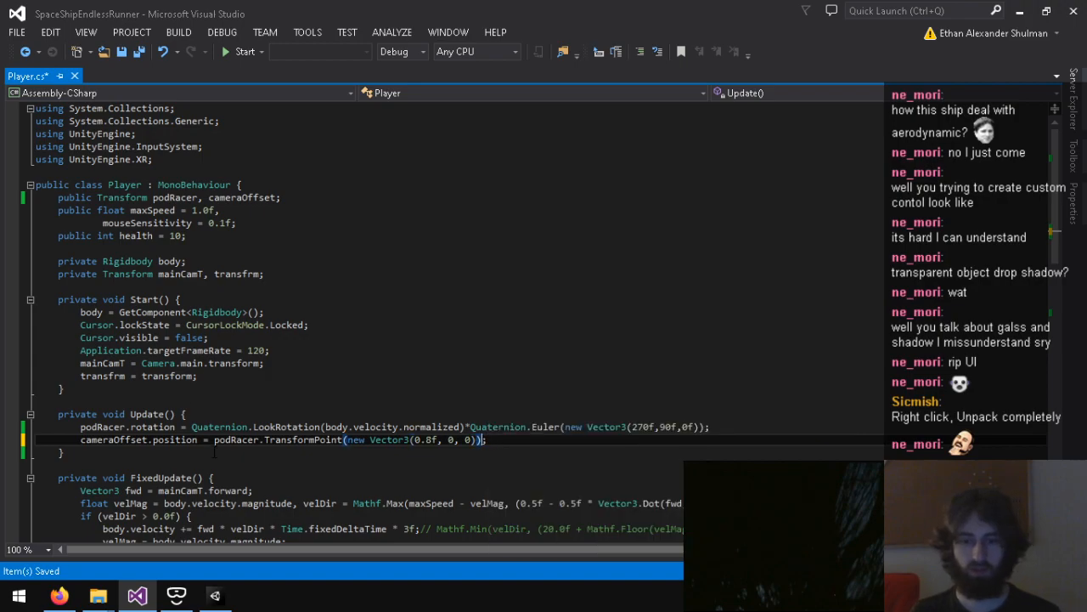
Step: Insert an empty if (XRSettings.enabled) block with an else branch below the podRacer.rotation line in Update()
click(796, 423)
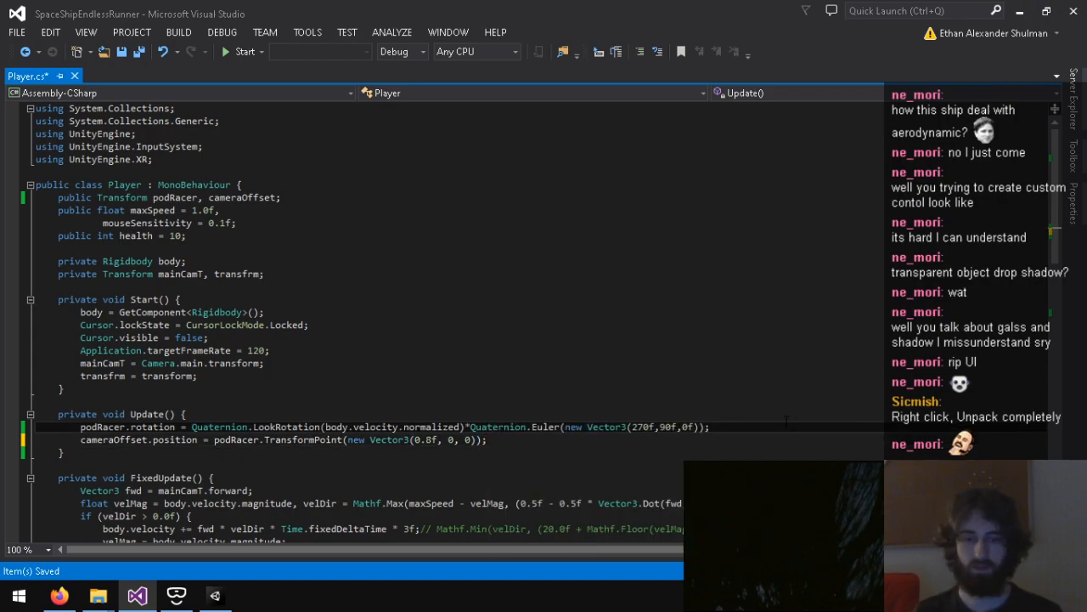
key(Return)
text(if (XRSettings.ena)
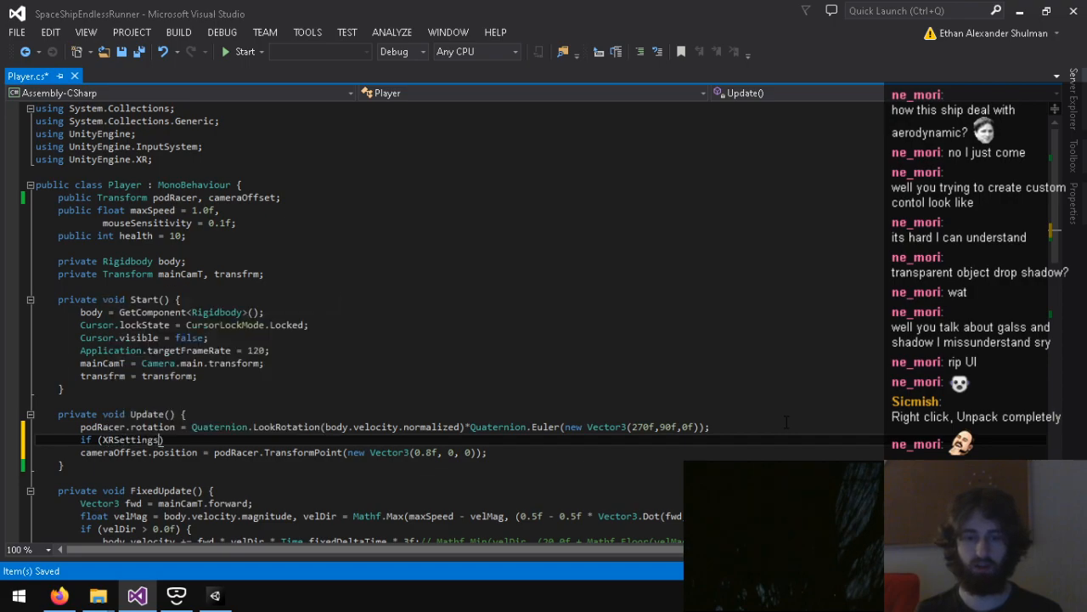
text(bled) {)
key(Return)
key(Down)
text(es)
key(BackSpace)
text(lse {)
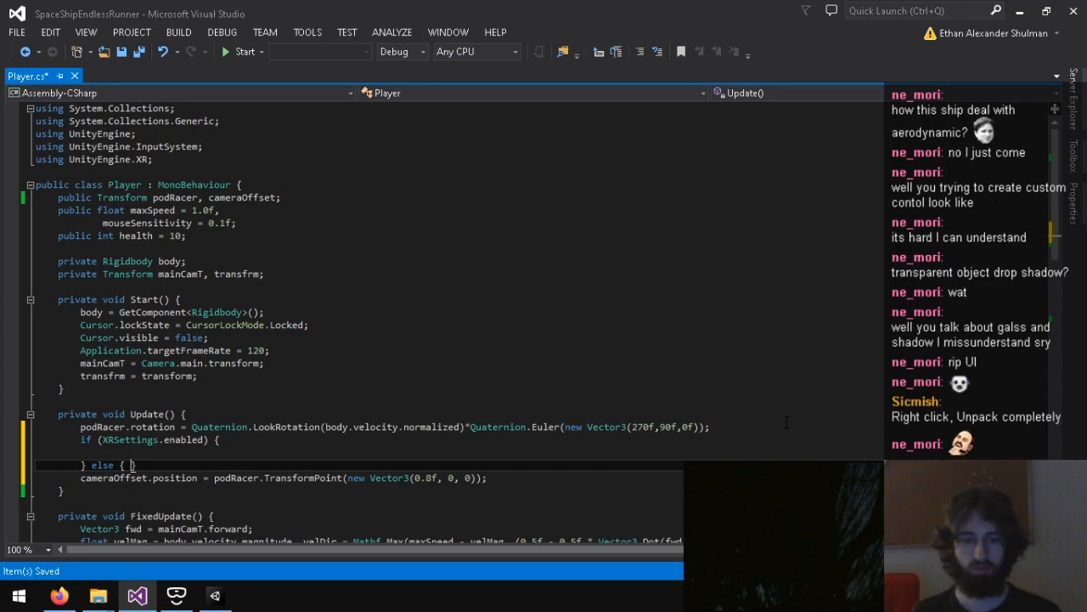
key(Down)
key(End)
key(Return)
text(})
Step: Turn the cameraOffset.position line into Vector3 pt = podRacer.TransformPoint(new Vector3(0.8f, 0, 0)); and place it above the XRSettings.enabled check
triple_click(441, 478)
key(ctrl+x)
click(714, 427)
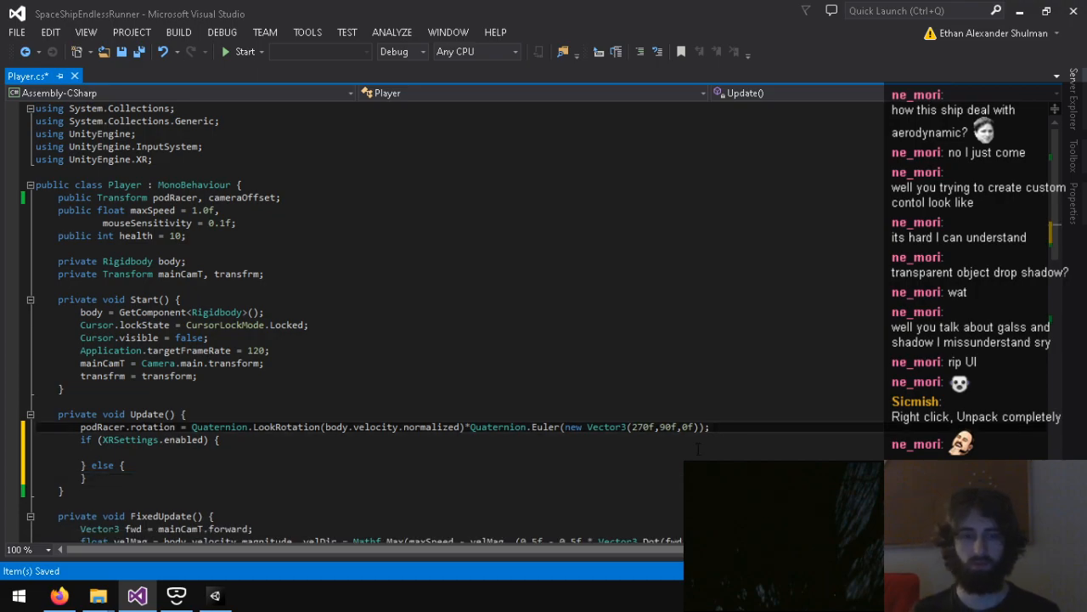
key(Return)
text(Vector3 )
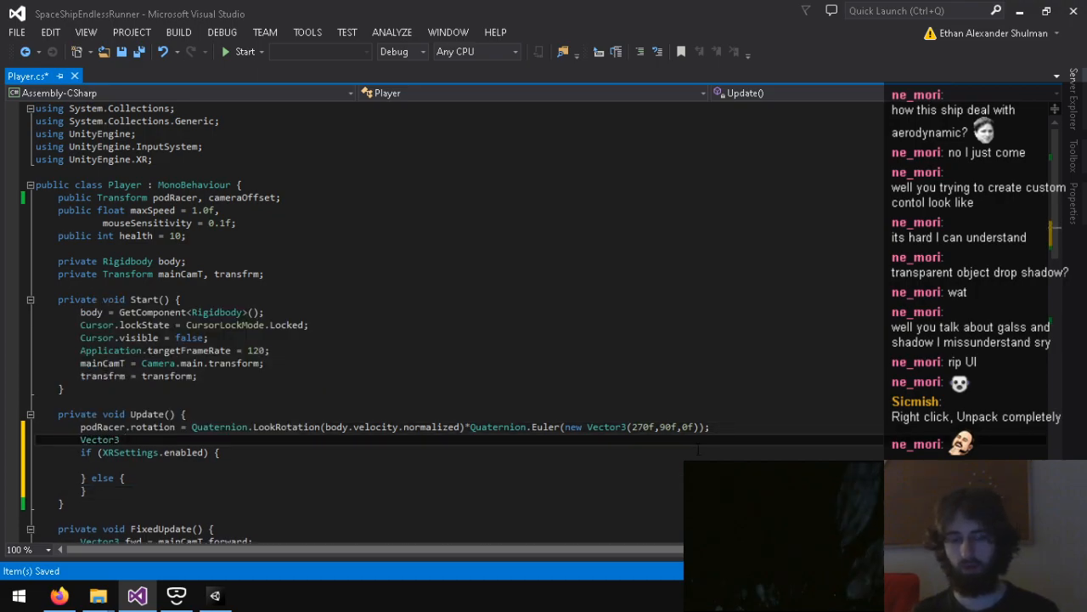
text(pt =)
key(ctrl+v)
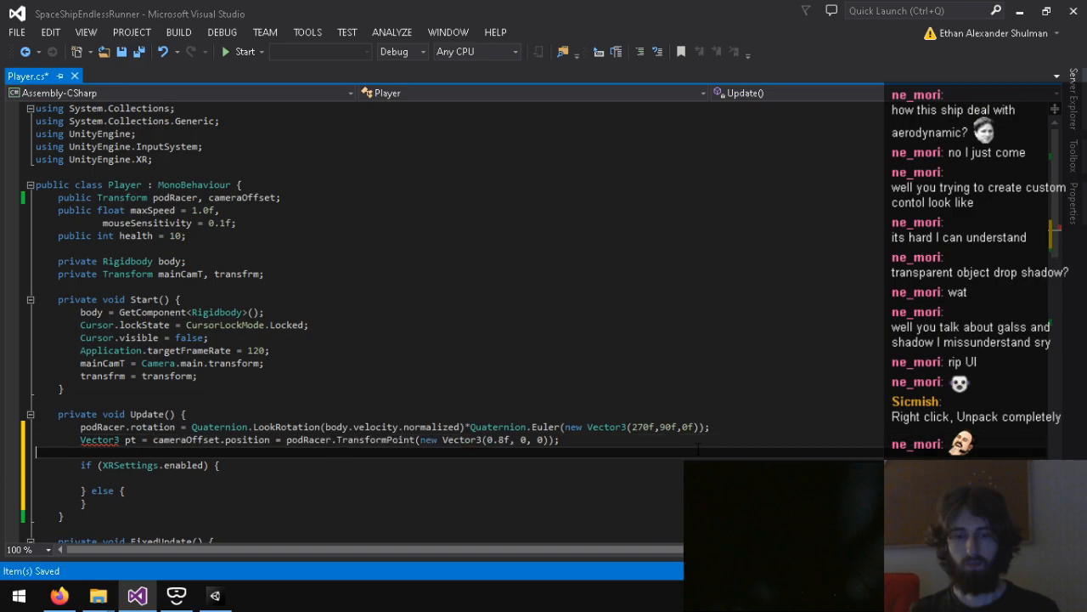
key(BackSpace)
drag(286, 439, 153, 439)
key(BackSpace)
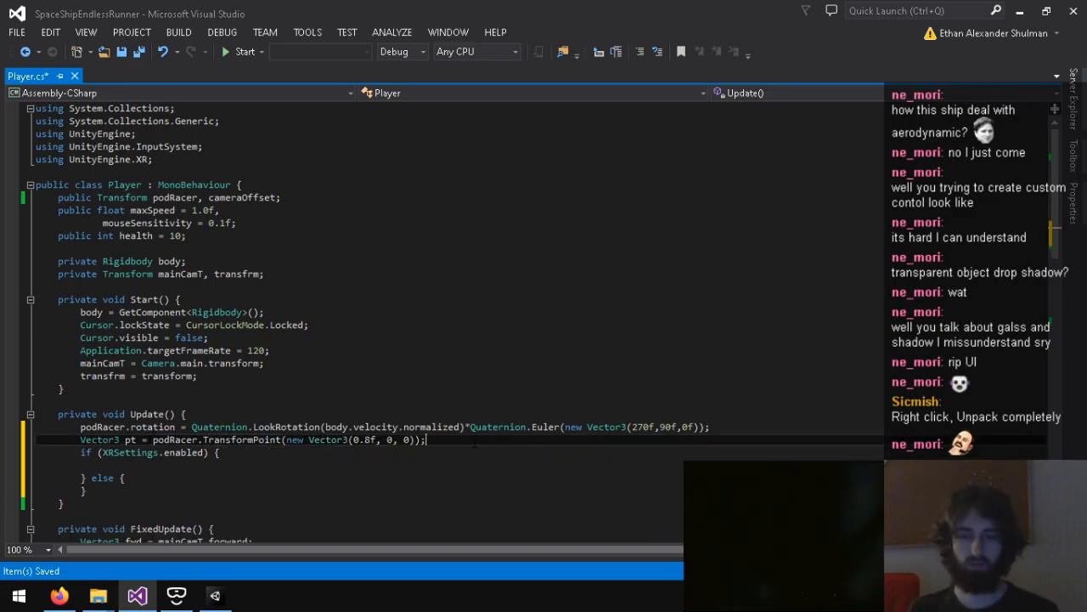
Step: Remove the else branch and add cameraOffset.position = pt; after the XRSettings.enabled block
key(Down)
key(Down)
key(Down)
key(Down)
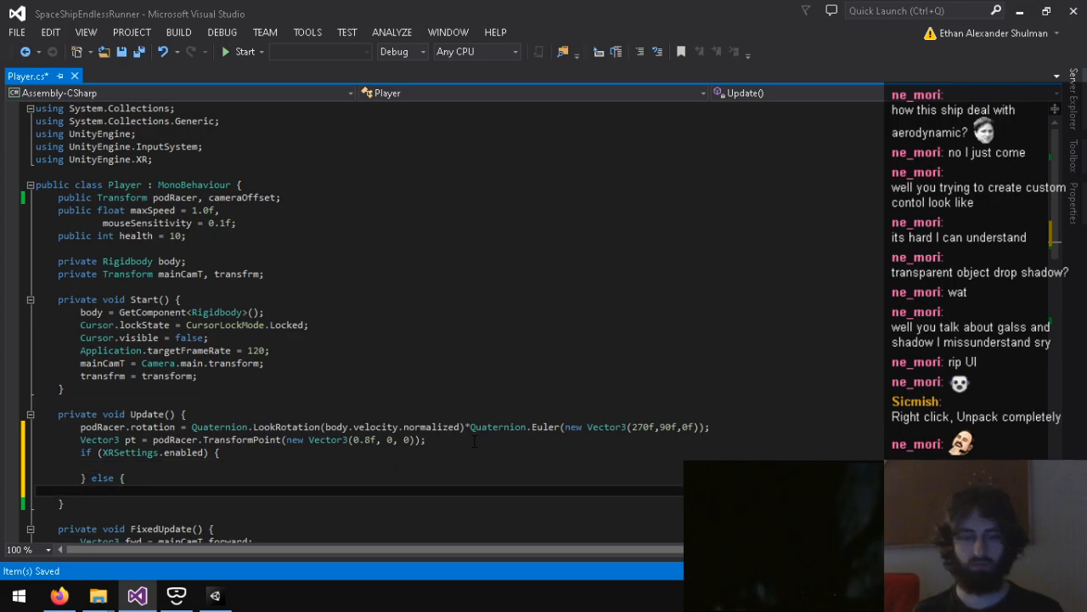
key(BackSpace)
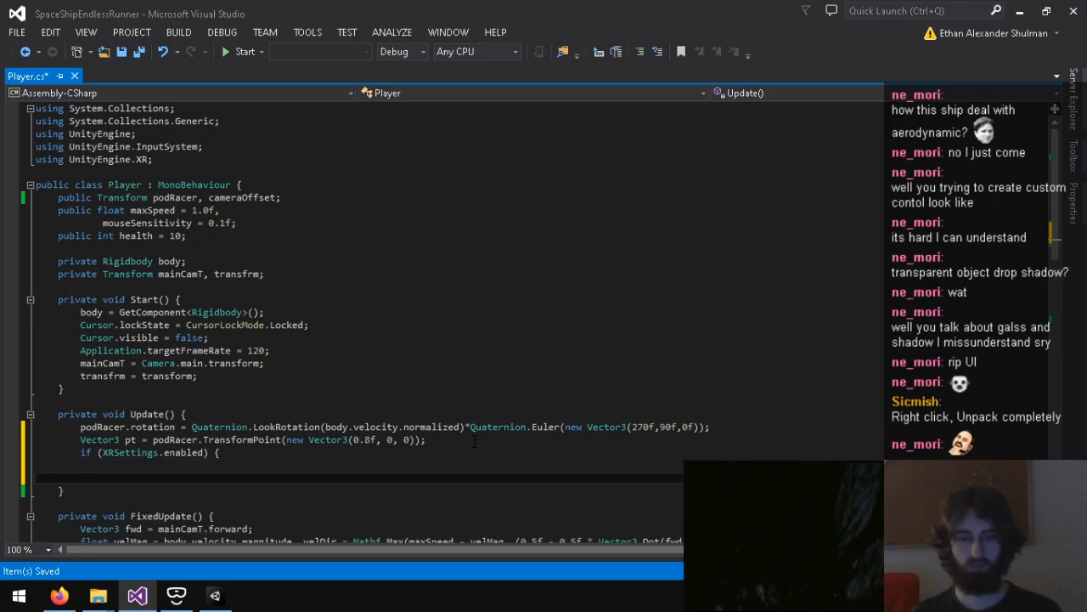
key(Return)
text(cameraOffset.position)
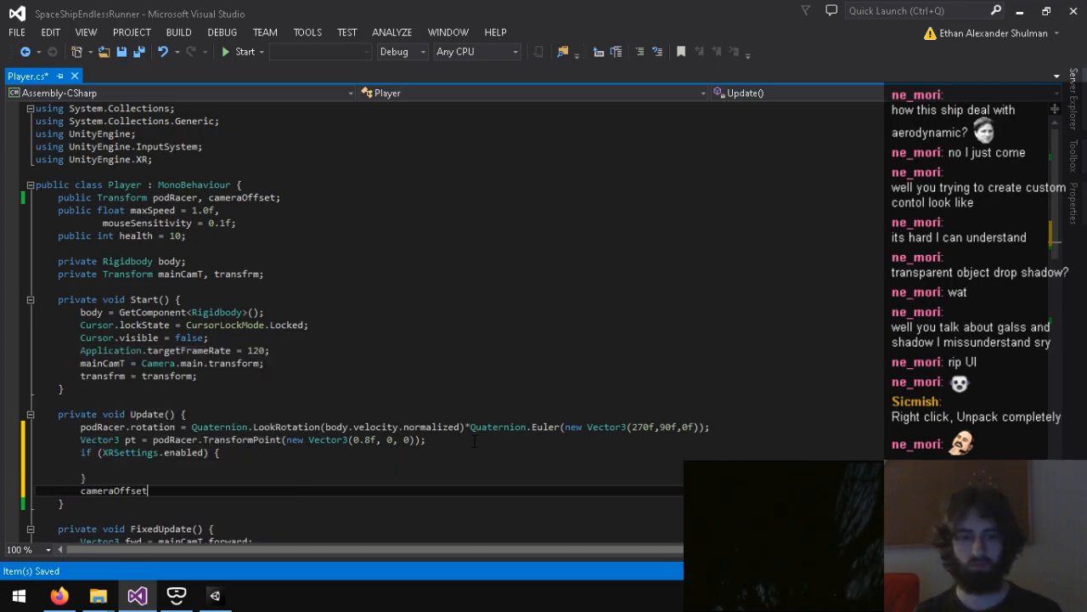
Step: Inside the XRSettings.enabled block, subtract mainCamT.localPosition from pt, and save the script
key(Up)
key(Up)
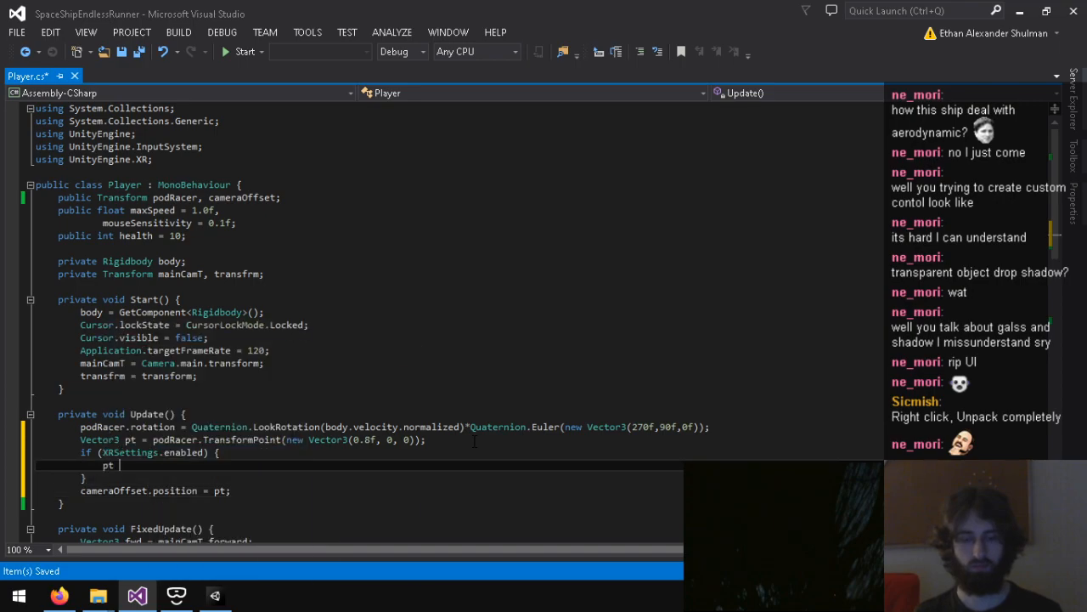
text(pt -= mainCamT.p)
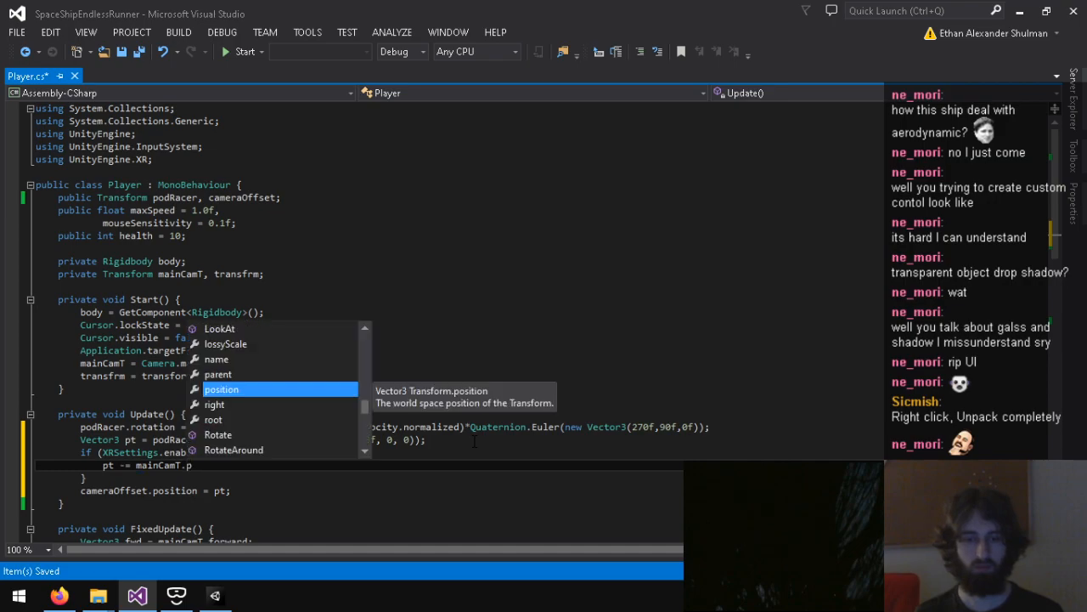
key(BackSpace)
text(localPosition;)
key(ctrl+s)
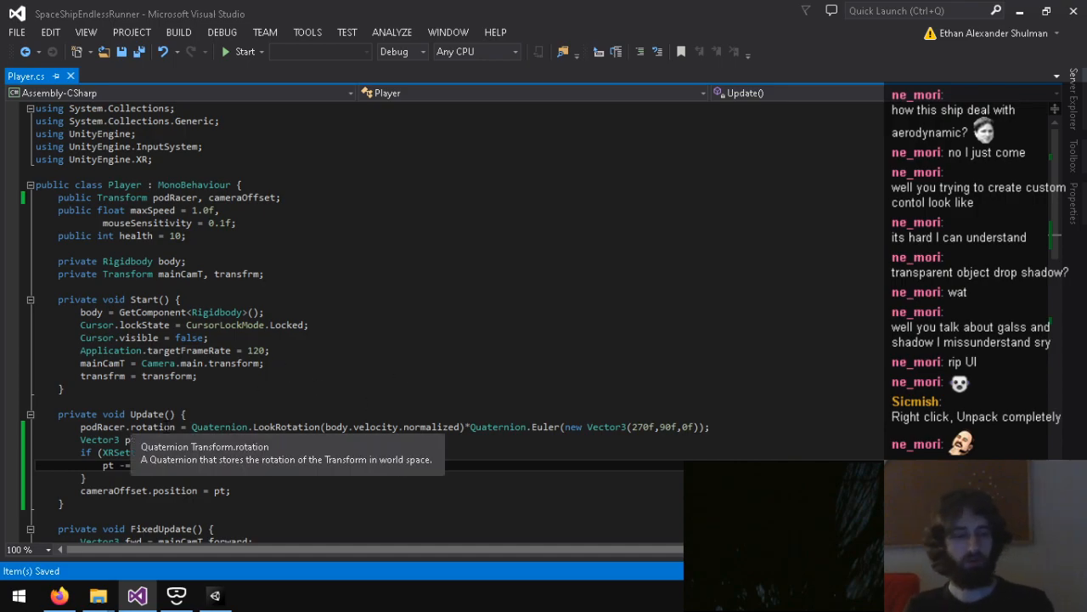
Step: At the start of the XRSettings.enabled block, set cameraOffset.localRotation to podRacer.localRotation, and save the script
key(Up)
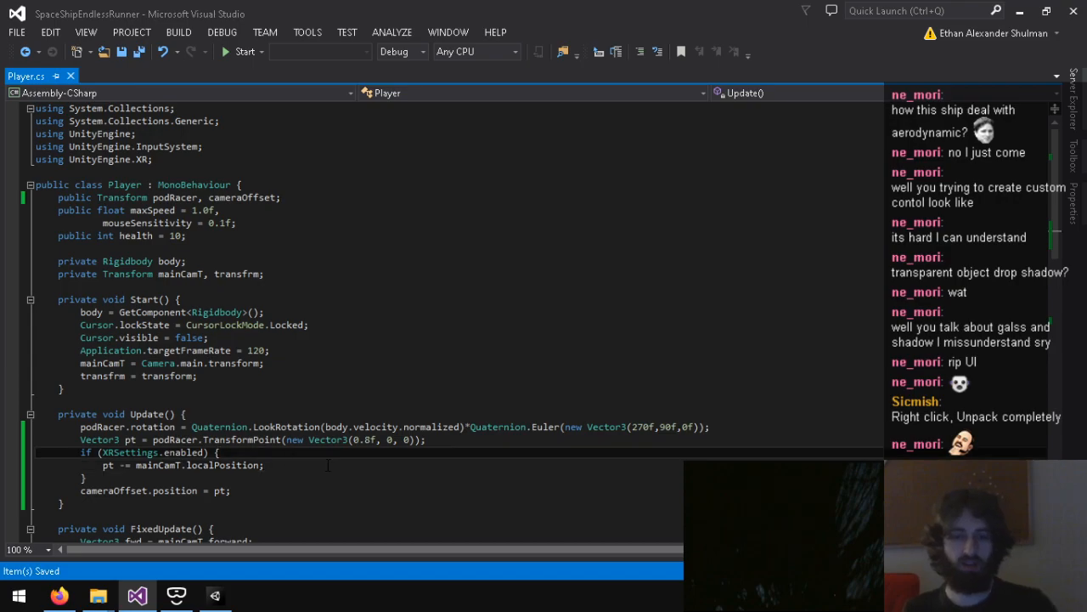
key(Return)
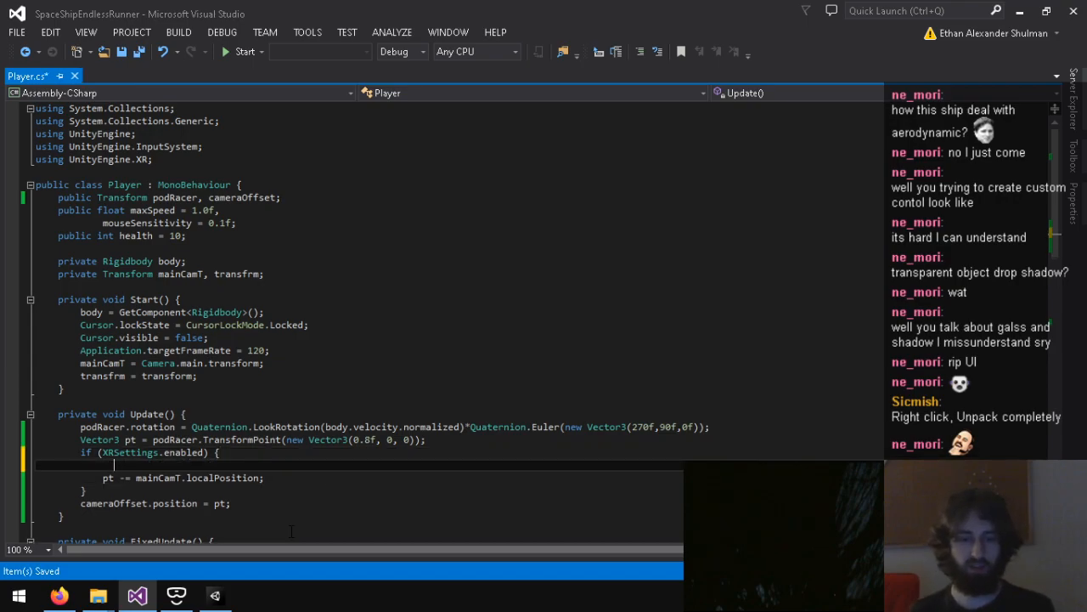
text(cam)
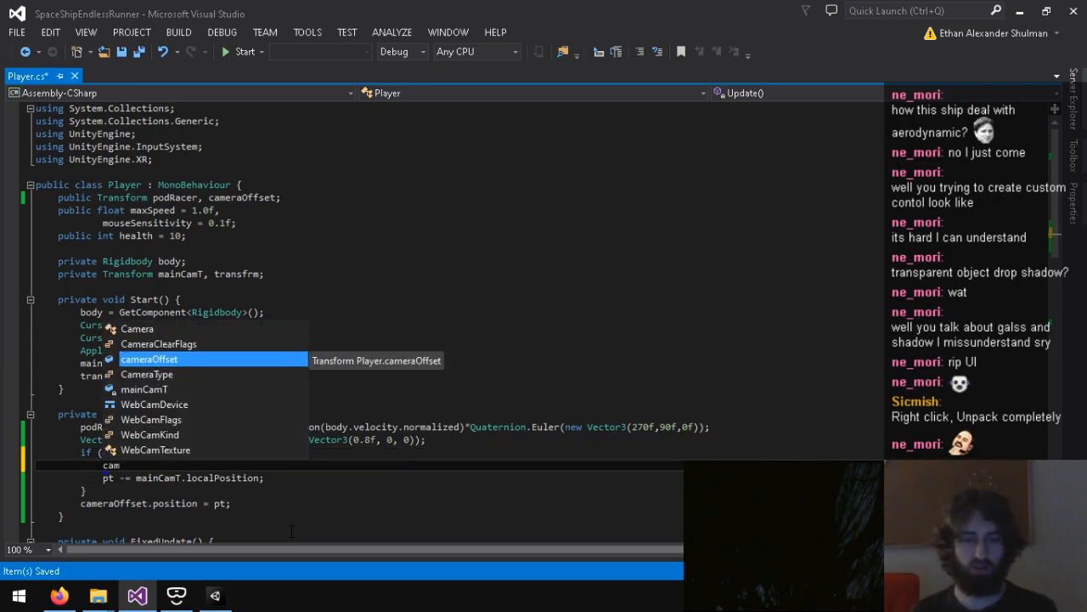
text(eraOffset.localRotation =)
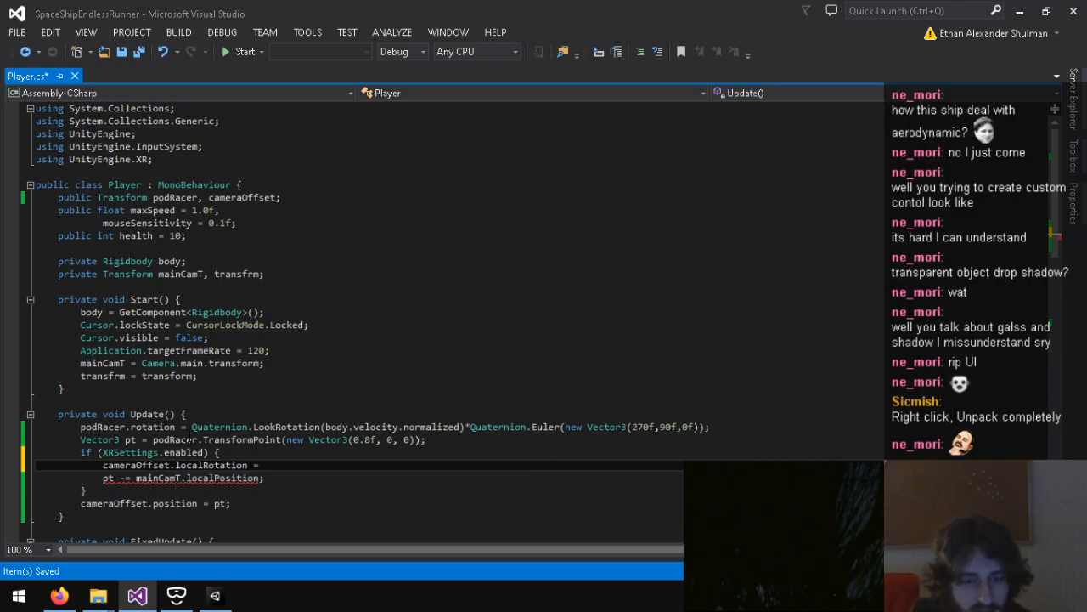
mouse_move(132, 427)
mouse_down()
mouse_move(177, 428)
mouse_move(132, 430)
mouse_up()
click(181, 428)
click(130, 428)
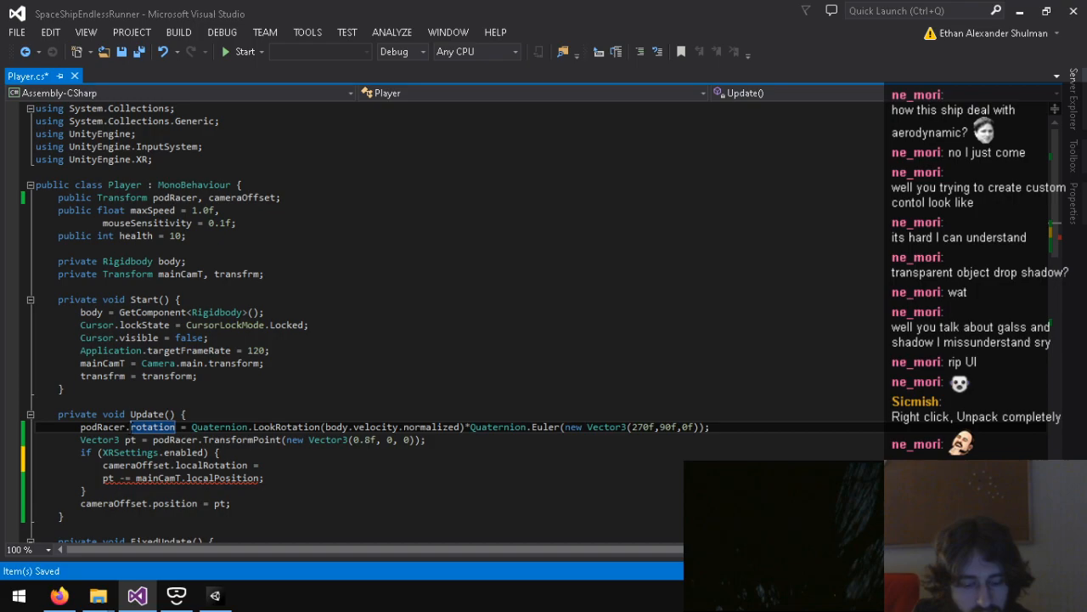
mouse_move(130, 427)
mouse_down()
mouse_move(172, 427)
mouse_move(130, 418)
mouse_up()
click(177, 427)
click(131, 417)
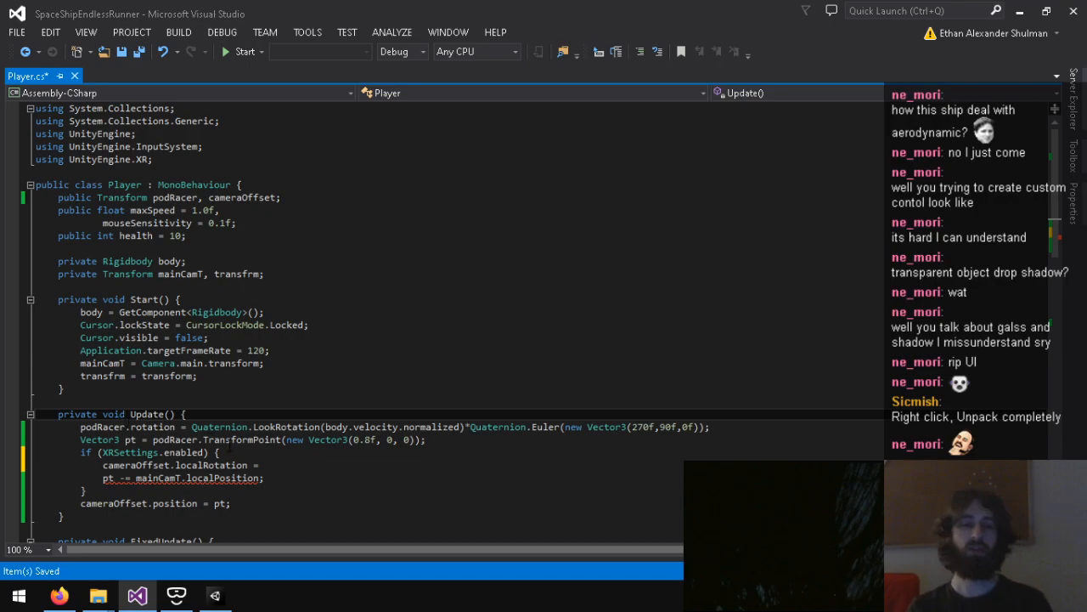
click(296, 465)
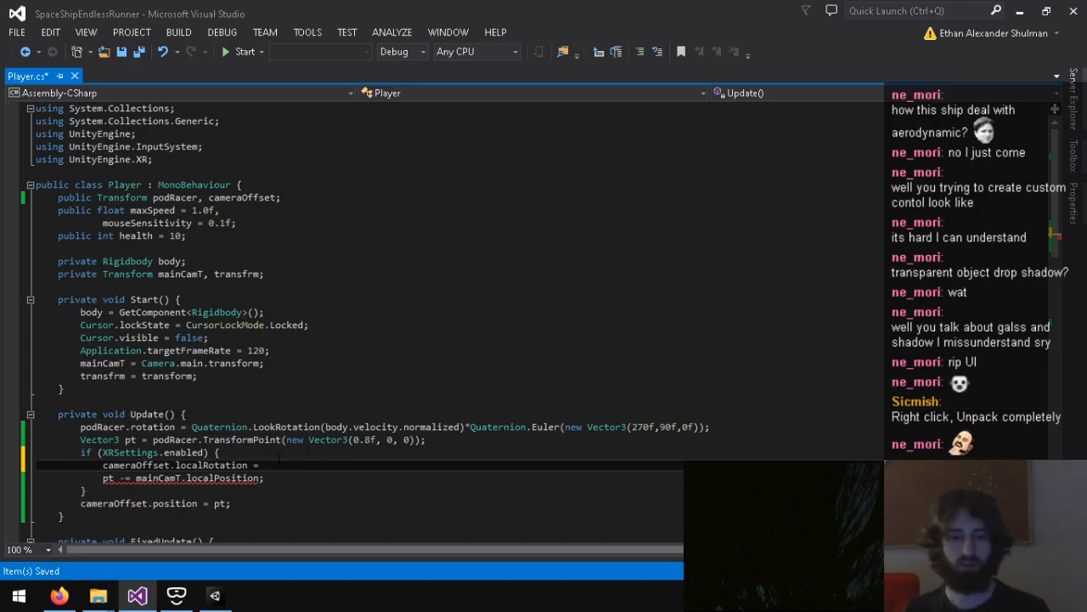
text(podRacer.)
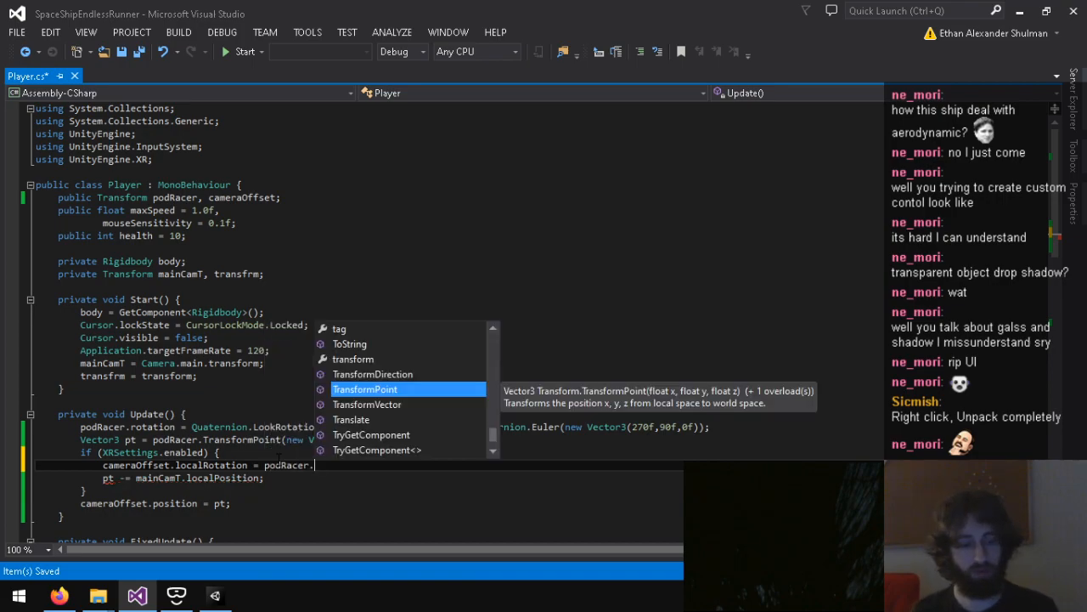
text(localRotation;)
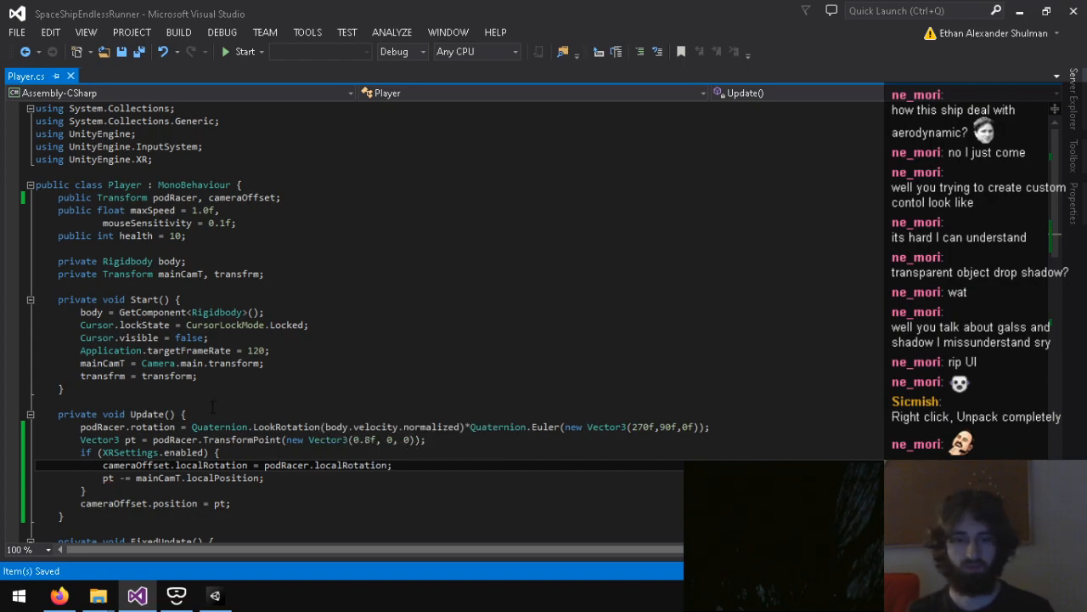
click(129, 426)
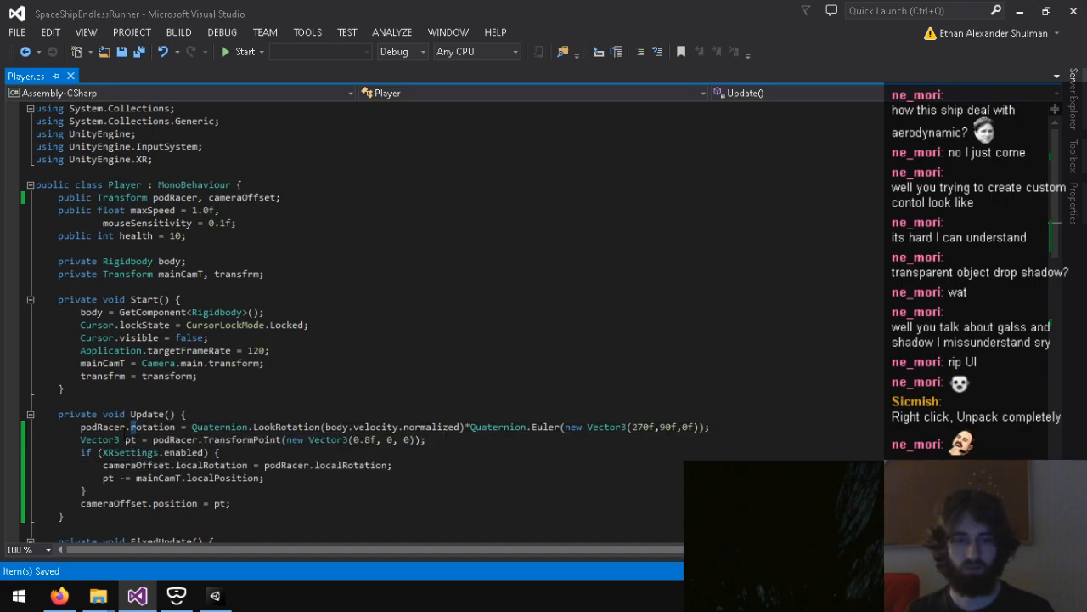
Step: In Update, change podRacer.rotation to podRacer.localRotation in the Quaternion.LookRotation line, and save the script
text(localR)
key(ctrl+s)
scroll(126, 435, down, 1)
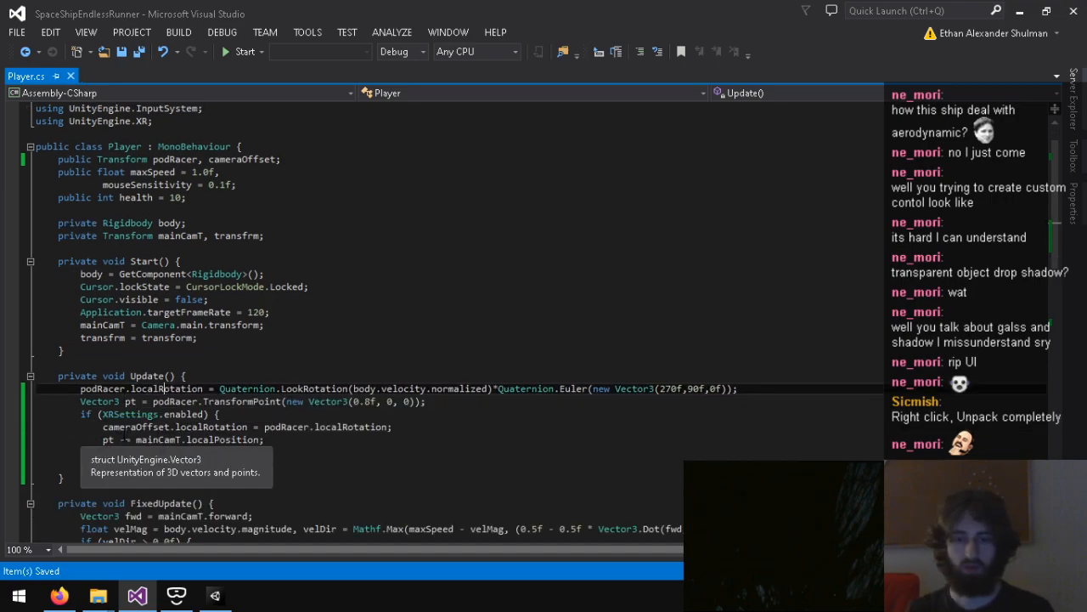
scroll(126, 432, down, 4)
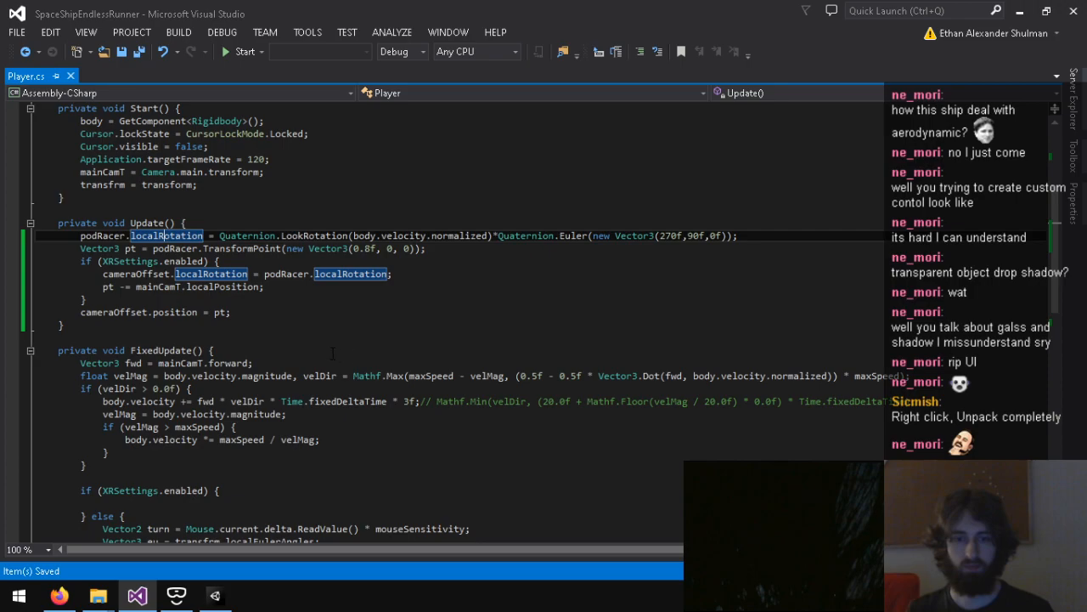
scroll(316, 345, down, 3)
scroll(272, 363, up, 6)
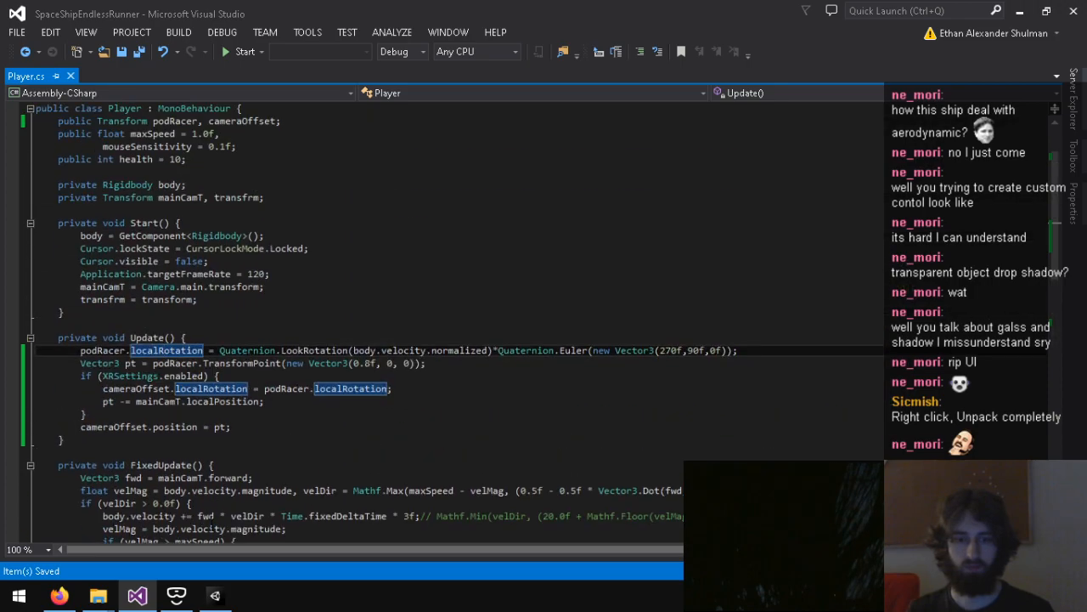
Step: Switch to Unity, check the Player script's assigned references, and play-test the Yard scene before stopping it
mouse_move(215, 599)
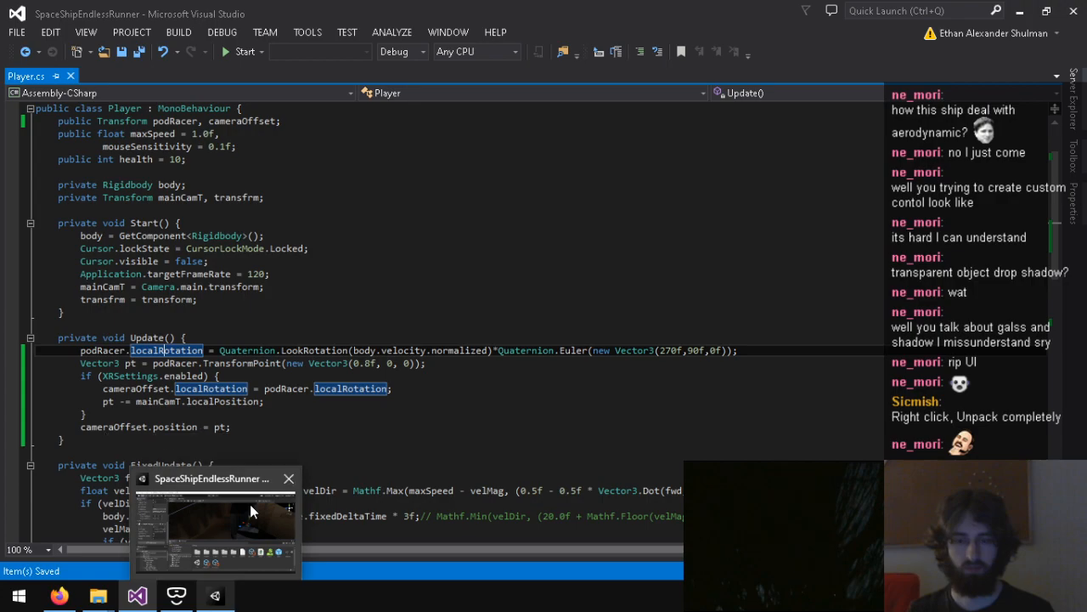
click(215, 597)
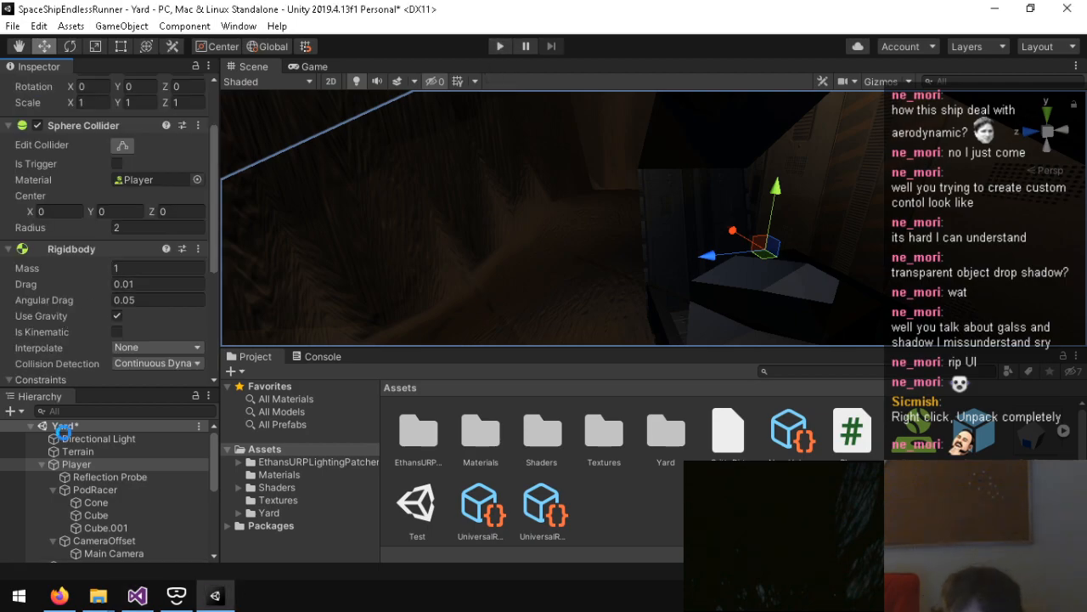
scroll(65, 304, down, 3)
scroll(65, 304, down, 2)
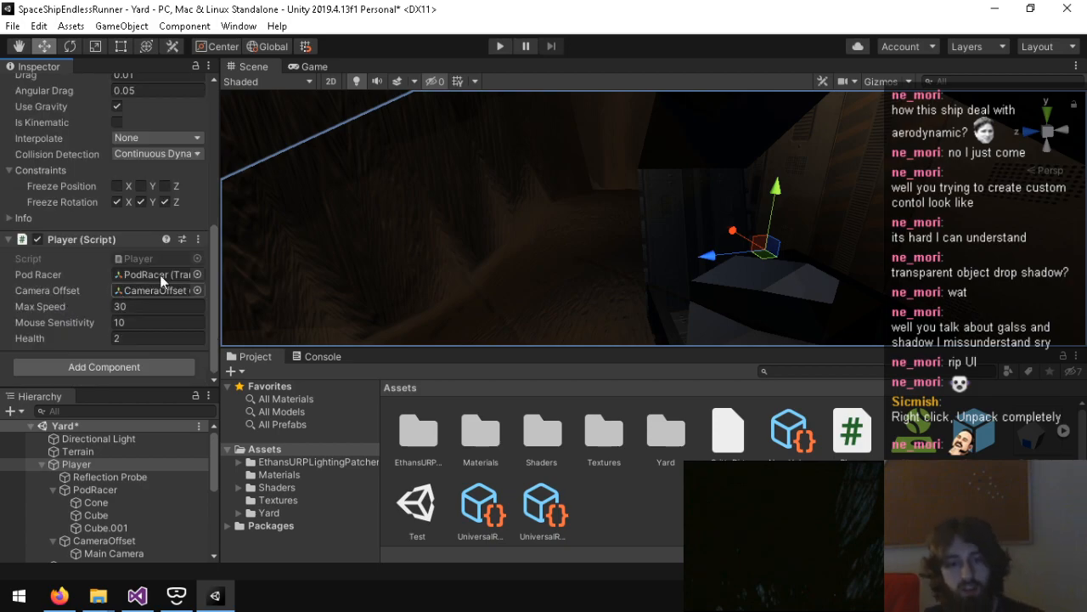
click(491, 51)
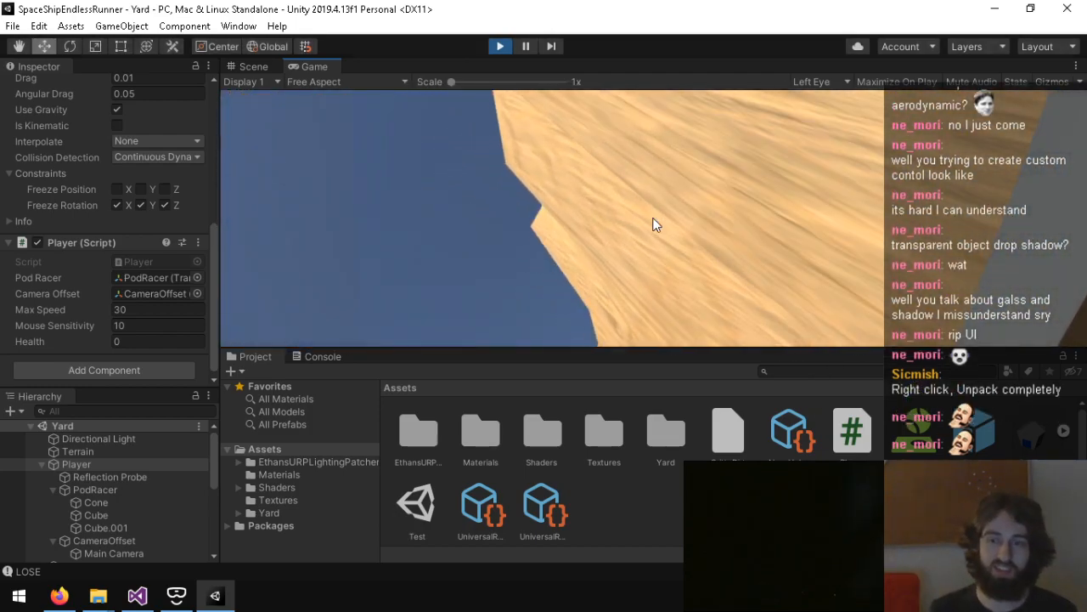
key(ctrl+p)
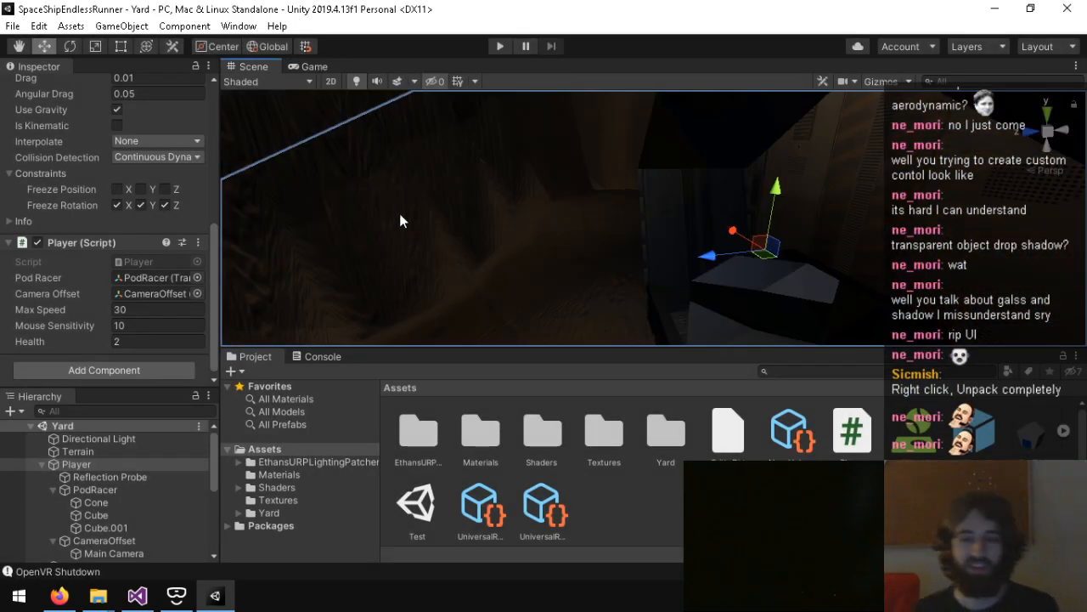
Step: Clear the Console log and bring the Project assets back into view
click(137, 595)
click(213, 598)
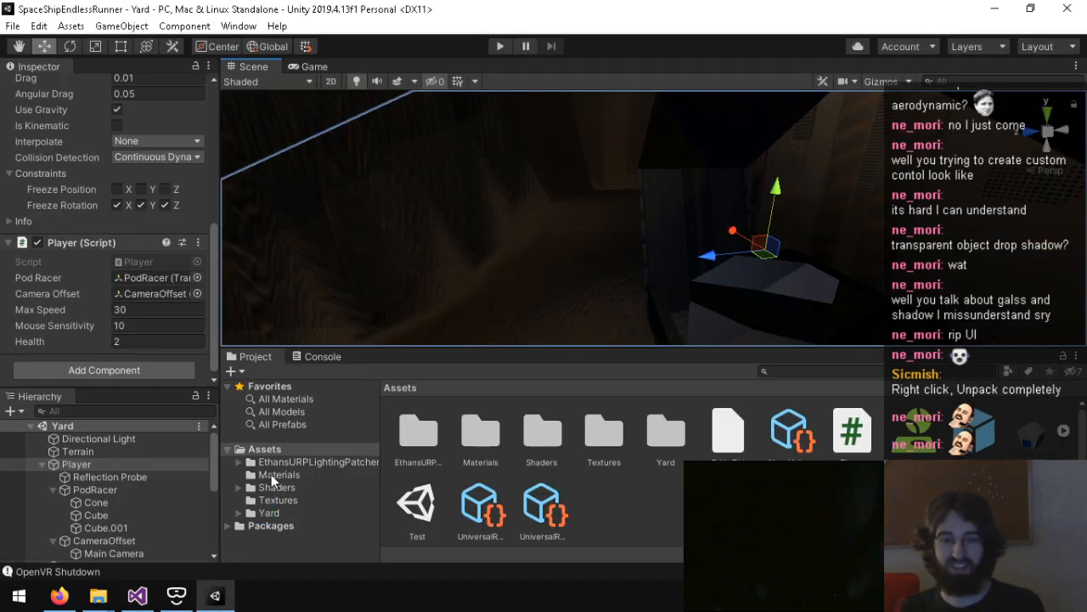
click(324, 357)
click(254, 372)
click(255, 356)
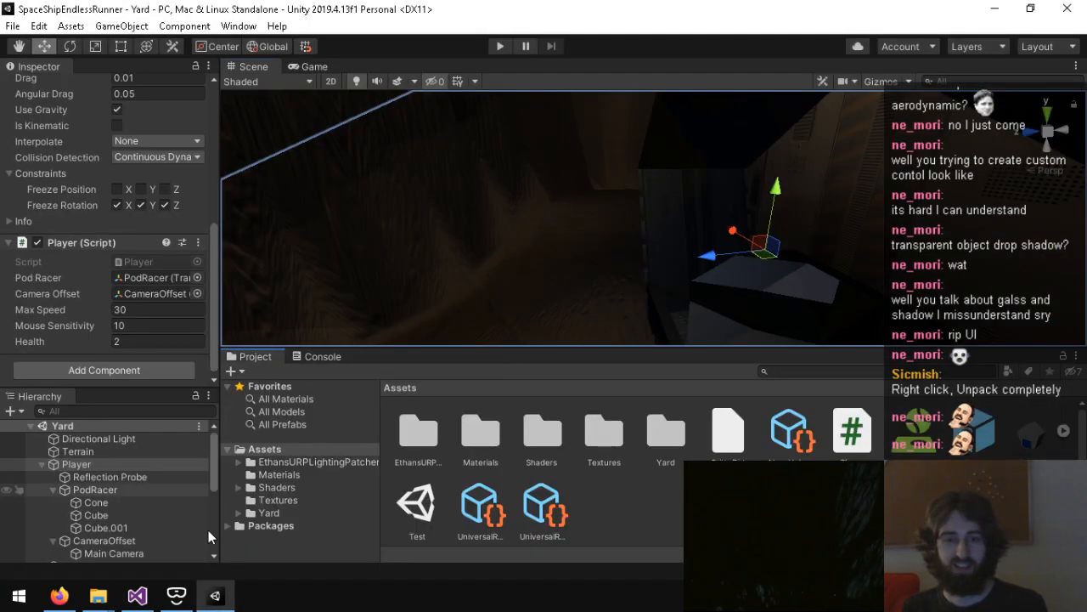
Step: Switch to Visual Studio and comment out the cameraOffset.localRotation = podRacer.localRotation; line inside the XRSettings.enabled block
click(139, 596)
click(170, 413)
click(103, 388)
text(//)
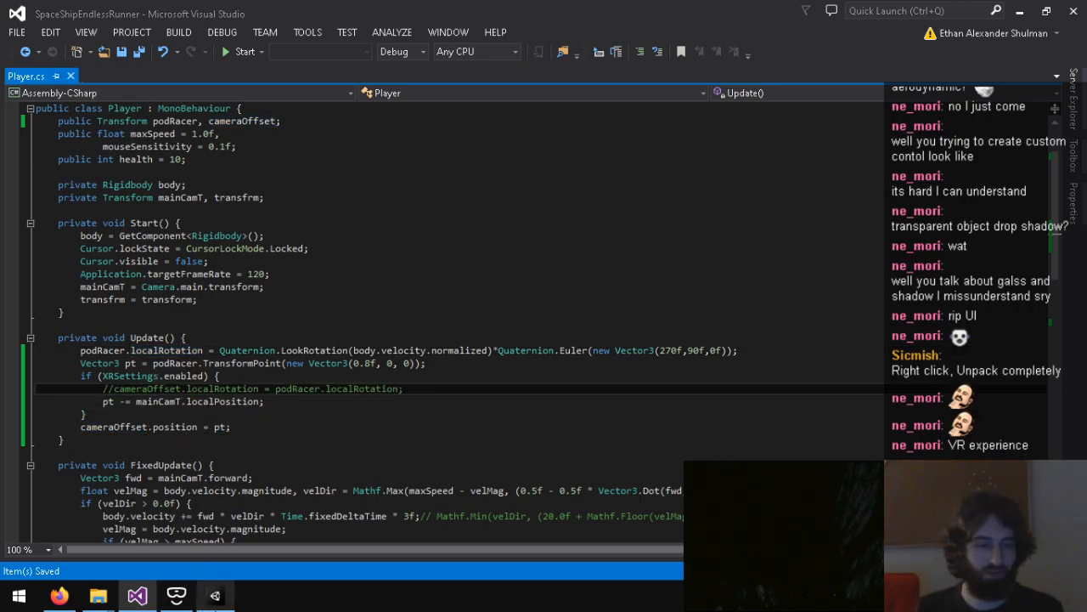
Step: Switch to Unity and start a play-test of the Yard scene with the camera rotation line disabled
click(214, 596)
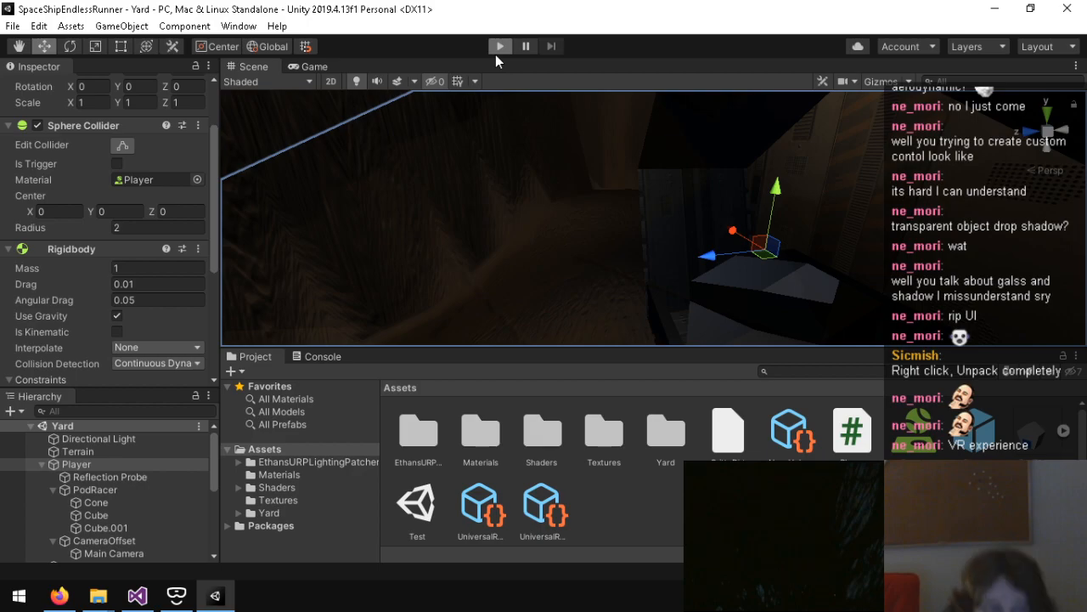
click(500, 46)
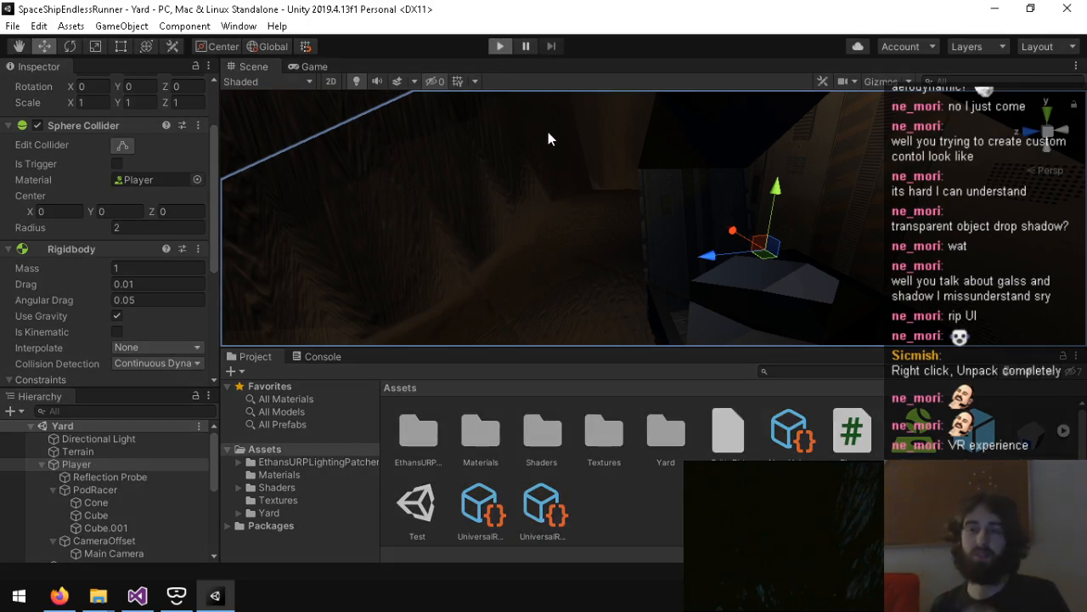
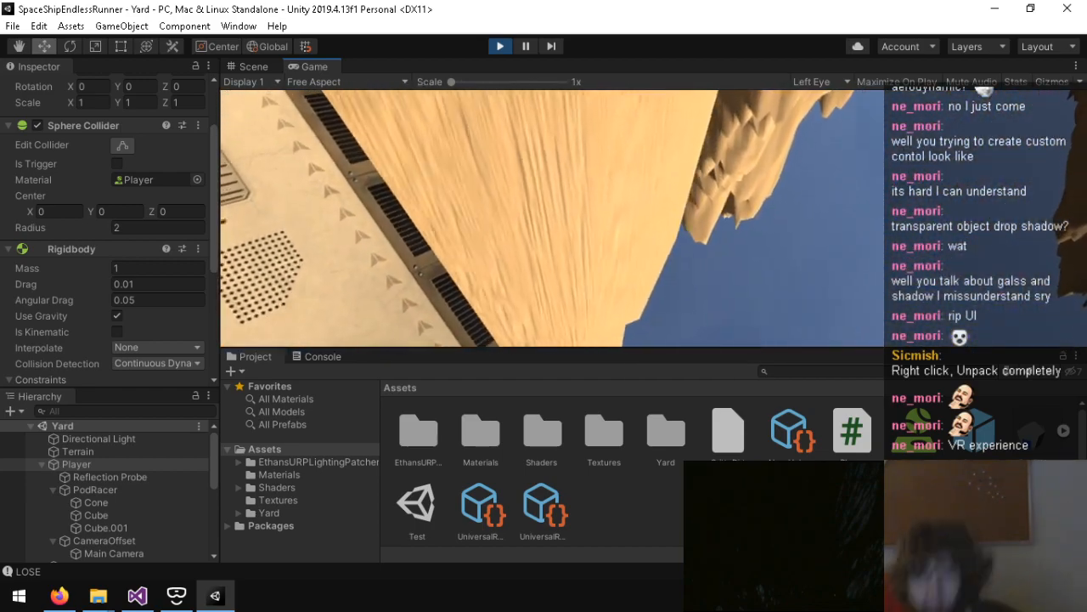
Step: Stop the running game and clear the console log
key(ctrl+p)
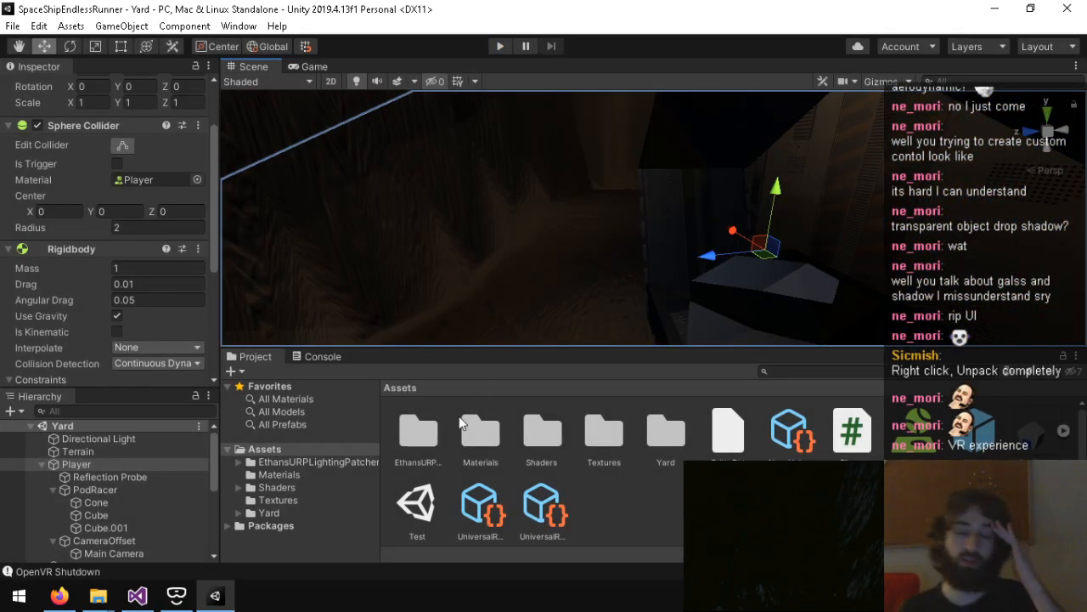
click(146, 572)
click(237, 373)
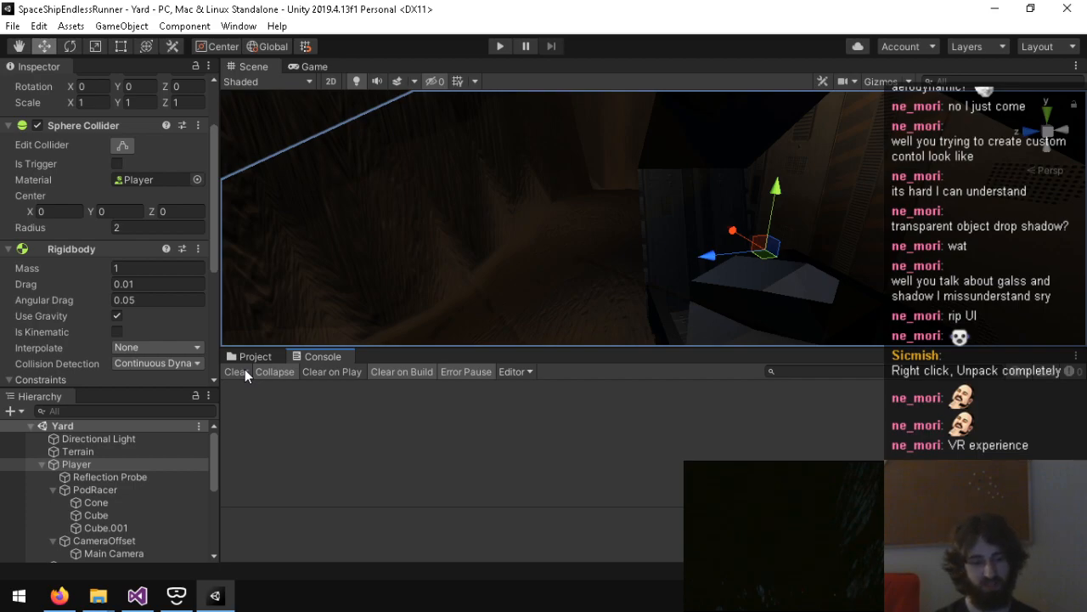
Step: Check the camera rotation code in Player.cs, then compare the transforms of CameraOffset, Main Camera and PodRacer in Unity
click(137, 594)
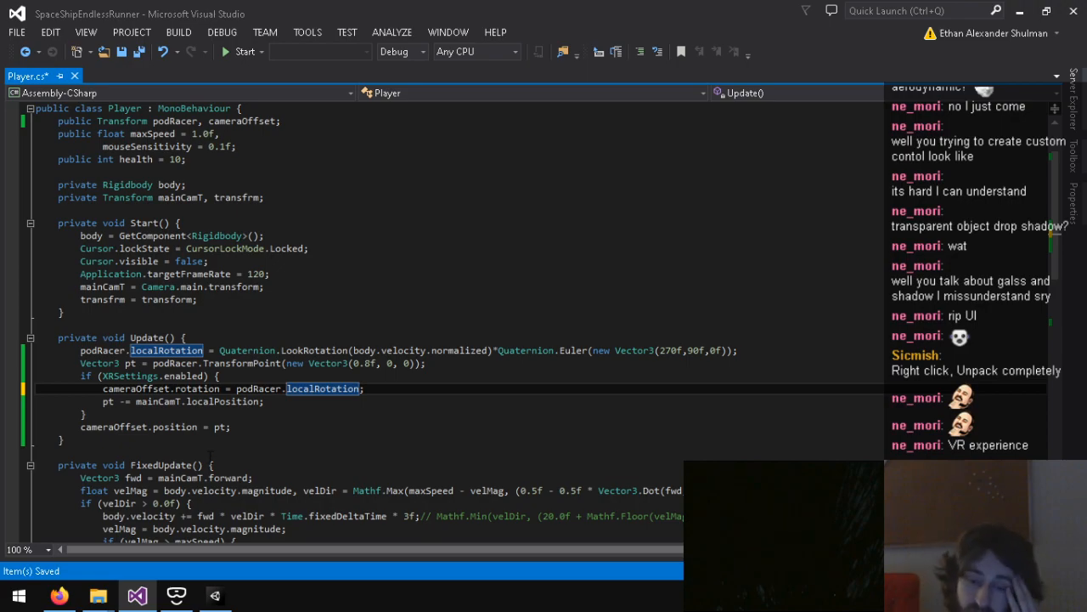
click(215, 595)
click(241, 357)
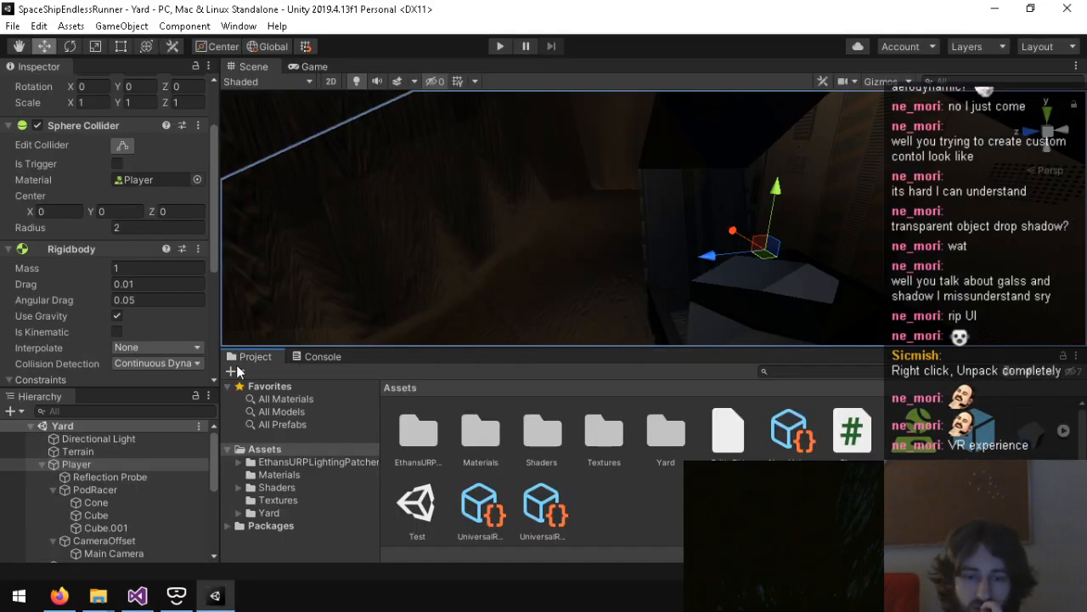
click(132, 489)
click(117, 542)
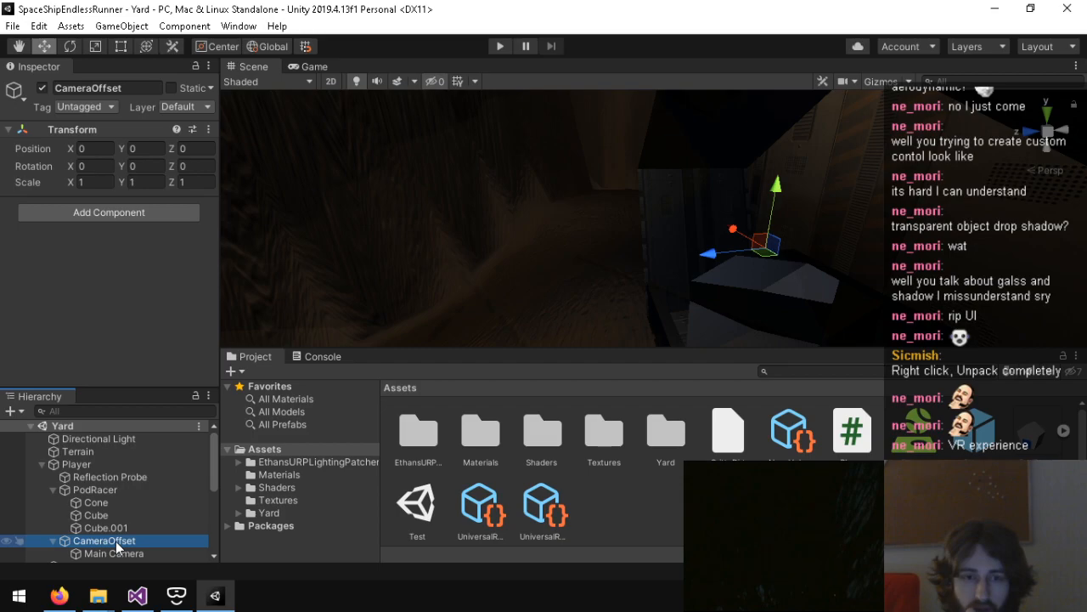
click(115, 552)
click(122, 541)
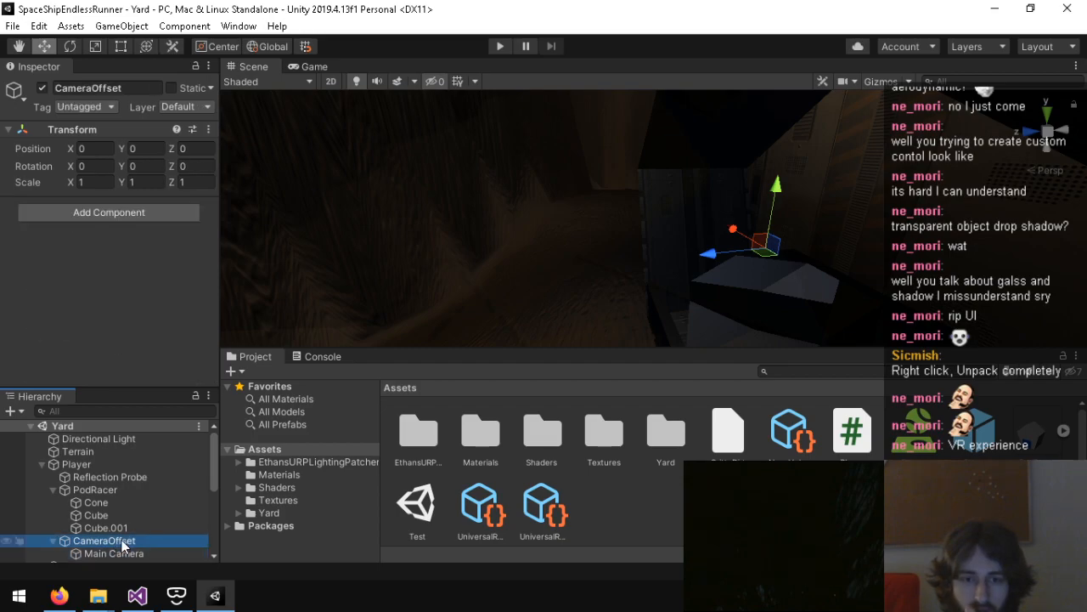
double_click(138, 490)
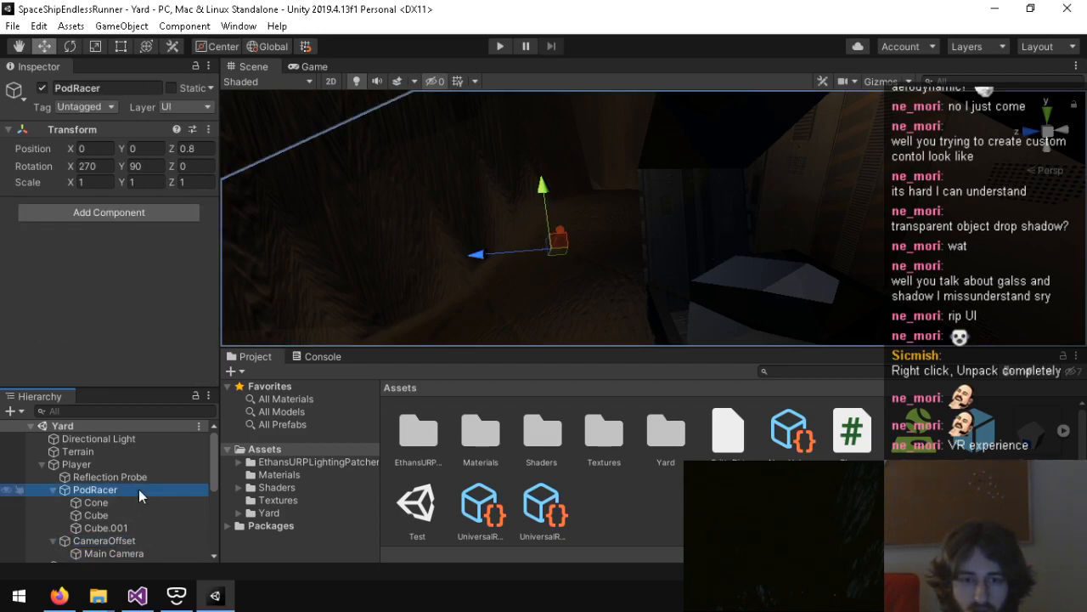
Step: In Player.cs in Visual Studio, move Quaternion.LookRotation(body.velocity.normalized) into a new Quaternion variable lrot at the start of Update()
click(148, 597)
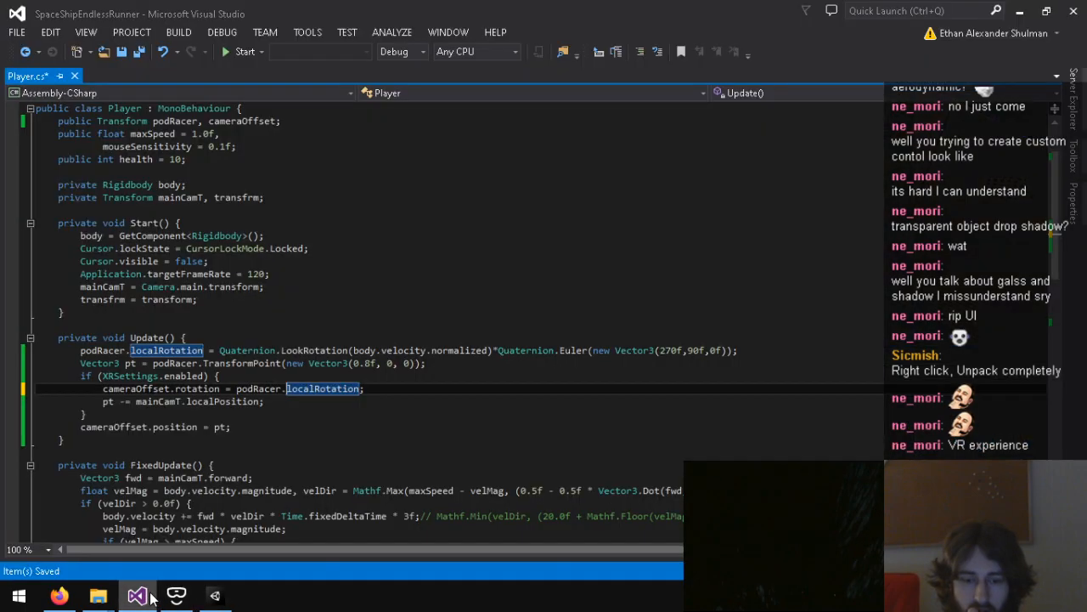
click(489, 350)
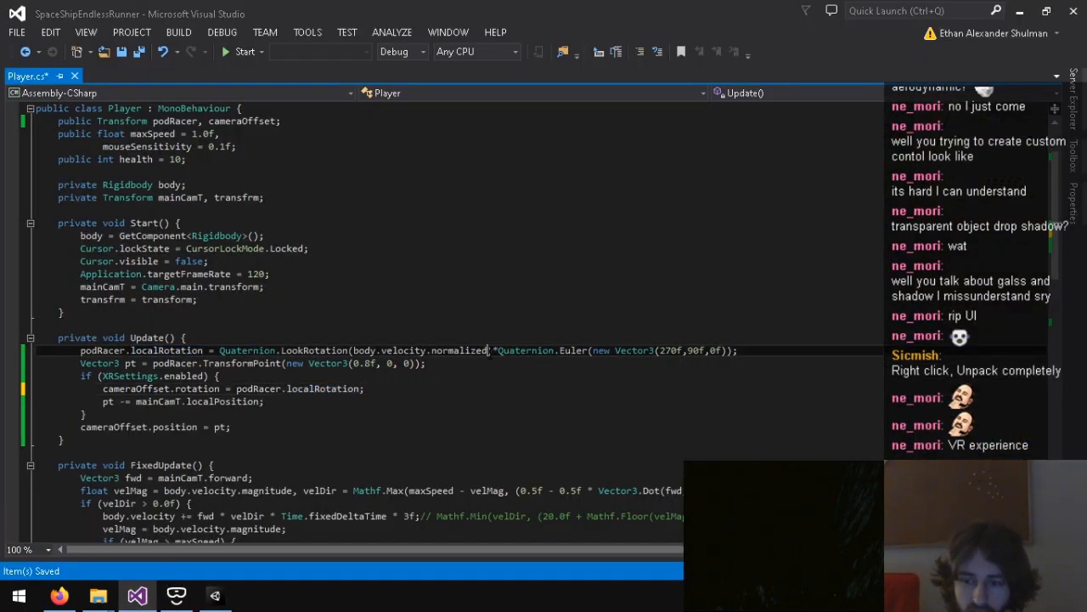
key(shift+End)
click(735, 352)
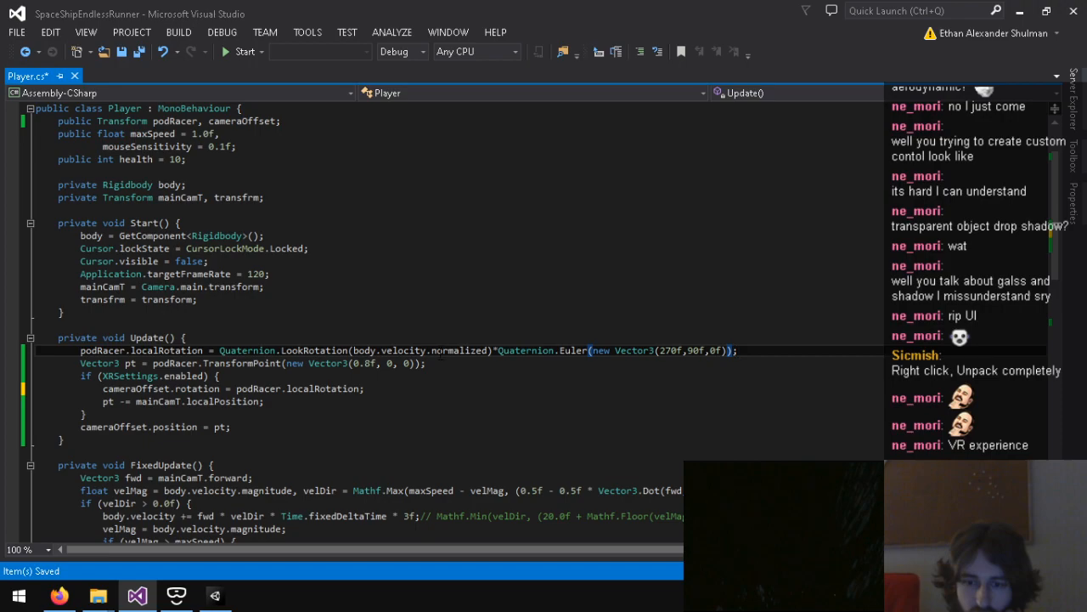
drag(493, 350, 220, 350)
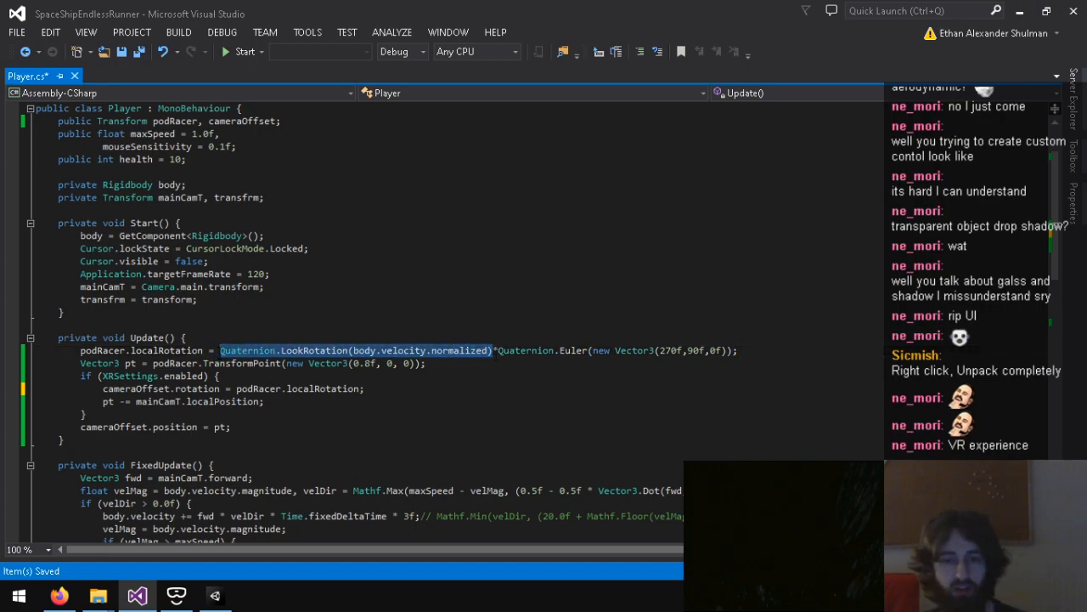
key(ctrl+x)
key(ctrl+Return)
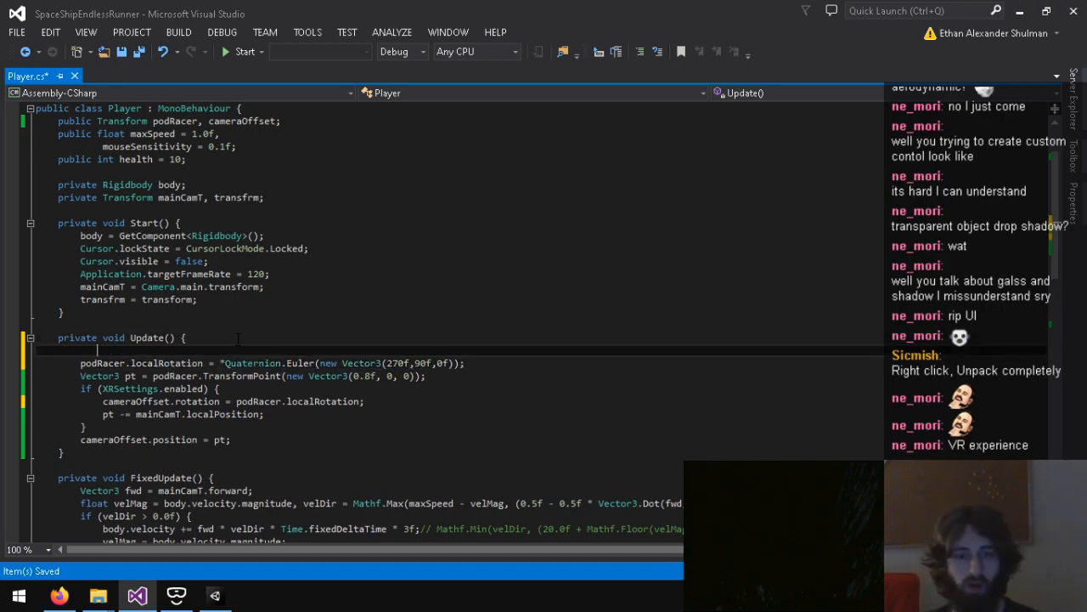
text(Quaternion lrot = Quaternion.LookRotation(body.velocity.normalized);)
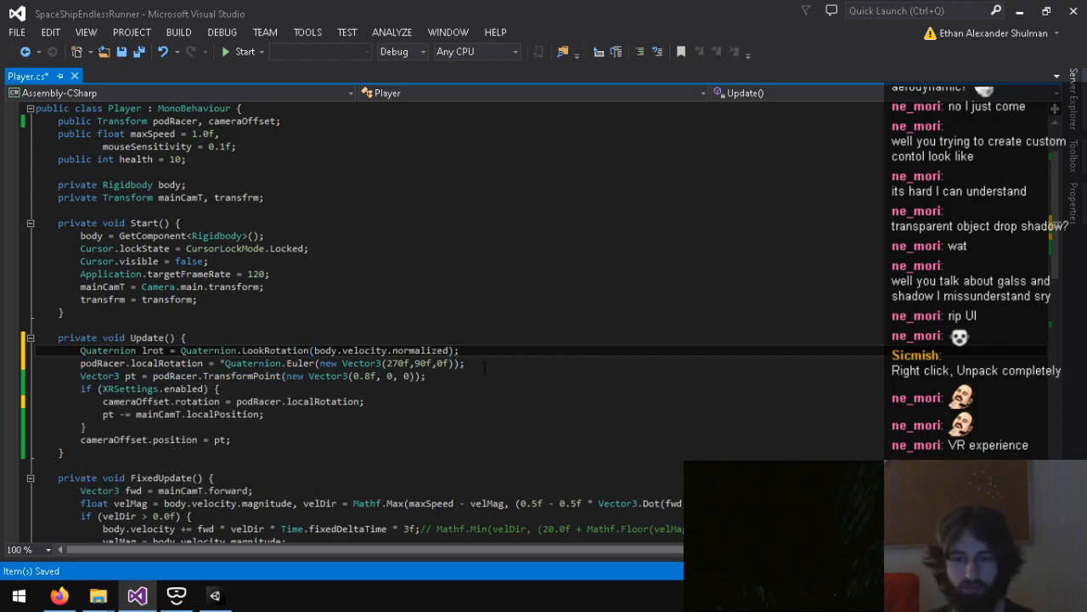
Step: Use lrot as the first factor in the podRacer.localRotation assignment and add a blank line below it
click(221, 363)
text(lrot)
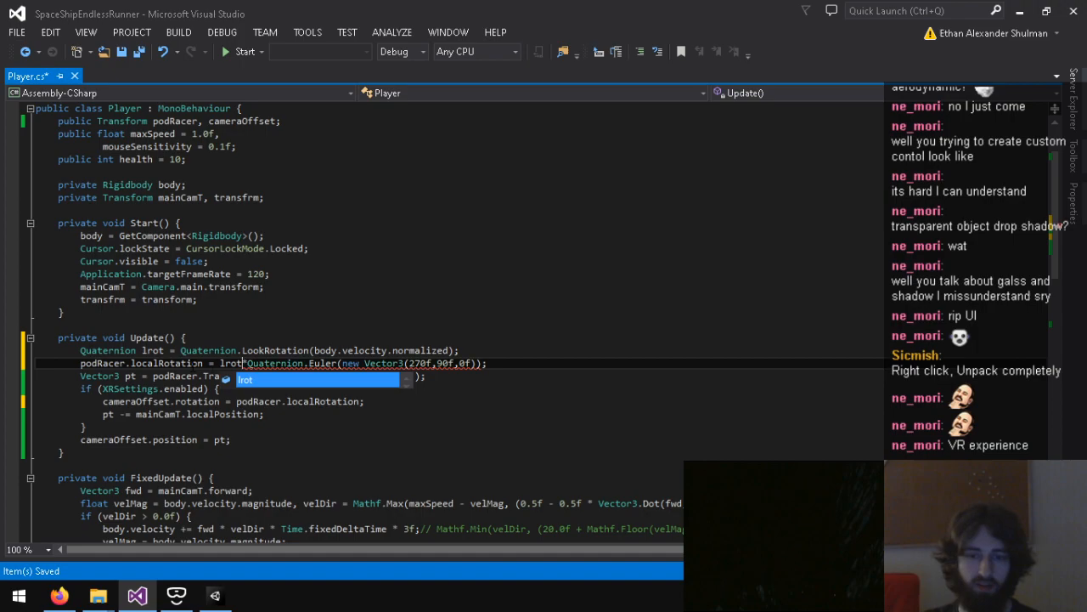
click(498, 362)
key(Return)
Step: Change the XR camera line to cameraOffset.localRotation = lrot; and save the script
drag(175, 414, 363, 414)
key(BackSpace)
text(loca)
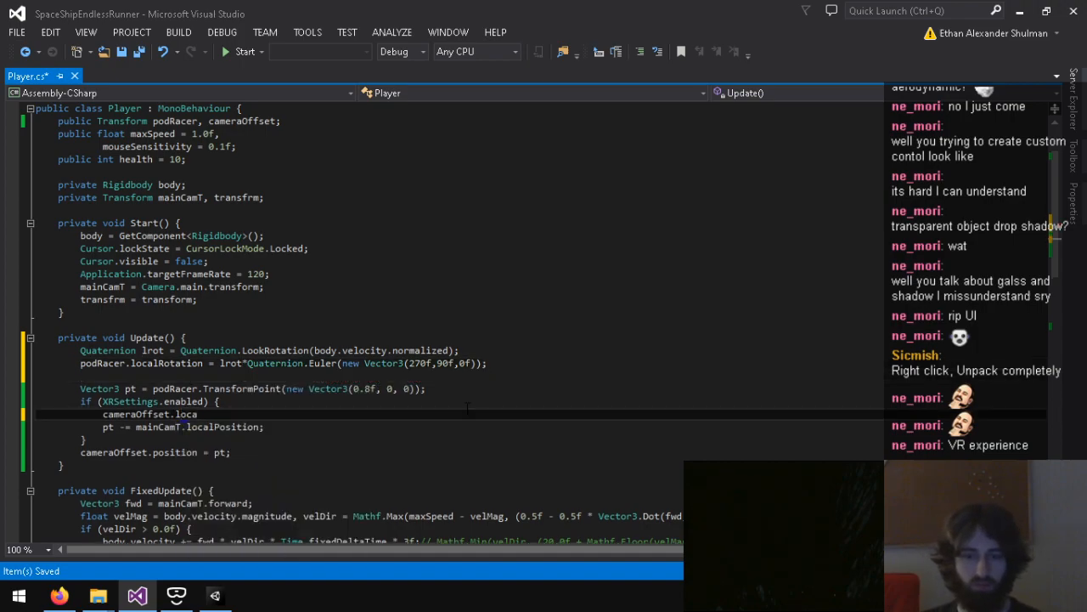
text(;)
key(ctrl+s)
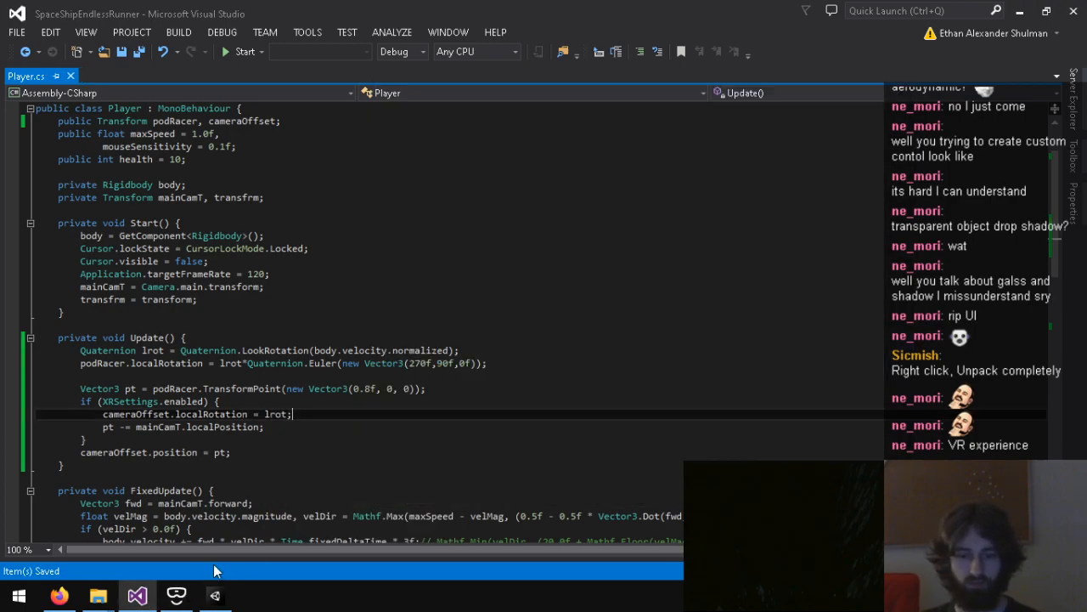
Step: Playtest the game in Unity to examine the VR camera orientation with lrot alone, and stop it
click(215, 595)
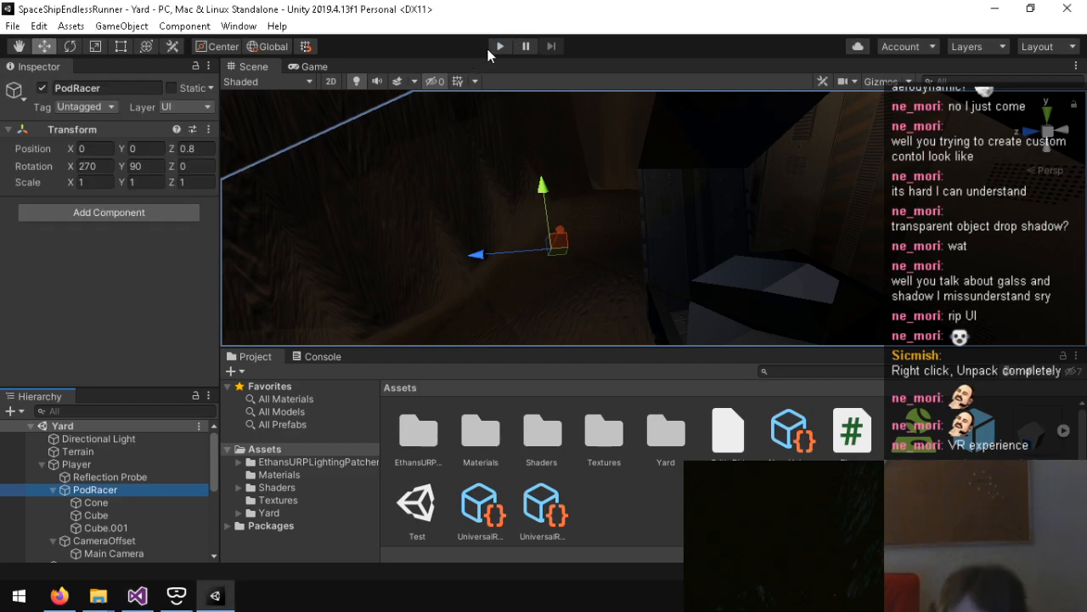
click(496, 47)
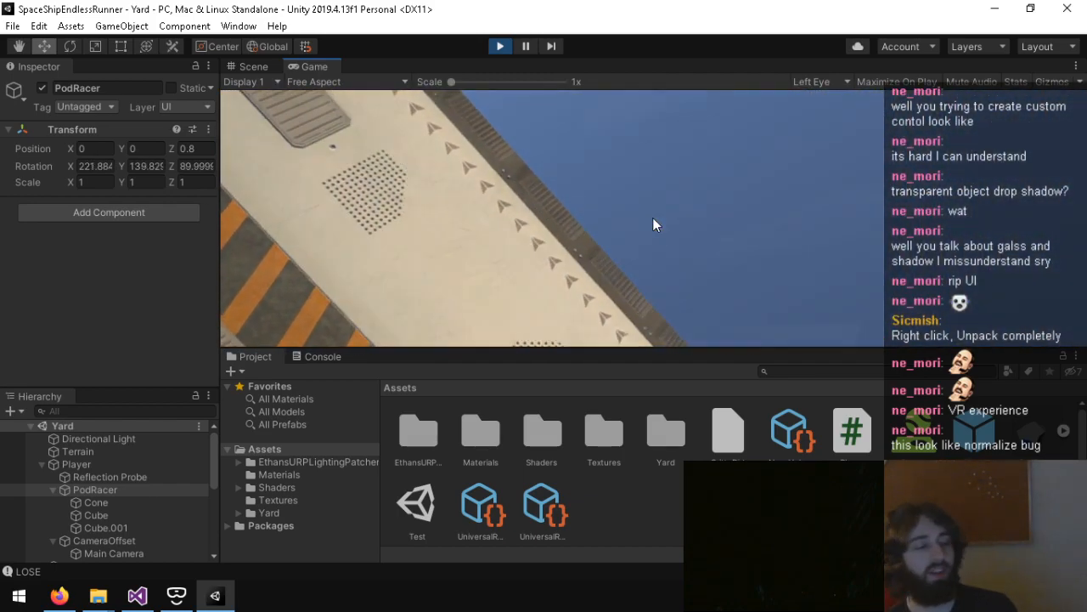
key(ctrl+p)
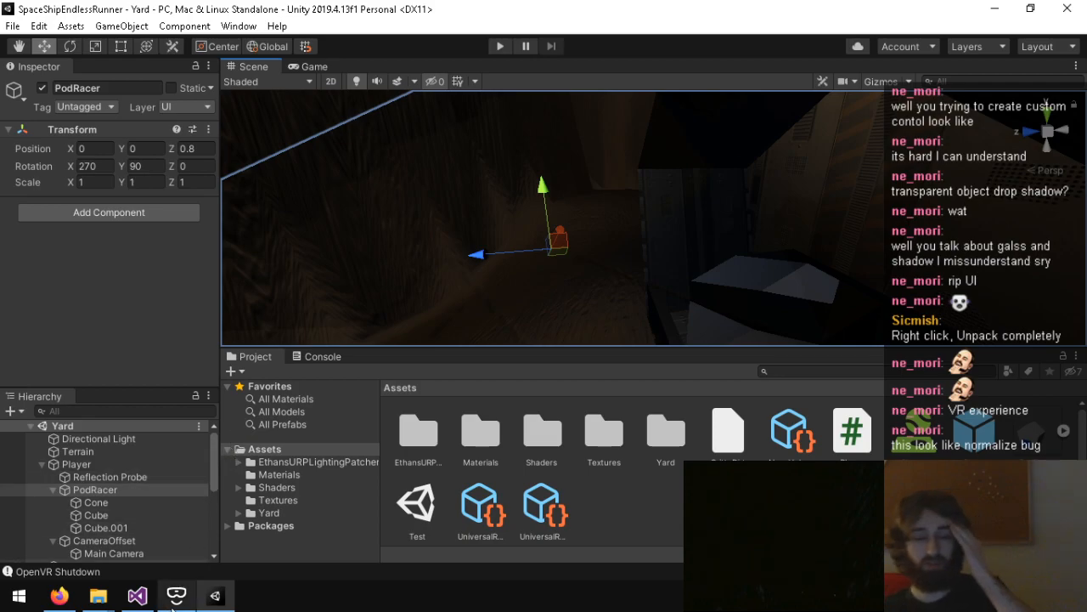
Step: In Visual Studio, multiply lrot in the cameraOffset.localRotation line by Quaternion.Euler(new Vector3(270f, 90f, 0f))
key(alt+Tab)
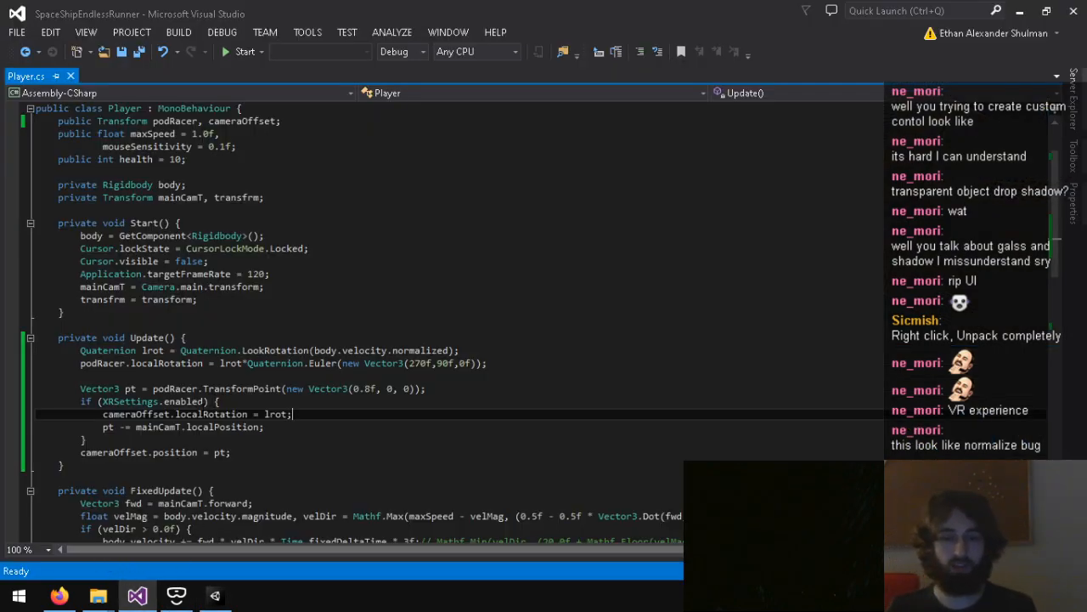
drag(243, 363, 485, 364)
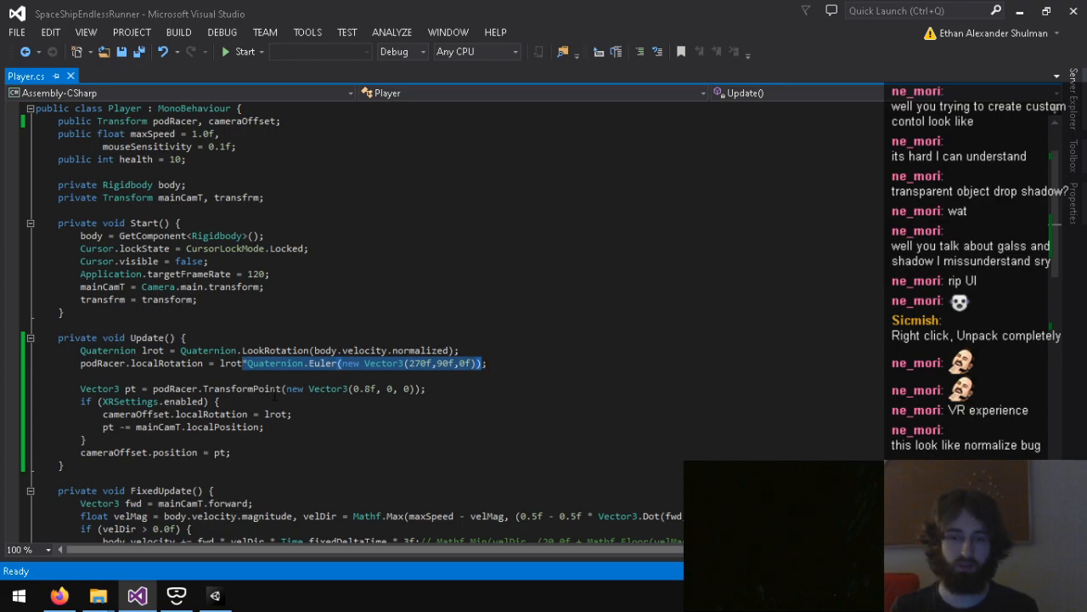
click(302, 414)
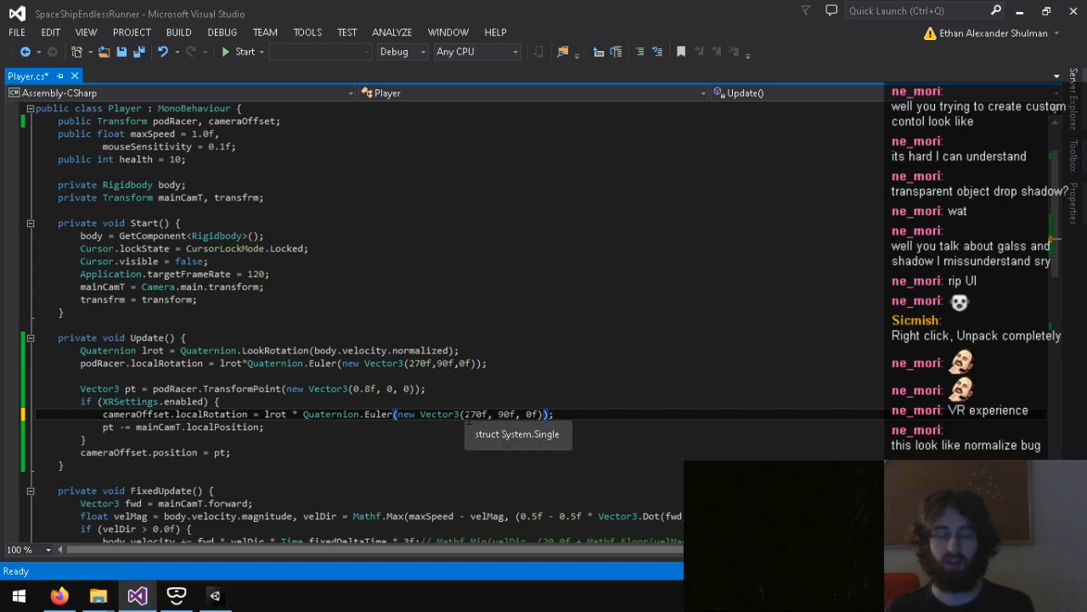
Step: Set the X angle of the camera offset's Euler rotation to 0f and save the script
click(464, 414)
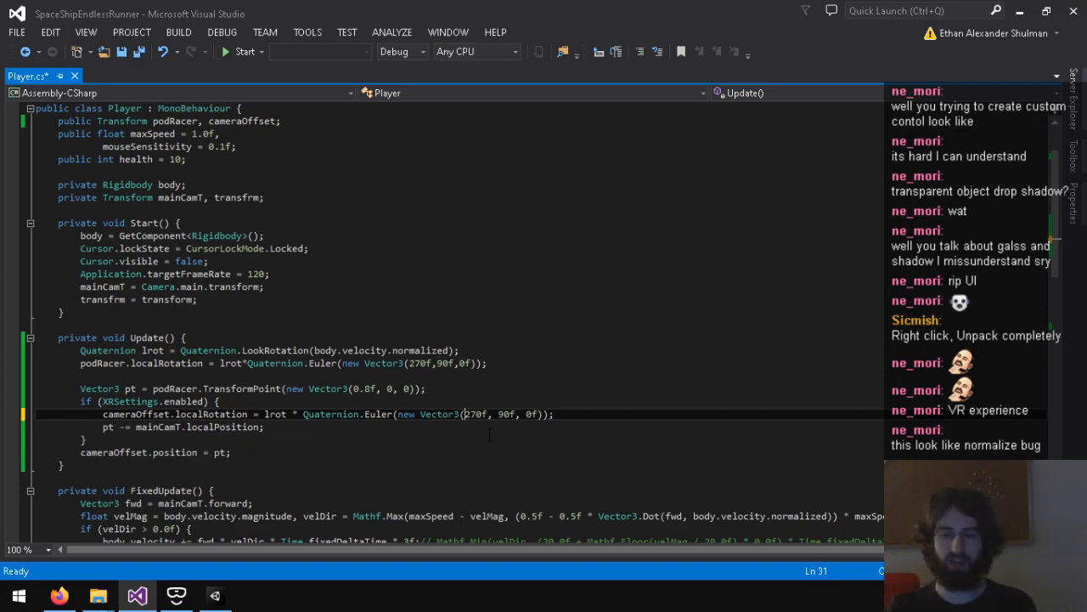
key(Delete)
key(BackSpace)
key(ctrl+s)
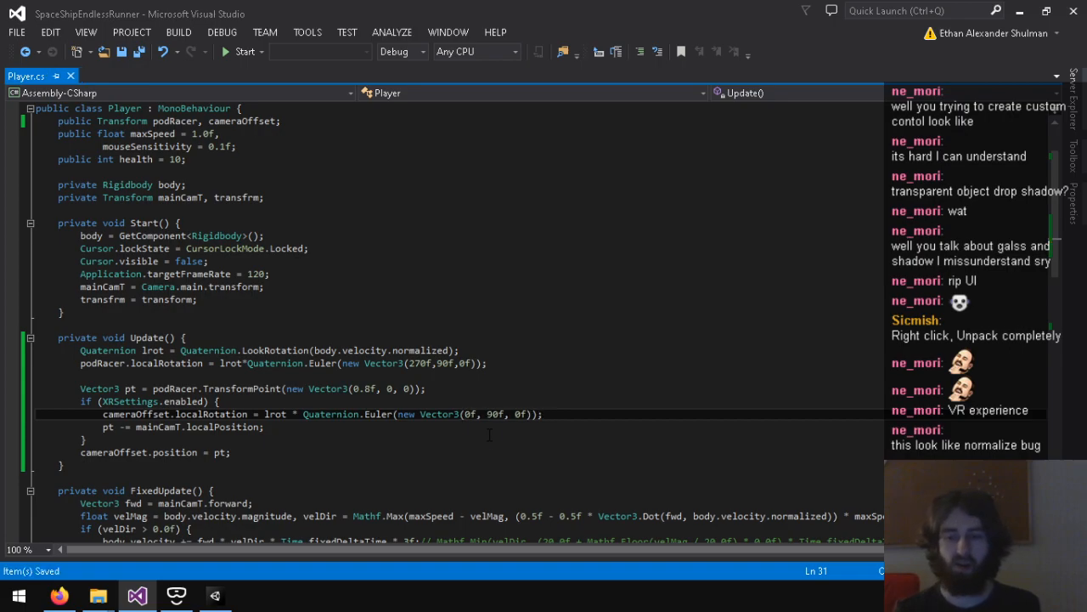
Step: Playtest the game in Unity to examine the camera orientation with the (0f, 90f, 0f) offset, and stop it
click(215, 594)
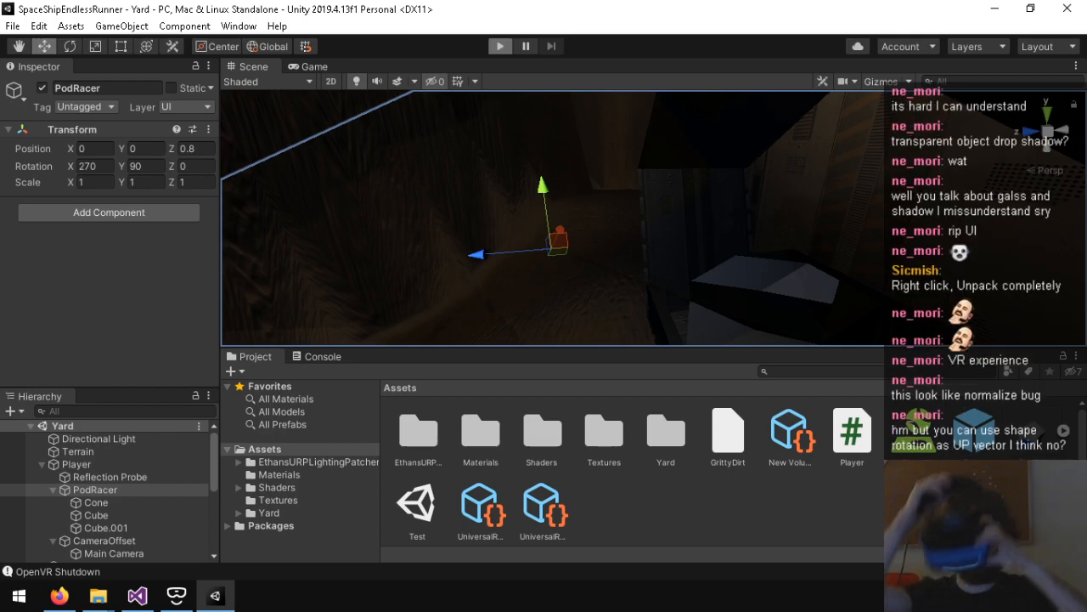
click(500, 46)
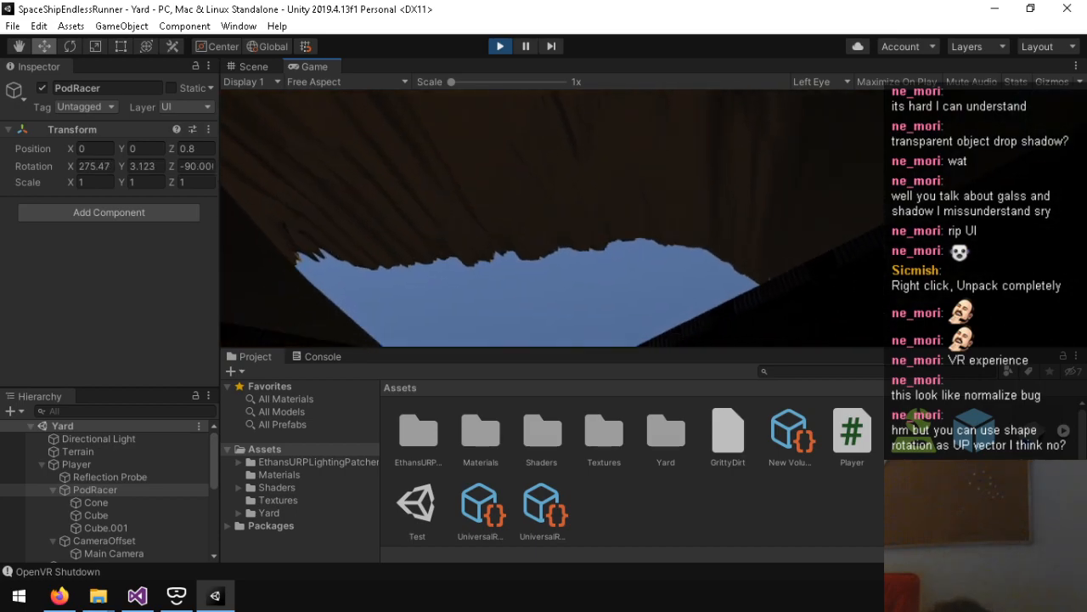
key(ctrl+p)
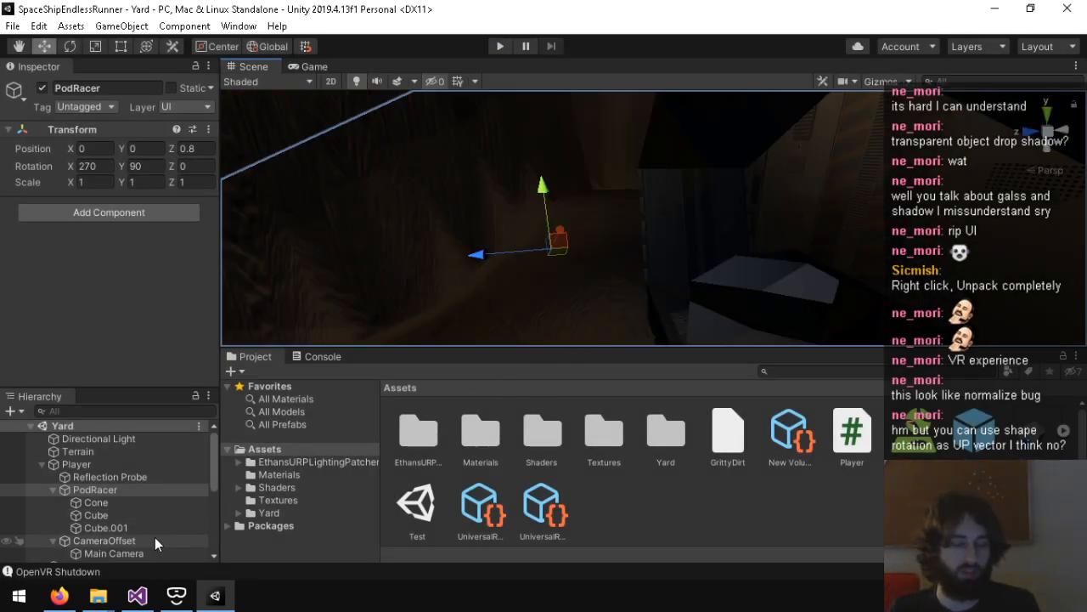
Step: In Player.cs in Visual Studio, set the Y angle of the camera offset's Euler rotation to 180f and save
click(137, 595)
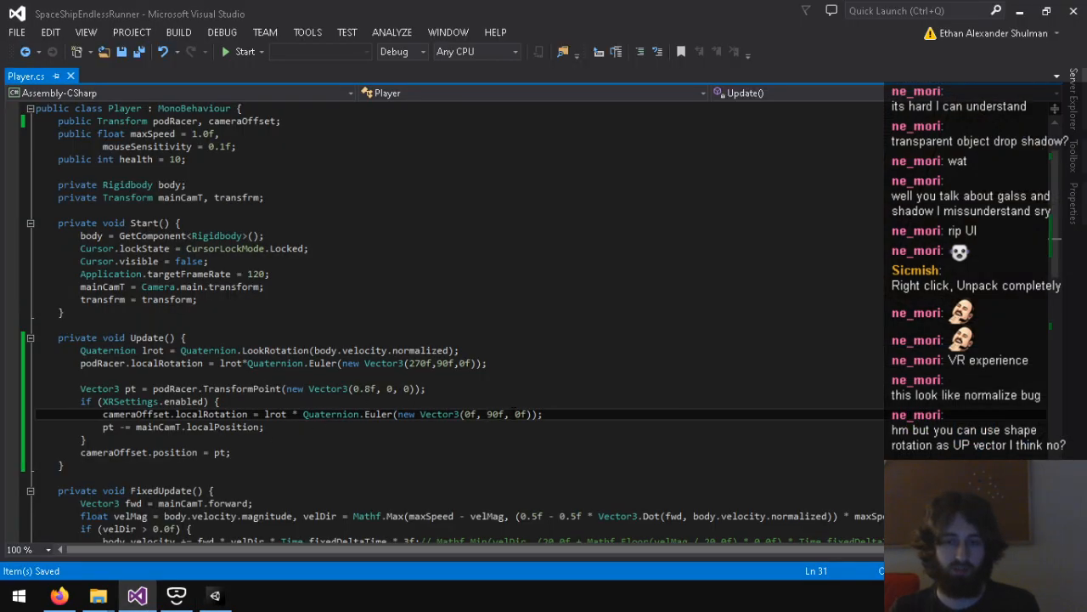
key(BackSpace)
text(18)
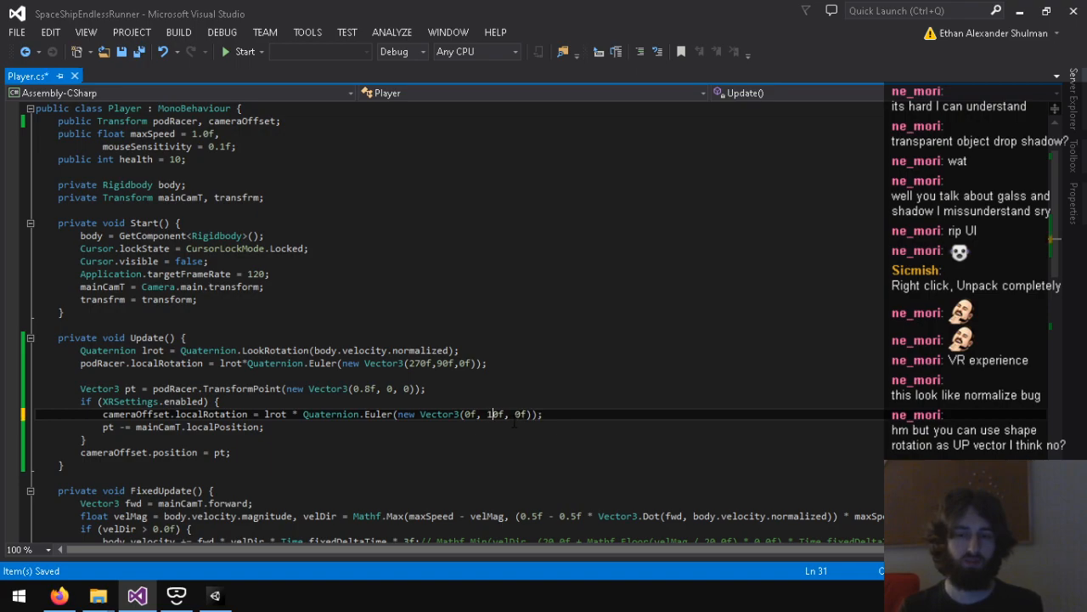
Step: Playtest the game in Unity to examine the camera orientation with the 180f Y offset, and stop it
click(215, 594)
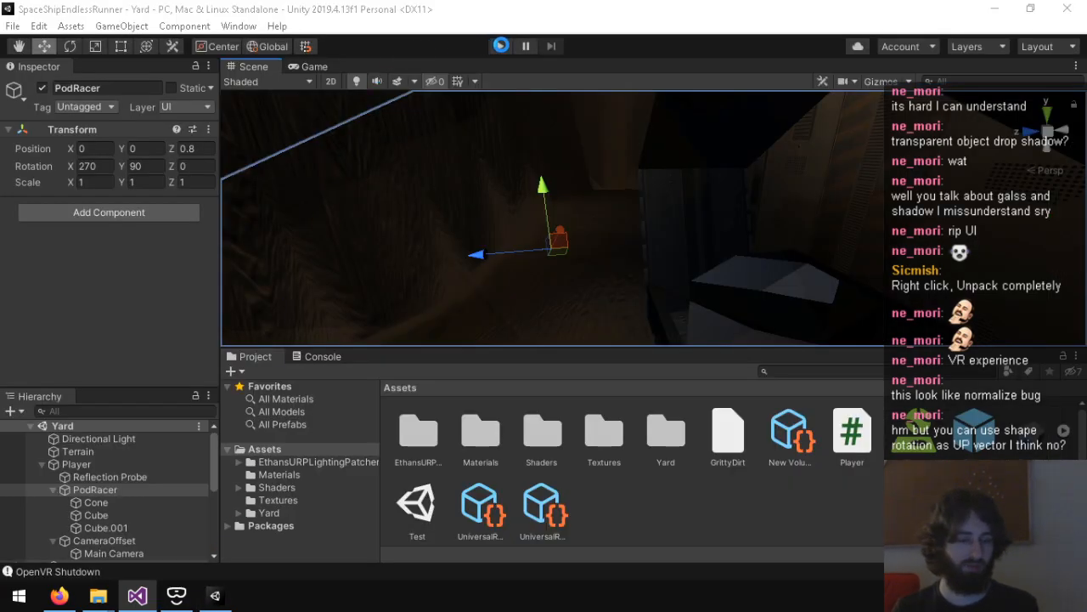
click(506, 46)
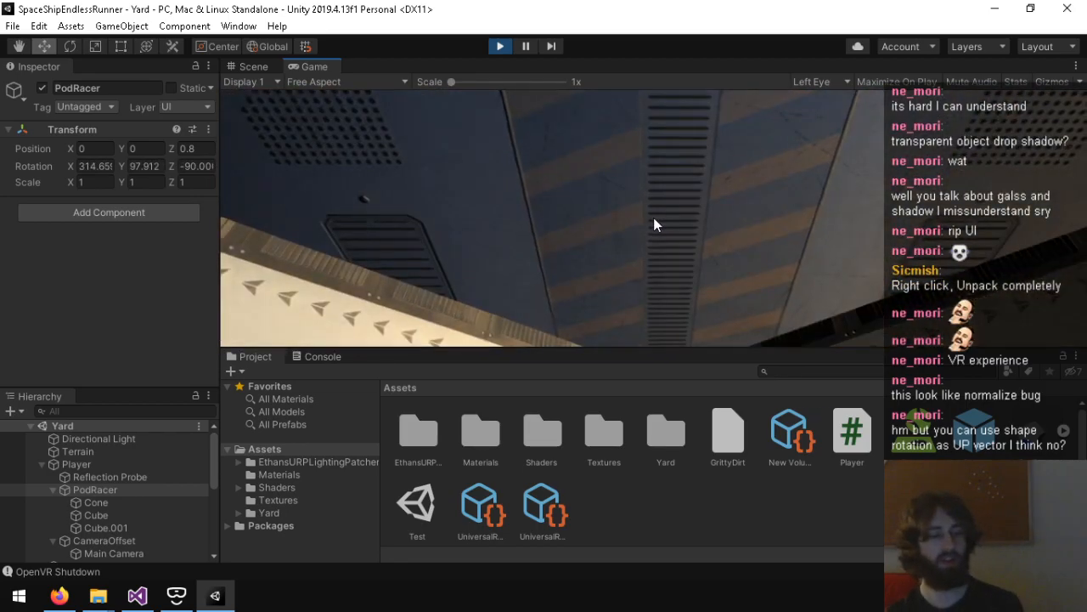
key(ctrl+p)
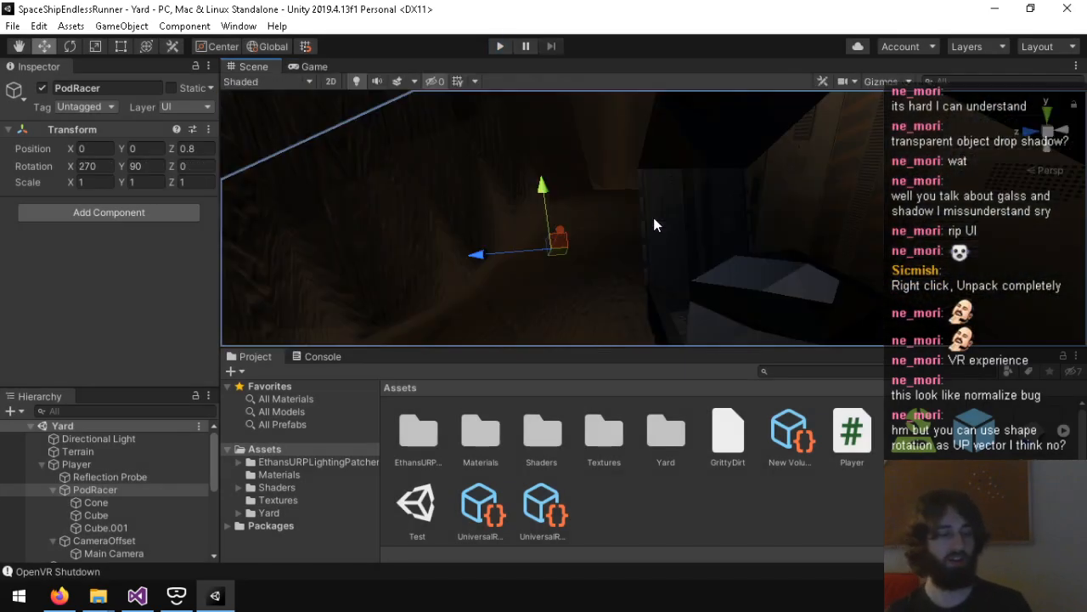
Step: In Visual Studio, set the camera offset's Euler vector to (90f, 0f, 0f) and save Player.cs
click(137, 596)
drag(298, 415, 507, 417)
click(507, 414)
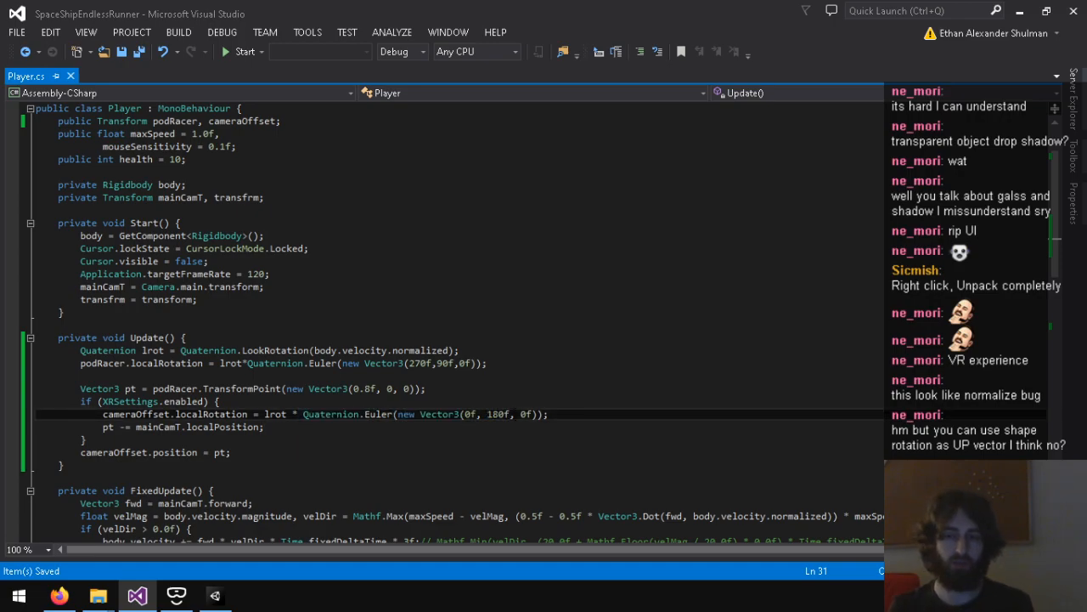
key(BackSpace)
key(Delete)
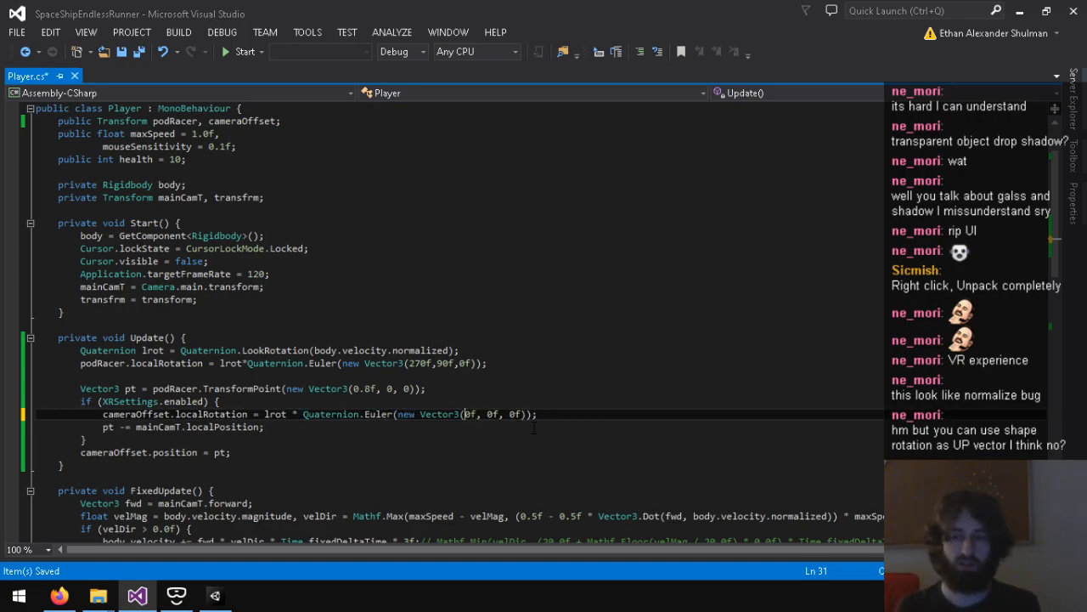
text(9)
key(ctrl+s)
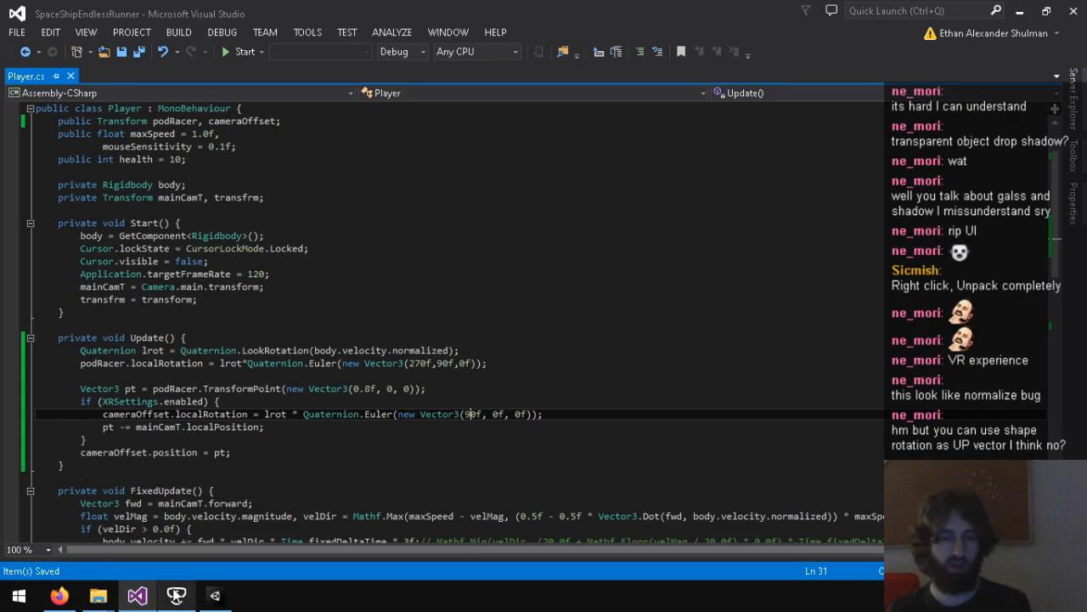
Step: Playtest the game in Unity to examine the camera orientation with the (90f, 0f, 0f) offset, and stop it
click(215, 595)
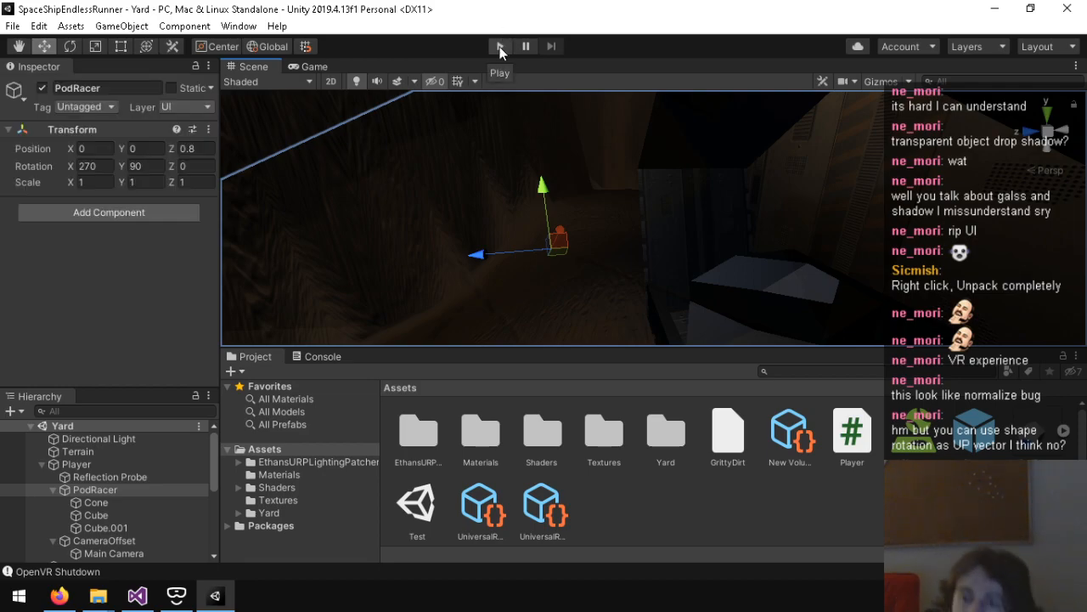
click(500, 47)
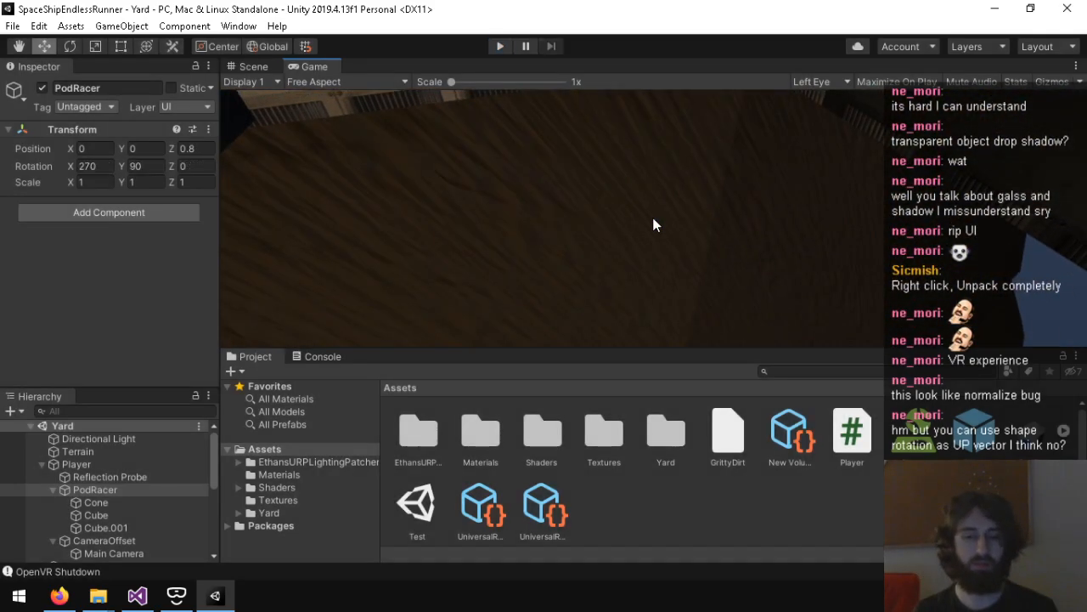
Step: In Player.cs in Visual Studio, set the camera offset's Euler vector to (0f, 0f, 90f) and save
click(139, 597)
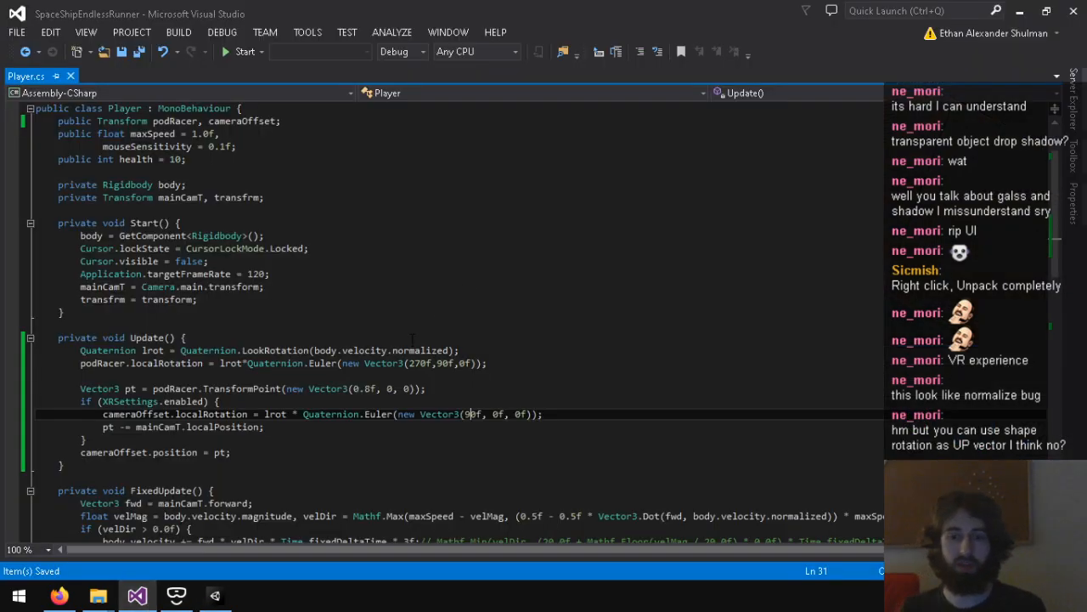
drag(294, 365, 482, 367)
click(482, 367)
click(470, 414)
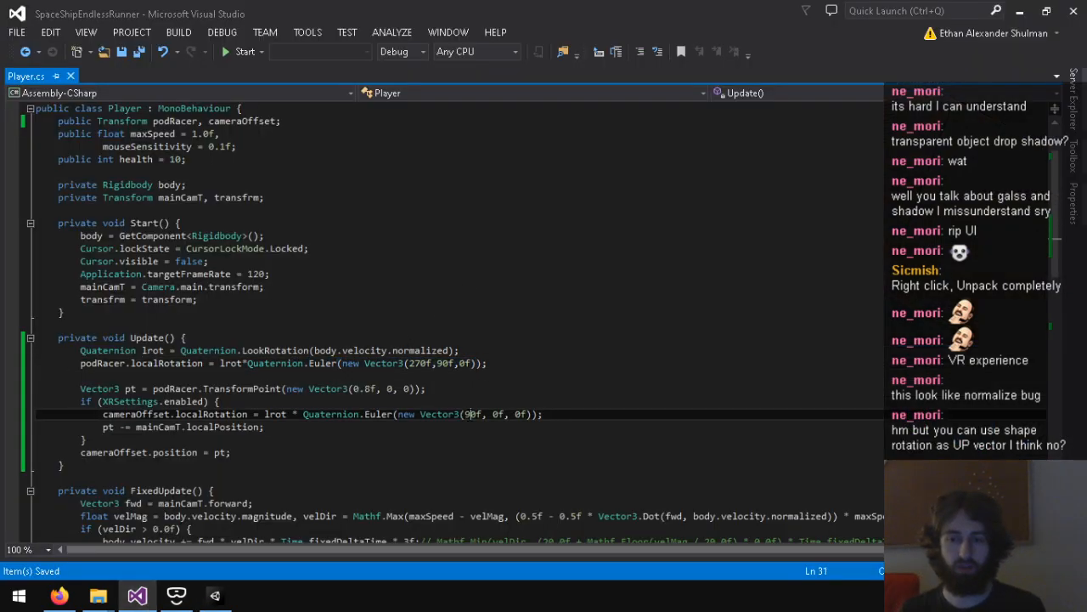
key(BackSpace)
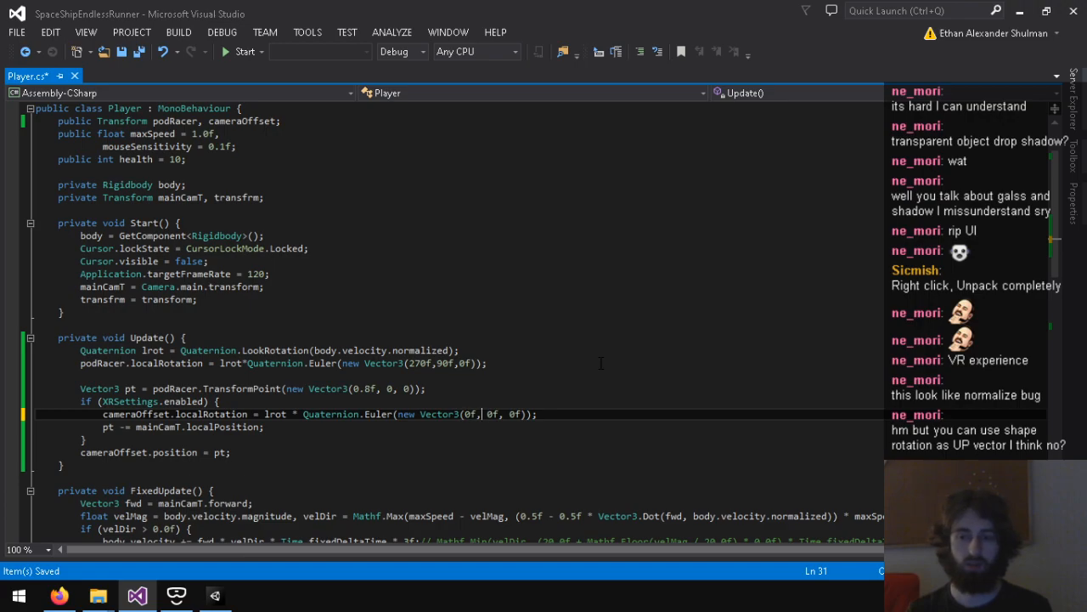
text(27)
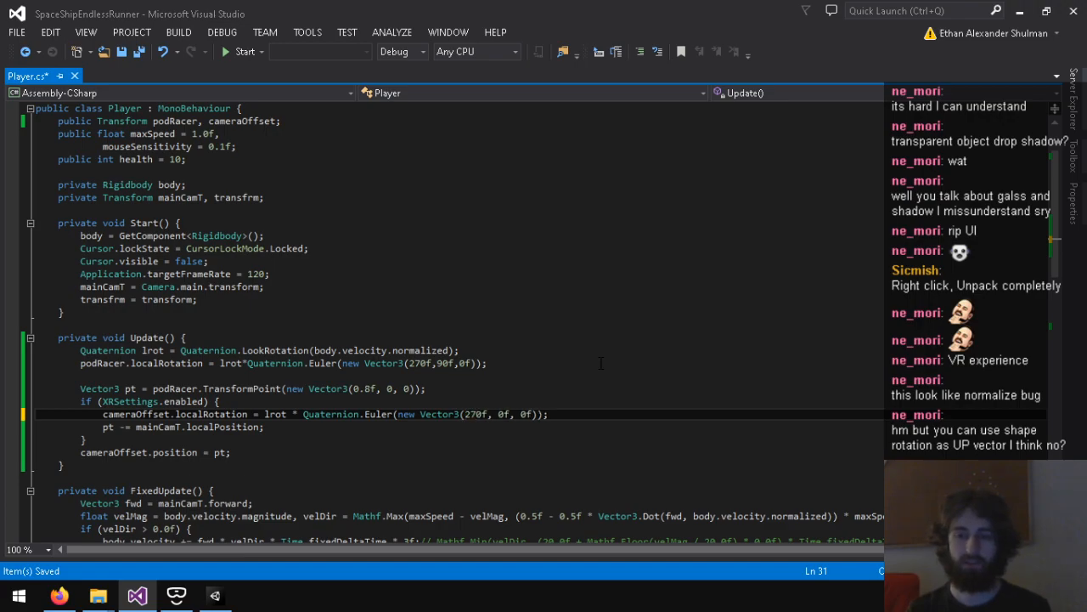
key(ctrl+z)
key(ctrl+z)
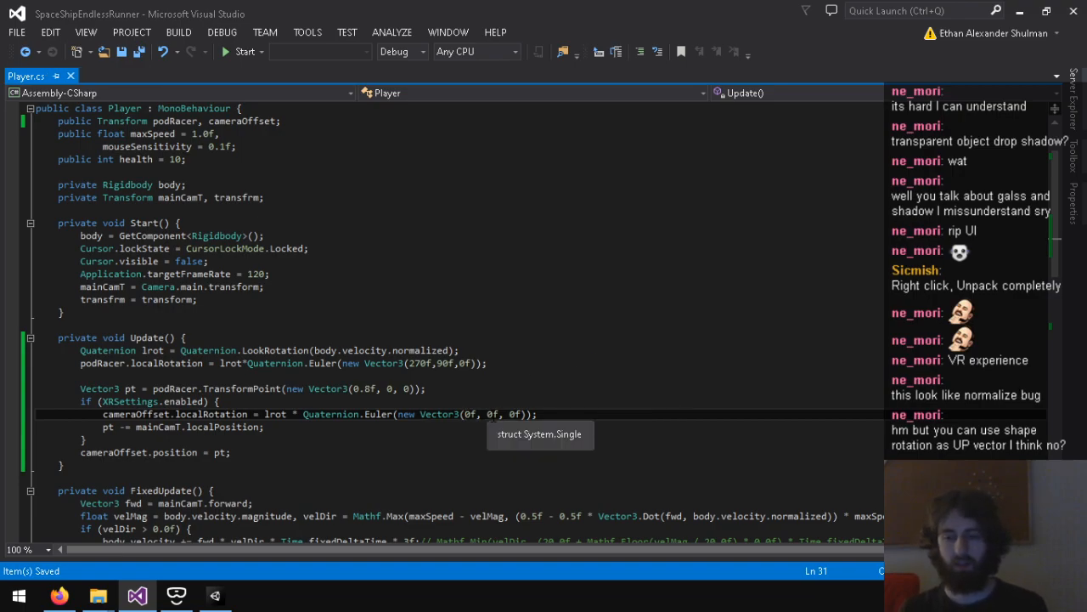
click(511, 414)
text(98)
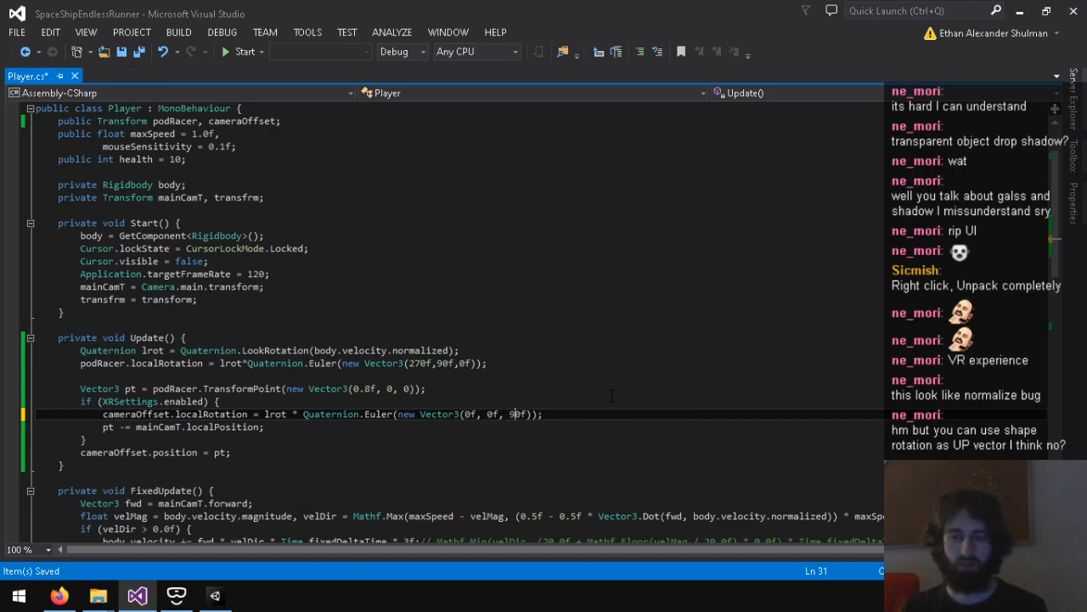
key(ctrl+s)
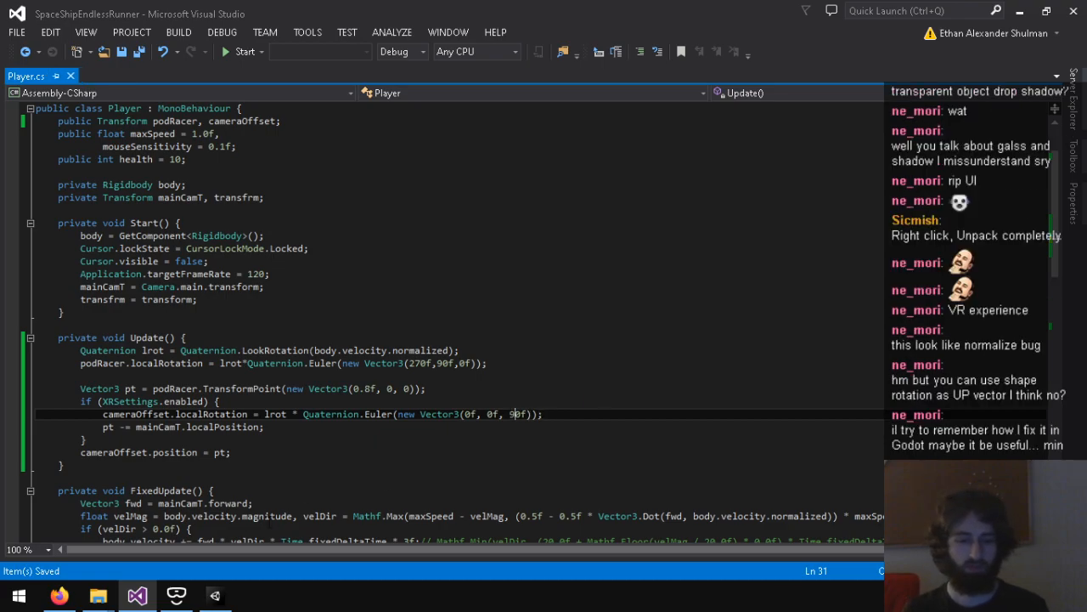
Step: Playtest the game in Unity to examine the camera orientation with the (0f, 0f, 90f) offset, and stop it
click(215, 594)
click(502, 46)
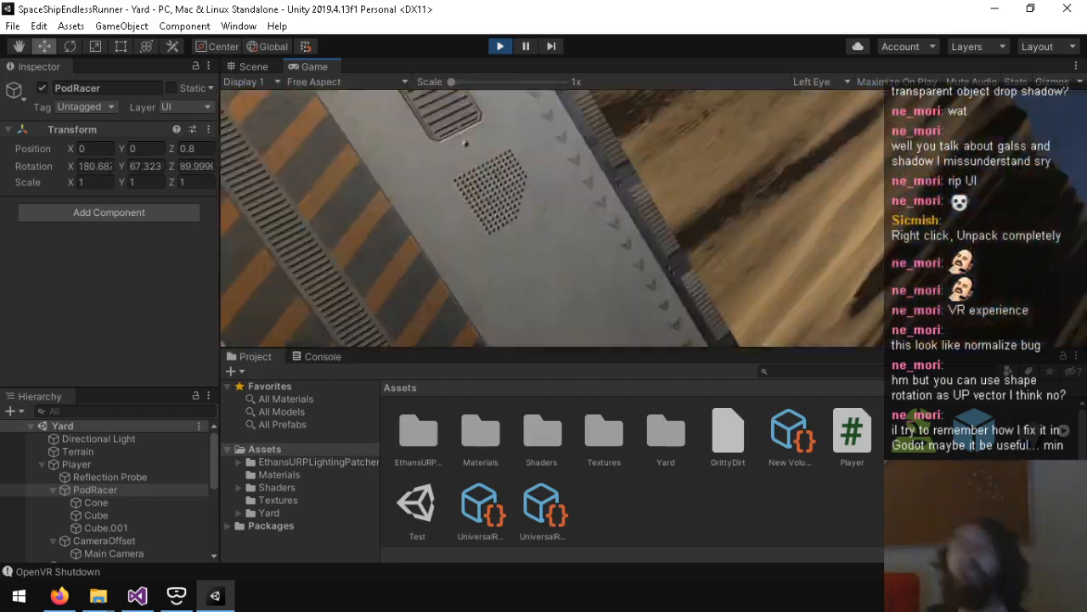
key(ctrl+p)
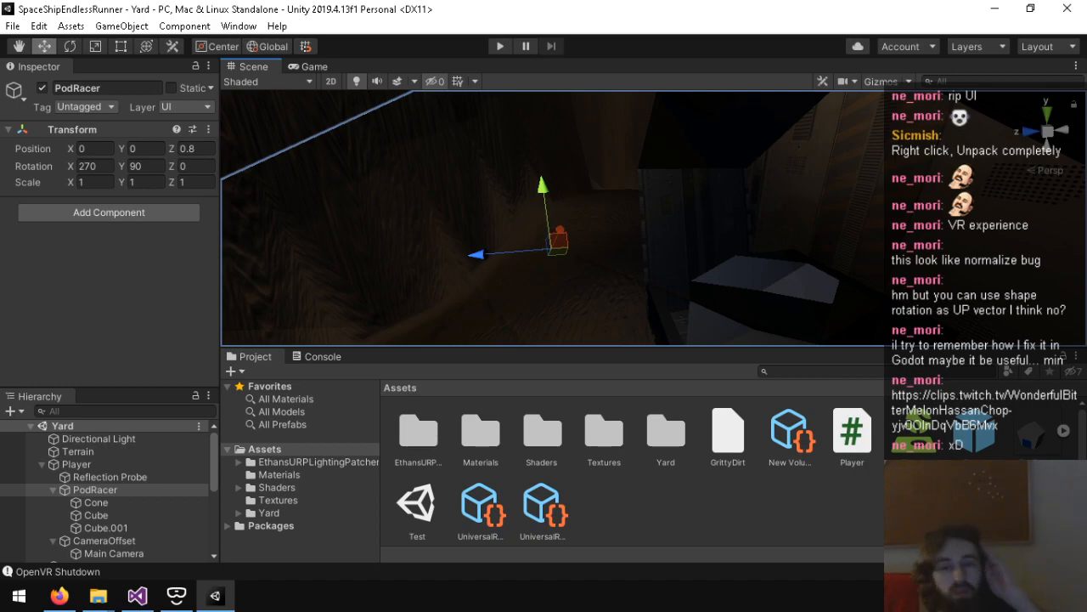
click(119, 574)
click(255, 357)
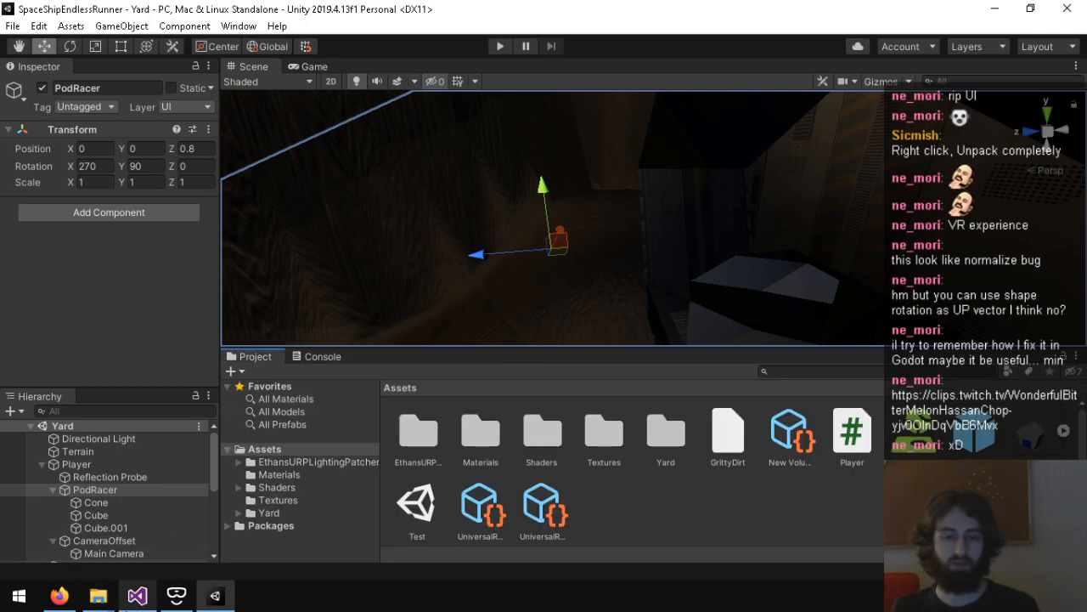
Step: Return to Player.cs in Visual Studio, set the camera offset's Euler vector to (90f, 0f, 90f), and save
click(137, 595)
click(60, 596)
click(59, 596)
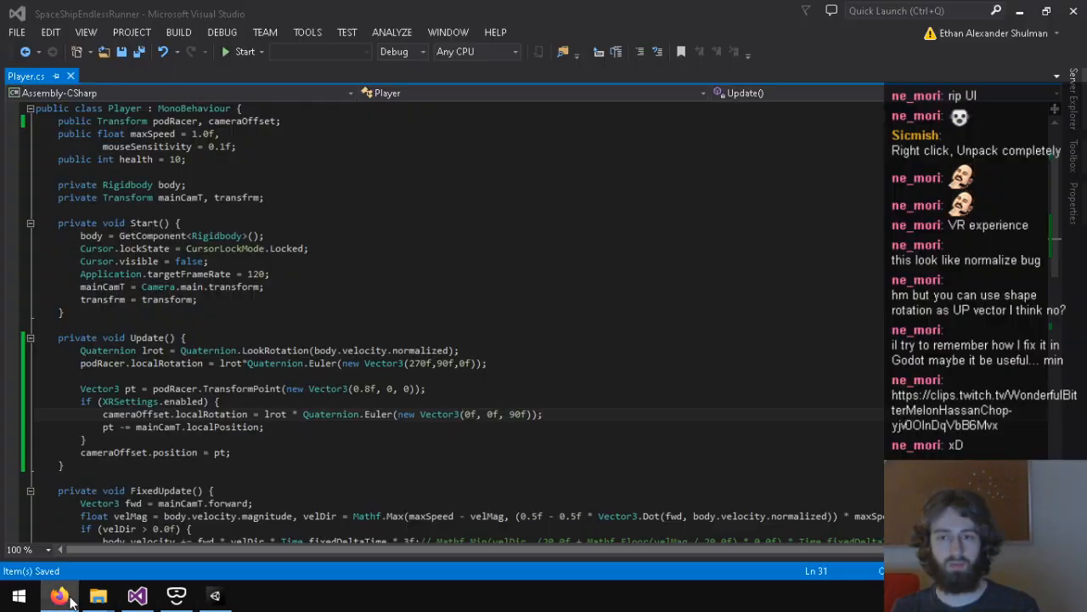
click(513, 414)
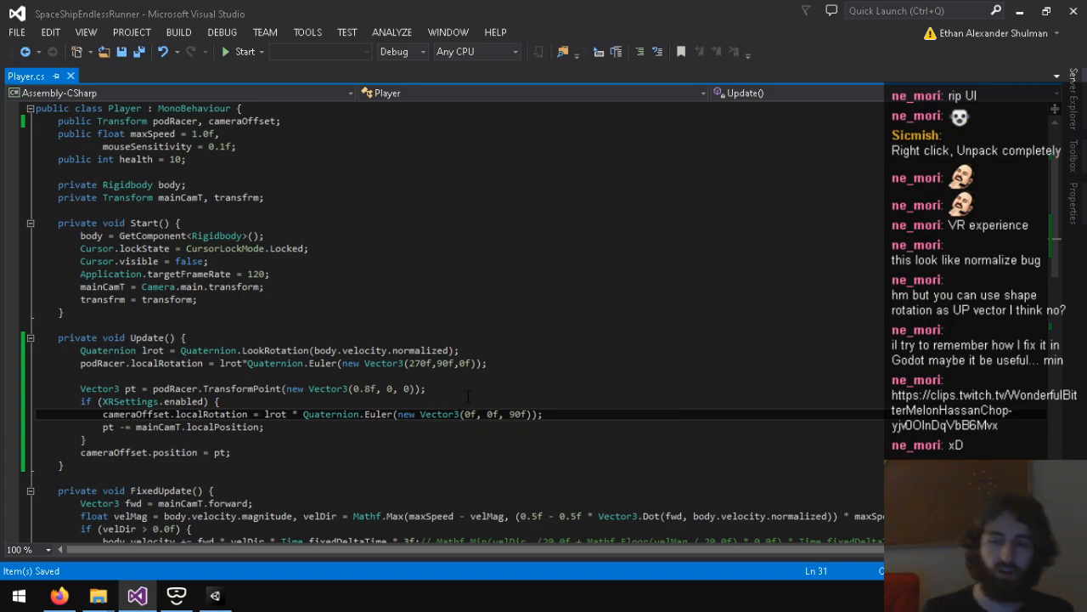
key(BackSpace)
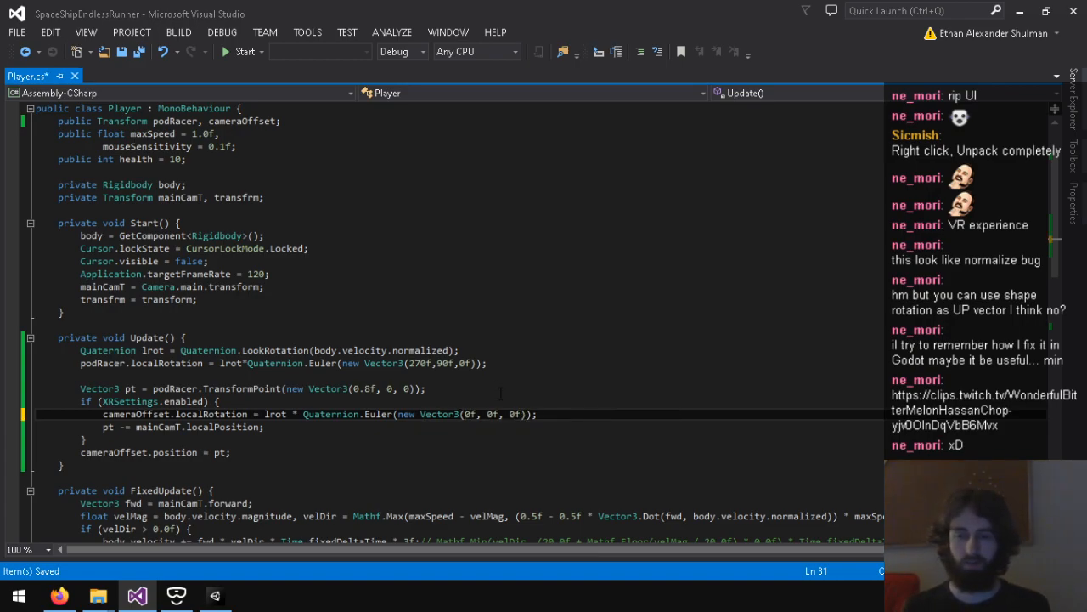
text(9)
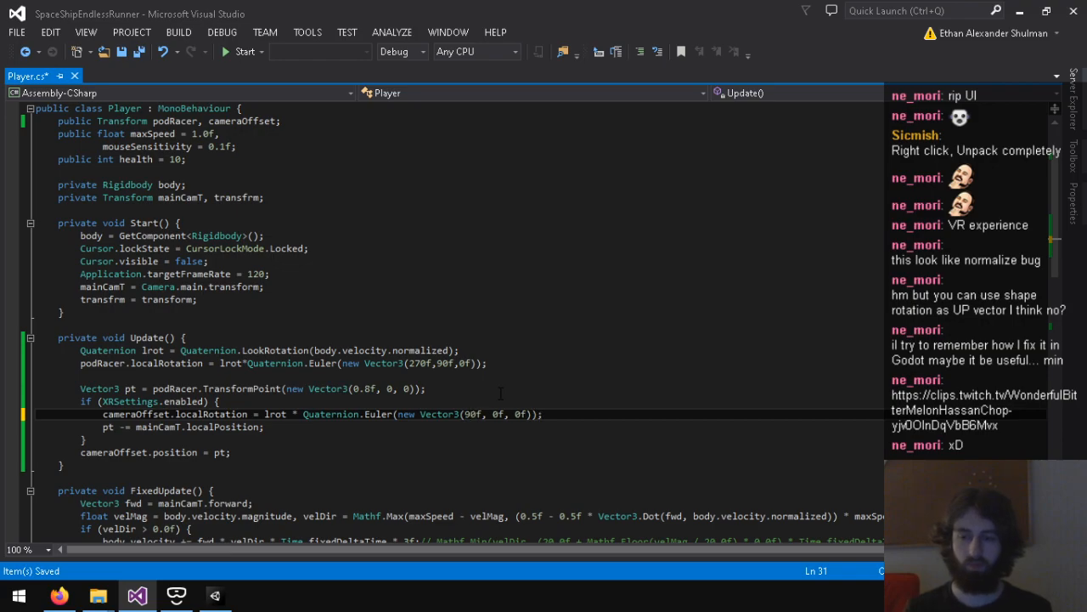
text(9)
key(ctrl+s)
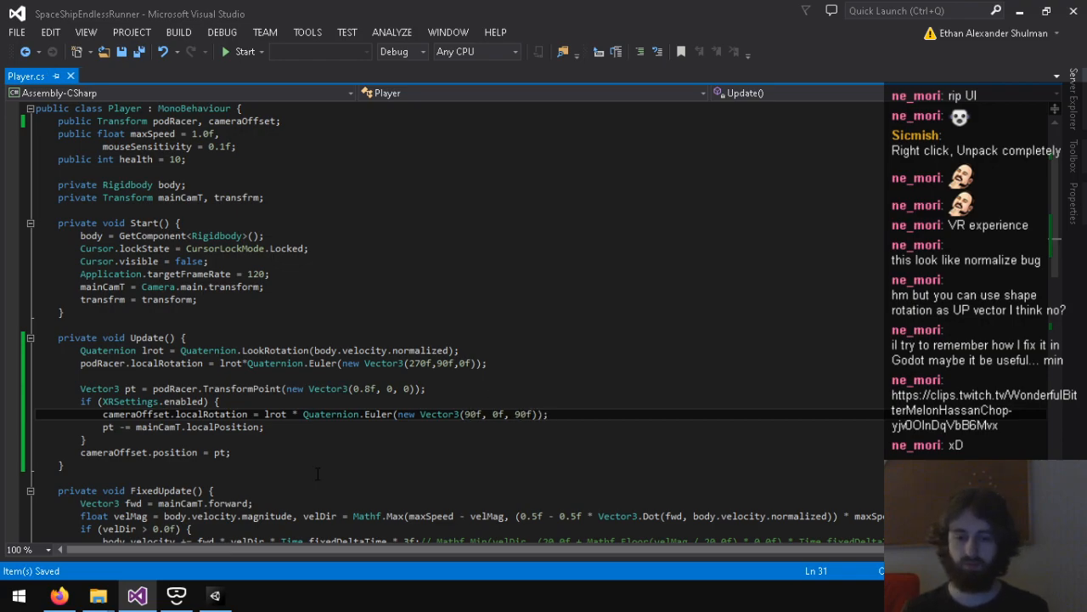
Step: Playtest the game in Unity to examine the camera orientation with the (90f, 0f, 90f) offset, and stop it
click(215, 594)
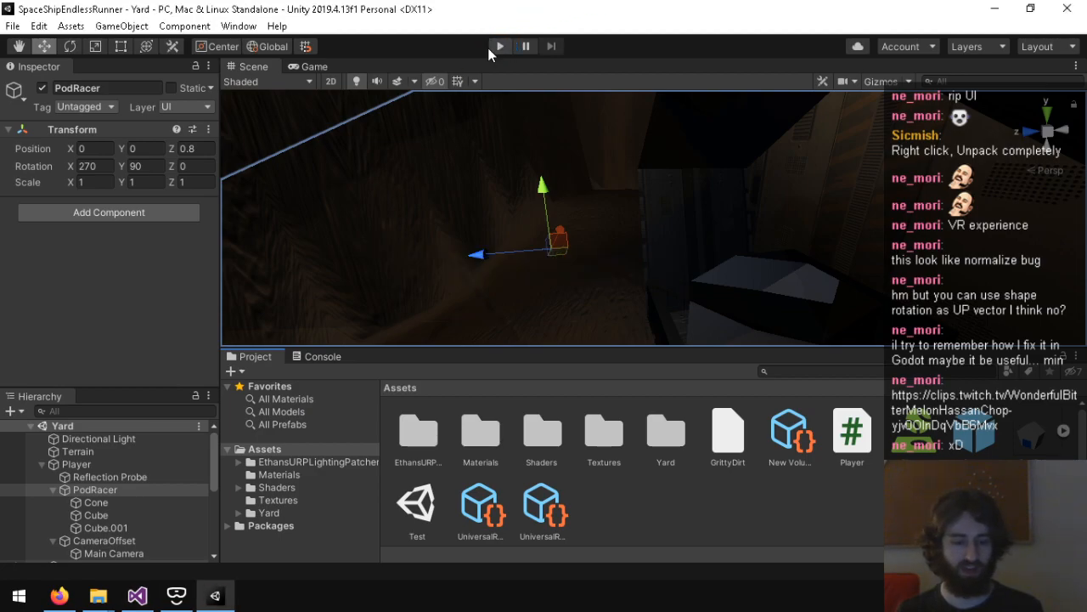
click(495, 47)
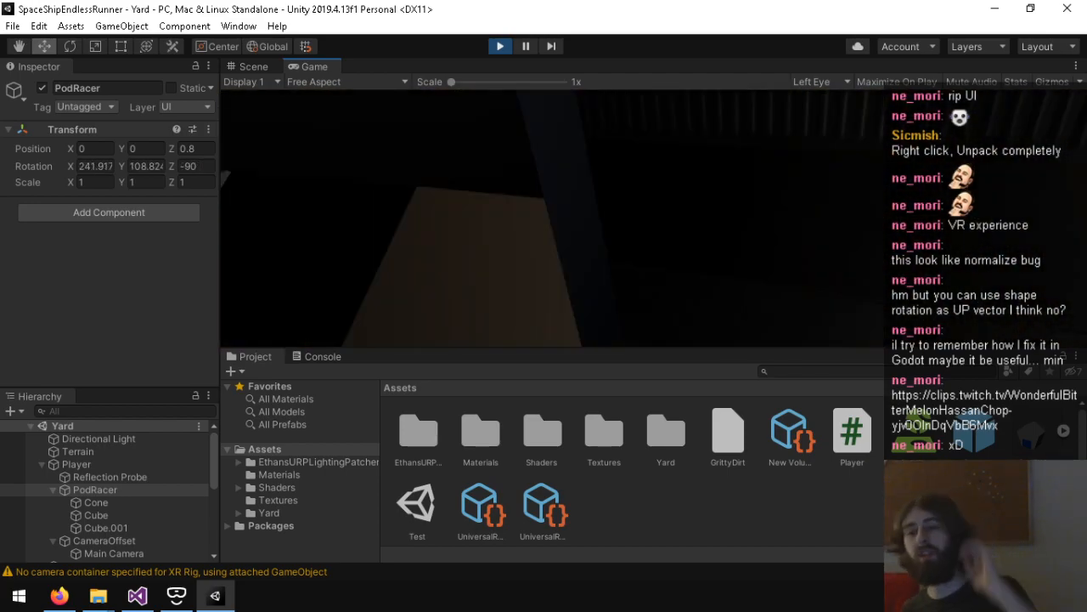
key(ctrl+p)
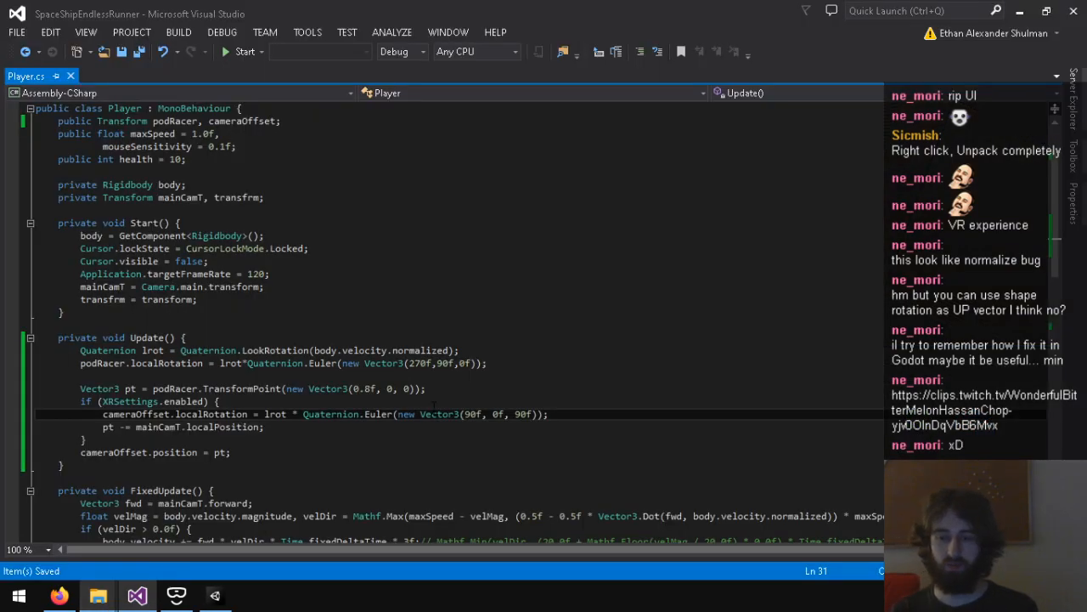
Step: Set the Z angle of the camera offset's Euler rotation to 180f in Player.cs and save
key(BackSpace)
key(ctrl+s)
Step: Playtest the game in Unity to examine the camera orientation with the (90f, 0f, 180f) offset
key(alt+Tab)
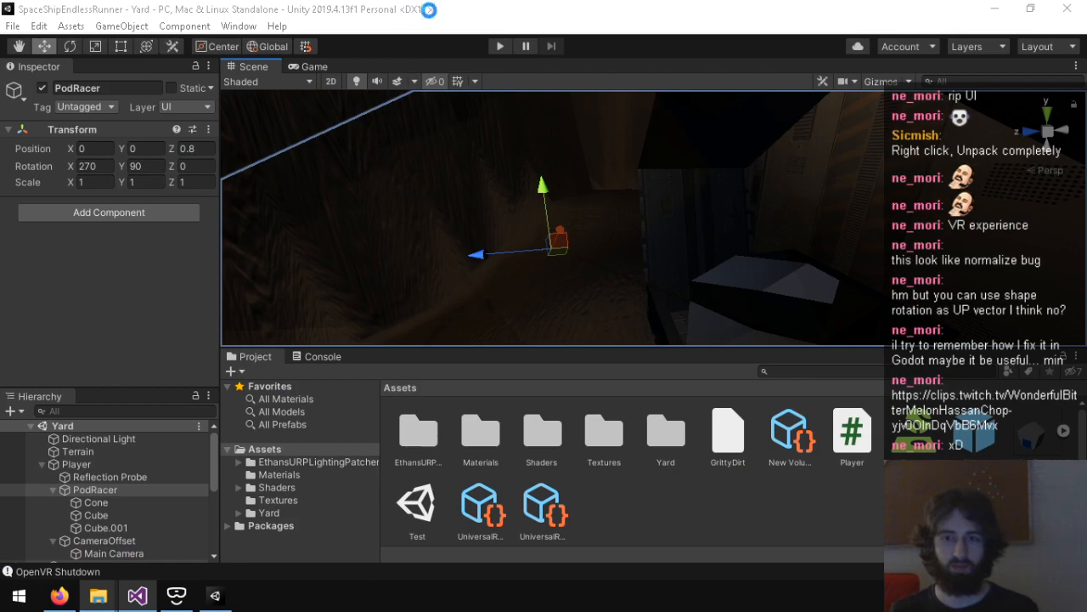
click(499, 46)
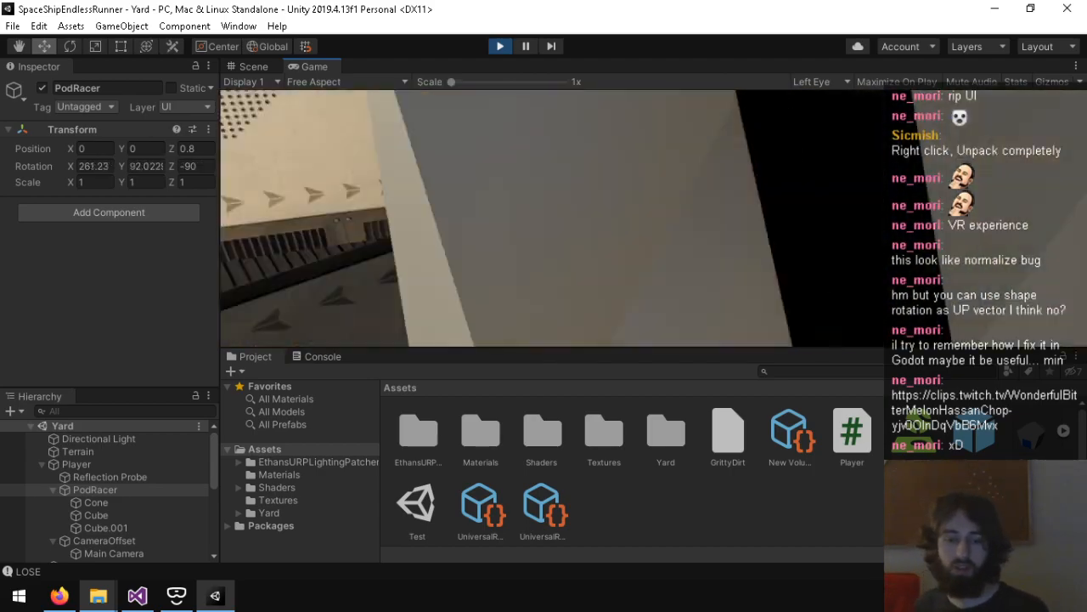
key(super)
Step: In Player.cs in Visual Studio, reset the camera offset's Euler vector to (0f, 0f, 0f) and save
click(139, 595)
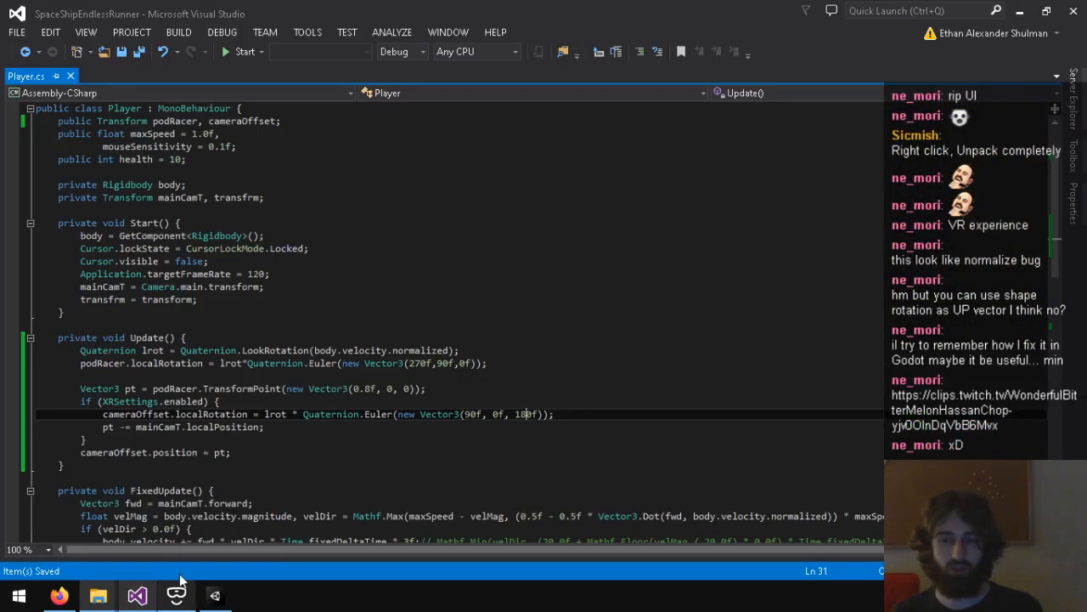
click(470, 414)
key(BackSpace)
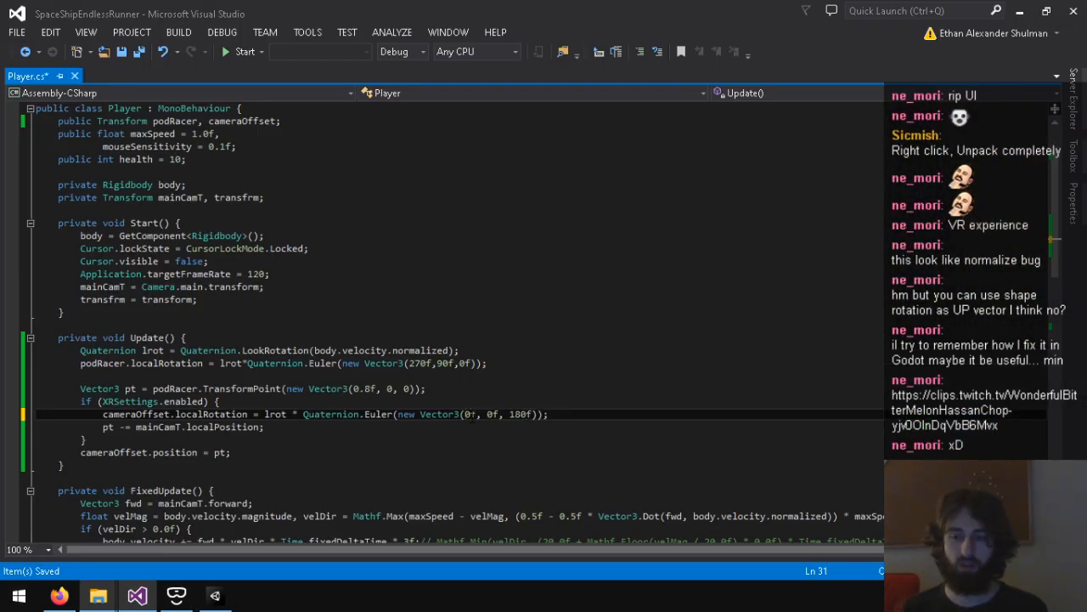
key(Right)
key(Right)
key(Right)
key(Right)
key(Right)
key(Right)
key(Right)
key(Right)
key(Right)
key(Right)
key(BackSpace)
key(BackSpace)
key(ctrl+s)
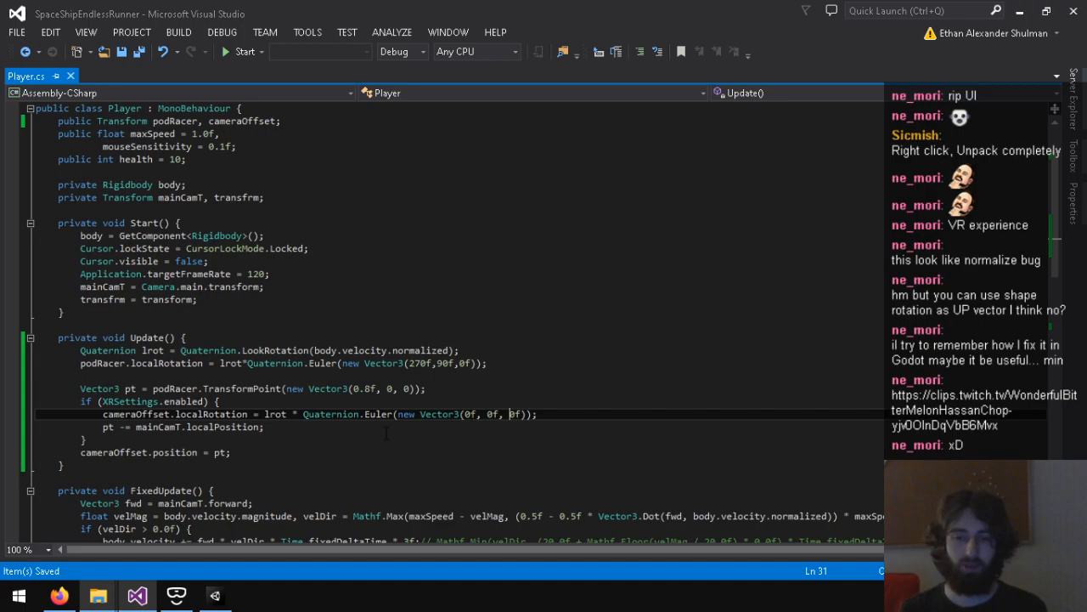
Step: Playtest the game in Unity to examine the camera orientation with the (0f, 0f, 0f) offset, and return to Visual Studio
click(215, 595)
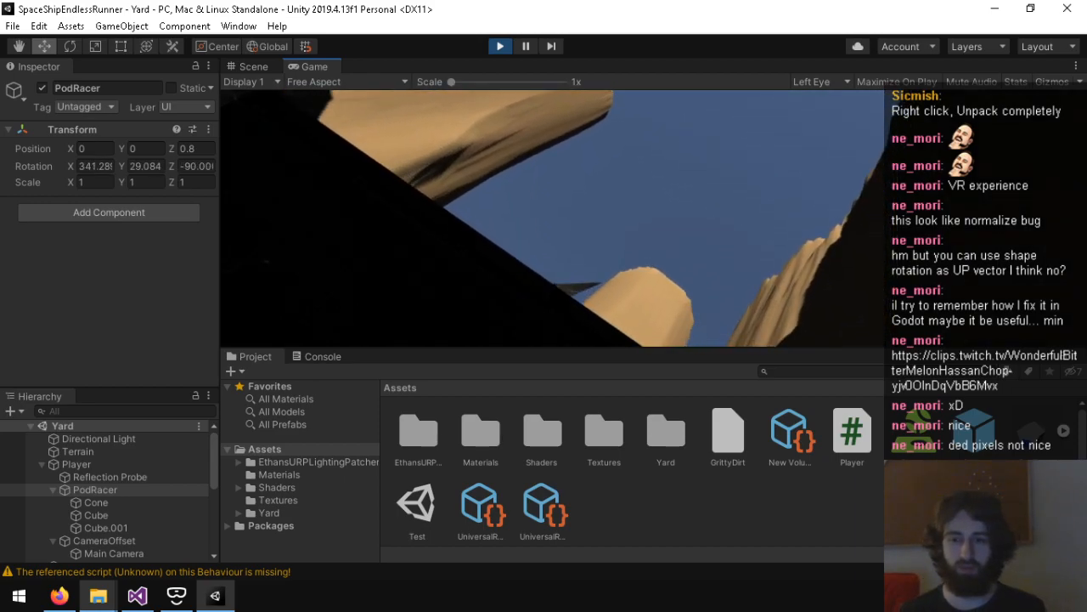
key(super)
key(super)
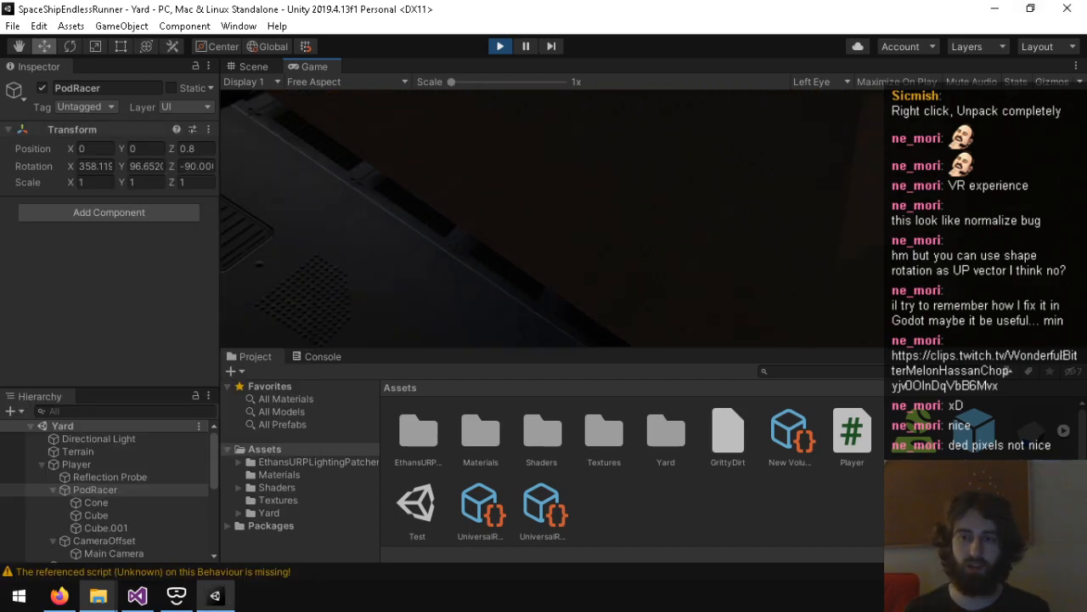
key(alt+Tab)
key(ctrl+p)
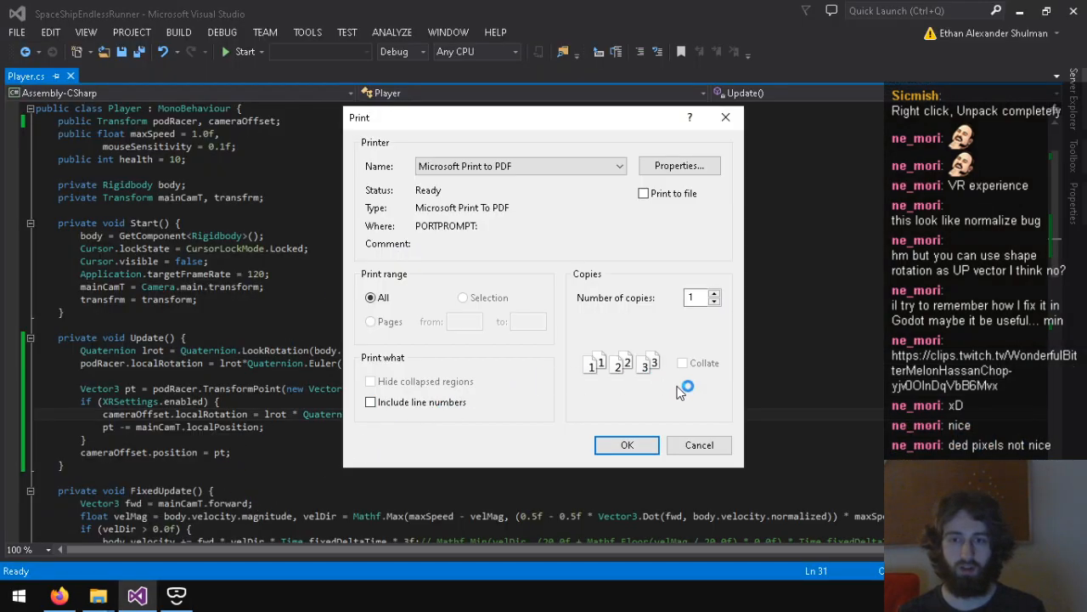
click(698, 444)
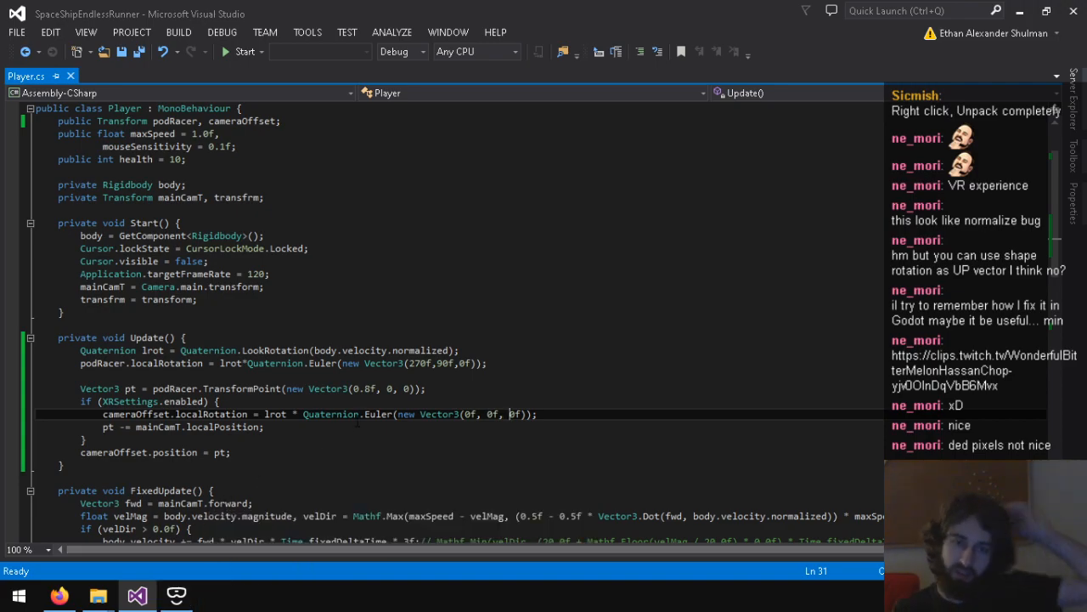
Step: Open Task Manager, end the vrserver.exe process from the detailed process list, and close Task Manager
mouse_move(365, 425)
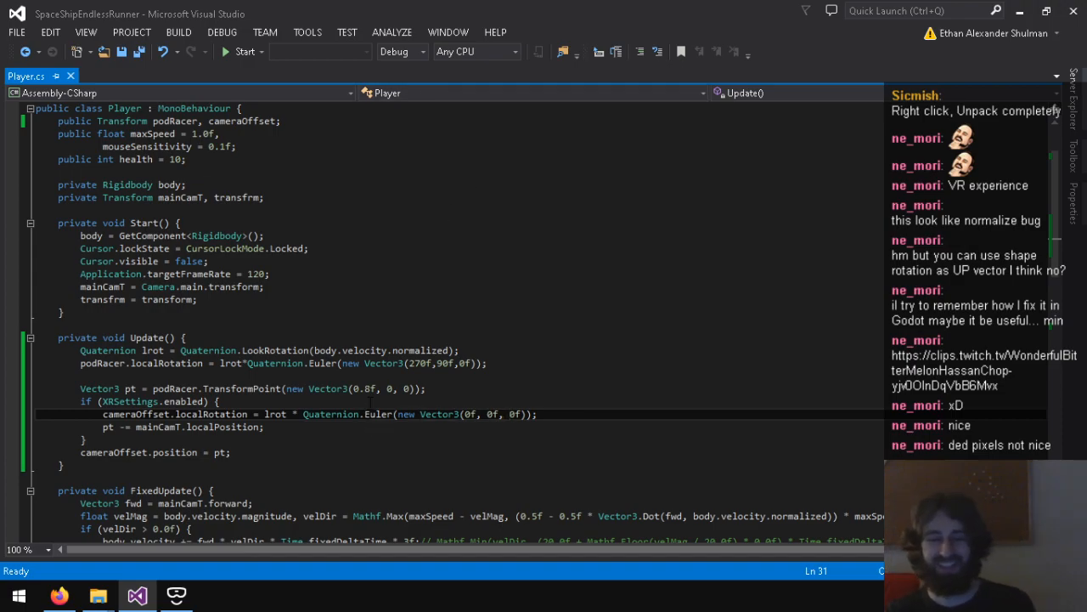
right_click(307, 600)
click(356, 514)
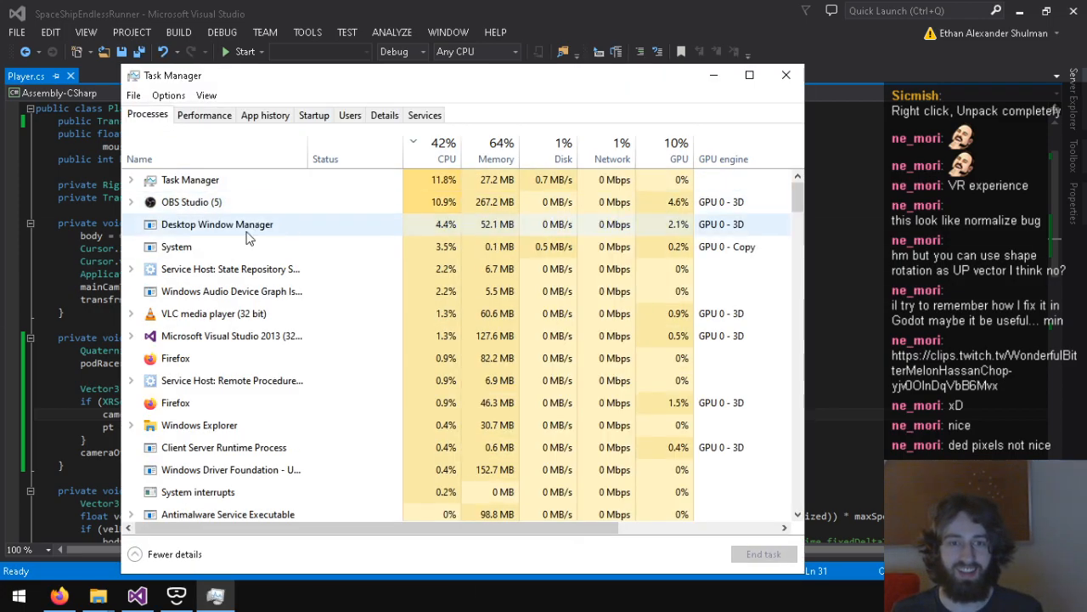
right_click(255, 298)
click(306, 404)
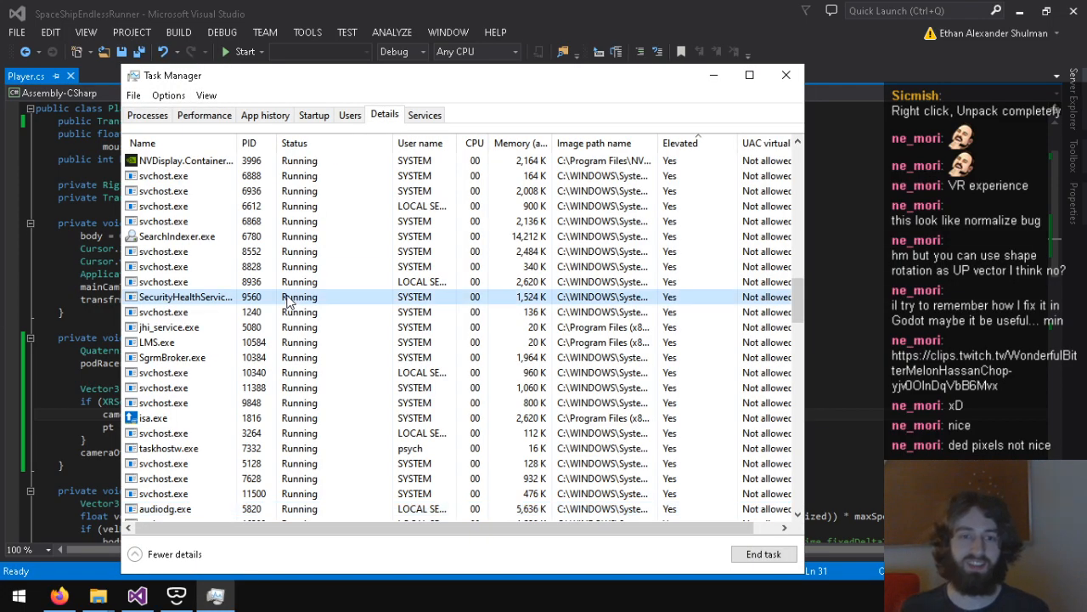
key(Delete)
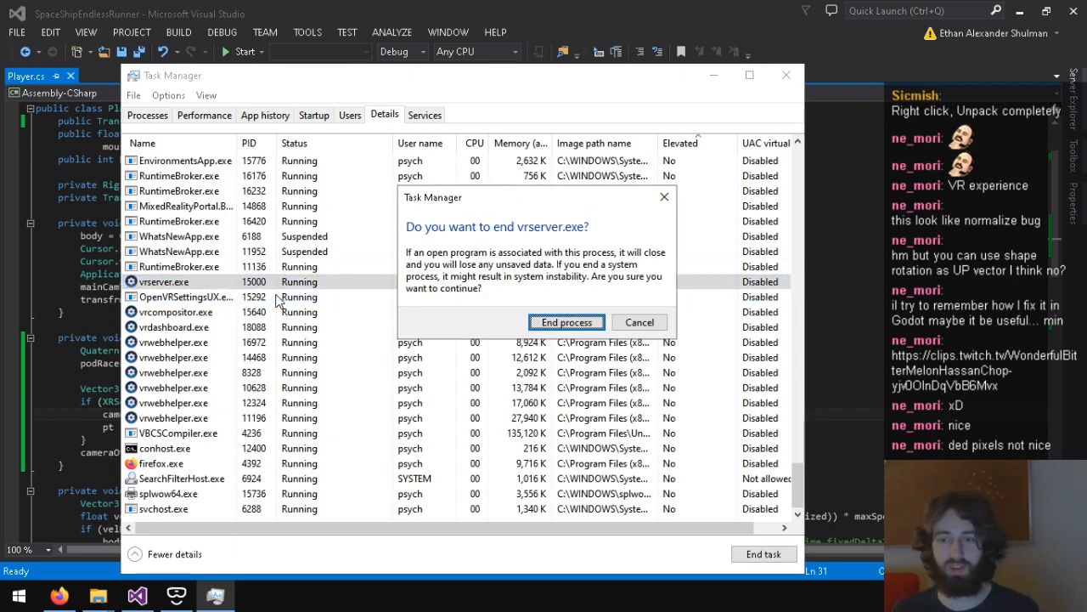
click(569, 329)
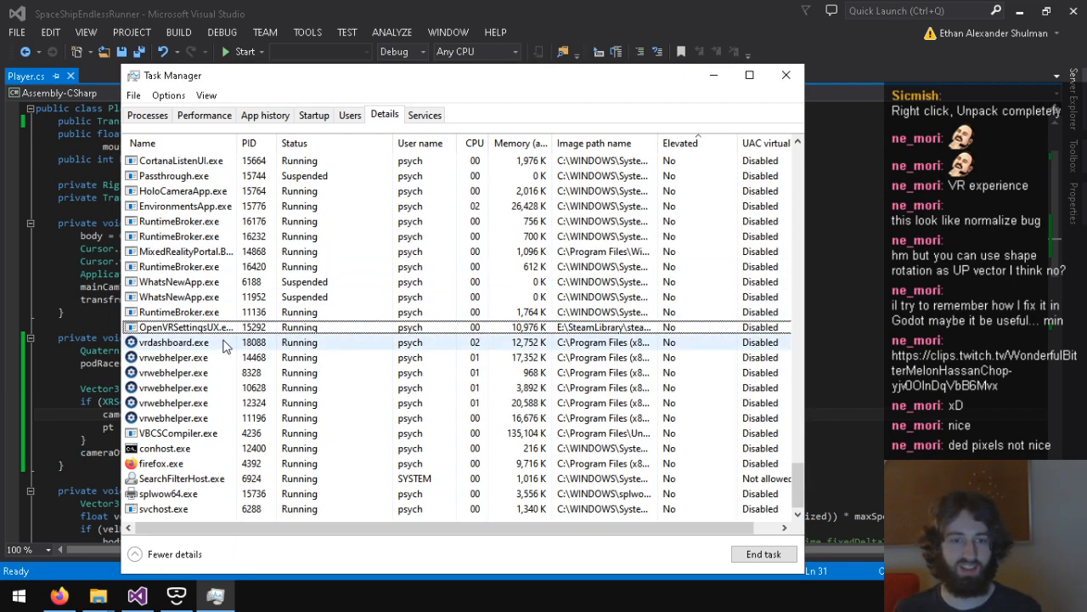
click(786, 75)
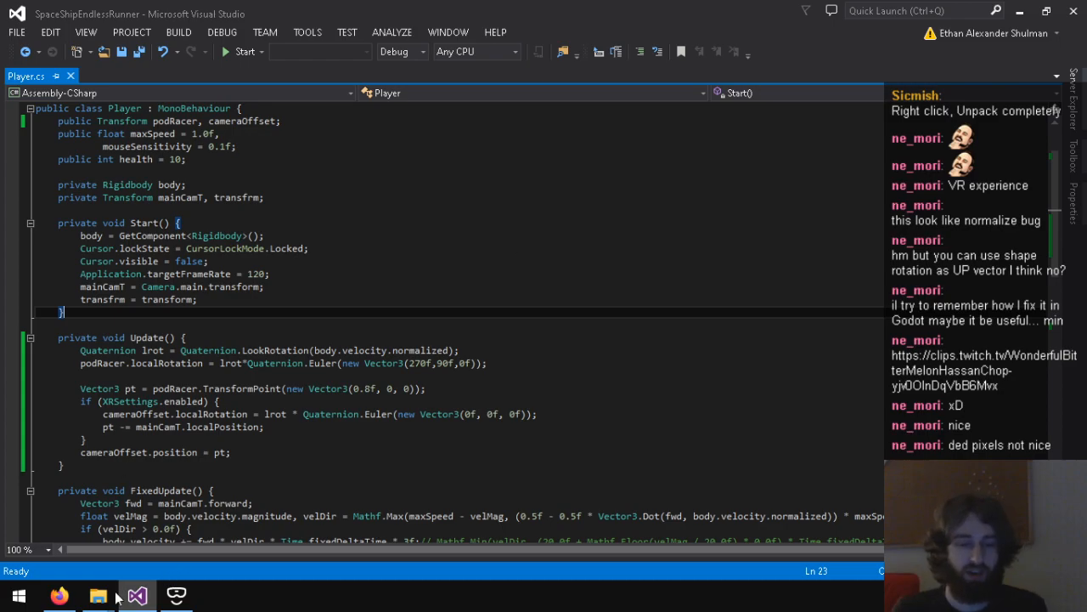
Step: Close the Firefox window showing the Unity forum thread and return to Player.cs in Visual Studio
click(59, 595)
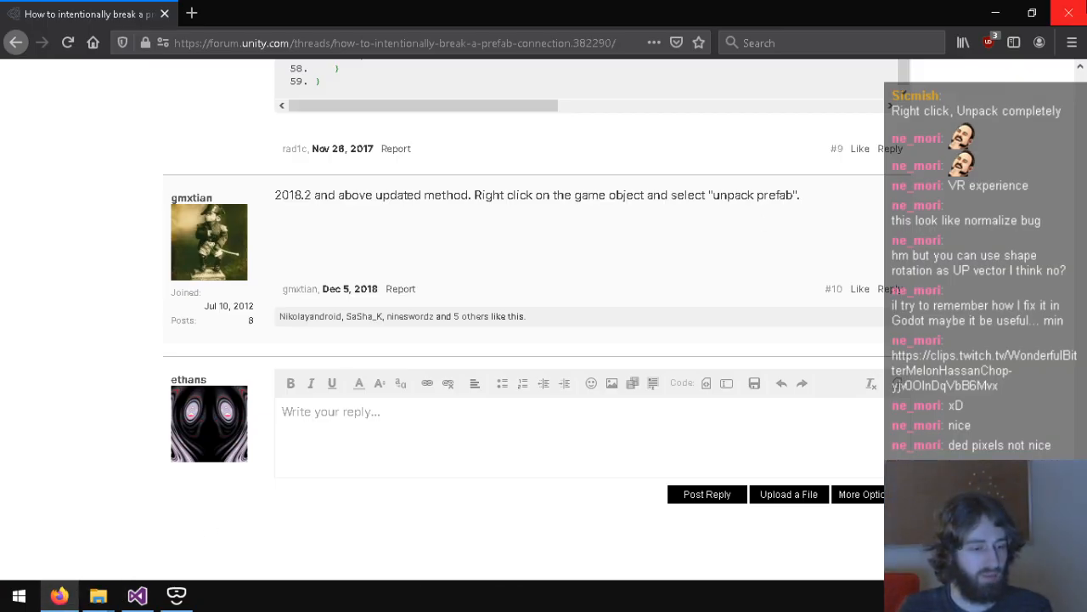
click(1072, 9)
click(271, 314)
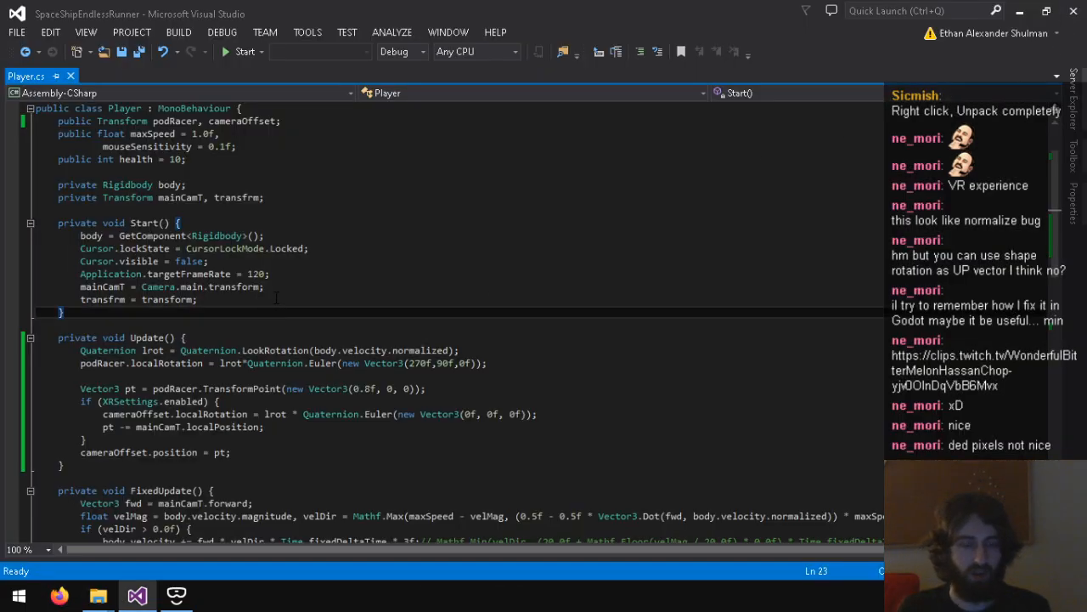